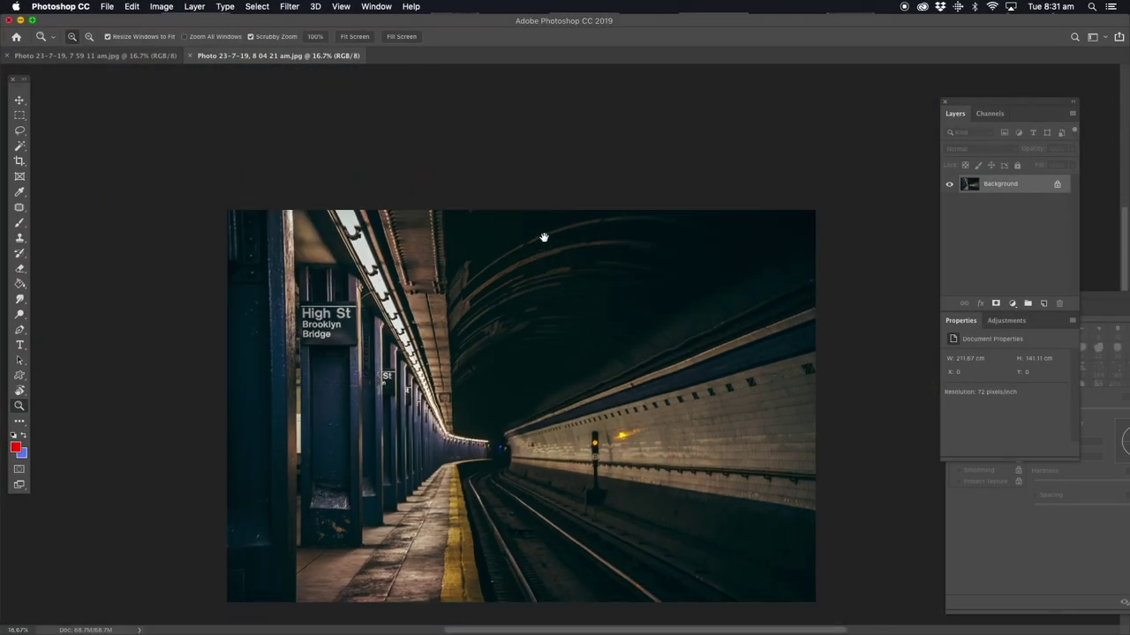
- Lasso-select the gondola and surrounding water in the Venice photo
drag(543, 237, 520, 208)
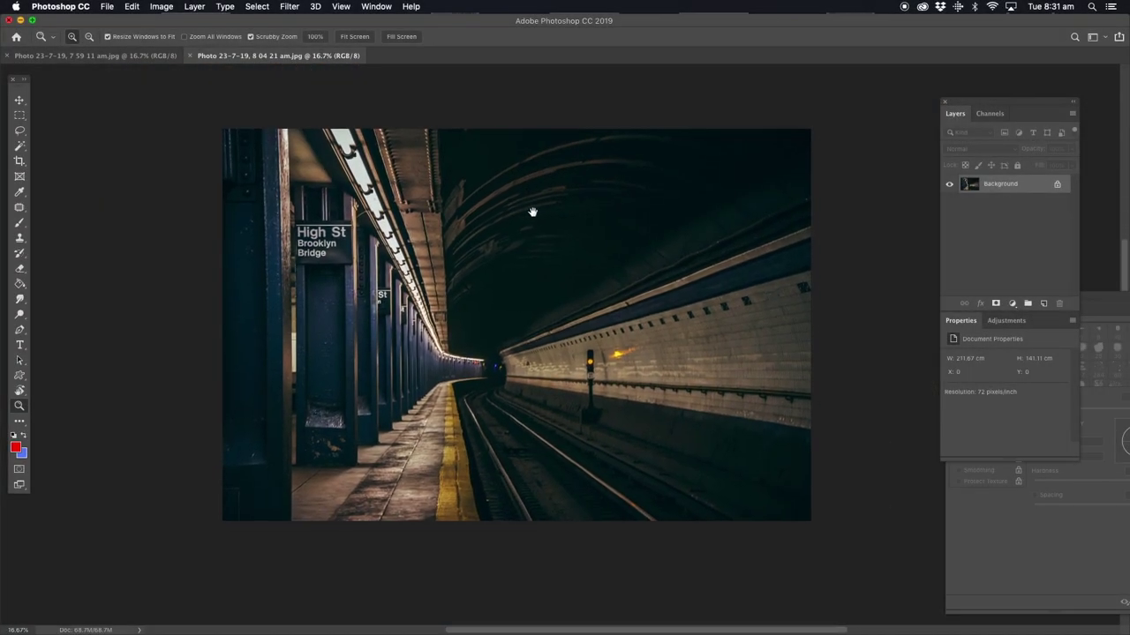
click(145, 56)
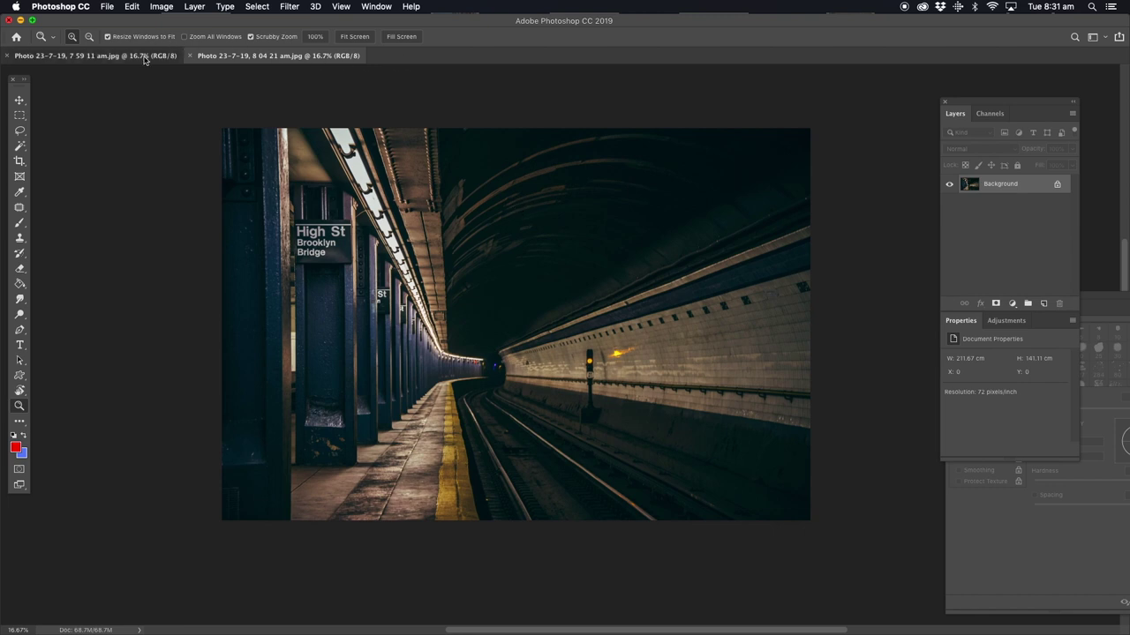
click(19, 131)
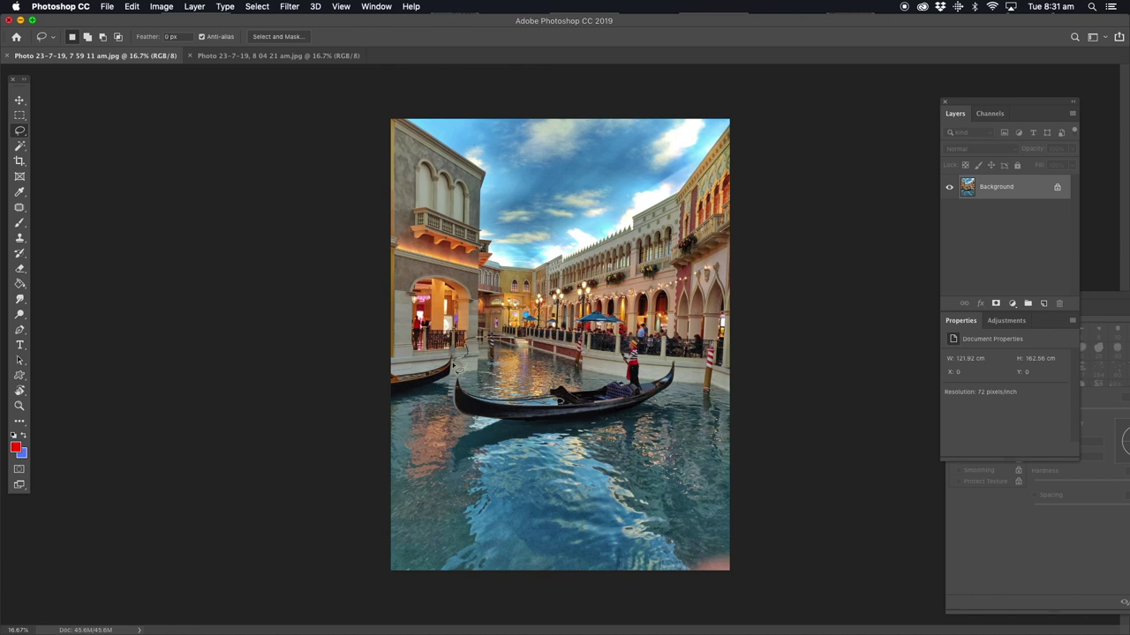
mouse_move(316, 379)
mouse_down()
mouse_move(823, 470)
mouse_move(721, 368)
mouse_up()
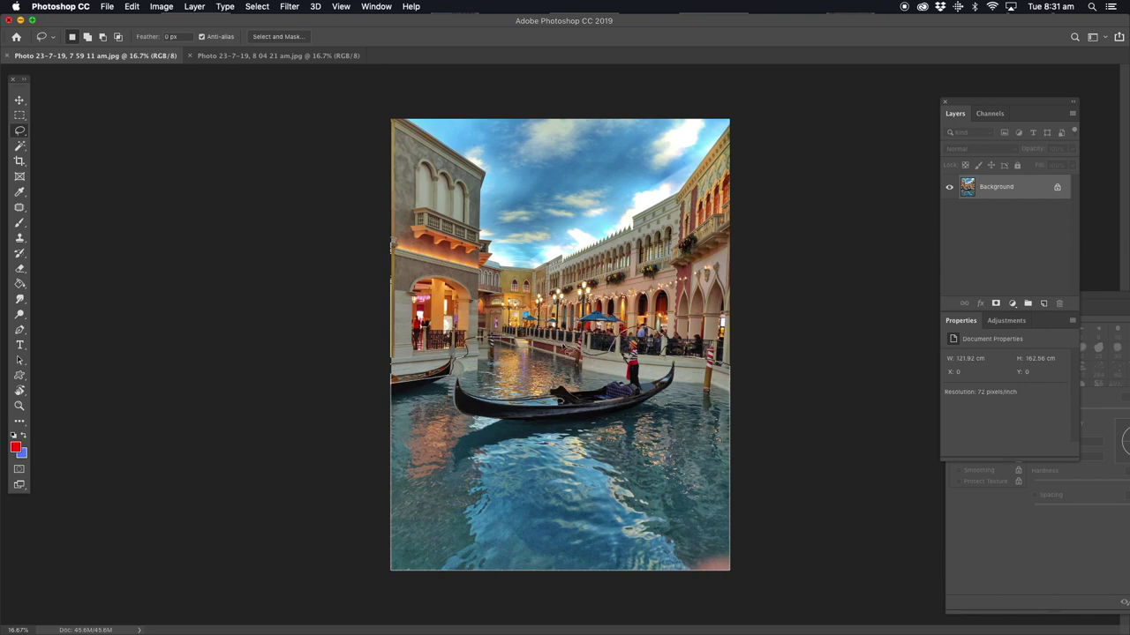
drag(567, 351, 451, 361)
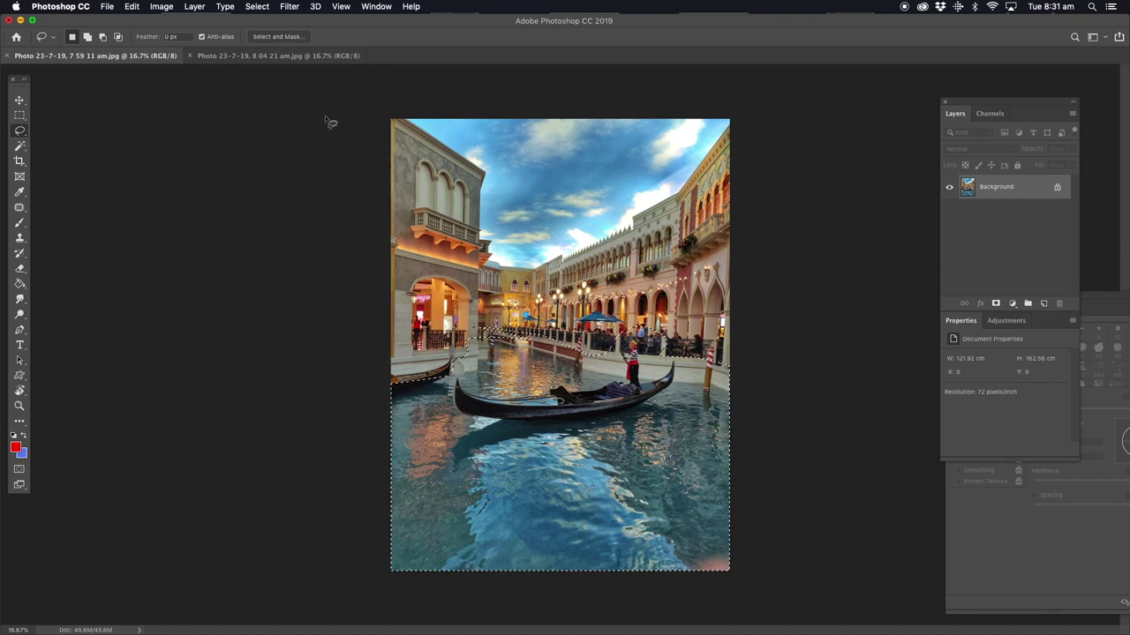
- Paste the selection into the subway tunnel image as Layer 1
click(278, 56)
key(super+v)
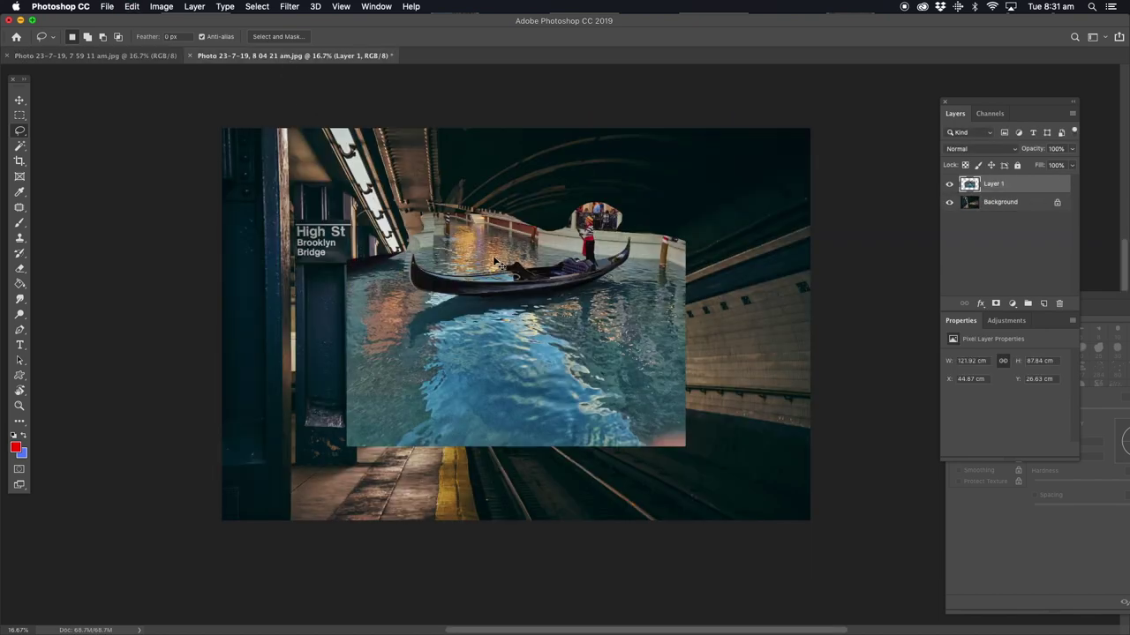
click(20, 100)
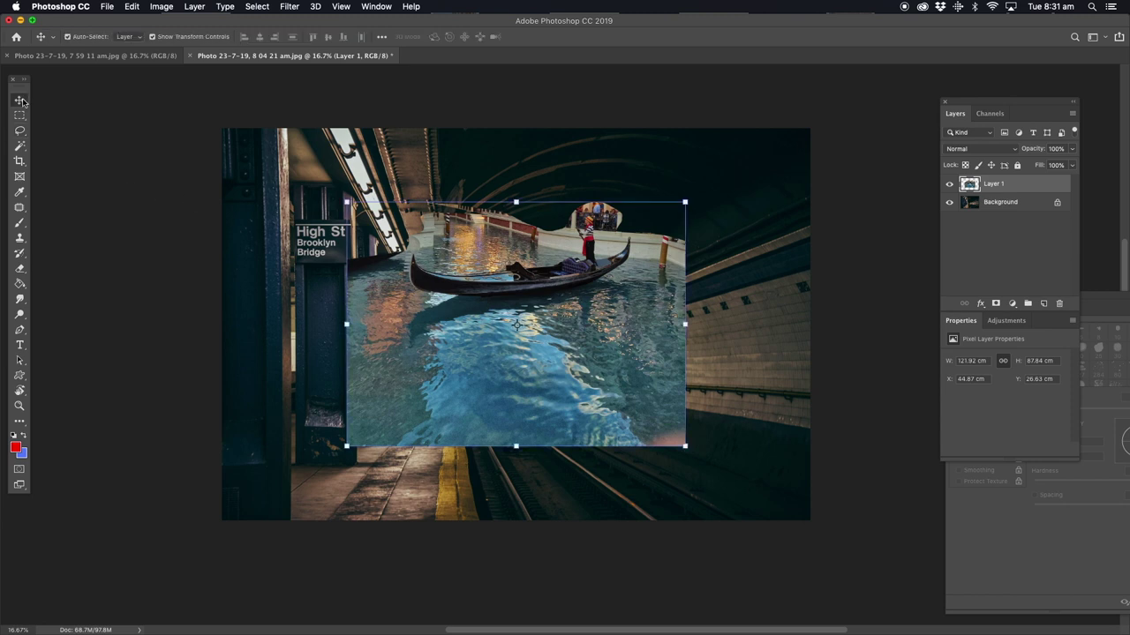
- Scale Layer 1 to about 158% and place it over the lower-right track bed
mouse_move(532, 305)
mouse_down()
mouse_move(648, 381)
mouse_move(636, 384)
mouse_up()
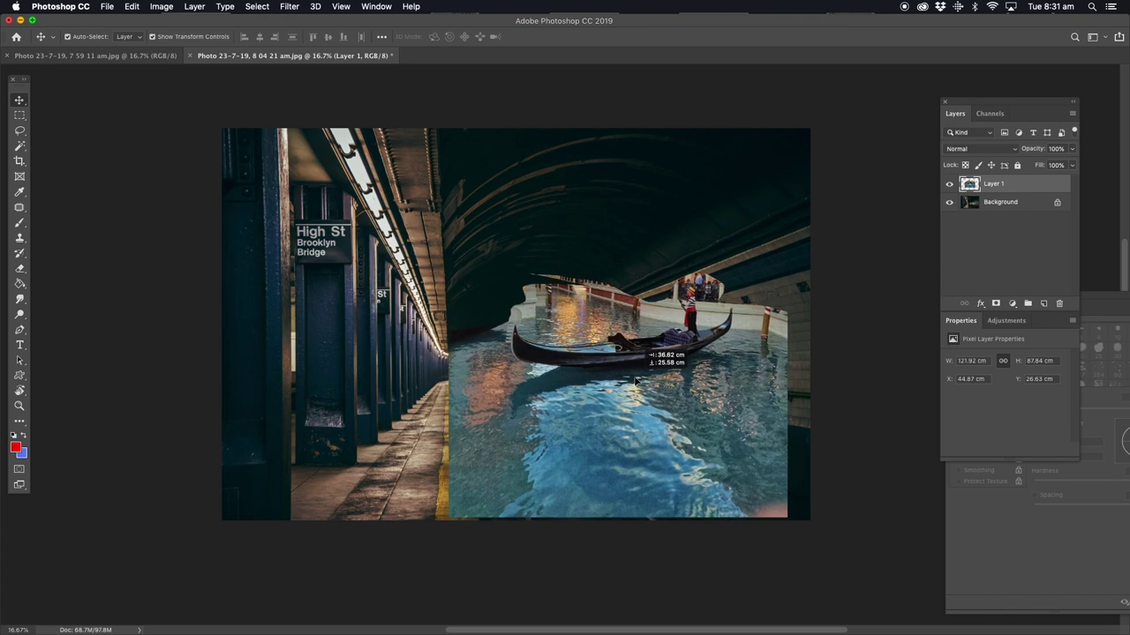
drag(636, 384, 611, 370)
drag(473, 276, 357, 193)
drag(530, 270, 593, 403)
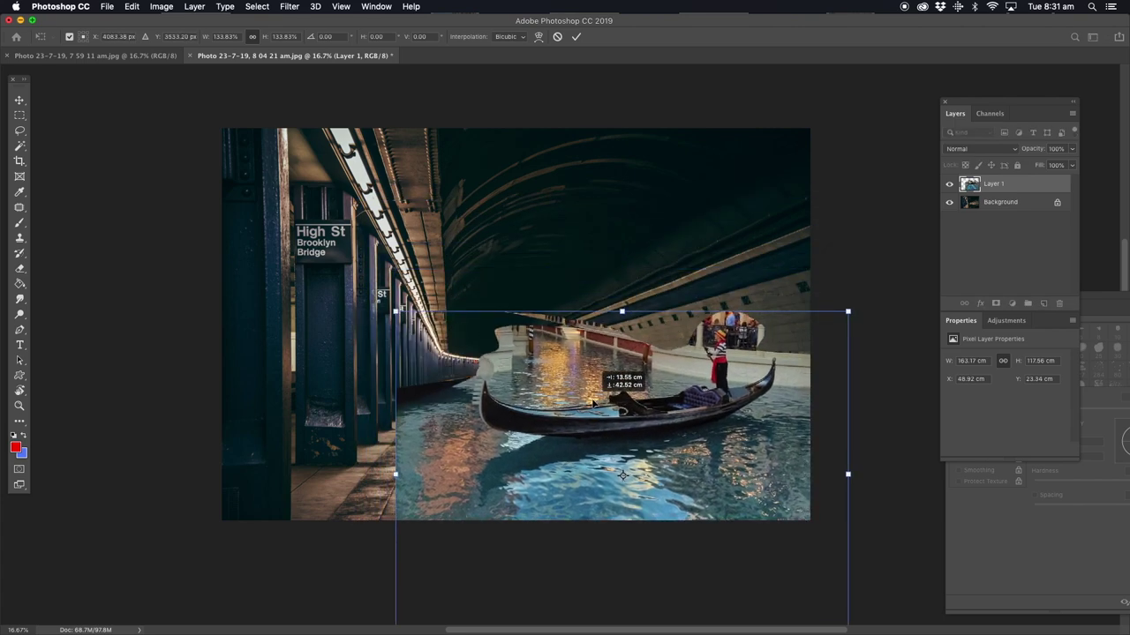
mouse_move(593, 403)
mouse_down()
mouse_move(642, 469)
mouse_move(591, 421)
mouse_up()
drag(394, 328, 311, 269)
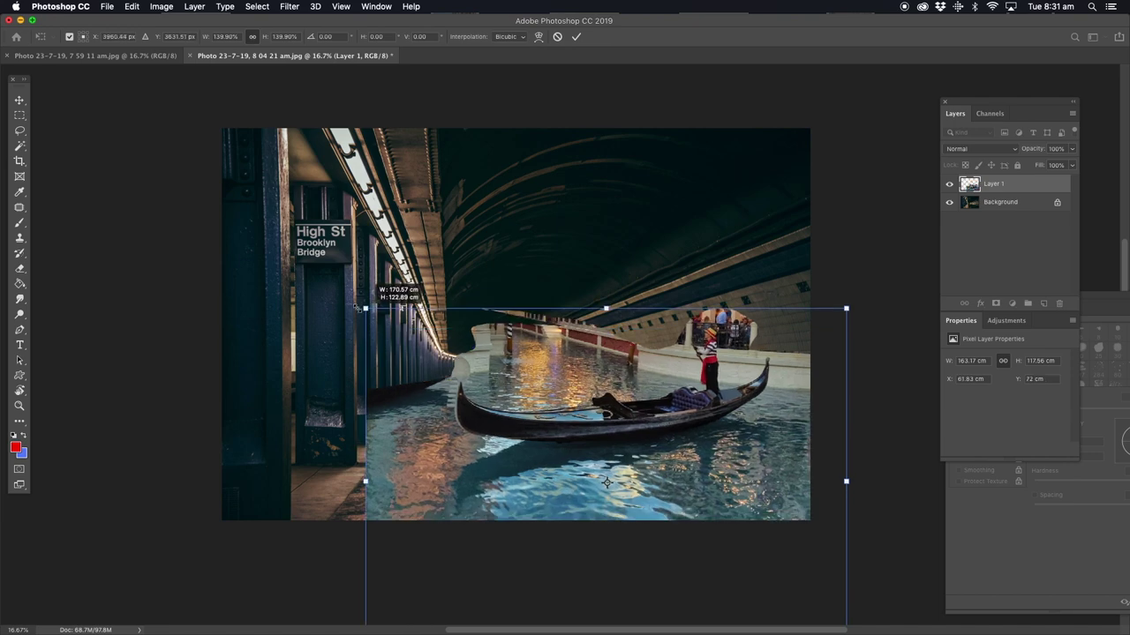
drag(609, 342, 657, 378)
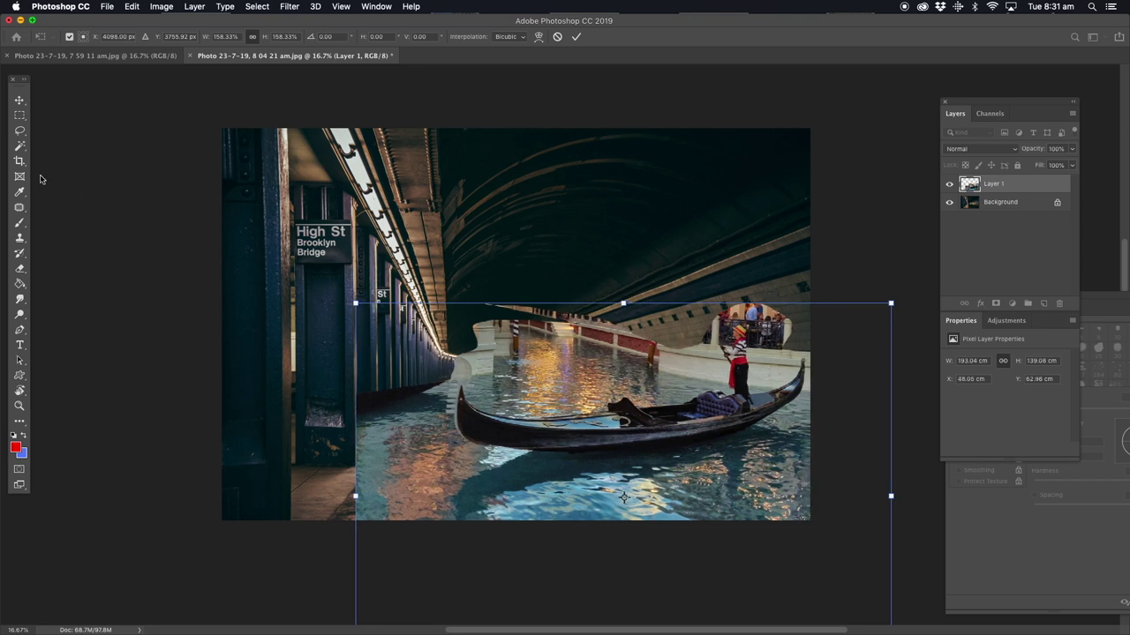
click(20, 130)
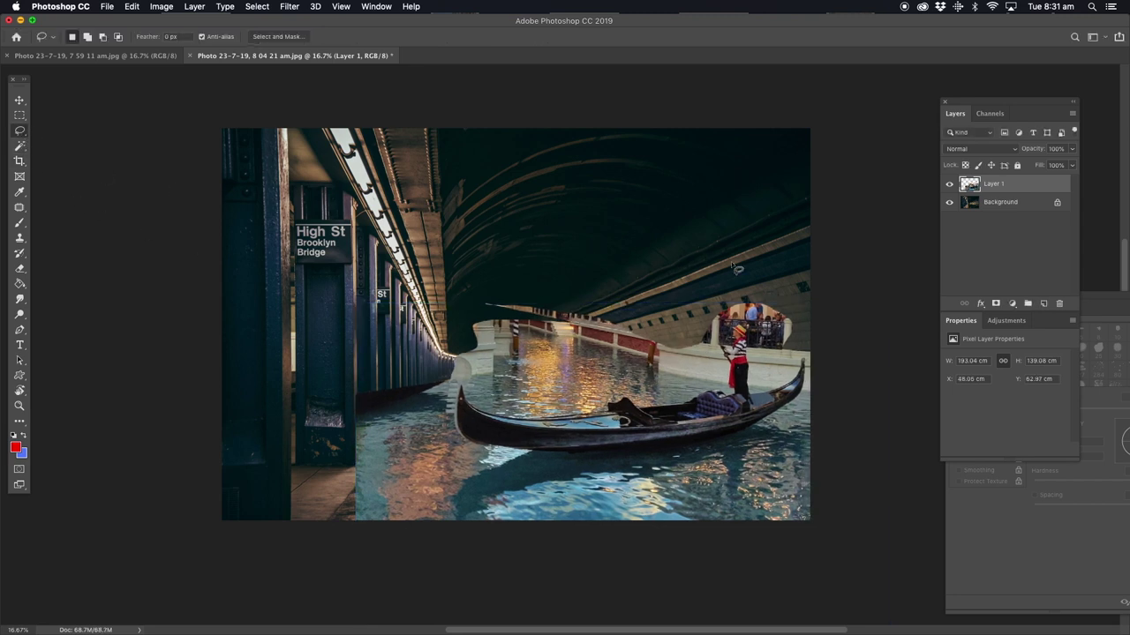
- Preview Layer 1 at 21% opacity, restore it to 100%, and unlock the Background as Layer 0
click(1072, 151)
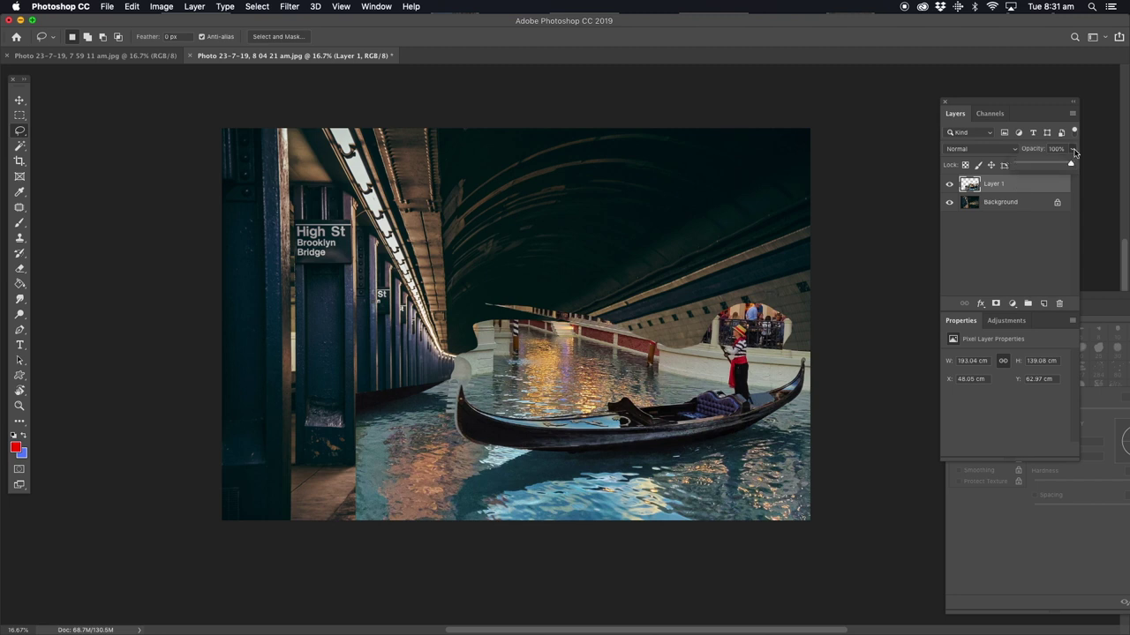
click(1028, 166)
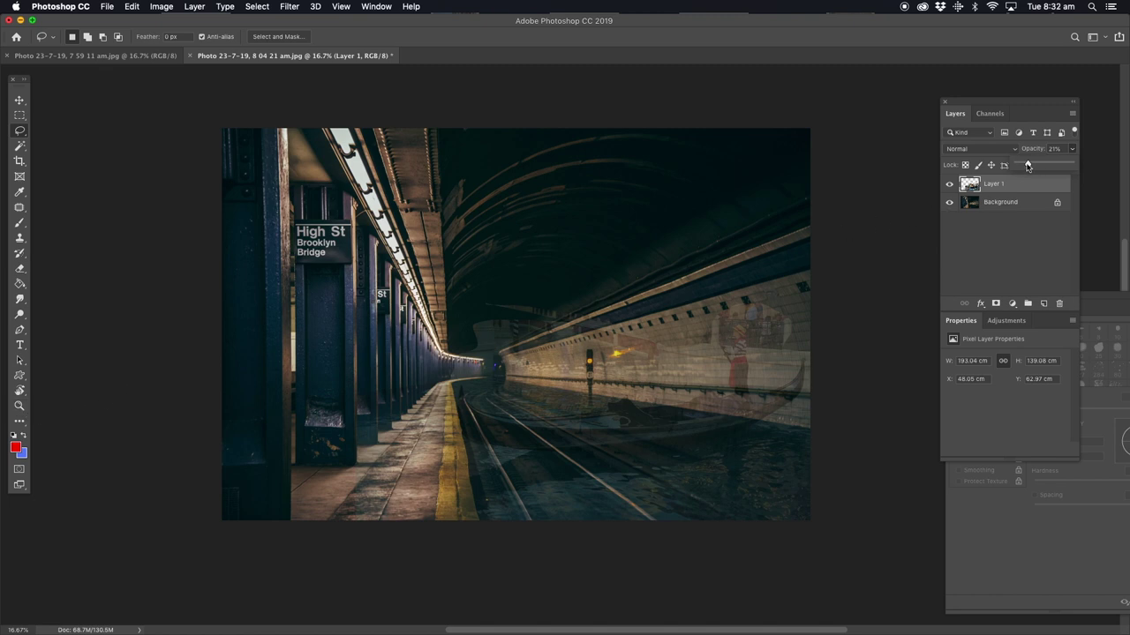
click(1056, 202)
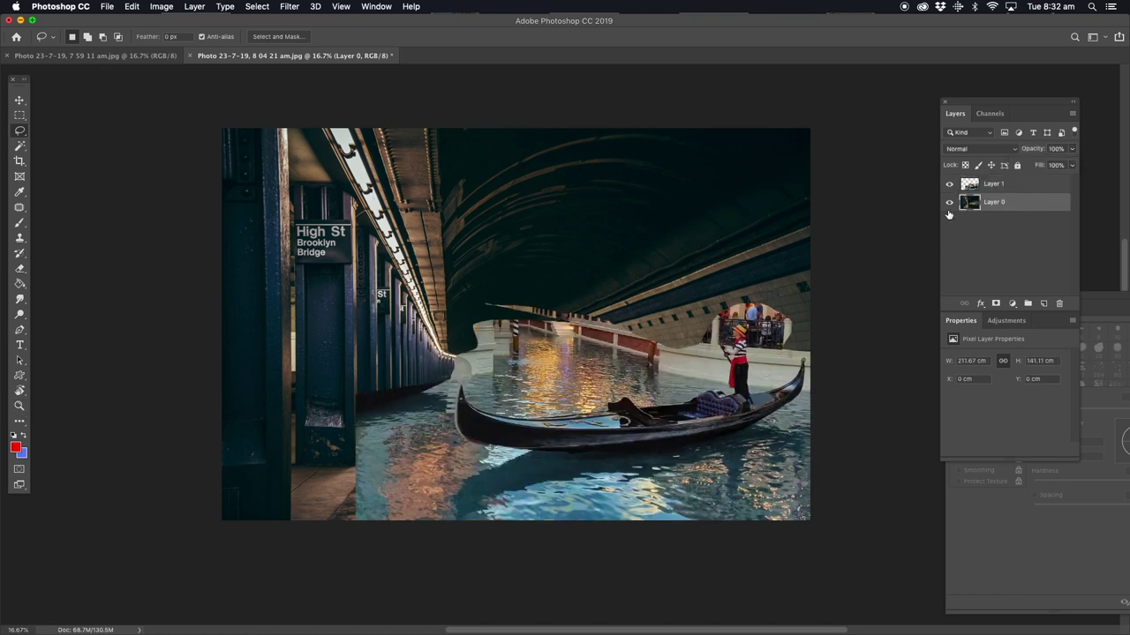
- Duplicate Layer 0 and move Layer 0 copy above Layer 1
right_click(993, 210)
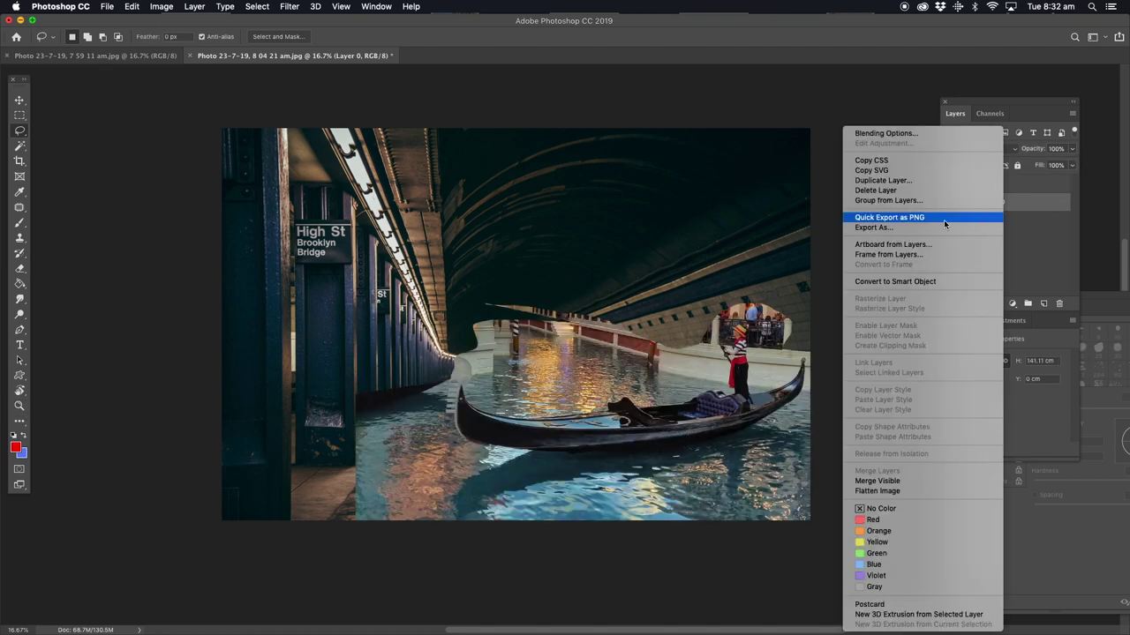
click(875, 181)
click(661, 271)
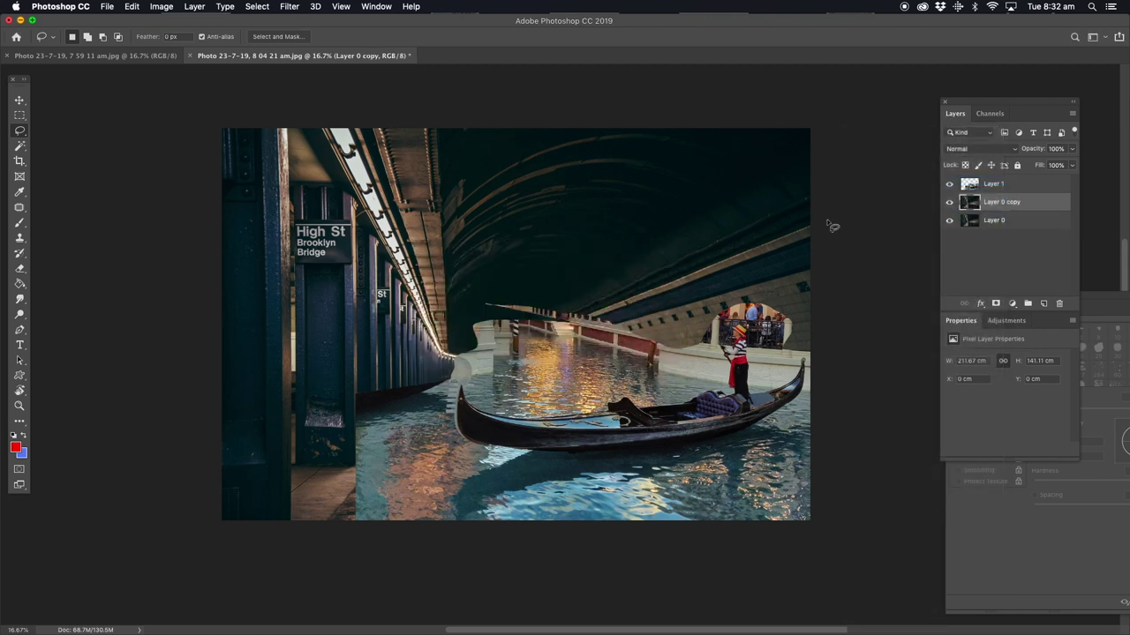
drag(994, 204, 986, 185)
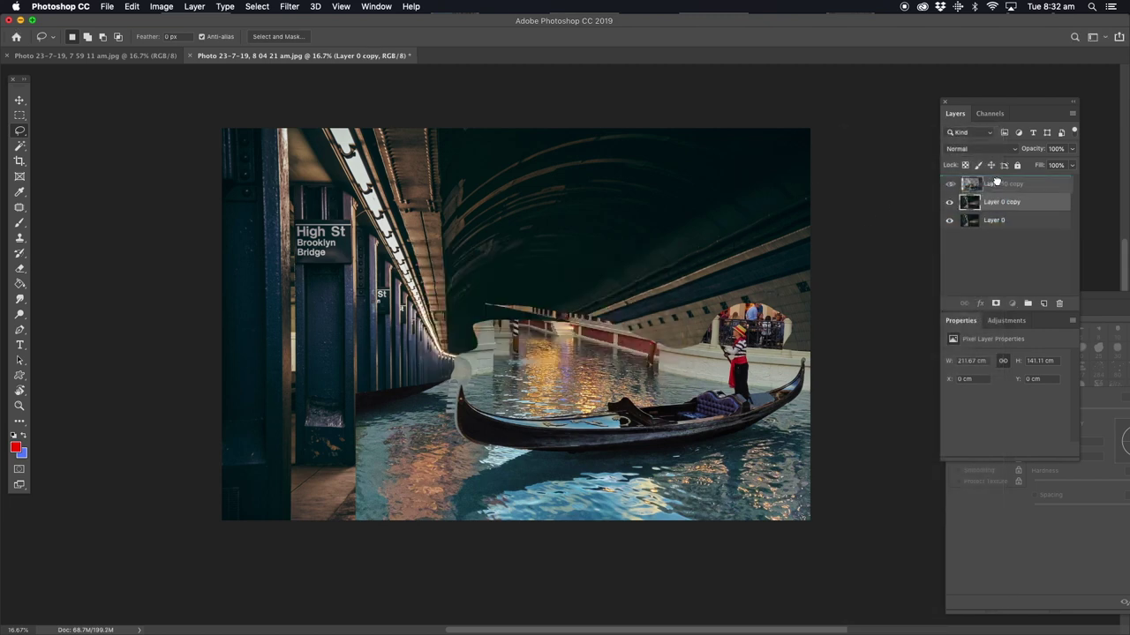
key(z)
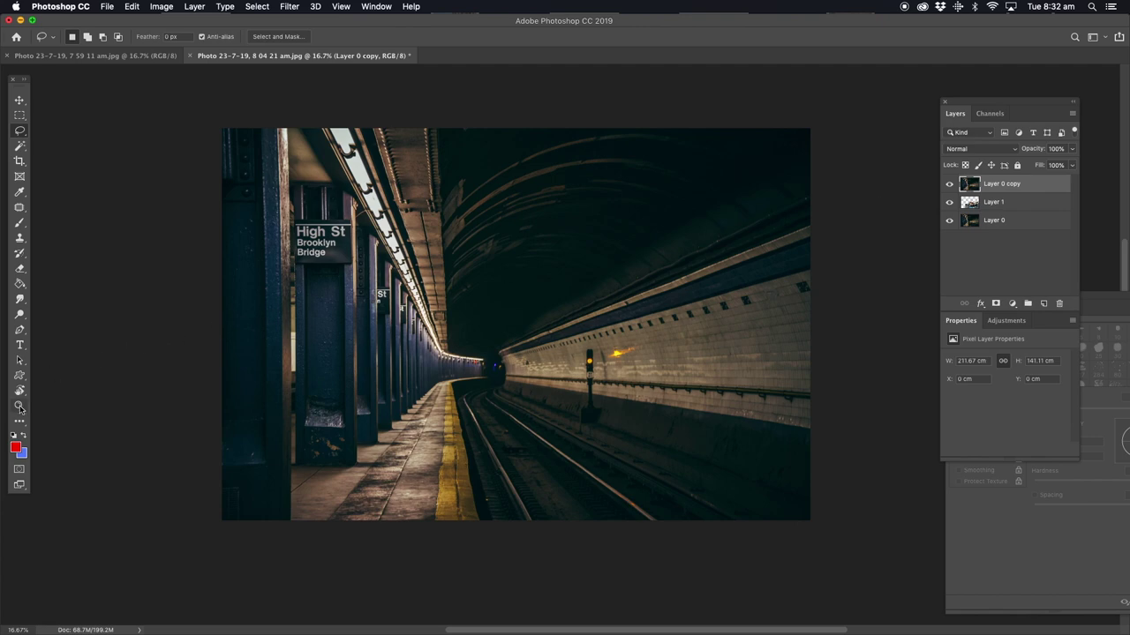
- Zoom in to 200% on the curve where the platform meets the tracks
click(490, 397)
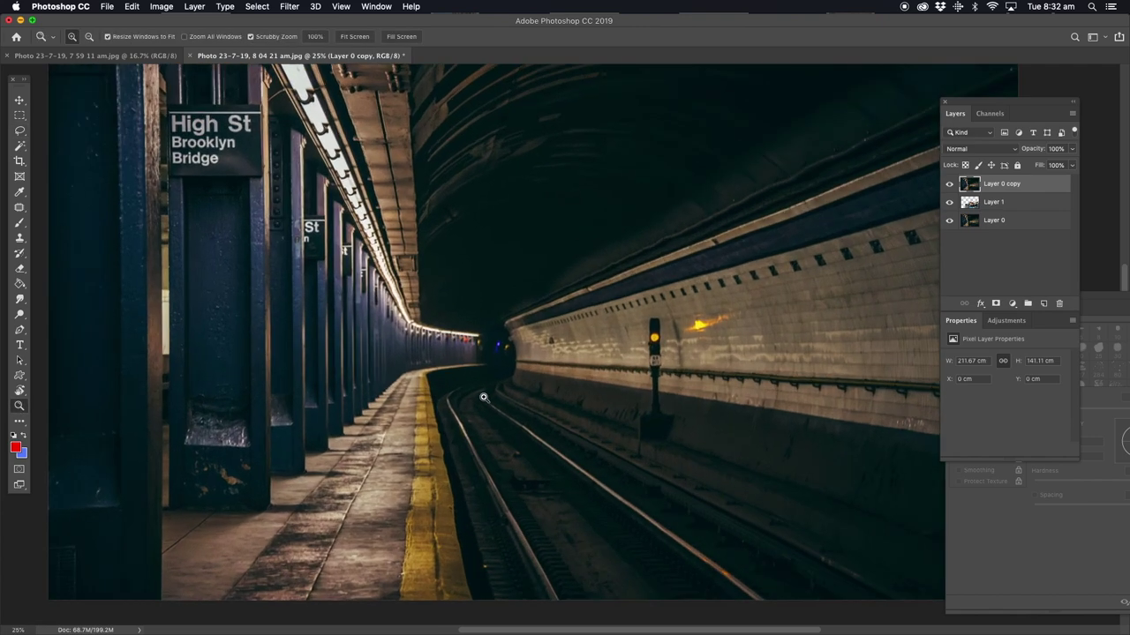
click(485, 389)
click(476, 379)
click(470, 370)
click(466, 366)
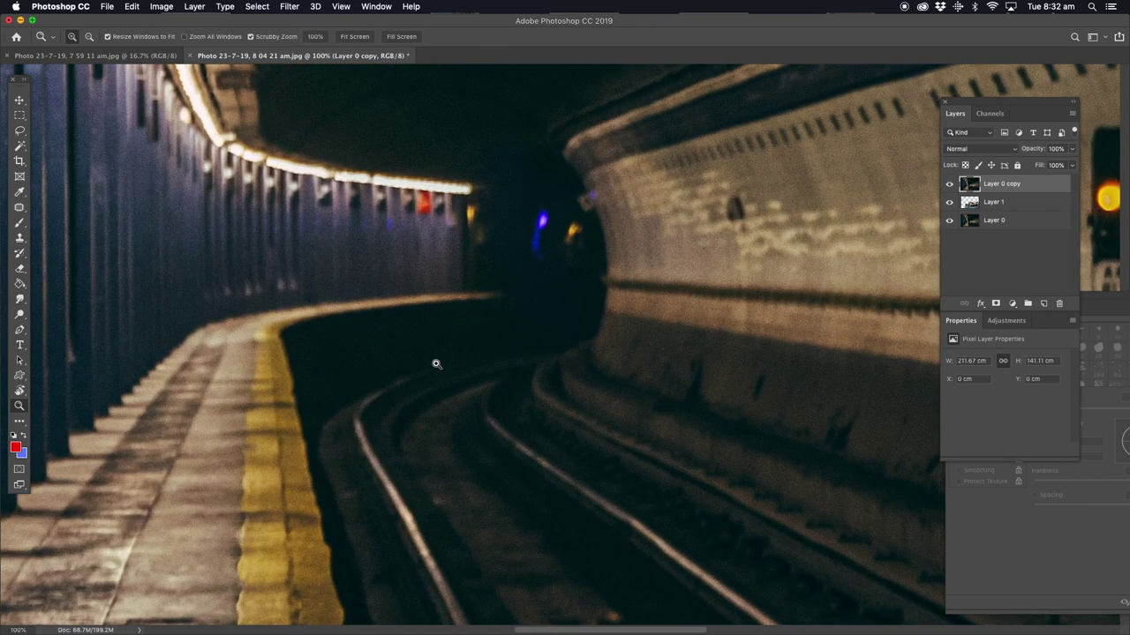
click(405, 361)
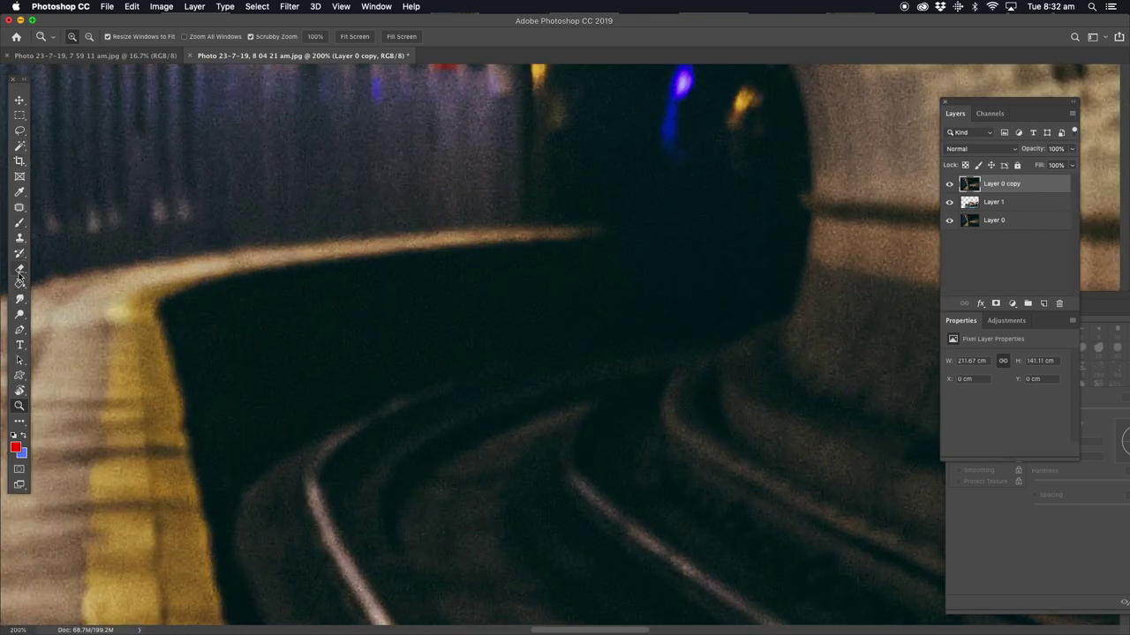
- Select the Eraser and set its brush Spacing to the minimum in Brush Settings
click(19, 270)
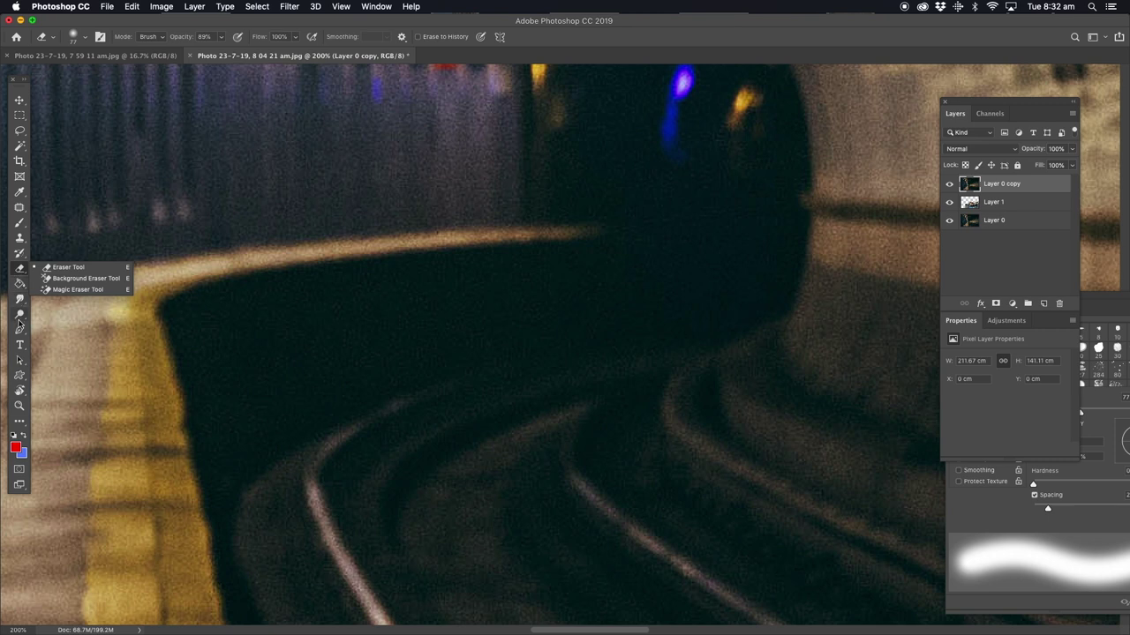
click(19, 331)
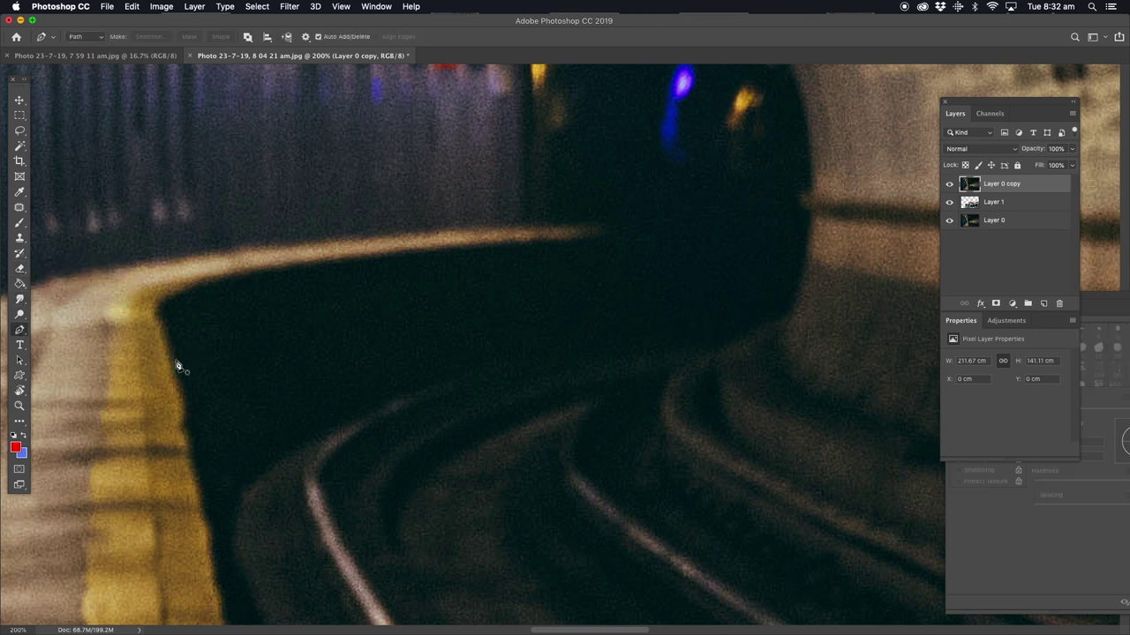
click(175, 361)
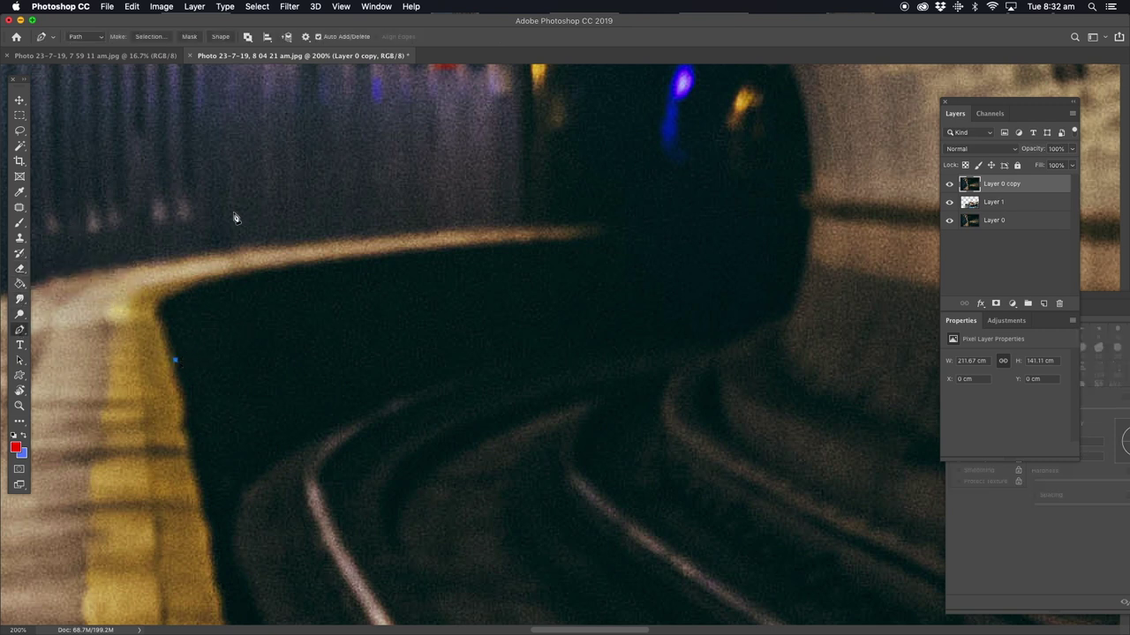
click(22, 270)
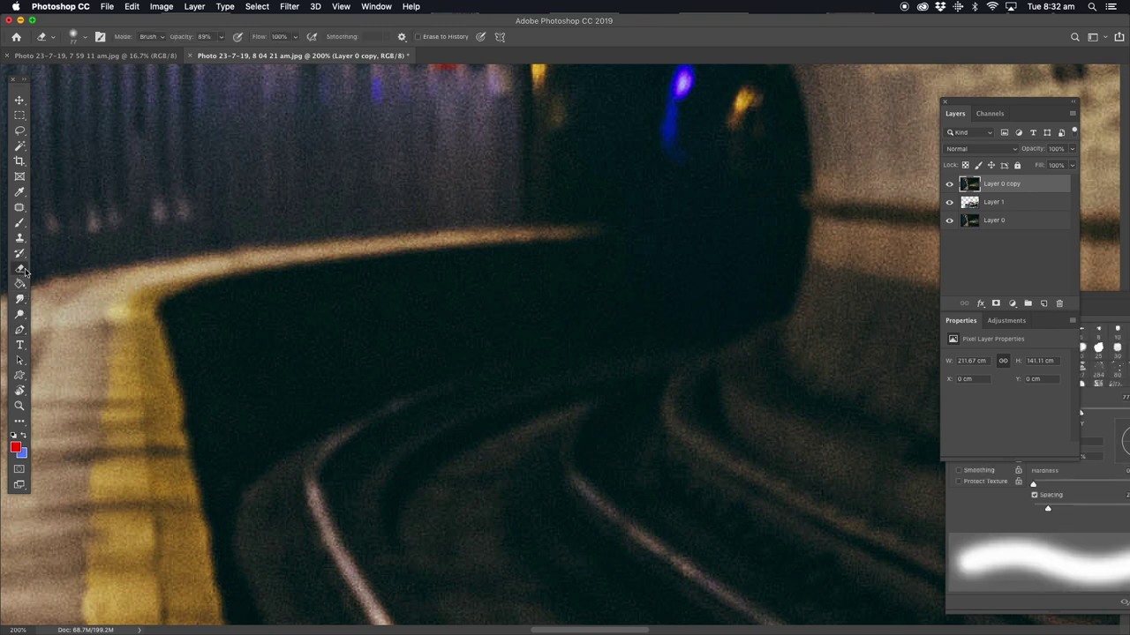
click(1100, 425)
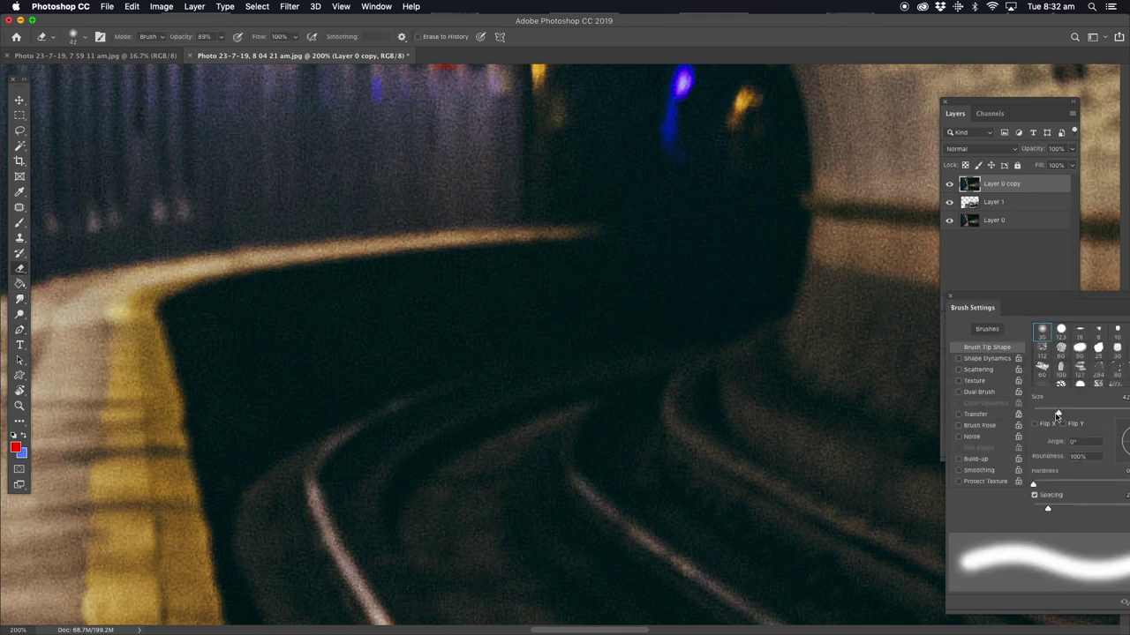
drag(1048, 510, 995, 512)
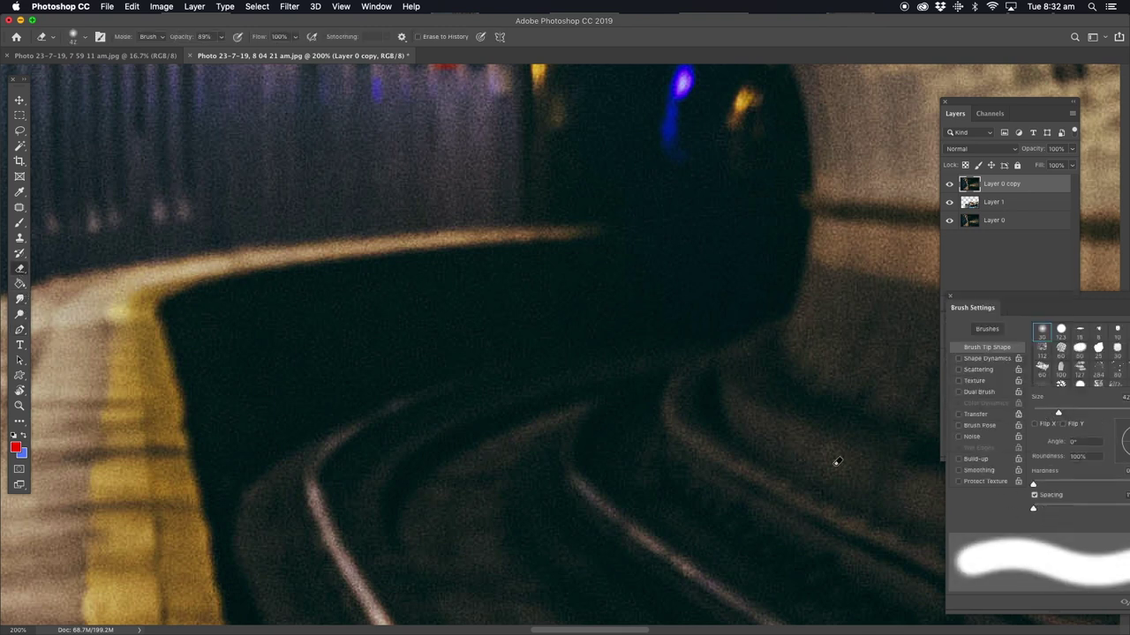
- Set the eraser to size 20 and erase a strip along the platform edge
click(195, 337)
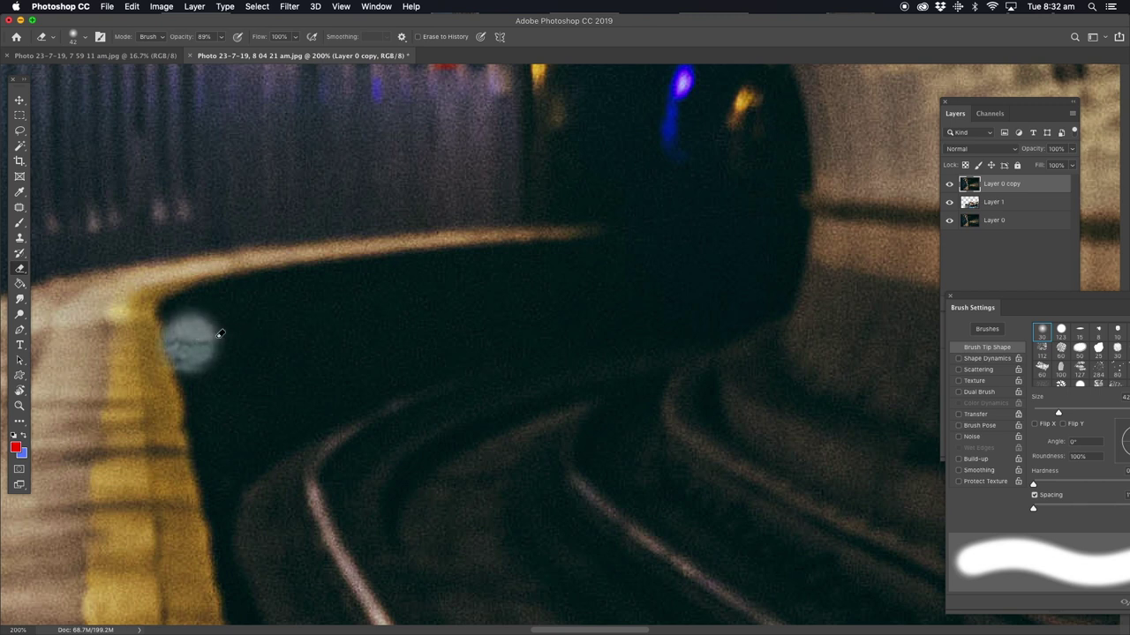
key(ctrl+z)
click(1046, 413)
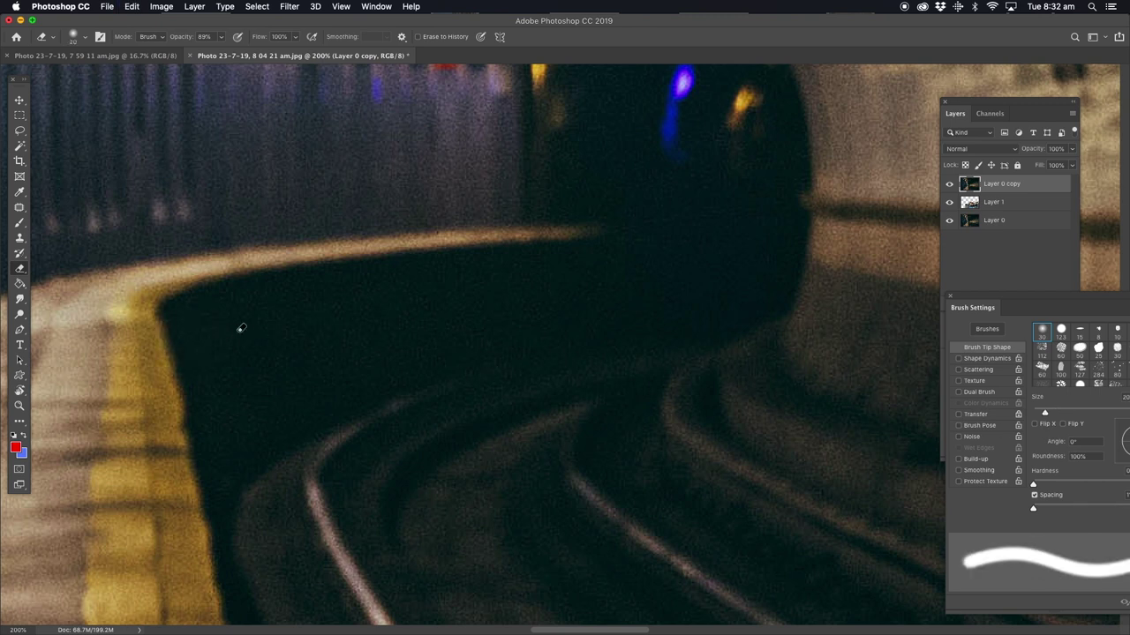
mouse_move(187, 342)
mouse_down()
mouse_move(302, 310)
mouse_move(796, 251)
mouse_up()
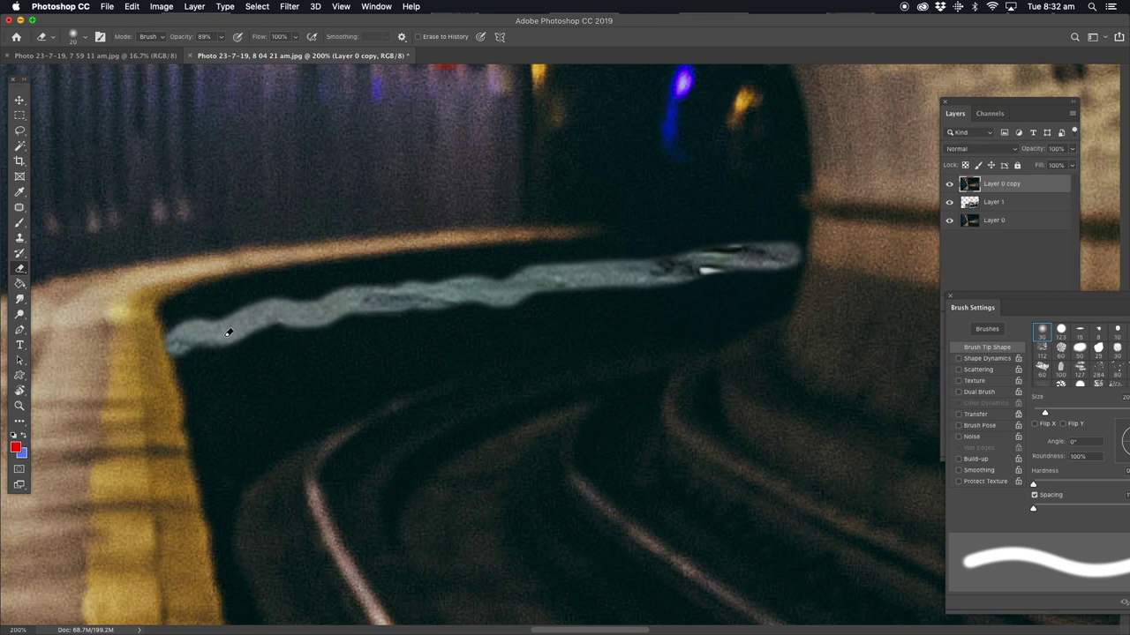
- Erase Layer 0 copy along the water band and down the left edge to reveal the prow
mouse_move(321, 318)
mouse_down()
mouse_move(684, 280)
mouse_move(335, 373)
mouse_move(280, 350)
mouse_move(221, 351)
mouse_move(185, 363)
mouse_move(201, 388)
mouse_move(191, 353)
mouse_move(220, 522)
mouse_move(210, 362)
mouse_move(270, 459)
mouse_move(196, 270)
mouse_up()
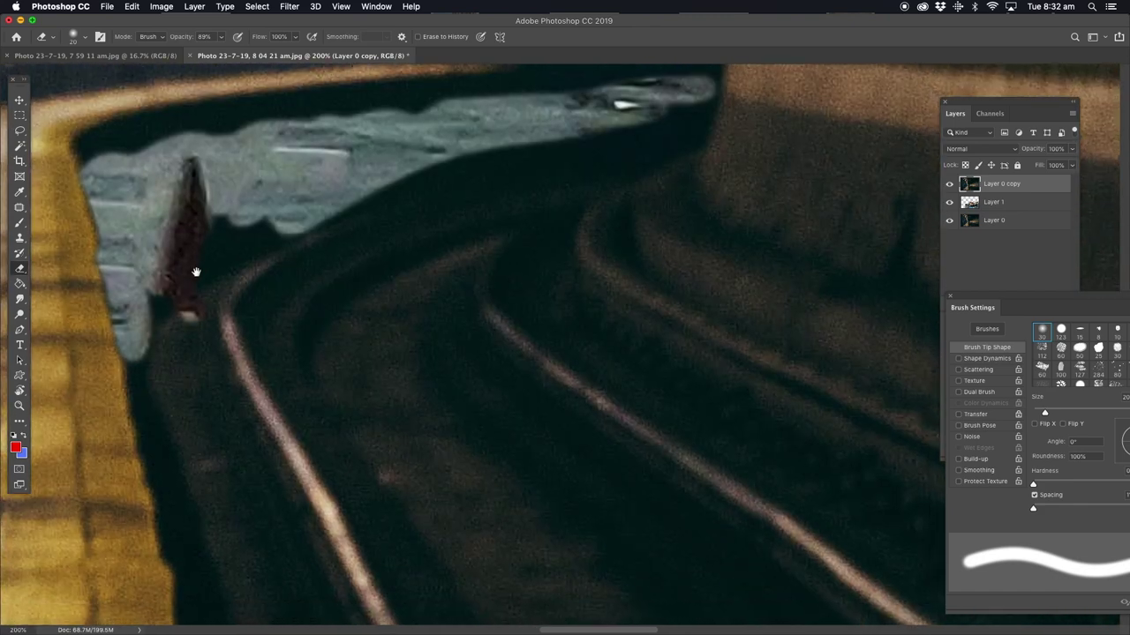
drag(122, 325, 138, 422)
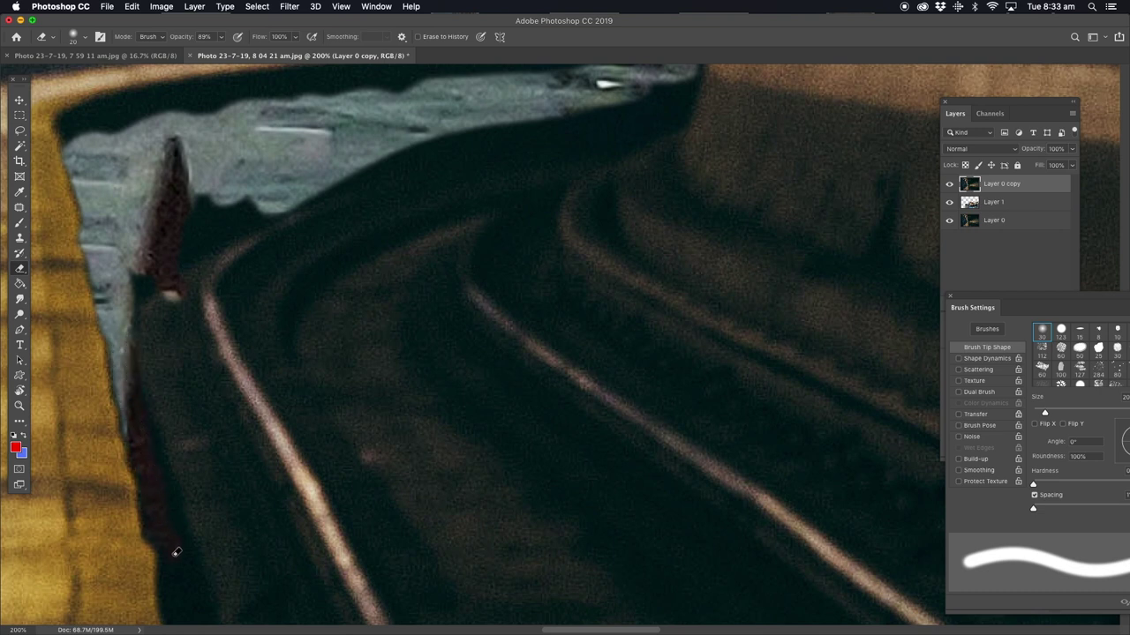
mouse_move(256, 438)
mouse_down()
mouse_move(406, 277)
mouse_move(375, 274)
mouse_up()
- Rotate the view so the rails run horizontally and erase a strip beneath the platform edge
key(r)
mouse_move(349, 219)
mouse_down()
mouse_move(509, 202)
mouse_move(713, 230)
mouse_up()
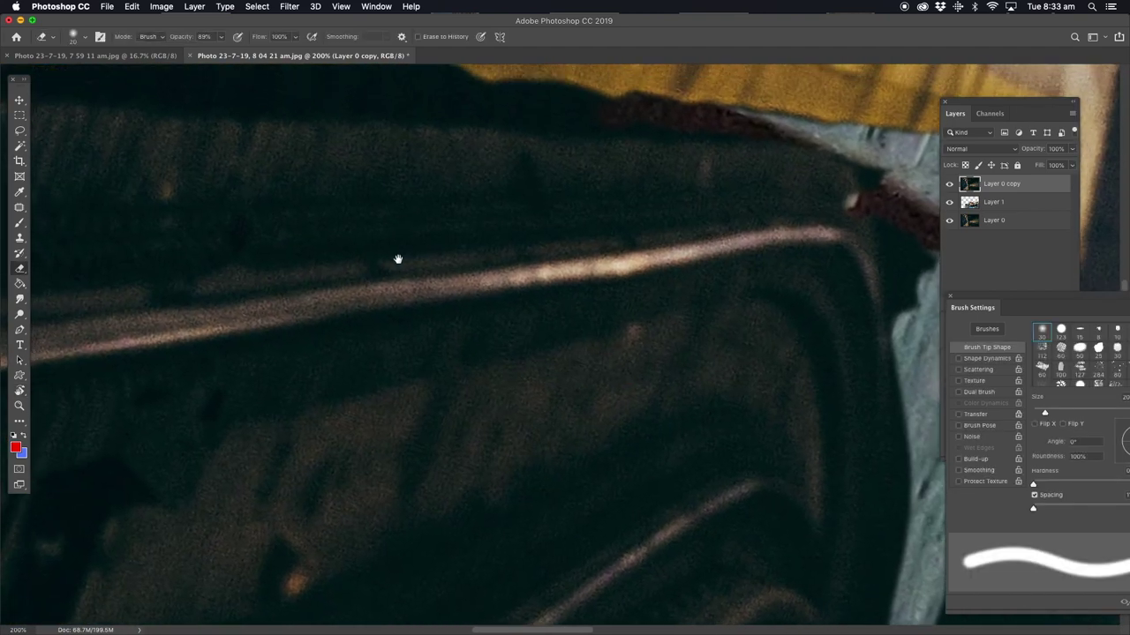
drag(398, 258, 416, 383)
drag(328, 243, 477, 257)
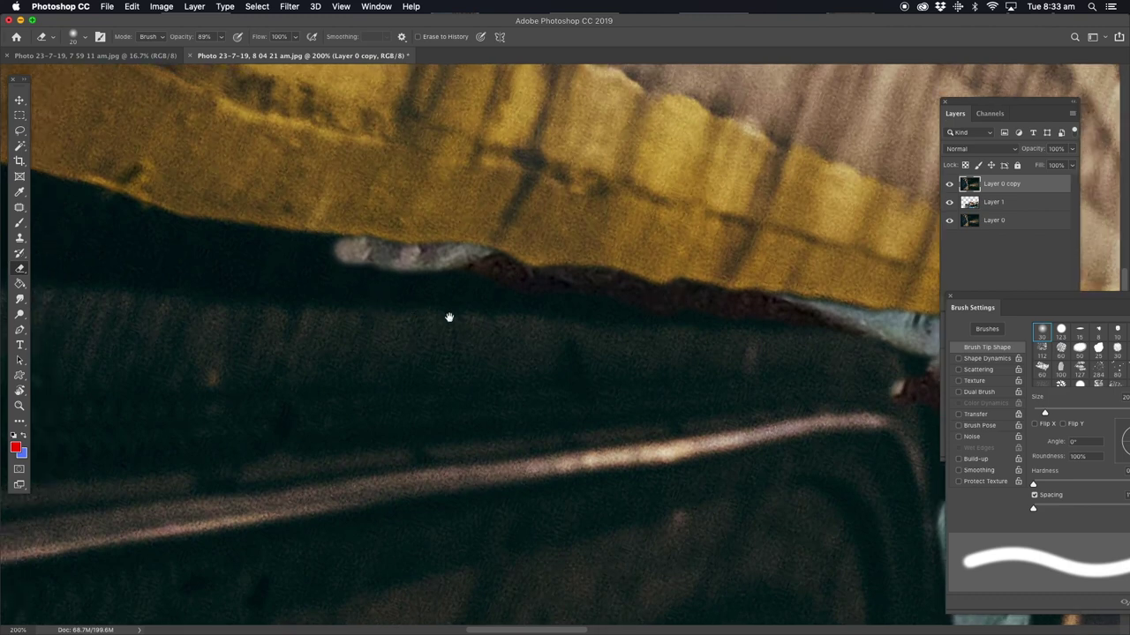
drag(416, 308, 620, 352)
drag(406, 284, 585, 299)
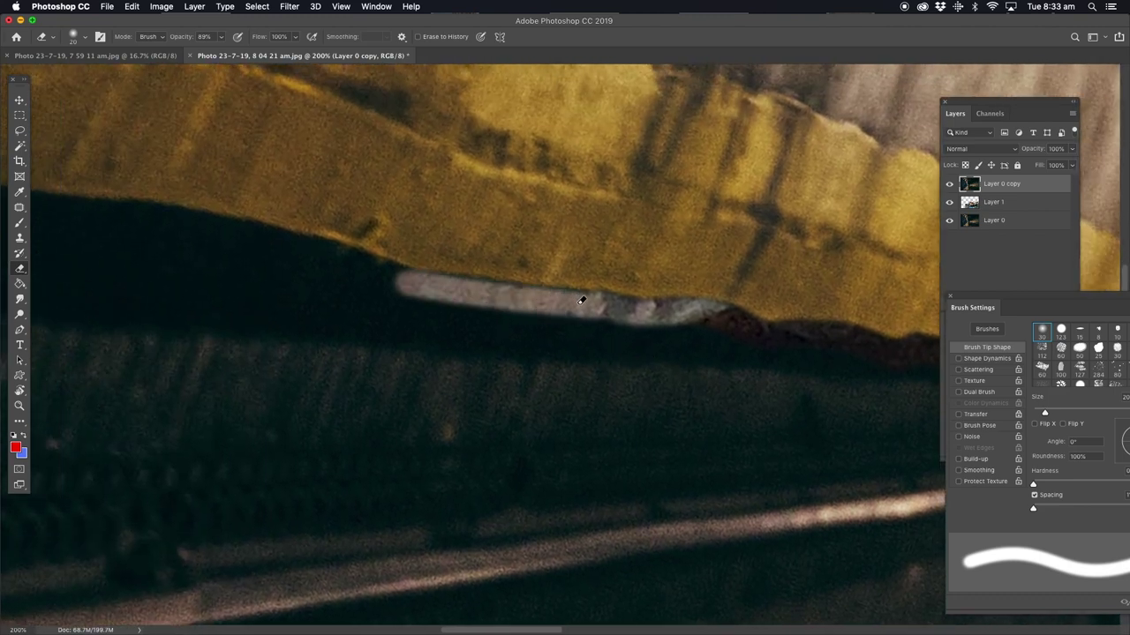
drag(432, 318, 600, 381)
drag(333, 281, 743, 361)
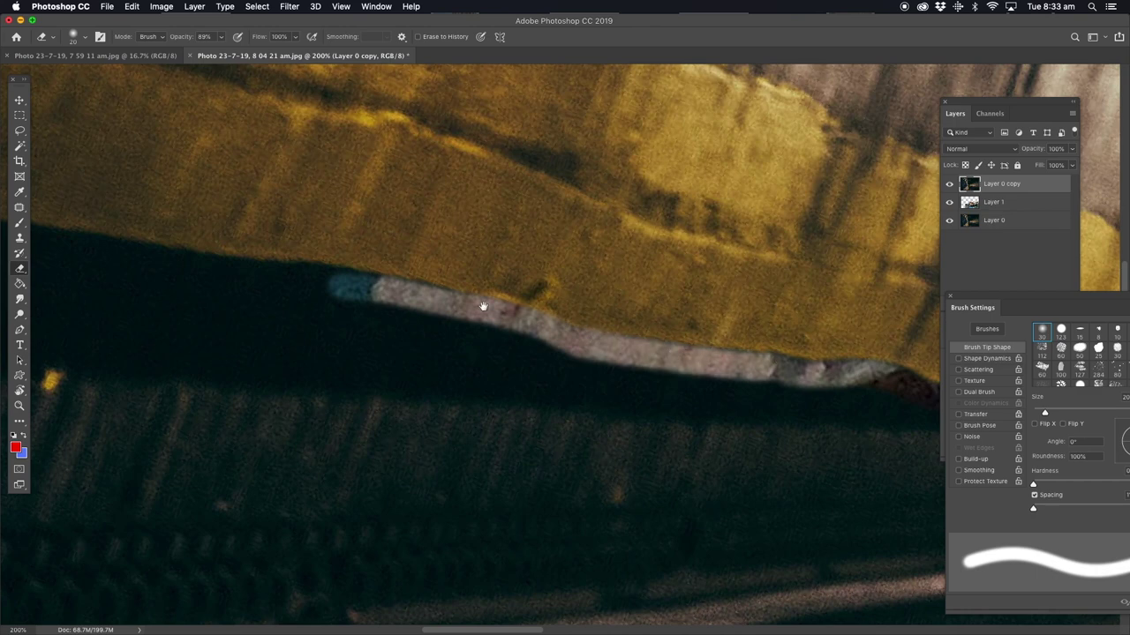
- Extend the erased water strip along the platform edge out to the image's edge
scroll(517, 308, left, 5)
scroll(515, 356, up, 2)
drag(232, 308, 462, 330)
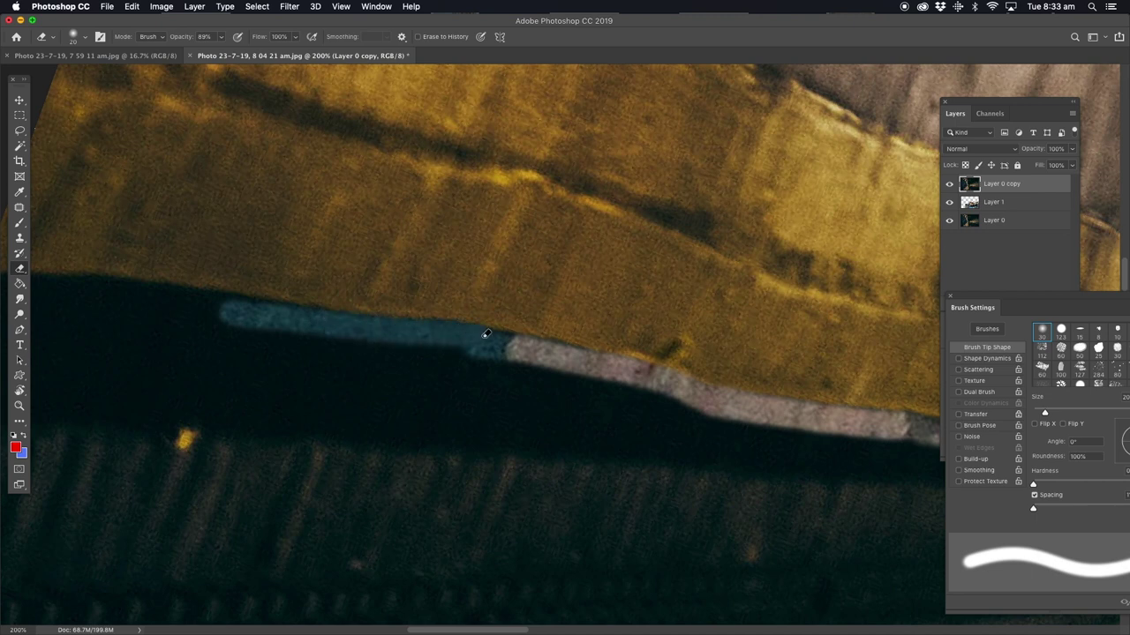
drag(383, 335, 600, 378)
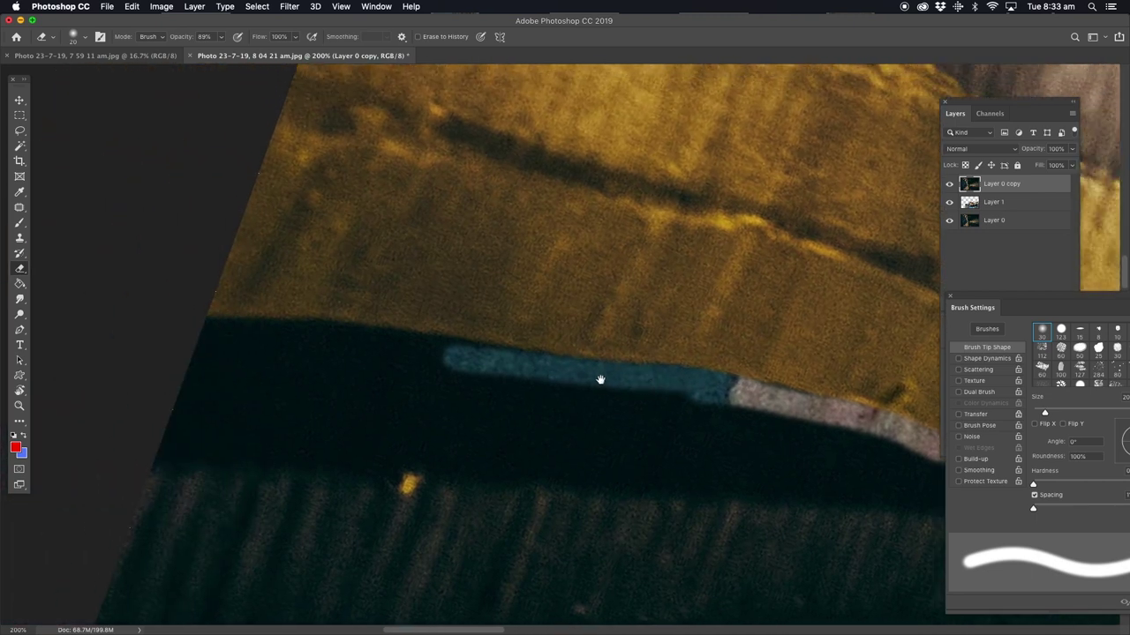
mouse_move(531, 360)
mouse_down()
mouse_move(242, 325)
mouse_move(363, 332)
mouse_up()
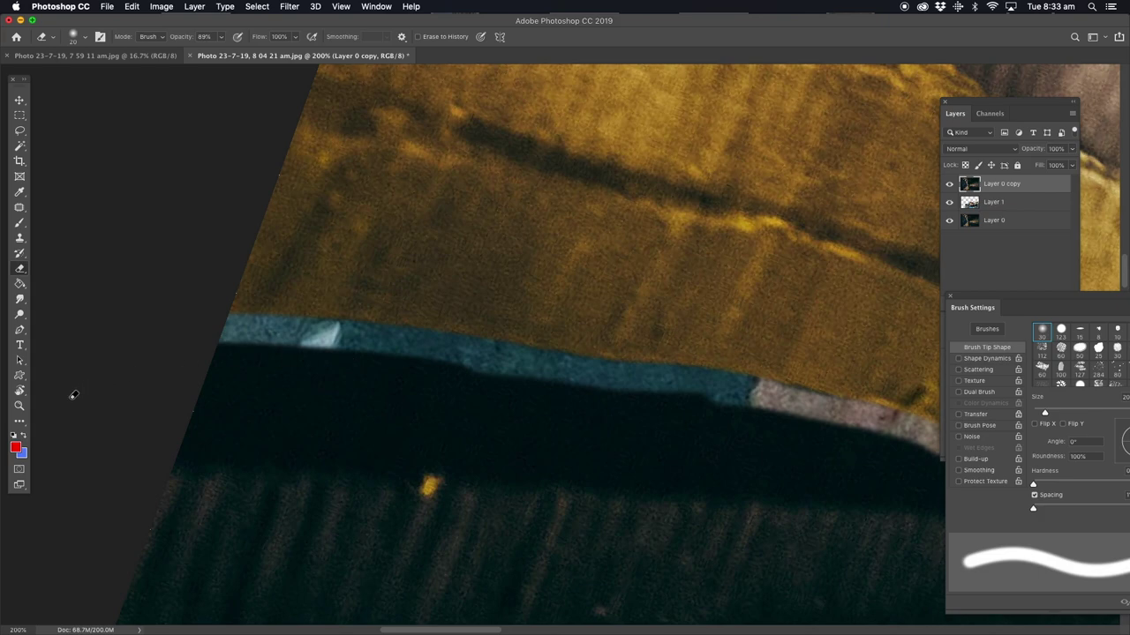
- Zoom out to 66.7% and rotate the view back upright
click(18, 405)
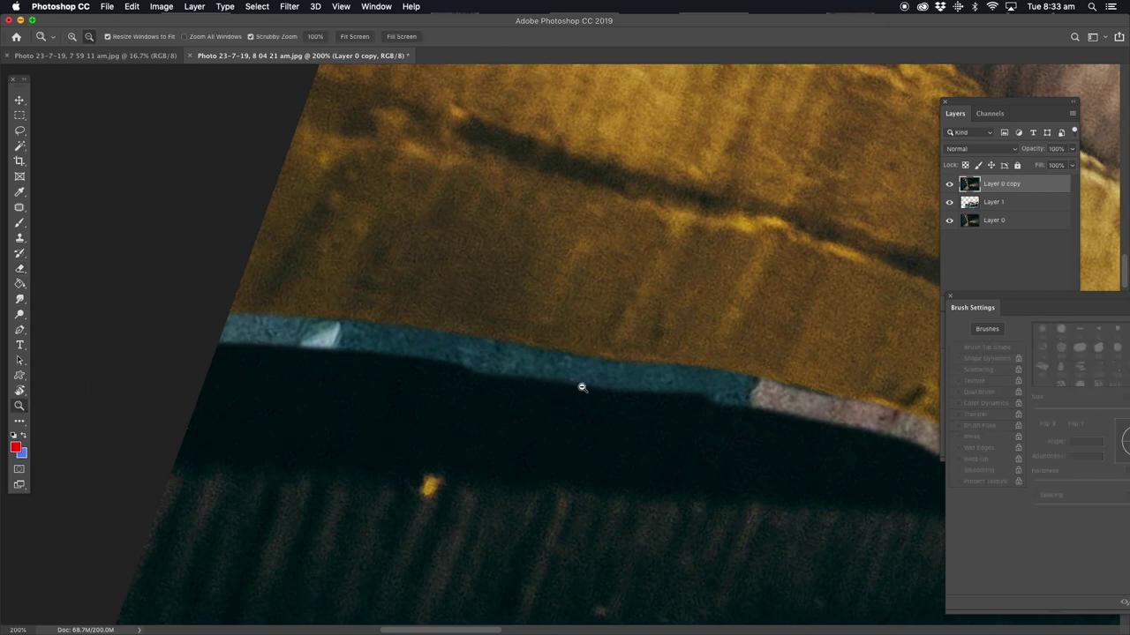
alt+click(580, 386)
alt+click(587, 376)
key(r)
drag(653, 318, 519, 298)
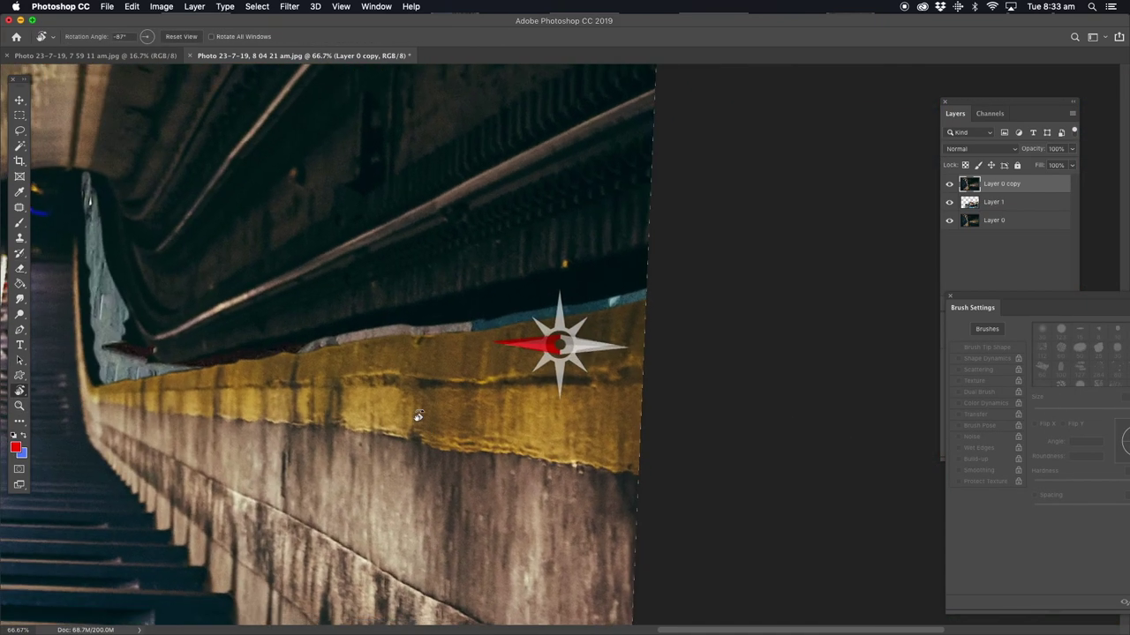
key(z)
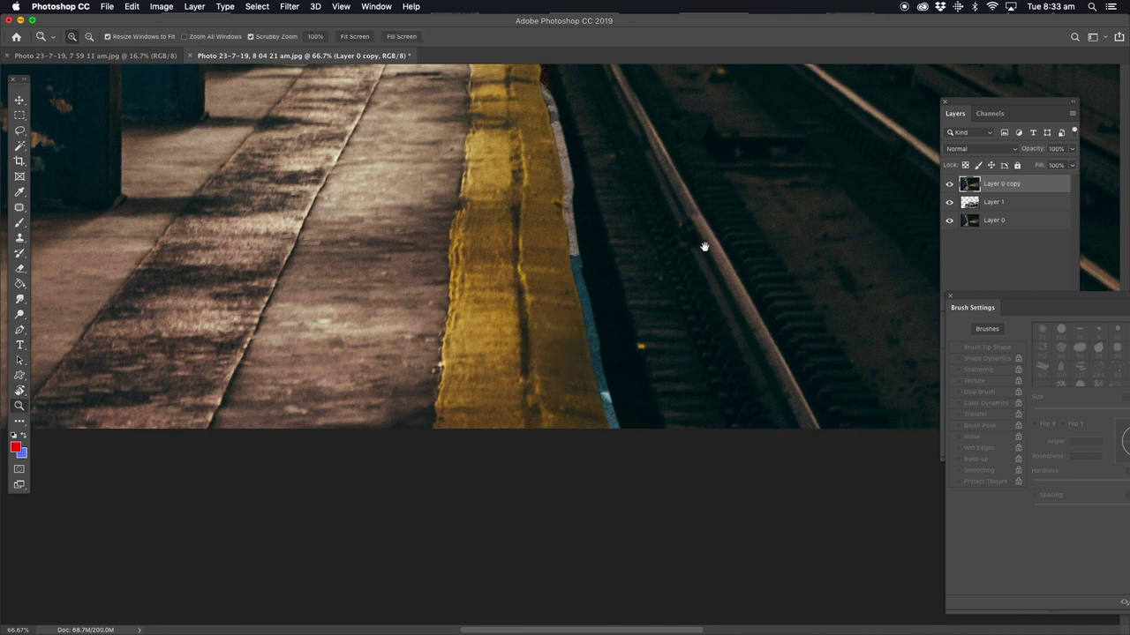
mouse_move(704, 245)
mouse_down()
mouse_move(486, 333)
mouse_move(450, 331)
mouse_up()
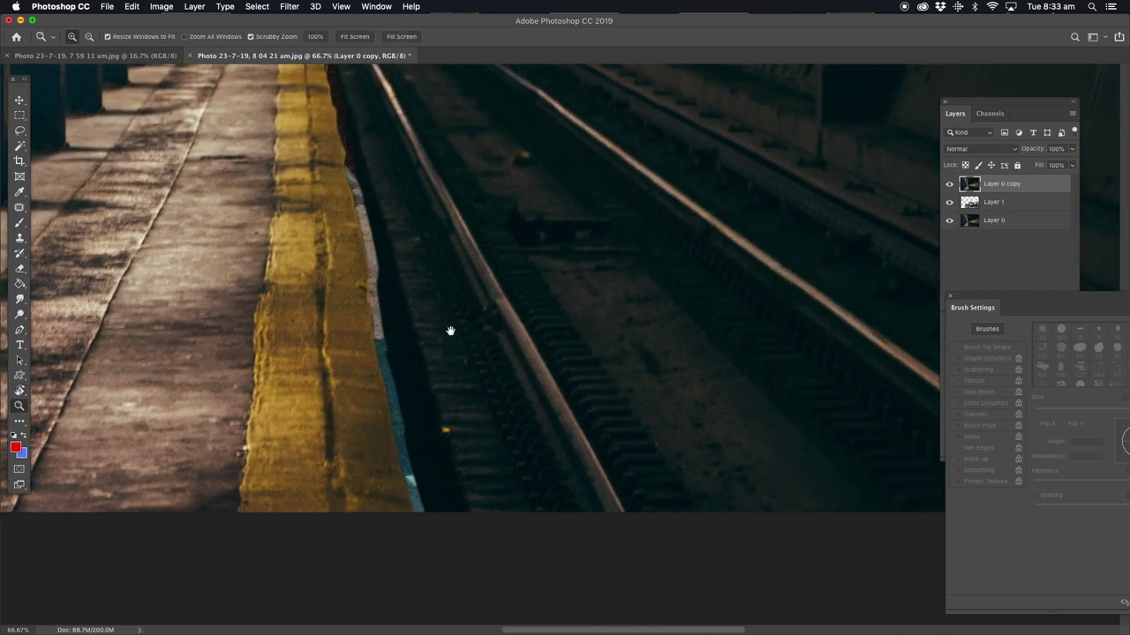
- Lasso-delete the area beside the platform edge and rails to reveal the water
click(20, 131)
mouse_move(381, 337)
mouse_down()
mouse_move(453, 323)
mouse_move(521, 529)
mouse_up()
drag(424, 524, 420, 513)
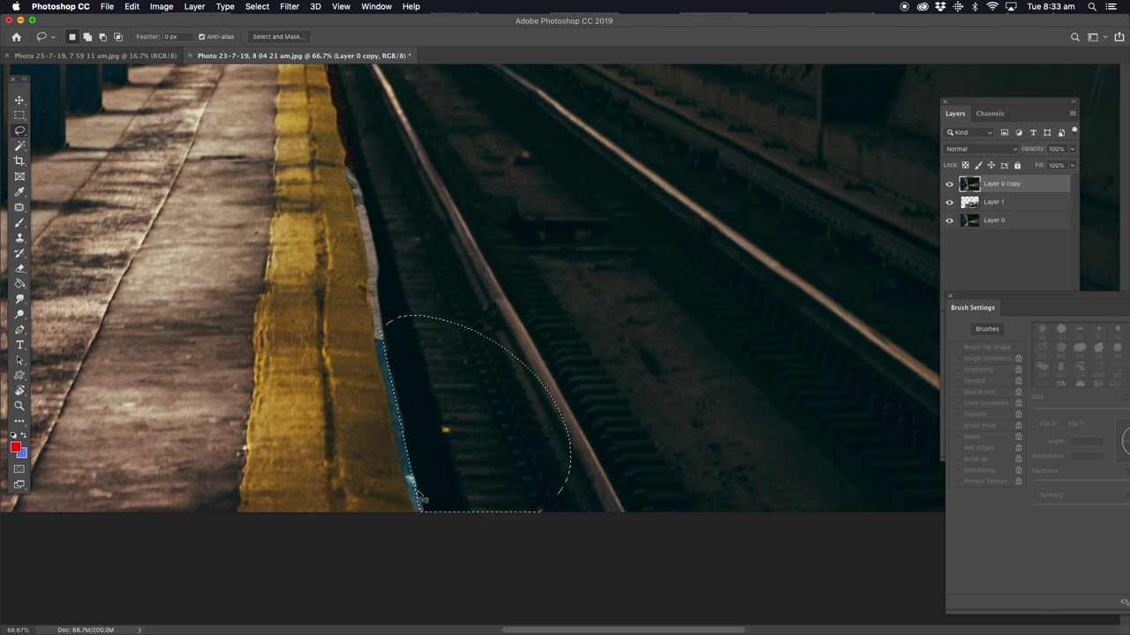
key(Delete)
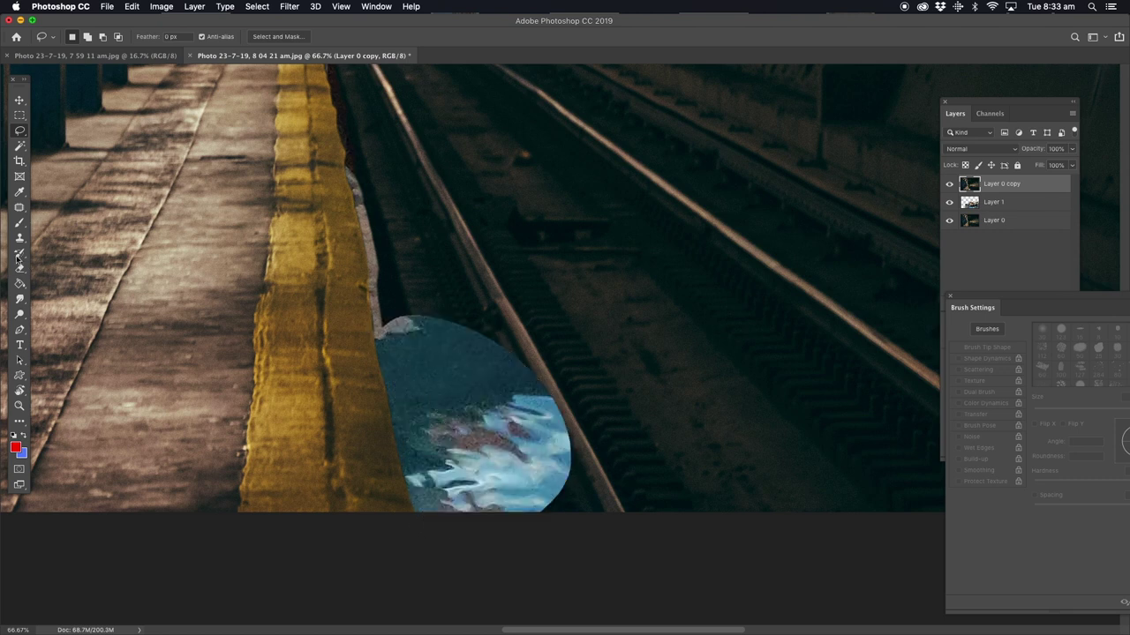
click(21, 269)
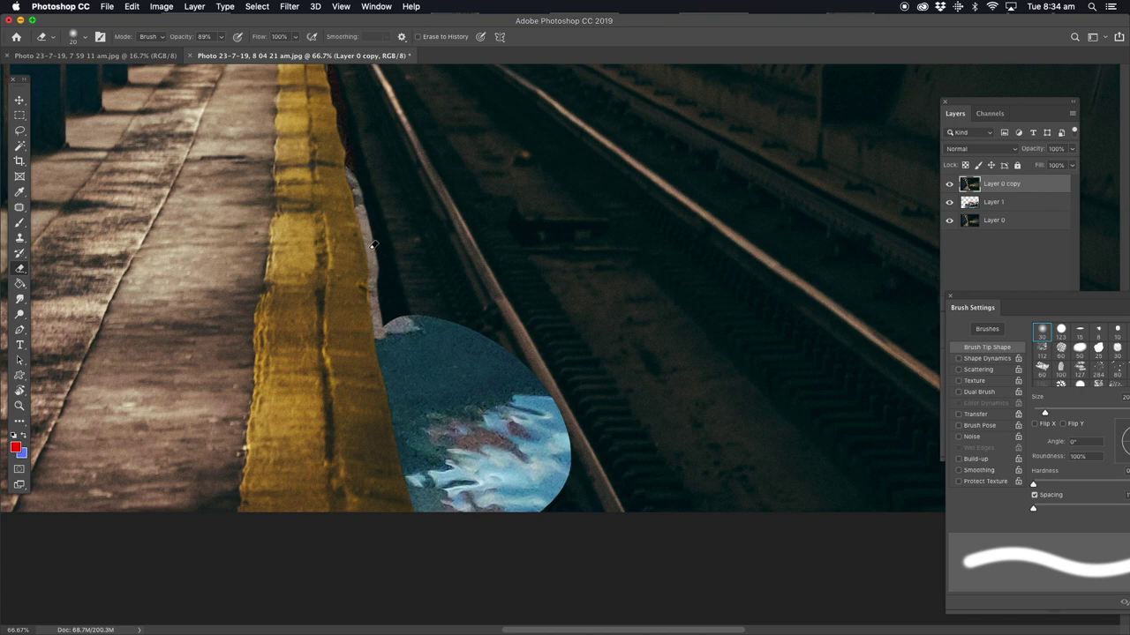
- Lasso-delete the patch up the platform edge and the top area by the tunnel wall, then deselect
click(19, 131)
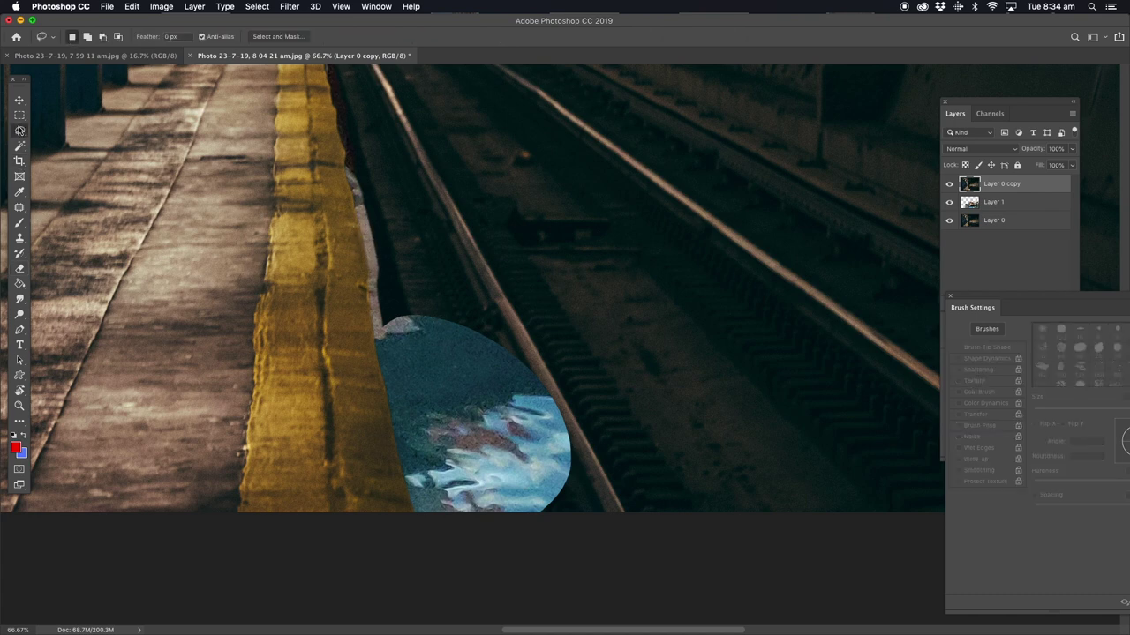
mouse_move(363, 226)
mouse_down()
mouse_move(384, 277)
mouse_move(376, 285)
mouse_up()
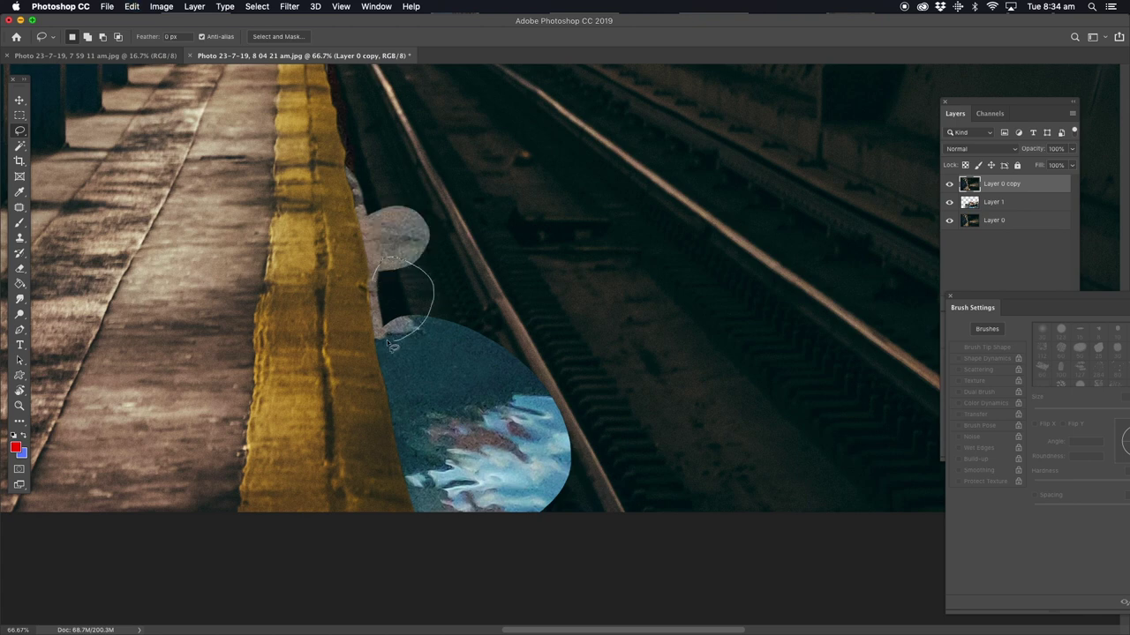
drag(392, 213, 376, 339)
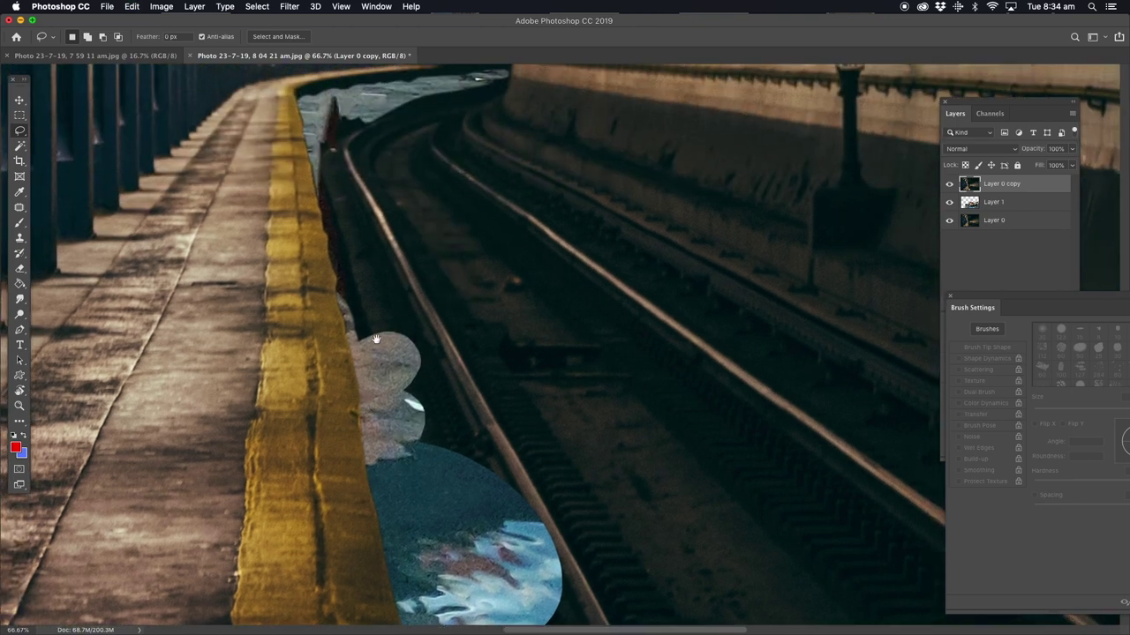
mouse_move(342, 297)
mouse_down()
mouse_move(349, 329)
mouse_move(337, 240)
mouse_move(389, 221)
mouse_move(342, 146)
mouse_move(324, 159)
mouse_move(325, 133)
mouse_up()
key(alt+BackSpace)
key(alt+BackSpace)
mouse_move(385, 164)
mouse_down()
mouse_move(491, 135)
mouse_move(508, 74)
mouse_up()
key(Delete)
key(super+d)
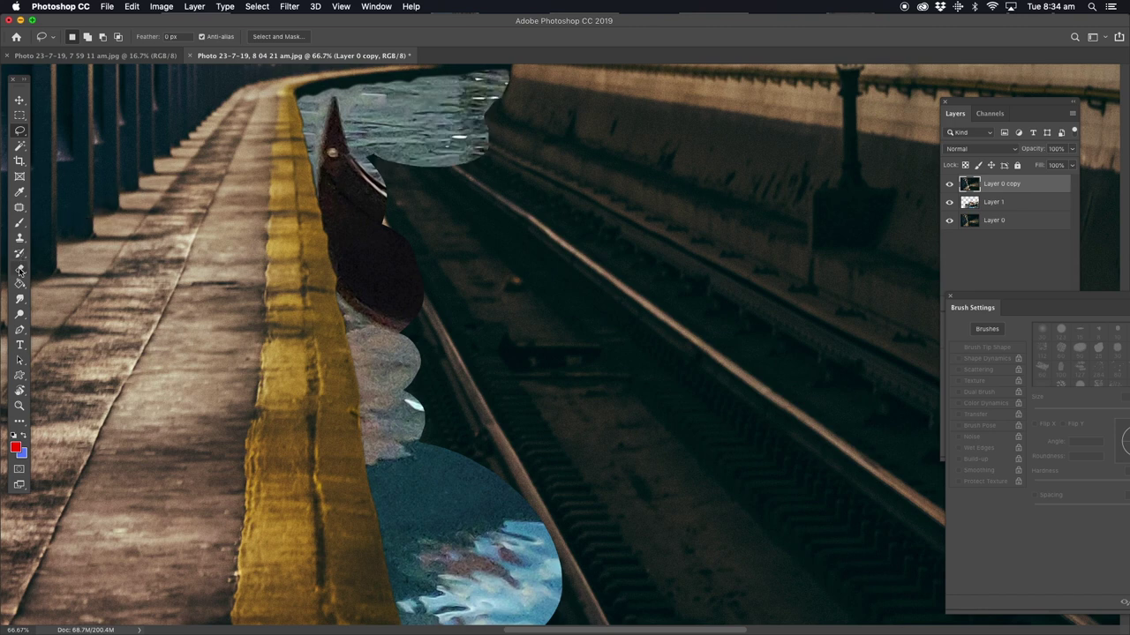
click(20, 268)
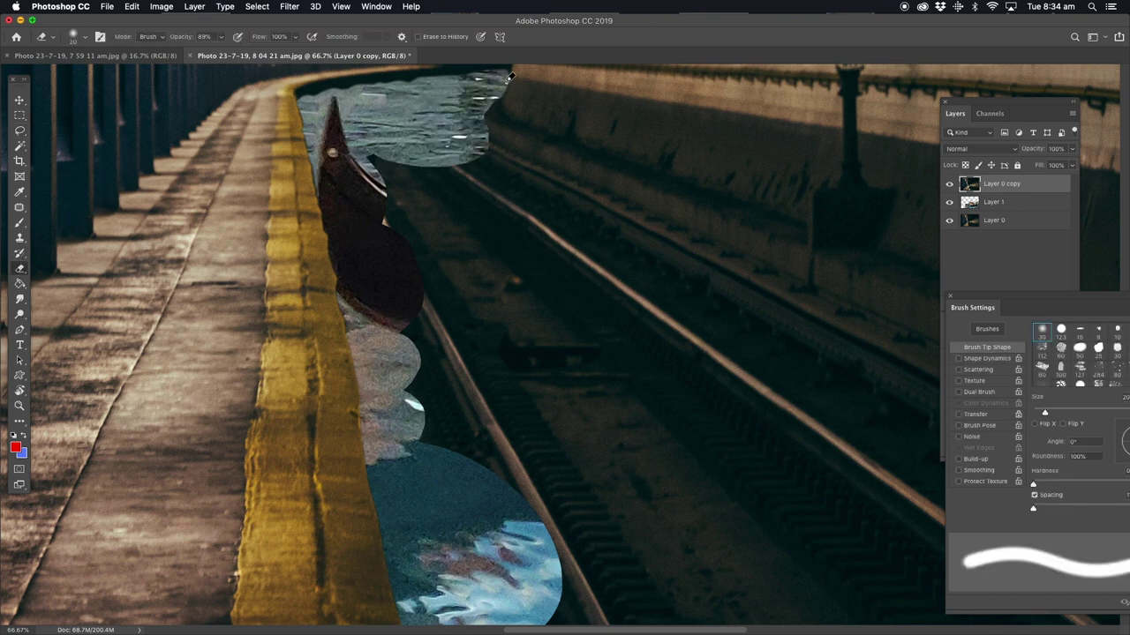
- Erase along the far wall's top to the signal pole, detailing its base with a 7 px brush
drag(513, 85, 835, 150)
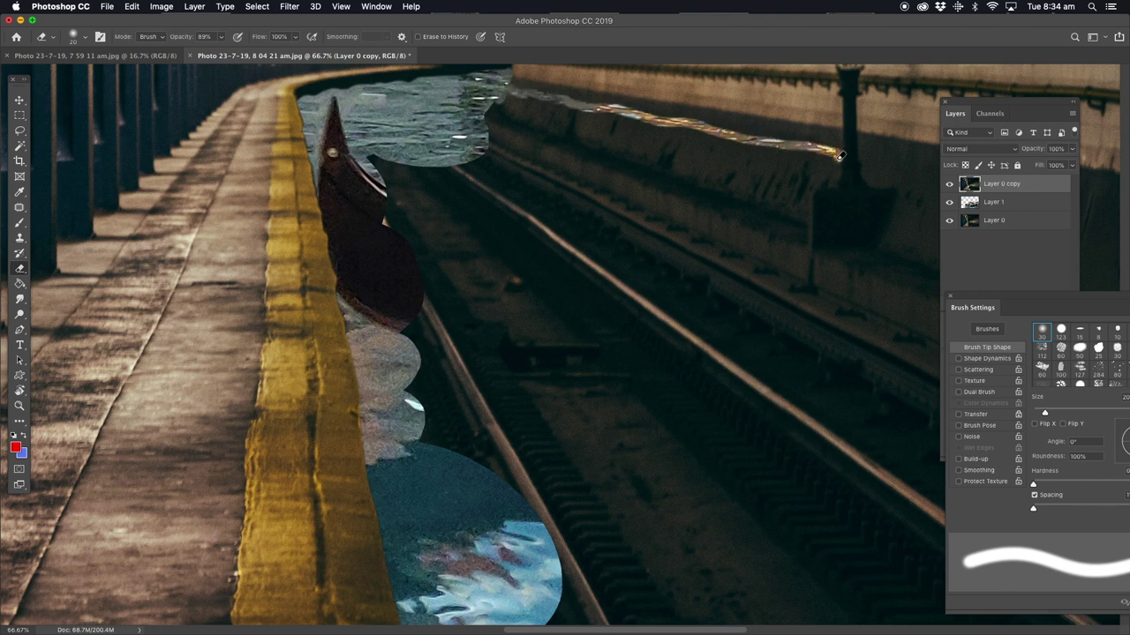
mouse_move(840, 164)
mouse_down()
mouse_move(881, 159)
mouse_move(872, 154)
mouse_move(873, 167)
mouse_up()
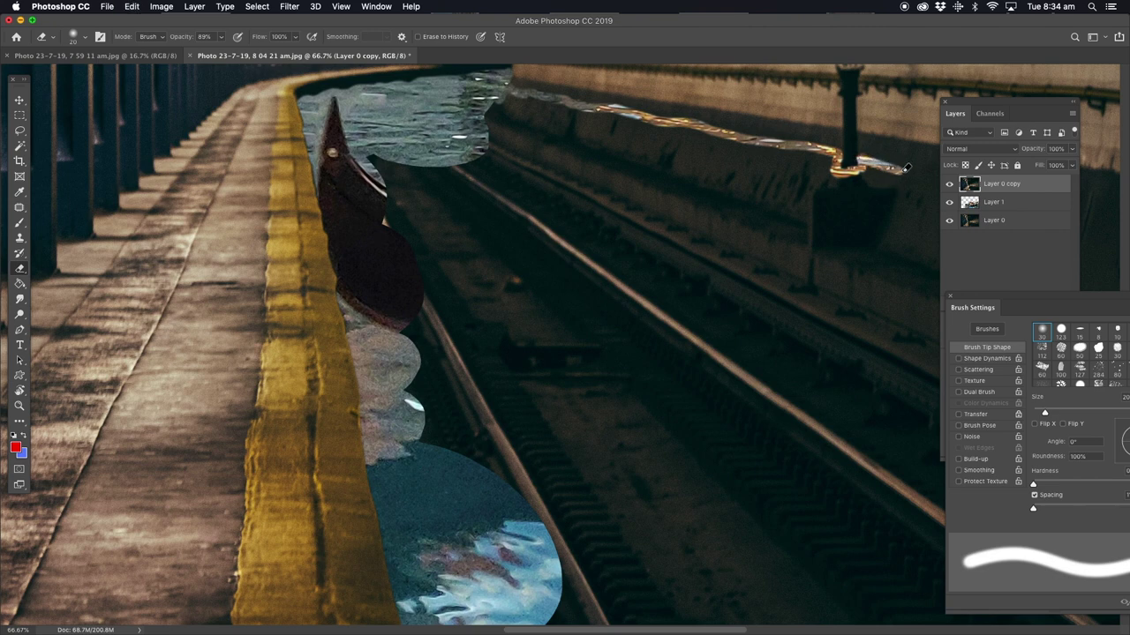
click(20, 405)
drag(899, 161, 873, 168)
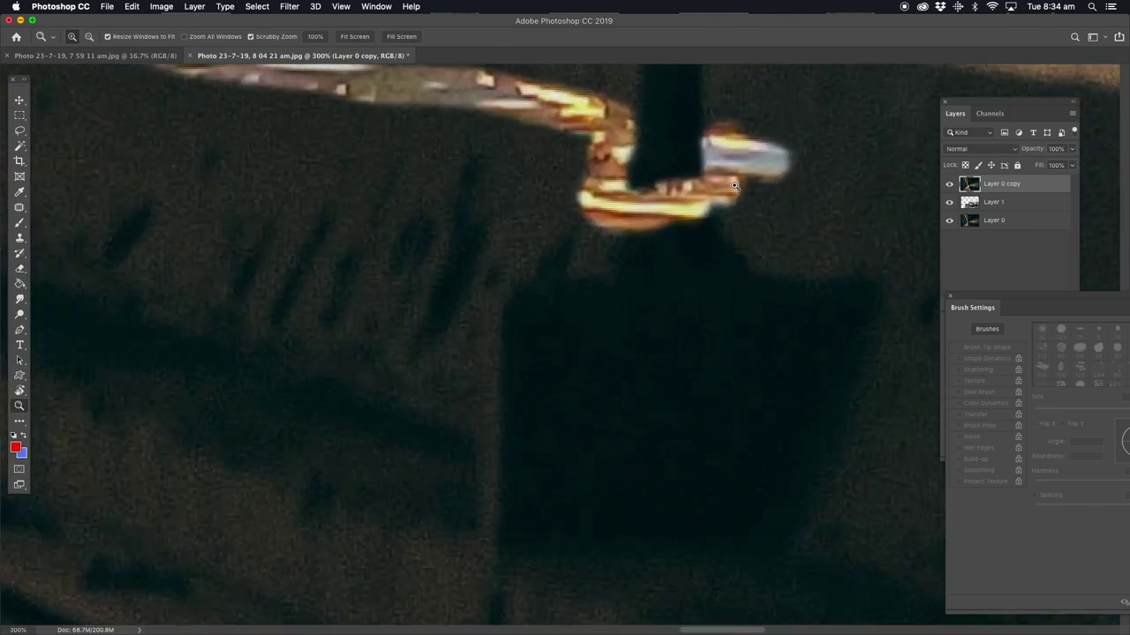
click(706, 220)
click(20, 267)
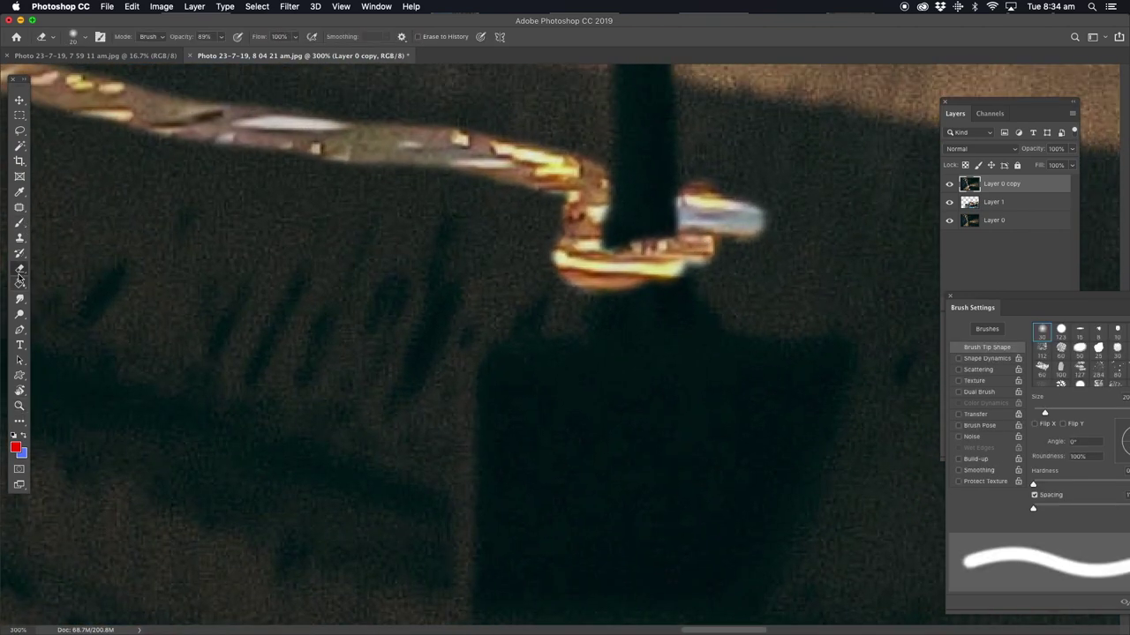
drag(1036, 412, 1035, 412)
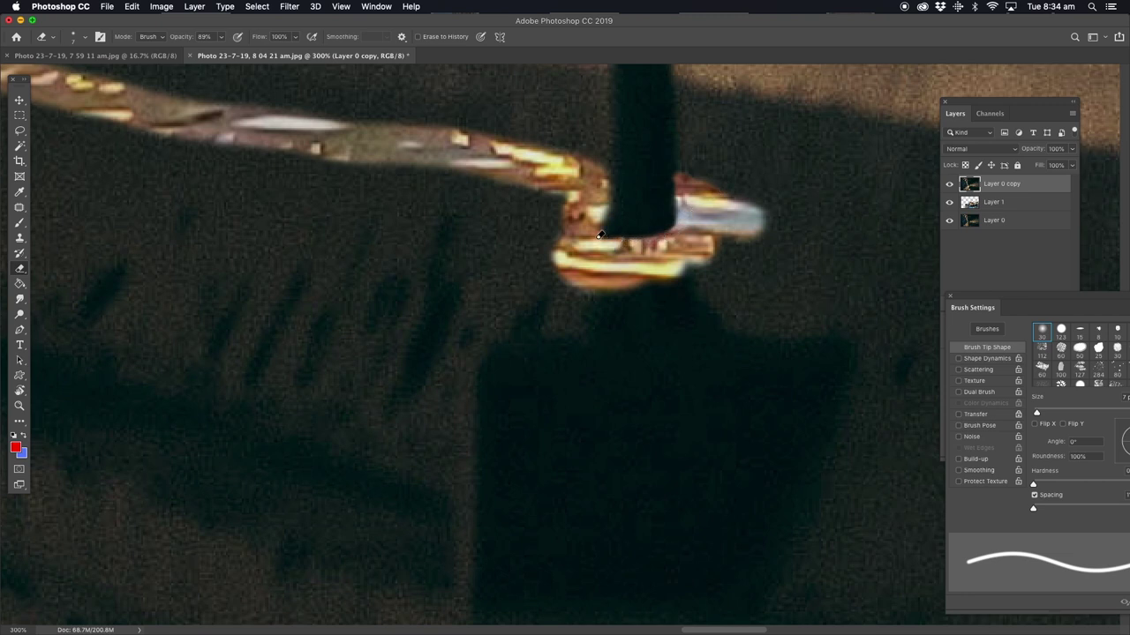
mouse_move(597, 233)
mouse_down()
mouse_move(726, 232)
mouse_move(682, 235)
mouse_up()
- With a 31 px eraser at 66.7% zoom, erase the wall top right of the pole to the image edge
click(1049, 414)
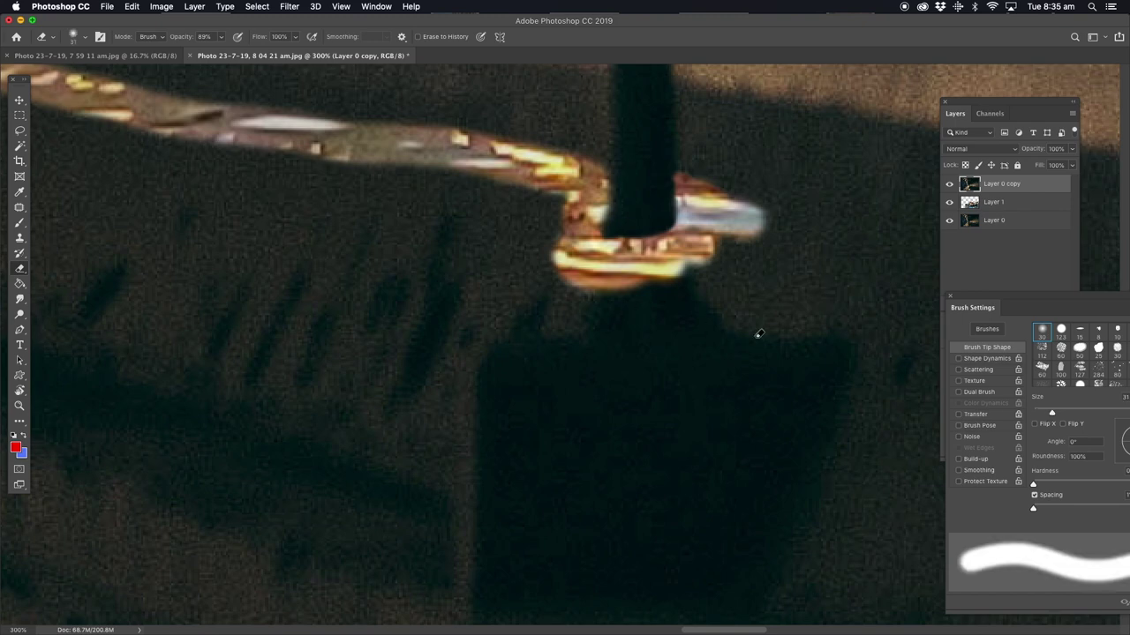
click(19, 405)
alt+click(755, 349)
alt+click(794, 350)
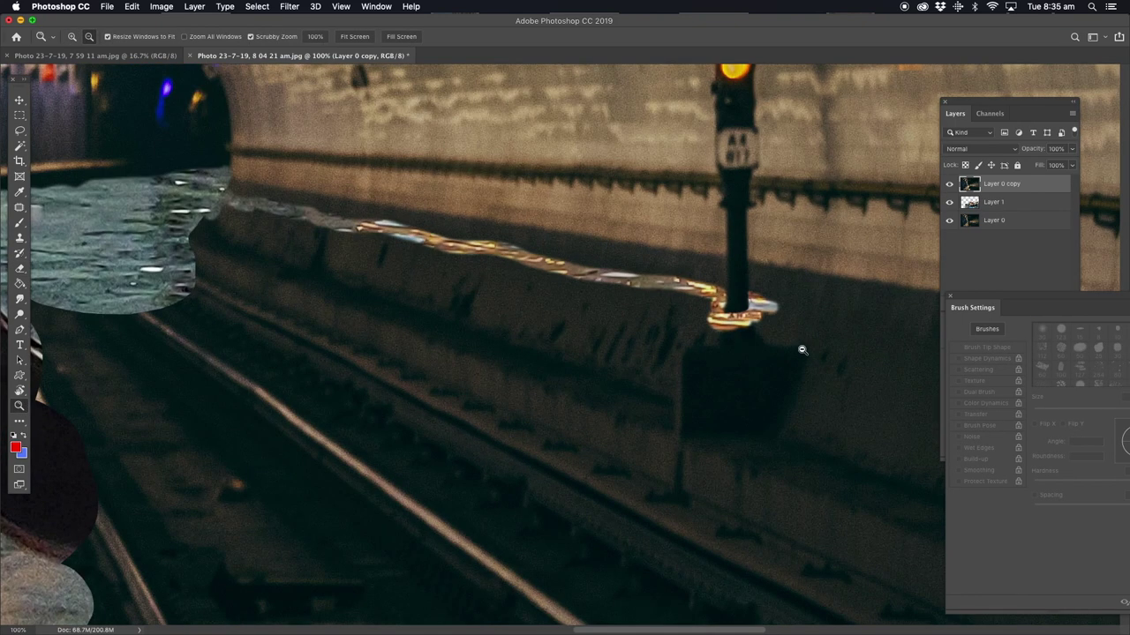
alt+click(799, 347)
mouse_move(811, 344)
mouse_down()
mouse_move(308, 169)
mouse_move(195, 144)
mouse_up()
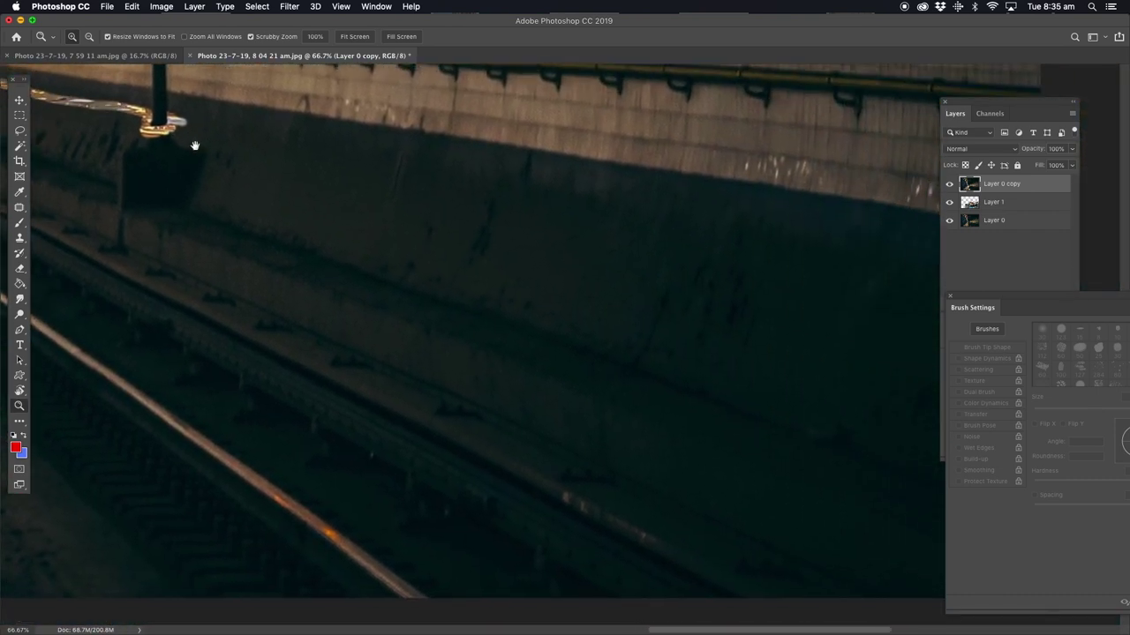
click(19, 268)
drag(183, 116, 939, 256)
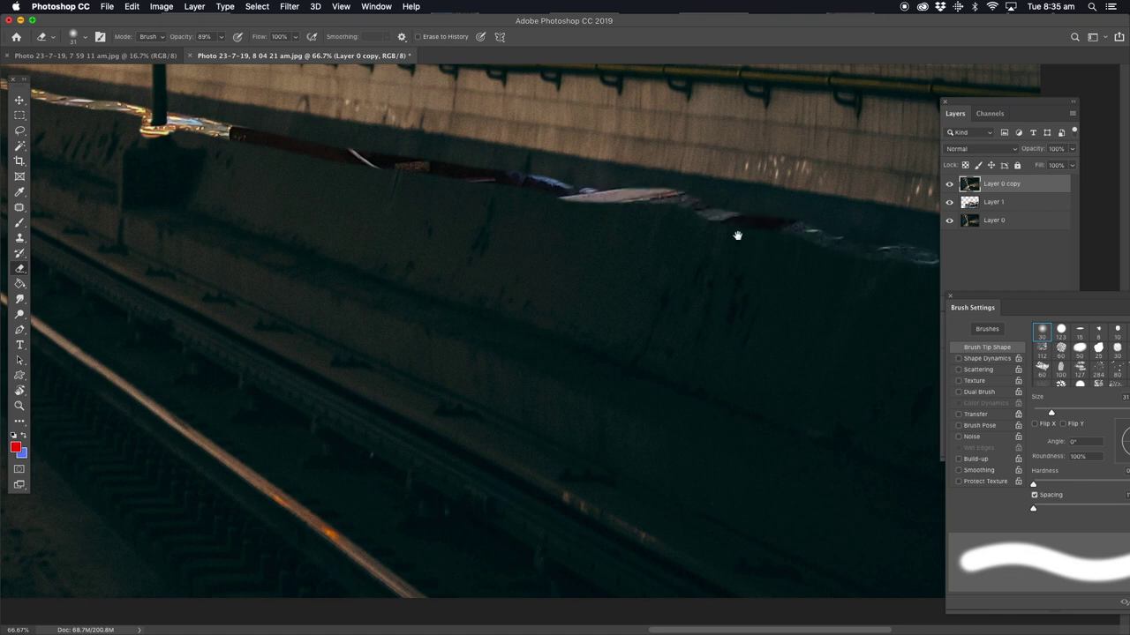
drag(736, 234, 277, 184)
drag(497, 207, 613, 246)
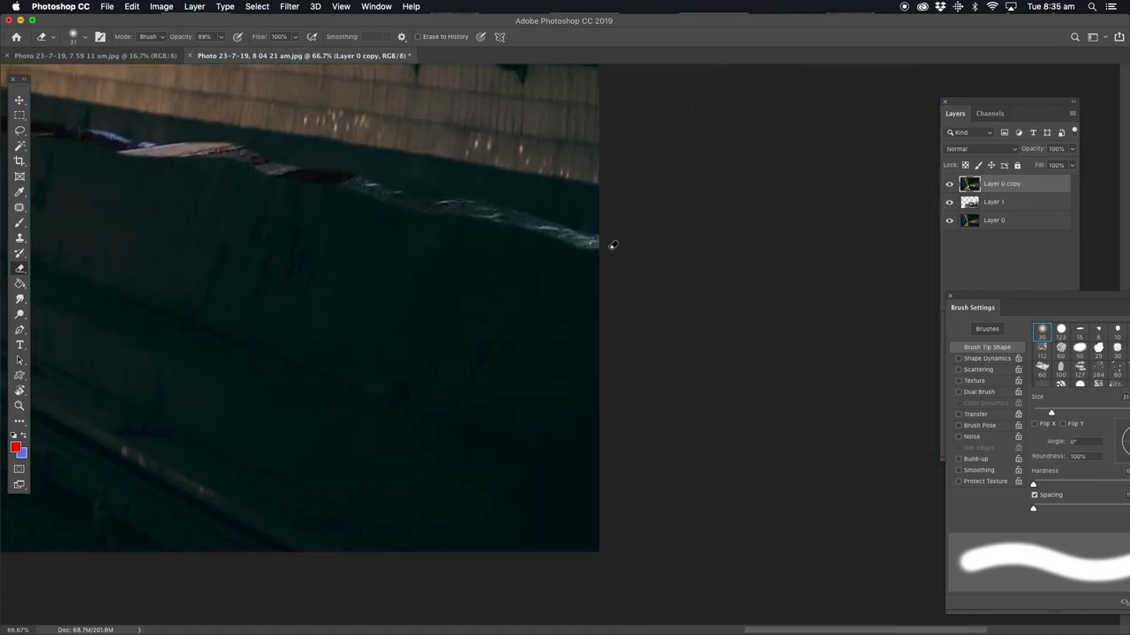
- Zoom out and pan to the left side of the tunnel
click(19, 405)
alt+click(277, 320)
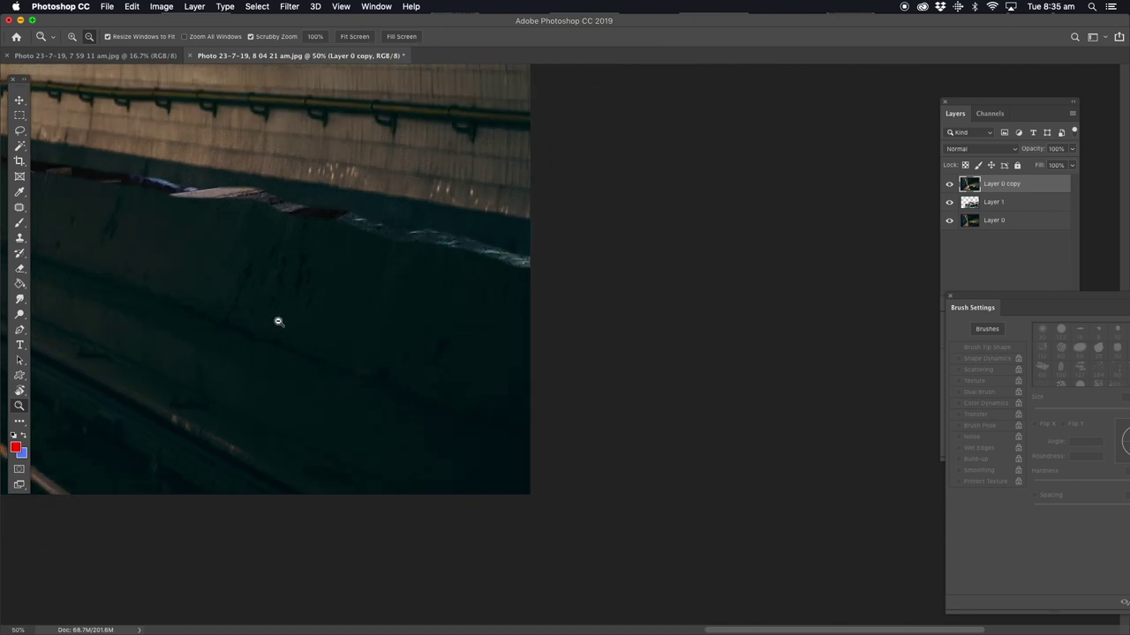
alt+click(181, 279)
drag(181, 280, 568, 301)
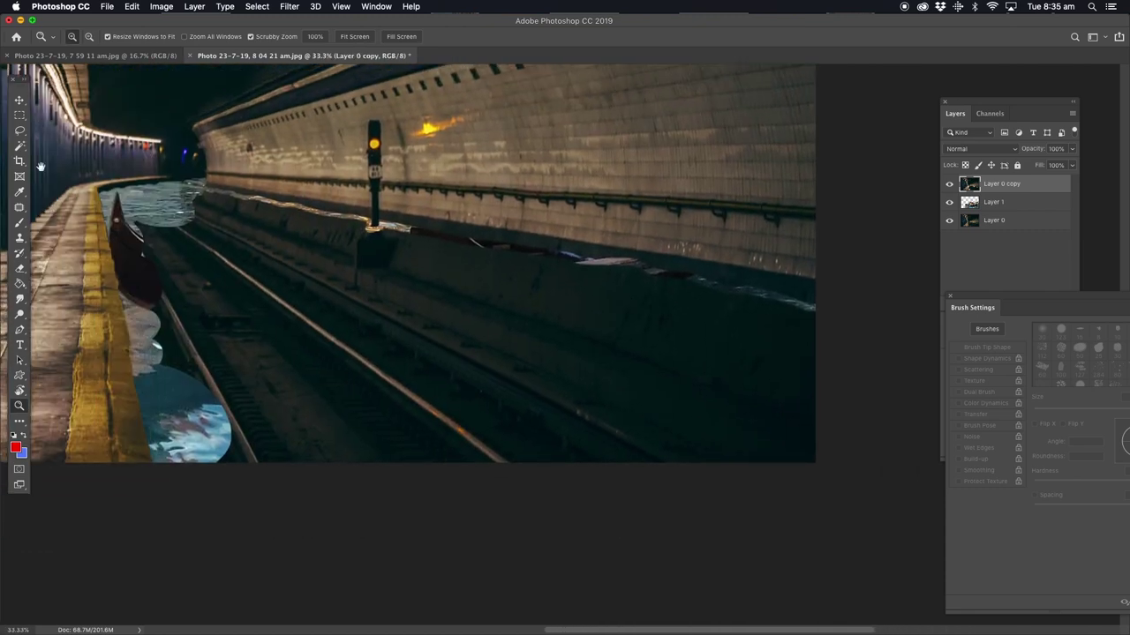
- Lasso-delete part of the track area and the wall patches around the signal pole's base
click(19, 130)
drag(208, 194, 305, 222)
key(Delete)
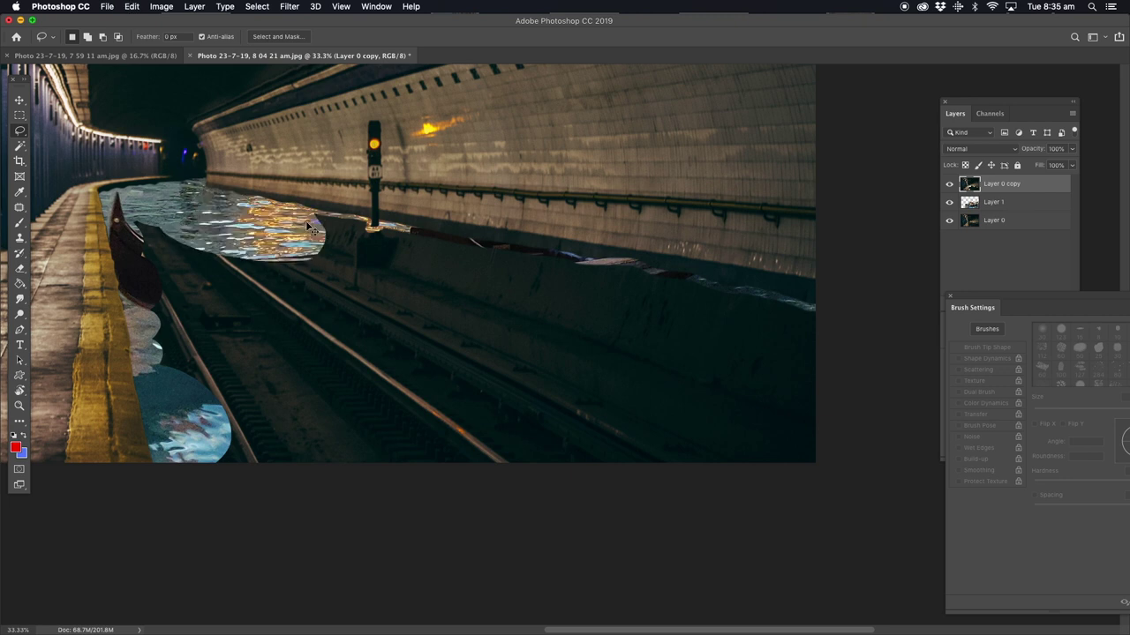
drag(371, 228, 316, 219)
key(Delete)
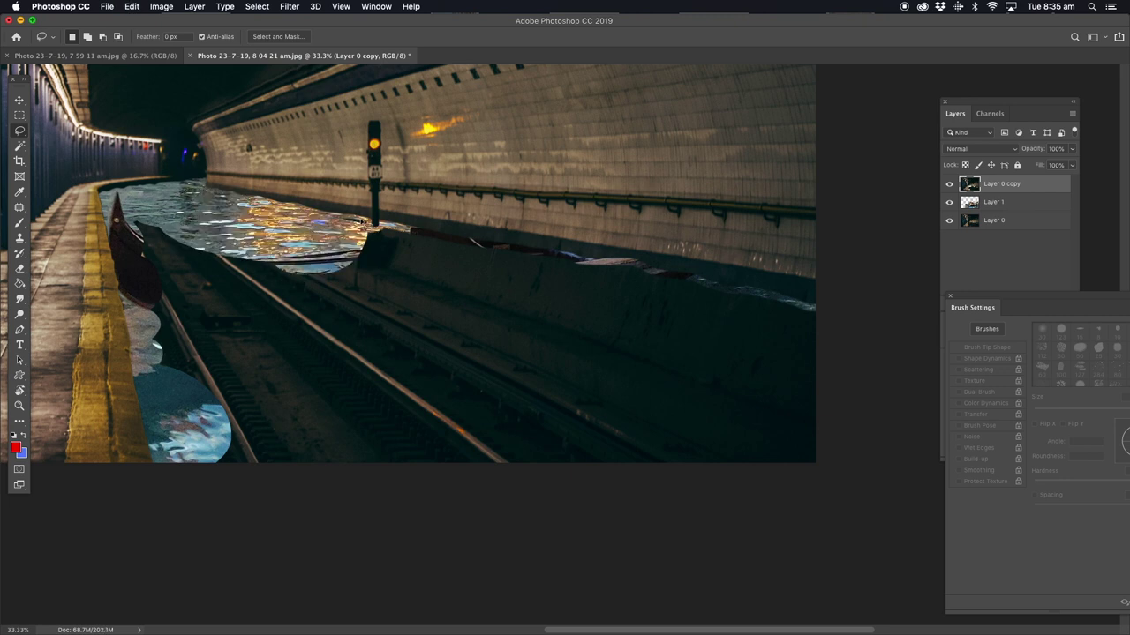
drag(365, 222, 369, 234)
key(Delete)
drag(358, 263, 362, 261)
key(Delete)
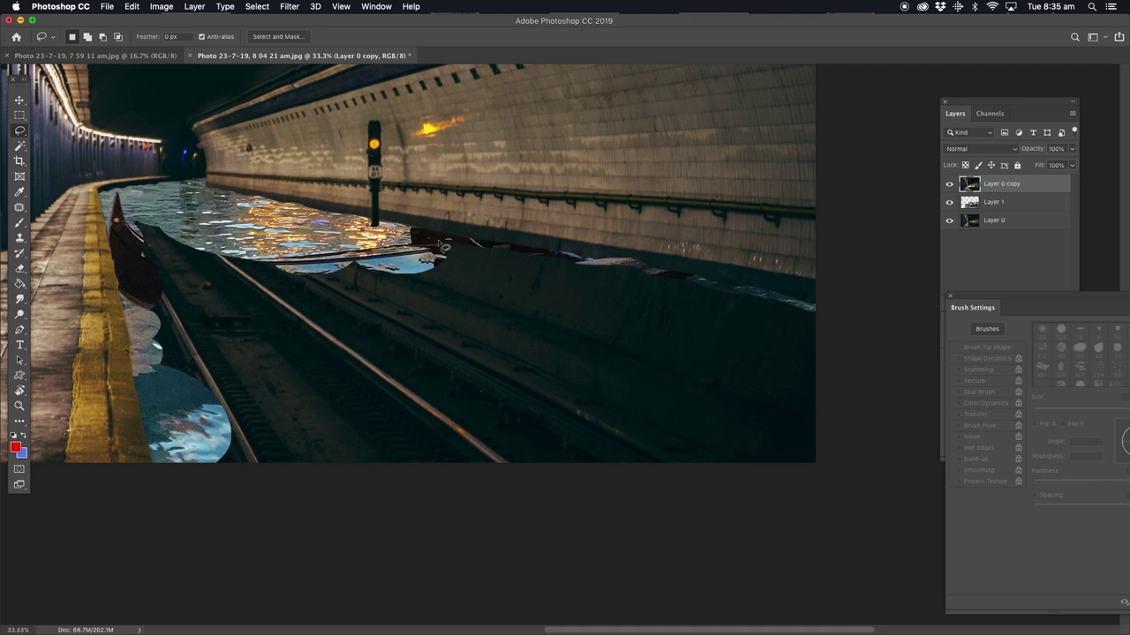
- Lasso-delete the dark patches over and right of the boat and the remaining track along its edge
drag(448, 245, 547, 256)
key(Delete)
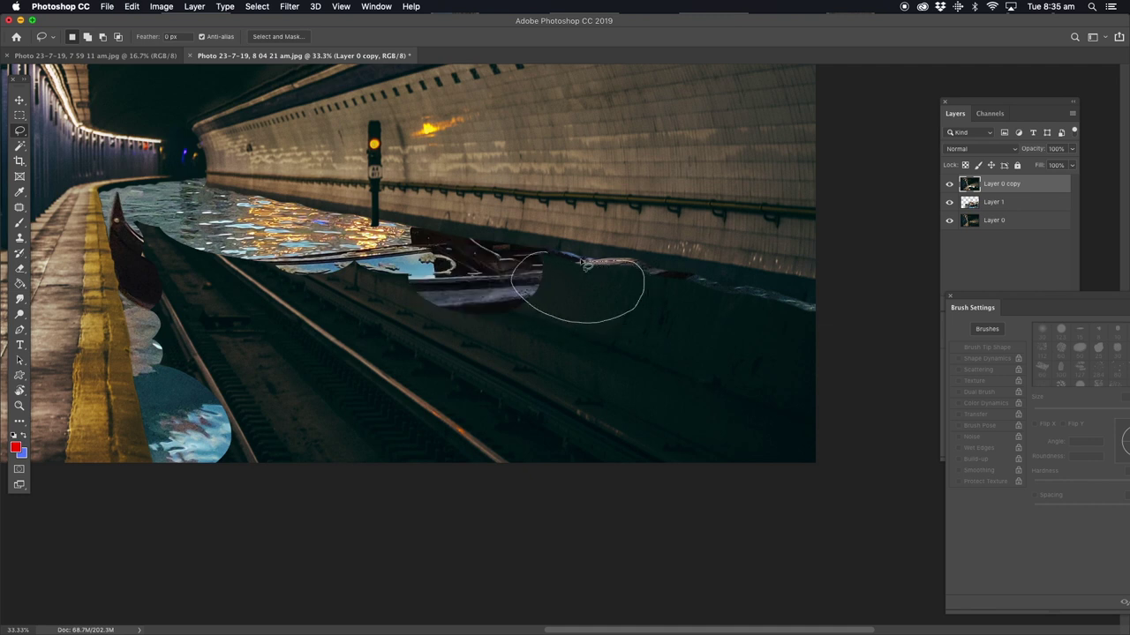
drag(556, 322, 578, 263)
key(Delete)
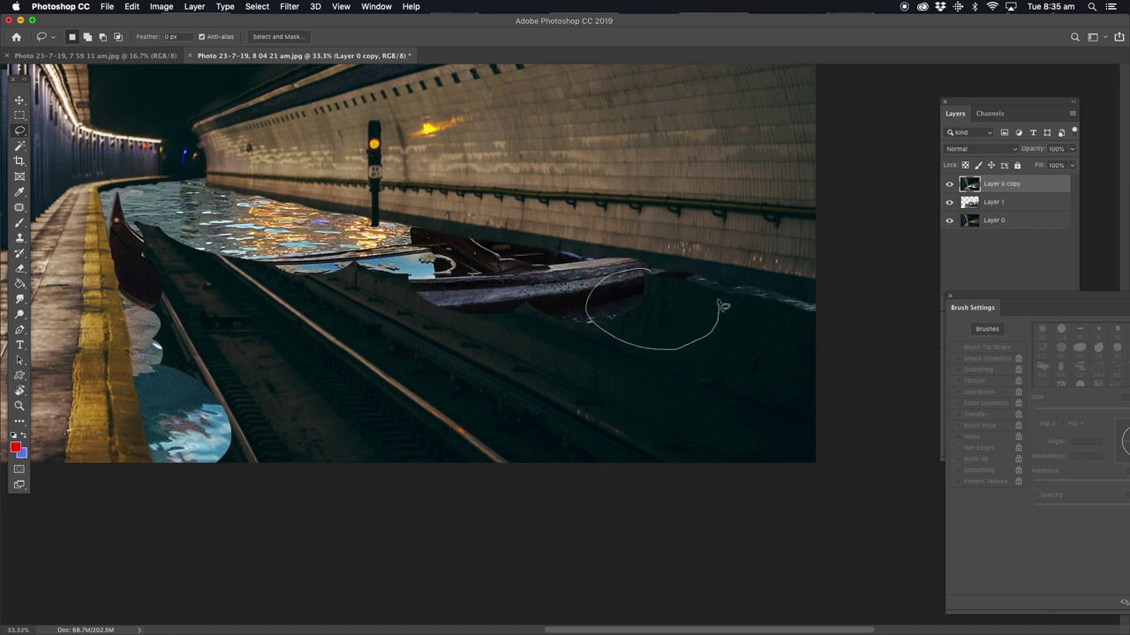
key(Delete)
drag(655, 277, 817, 309)
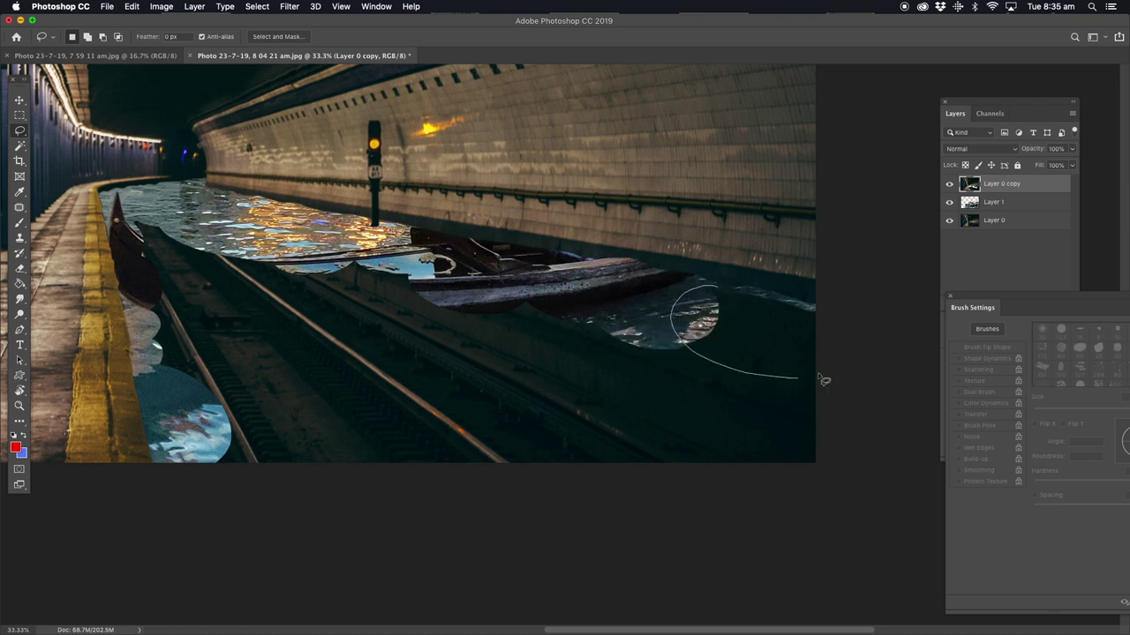
key(Delete)
mouse_move(146, 212)
mouse_down()
mouse_move(142, 291)
mouse_move(119, 237)
mouse_move(167, 434)
mouse_move(215, 516)
mouse_move(882, 429)
mouse_move(725, 333)
mouse_move(309, 225)
mouse_move(192, 210)
mouse_move(232, 209)
mouse_up()
key(Delete)
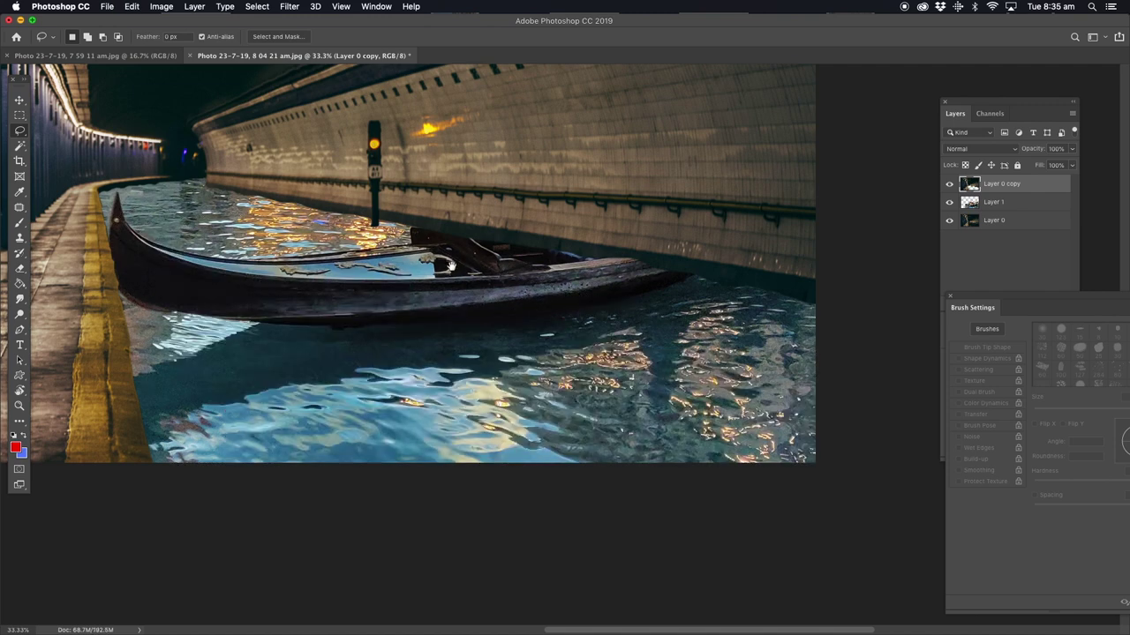
drag(451, 265, 885, 235)
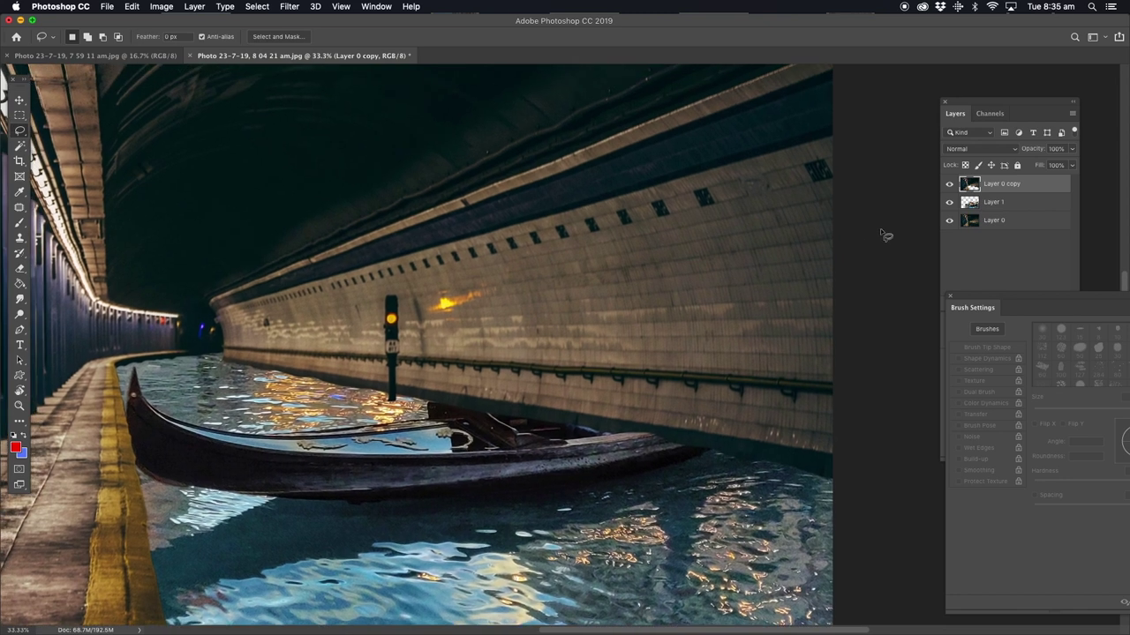
- Set Layer 0 copy opacity to 43% and zoom to 200% on the hull's lower edge
click(1070, 149)
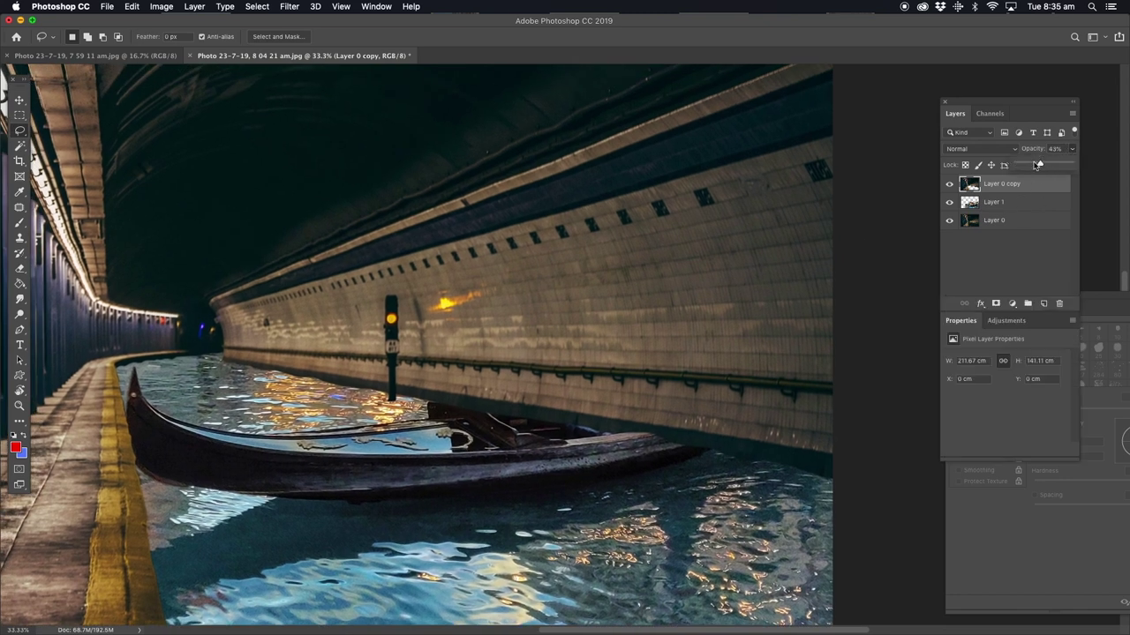
drag(1068, 164, 1040, 164)
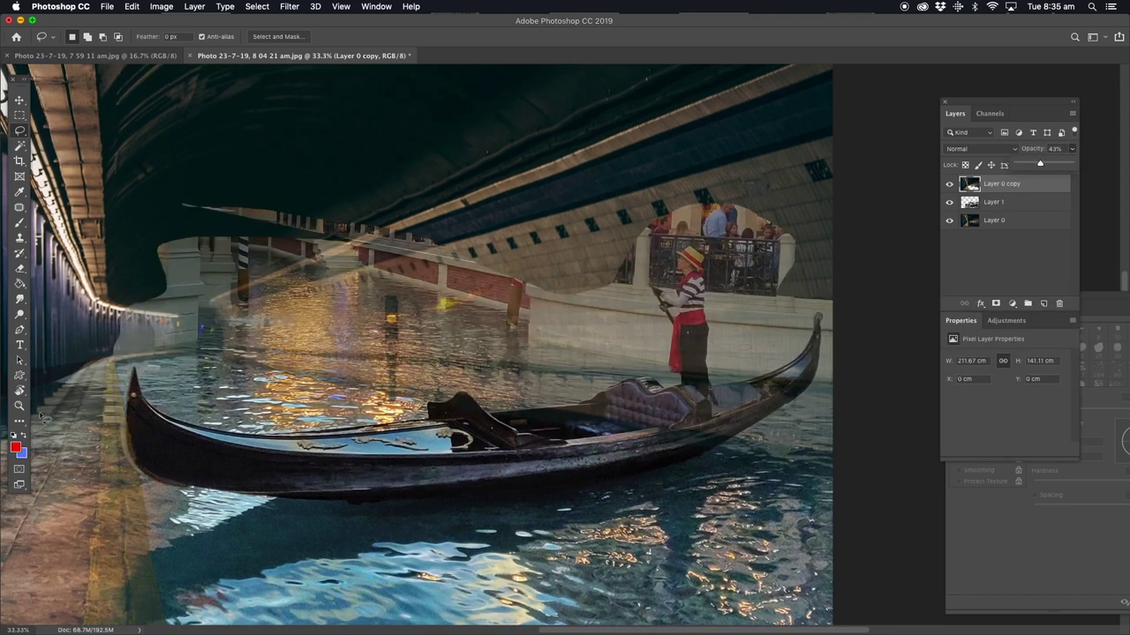
click(18, 405)
click(813, 401)
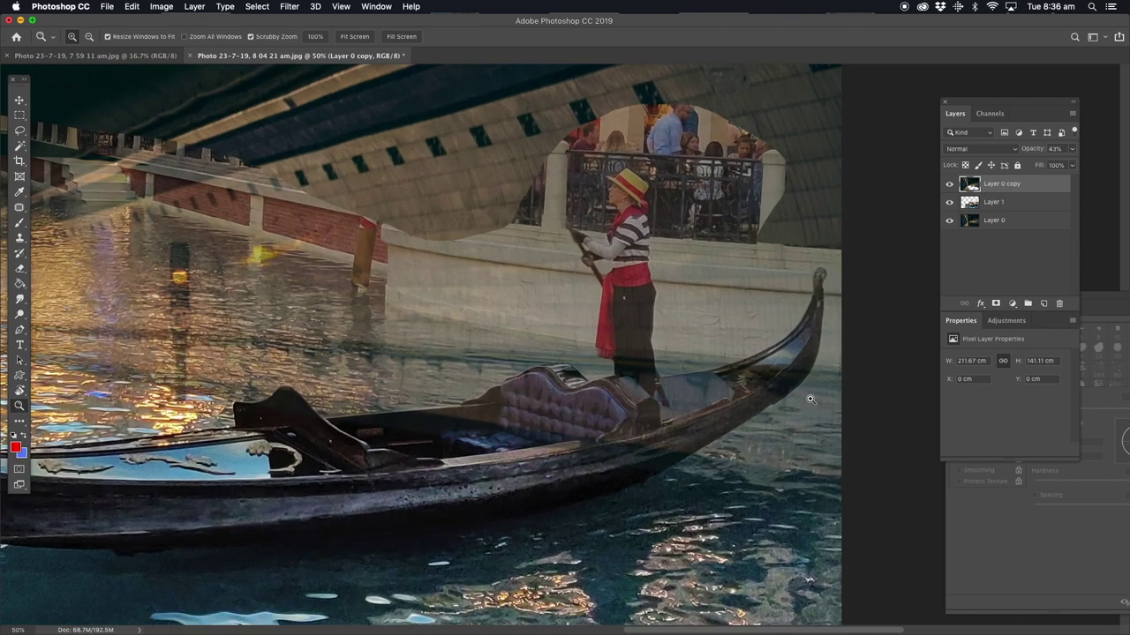
click(808, 400)
click(794, 399)
click(642, 492)
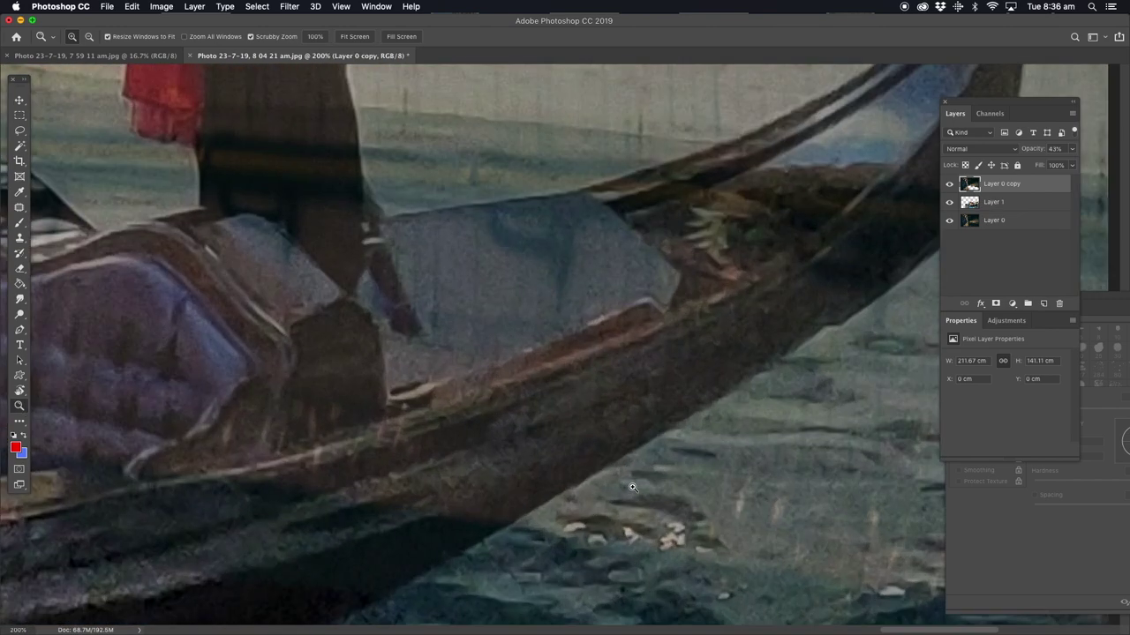
drag(600, 458, 419, 386)
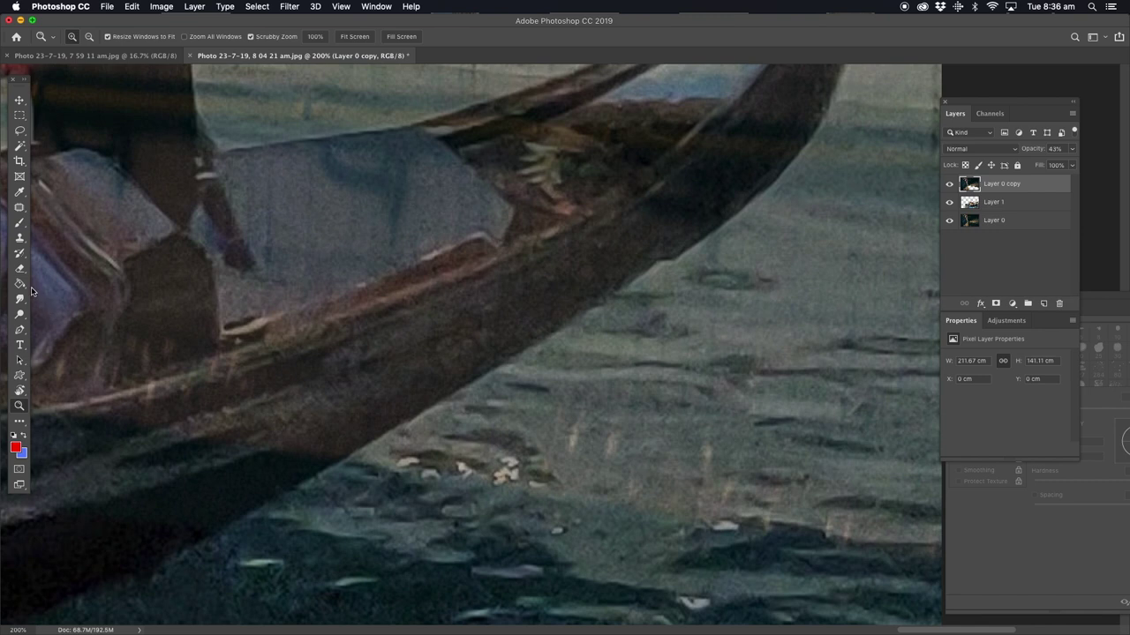
- Erase a test patch on the gondola's hull, then undo it
click(19, 269)
drag(324, 449, 327, 444)
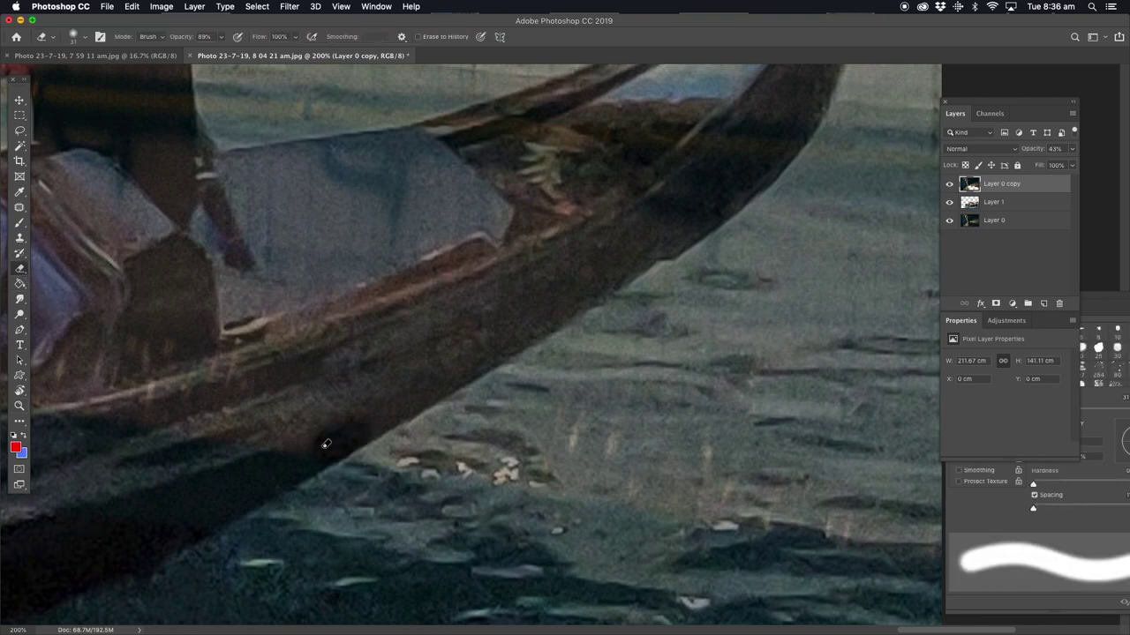
key(ctrl+z)
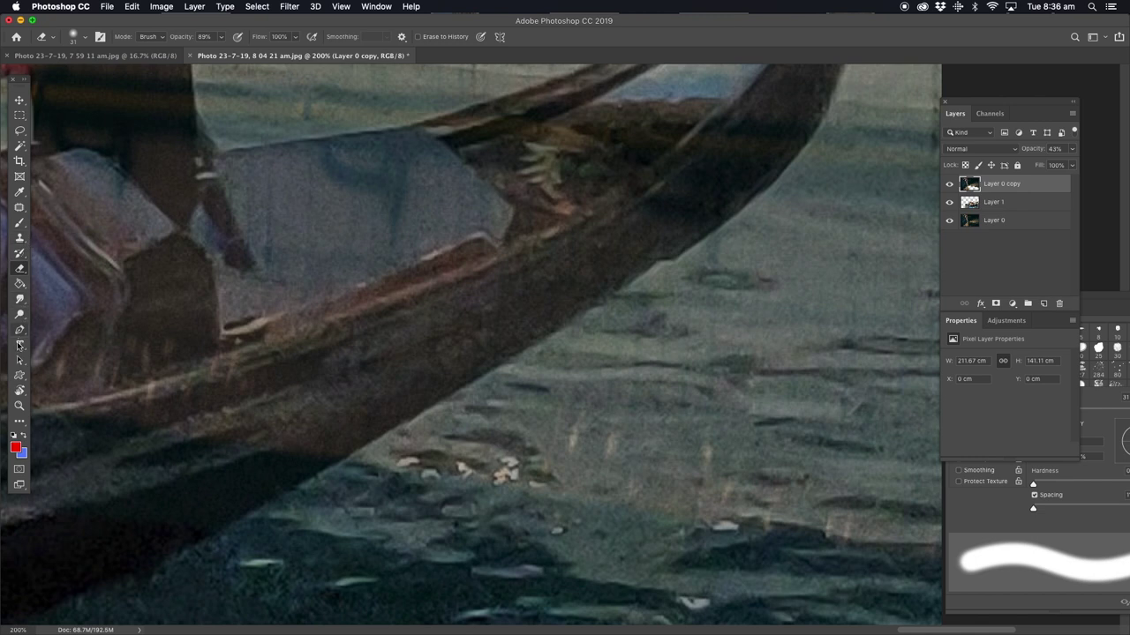
click(19, 330)
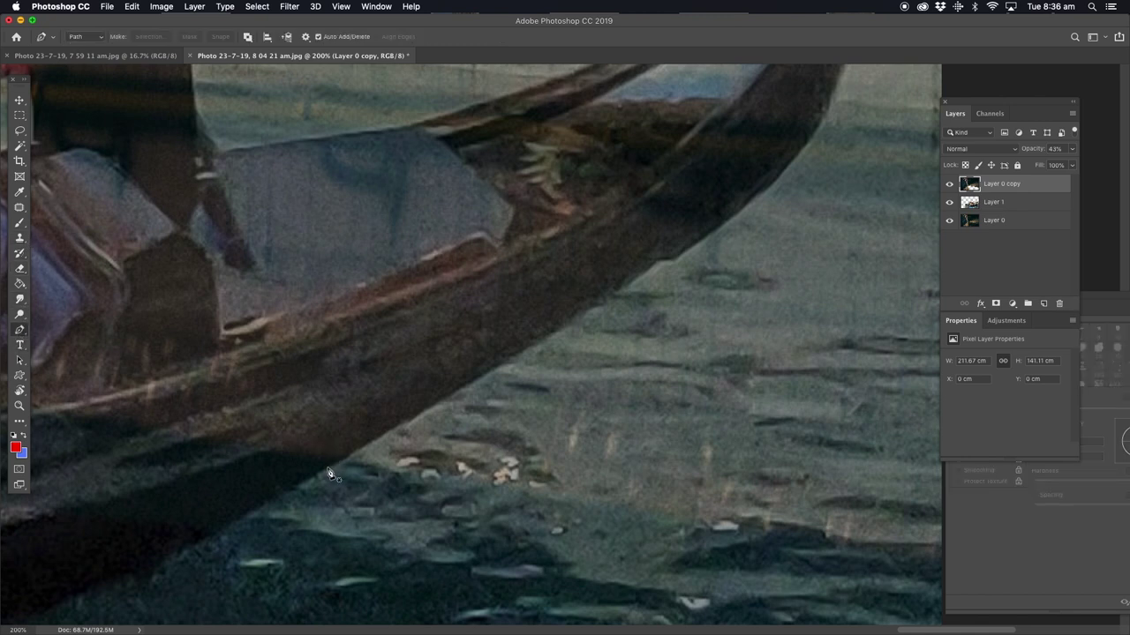
- Trace pen anchors along the gondola's lower hull edge, curving segments to match it
click(327, 467)
click(616, 288)
click(522, 349)
drag(522, 350, 527, 349)
click(654, 262)
scroll(682, 262, up, 5)
scroll(682, 262, right, 5)
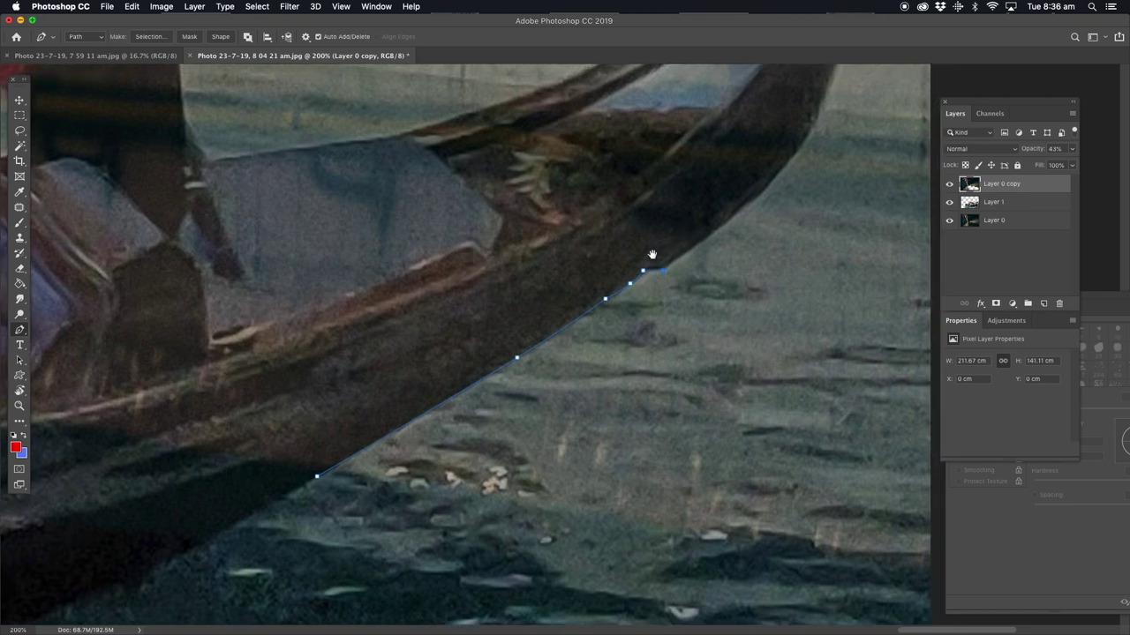
click(661, 262)
drag(614, 307, 614, 317)
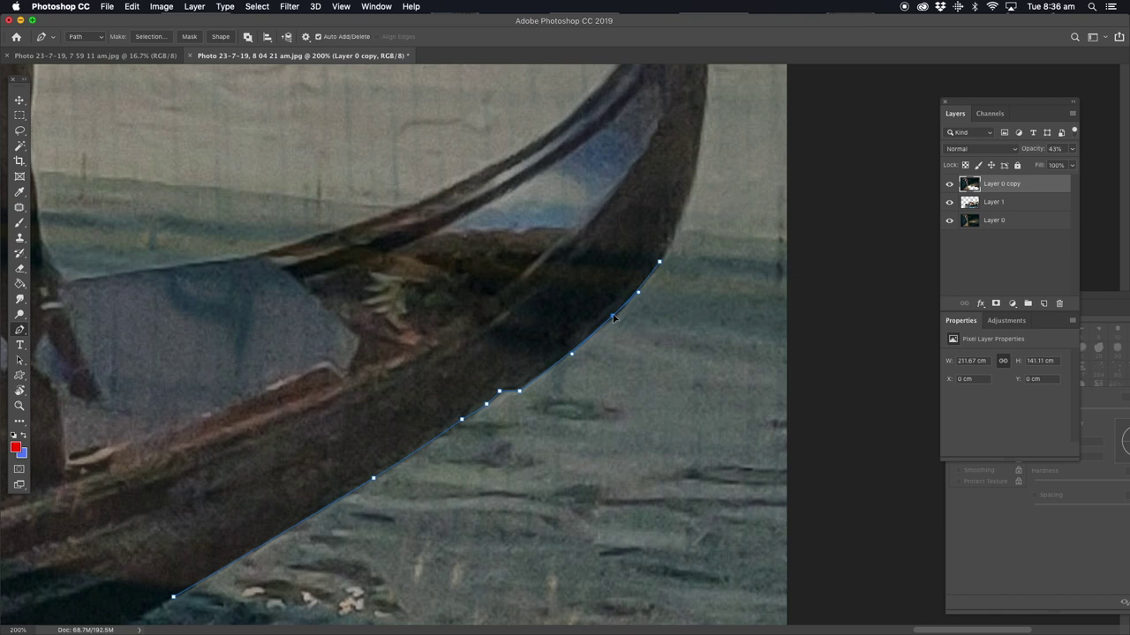
- Continue the path up the bow's outer curve to the top of the bow
drag(646, 240, 553, 381)
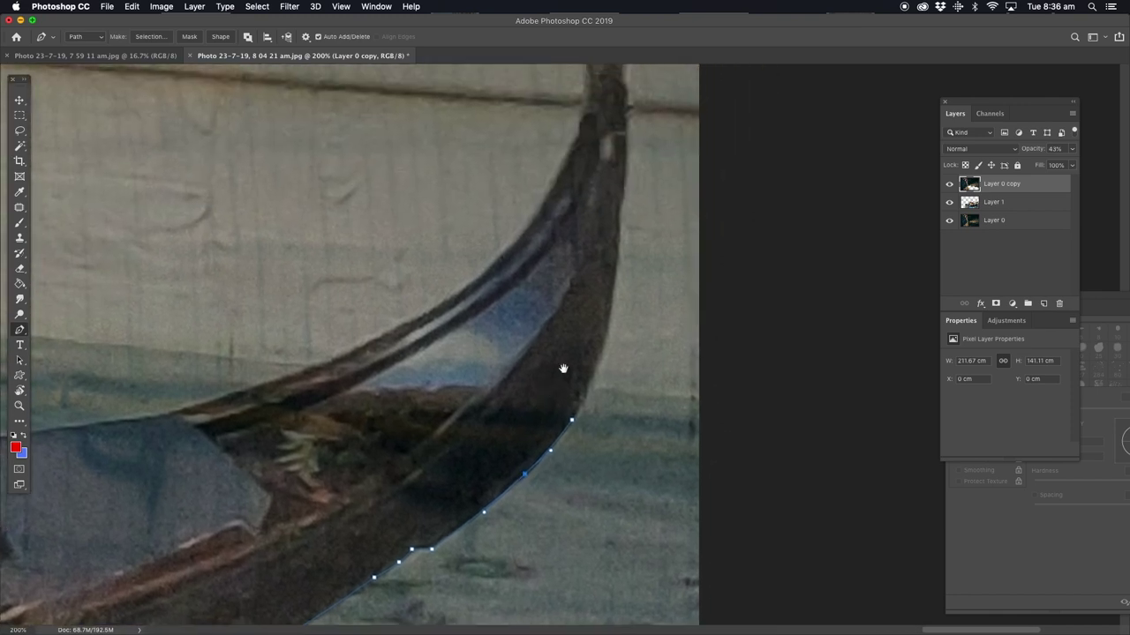
click(617, 240)
drag(596, 330, 604, 345)
drag(623, 196, 626, 219)
click(626, 118)
click(625, 161)
drag(625, 165, 571, 265)
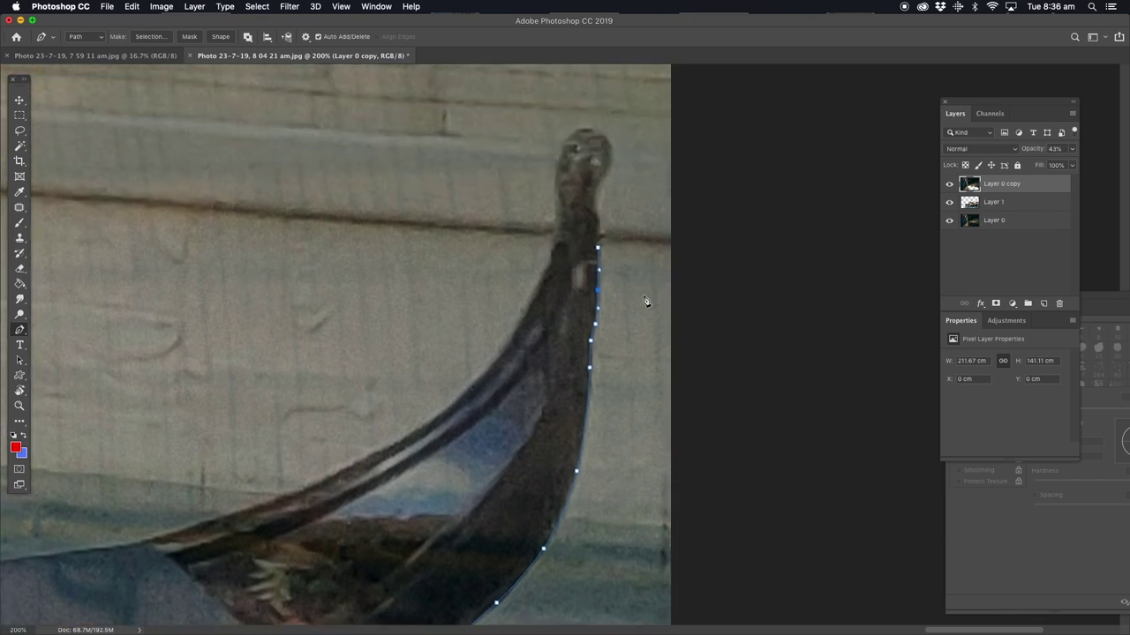
scroll(503, 244, down, 3)
scroll(504, 194, down, 3)
click(683, 106)
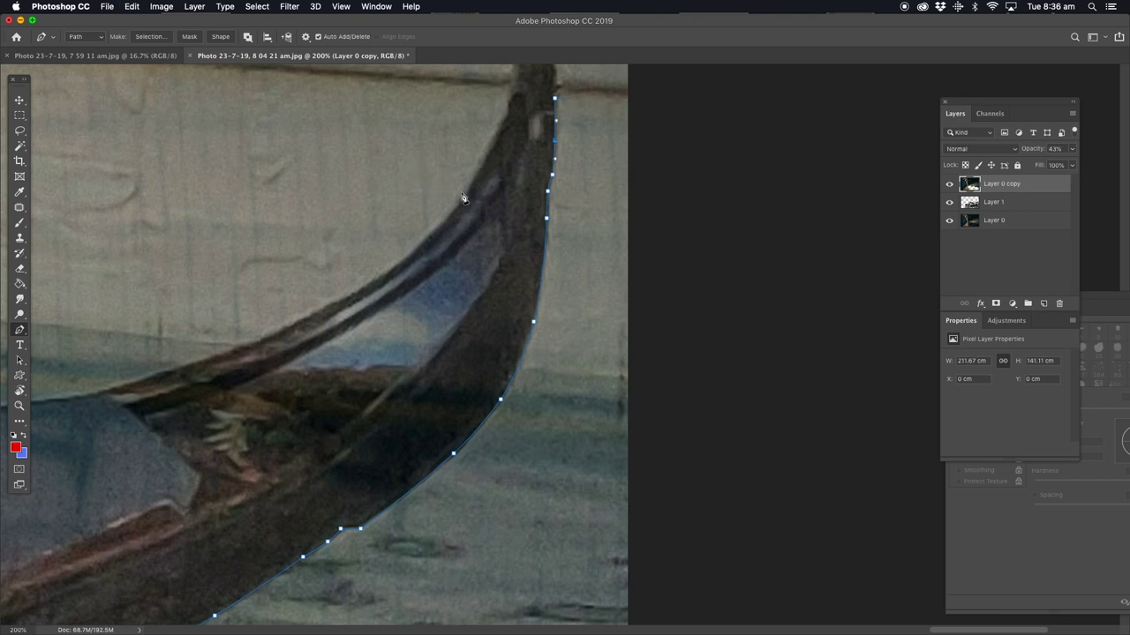
- Trace back down the bow's inner edge and hull, closing the path at its start
drag(485, 185, 553, 144)
click(476, 288)
click(299, 466)
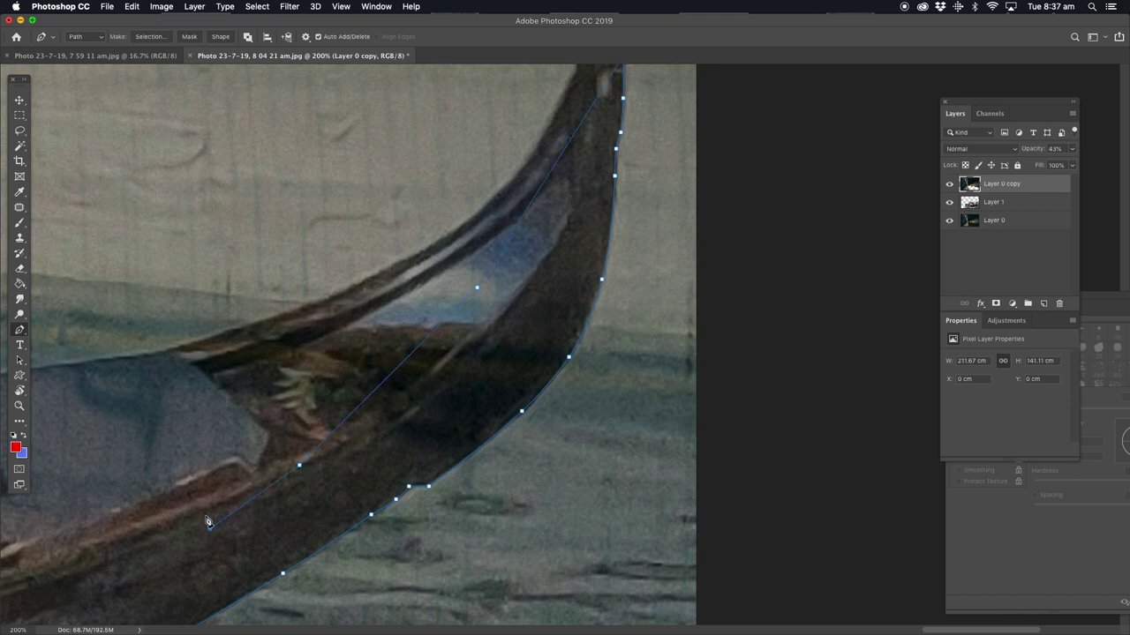
drag(208, 522, 482, 339)
click(386, 360)
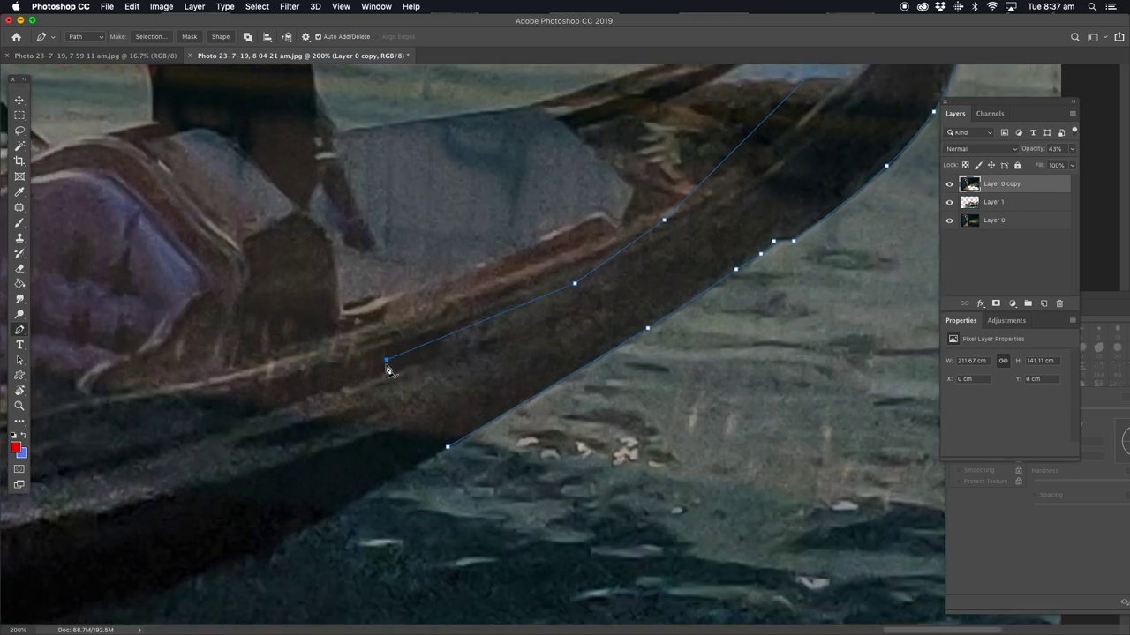
click(447, 448)
right_click(389, 361)
- Convert the closed path into a selection and zoom out to see the whole gondola
click(440, 427)
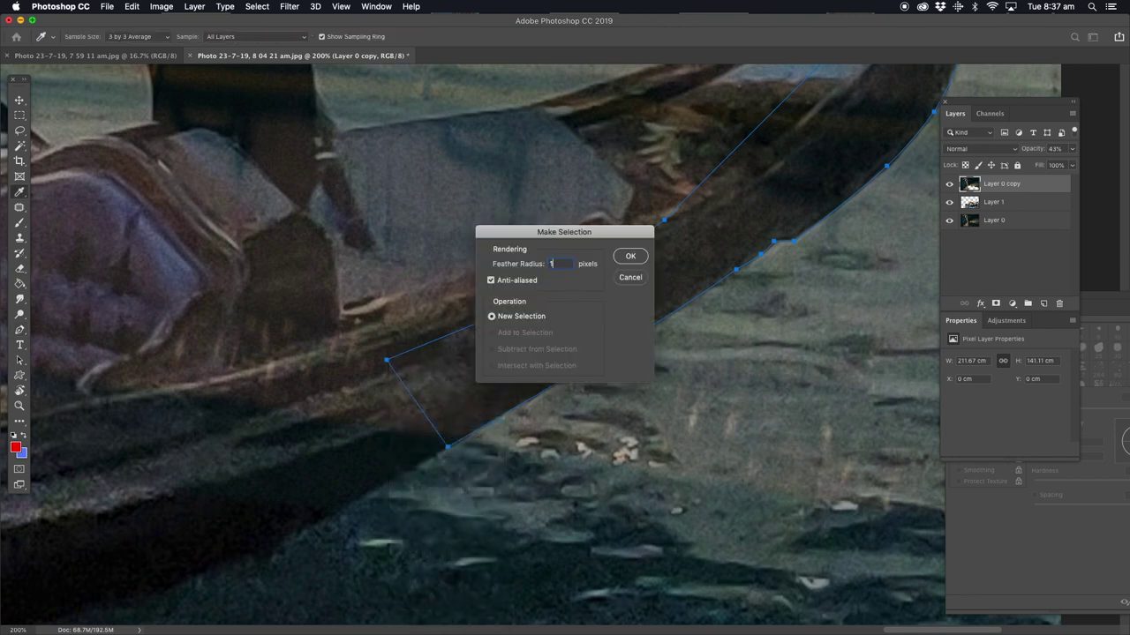
key(Return)
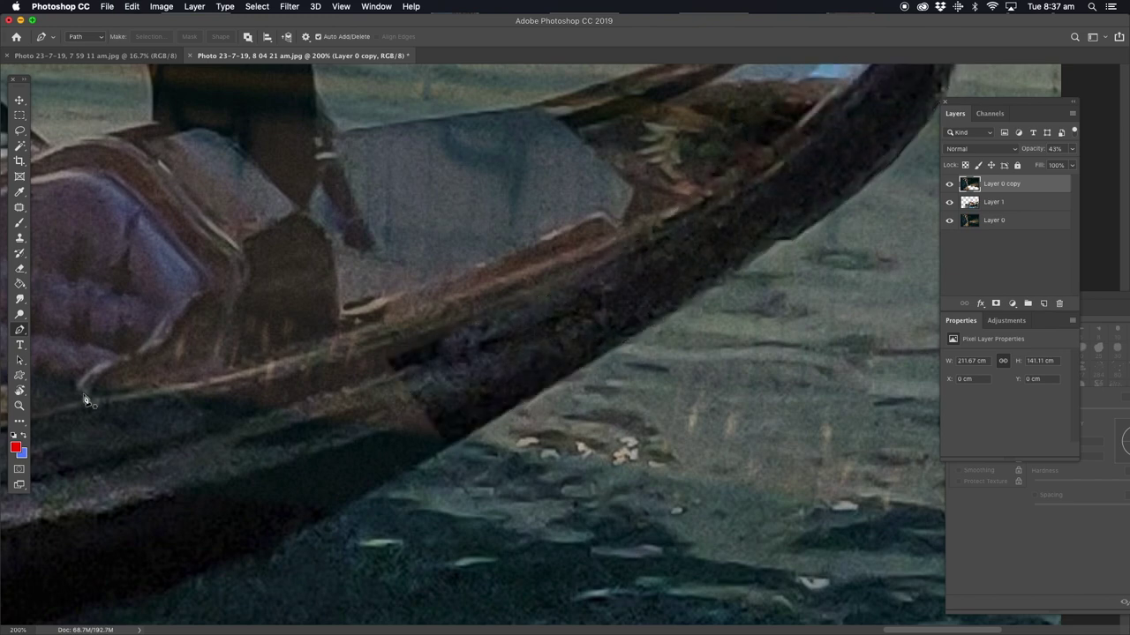
click(19, 406)
alt+click(441, 366)
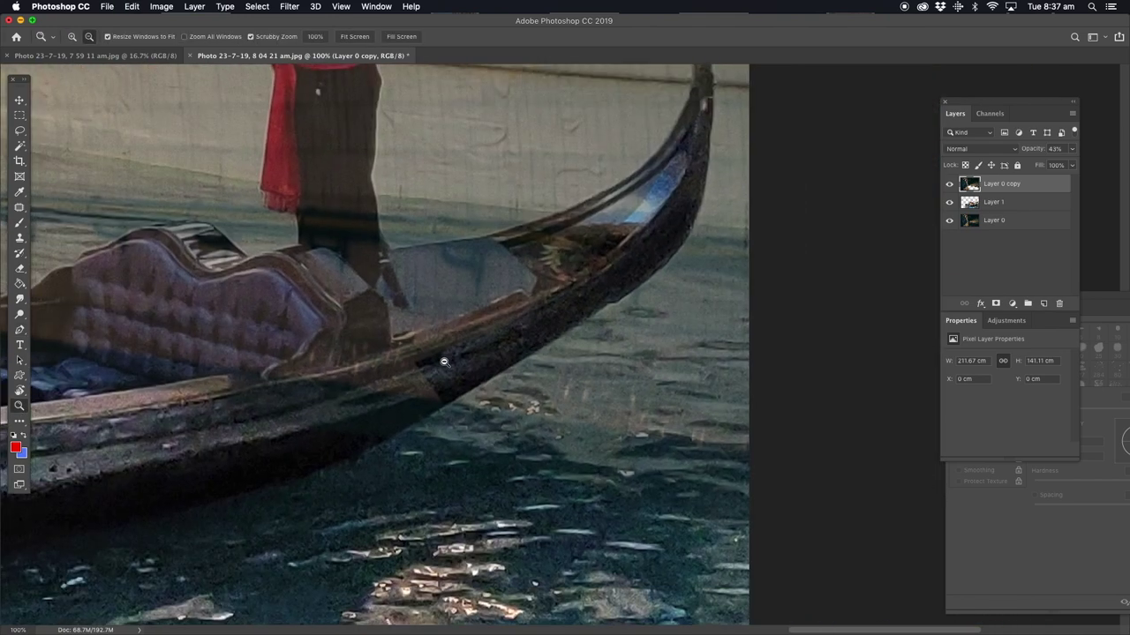
alt+click(423, 367)
drag(383, 369, 457, 382)
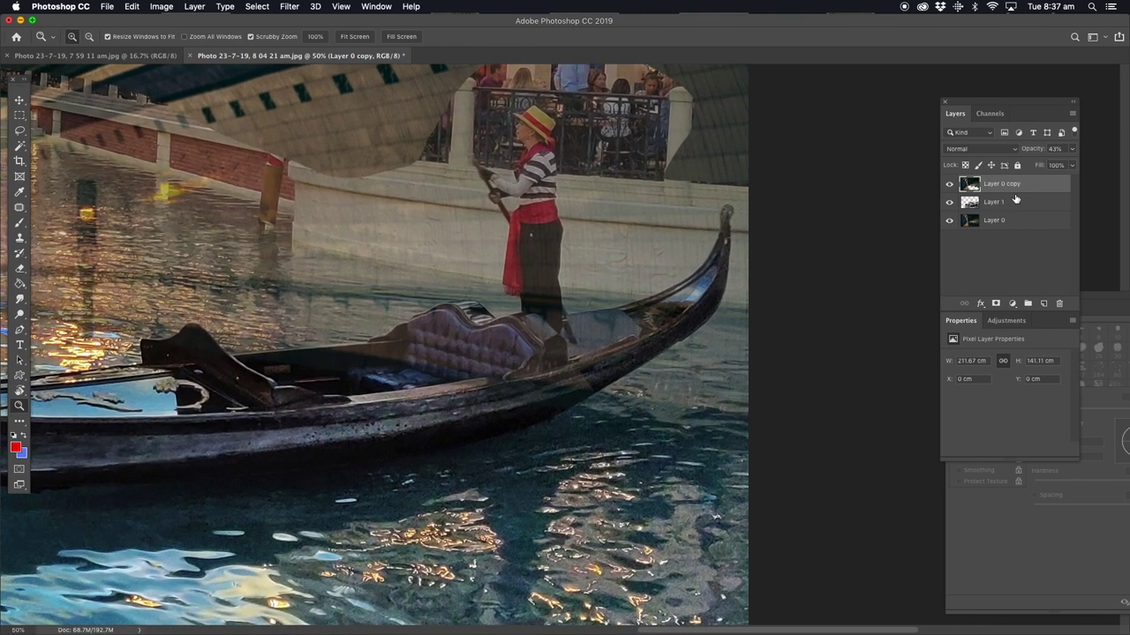
- Set Layer 0 copy's opacity to 37% and magnify the view of the hull
click(1072, 150)
drag(1039, 166, 1085, 166)
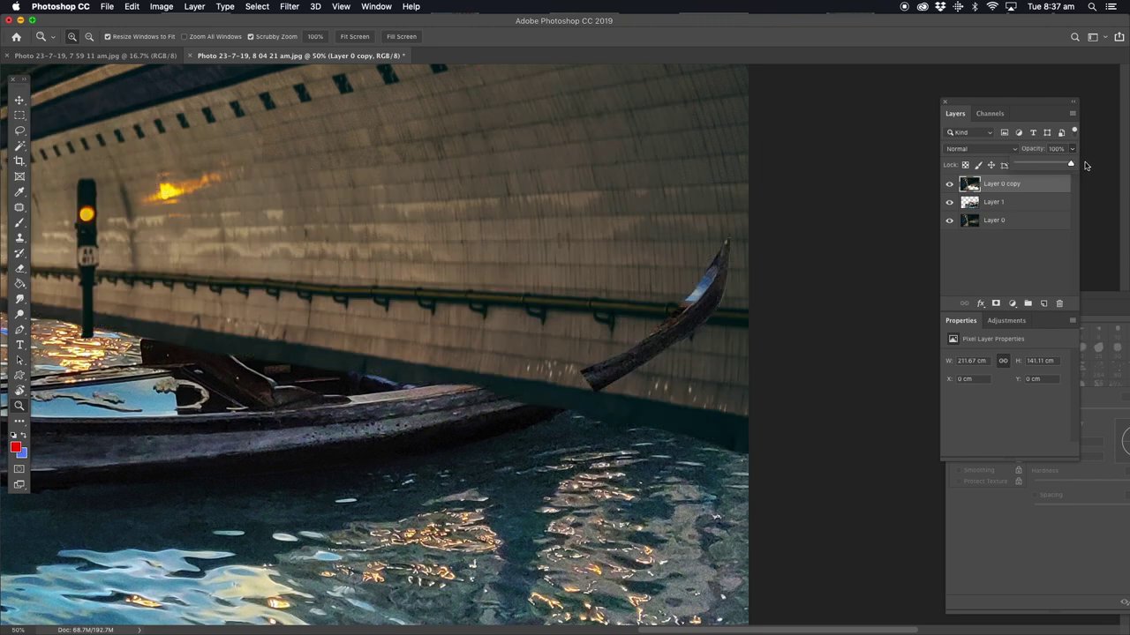
click(1038, 166)
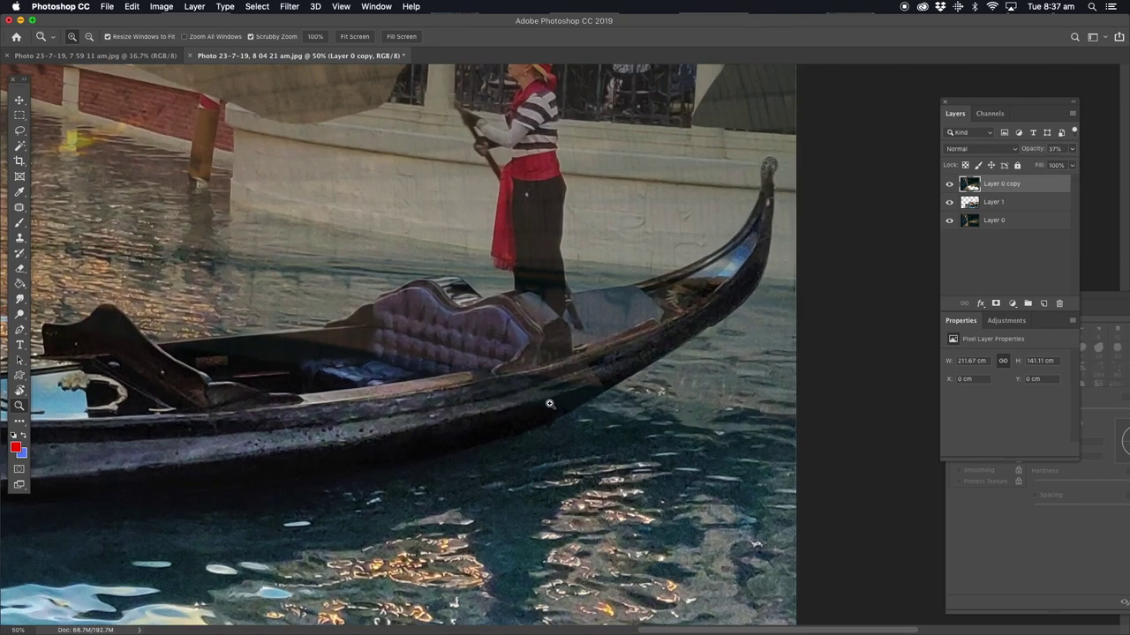
click(556, 401)
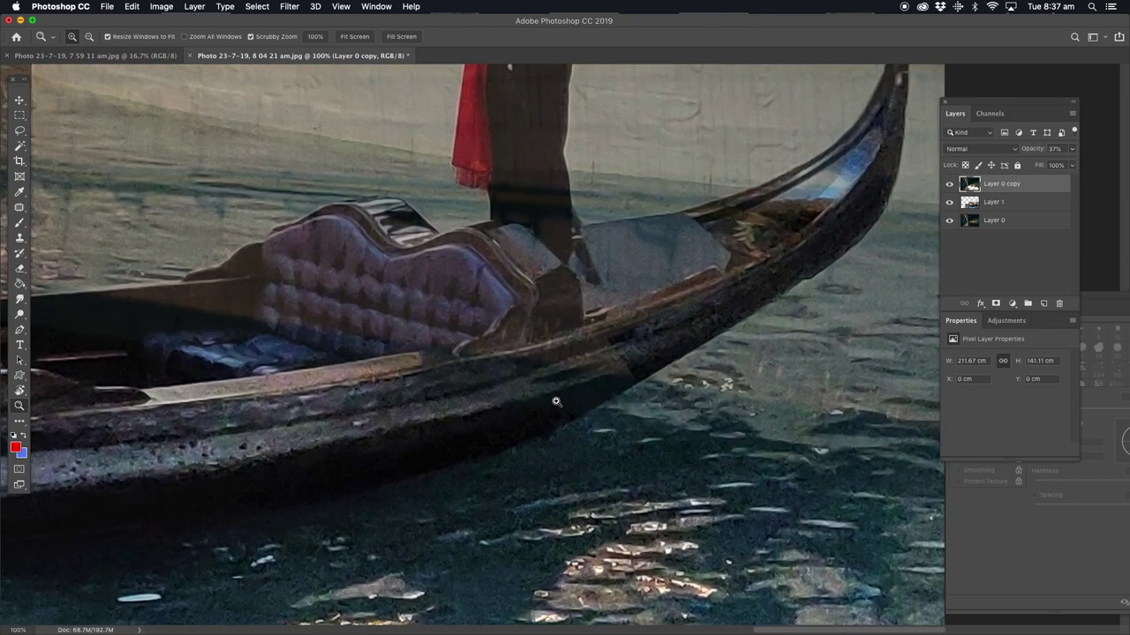
click(556, 402)
click(19, 268)
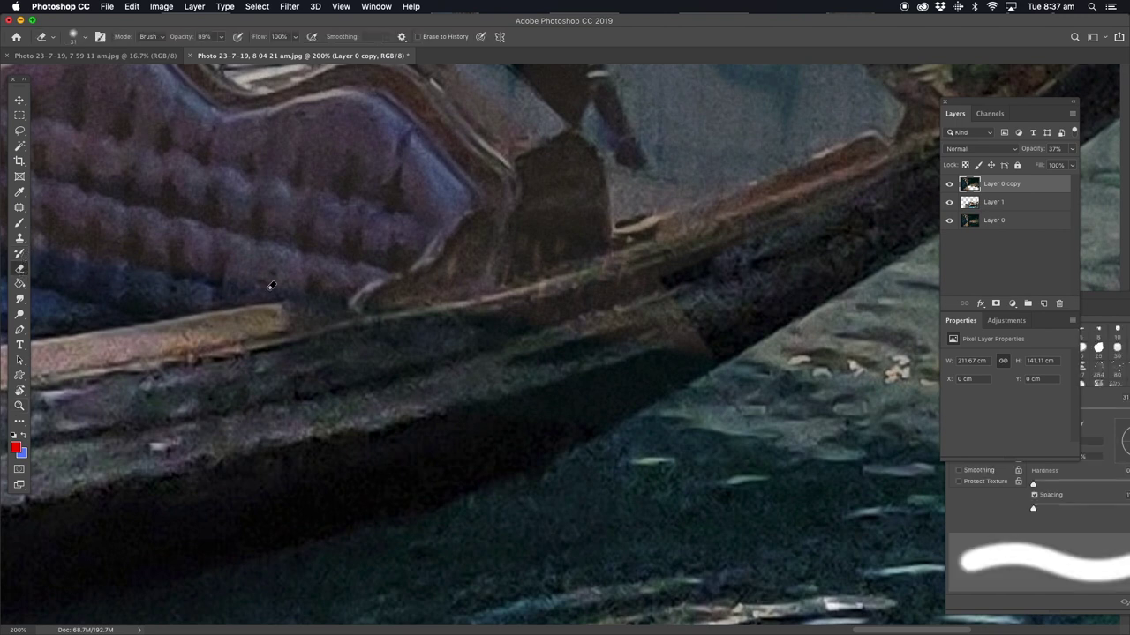
- Erase the top layer along the boat hull, near the seat's end and upper edge
mouse_move(626, 317)
mouse_down()
mouse_move(642, 358)
mouse_move(475, 273)
mouse_move(466, 285)
mouse_move(549, 186)
mouse_move(691, 194)
mouse_move(650, 264)
mouse_move(419, 385)
mouse_up()
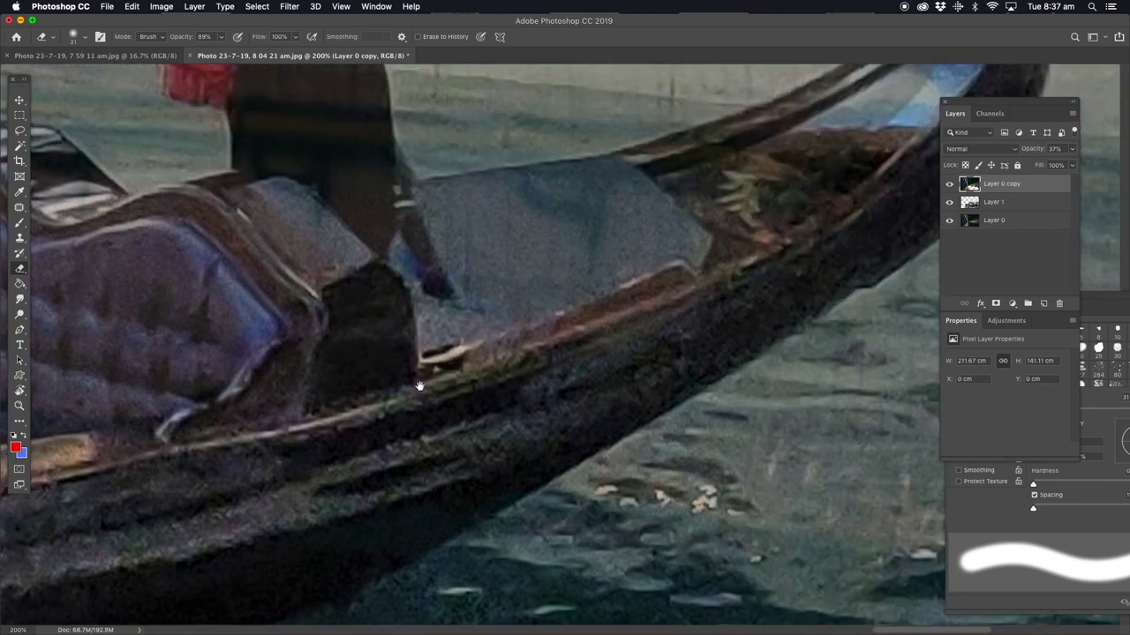
drag(714, 247, 511, 323)
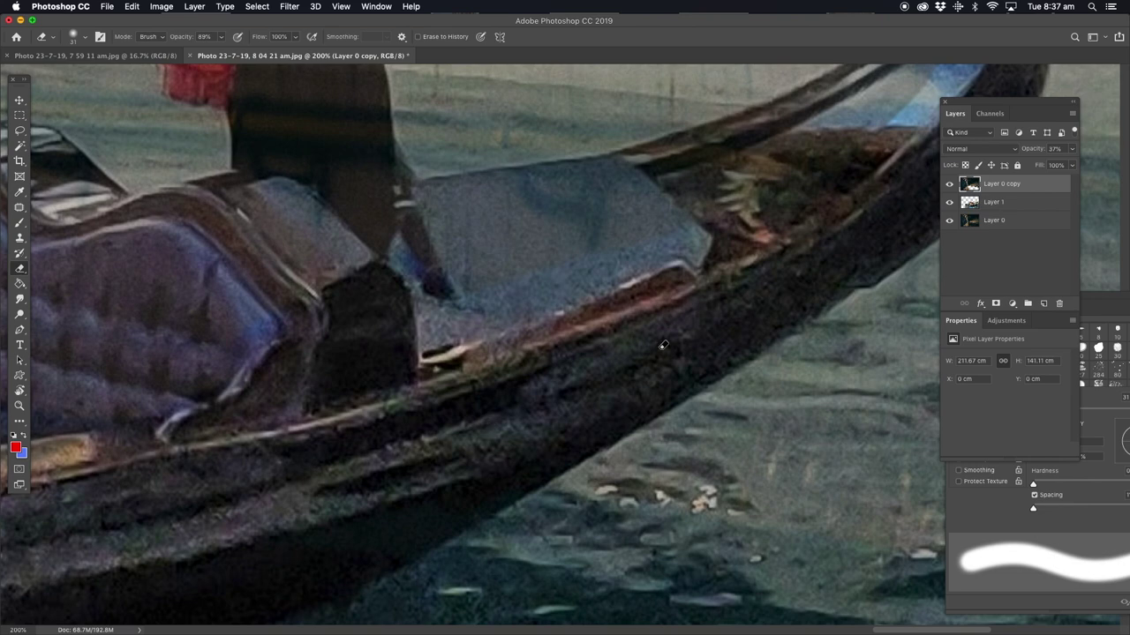
drag(803, 220, 732, 207)
- Shrink the eraser to size 16 and erase around the head of the bow
drag(660, 255, 522, 378)
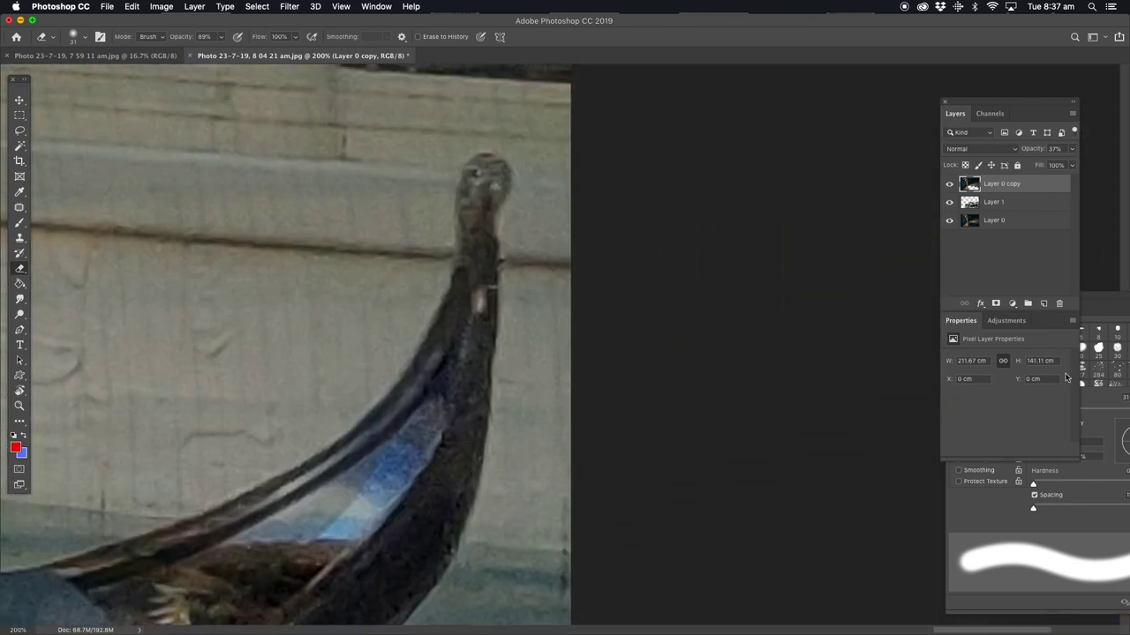
click(1112, 424)
drag(1045, 412, 1037, 415)
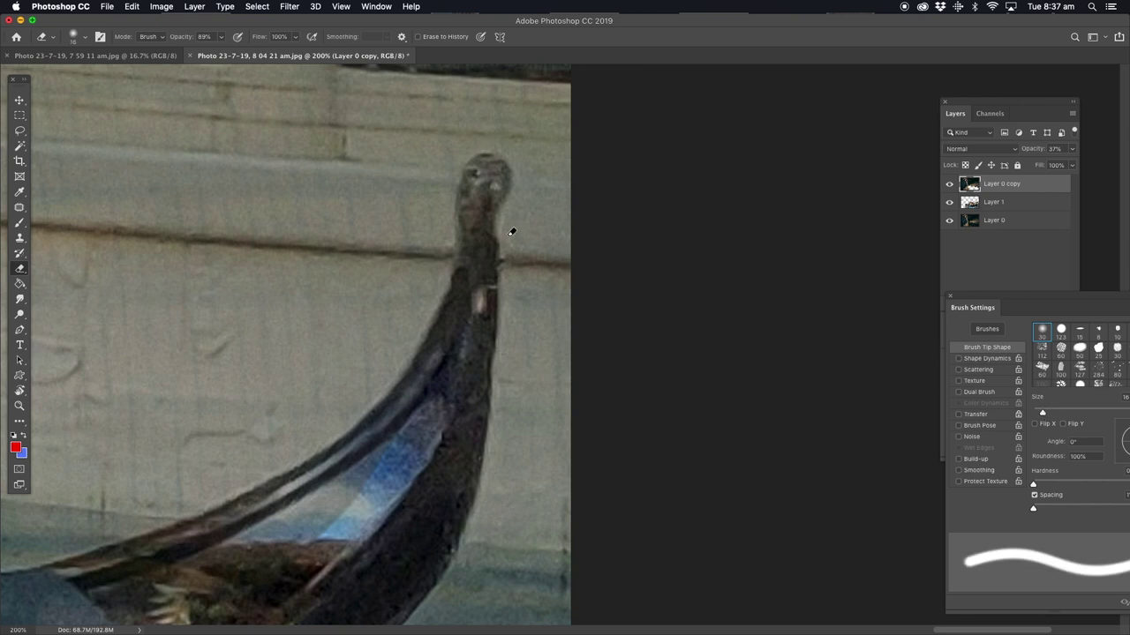
drag(496, 186, 491, 191)
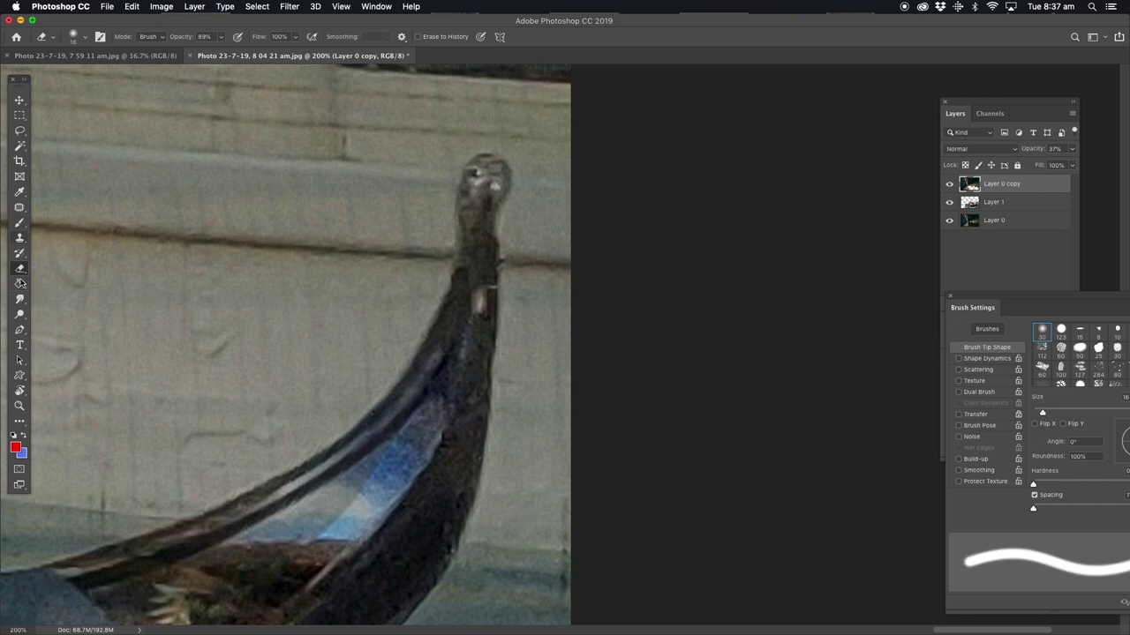
click(19, 332)
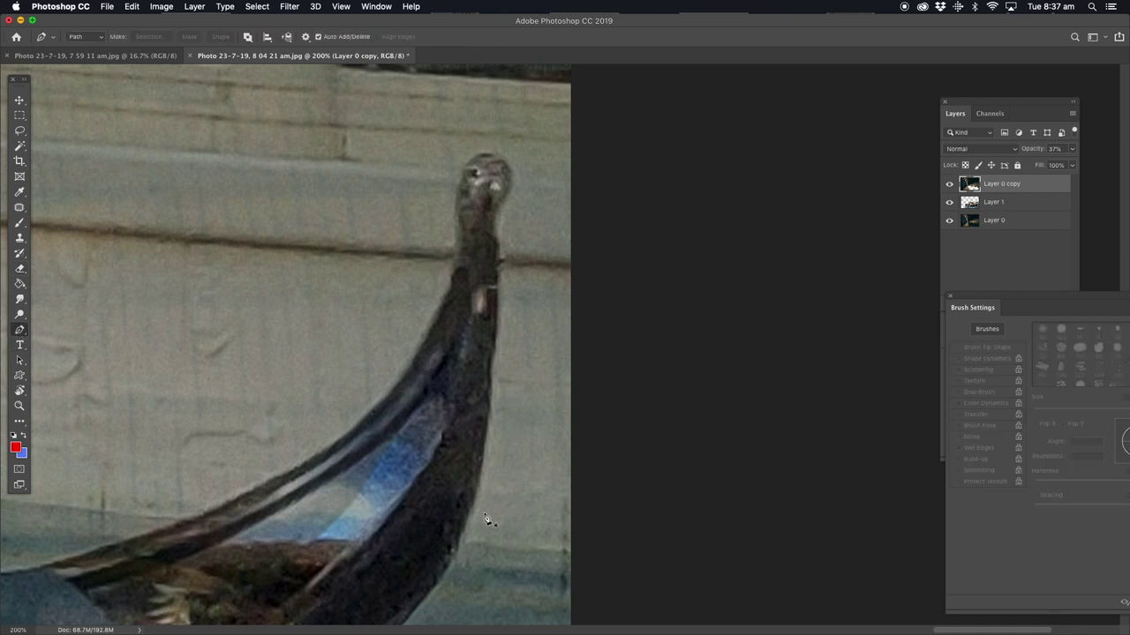
- Set Layer 0 copy's opacity to 60% while viewing the bow tip
drag(449, 503, 427, 419)
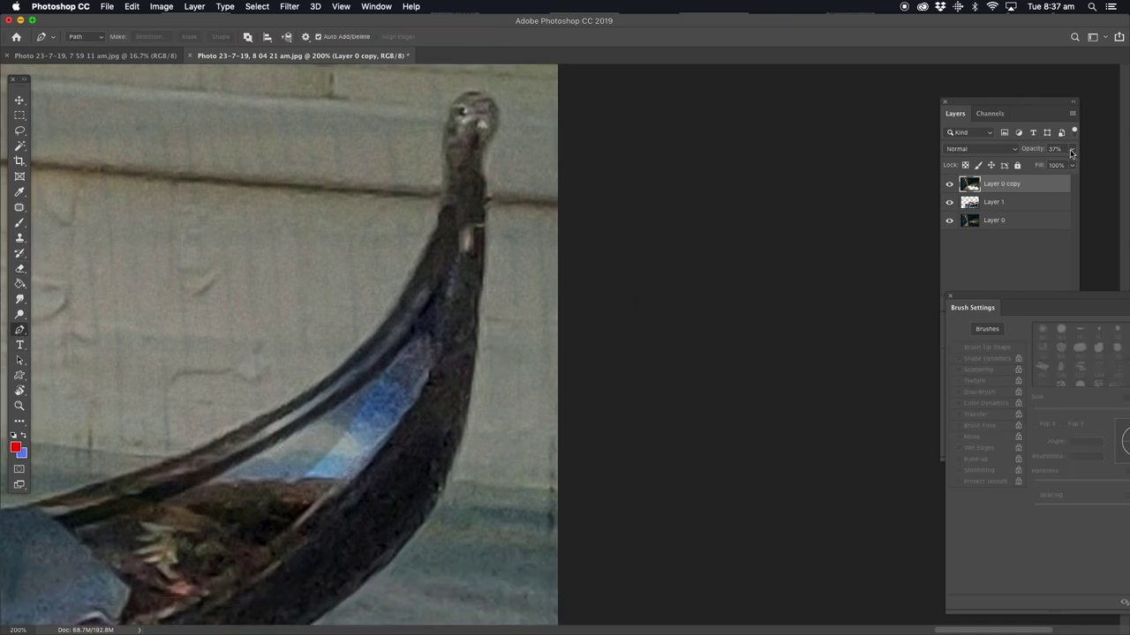
click(1069, 149)
drag(1049, 165, 1057, 165)
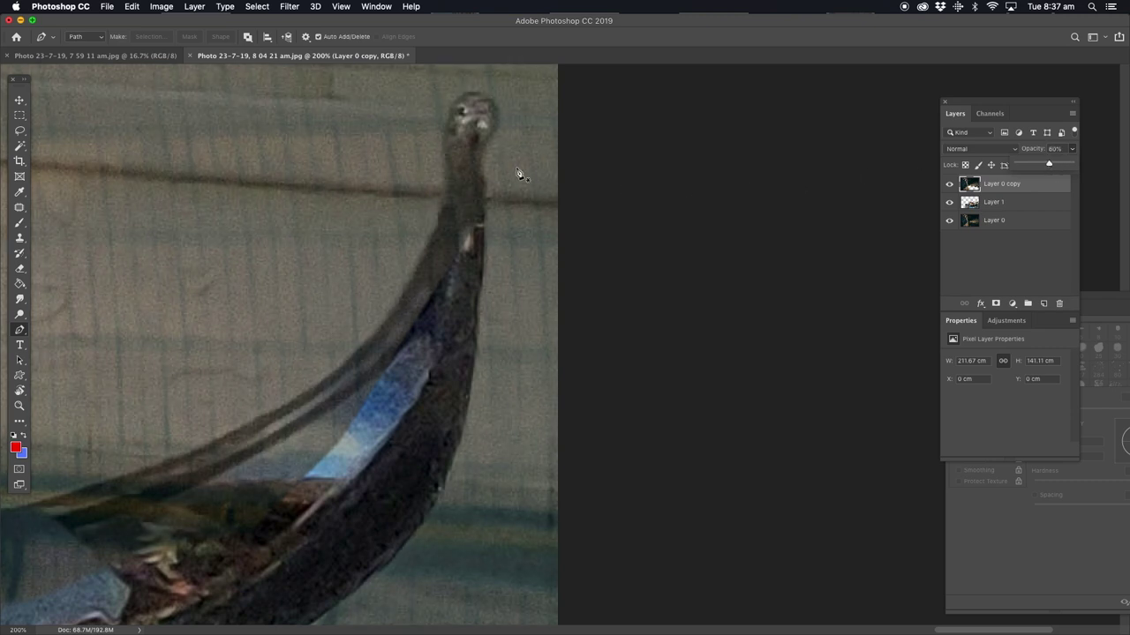
click(485, 152)
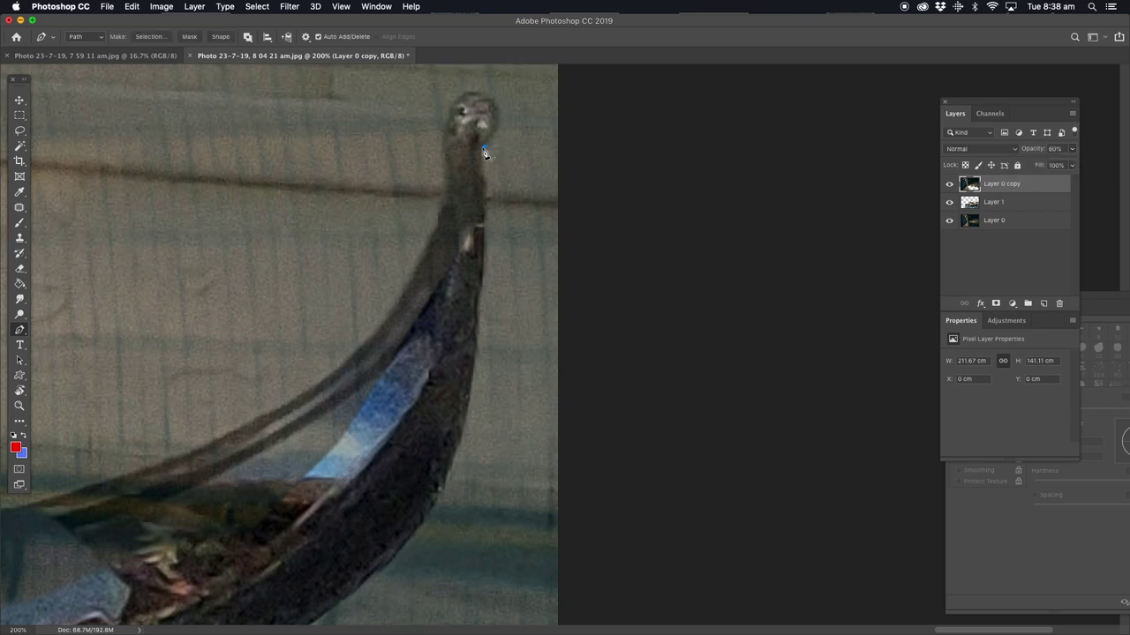
key(super+z)
- Place the first outline anchor on the bow and zoom the bow tip to 400%
click(484, 240)
click(19, 406)
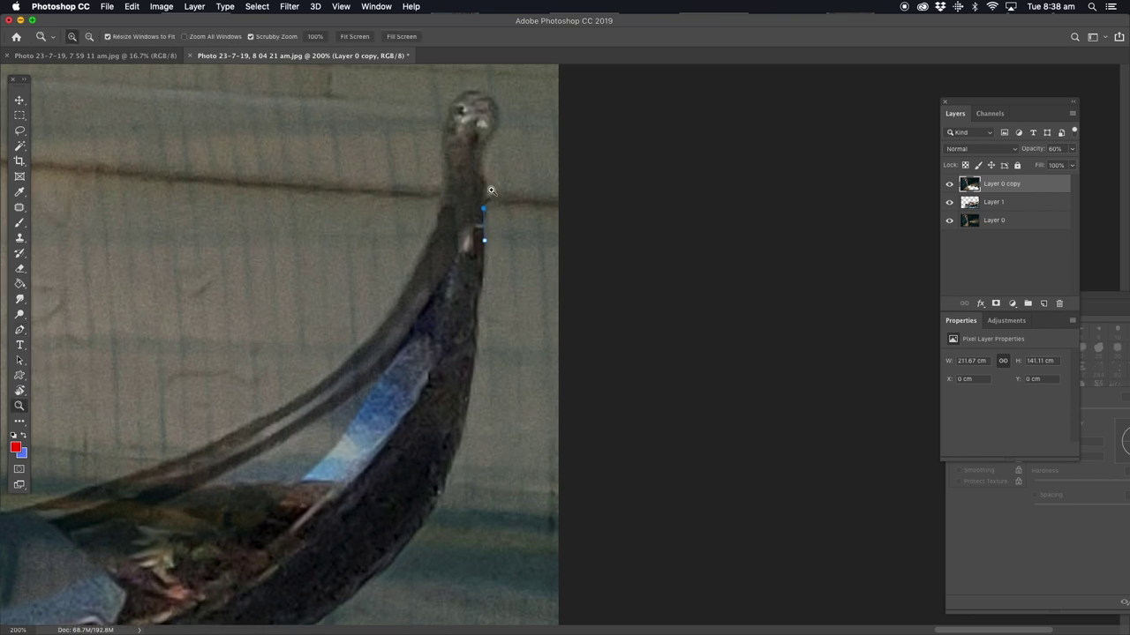
click(490, 192)
drag(441, 190, 496, 279)
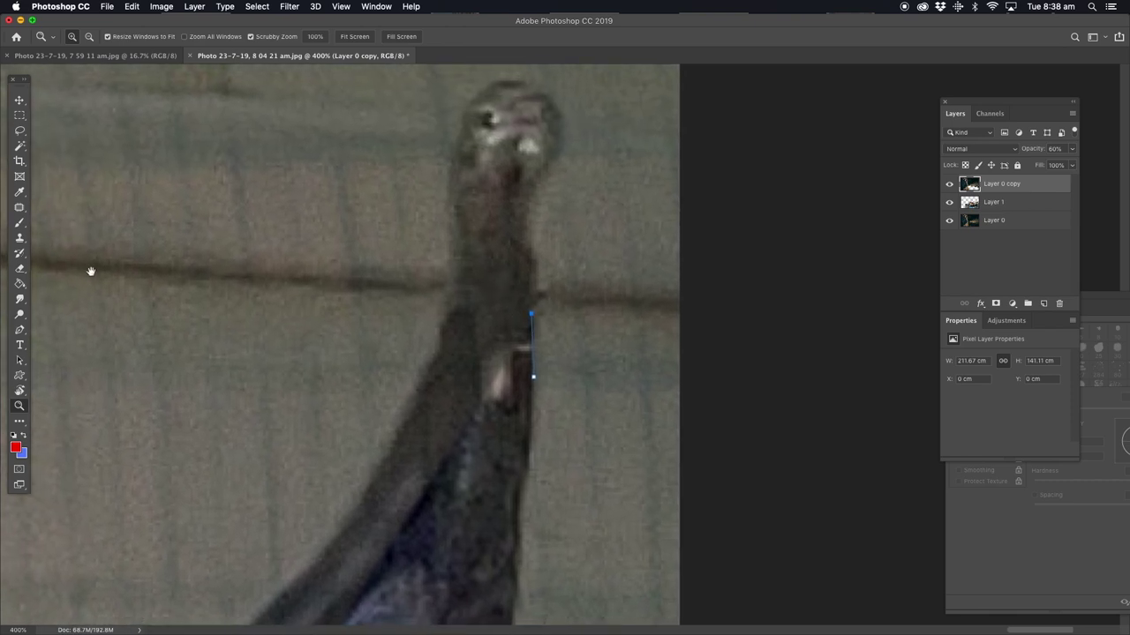
click(19, 329)
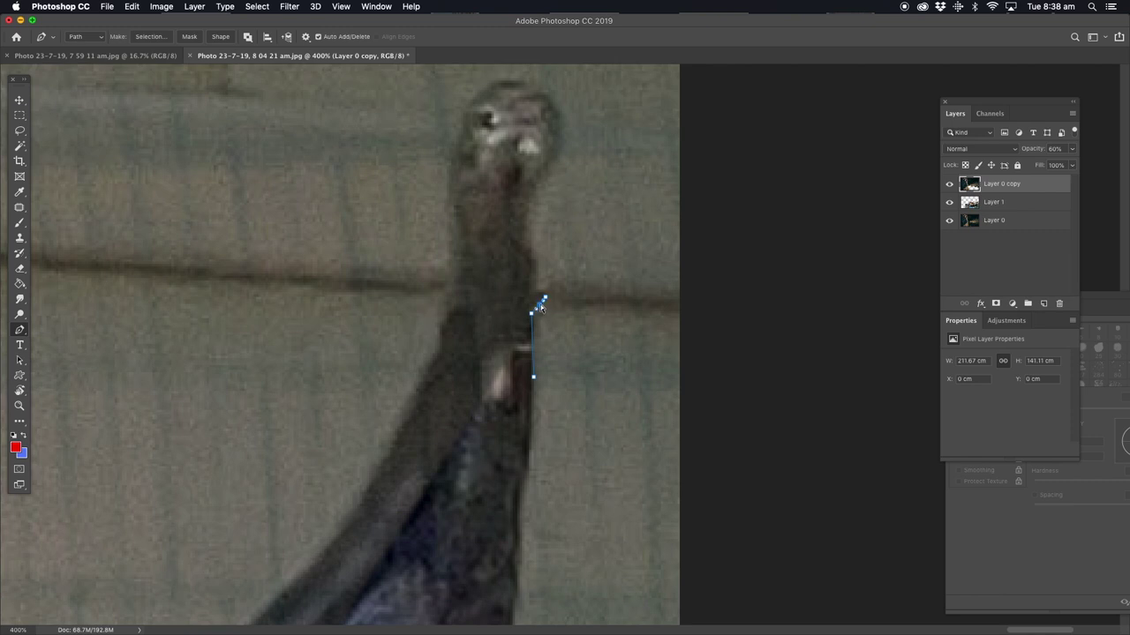
- Trace the outline up the bow neck's right edge and over the top of the head
drag(537, 306, 541, 297)
click(536, 260)
click(524, 212)
drag(532, 243, 523, 245)
click(559, 151)
mouse_move(533, 90)
mouse_down()
mouse_move(549, 129)
mouse_move(562, 124)
mouse_up()
mouse_move(476, 104)
mouse_down()
mouse_move(501, 104)
mouse_move(503, 84)
mouse_up()
- Continue the outline down the neck's left edge, undoing one misplaced point
click(449, 166)
key(ctrl+z)
click(459, 139)
click(449, 212)
drag(459, 147, 453, 149)
click(451, 184)
drag(454, 287, 452, 259)
click(442, 328)
- Carry the outline down the bow's left edge and back up the right side to close it
drag(406, 429, 447, 263)
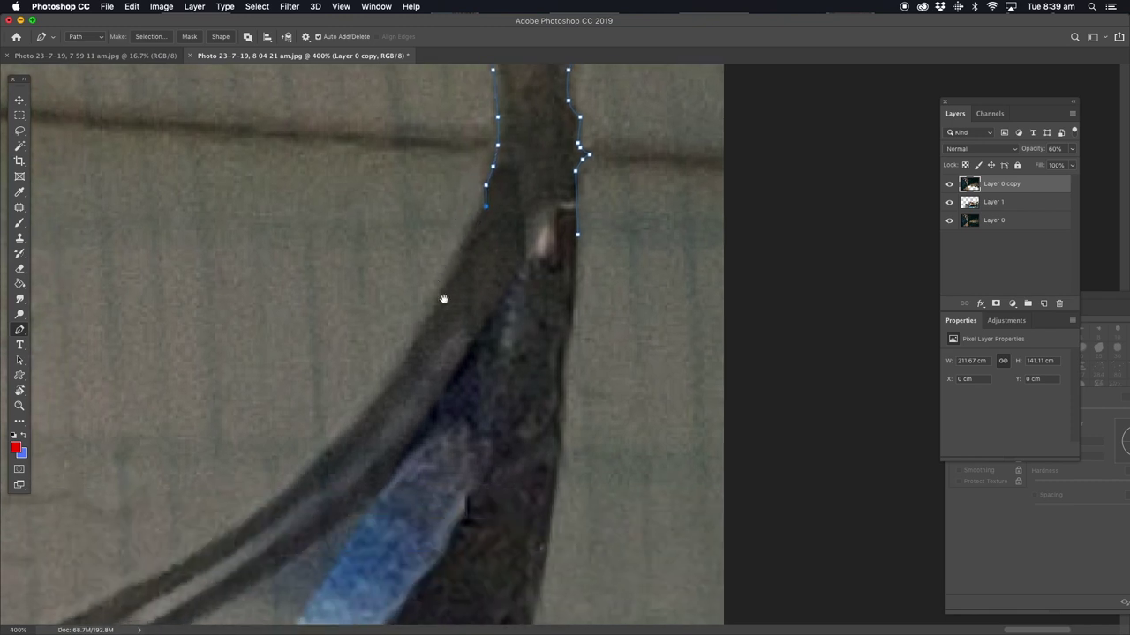
click(393, 376)
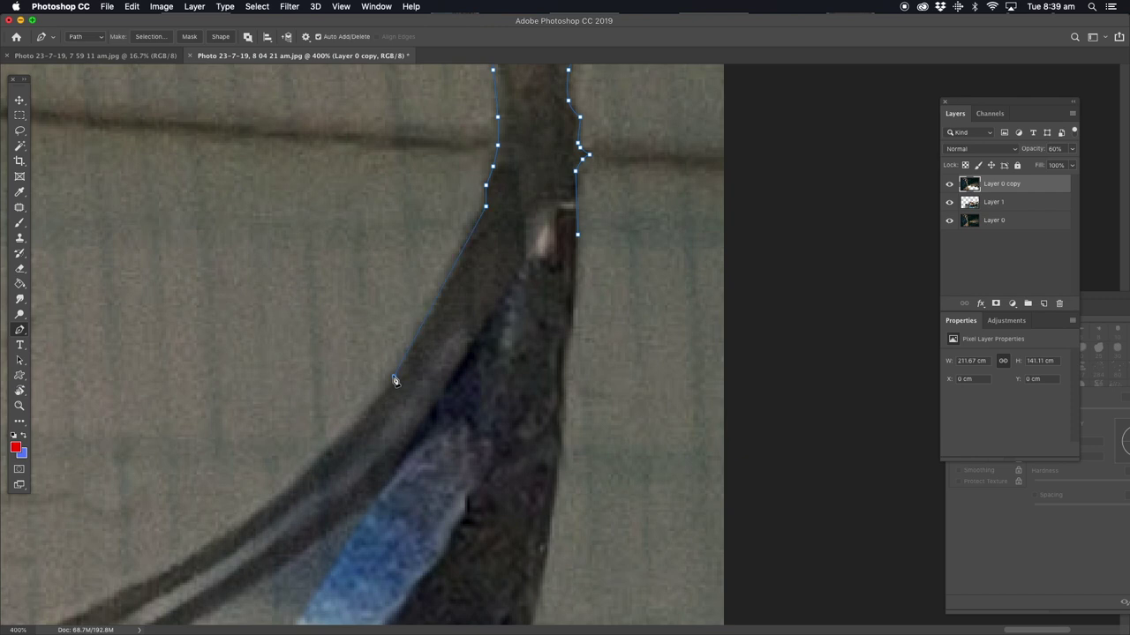
click(453, 271)
click(279, 496)
drag(334, 444, 337, 446)
click(292, 589)
click(489, 511)
click(565, 287)
- Turn the outline into a selection and delete that area from the top layer
right_click(565, 286)
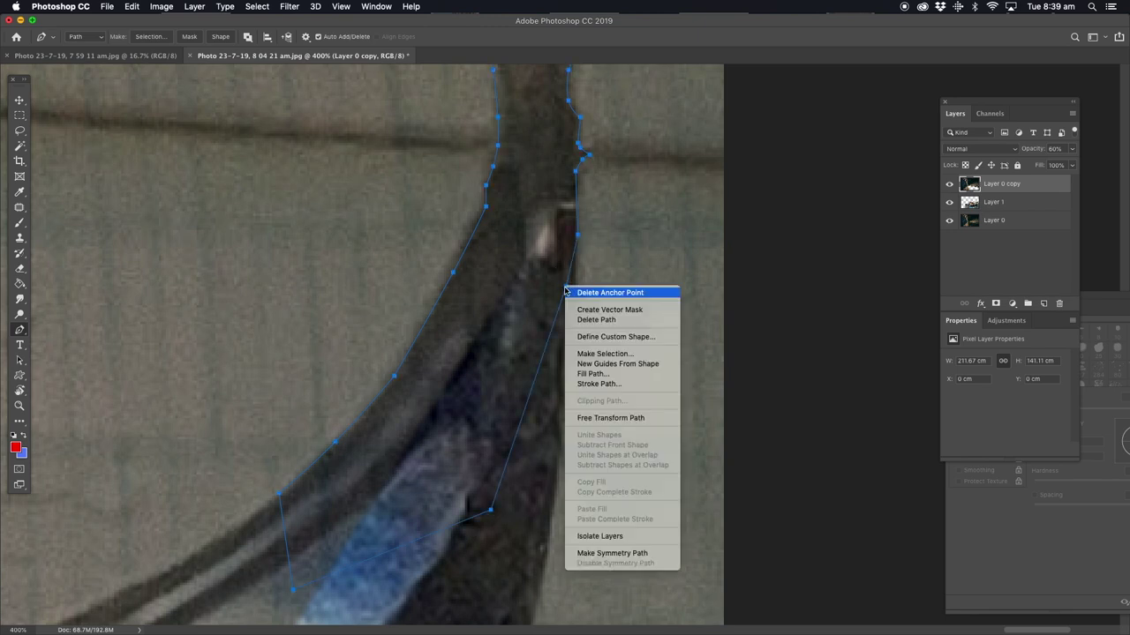
click(557, 350)
key(Return)
key(Delete)
- Trace a curved outline along the rail's edge down to its lower end
mouse_move(296, 432)
mouse_down()
mouse_move(597, 235)
mouse_move(592, 250)
mouse_up()
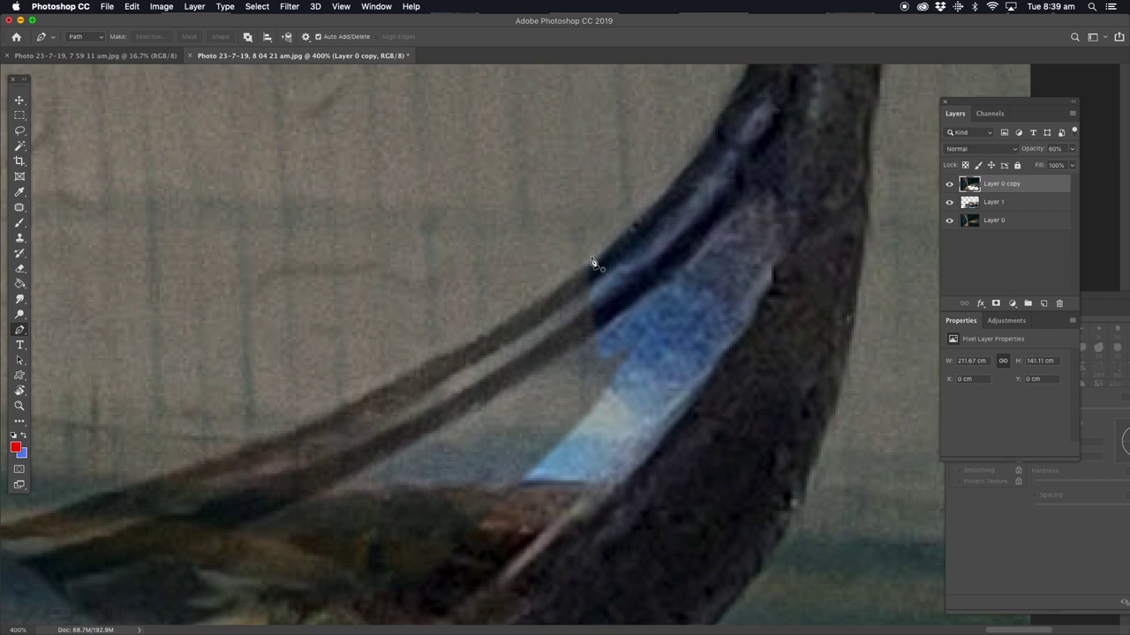
click(185, 466)
click(361, 379)
drag(361, 380, 380, 386)
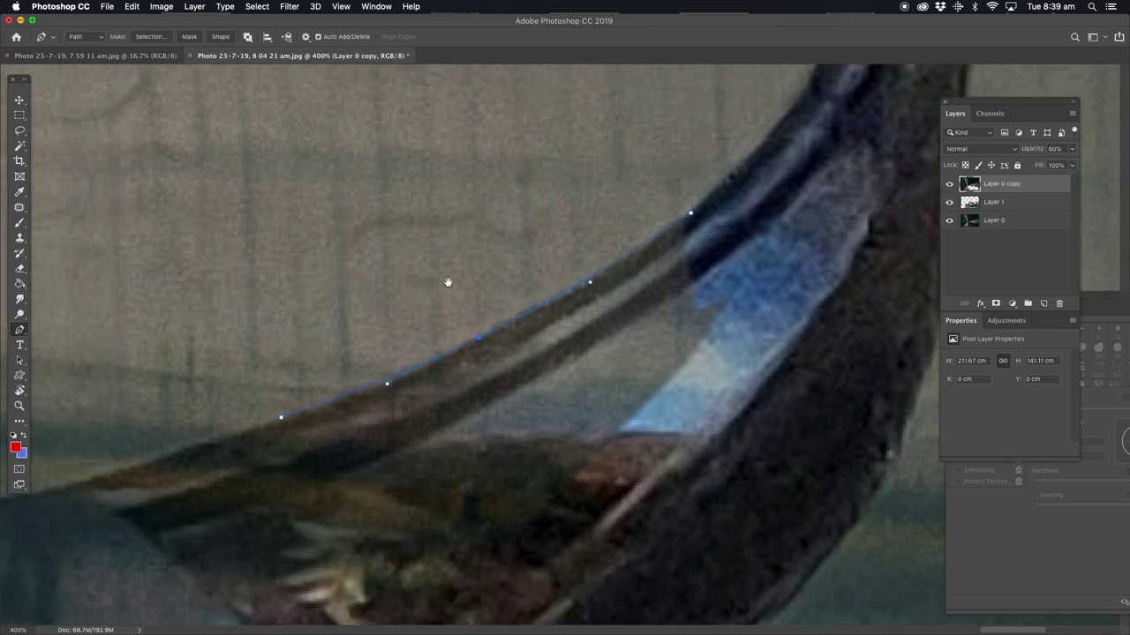
drag(227, 397, 422, 293)
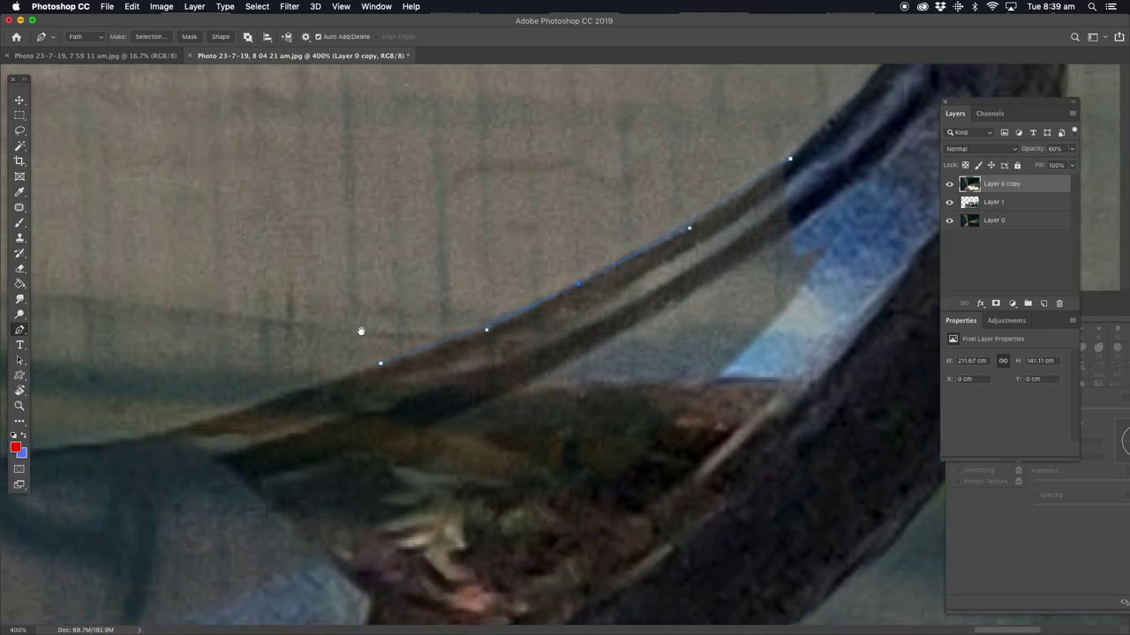
click(160, 427)
drag(262, 399, 273, 400)
- Extend the outline around the rail's underside and close it at the first point
click(329, 589)
click(681, 472)
click(846, 358)
click(853, 182)
click(790, 161)
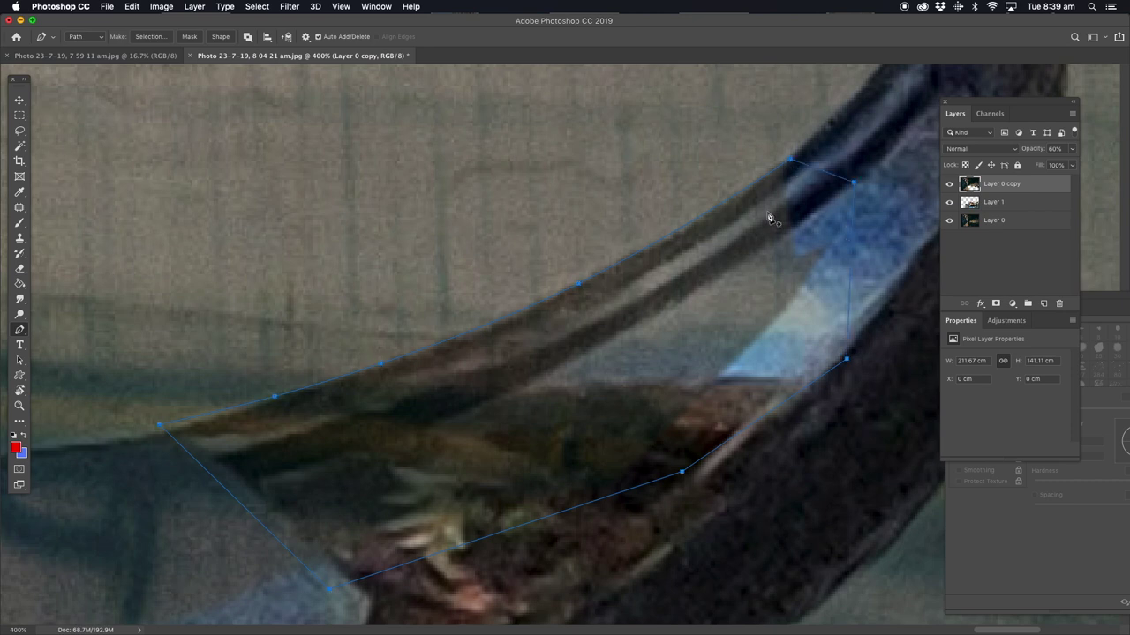
- Make a selection from the outline, delete it from the top layer, and deselect
right_click(793, 160)
click(817, 227)
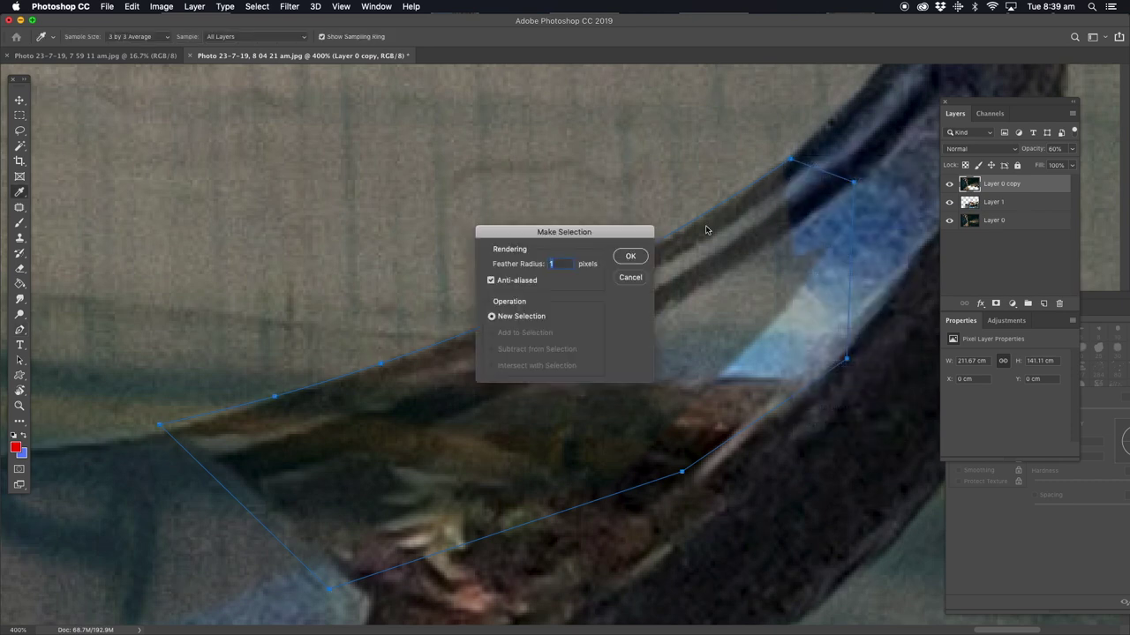
key(Return)
key(Delete)
key(ctrl+d)
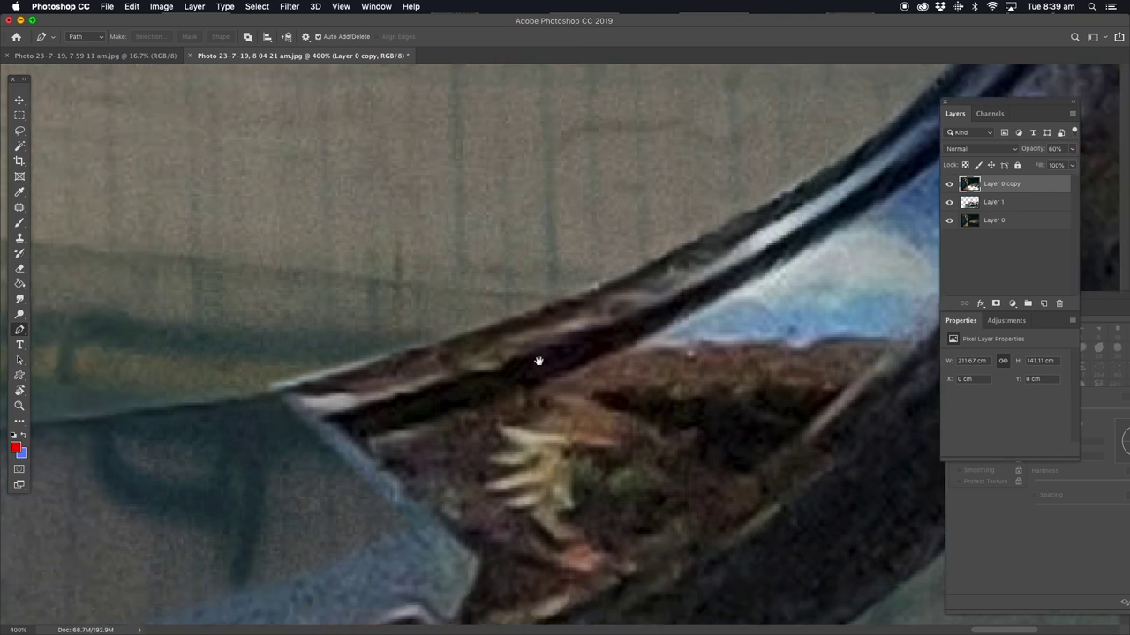
drag(403, 394, 733, 285)
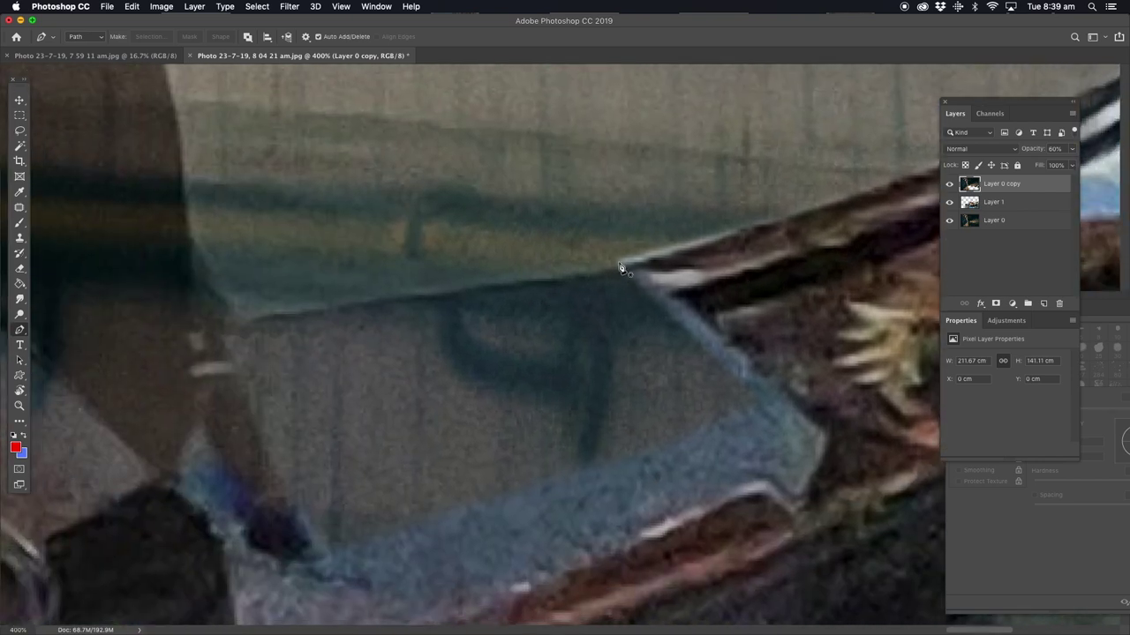
- Set Layer 0 copy's opacity to 55% and toggle its visibility to compare
click(1072, 150)
drag(1074, 152, 1071, 165)
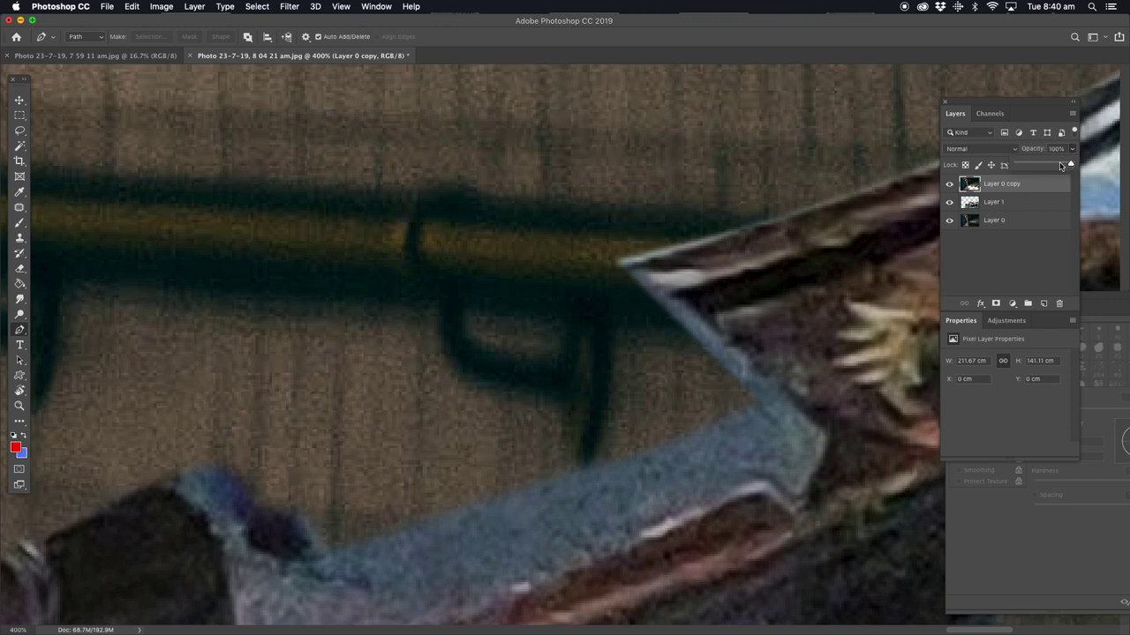
click(949, 183)
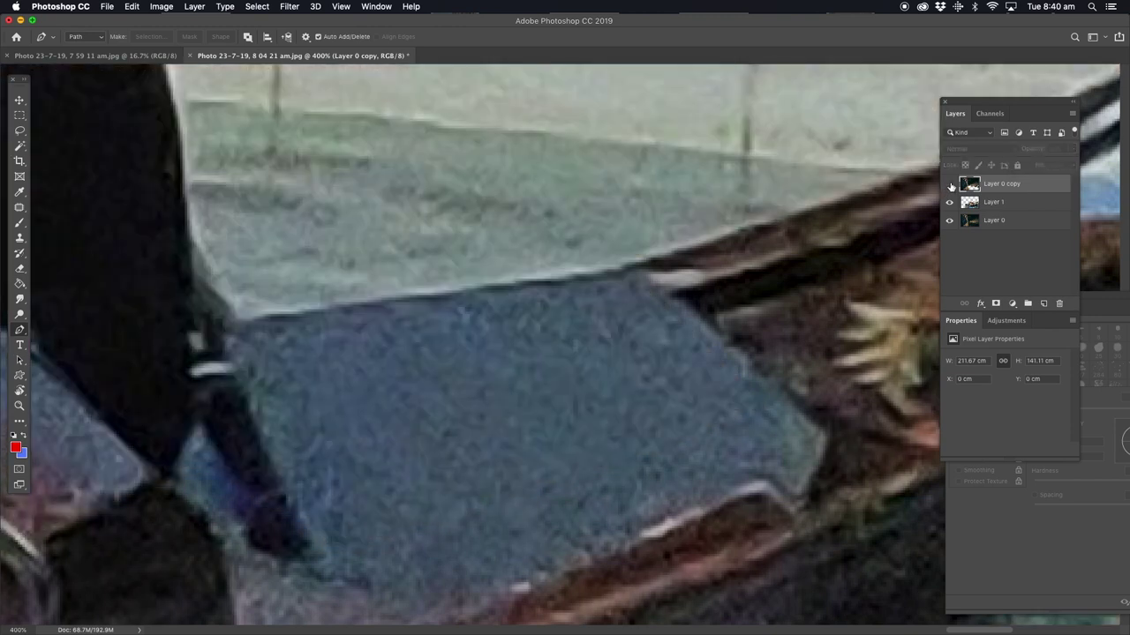
click(950, 183)
- Start a curved outline along the top edge of the blue-grey block
click(623, 260)
click(234, 311)
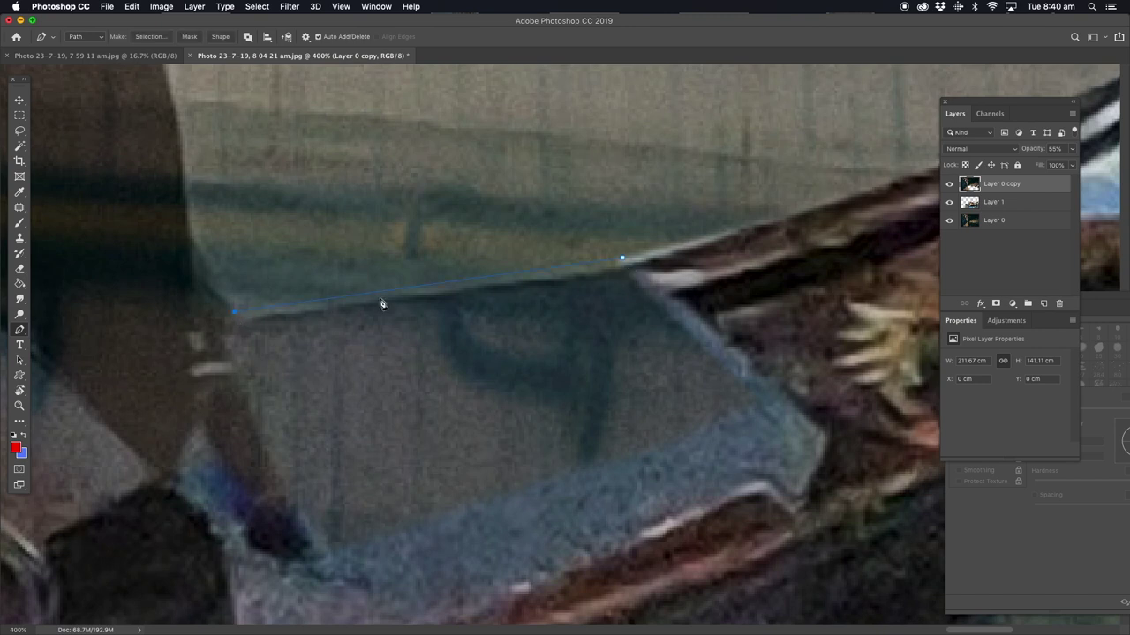
click(470, 281)
drag(472, 280, 475, 282)
click(234, 312)
- Outline the block's bottom and right side, close it, and convert it to a selection
click(117, 512)
click(413, 607)
click(704, 554)
click(879, 513)
click(917, 335)
click(624, 262)
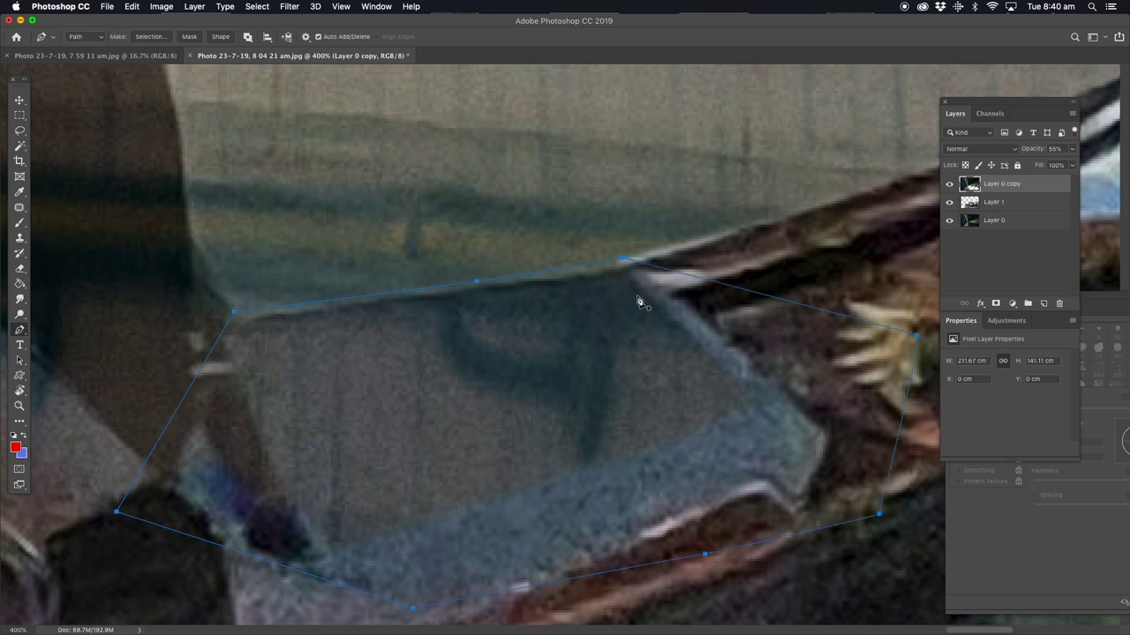
right_click(622, 259)
click(653, 325)
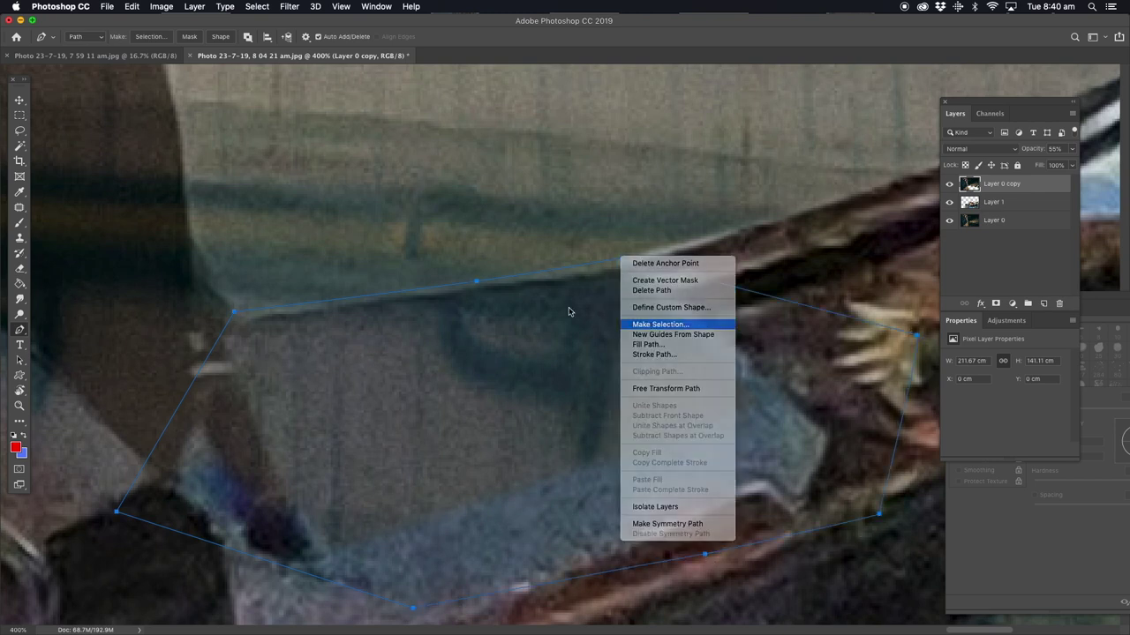
key(Return)
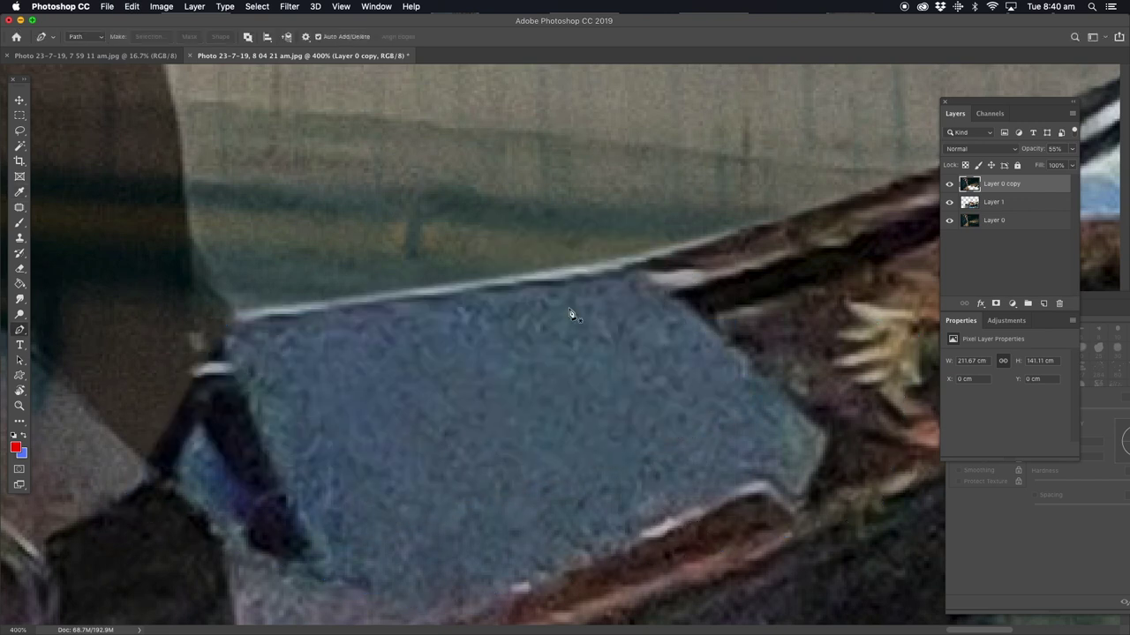
- Set the eraser to size 11 and erase Layer 0 copy along the gondolier's right edge
mouse_move(207, 341)
mouse_down()
mouse_move(559, 441)
mouse_move(474, 492)
mouse_up()
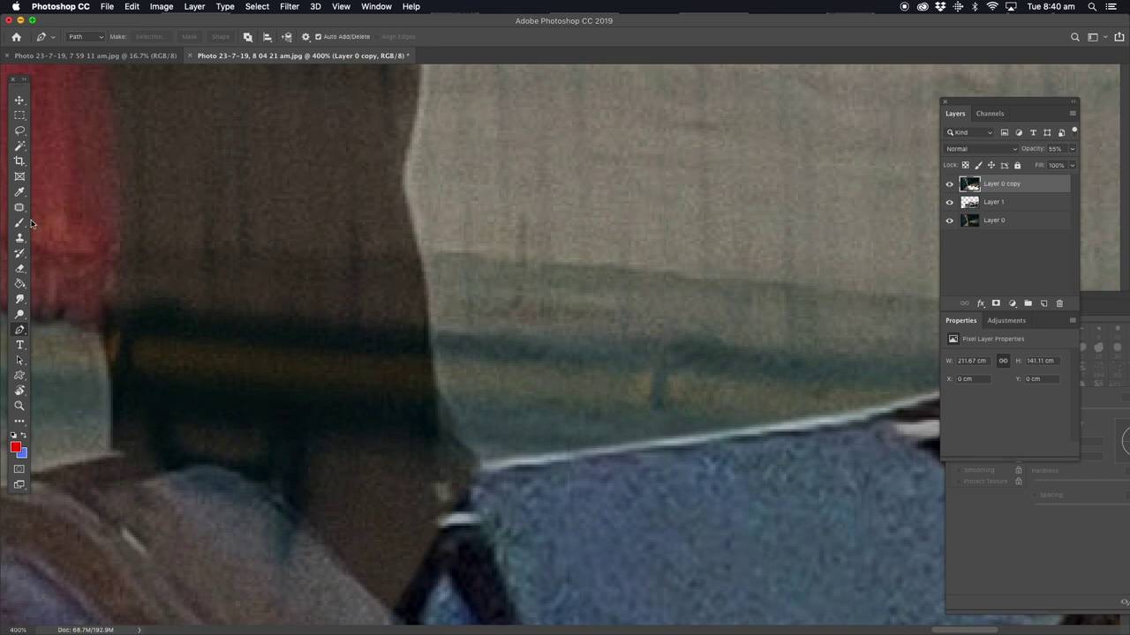
click(19, 268)
click(1093, 428)
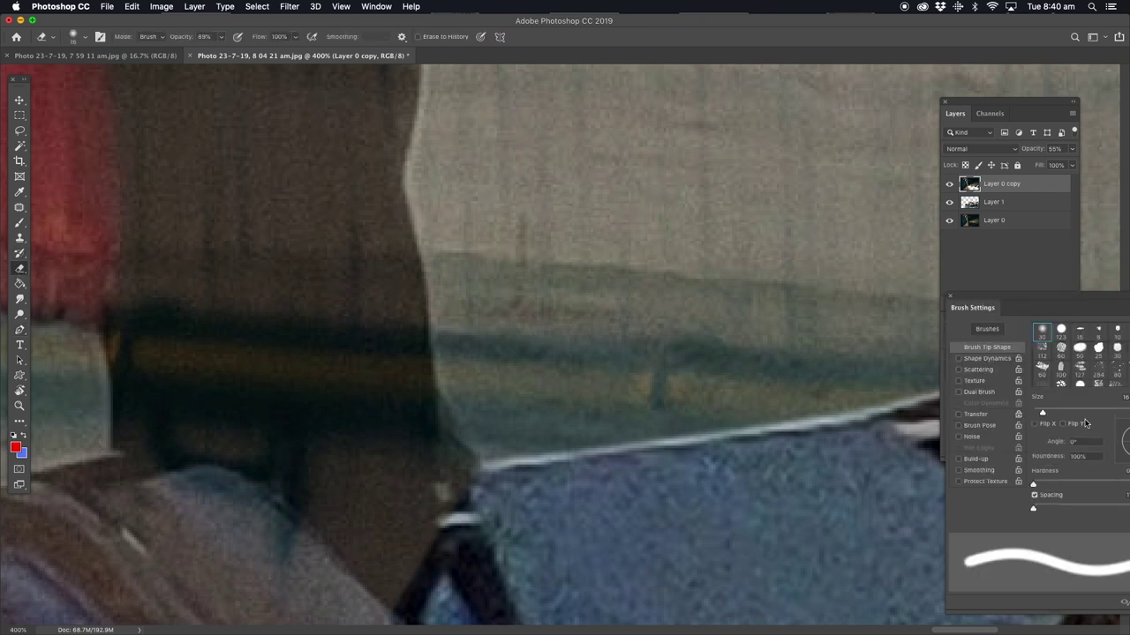
drag(1041, 414, 1037, 413)
mouse_move(407, 192)
mouse_down()
mouse_move(388, 234)
mouse_move(394, 193)
mouse_move(415, 345)
mouse_up()
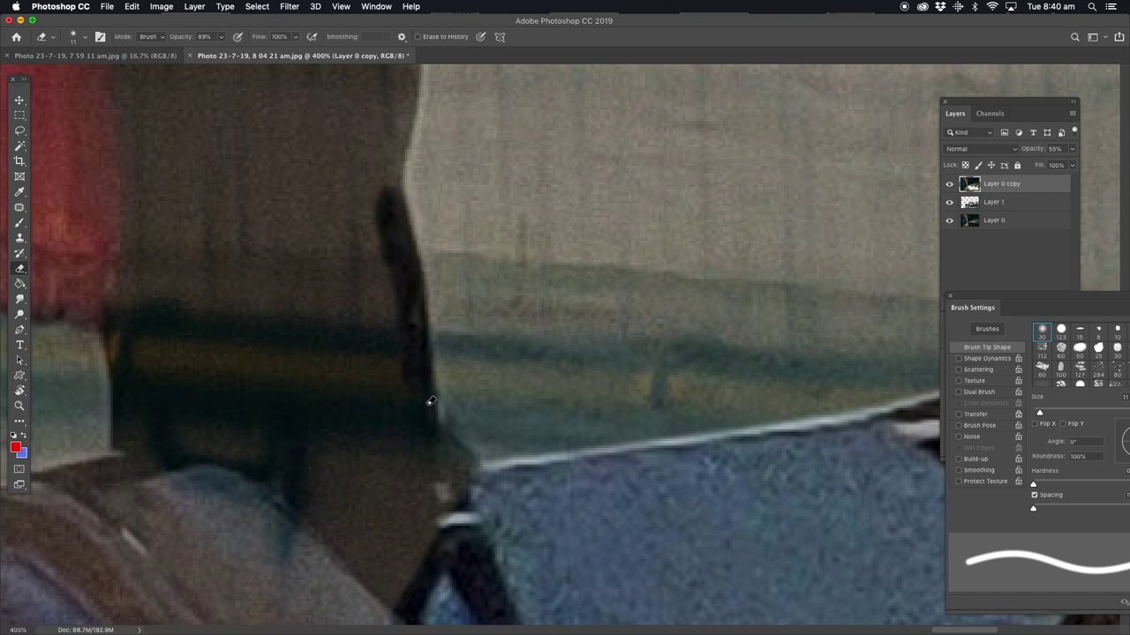
drag(426, 408, 435, 428)
click(948, 184)
click(949, 184)
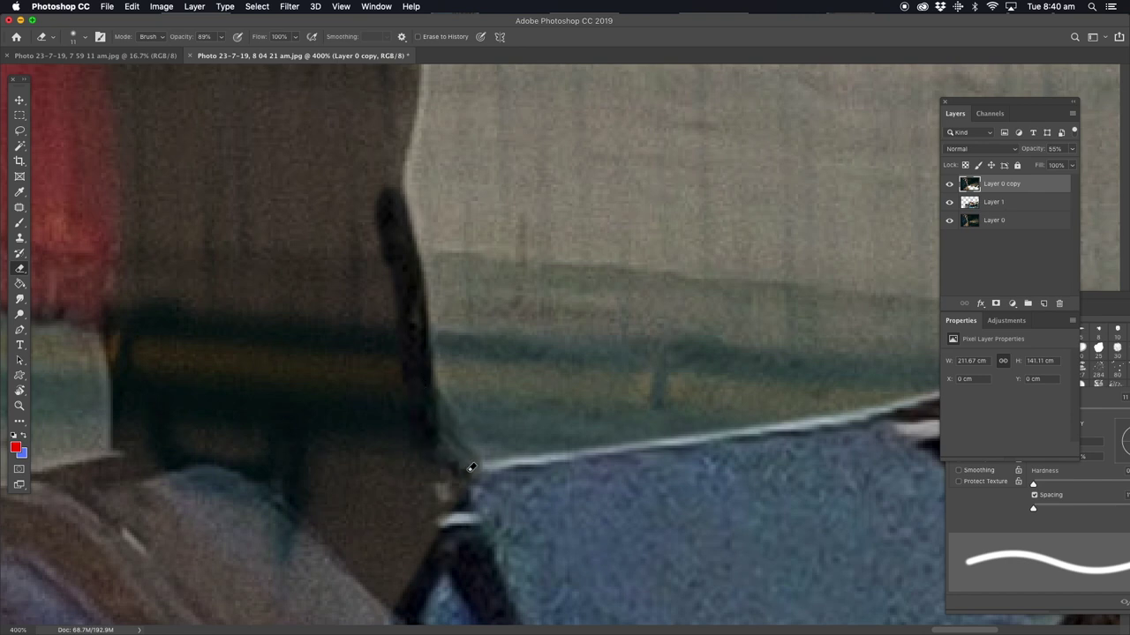
- Erase the copy layer along the dark trouser edge and the red sash's right edge
drag(468, 474, 475, 501)
scroll(437, 263, up, 5)
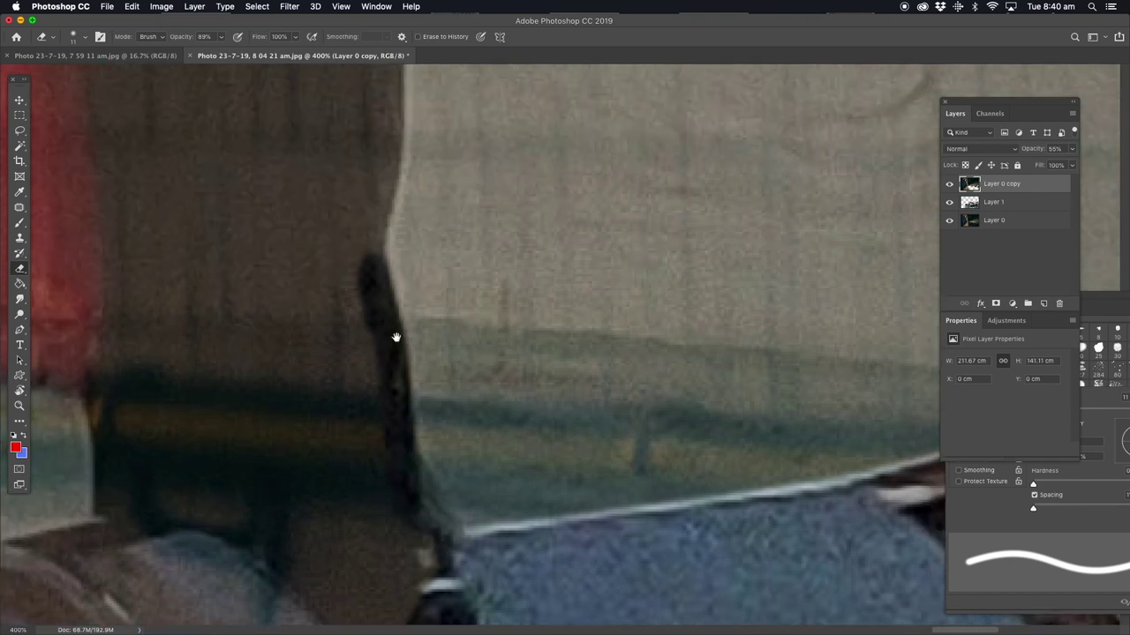
drag(395, 193, 377, 325)
scroll(386, 291, up, 4)
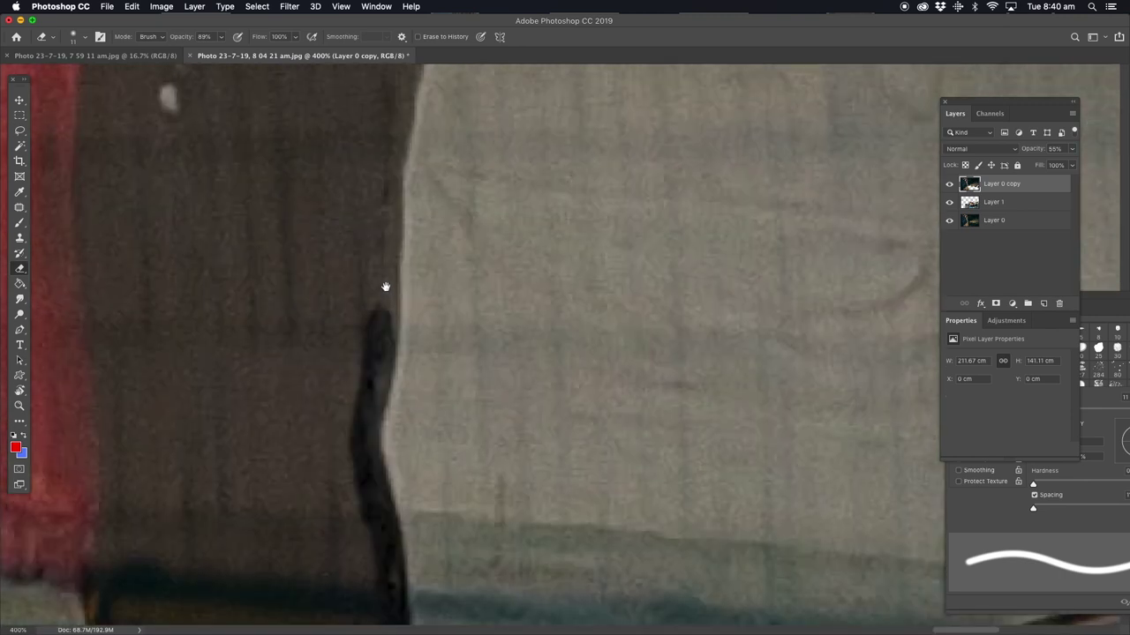
drag(392, 201, 387, 307)
scroll(396, 177, up, 4)
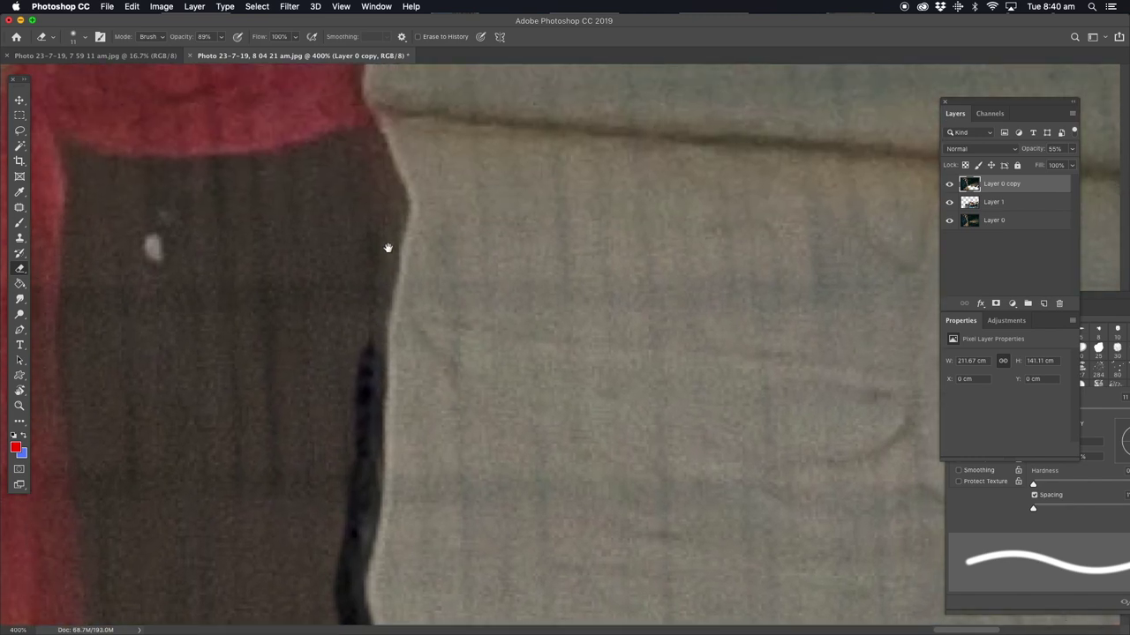
drag(396, 194, 382, 284)
drag(379, 304, 373, 334)
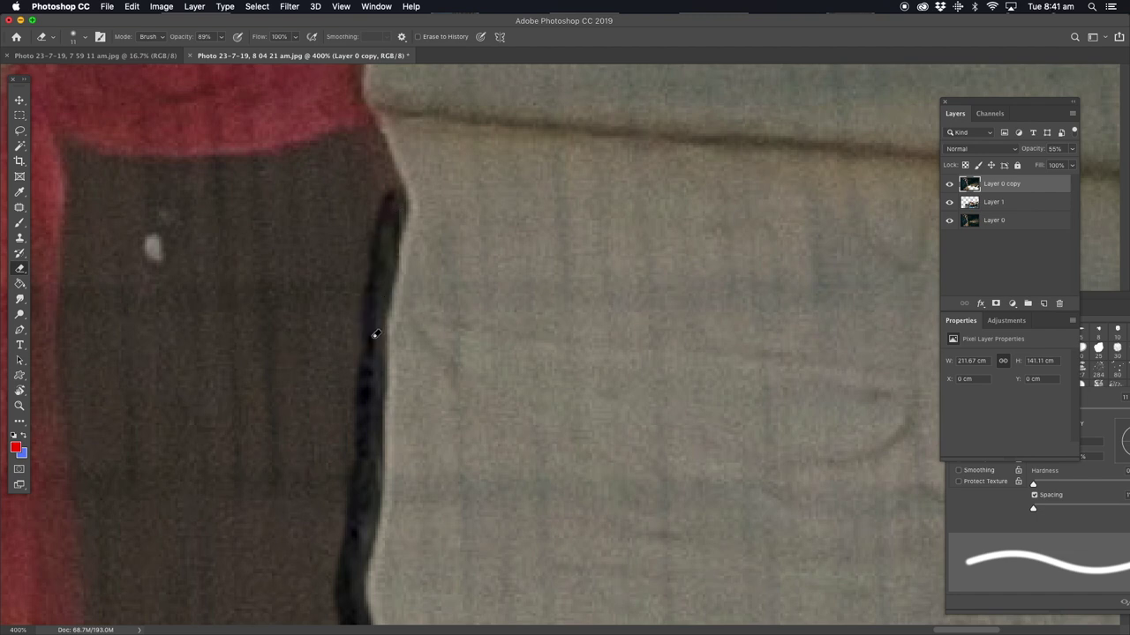
drag(396, 209, 467, 373)
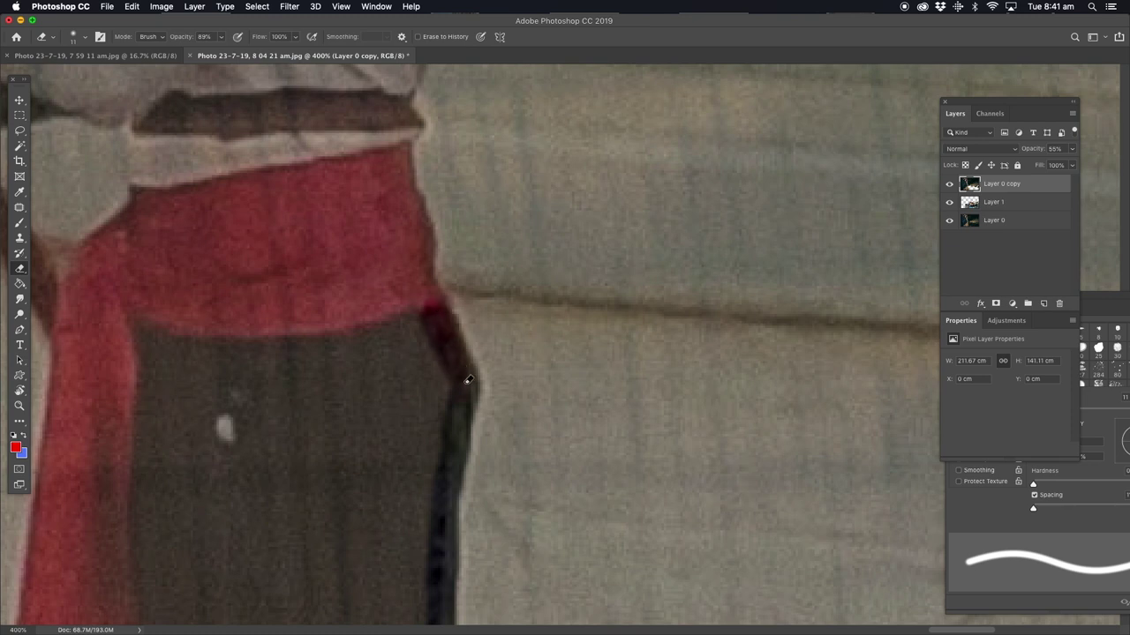
mouse_move(398, 151)
mouse_down()
mouse_move(395, 181)
mouse_move(422, 245)
mouse_up()
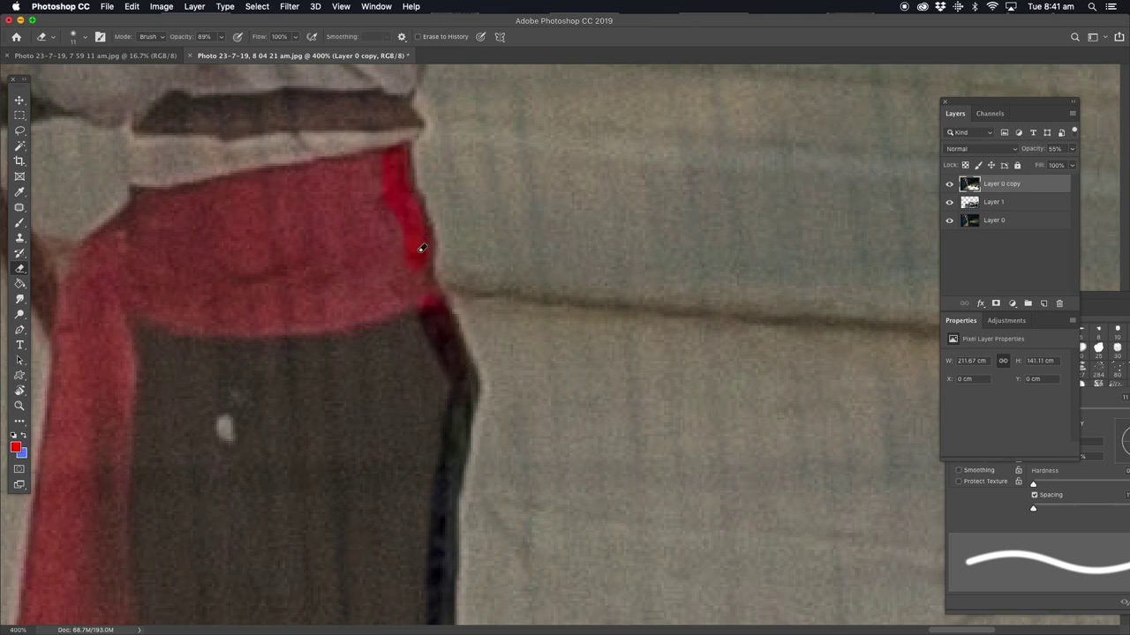
- Erase the copy layer along the striped shirt's right edge
drag(381, 159, 413, 343)
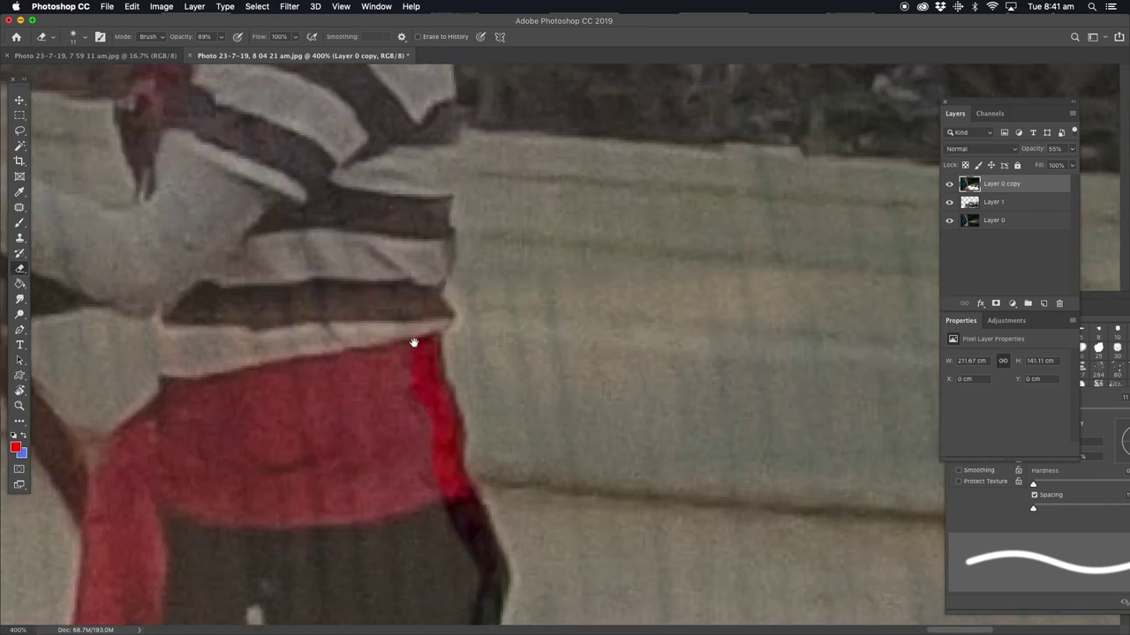
mouse_move(426, 238)
mouse_down()
mouse_move(437, 309)
mouse_move(427, 328)
mouse_up()
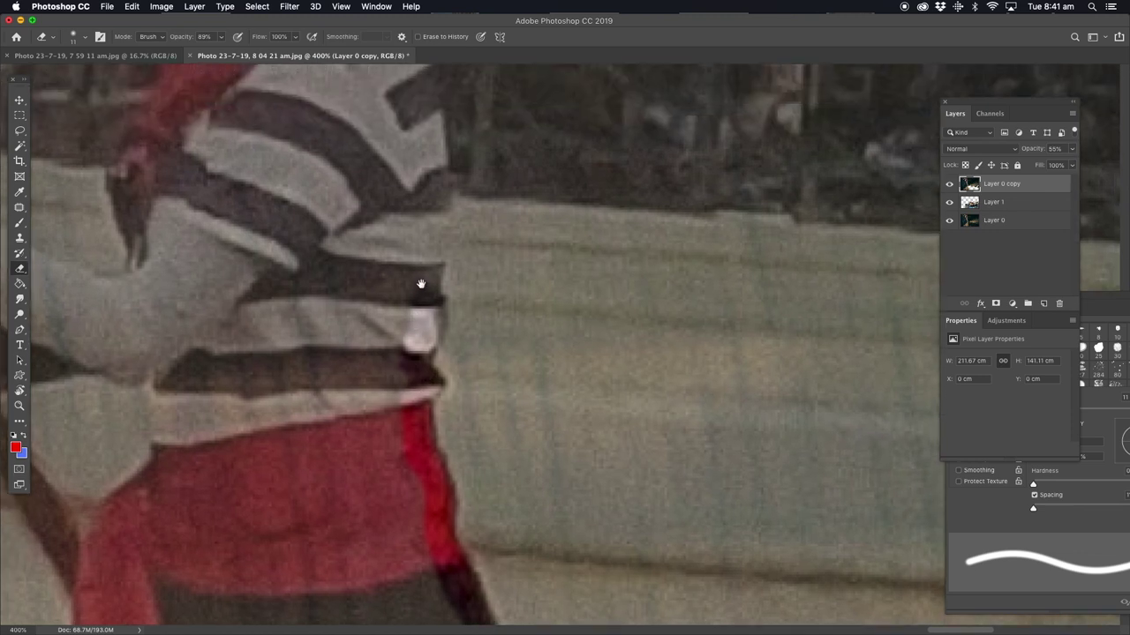
scroll(427, 229, up, 3)
drag(436, 194, 427, 290)
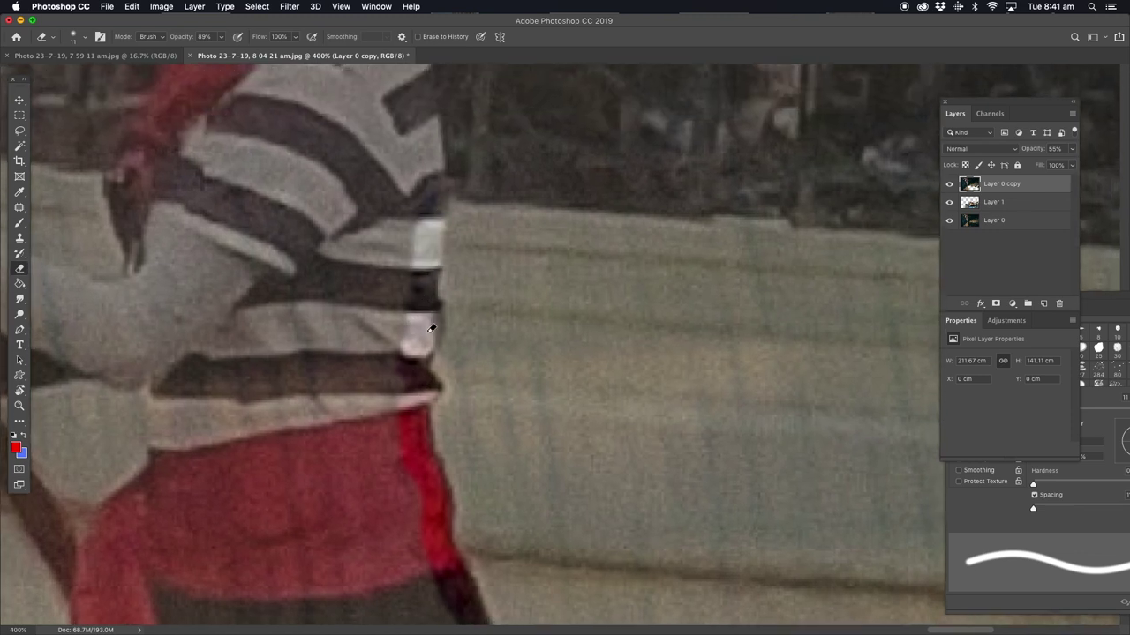
drag(426, 147, 427, 252)
drag(424, 178, 436, 305)
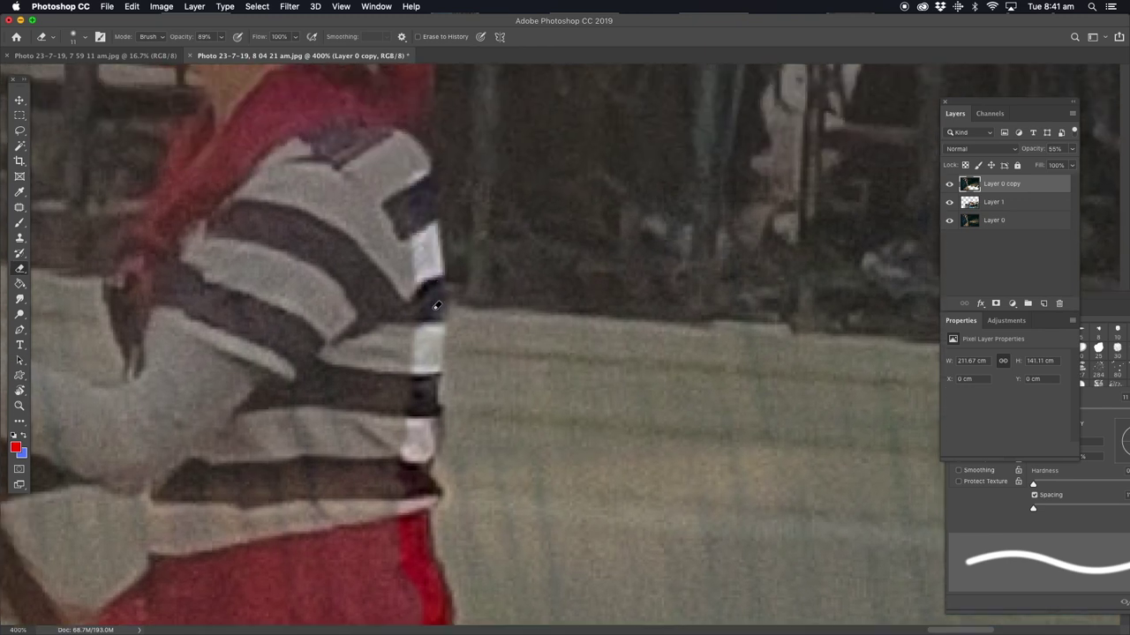
mouse_move(419, 146)
mouse_down()
mouse_move(411, 253)
mouse_move(432, 325)
mouse_up()
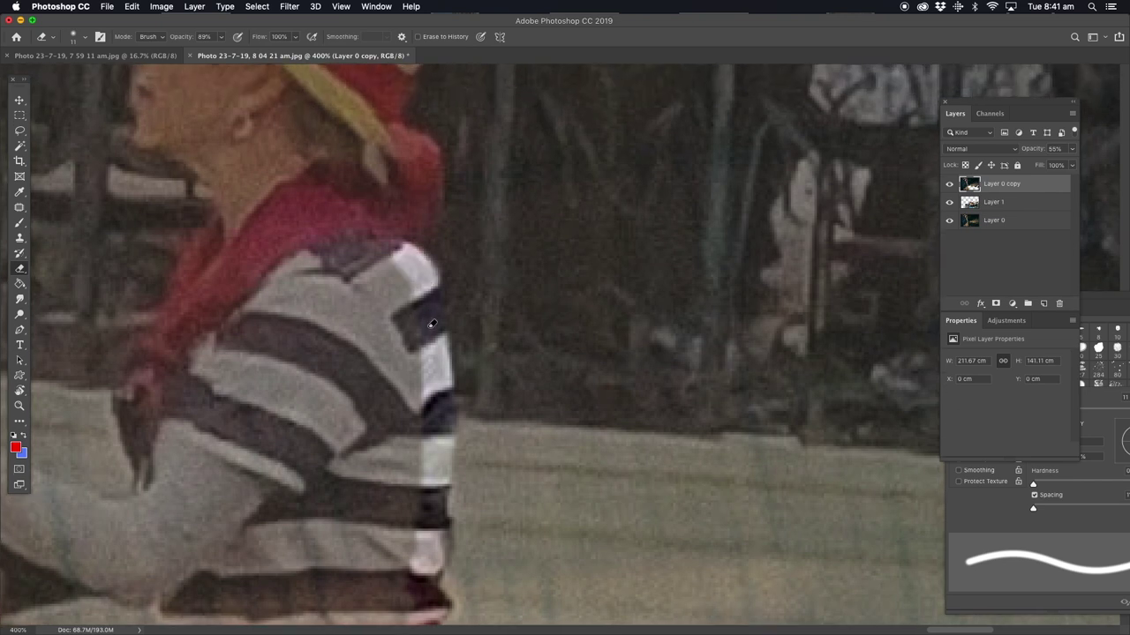
- Erase the scarf below the hat brim and along the hat band and brim edge
drag(386, 223, 441, 353)
mouse_move(457, 264)
mouse_down()
mouse_move(482, 333)
mouse_move(454, 361)
mouse_up()
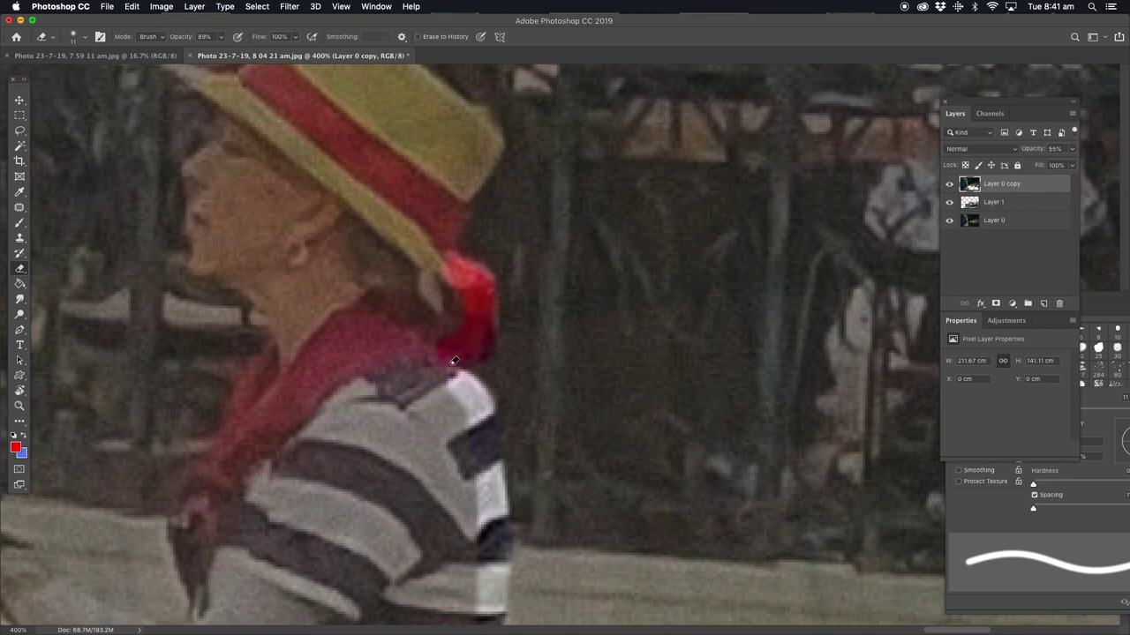
drag(461, 279, 481, 271)
mouse_move(446, 222)
mouse_down()
mouse_move(479, 144)
mouse_move(463, 176)
mouse_up()
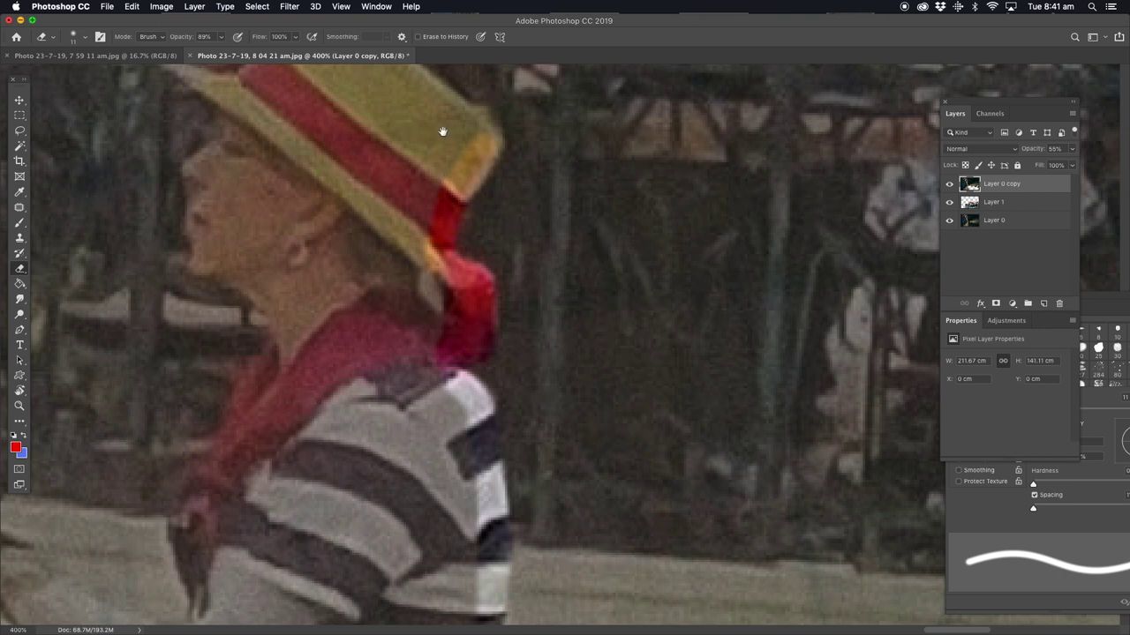
drag(444, 126, 479, 265)
- Rotate the view so the hat is level, then erase the brim's left tip with eraser size 9
mouse_move(285, 207)
mouse_down()
mouse_move(189, 361)
mouse_move(270, 474)
mouse_move(313, 339)
mouse_move(292, 351)
mouse_move(297, 323)
mouse_move(487, 308)
mouse_move(315, 362)
mouse_move(290, 345)
mouse_move(292, 385)
mouse_move(277, 372)
mouse_move(273, 411)
mouse_move(275, 431)
mouse_move(292, 438)
mouse_up()
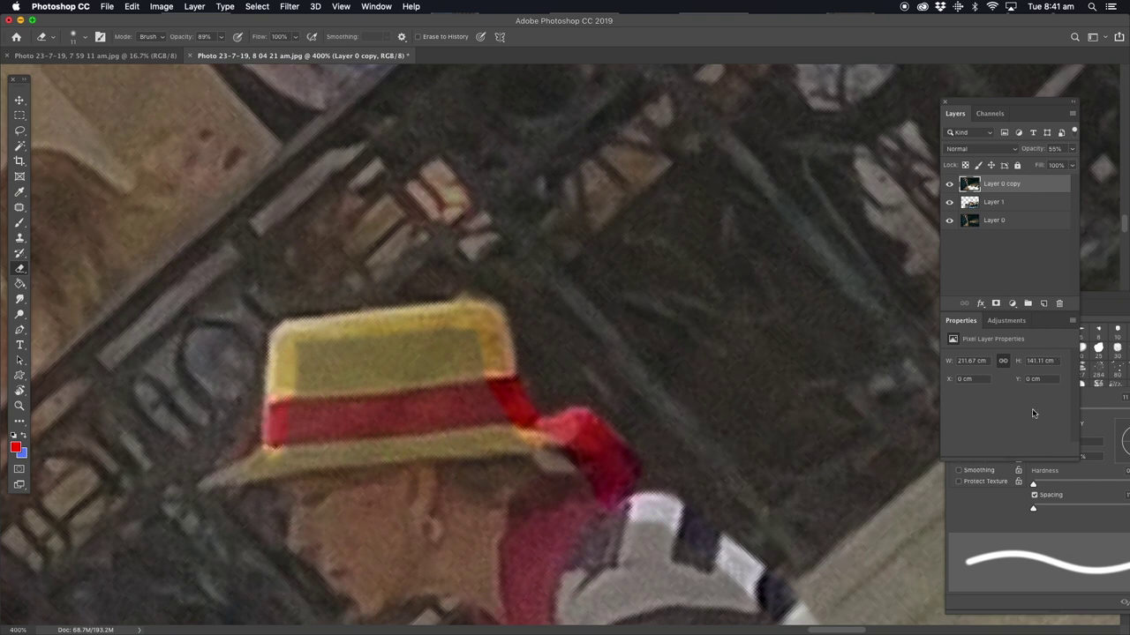
click(1023, 477)
drag(1040, 415, 1036, 415)
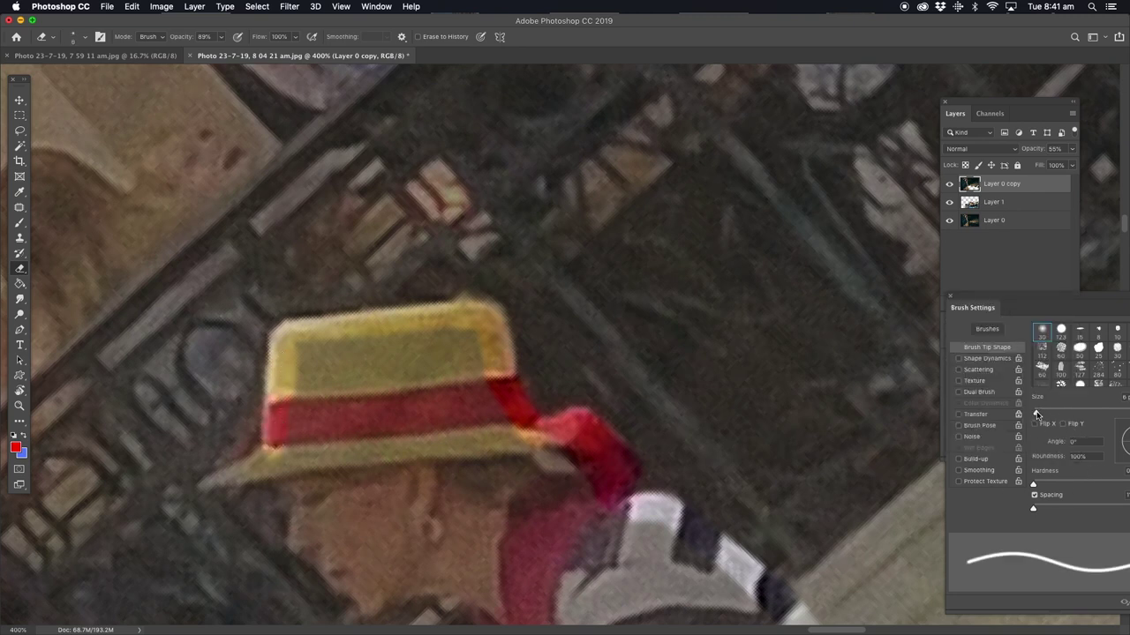
drag(204, 482, 220, 475)
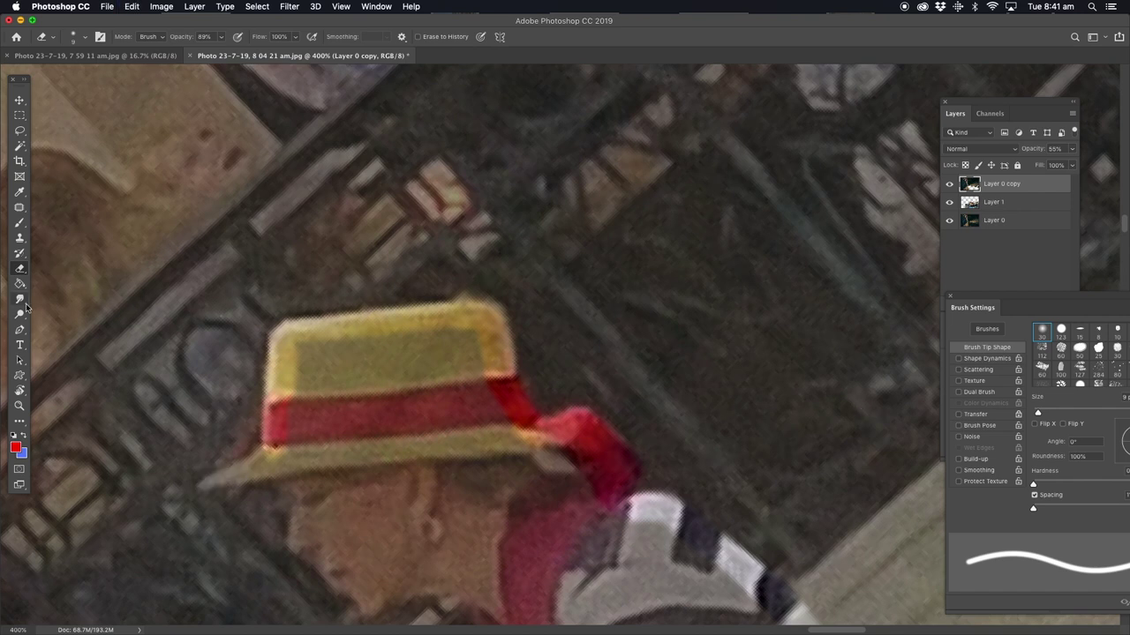
click(20, 330)
- Trace a Pen path around the straw hat, along the brim and up its sides
click(262, 445)
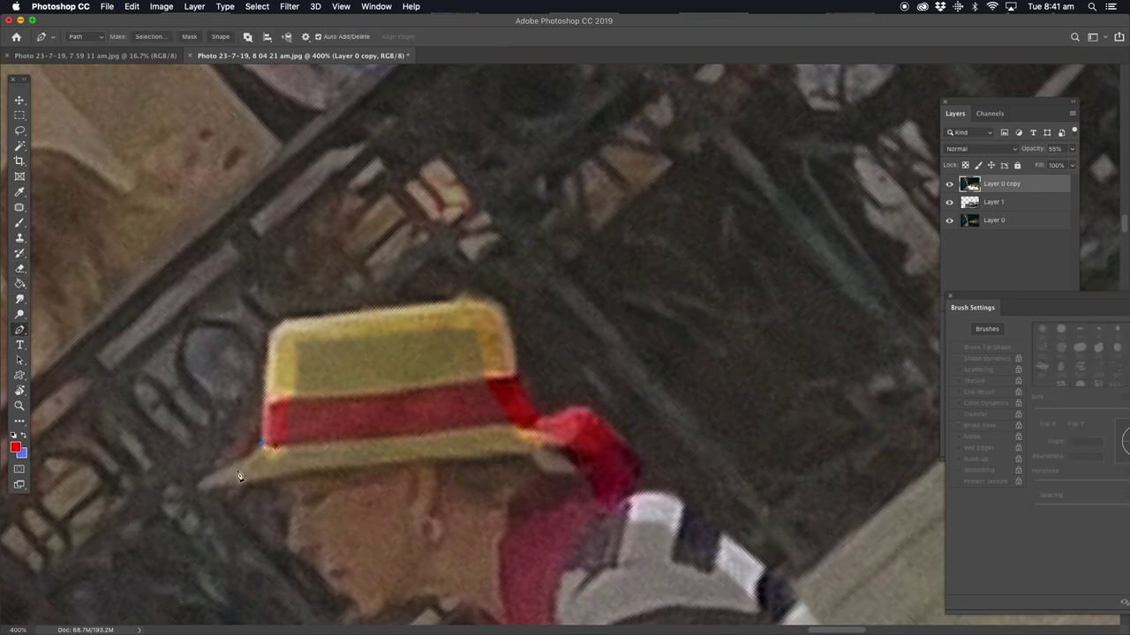
drag(196, 492, 246, 467)
click(229, 487)
click(272, 481)
click(448, 438)
click(284, 334)
click(270, 432)
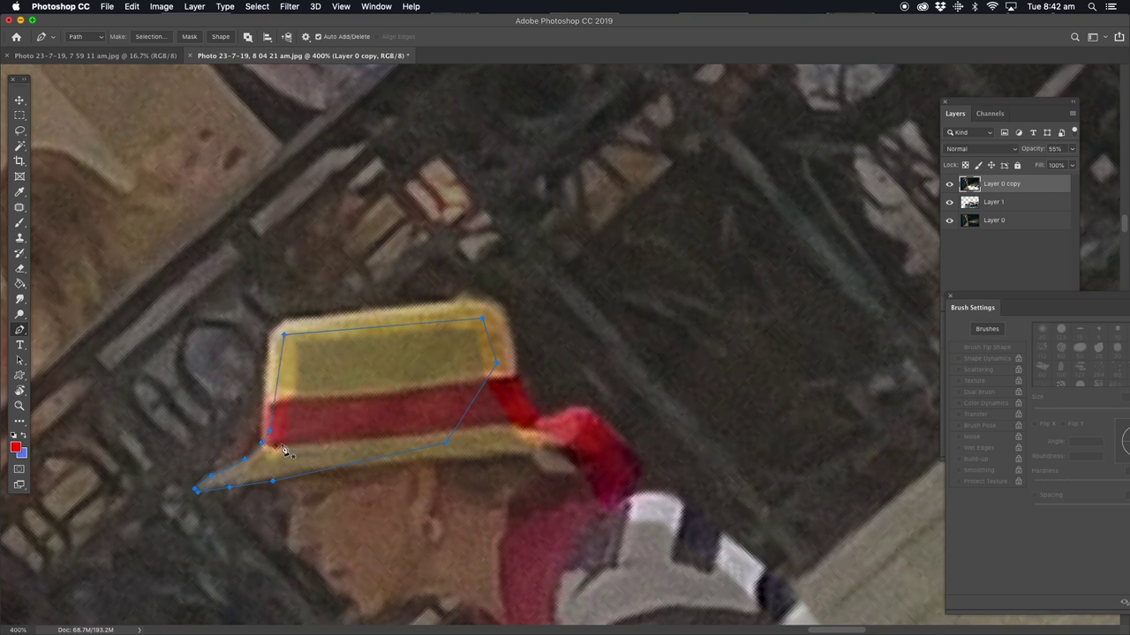
- Make a selection from the hat path, clear it, and rotate the view upright
right_click(270, 438)
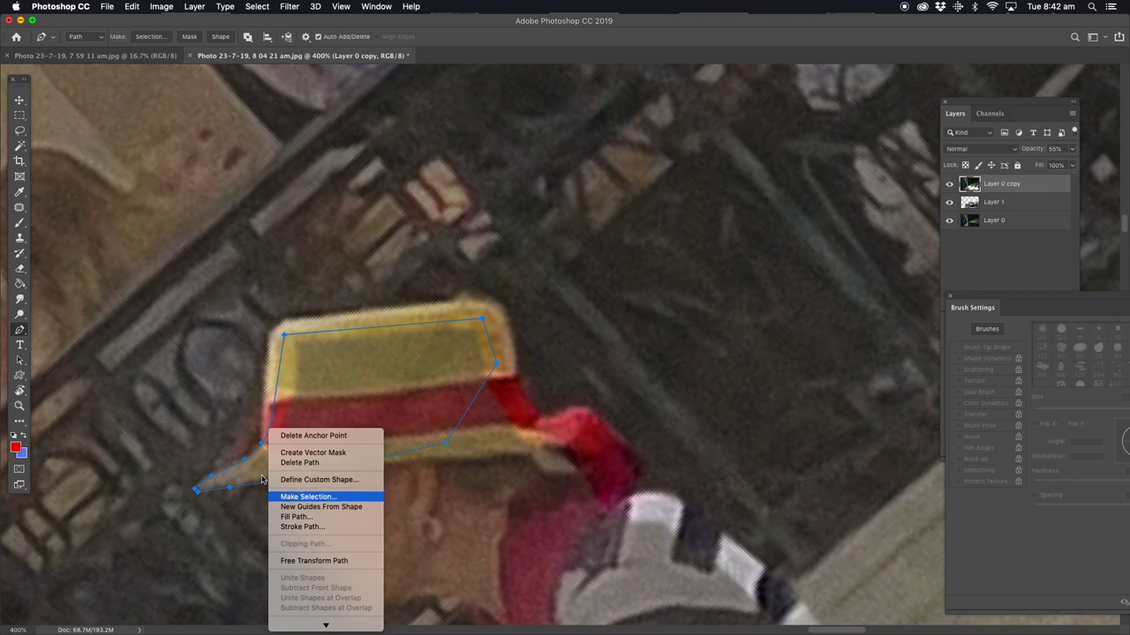
click(304, 498)
key(Return)
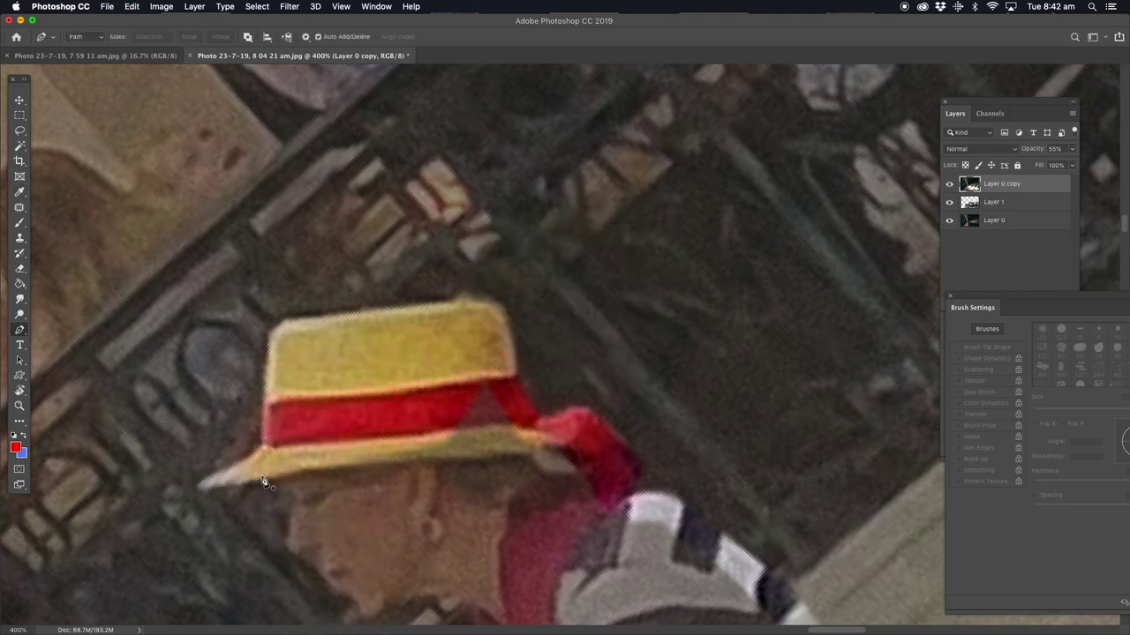
drag(360, 461, 369, 256)
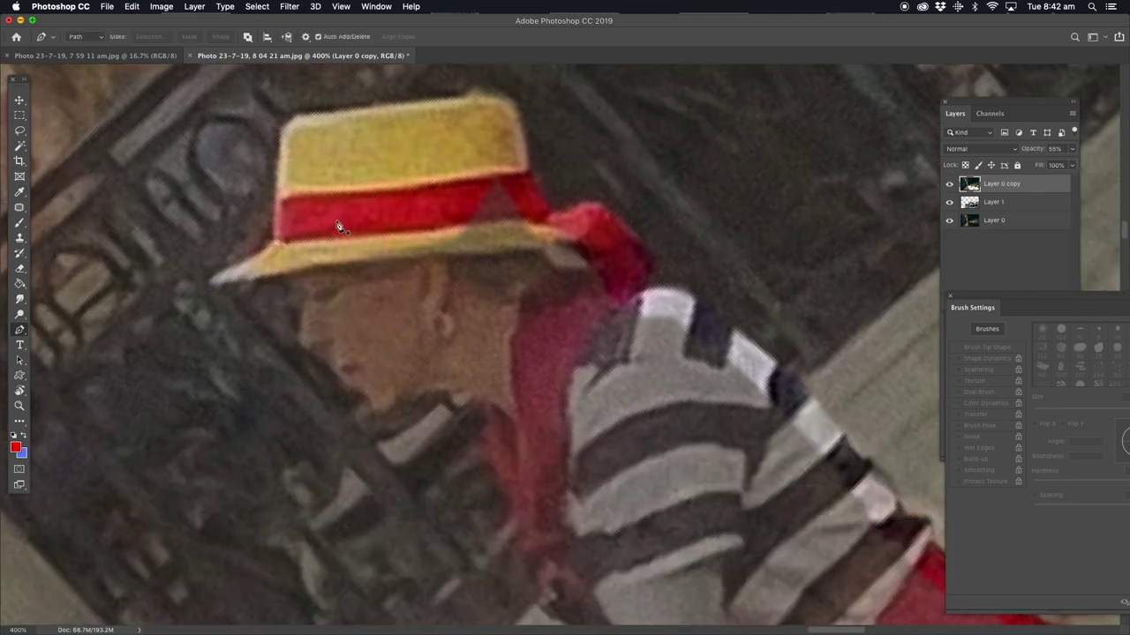
mouse_move(346, 194)
mouse_down()
mouse_move(433, 210)
mouse_move(459, 287)
mouse_up()
click(20, 271)
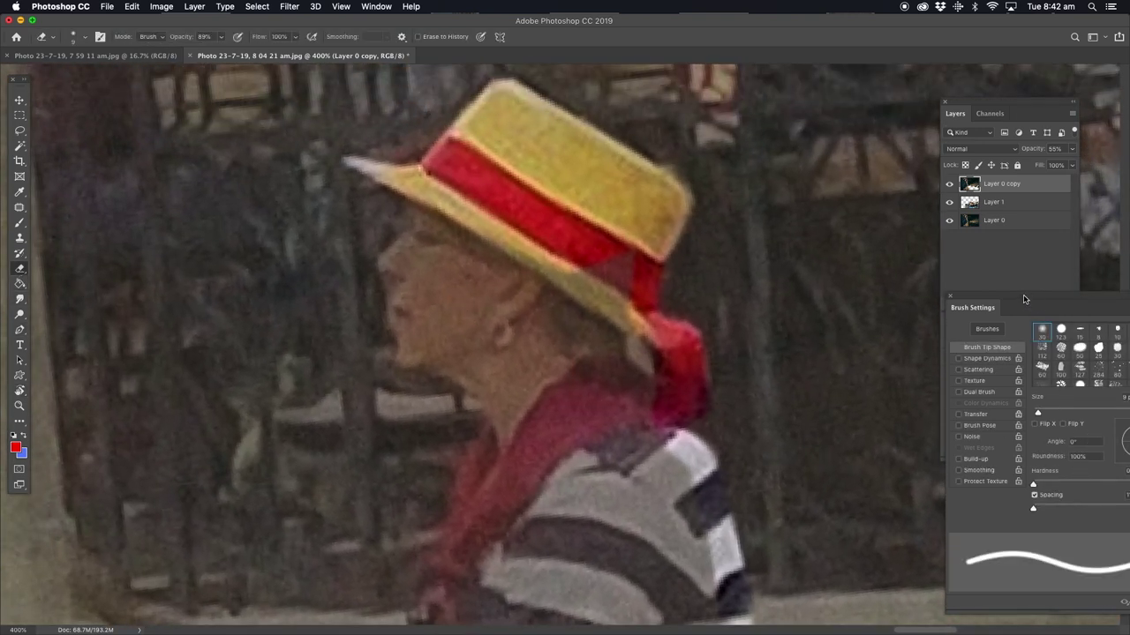
- Set the eraser Roundness to 22% and erase below the hat brim, comparing against the original
drag(1023, 299, 940, 279)
mouse_move(1052, 406)
mouse_down()
mouse_move(1053, 417)
mouse_move(1068, 413)
mouse_up()
mouse_move(421, 234)
mouse_down()
mouse_move(391, 256)
mouse_move(429, 268)
mouse_up()
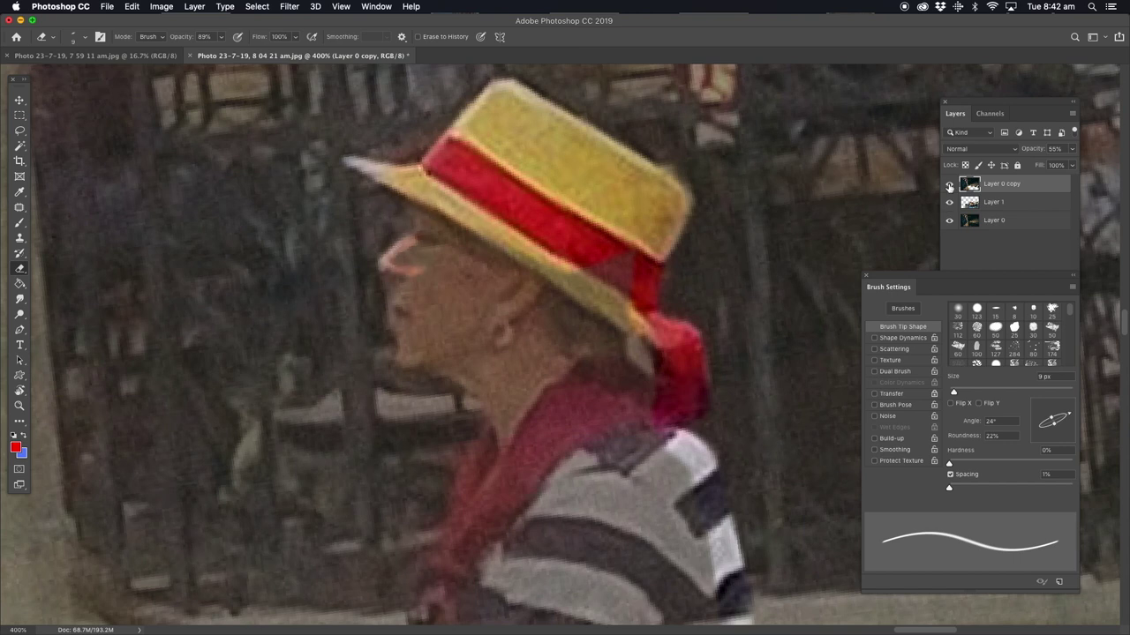
click(949, 183)
click(950, 183)
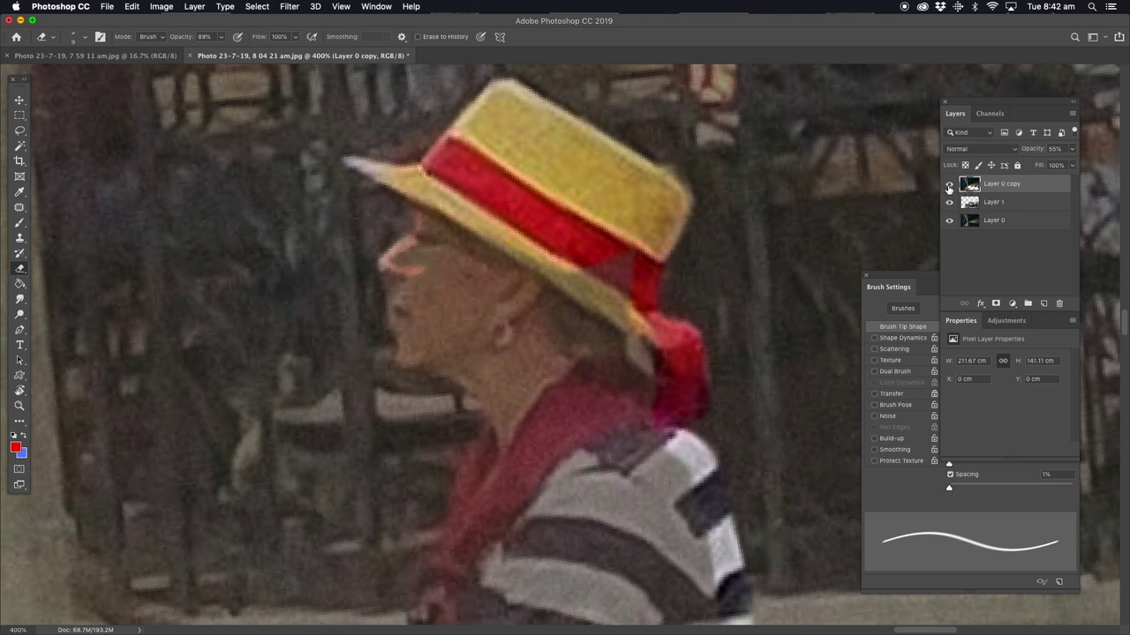
click(950, 184)
click(950, 184)
- Erase the copy layer along the nose, mouth, jawline and neck edge down to the collar
drag(414, 270, 401, 298)
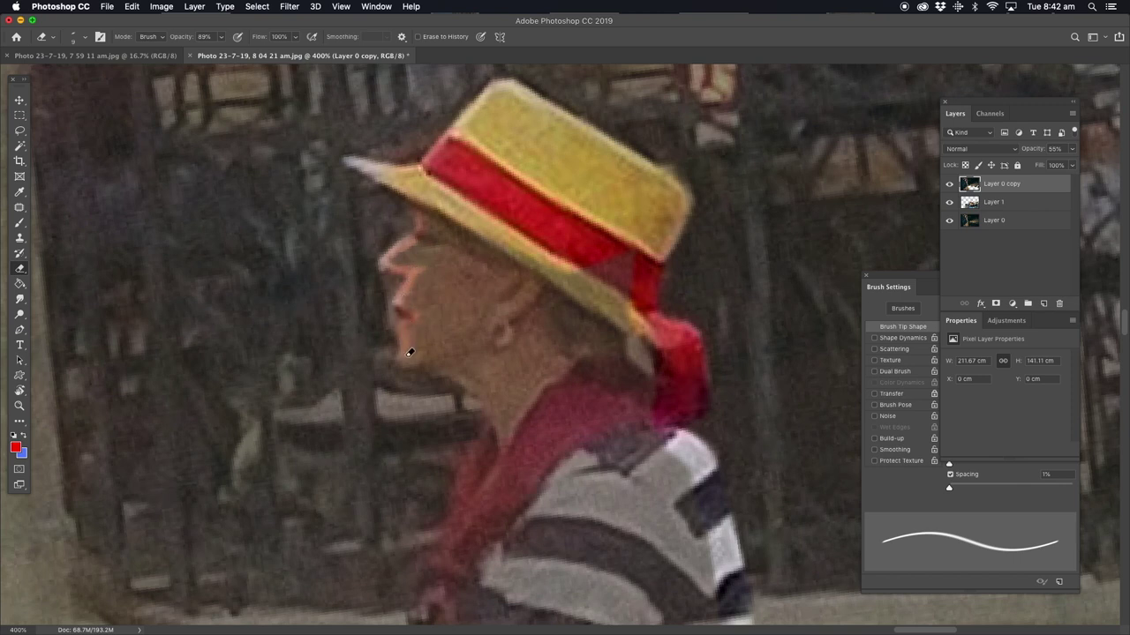
drag(408, 360, 522, 370)
drag(460, 376, 504, 463)
scroll(505, 429, down, 3)
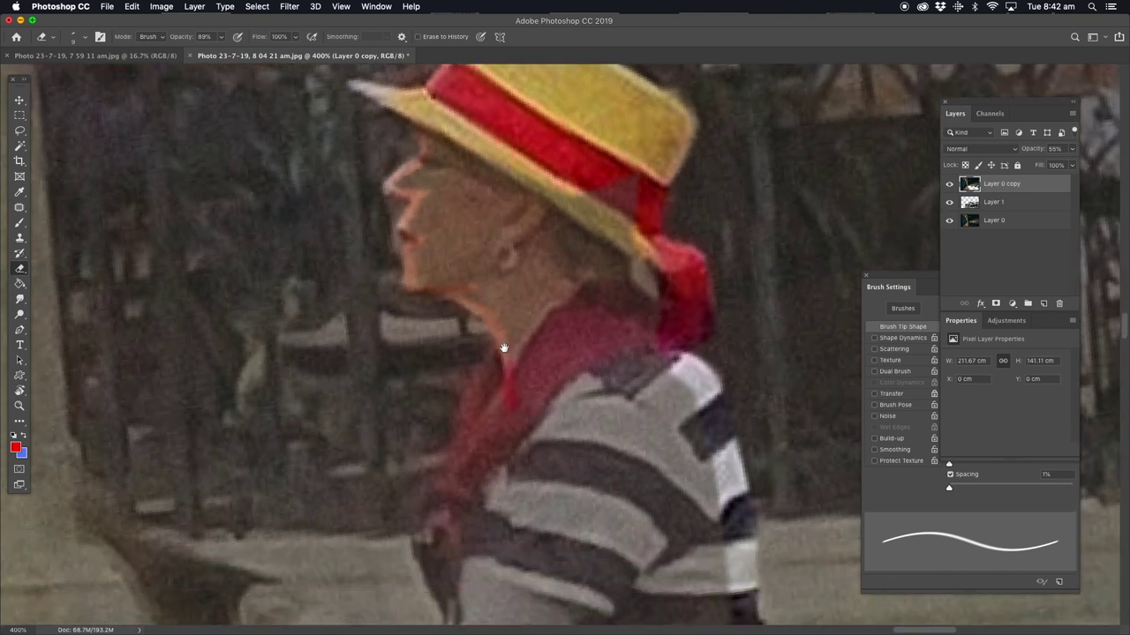
scroll(530, 330, down, 1)
click(20, 130)
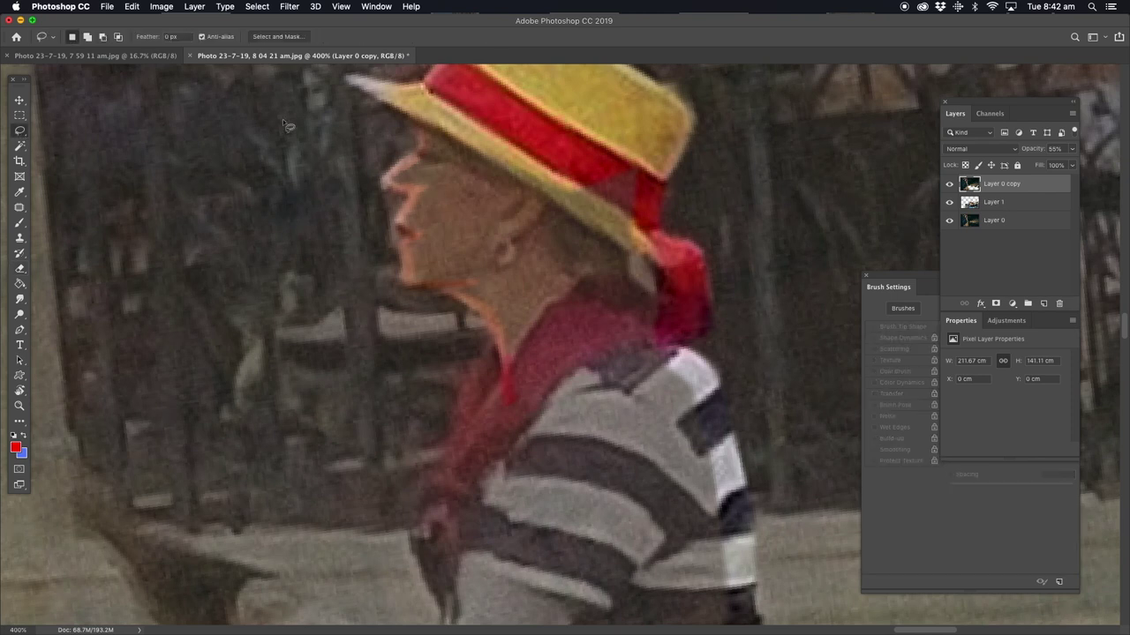
- Lasso and cut the overlay from the forehead, eye area, cheek and chin
drag(422, 137, 416, 152)
key(ctrl+x)
drag(453, 185, 392, 175)
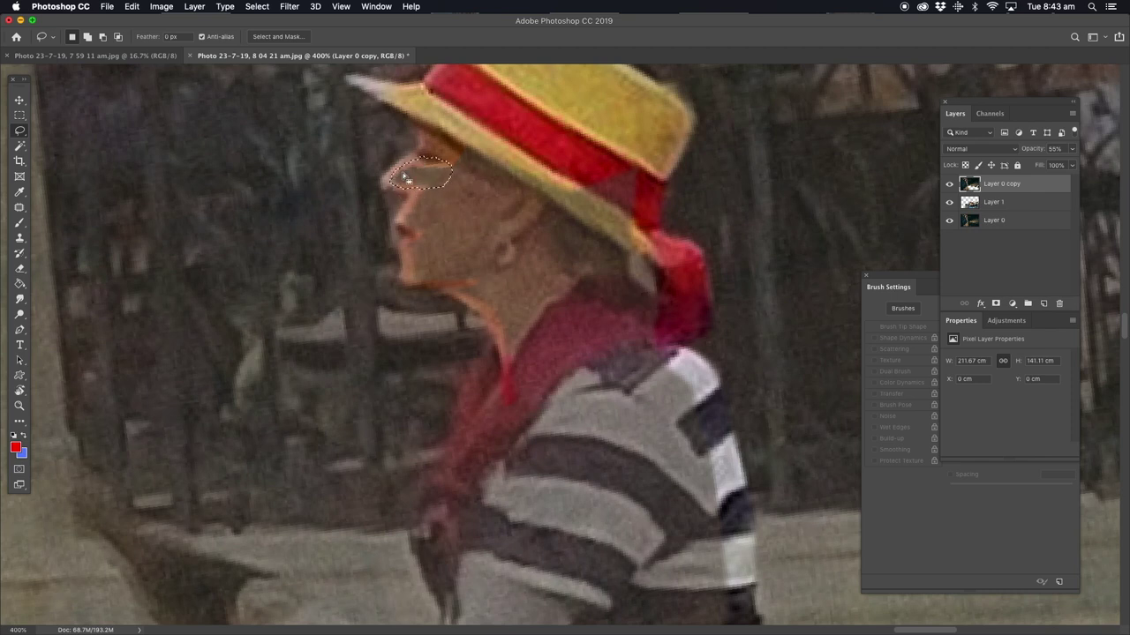
key(ctrl+x)
drag(457, 191, 402, 204)
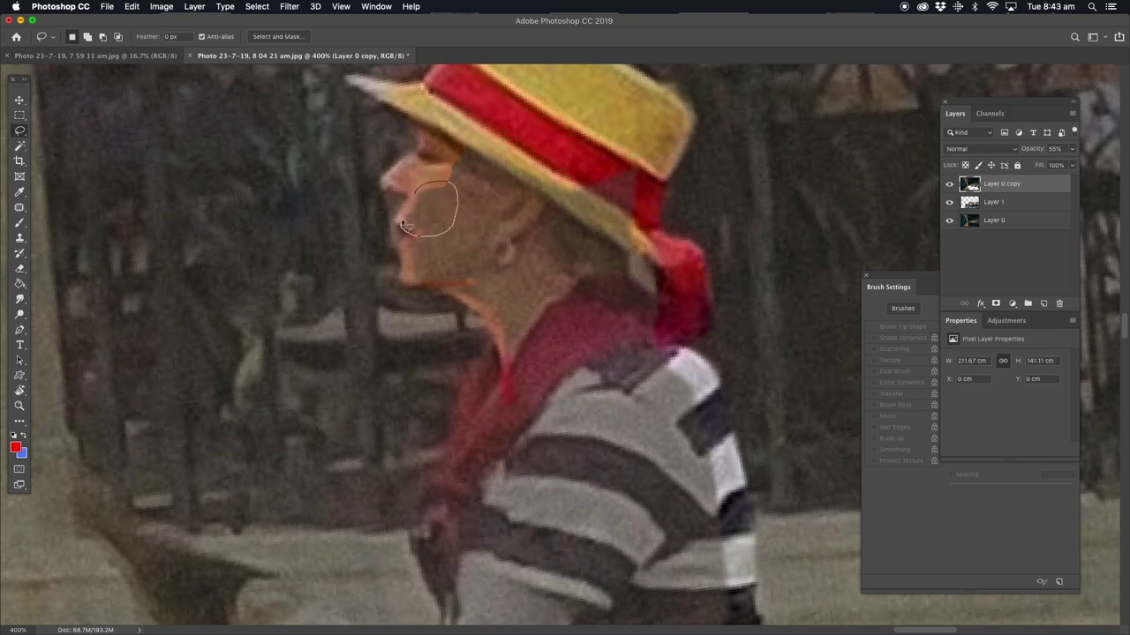
key(ctrl+x)
drag(408, 251, 412, 291)
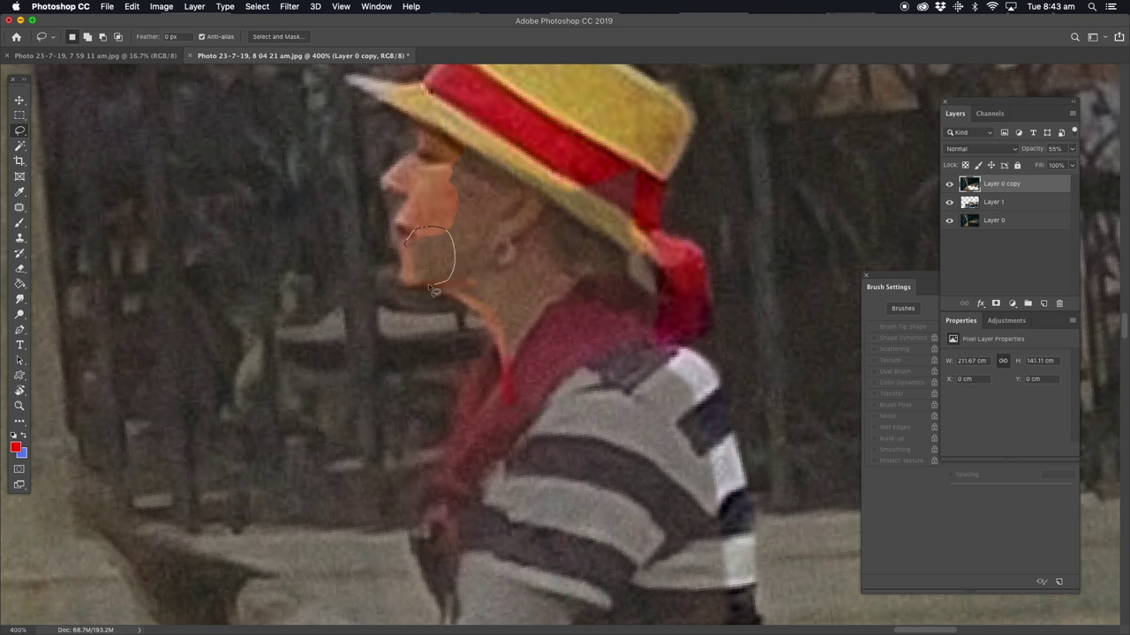
key(ctrl+x)
- Lasso and cut the overlay around the whole face and neck
drag(457, 294, 484, 312)
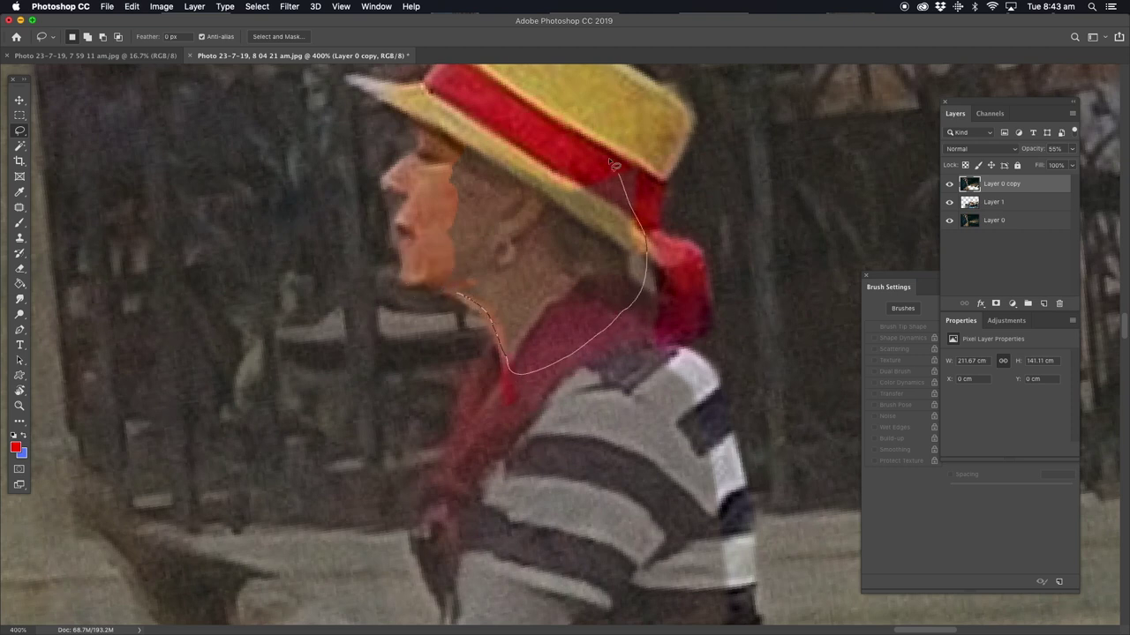
drag(630, 315, 445, 177)
key(ctrl+x)
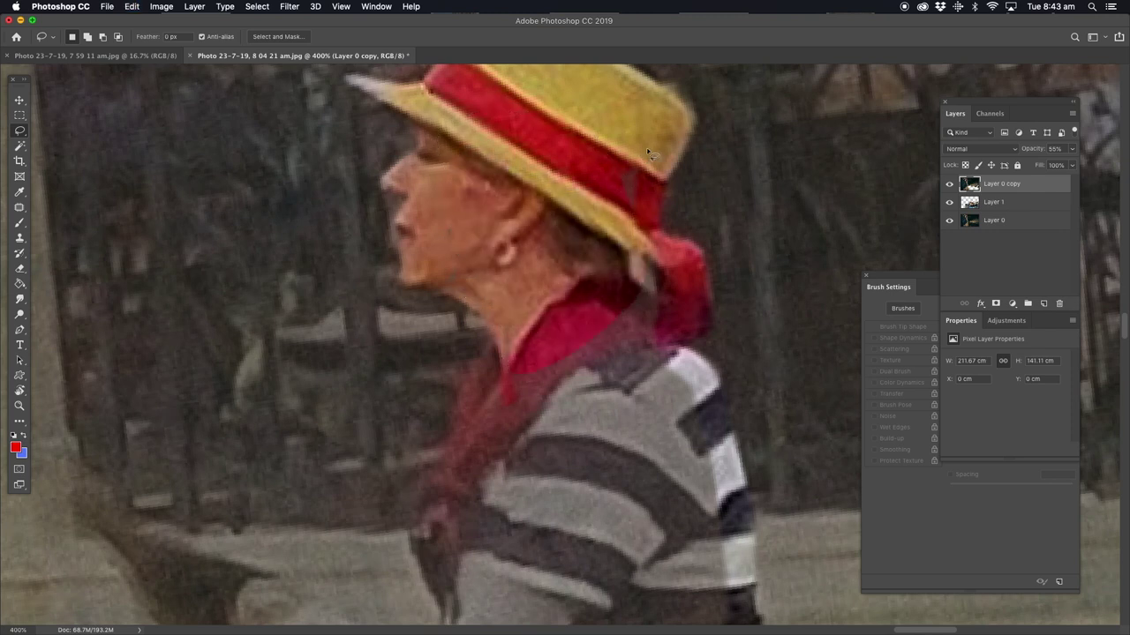
mouse_move(476, 159)
mouse_down()
mouse_move(439, 277)
mouse_move(502, 219)
mouse_up()
click(20, 269)
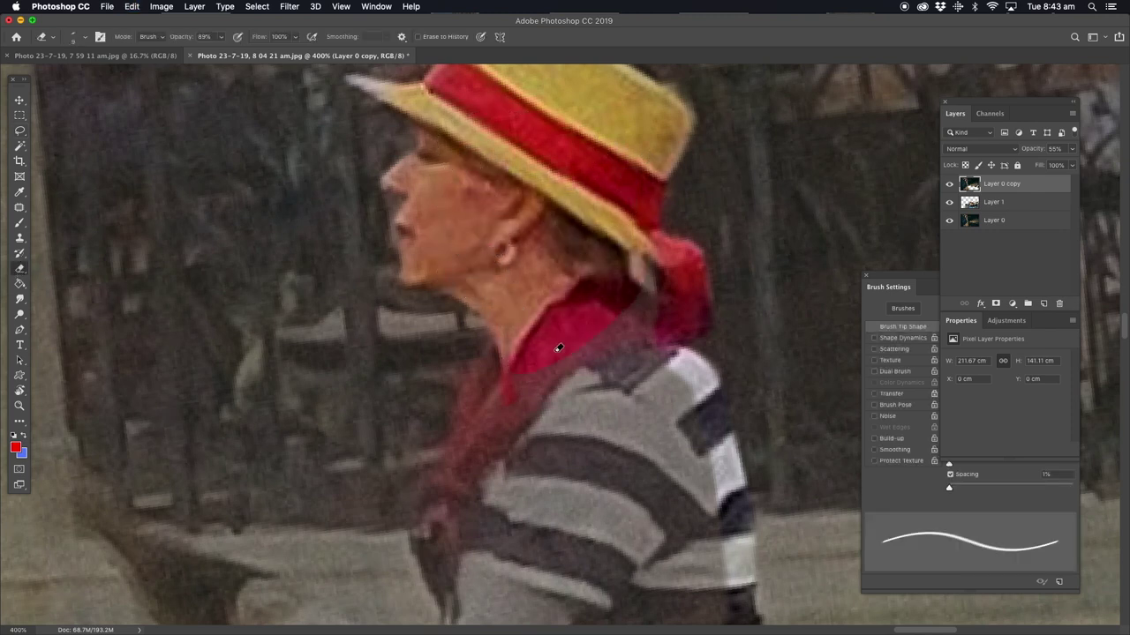
- Erase the overlay on the red collar, down the scarf and onto the sleeve by the strap
drag(508, 333, 501, 346)
drag(474, 469, 496, 309)
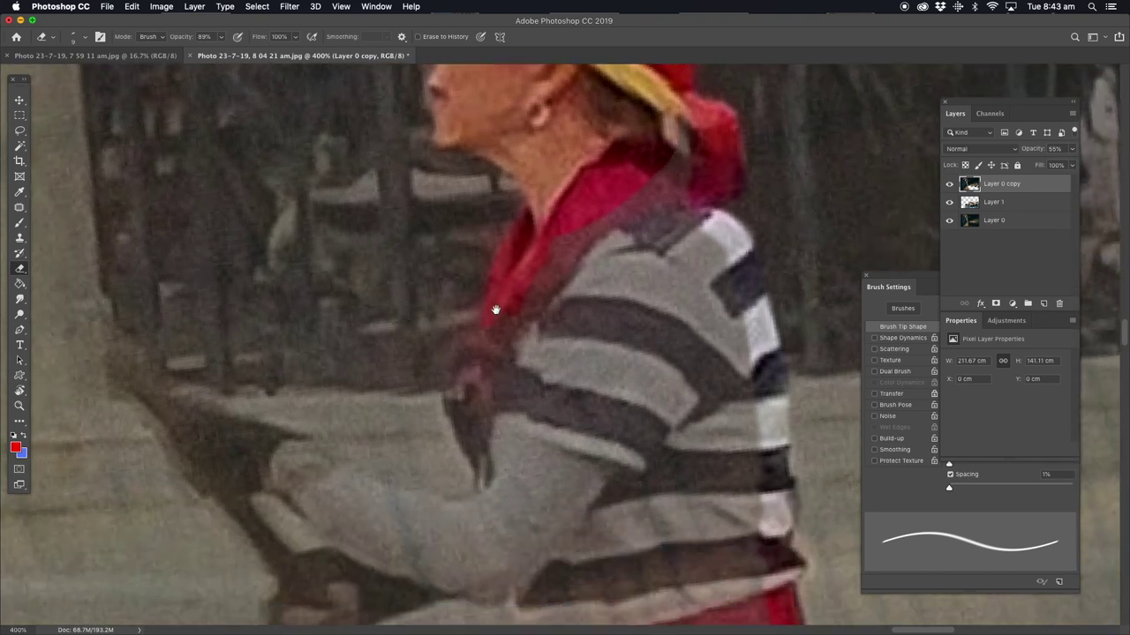
click(948, 184)
click(949, 184)
mouse_move(490, 323)
mouse_down()
mouse_move(465, 369)
mouse_move(477, 454)
mouse_up()
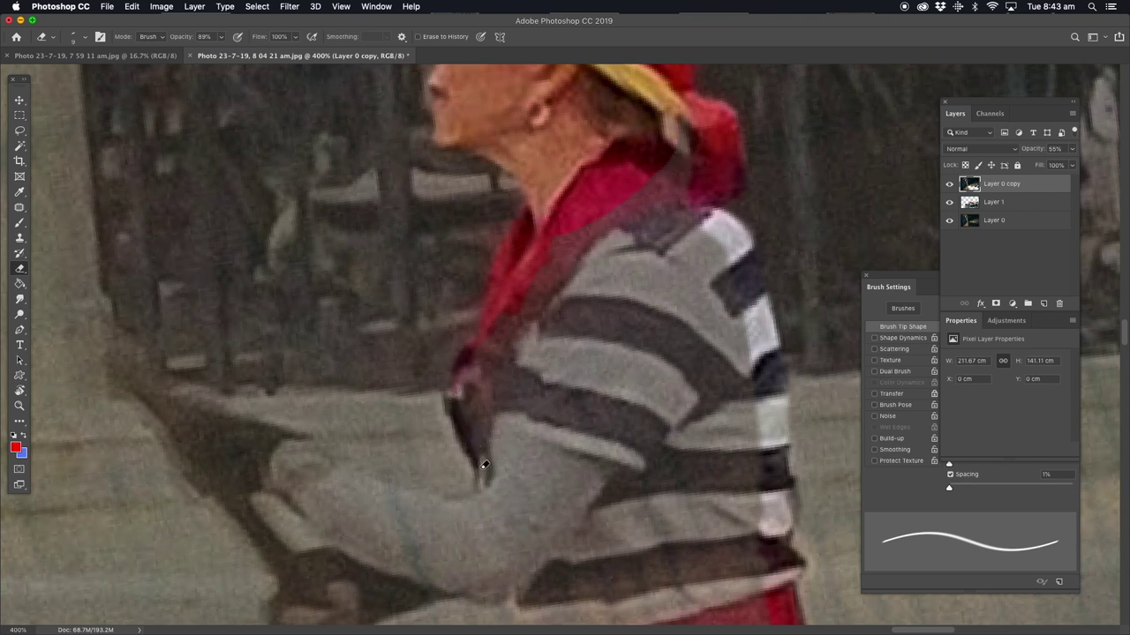
drag(484, 463, 513, 455)
- Lasso the neck and shoulder areas and delete the overlay inside each
click(20, 130)
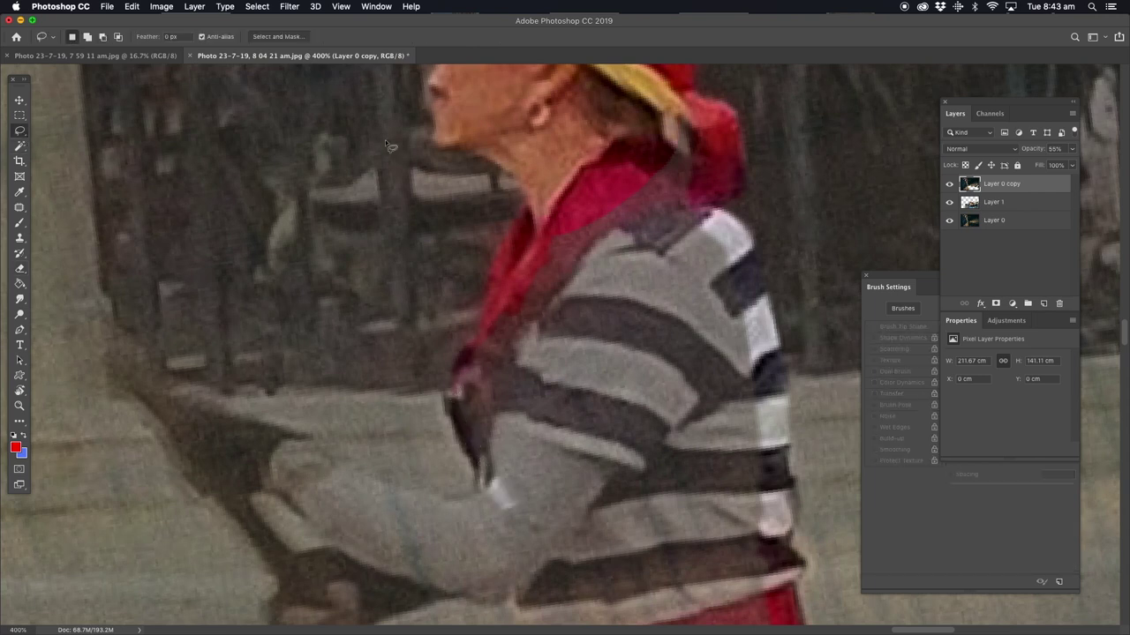
drag(676, 141, 716, 198)
drag(680, 106, 672, 133)
key(Delete)
key(ctrl+d)
drag(738, 240, 551, 236)
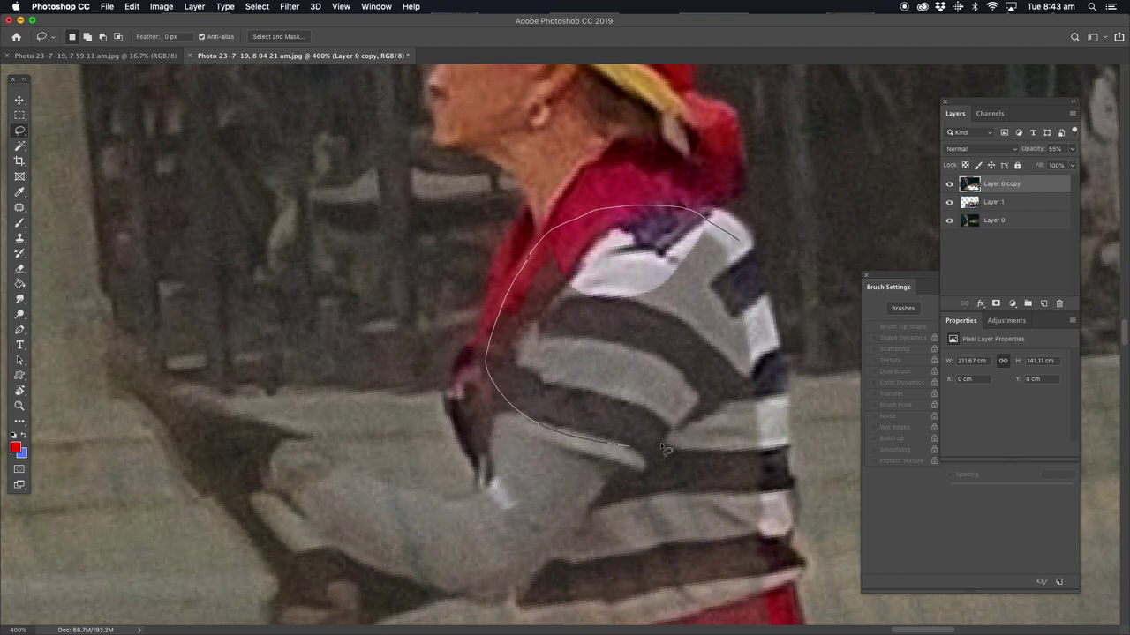
drag(504, 319, 762, 355)
key(Delete)
key(ctrl+d)
- Erase a streak of overlay on the sleeve
drag(510, 446, 506, 322)
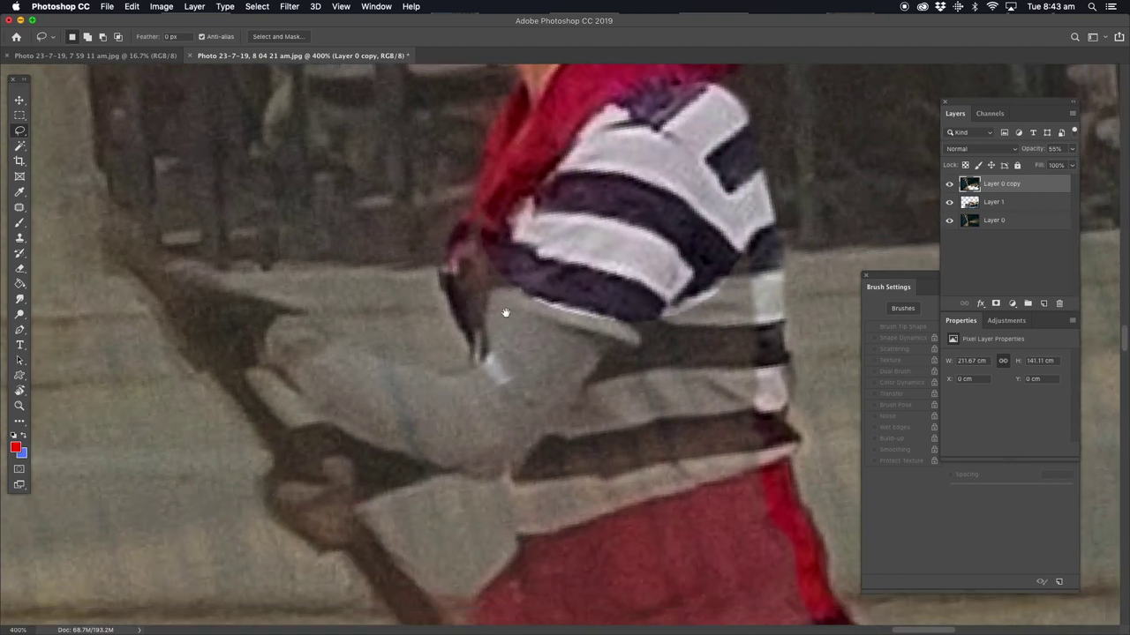
click(19, 270)
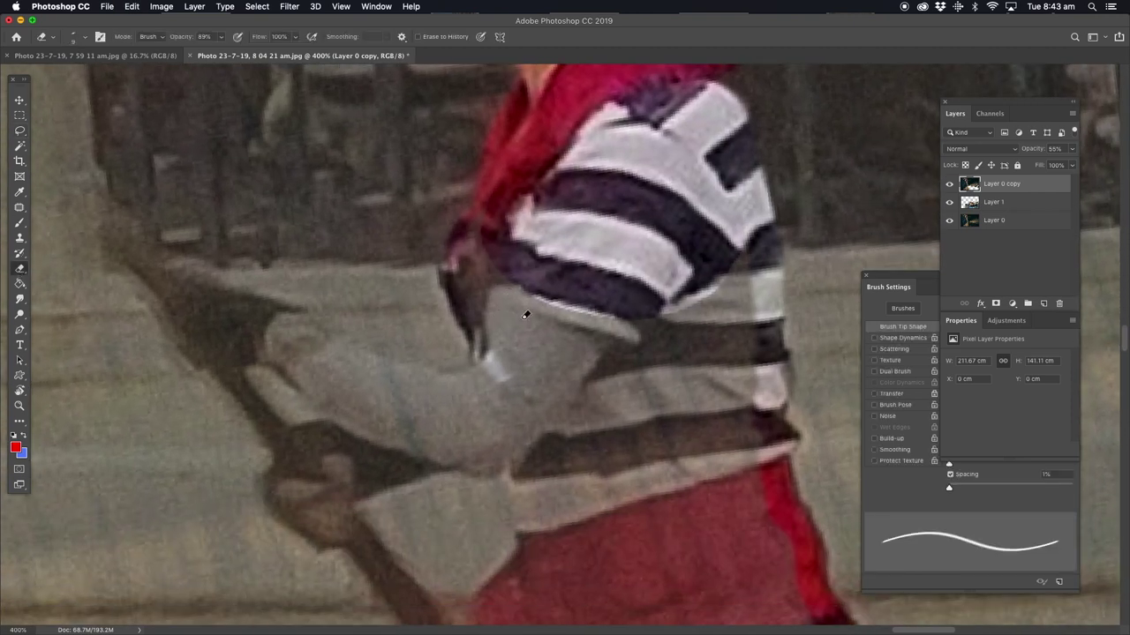
mouse_move(431, 378)
mouse_down()
mouse_move(466, 375)
mouse_move(494, 329)
mouse_up()
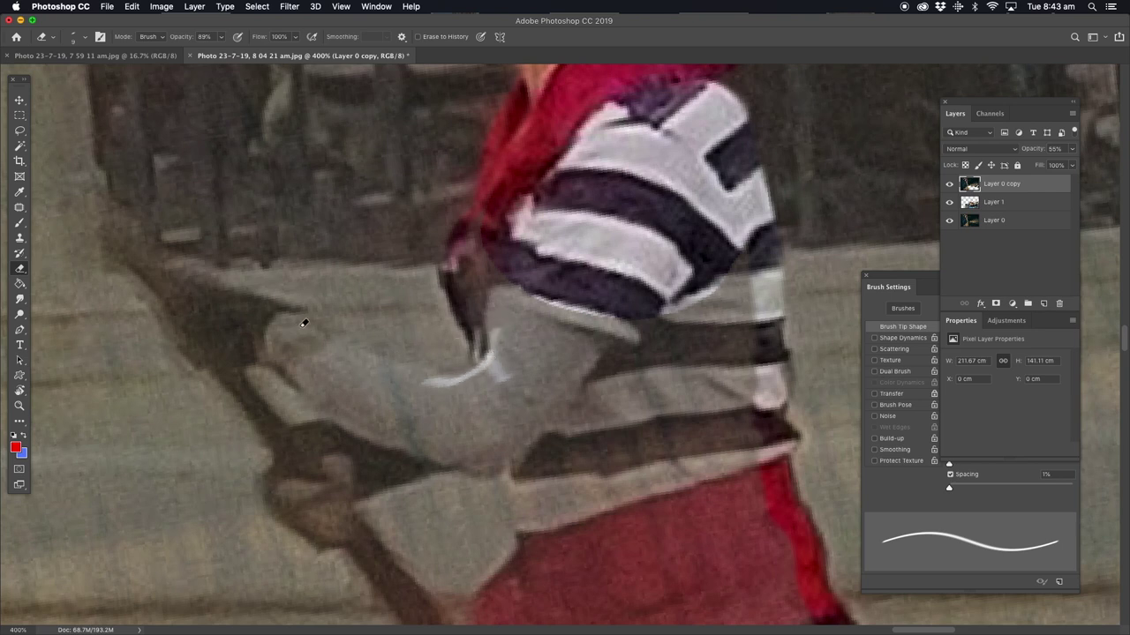
click(949, 184)
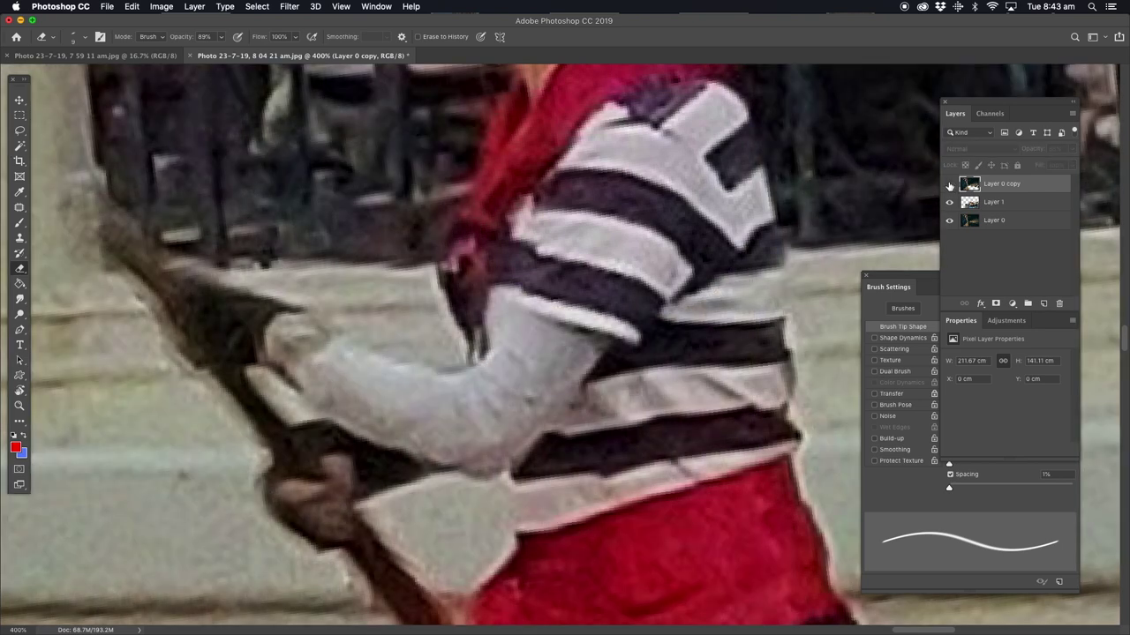
click(20, 405)
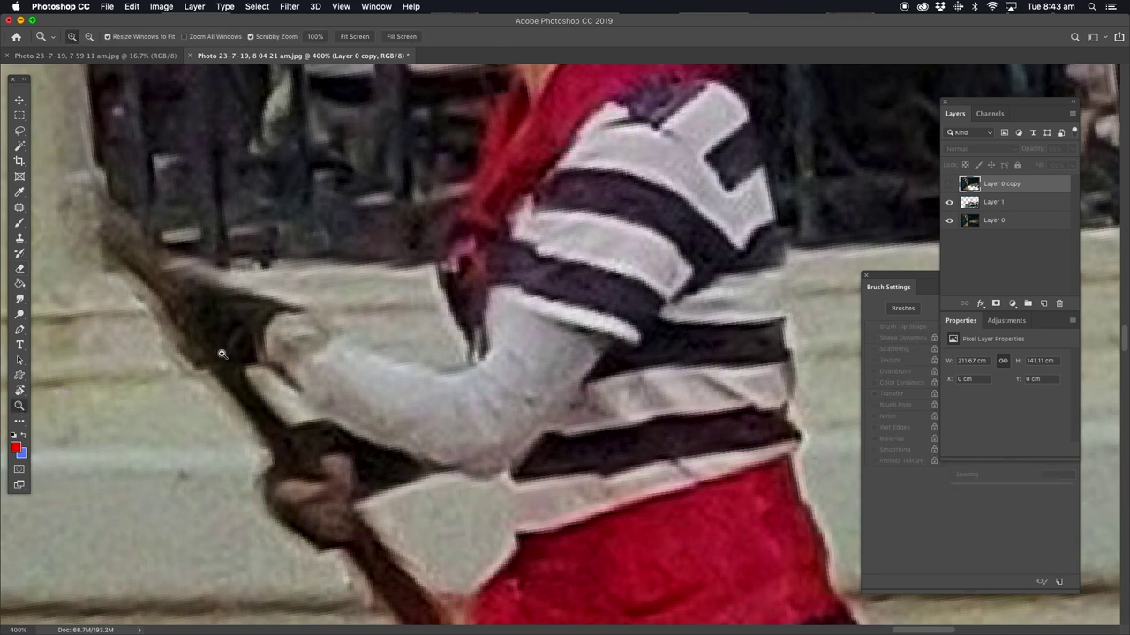
alt+click(477, 451)
alt+click(477, 450)
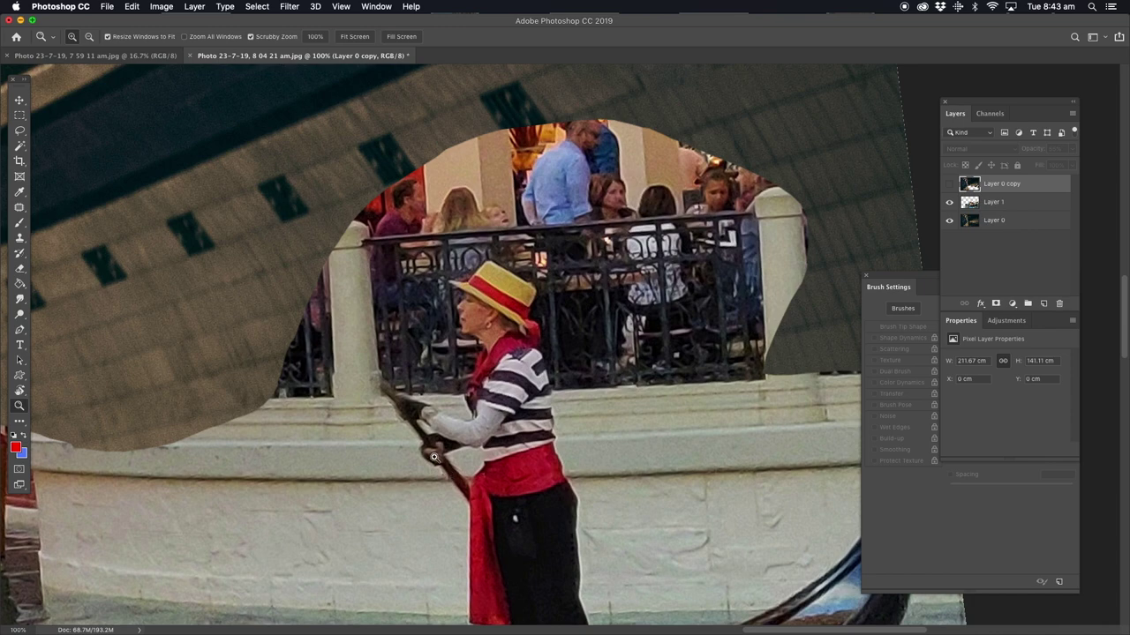
click(432, 459)
click(409, 390)
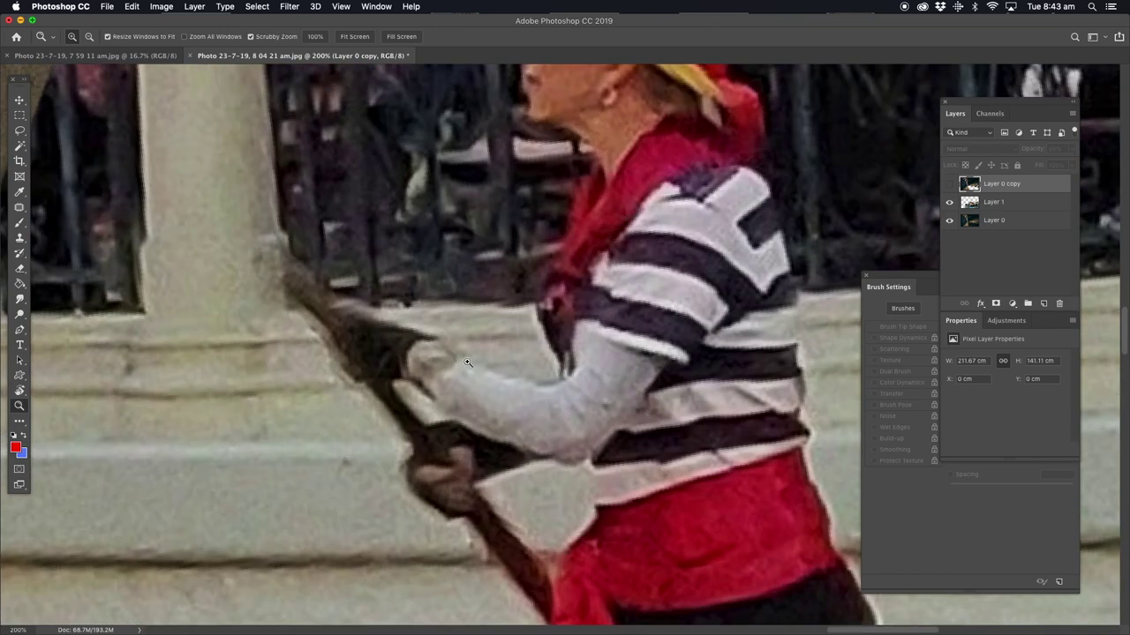
click(949, 184)
click(416, 355)
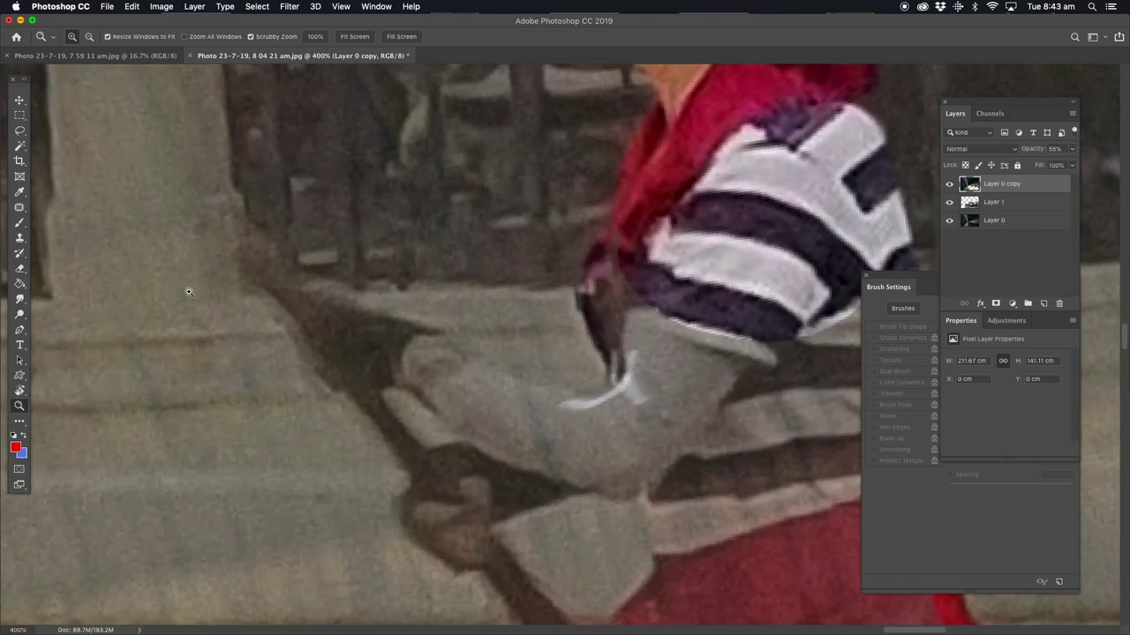
click(21, 269)
- Erase the overlay along the sleeve edge and the dark shadow near the hand
mouse_move(404, 339)
mouse_down()
mouse_move(577, 398)
mouse_move(408, 344)
mouse_up()
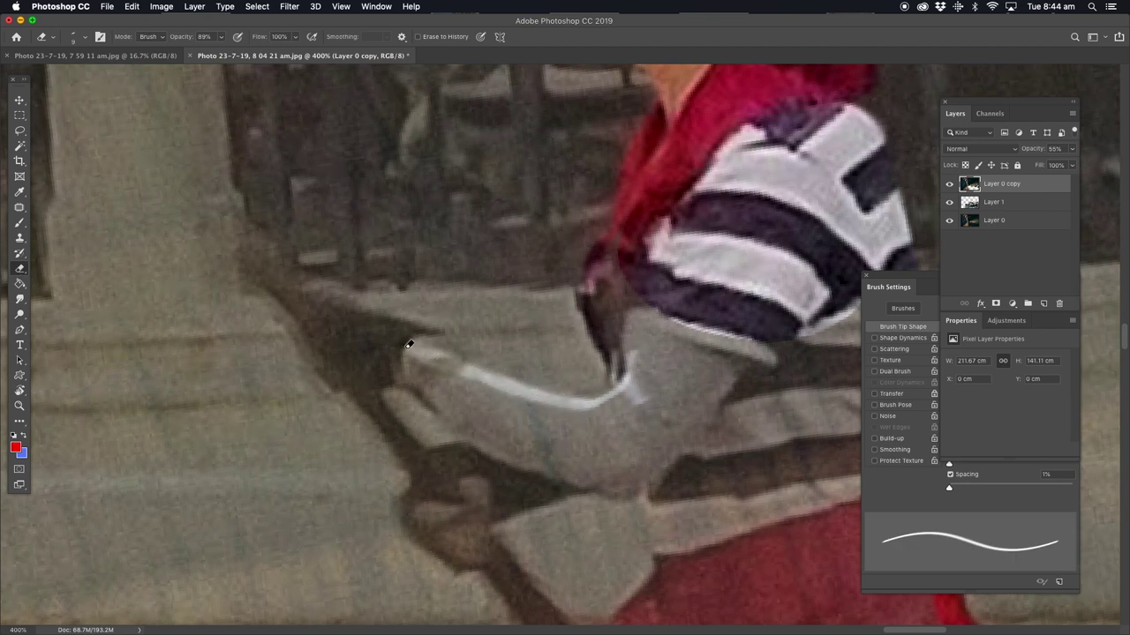
mouse_move(268, 243)
mouse_down()
mouse_move(310, 262)
mouse_move(465, 388)
mouse_move(373, 314)
mouse_up()
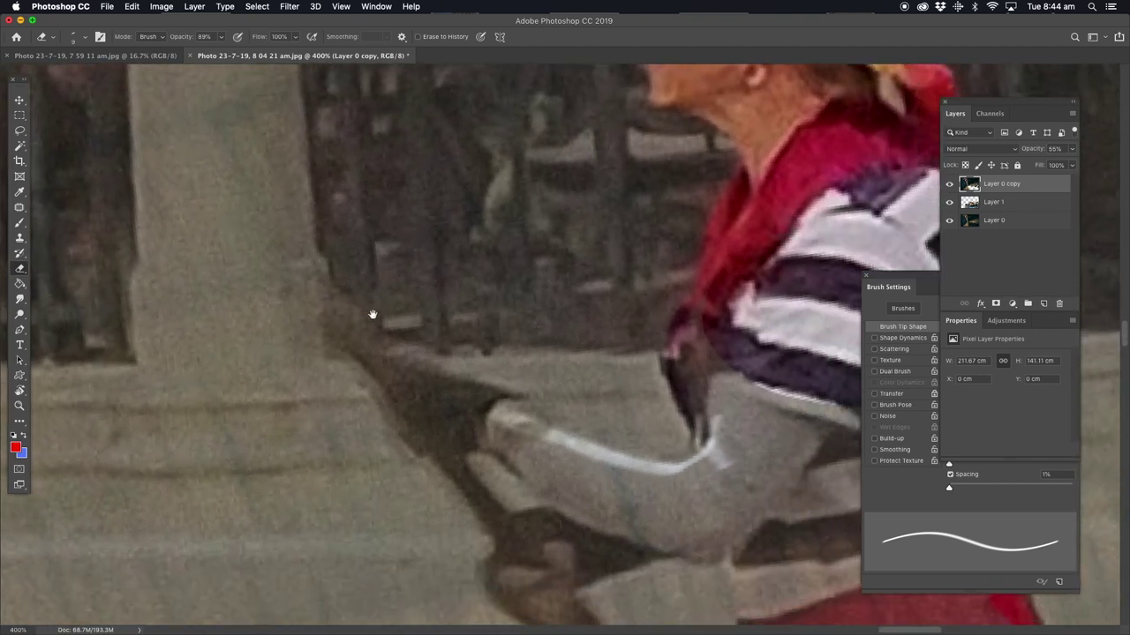
drag(379, 359, 505, 397)
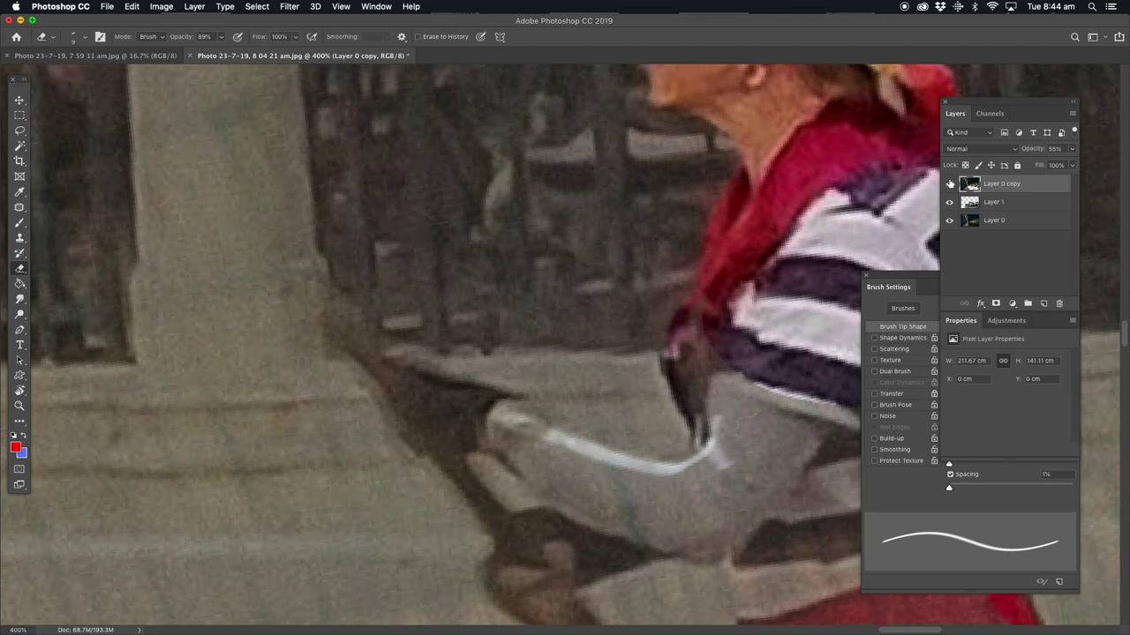
click(949, 184)
click(949, 184)
mouse_move(383, 370)
mouse_down()
mouse_move(419, 372)
mouse_move(393, 368)
mouse_up()
mouse_move(468, 398)
mouse_down()
mouse_move(449, 421)
mouse_move(395, 376)
mouse_move(464, 470)
mouse_move(411, 403)
mouse_move(479, 441)
mouse_move(475, 414)
mouse_up()
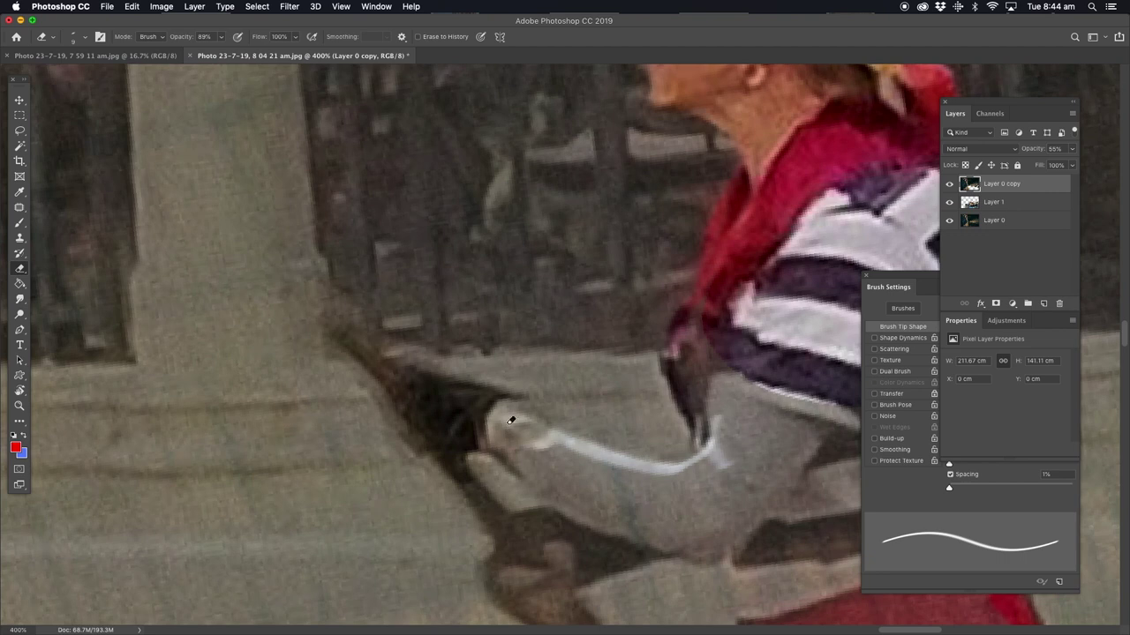
- Erase the overlay around the fingers and along the hand's lower edge
drag(533, 454, 336, 292)
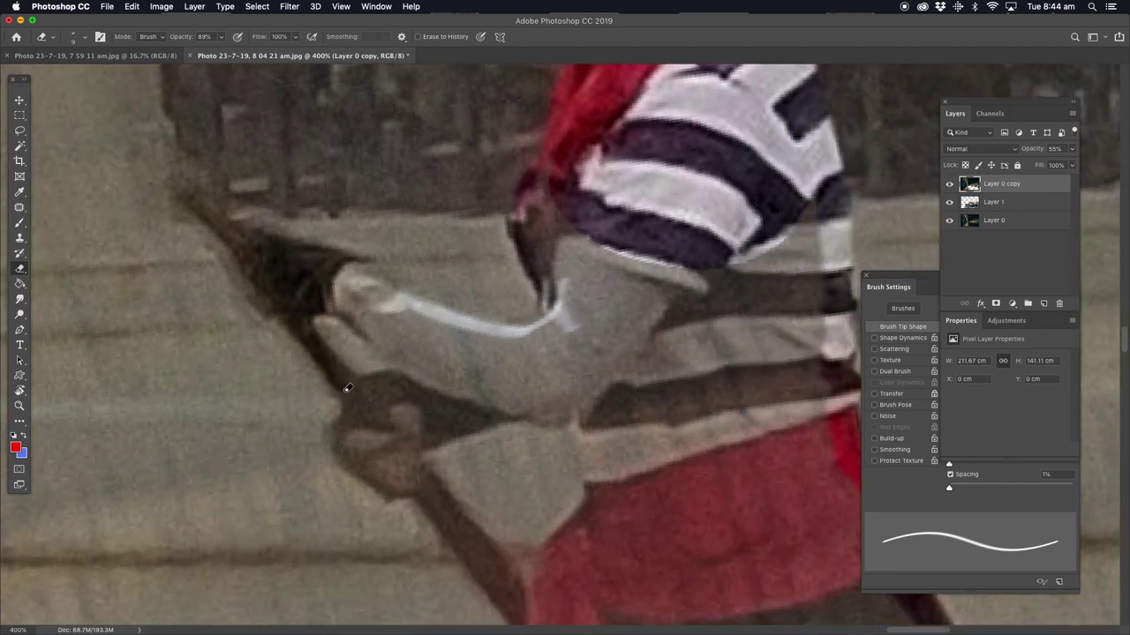
mouse_move(312, 321)
mouse_down()
mouse_move(359, 381)
mouse_move(414, 370)
mouse_up()
mouse_move(362, 324)
mouse_down()
mouse_move(403, 361)
mouse_move(520, 401)
mouse_up()
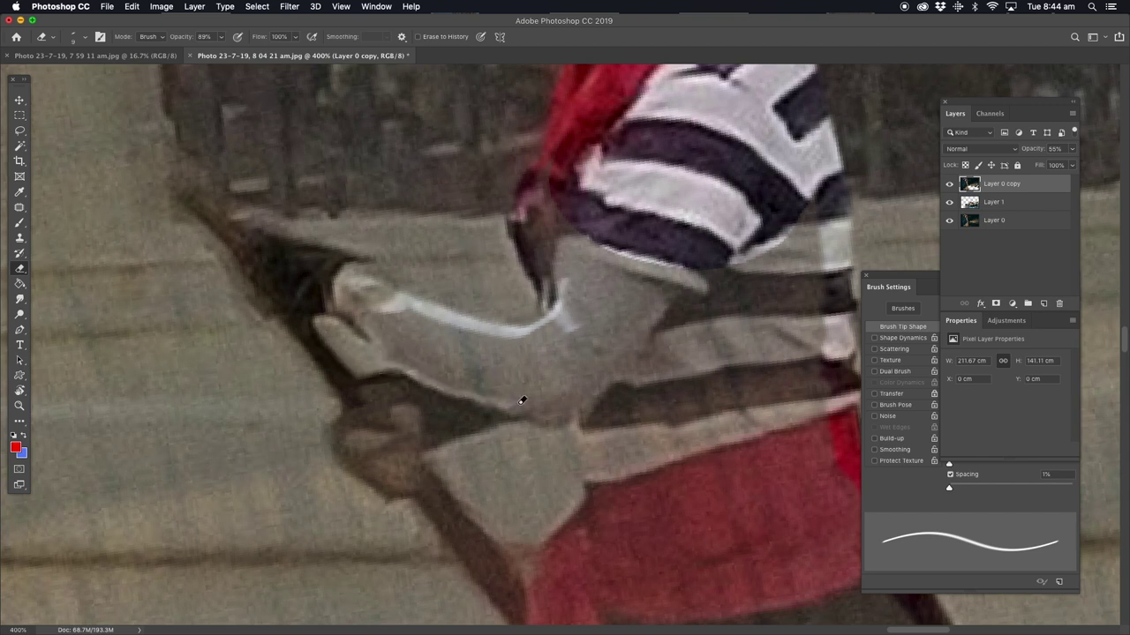
mouse_move(346, 452)
mouse_down()
mouse_move(397, 493)
mouse_move(424, 489)
mouse_move(378, 474)
mouse_move(354, 448)
mouse_move(365, 391)
mouse_move(467, 433)
mouse_move(597, 383)
mouse_move(504, 408)
mouse_up()
- Lasso the upper and lower arm and delete the overlay inside each outline
click(20, 131)
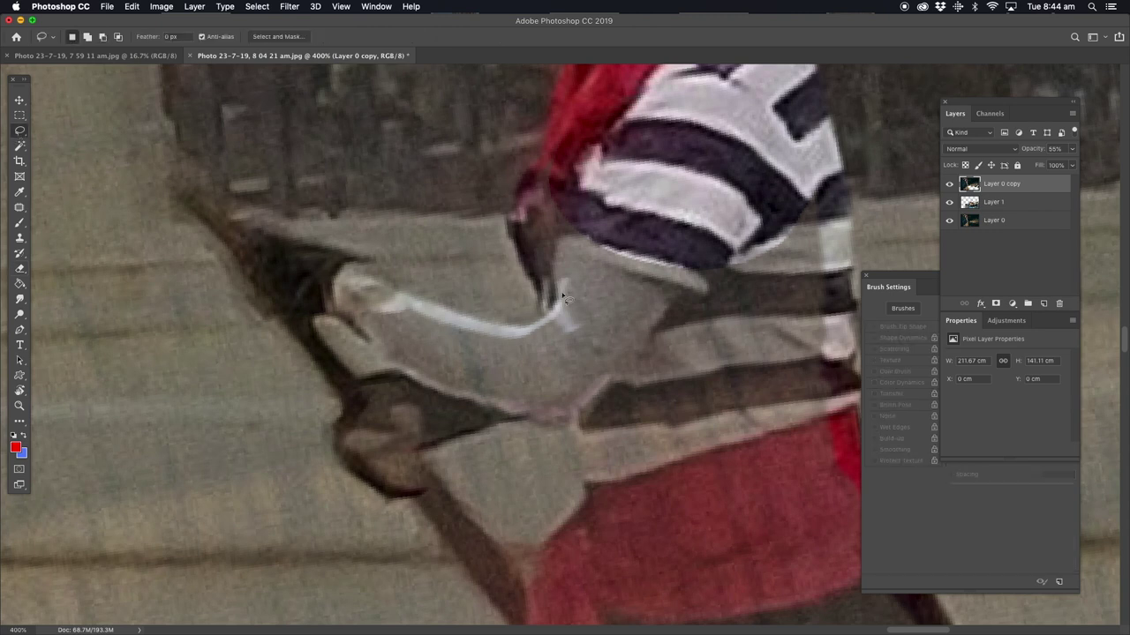
drag(558, 146, 536, 271)
drag(535, 272, 561, 147)
key(Delete)
key(ctrl+d)
mouse_move(345, 282)
mouse_down()
mouse_move(321, 343)
mouse_move(415, 311)
mouse_up()
key(Delete)
key(ctrl+d)
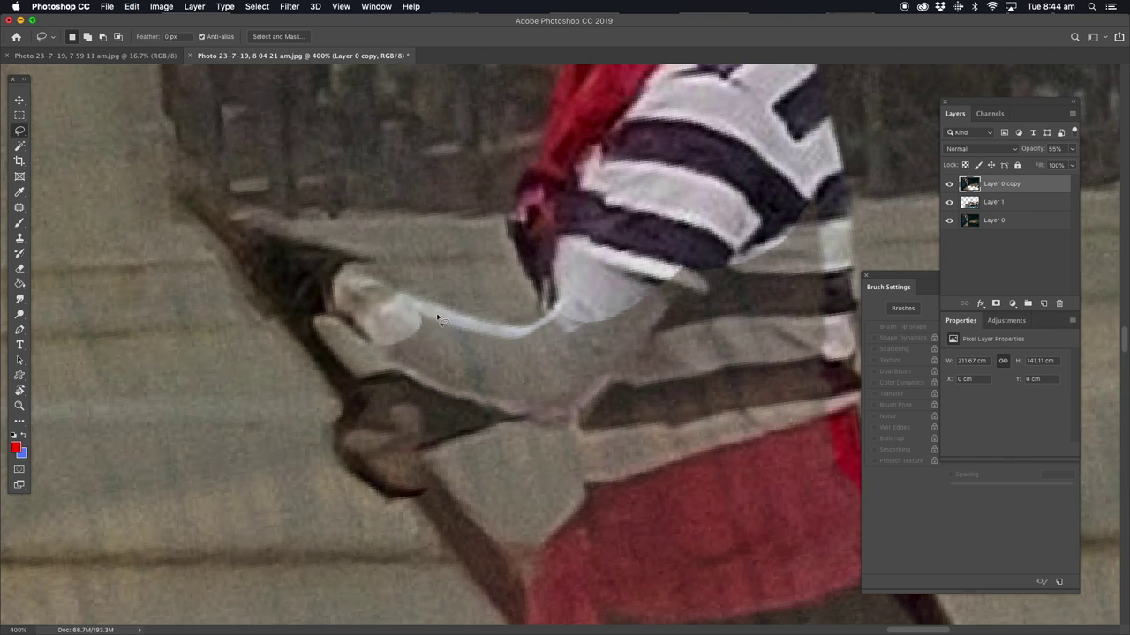
- Lasso and delete the overlay around the forearm shadow and the elbow
mouse_move(404, 373)
mouse_down()
mouse_move(356, 411)
mouse_move(346, 448)
mouse_move(399, 498)
mouse_move(426, 490)
mouse_move(419, 459)
mouse_move(529, 420)
mouse_move(571, 359)
mouse_move(580, 313)
mouse_up()
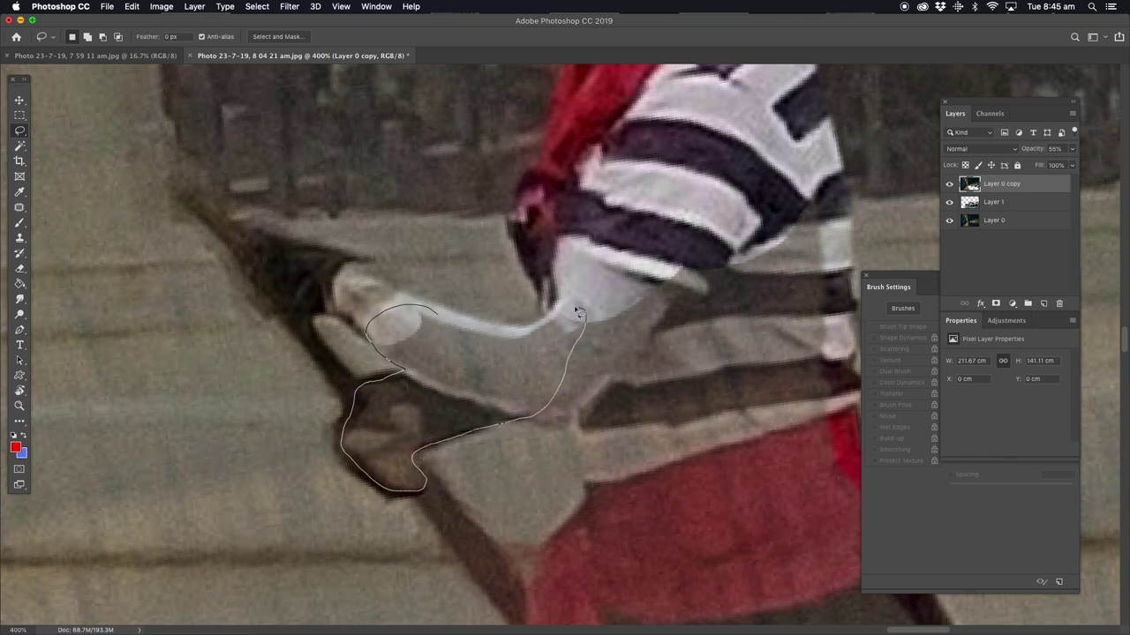
drag(491, 333, 491, 334)
key(Delete)
mouse_move(576, 309)
mouse_down()
mouse_move(516, 403)
mouse_move(574, 397)
mouse_move(715, 264)
mouse_up()
key(Delete)
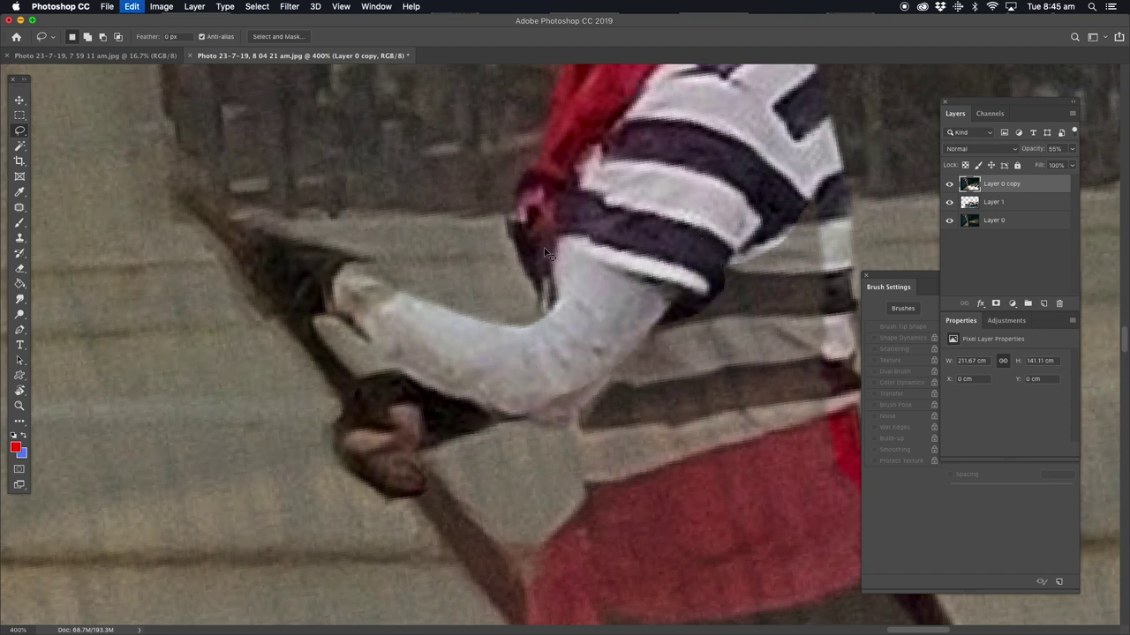
click(19, 270)
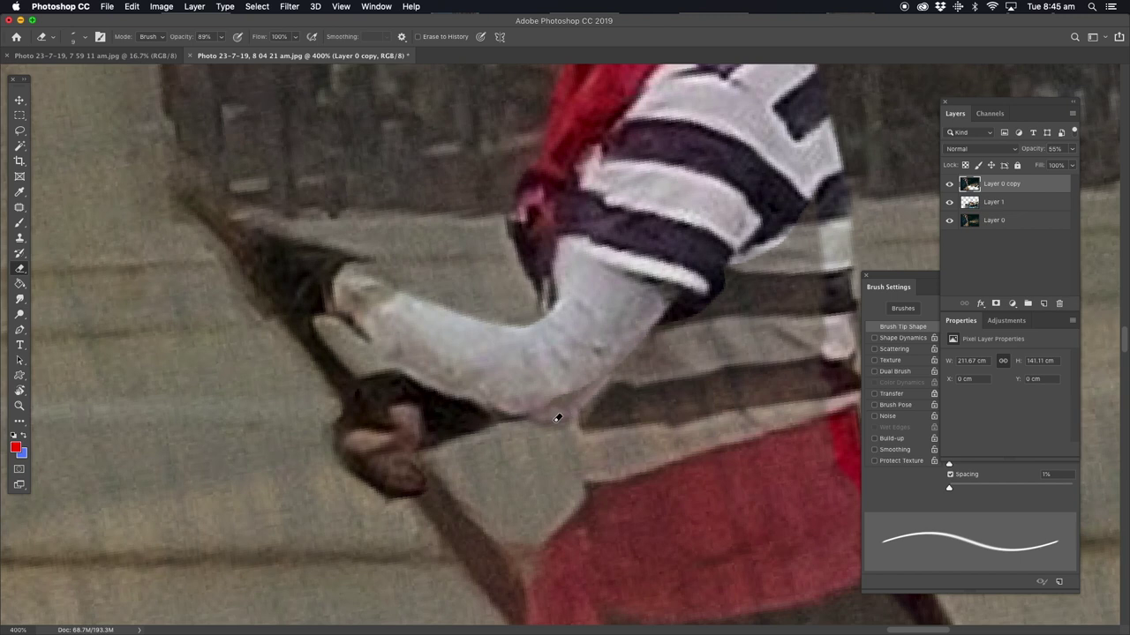
- Erase the overlay in the strip below the elbow
drag(529, 400, 574, 392)
mouse_move(594, 411)
mouse_down()
mouse_move(596, 472)
mouse_move(600, 463)
mouse_up()
drag(590, 419, 594, 499)
scroll(626, 411, down, 5)
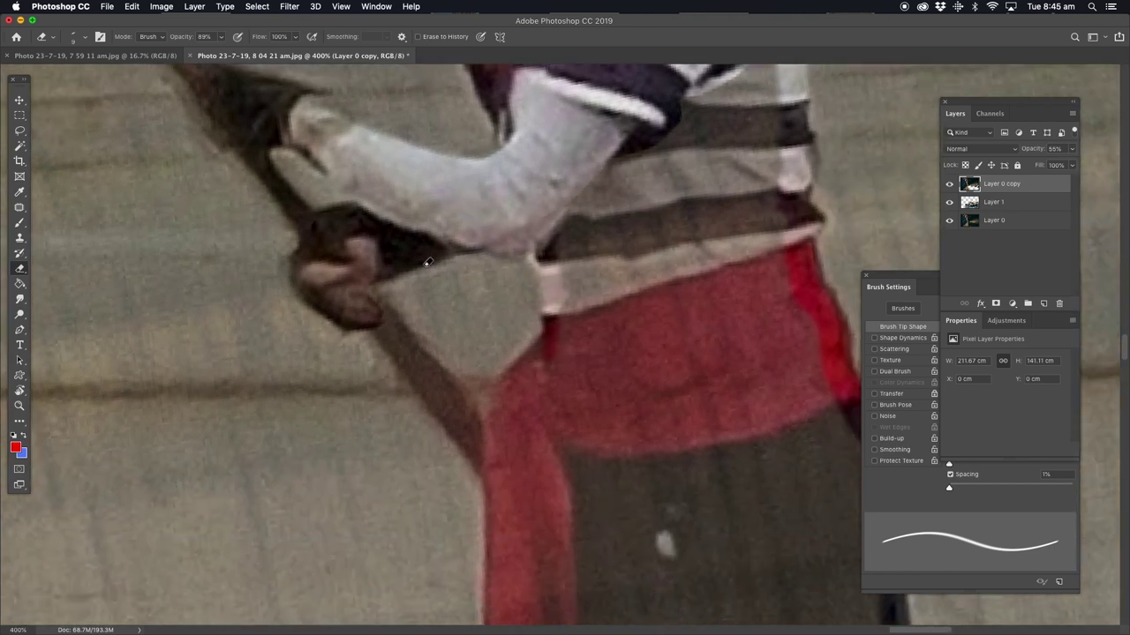
- Erase the overlay along the oar shaft and the red sash's left edge
drag(366, 279, 499, 439)
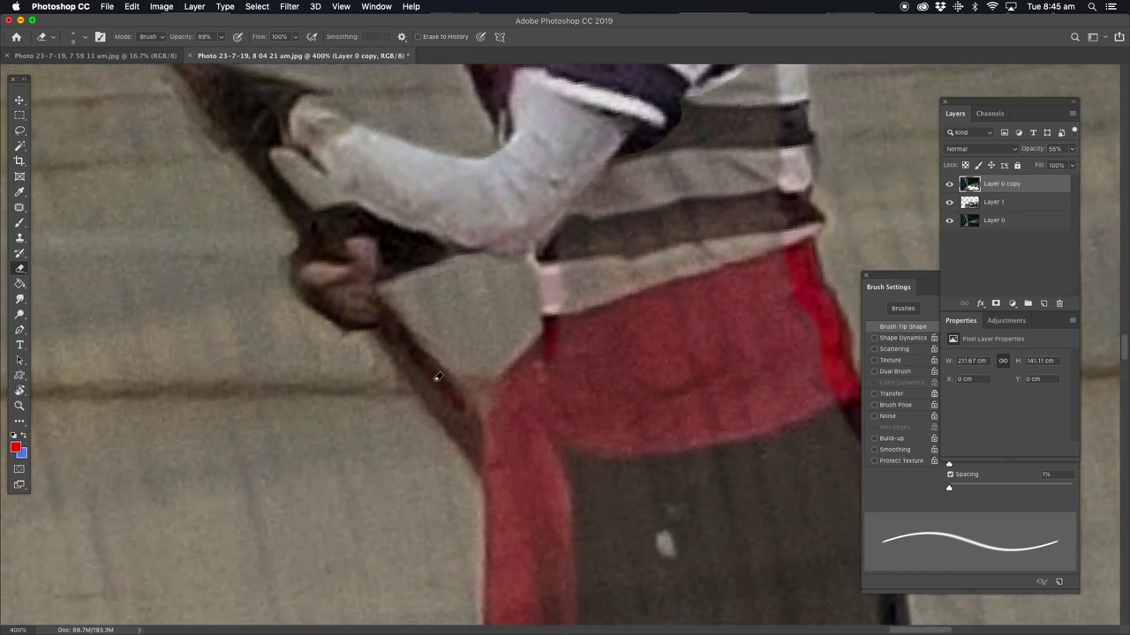
mouse_move(392, 333)
mouse_down()
mouse_move(386, 323)
mouse_move(502, 473)
mouse_up()
drag(466, 411, 412, 339)
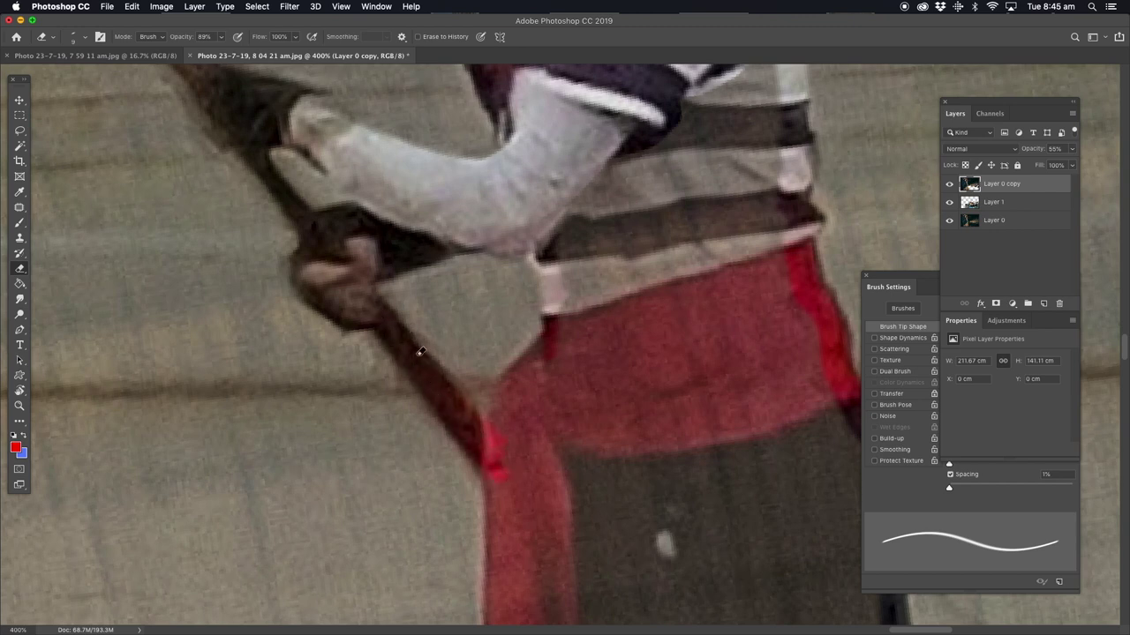
mouse_move(529, 359)
mouse_down()
mouse_move(562, 323)
mouse_move(548, 344)
mouse_up()
mouse_move(490, 438)
mouse_down()
mouse_move(461, 436)
mouse_move(285, 497)
mouse_move(300, 390)
mouse_up()
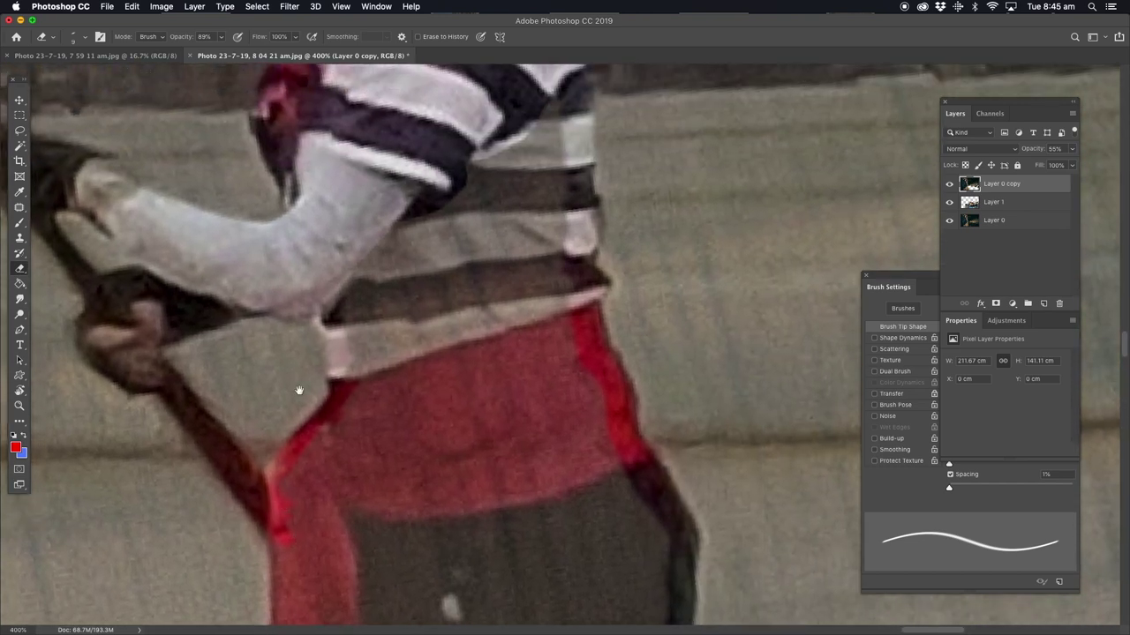
click(19, 131)
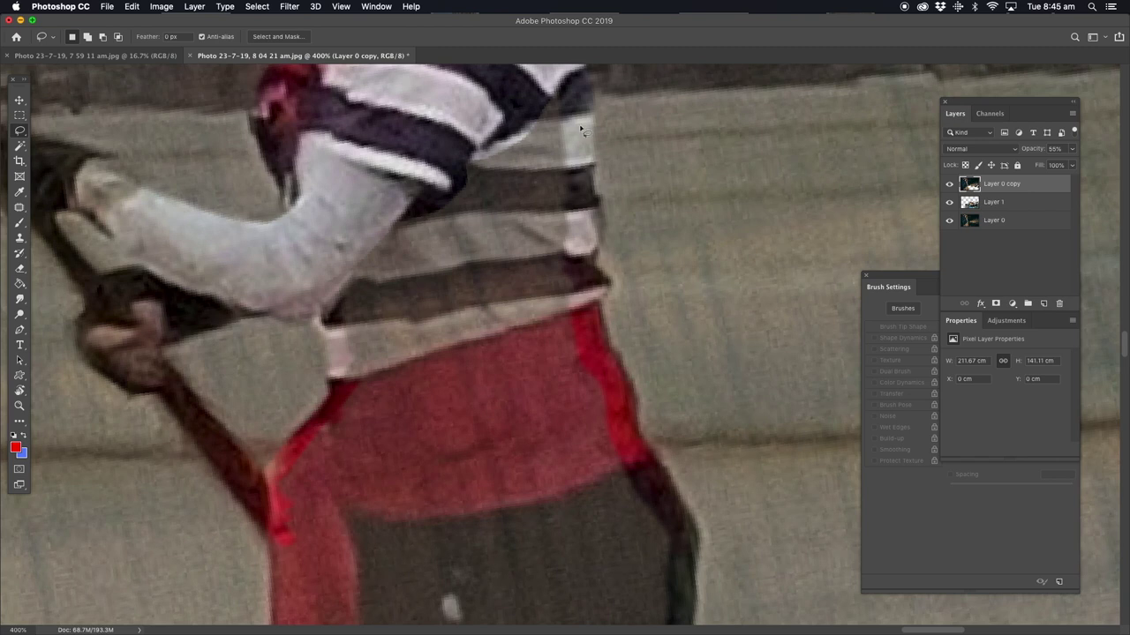
- Lasso the shirt, red sash and waistband and delete the overlay there
mouse_move(571, 106)
mouse_down()
mouse_move(554, 372)
mouse_move(588, 359)
mouse_up()
key(Delete)
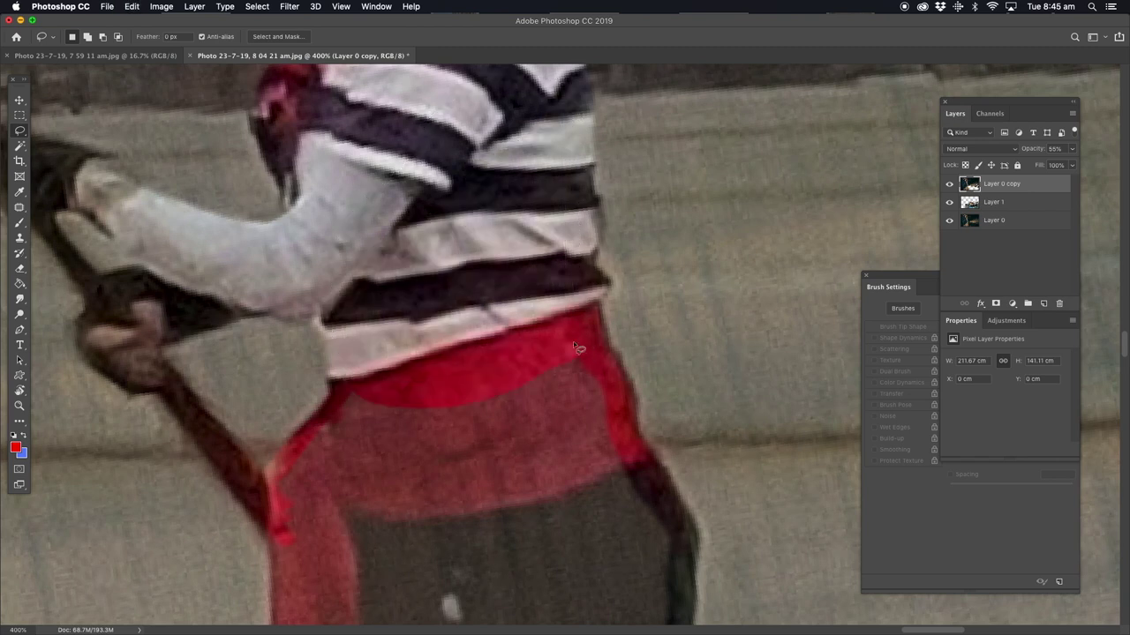
scroll(471, 336, down, 2)
drag(471, 317, 472, 206)
drag(593, 177, 654, 319)
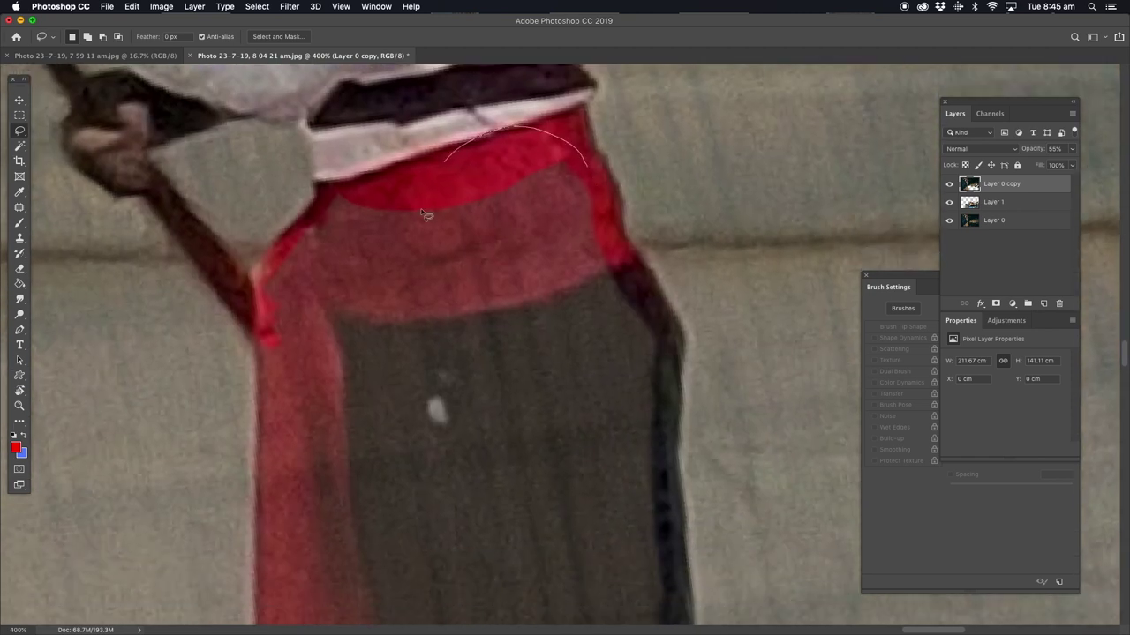
key(Delete)
key(super+d)
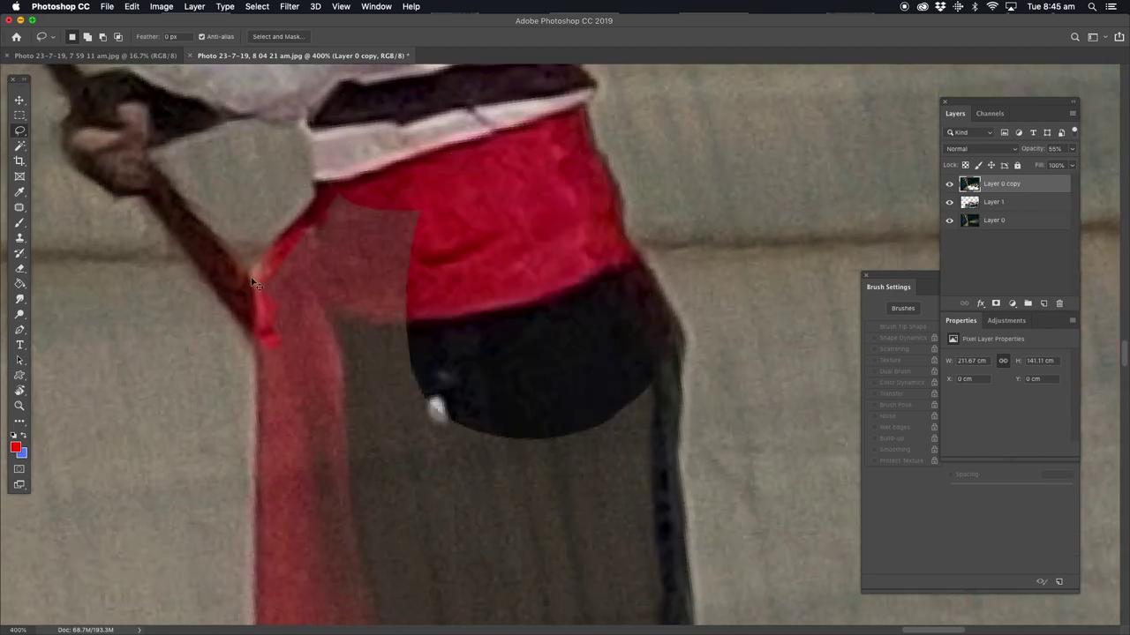
- Erase the overlay along the red sash's left and bottom edges
click(19, 268)
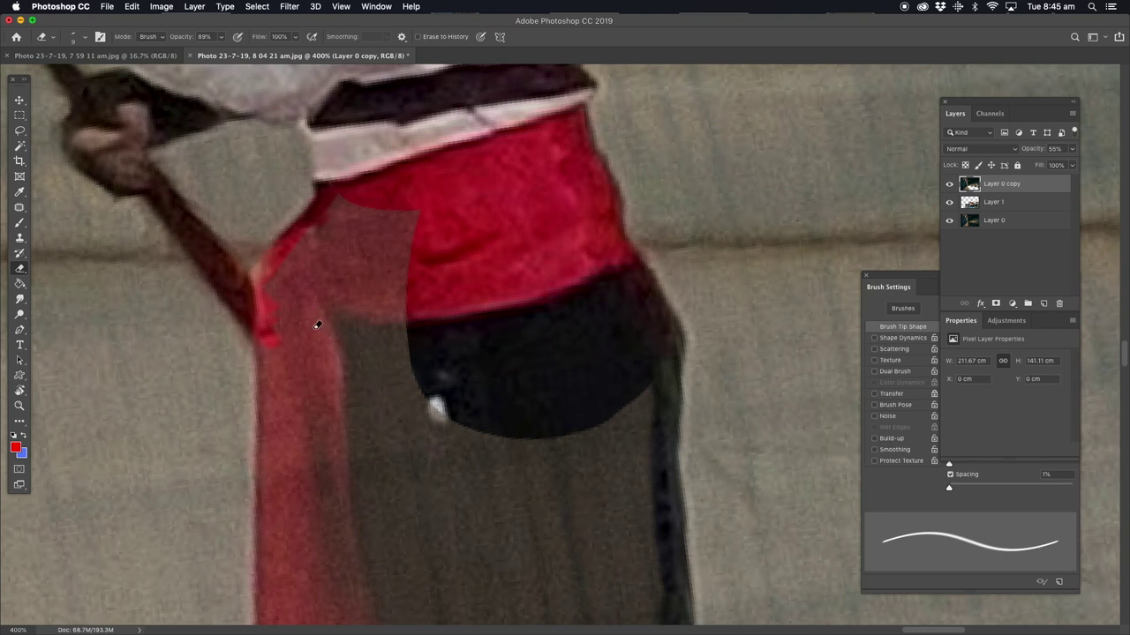
drag(266, 344, 265, 529)
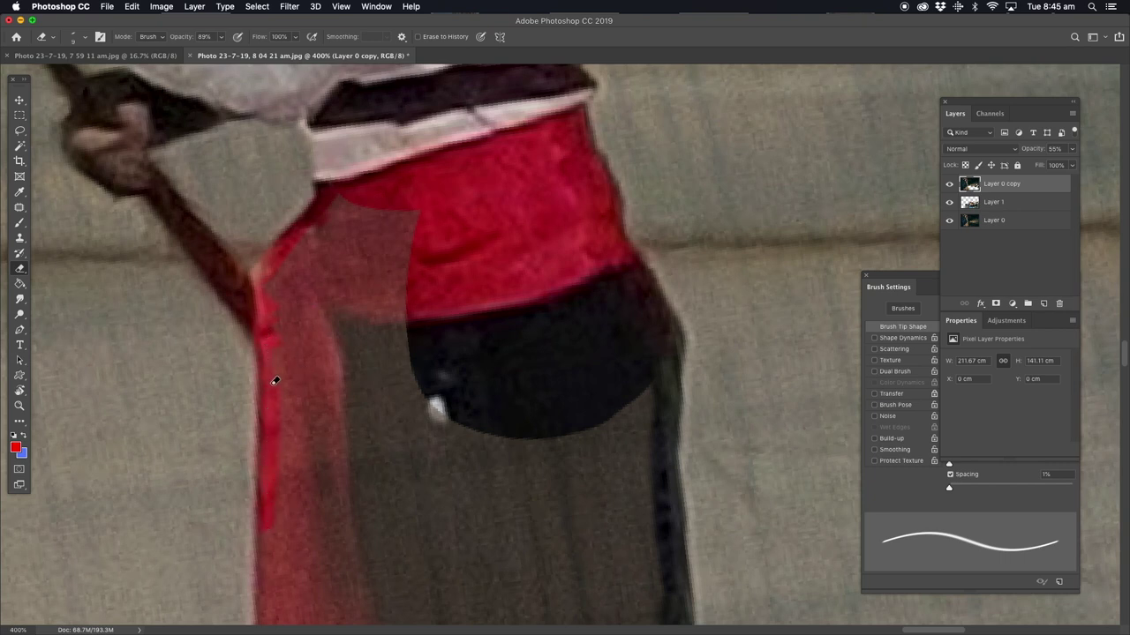
drag(315, 259, 356, 188)
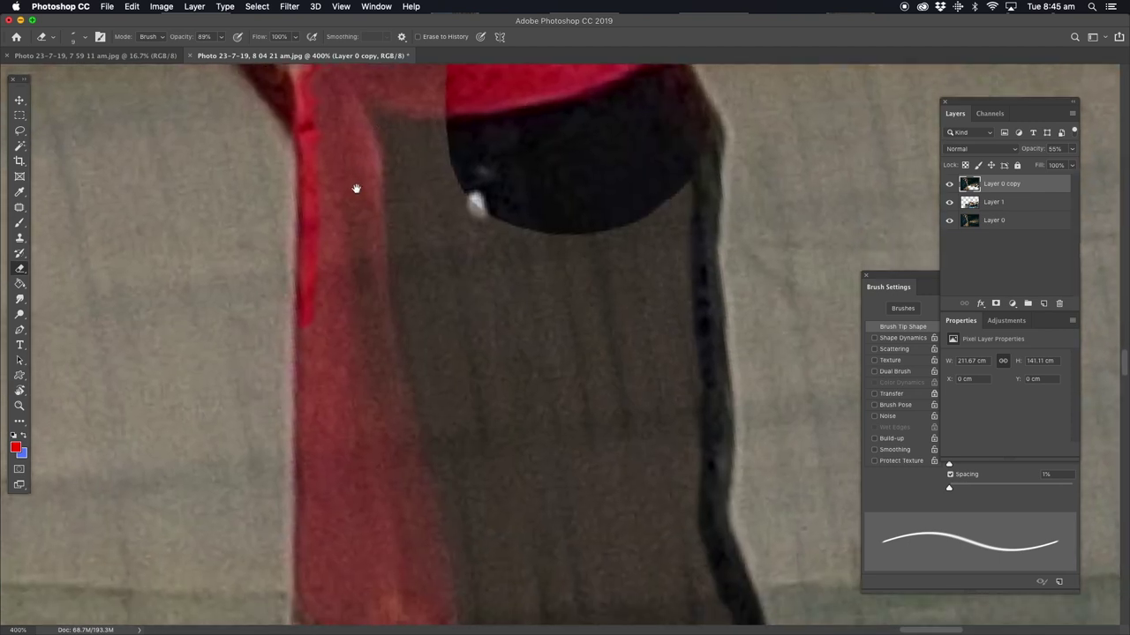
drag(307, 332, 303, 560)
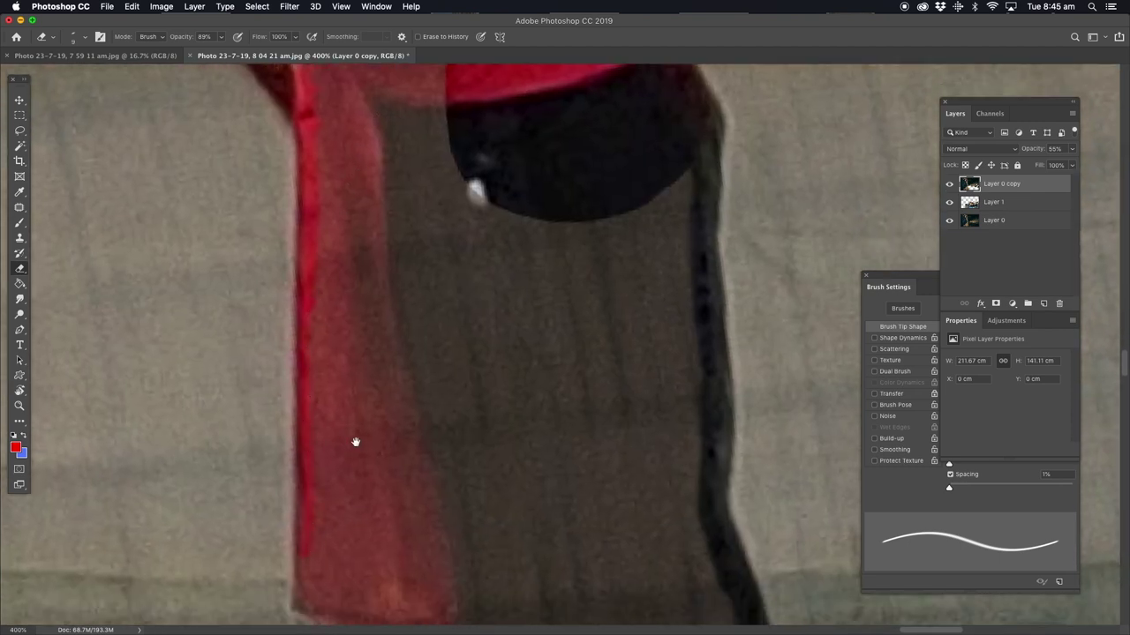
drag(356, 444, 355, 200)
mouse_move(300, 225)
mouse_down()
mouse_move(306, 295)
mouse_move(348, 300)
mouse_up()
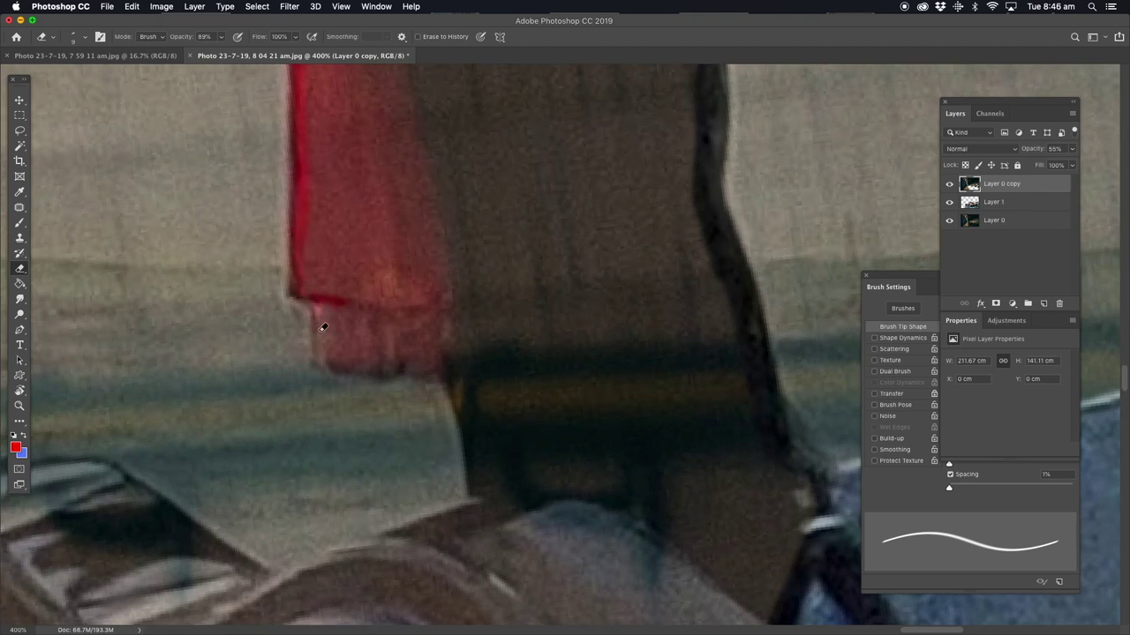
drag(326, 360, 438, 365)
- Lasso and delete the remaining overlay patches at the sash's bottom end
key(l)
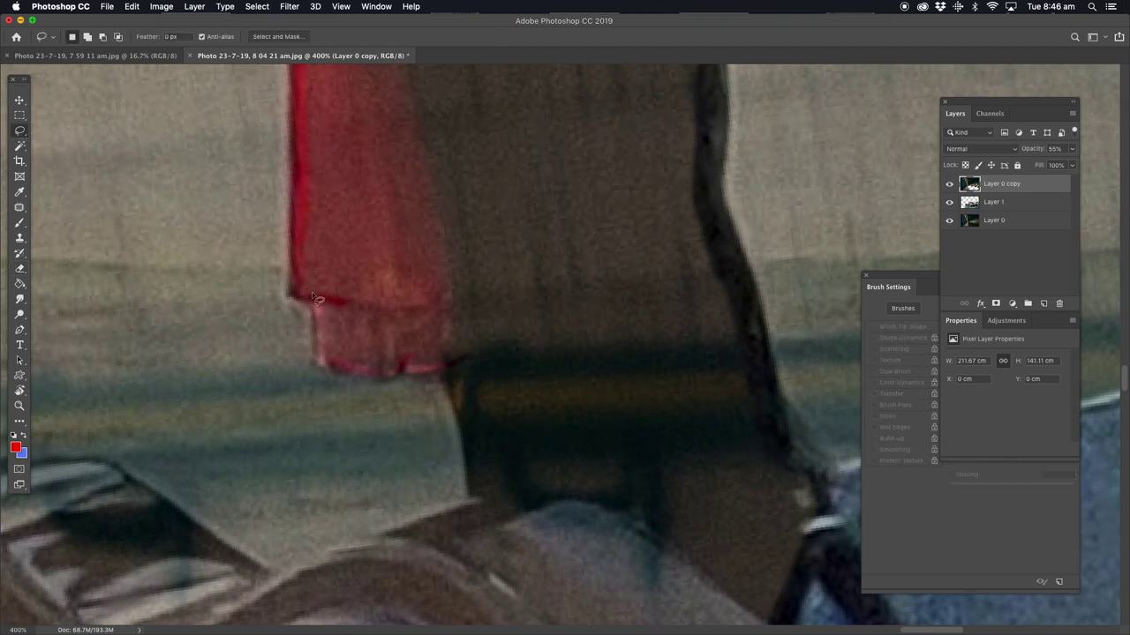
mouse_move(298, 255)
mouse_down()
mouse_move(323, 304)
mouse_move(300, 256)
mouse_move(325, 366)
mouse_up()
key(Delete)
key(ctrl+d)
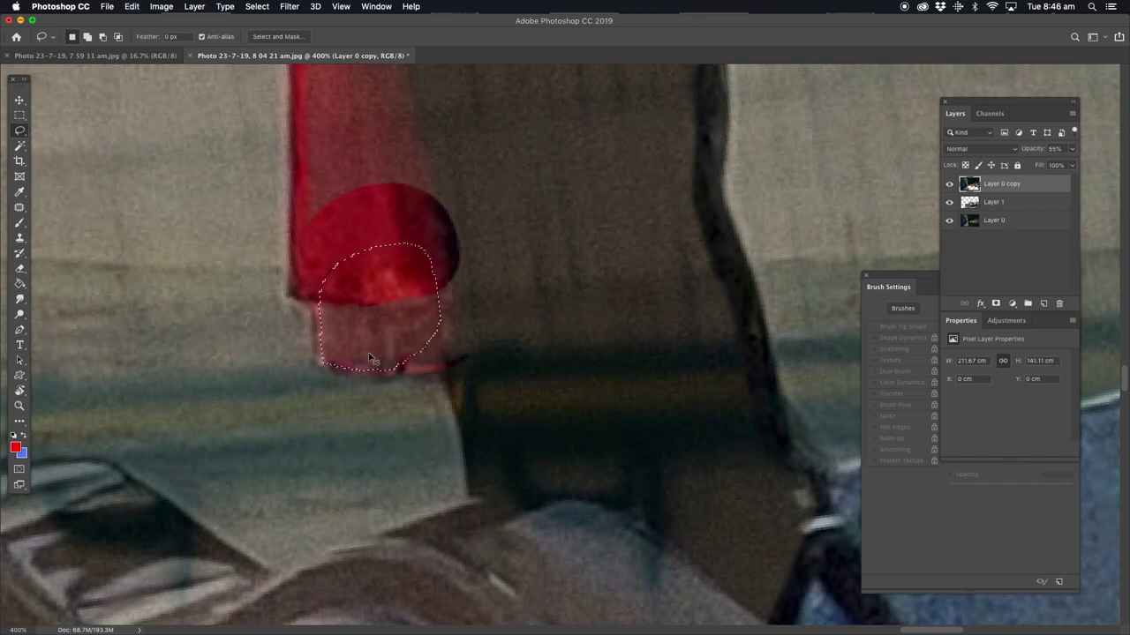
key(Delete)
key(ctrl+d)
mouse_move(417, 369)
mouse_down()
mouse_move(529, 277)
mouse_move(492, 365)
mouse_move(482, 364)
mouse_up()
key(Delete)
key(ctrl+d)
- Lasso and delete the overlay on the upper trousers below the waistband
mouse_move(482, 202)
mouse_down()
mouse_move(425, 470)
mouse_move(434, 485)
mouse_up()
scroll(472, 315, up, 1)
scroll(454, 293, up, 5)
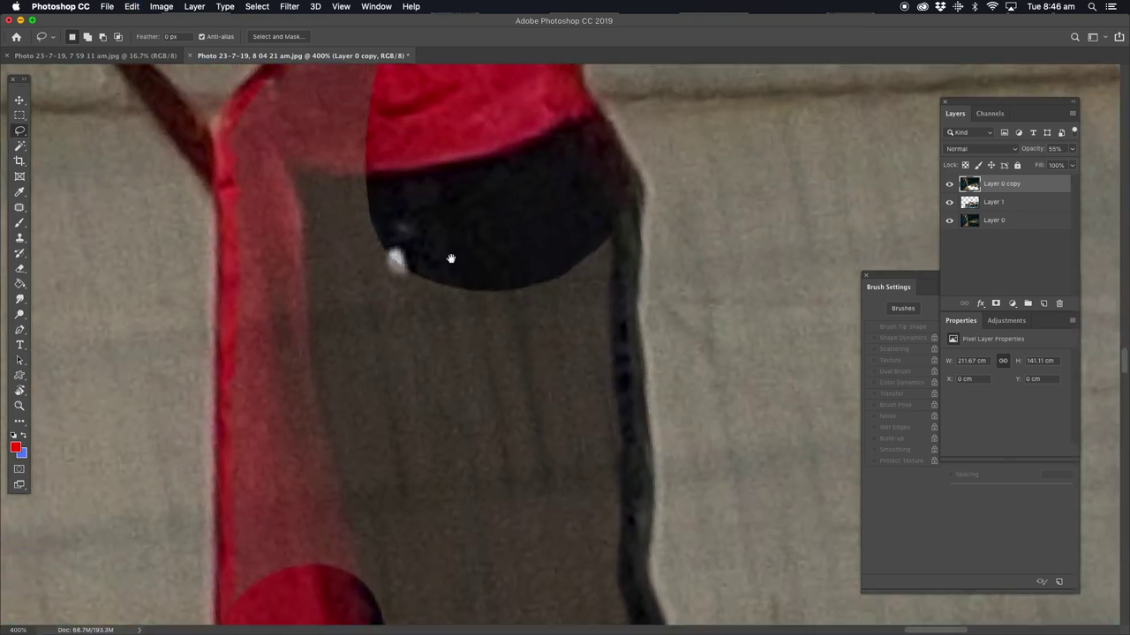
scroll(416, 260, up, 2)
scroll(426, 168, up, 3)
mouse_move(422, 161)
mouse_down()
mouse_move(201, 158)
mouse_move(216, 344)
mouse_move(477, 316)
mouse_up()
key(Delete)
scroll(404, 290, down, 8)
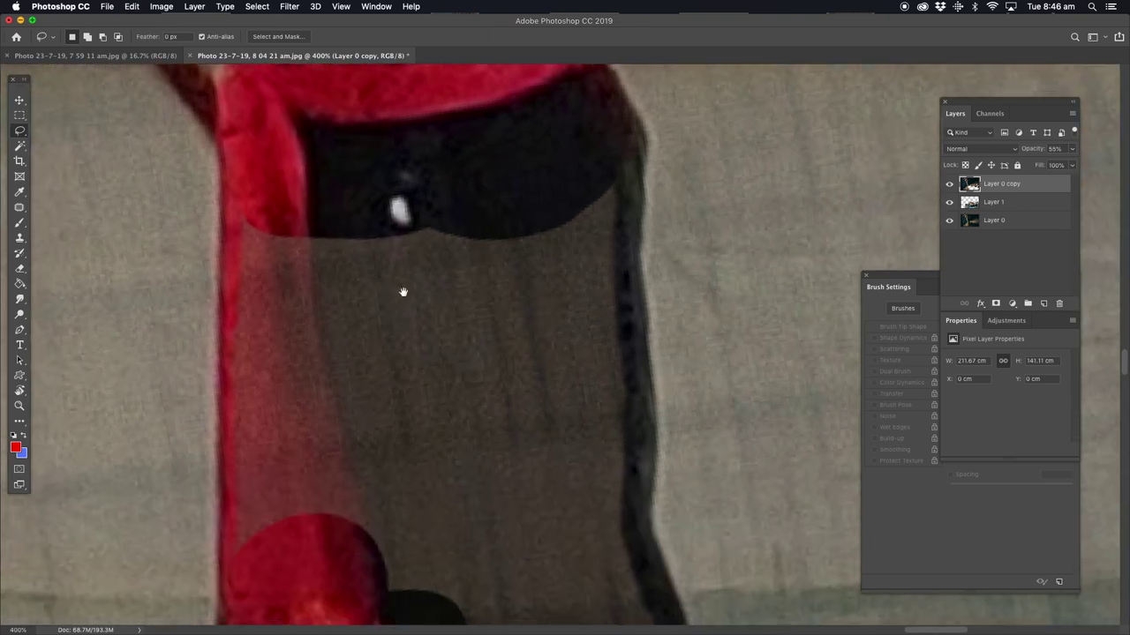
mouse_move(628, 138)
mouse_down()
mouse_move(363, 129)
mouse_move(251, 161)
mouse_move(226, 388)
mouse_up()
mouse_move(228, 485)
mouse_down()
mouse_move(424, 551)
mouse_move(630, 453)
mouse_move(627, 444)
mouse_up()
key(Delete)
key(ctrl+d)
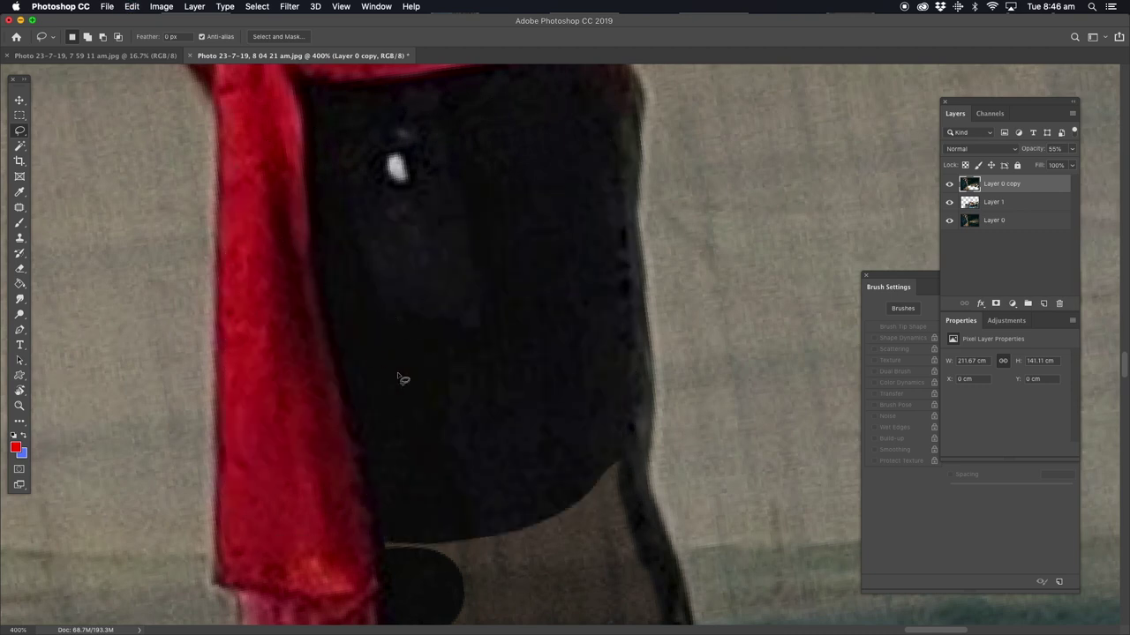
- Lasso and delete the overlay down the trouser leg's dark edge
scroll(402, 380, down, 5)
scroll(414, 308, down, 5)
mouse_move(523, 129)
mouse_down()
mouse_move(604, 386)
mouse_move(643, 454)
mouse_move(481, 540)
mouse_move(349, 314)
mouse_move(258, 229)
mouse_move(370, 189)
mouse_up()
key(Delete)
key(cmd+d)
scroll(330, 415, down, 2)
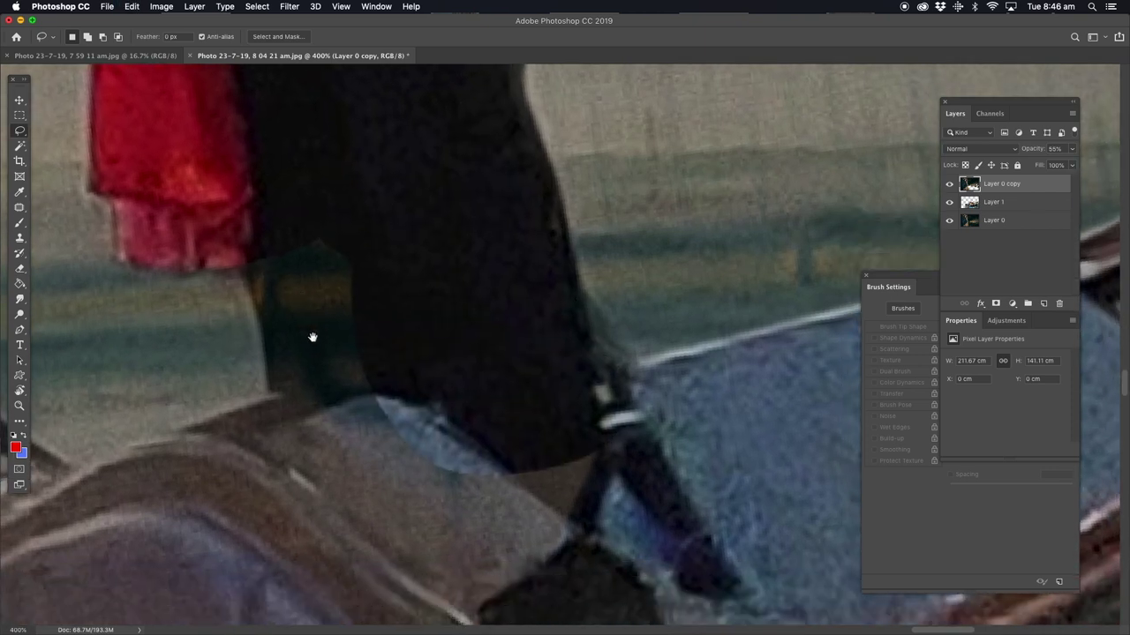
- Erase the light fringe along the lower trouser leg and select the dark patch beside it
click(19, 269)
drag(262, 277, 275, 313)
mouse_move(280, 354)
mouse_down()
mouse_move(277, 373)
mouse_move(299, 393)
mouse_up()
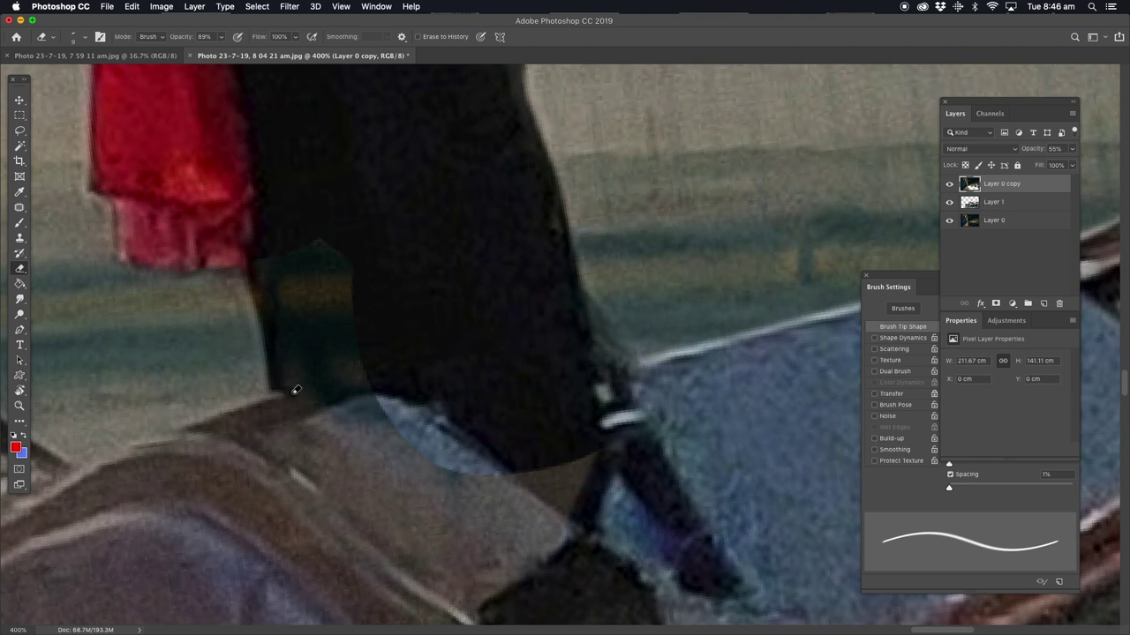
click(19, 130)
mouse_move(254, 275)
mouse_down()
mouse_move(403, 270)
mouse_move(308, 391)
mouse_move(277, 385)
mouse_move(255, 291)
mouse_up()
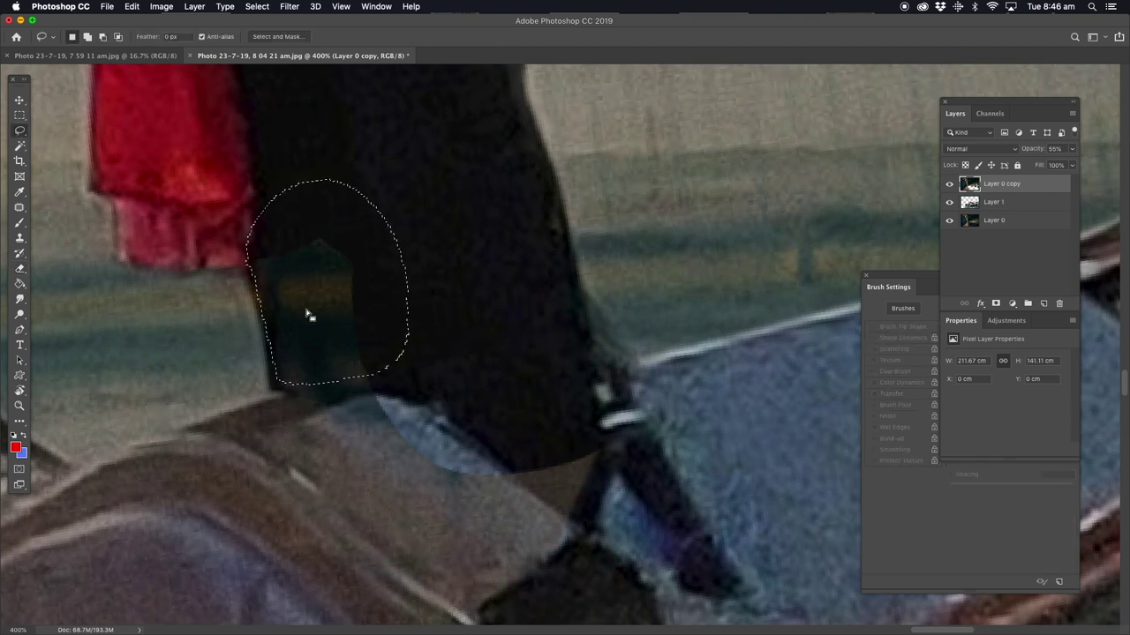
- Pan along and zoom out to bring the gondola seat into view
mouse_move(166, 375)
mouse_down()
mouse_move(454, 277)
mouse_move(443, 273)
mouse_up()
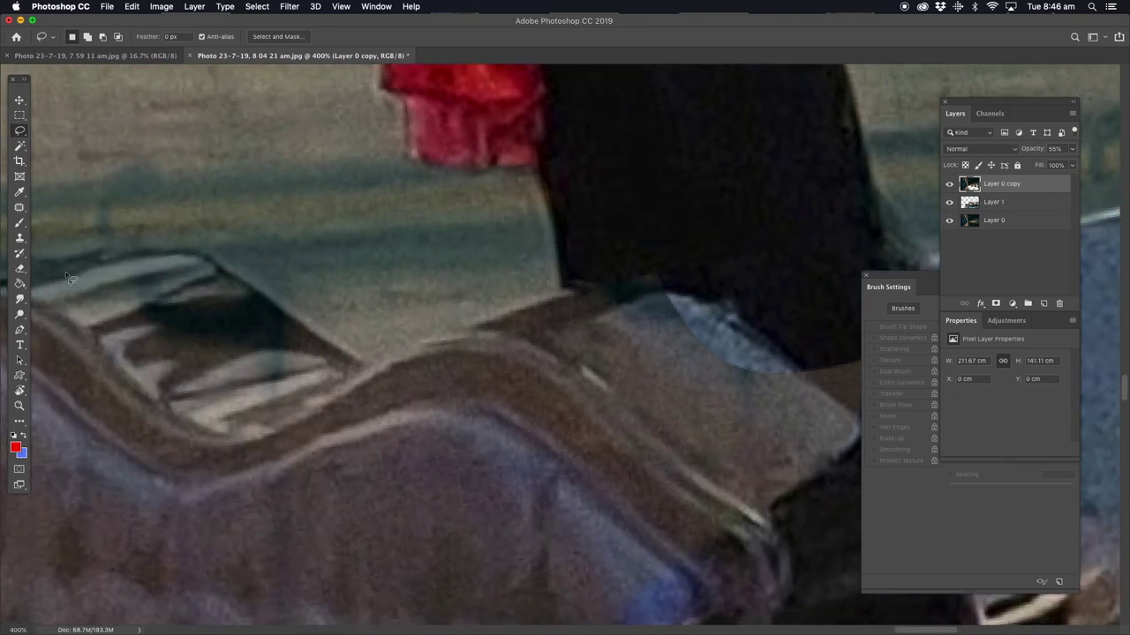
click(19, 268)
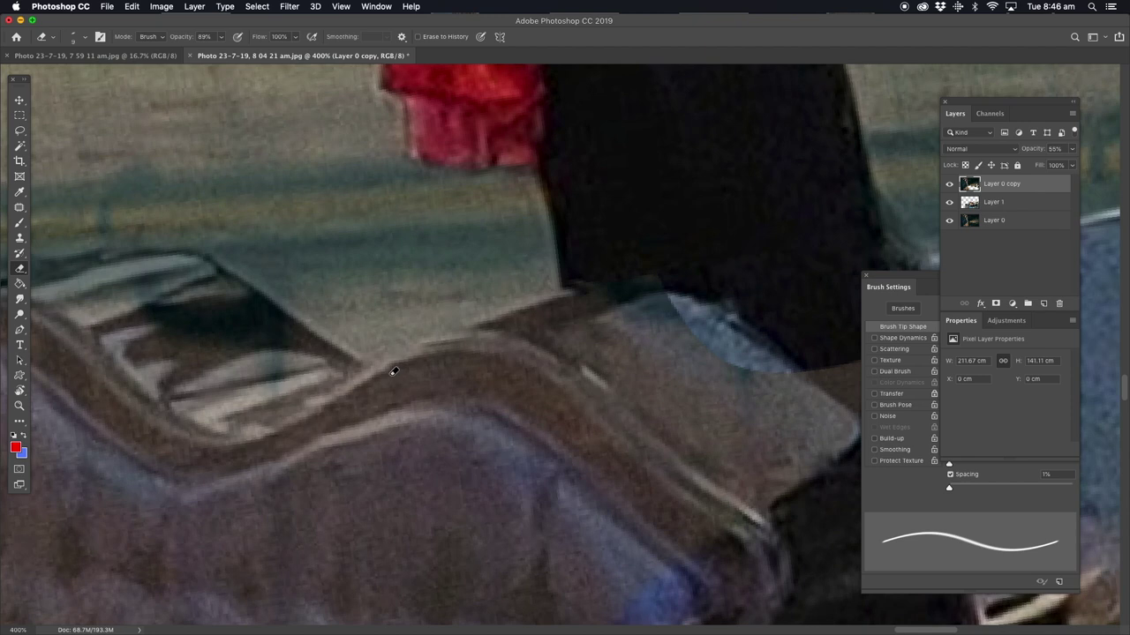
drag(454, 371, 514, 362)
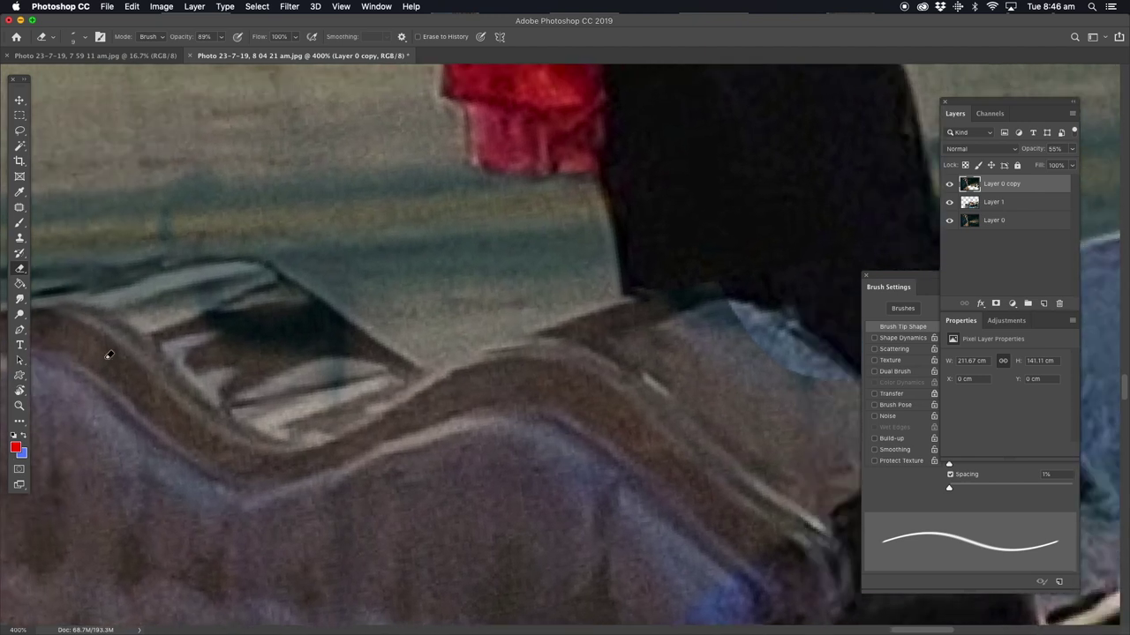
click(20, 406)
alt+click(380, 358)
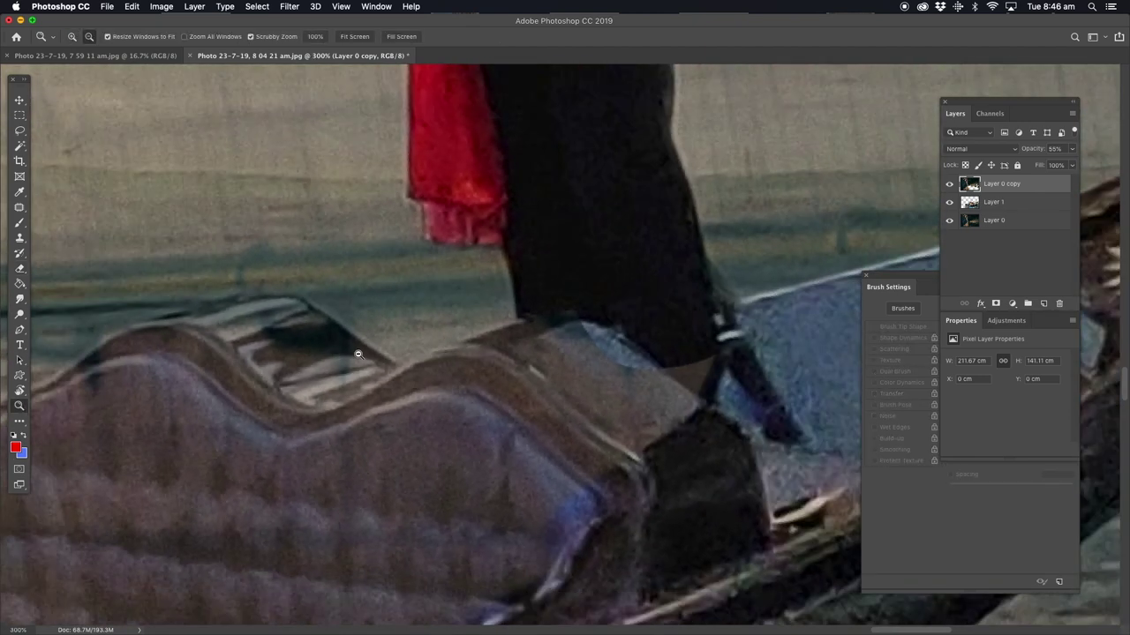
- At 300% zoom, erase the overlay along the seat's top edge, including near the trouser leg
click(449, 363)
click(20, 268)
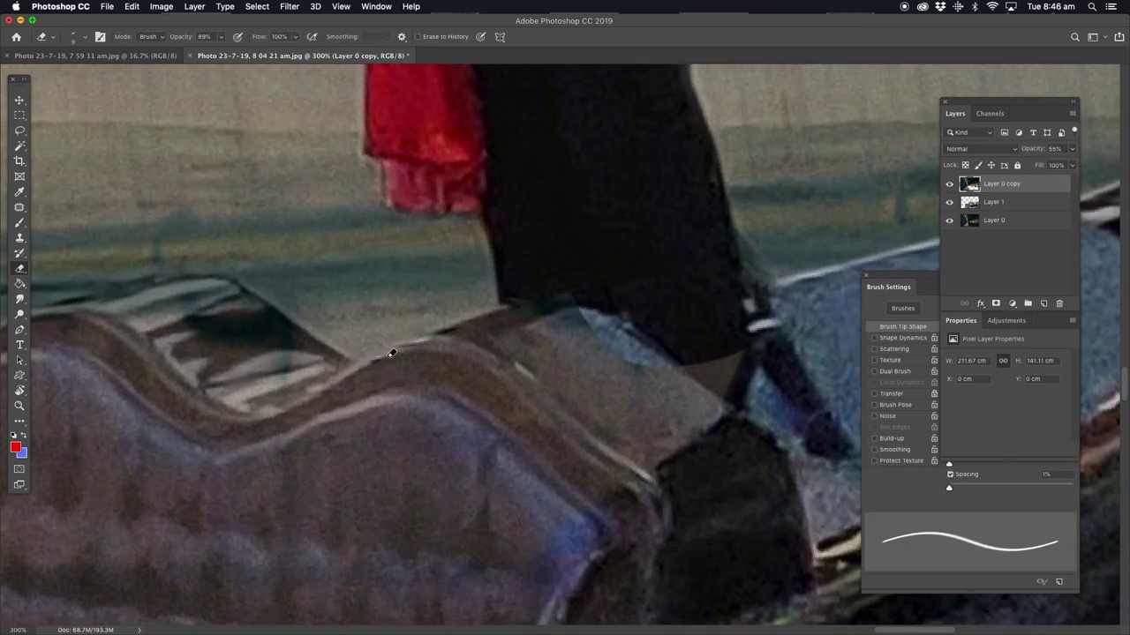
drag(377, 360, 543, 301)
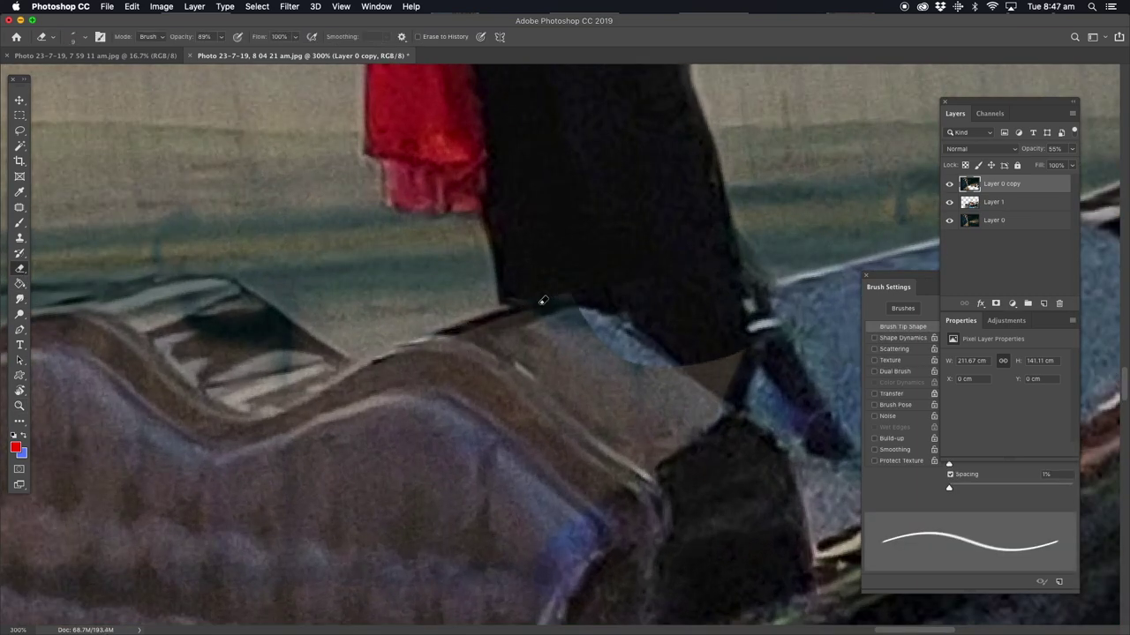
drag(336, 373, 369, 362)
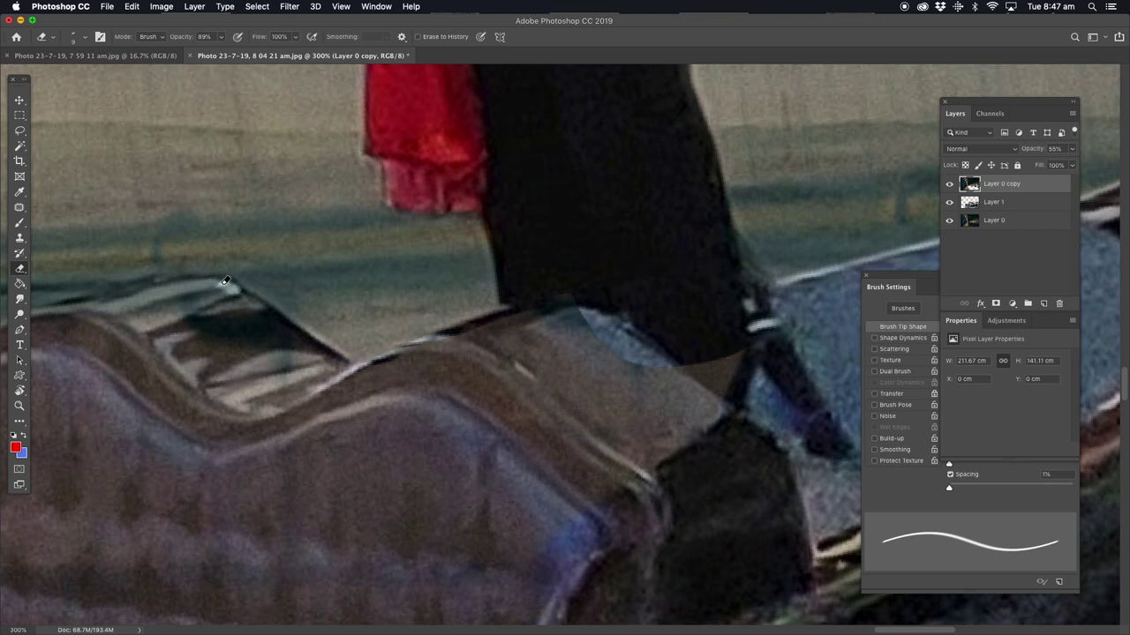
scroll(151, 295, left, 5)
drag(258, 347, 232, 369)
mouse_move(289, 336)
mouse_down()
mouse_move(456, 303)
mouse_move(432, 301)
mouse_up()
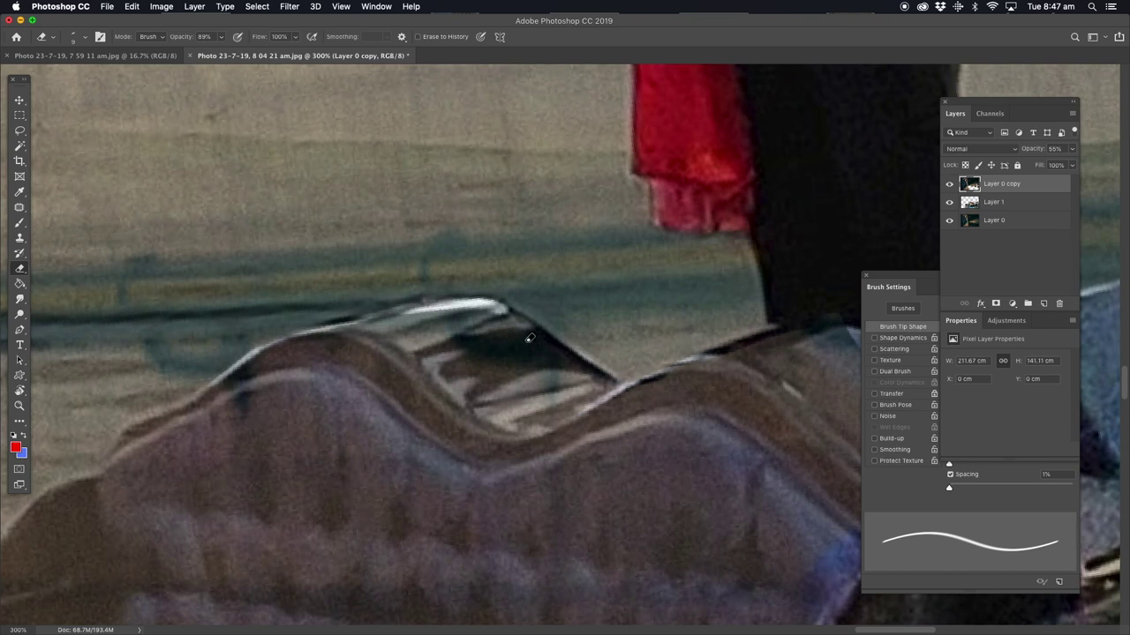
click(19, 130)
- Lasso and delete the overlay on the seat's curved top section and adjoining edge
drag(501, 302, 640, 397)
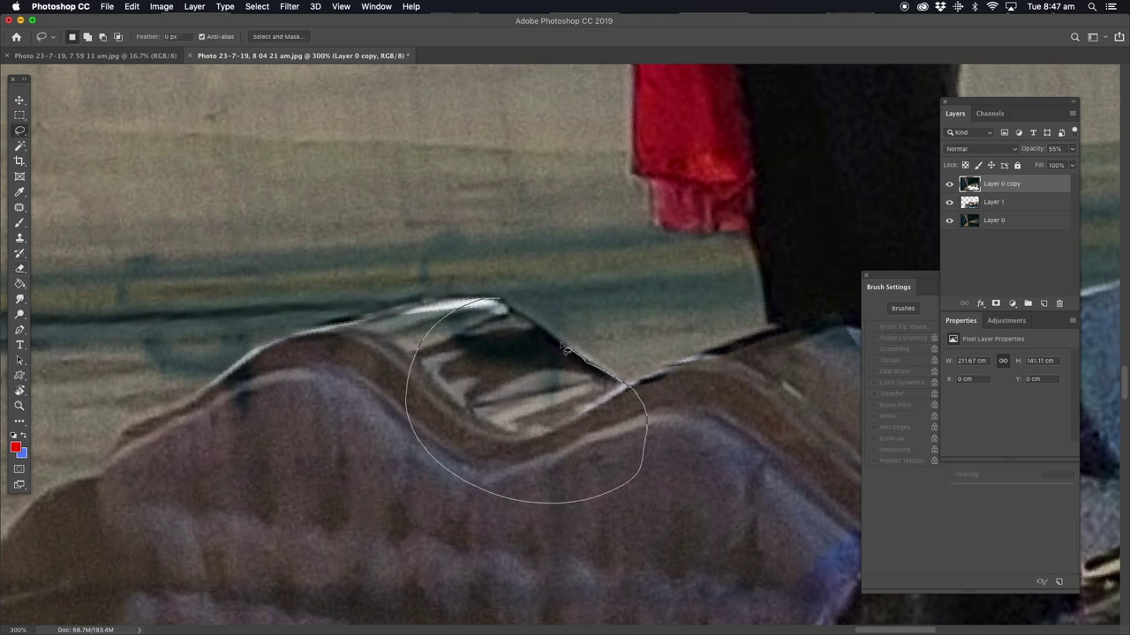
drag(597, 370, 538, 328)
key(BackSpace)
mouse_move(649, 382)
mouse_down()
mouse_move(796, 362)
mouse_move(799, 337)
mouse_move(867, 325)
mouse_move(857, 332)
mouse_up()
key(BackSpace)
key(BackSpace)
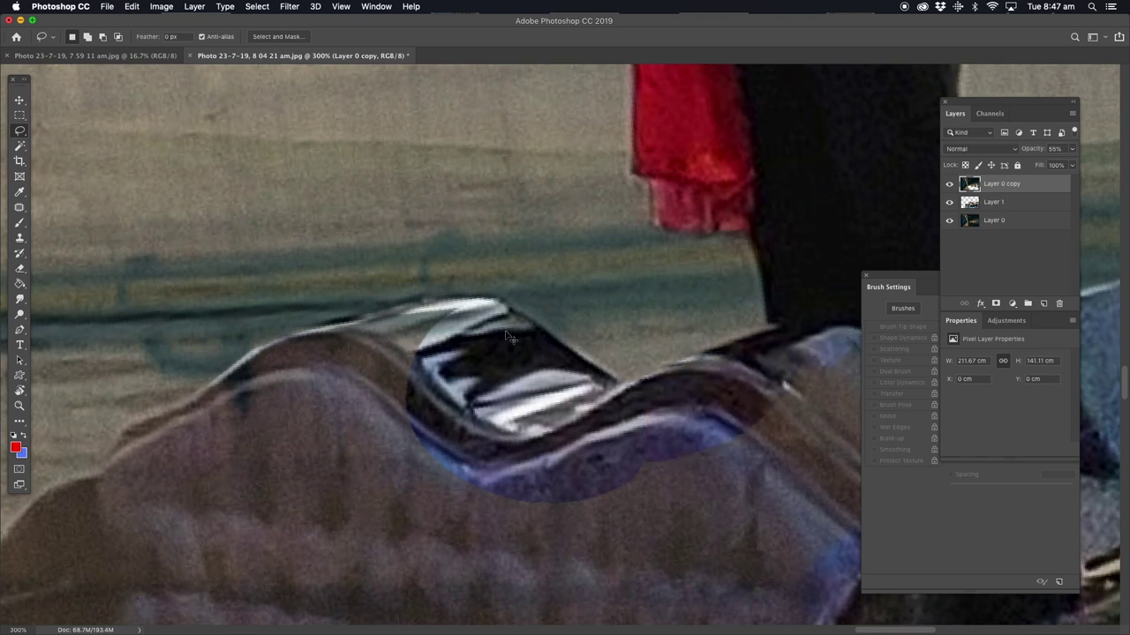
- Erase the overlay down the seat's left edge to its lowest part
click(19, 269)
drag(239, 337, 345, 280)
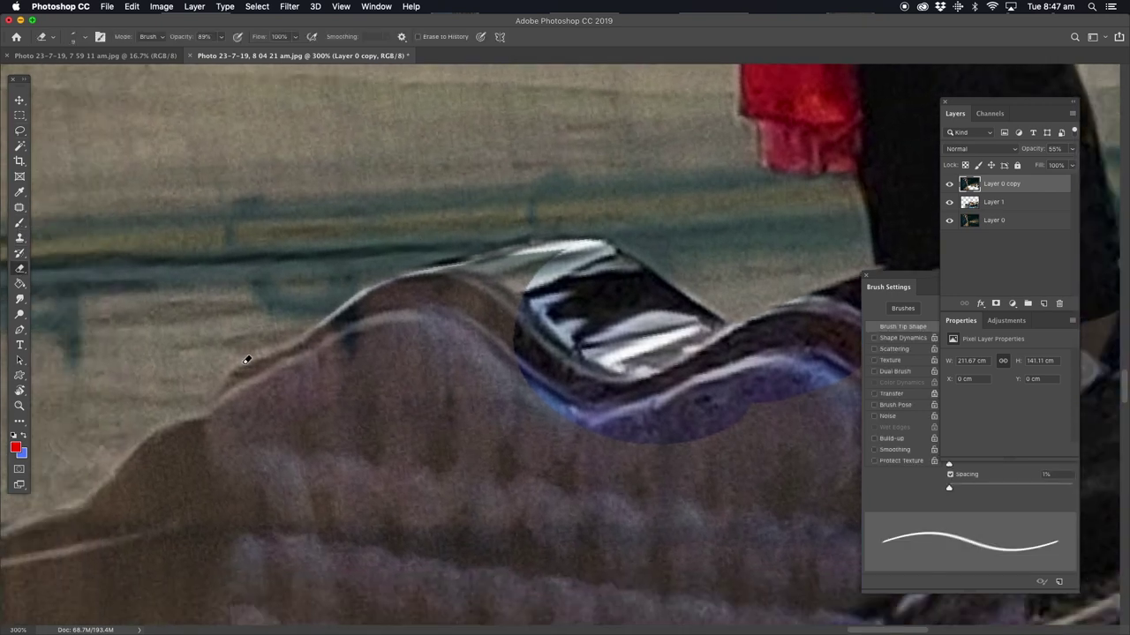
drag(217, 400, 241, 369)
mouse_move(115, 482)
mouse_down()
mouse_move(145, 445)
mouse_move(205, 417)
mouse_up()
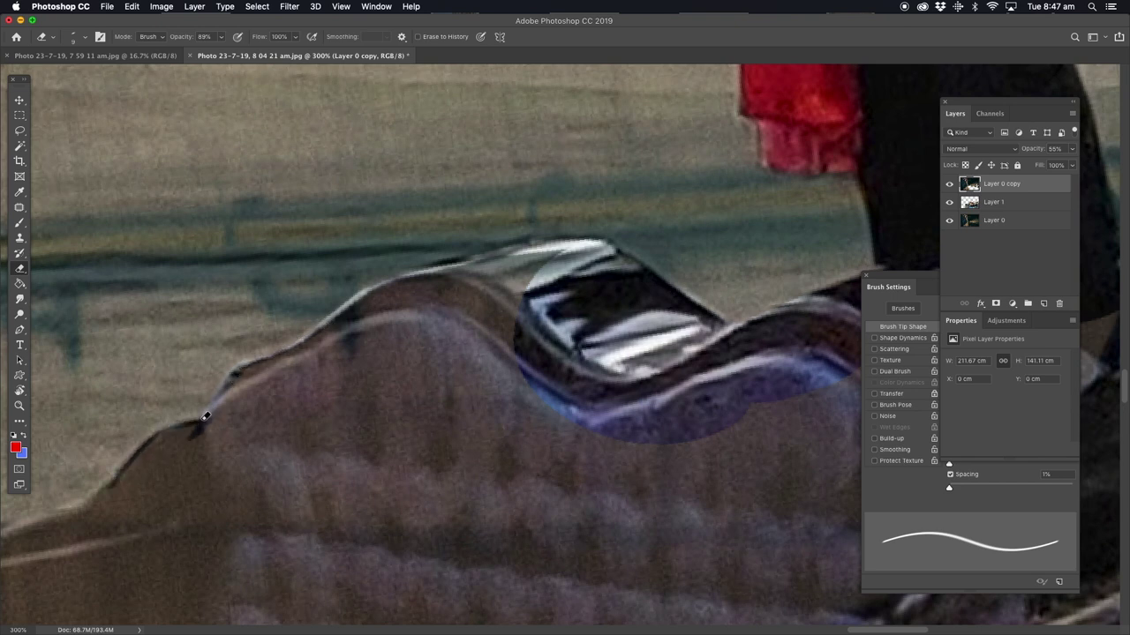
drag(72, 507, 129, 463)
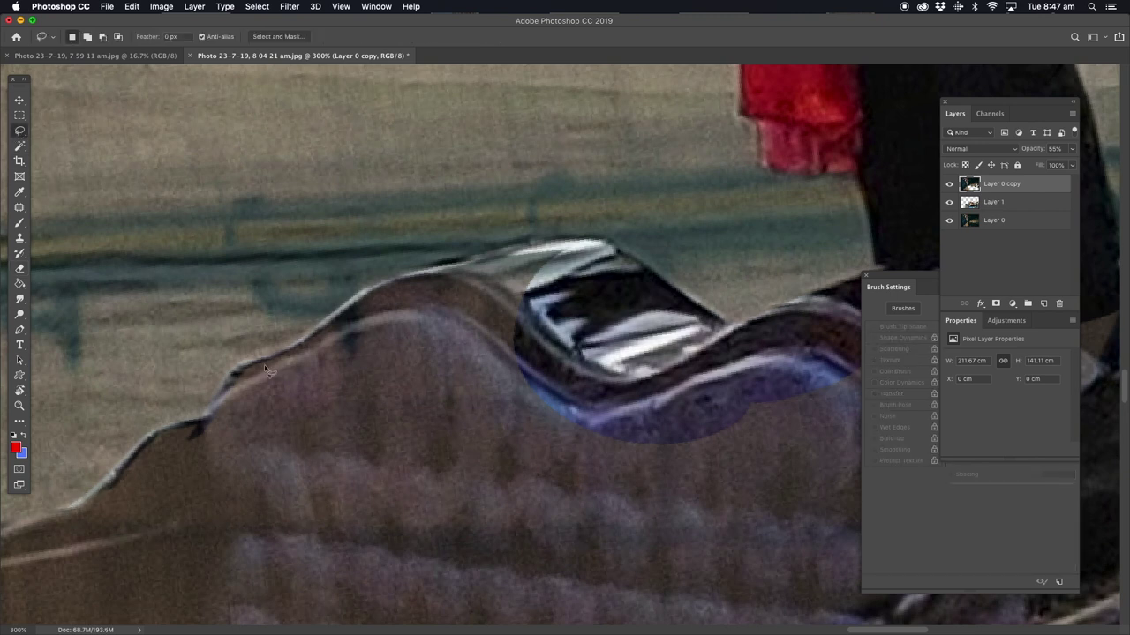
- Lasso and delete successive sections of the seat's back edge up to the top ridge
mouse_move(263, 365)
mouse_down()
mouse_move(321, 344)
mouse_move(309, 346)
mouse_up()
key(BackSpace)
drag(371, 299, 424, 284)
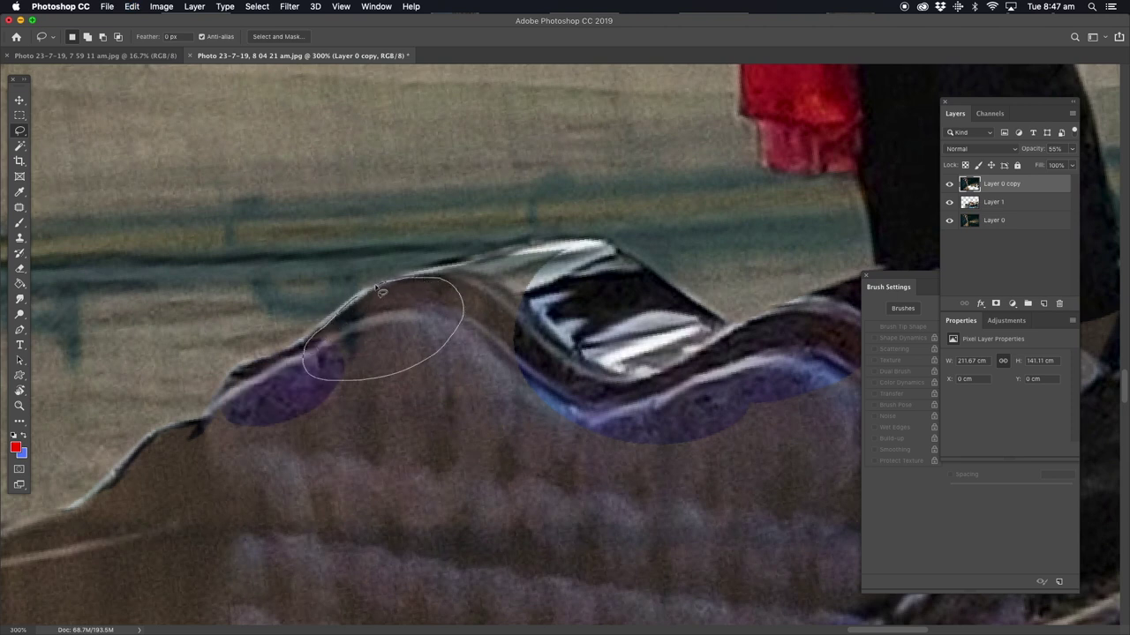
key(BackSpace)
mouse_move(450, 279)
mouse_down()
mouse_move(480, 382)
mouse_move(590, 281)
mouse_move(550, 246)
mouse_up()
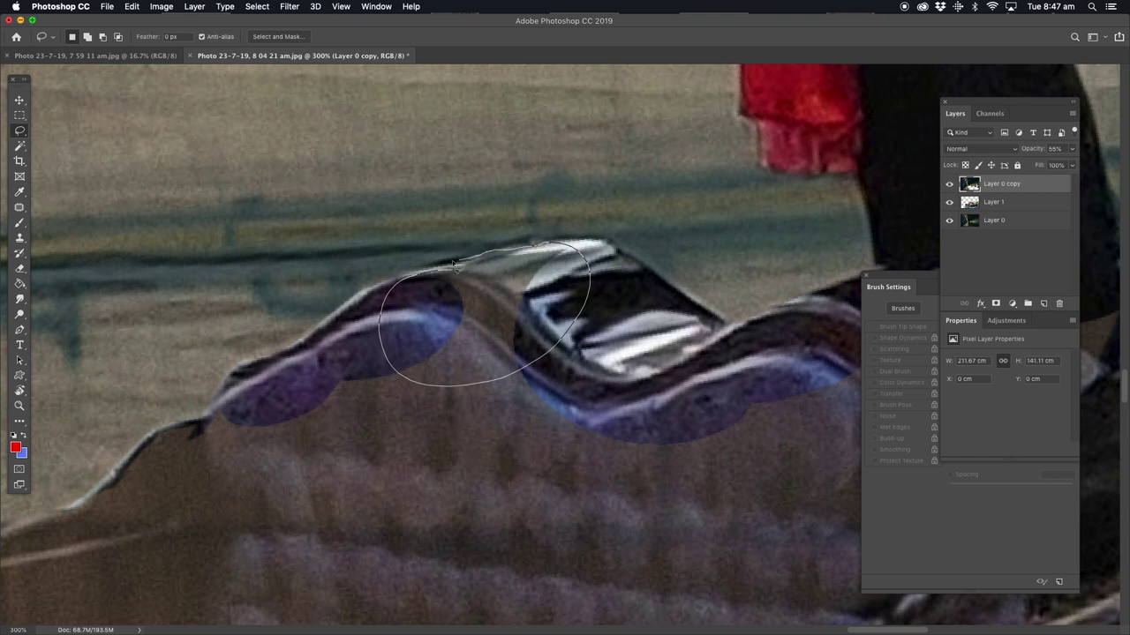
drag(490, 258, 432, 272)
key(BackSpace)
scroll(361, 326, down, 3)
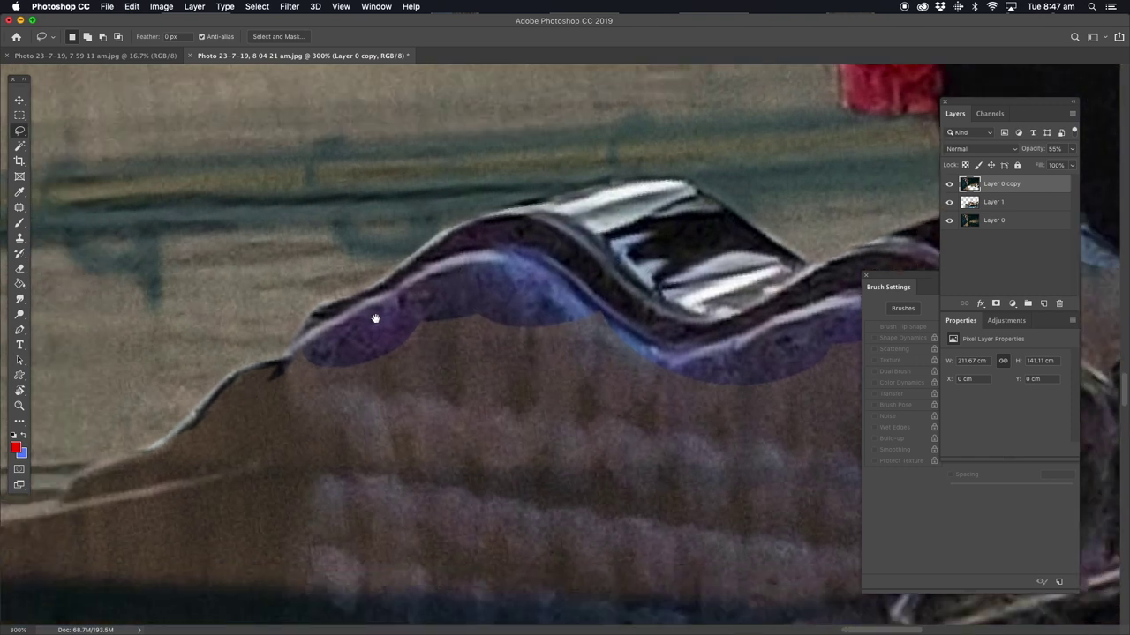
- Erase leftover tunnel pixels along the seat back's edge
scroll(361, 326, left, 4)
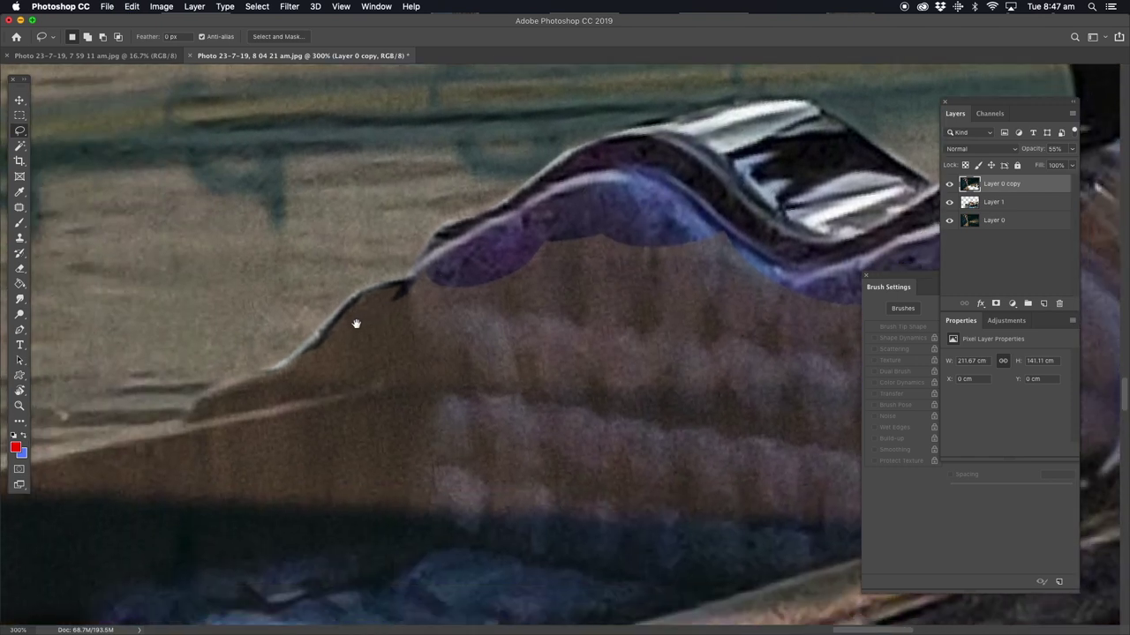
click(19, 269)
drag(191, 414, 357, 300)
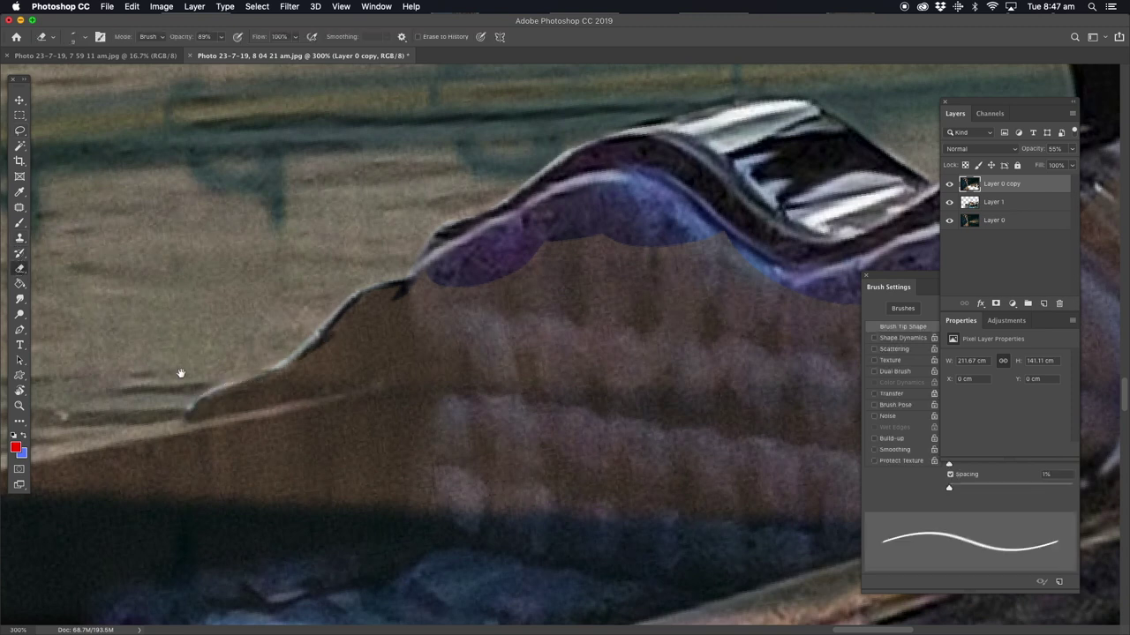
drag(180, 373, 513, 203)
mouse_move(313, 301)
mouse_down()
mouse_move(453, 270)
mouse_move(291, 305)
mouse_up()
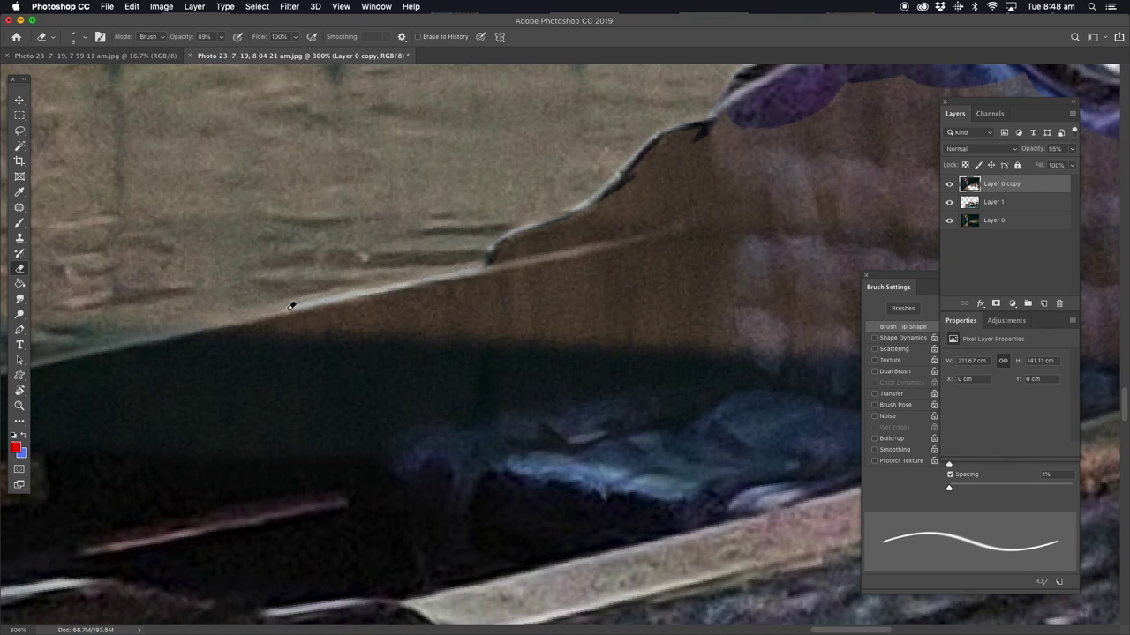
- Zoom out from 300% to 200% and pan to the gondola's purple seat
click(19, 405)
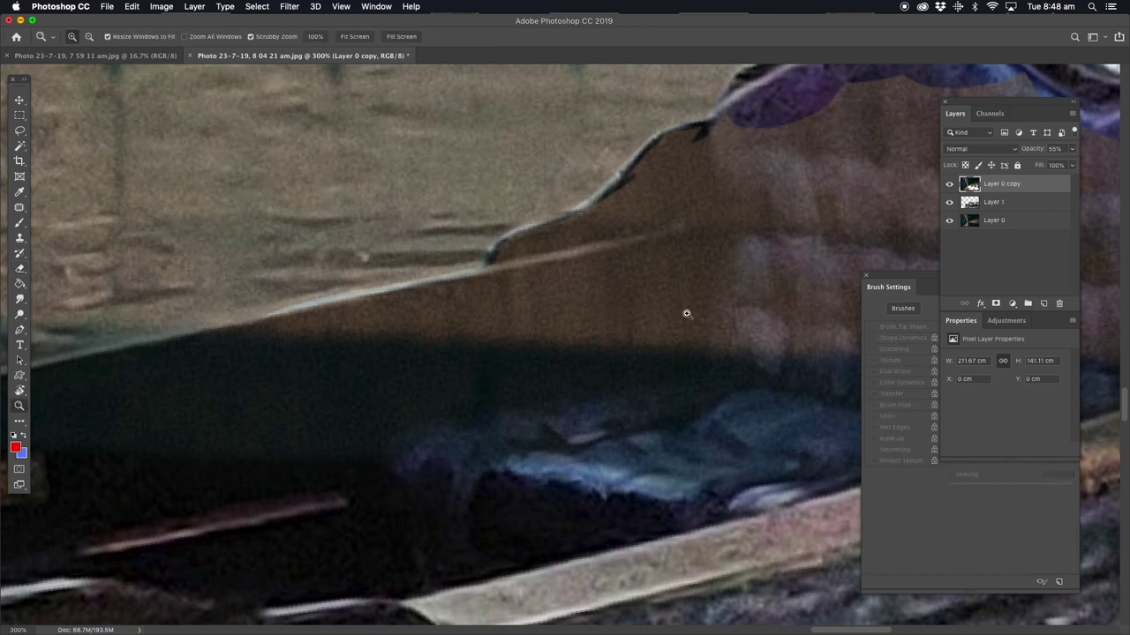
alt+click(697, 310)
mouse_move(735, 286)
mouse_down()
mouse_move(365, 350)
mouse_move(213, 349)
mouse_up()
click(20, 131)
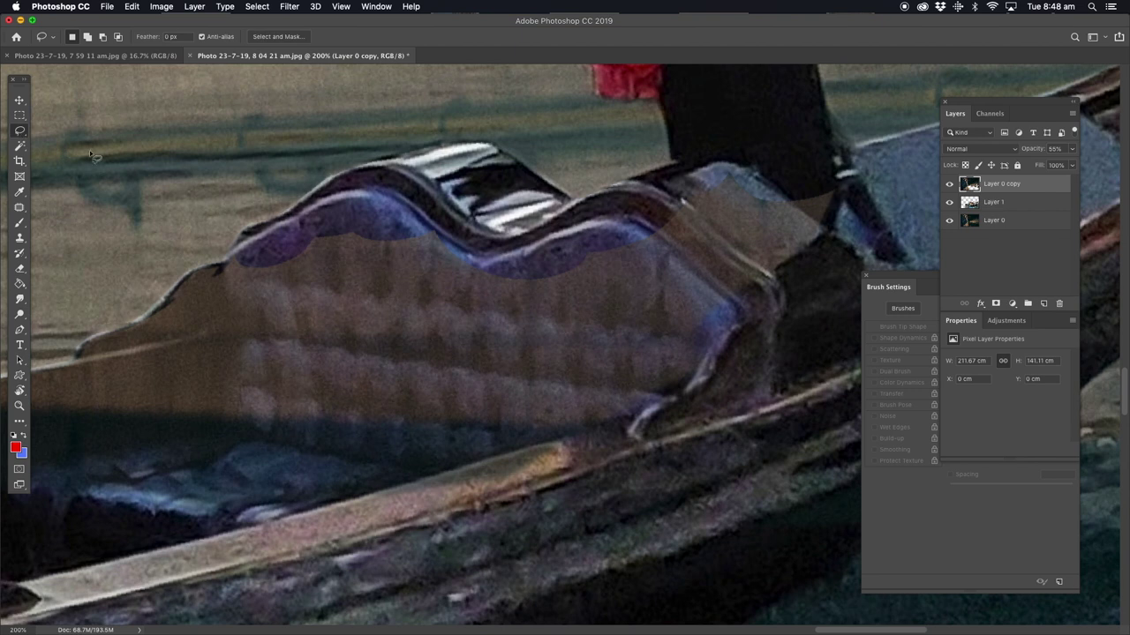
- Lasso the tufted seat area and delete the tunnel layer over it
drag(814, 162, 837, 250)
drag(779, 366, 609, 220)
key(Delete)
key(ctrl+d)
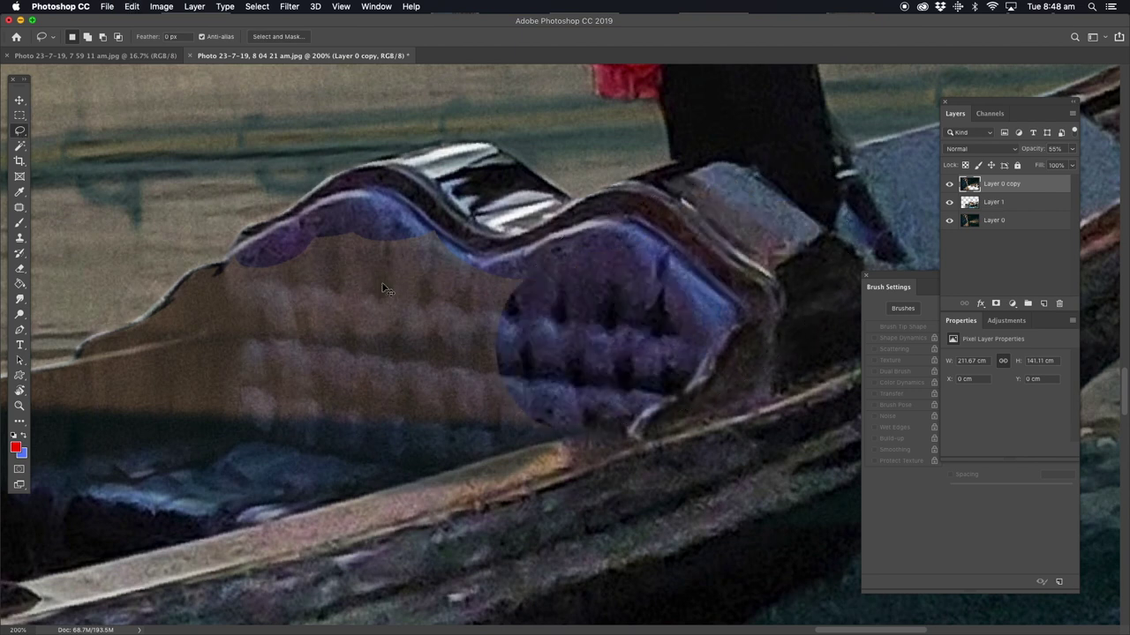
- Cut the tunnel layer from the seat's left part and outline around its left edge
drag(436, 214, 573, 445)
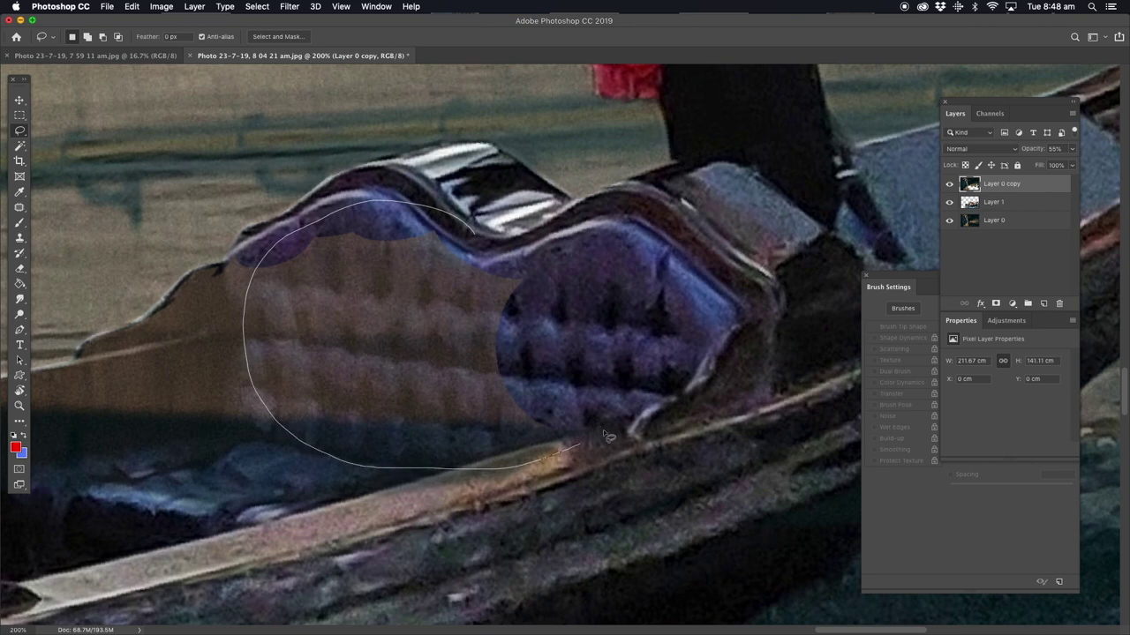
key(ctrl+x)
scroll(394, 284, left, 5)
drag(457, 237, 294, 338)
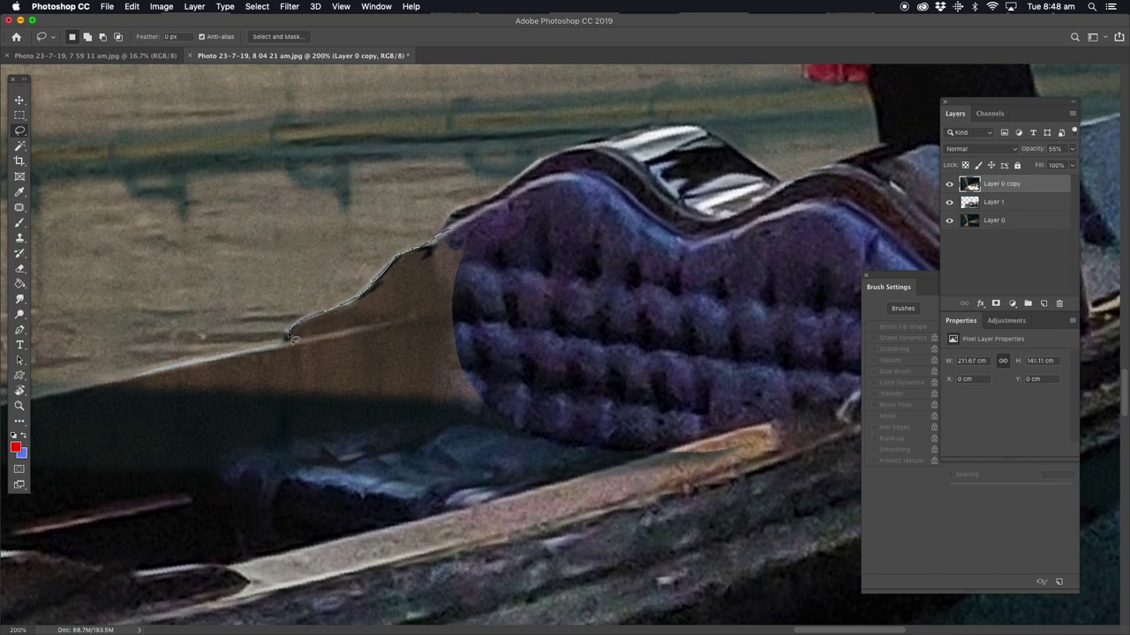
drag(294, 338, 521, 183)
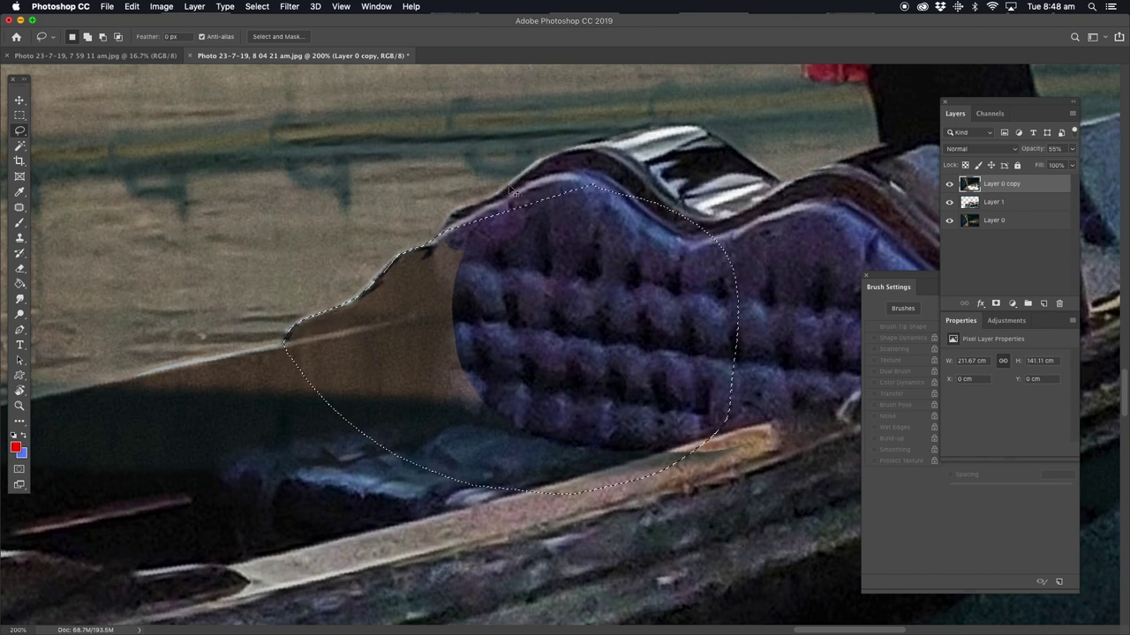
drag(226, 335, 436, 298)
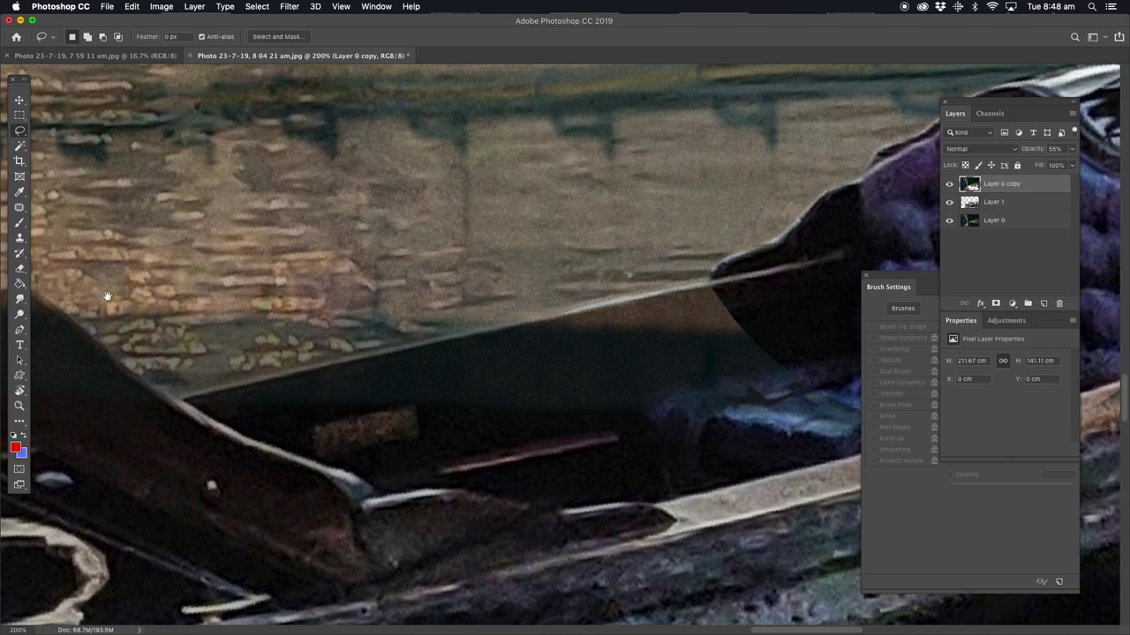
- Start a Pen path along the hull edge, bending segments to hug the raised piece
click(20, 332)
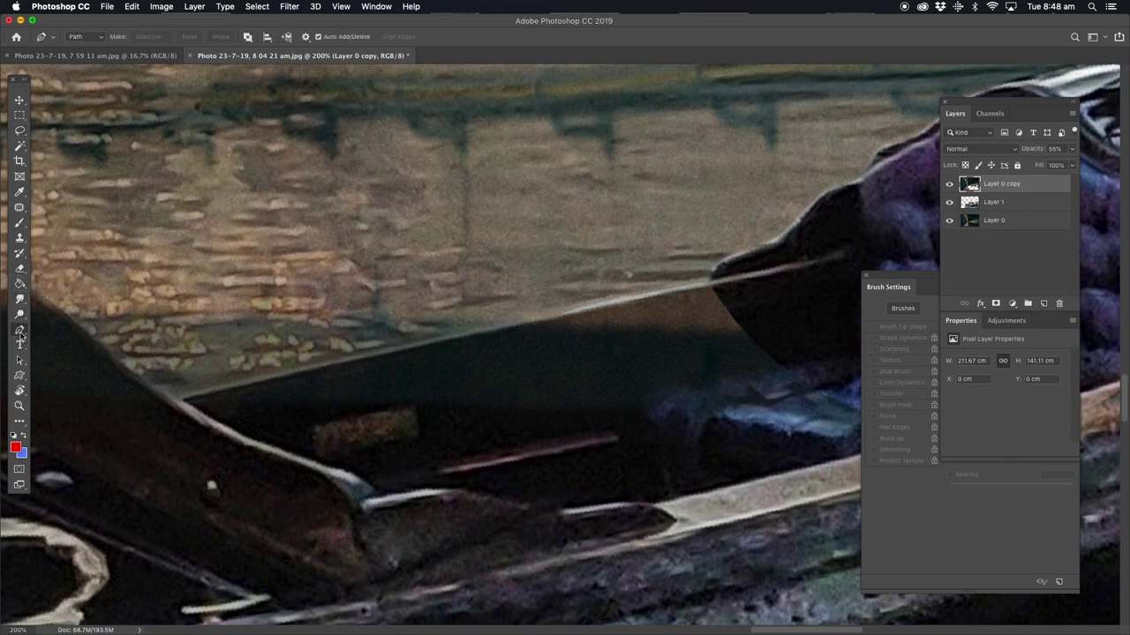
click(707, 280)
click(176, 397)
click(467, 335)
drag(466, 333, 458, 337)
drag(164, 433, 498, 418)
click(358, 282)
drag(454, 360, 448, 360)
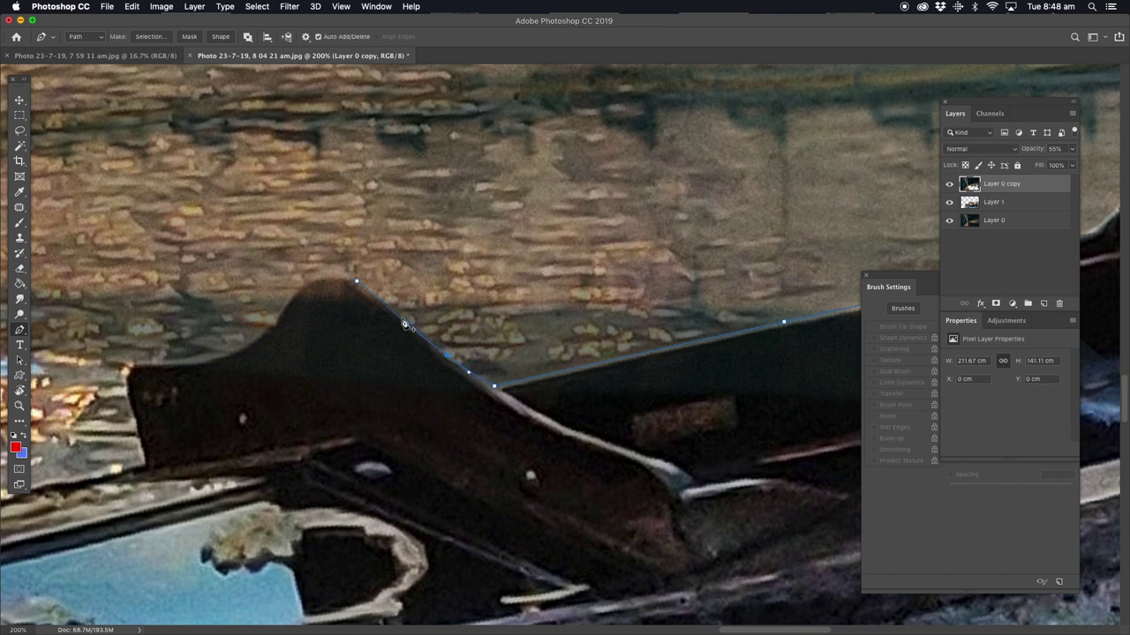
drag(402, 326, 397, 321)
- Close the path around the inner hull and convert it into a selection
click(339, 388)
click(486, 503)
click(815, 444)
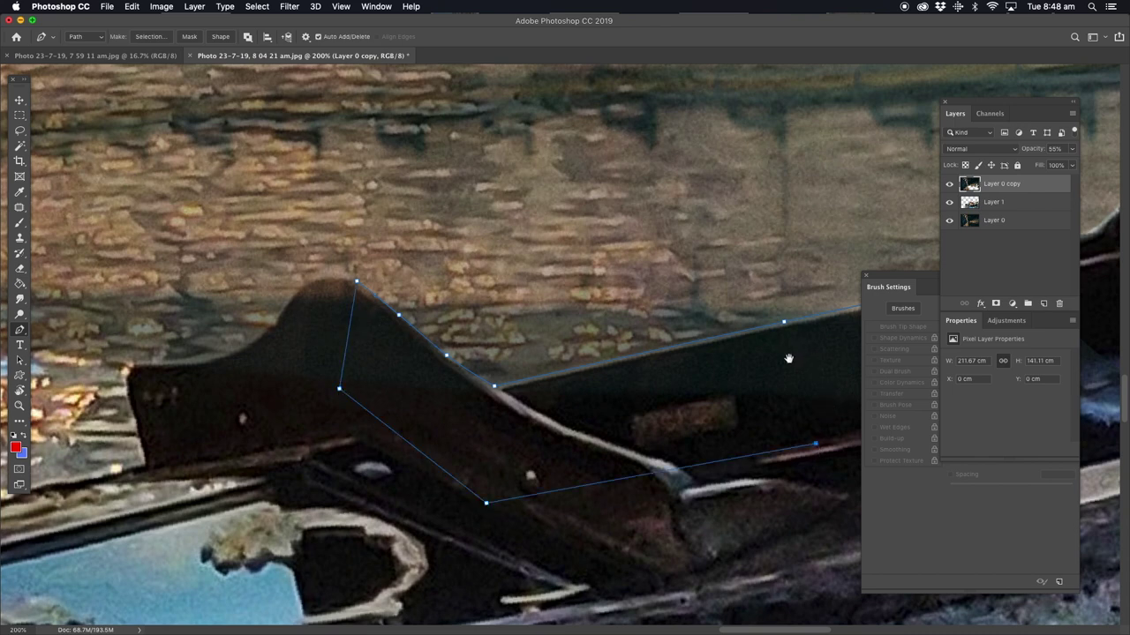
drag(791, 358, 440, 374)
click(743, 459)
click(823, 378)
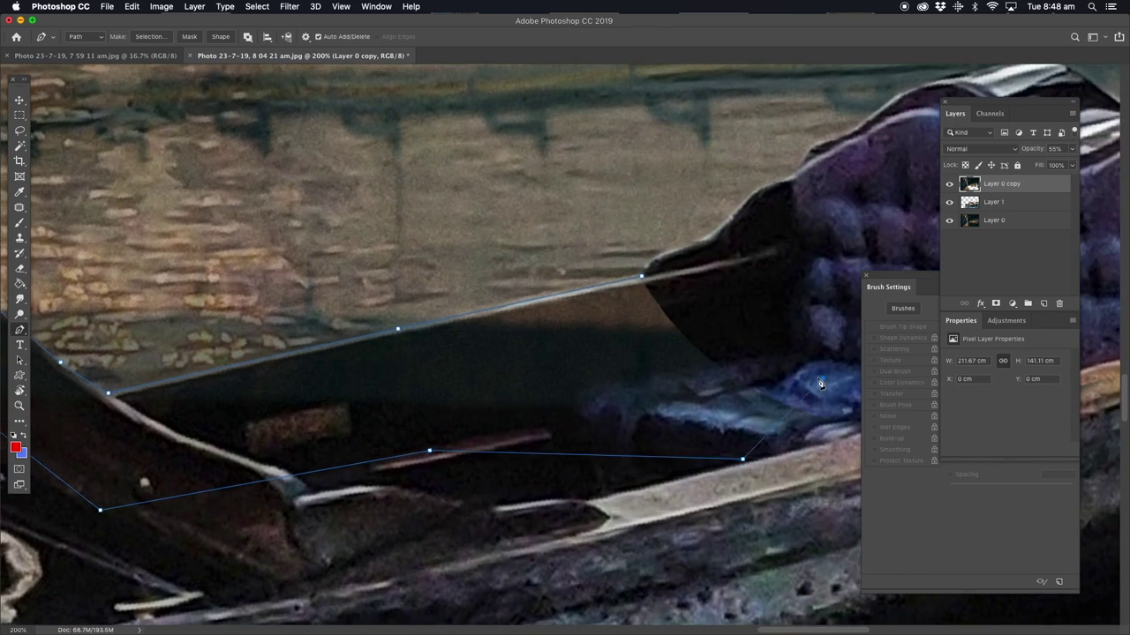
click(643, 279)
right_click(641, 282)
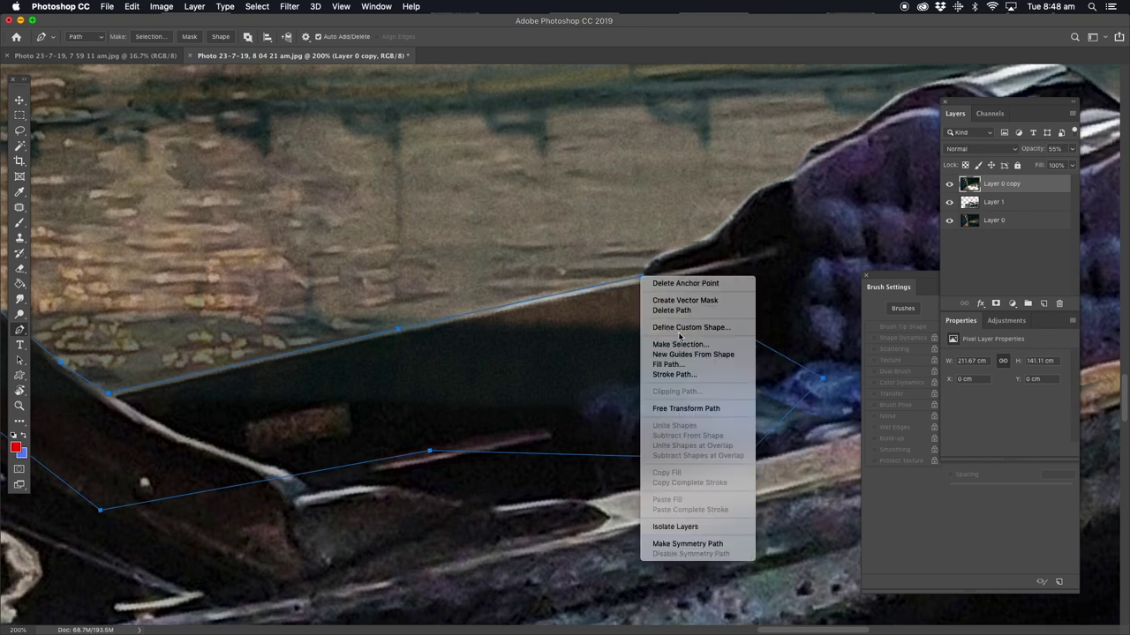
click(605, 316)
key(Return)
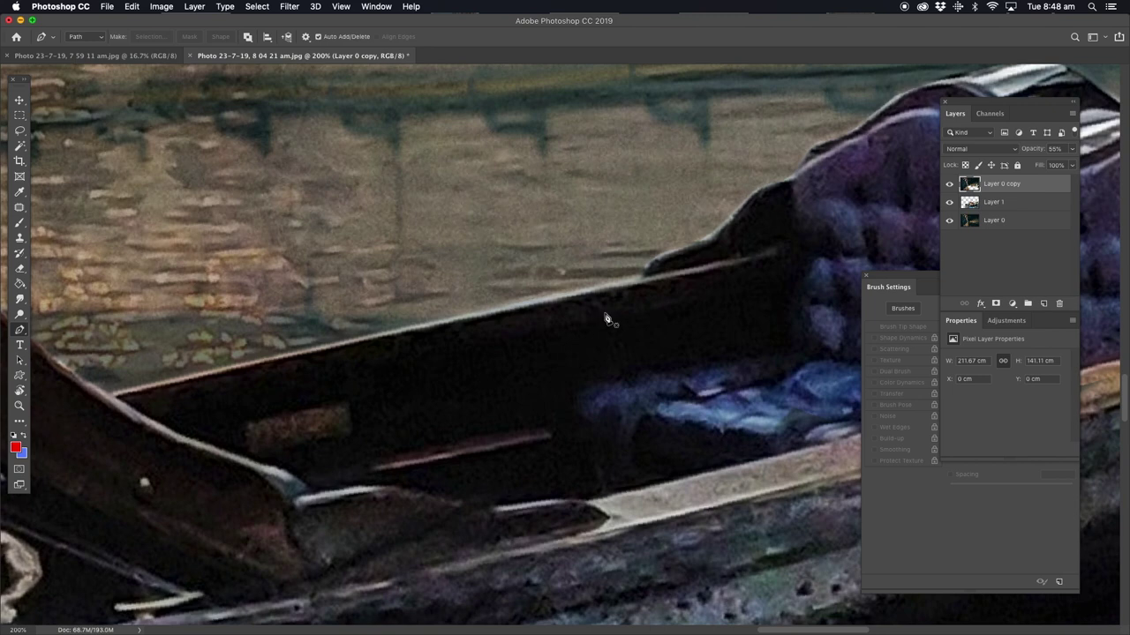
drag(245, 386, 732, 337)
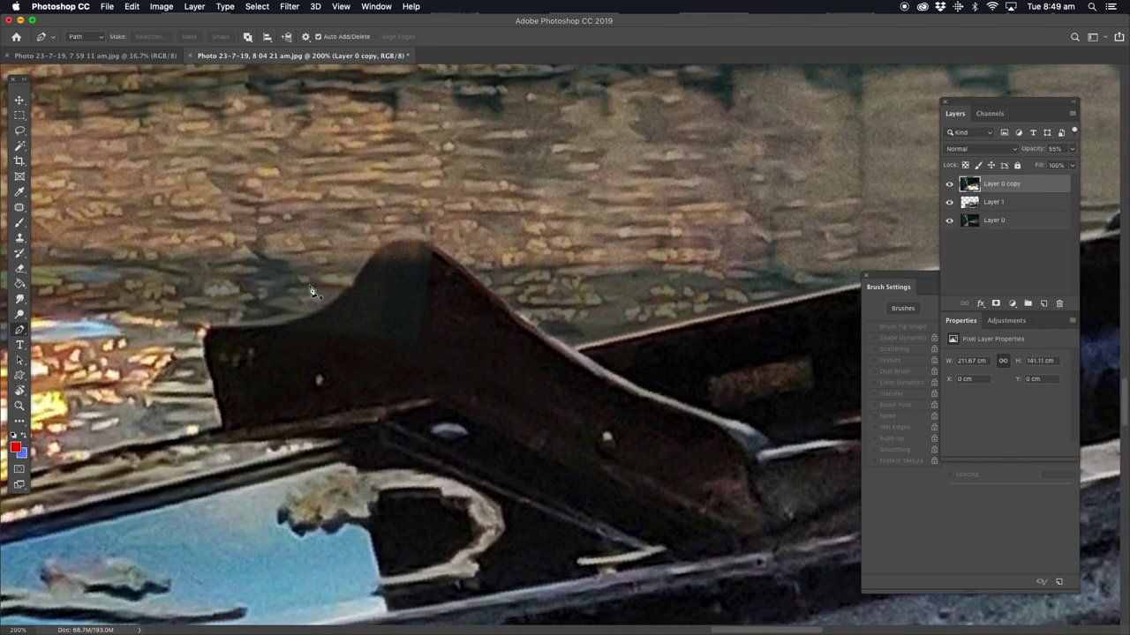
- Lasso the raised wooden piece's top and delete the tunnel layer over it
click(19, 269)
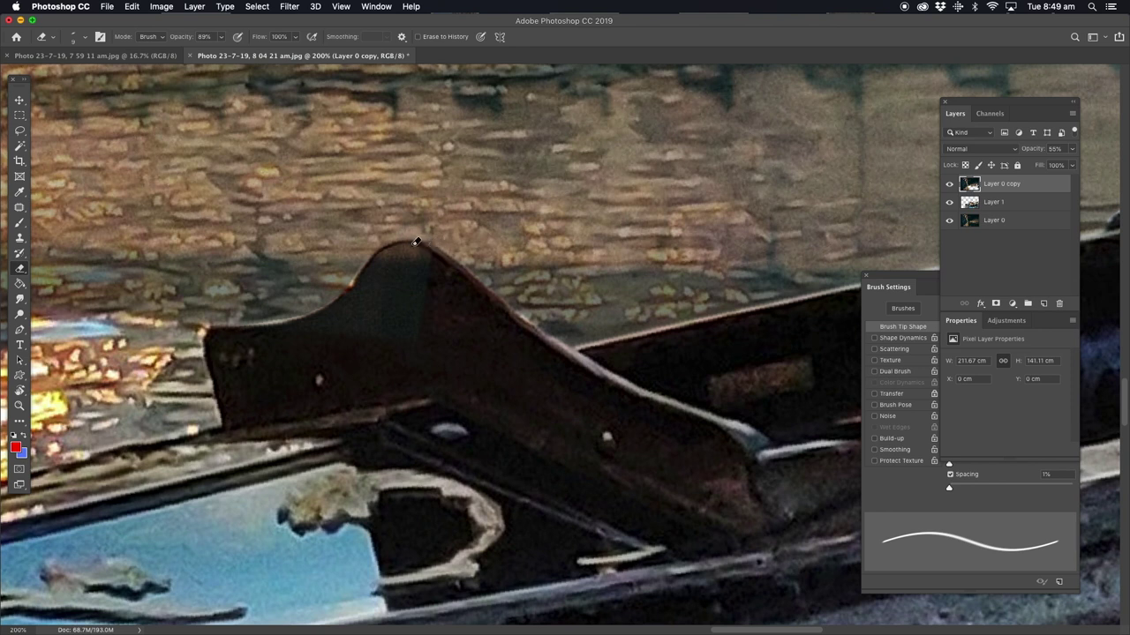
click(19, 131)
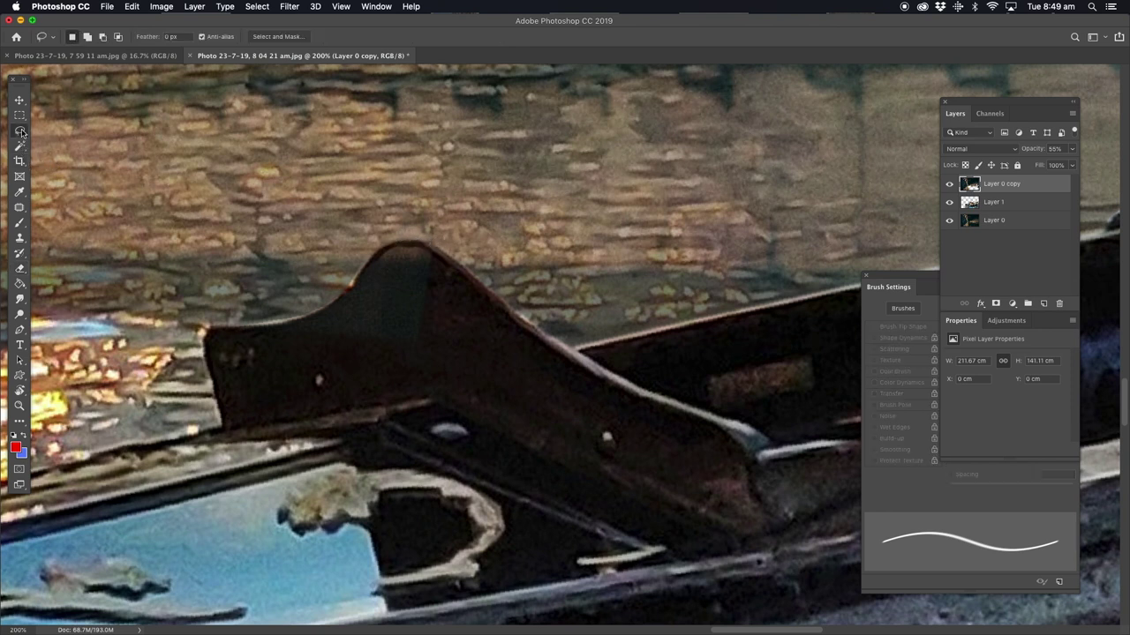
mouse_move(382, 254)
mouse_down()
mouse_move(395, 315)
mouse_move(395, 277)
mouse_move(249, 344)
mouse_move(353, 295)
mouse_up()
key(Delete)
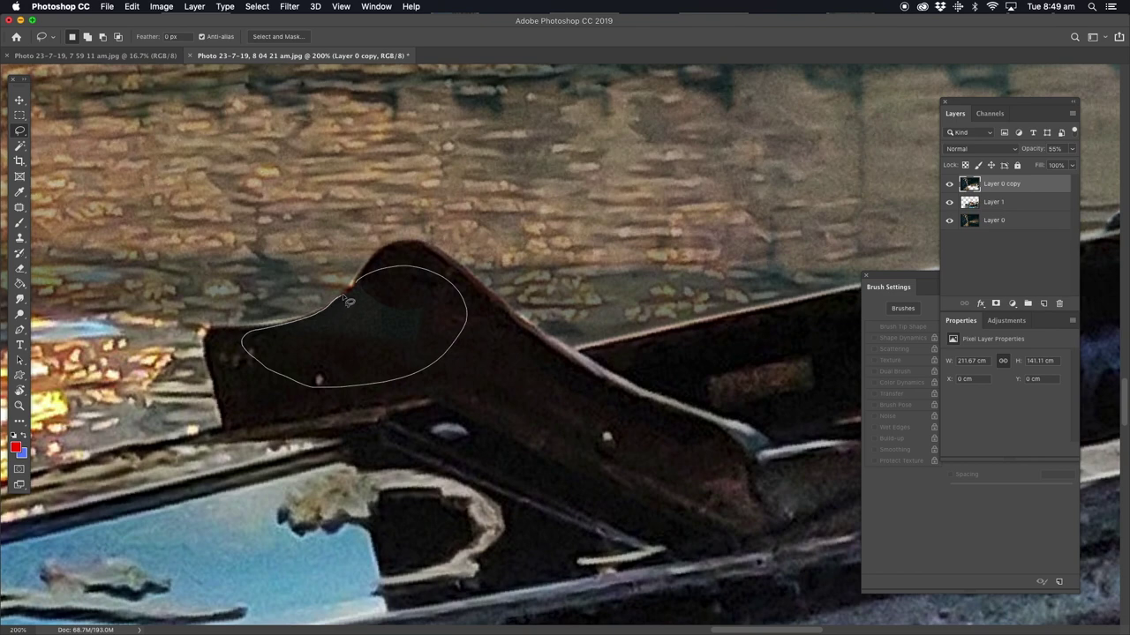
key(Delete)
drag(233, 390, 394, 306)
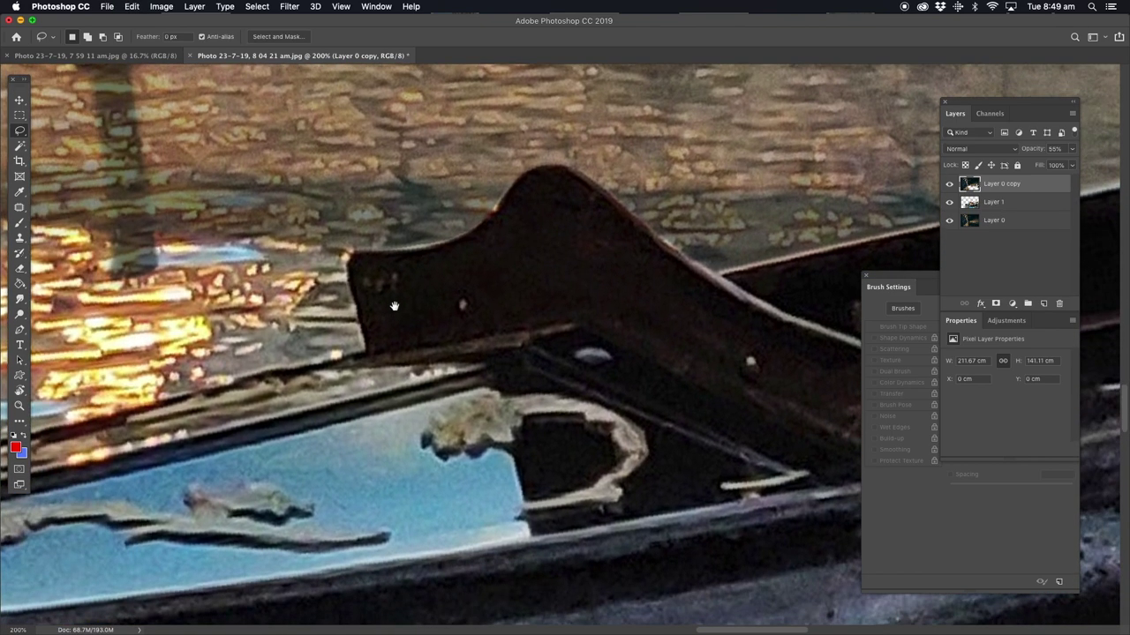
click(20, 405)
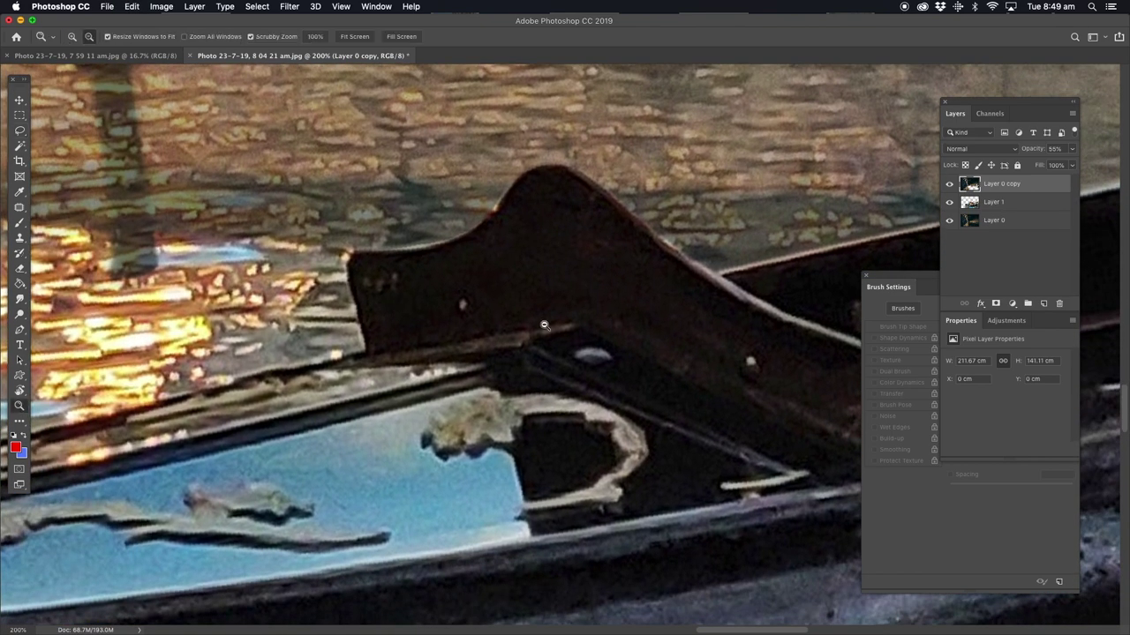
- Zoom out to 33.3%, straighten the rotated view, and set Layer 0 copy opacity to 100%
alt+click(546, 327)
alt+click(547, 327)
alt+click(547, 327)
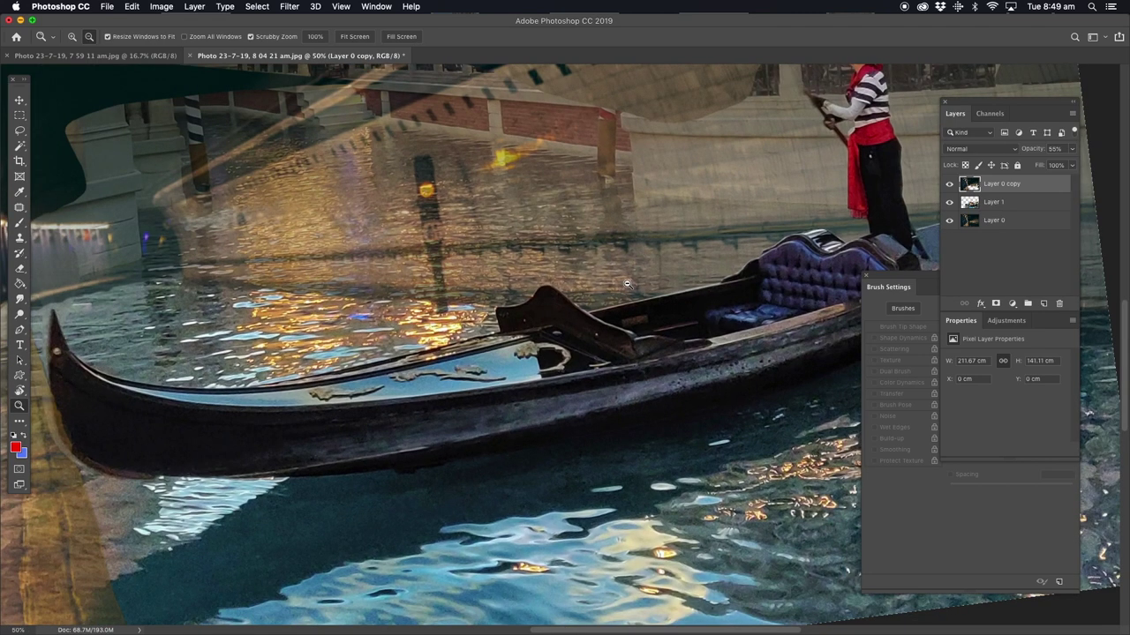
drag(626, 284, 476, 347)
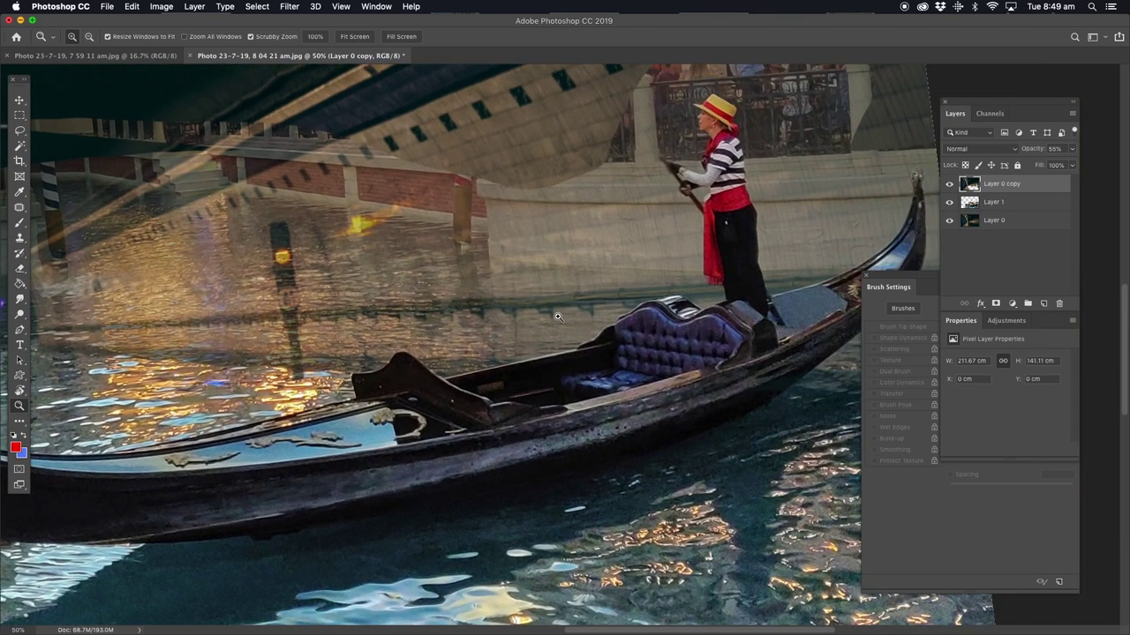
alt+click(608, 311)
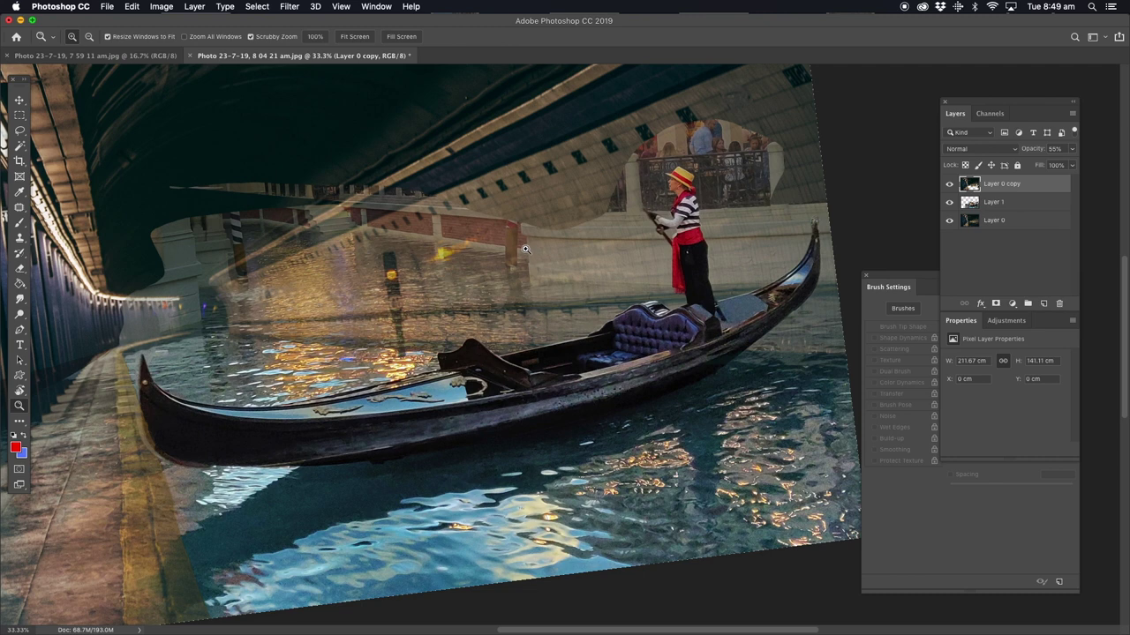
key(r)
drag(525, 251, 544, 238)
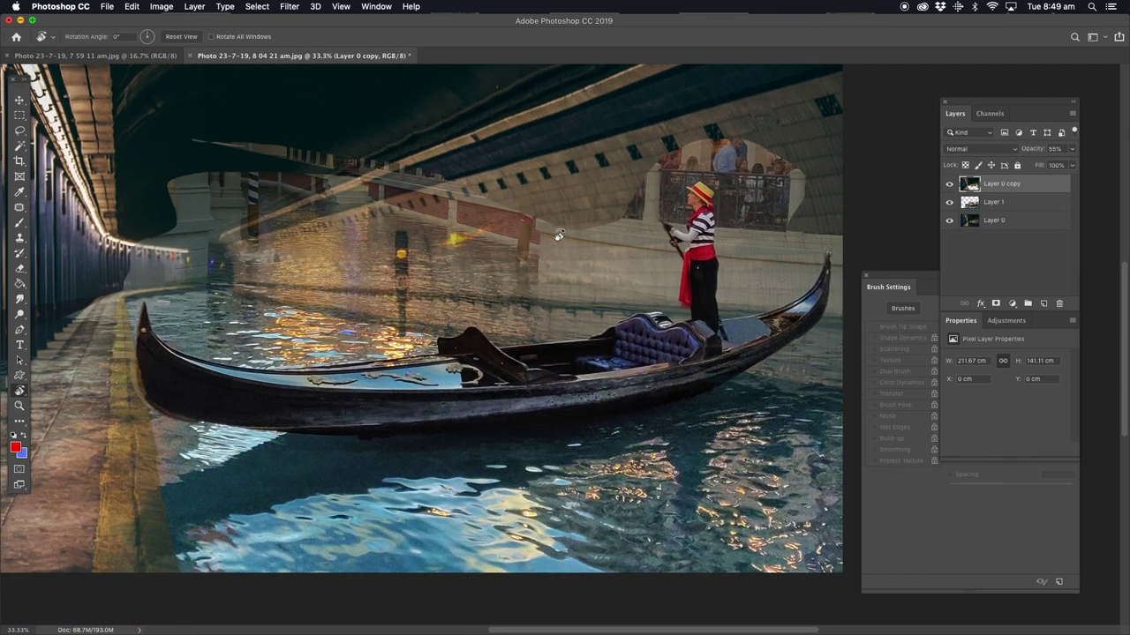
key(z)
click(1074, 150)
drag(1048, 164, 1080, 164)
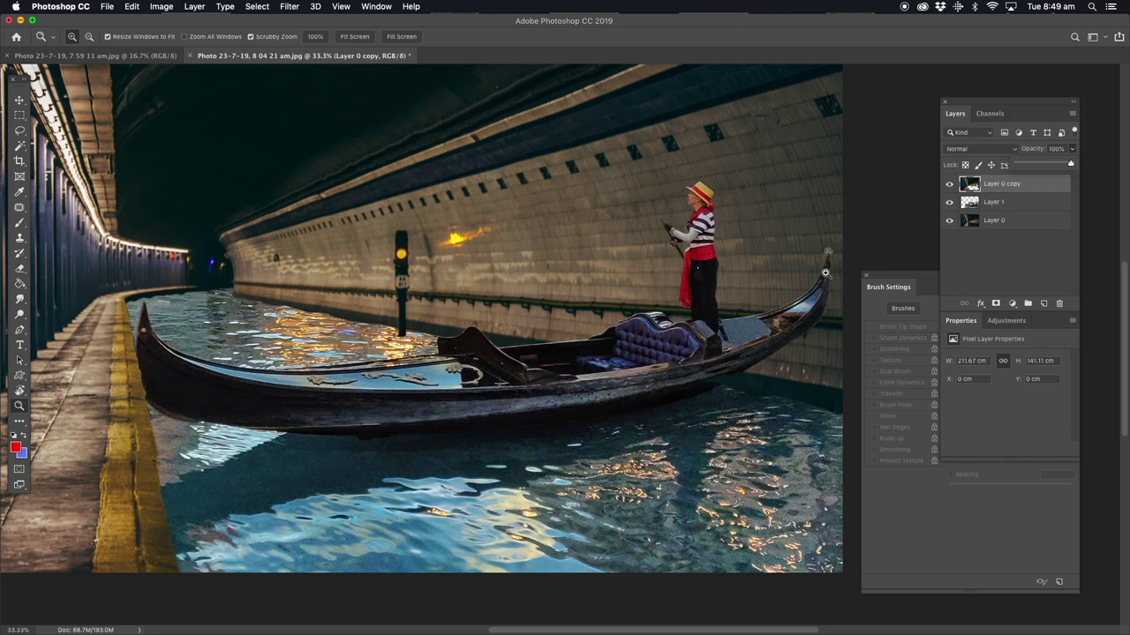
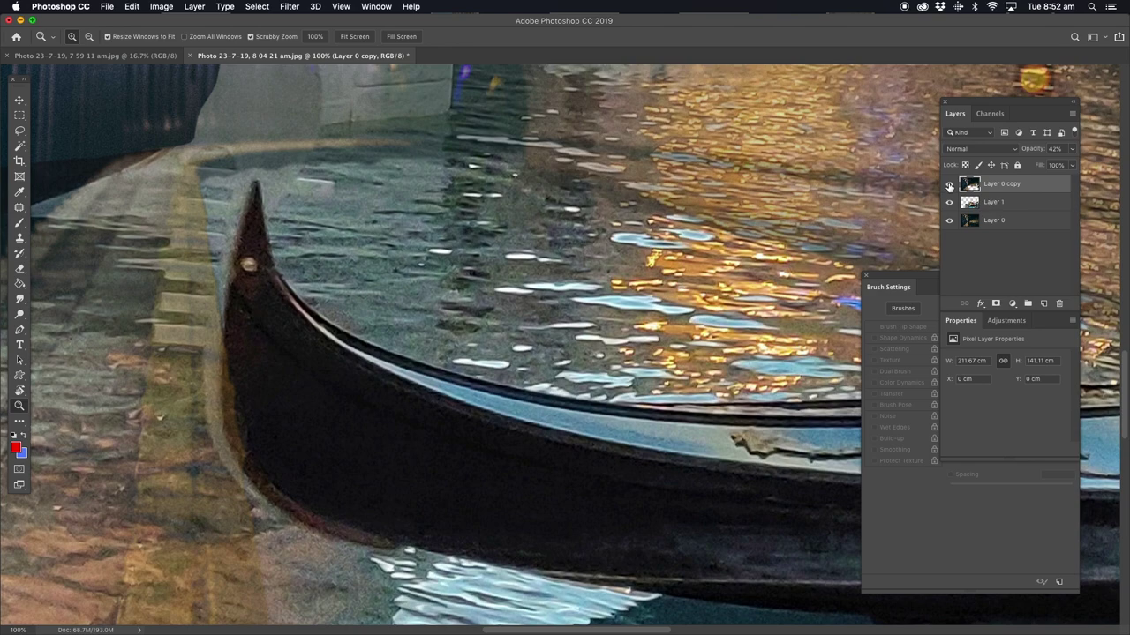
- Zoom and tilt the view along the gondola bow, then erase the fringe on its top edge
click(253, 411)
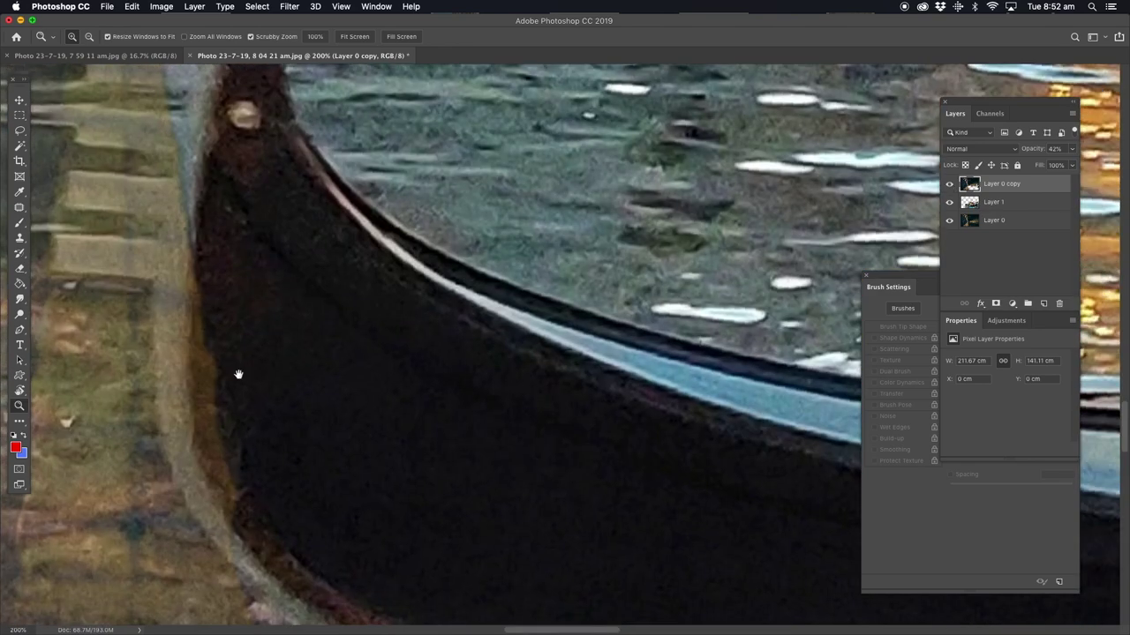
drag(237, 373, 230, 282)
key(r)
mouse_move(220, 209)
mouse_down()
mouse_move(529, 156)
mouse_move(416, 434)
mouse_up()
click(19, 269)
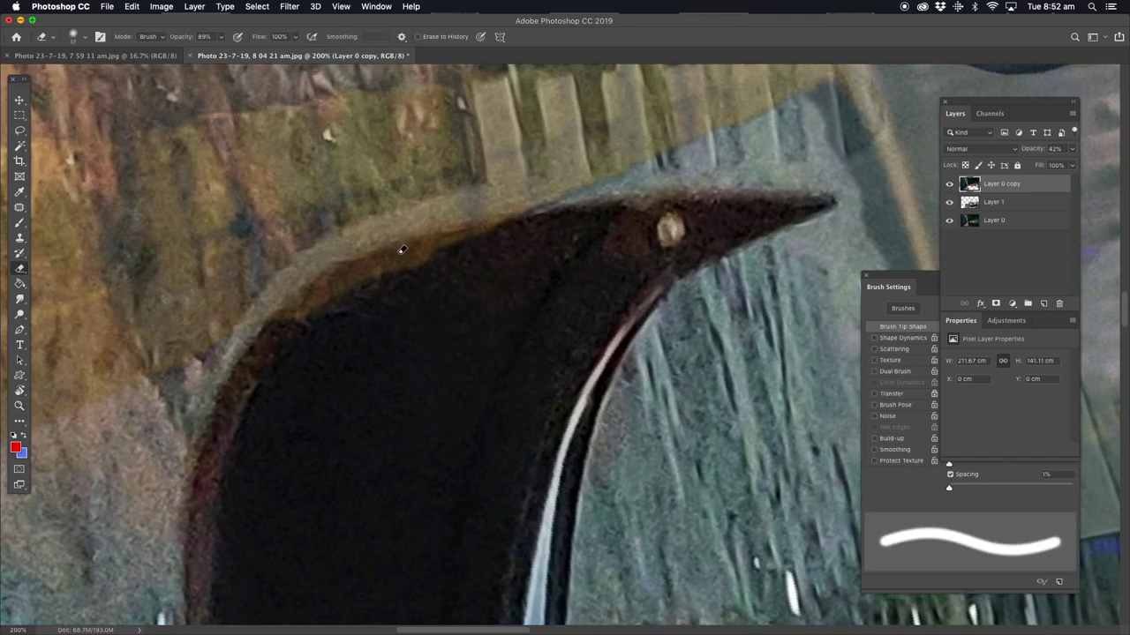
drag(385, 230, 642, 182)
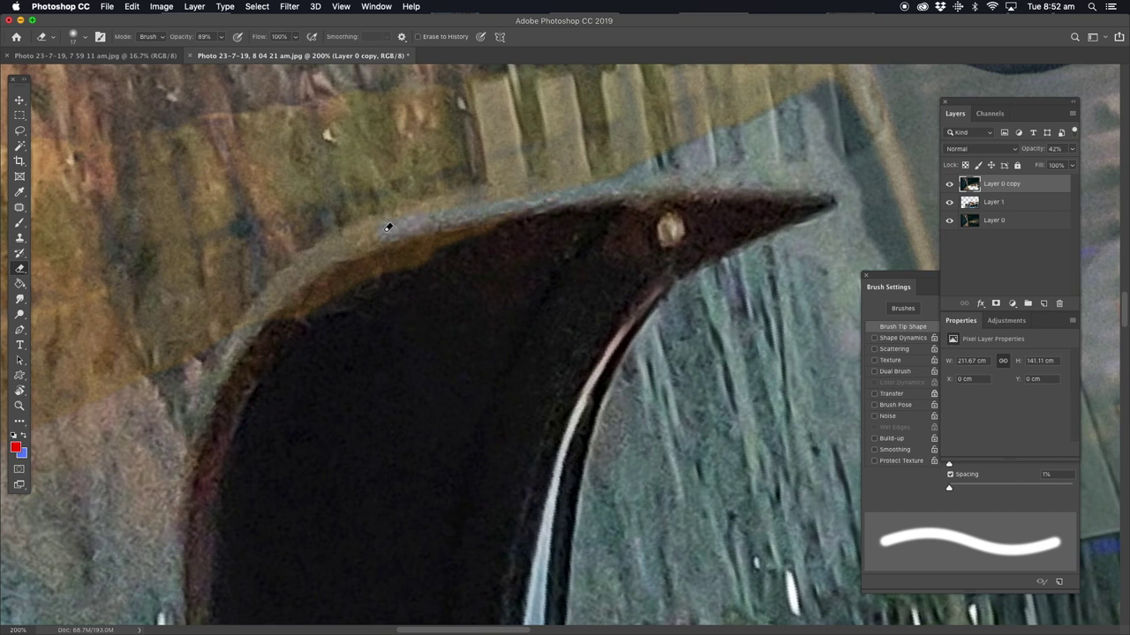
drag(271, 290, 383, 227)
mouse_move(270, 283)
mouse_down()
mouse_move(424, 203)
mouse_move(595, 182)
mouse_up()
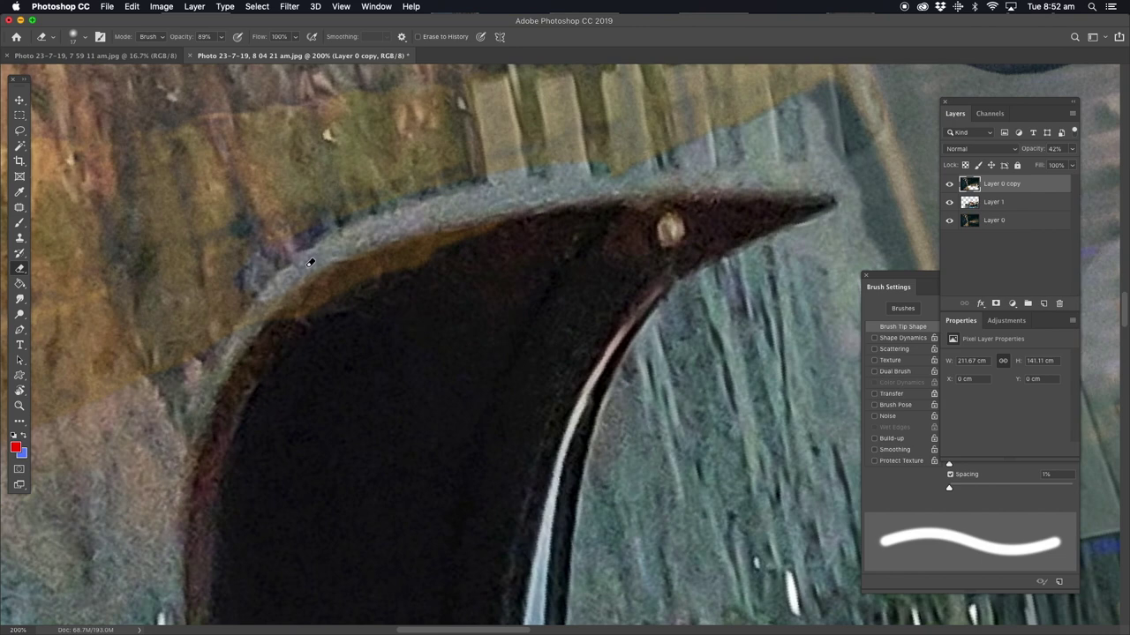
- Undo the last erase, check underneath, re-erase the bow edge and restore Layer 0 copy to 100% opacity
key(super+z)
key(super+z)
key(super+z)
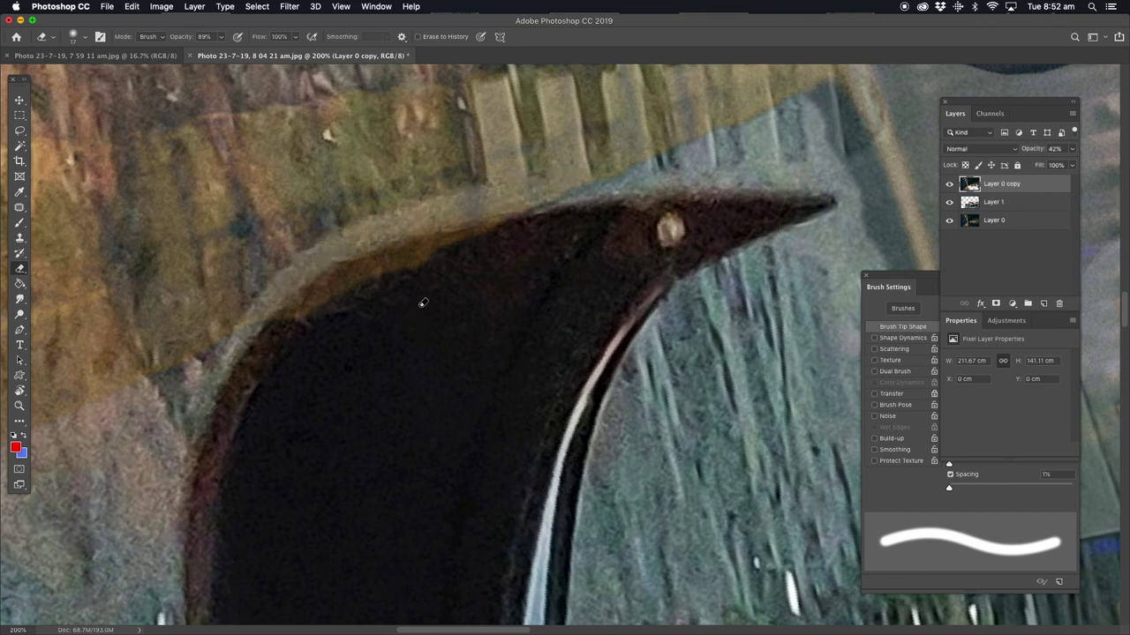
key(super+comma)
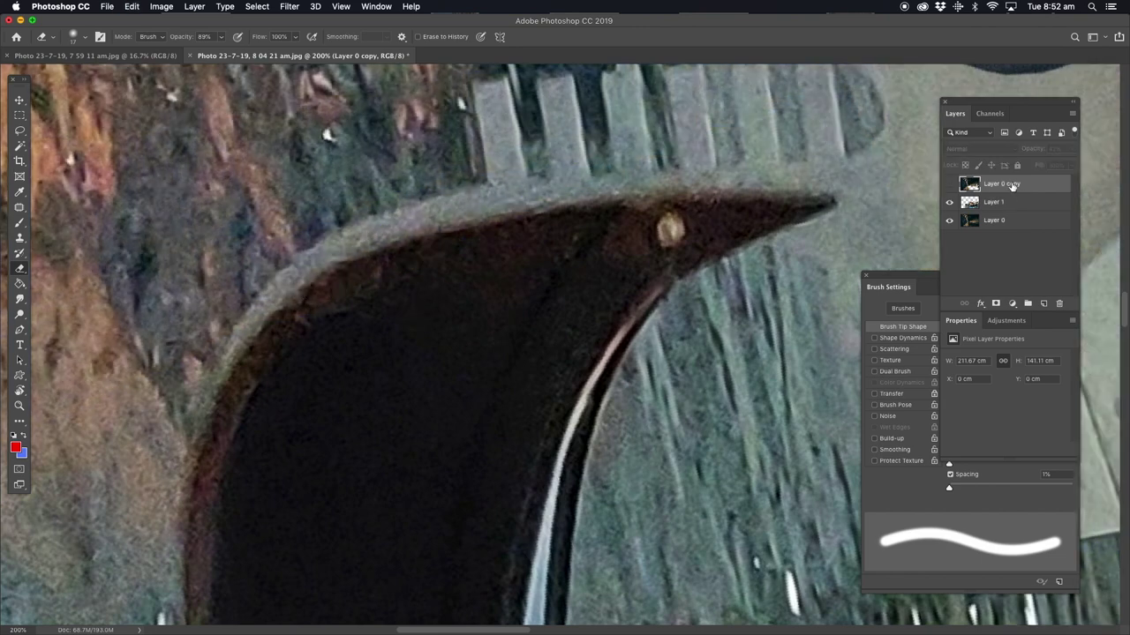
click(948, 185)
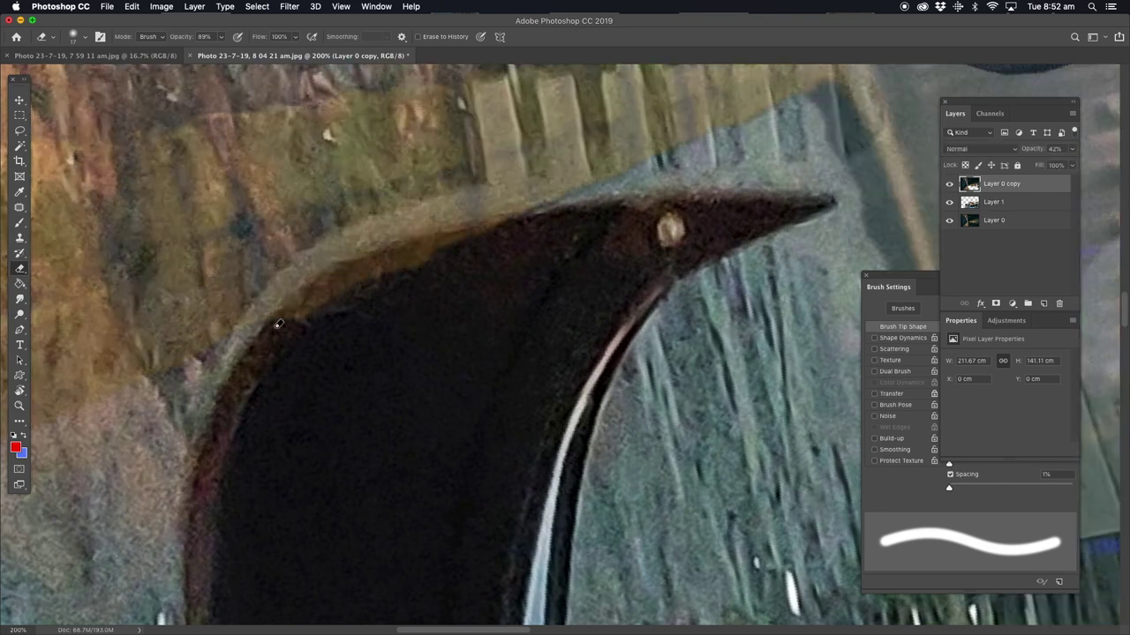
mouse_move(284, 316)
mouse_down()
mouse_move(358, 266)
mouse_move(533, 222)
mouse_move(428, 261)
mouse_up()
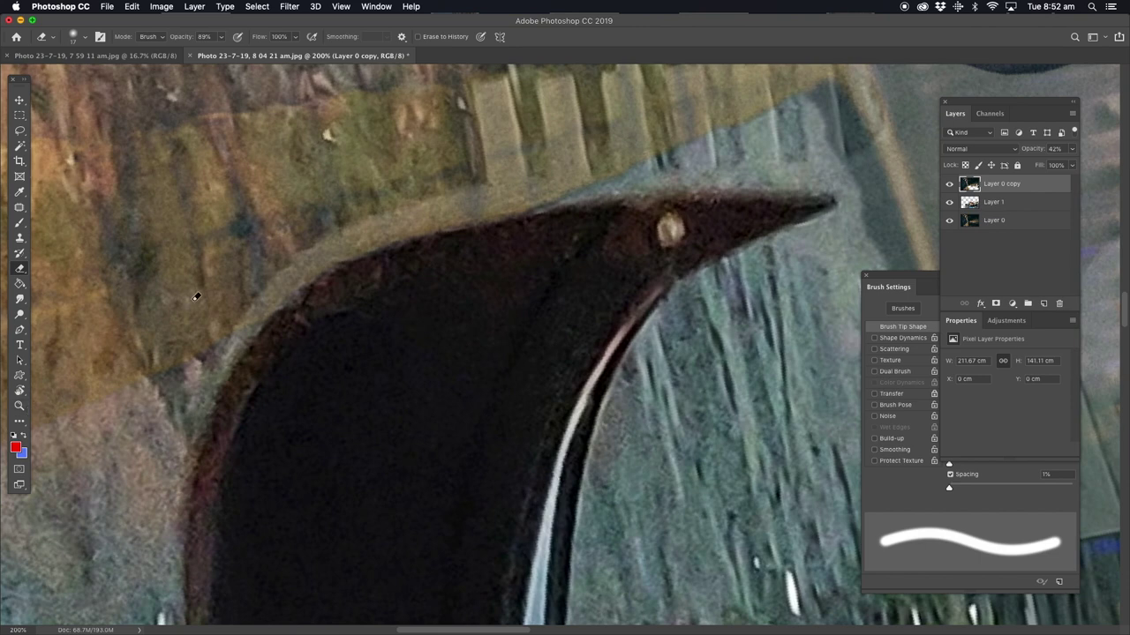
click(1071, 149)
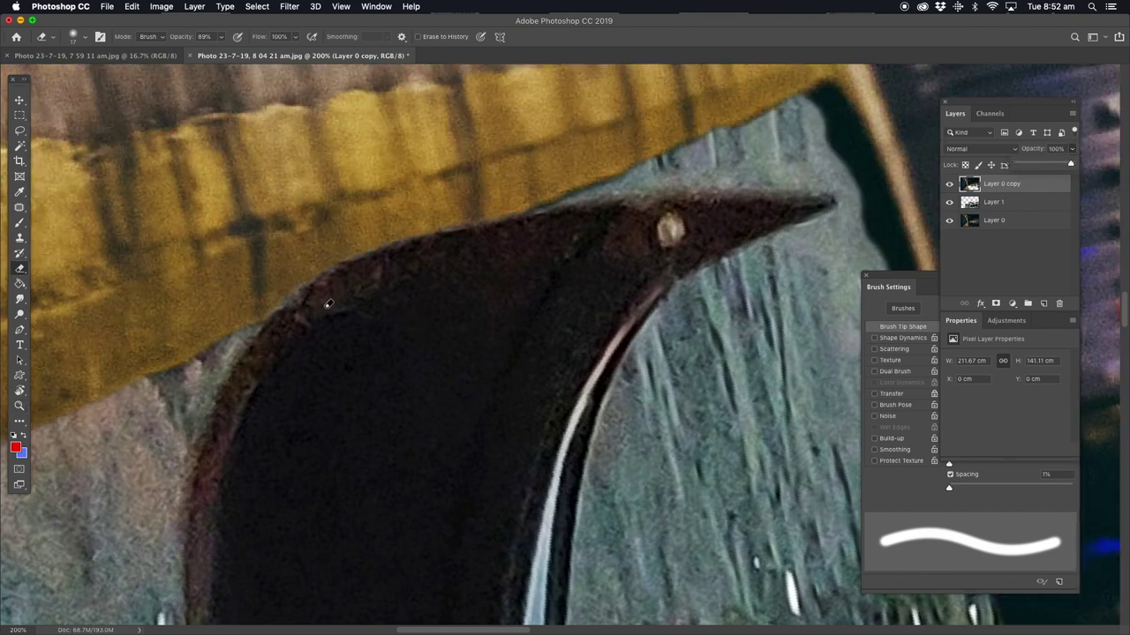
- Zoom out and level the view to frame the whole gondola and gondolier in the tunnel, with Layer 1 selected
key(z)
alt+click(446, 372)
alt+click(445, 373)
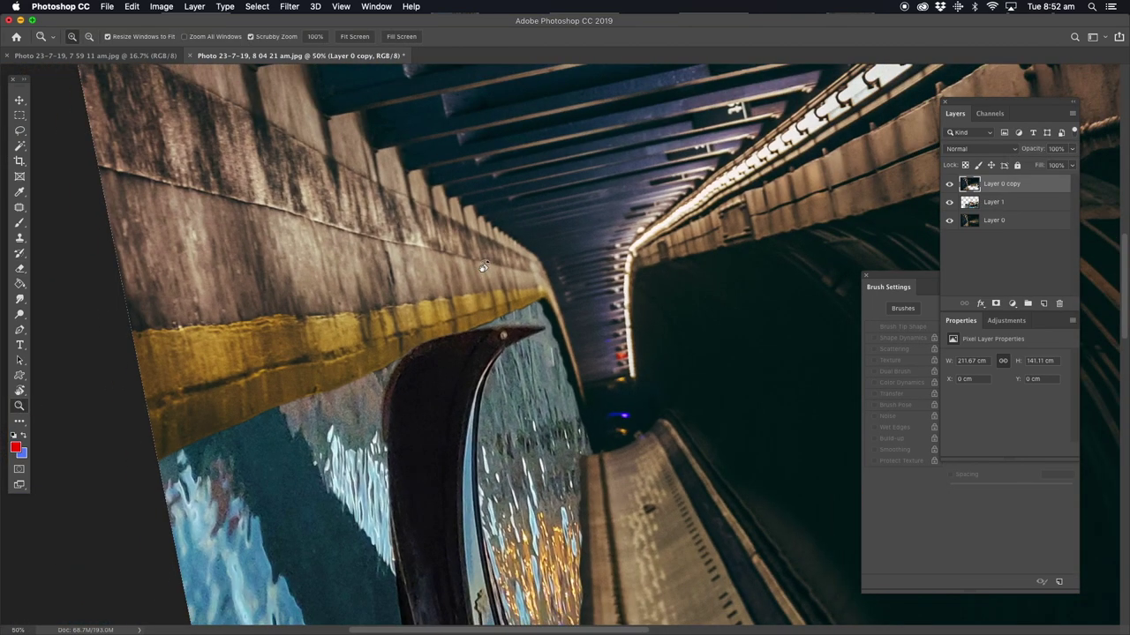
key(r)
drag(477, 269, 325, 454)
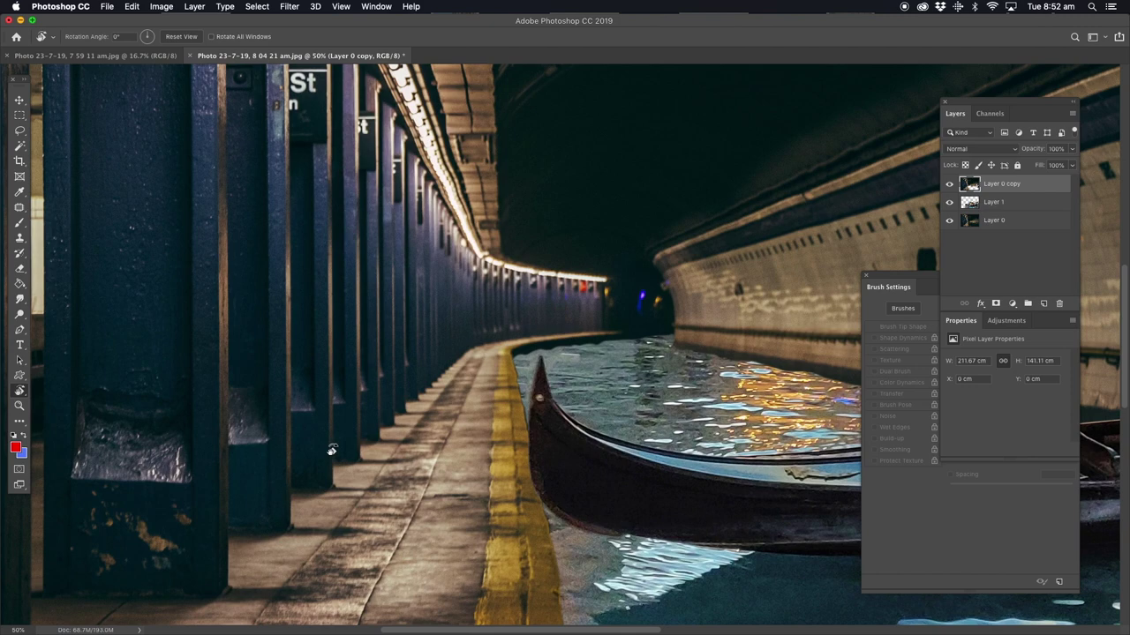
key(z)
alt+click(697, 328)
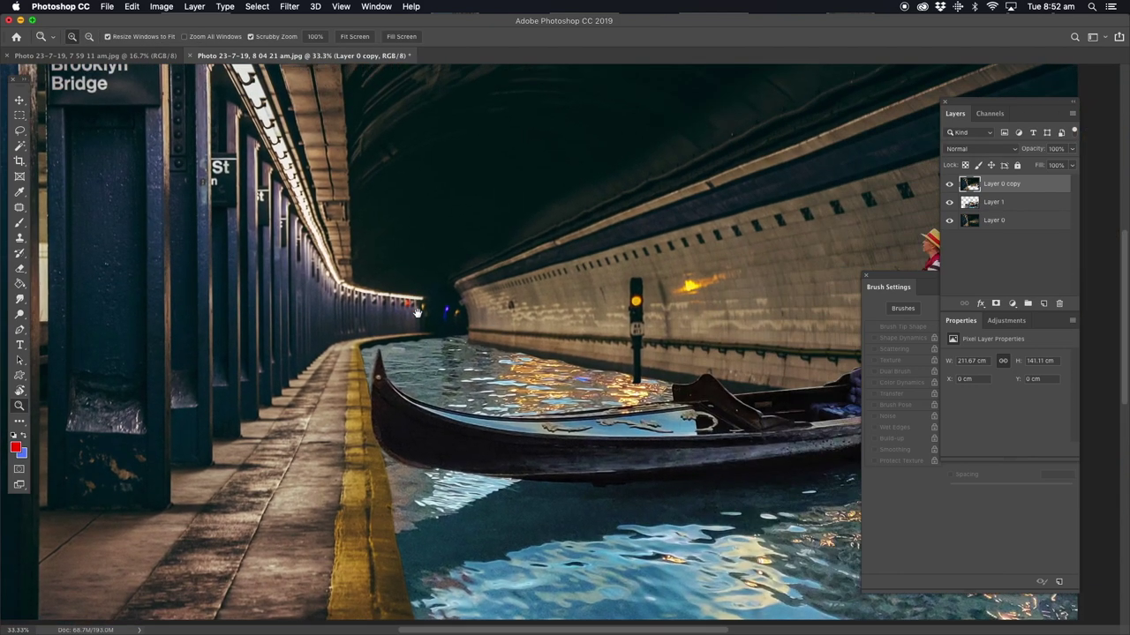
drag(700, 310, 358, 316)
alt+click(520, 303)
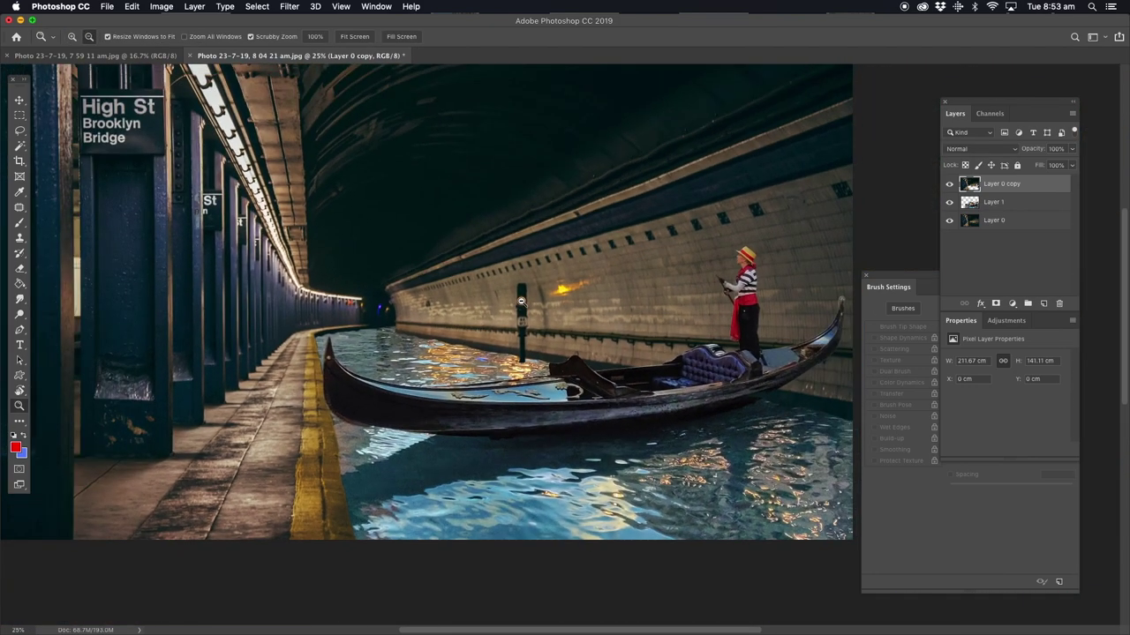
drag(521, 302, 528, 401)
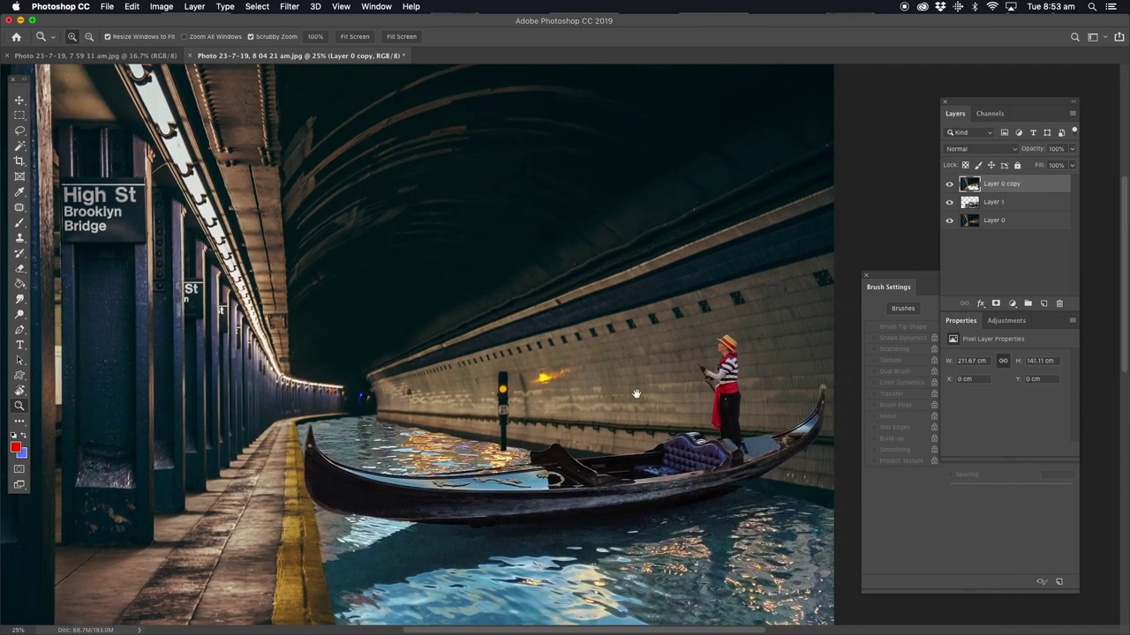
drag(701, 412, 586, 376)
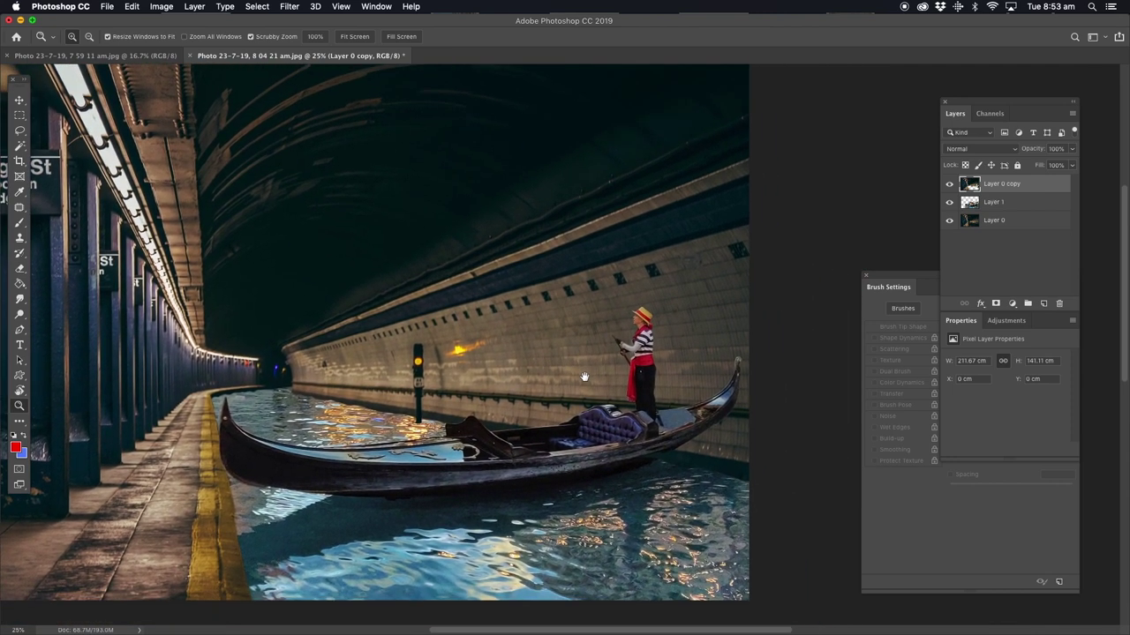
click(999, 203)
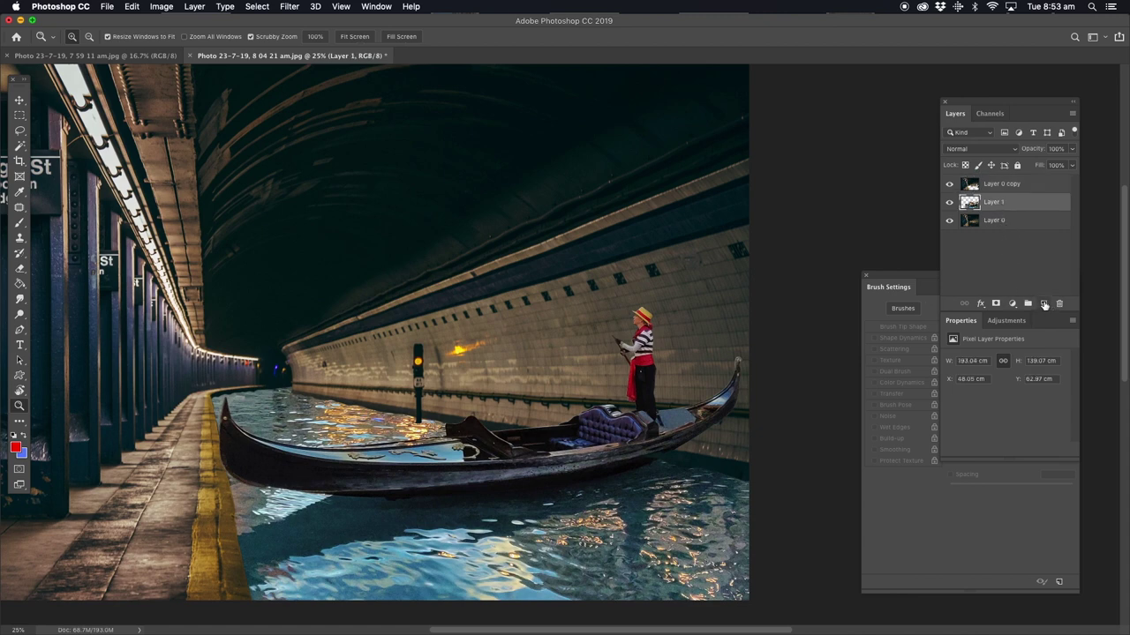
- Add a new Layer 2, move it to the top of the stack, and zoom in on the prow
click(1043, 304)
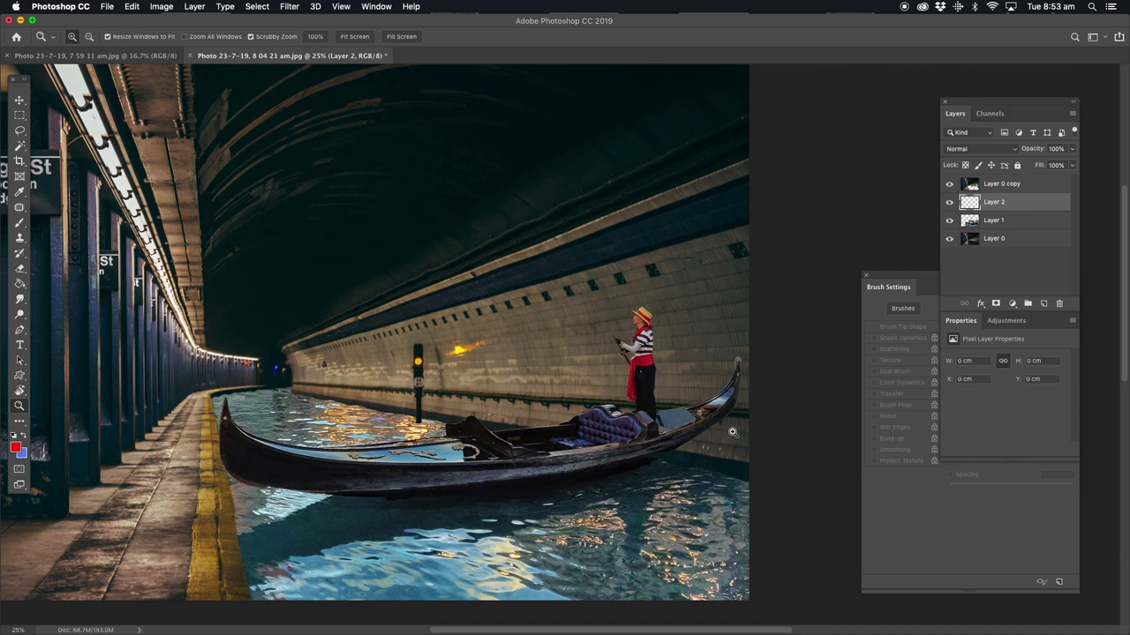
click(732, 431)
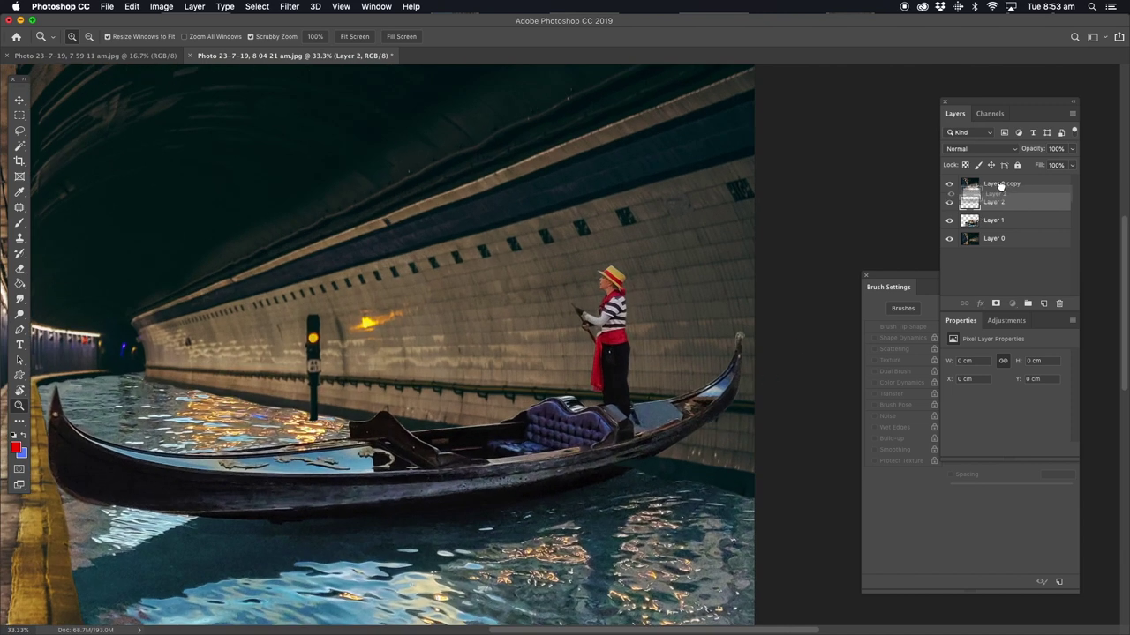
drag(997, 204, 979, 180)
click(737, 441)
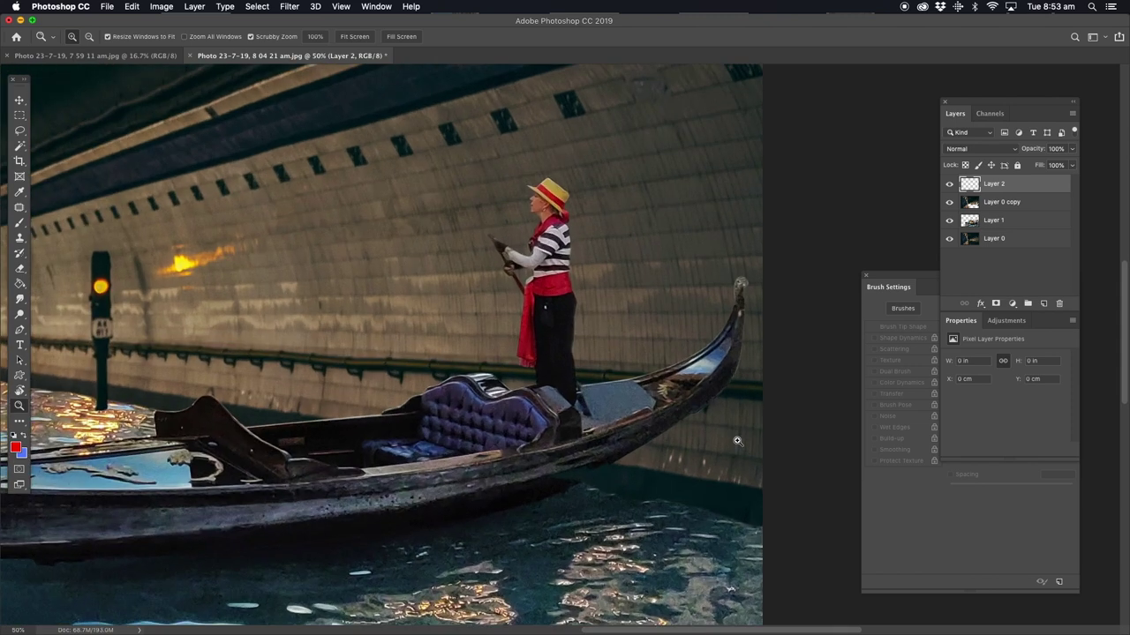
click(737, 441)
click(737, 440)
drag(731, 380, 595, 379)
- Set up a black, 30 px soft round brush sampled from the gondolier's trousers
click(20, 224)
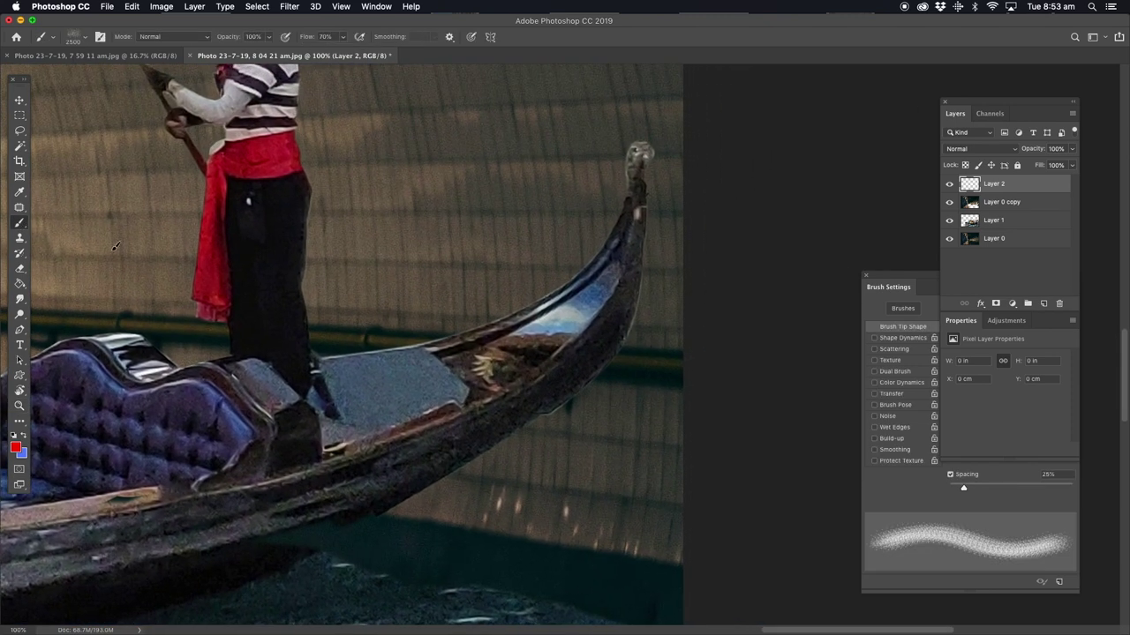
alt+click(315, 347)
click(330, 551)
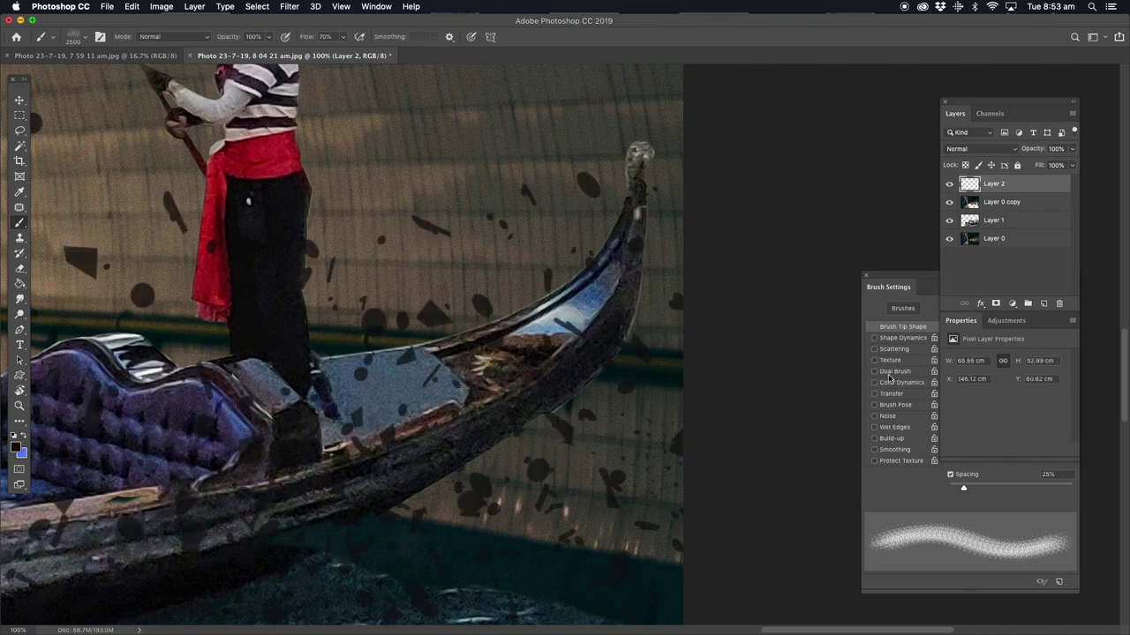
key(ctrl+z)
click(927, 452)
drag(1068, 342, 1060, 299)
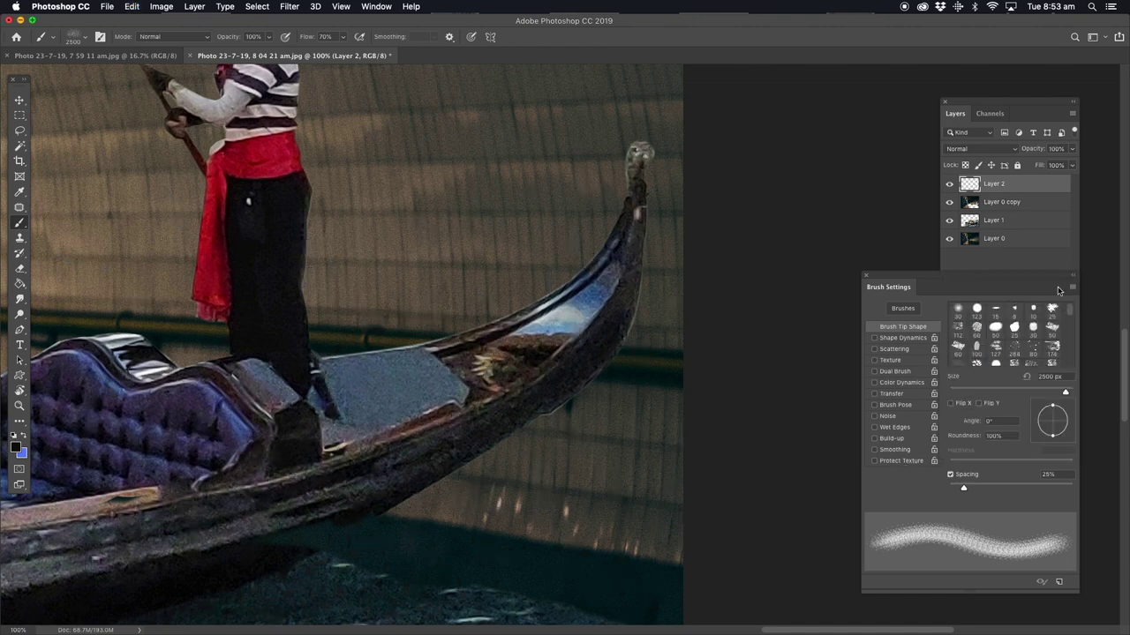
click(964, 312)
- Paint the prow's soft dark shadow down the tunnel wall toward the water and hull
drag(671, 217, 668, 272)
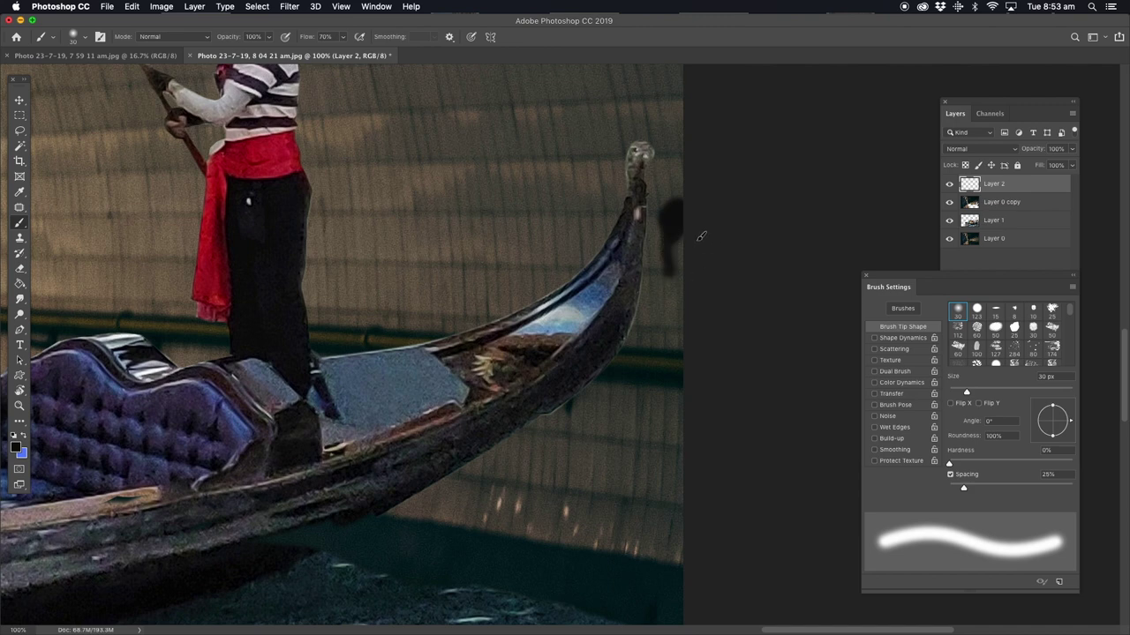
drag(678, 227, 632, 445)
drag(676, 283, 625, 468)
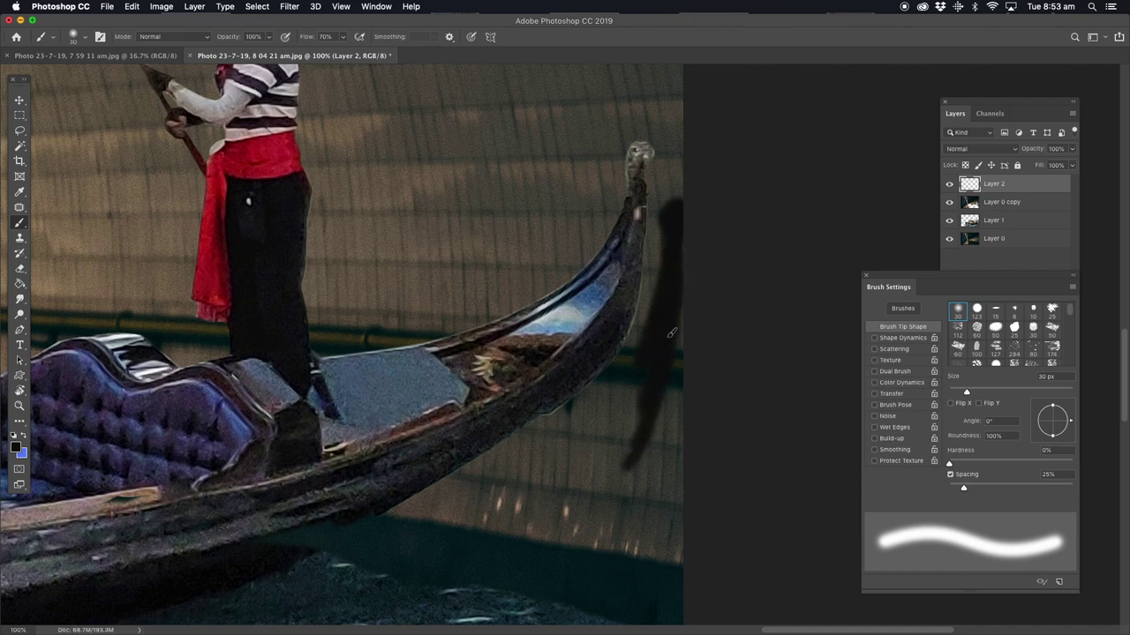
drag(653, 405, 551, 553)
mouse_move(643, 437)
mouse_down()
mouse_move(605, 498)
mouse_move(512, 579)
mouse_up()
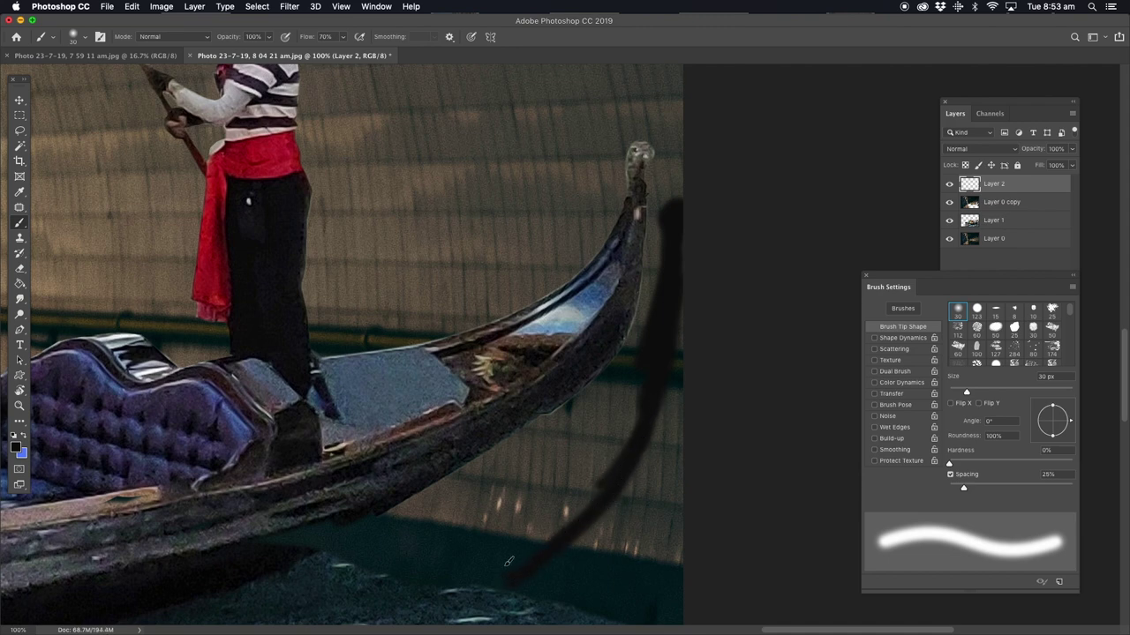
mouse_move(651, 328)
mouse_down()
mouse_move(628, 362)
mouse_move(455, 505)
mouse_move(367, 552)
mouse_up()
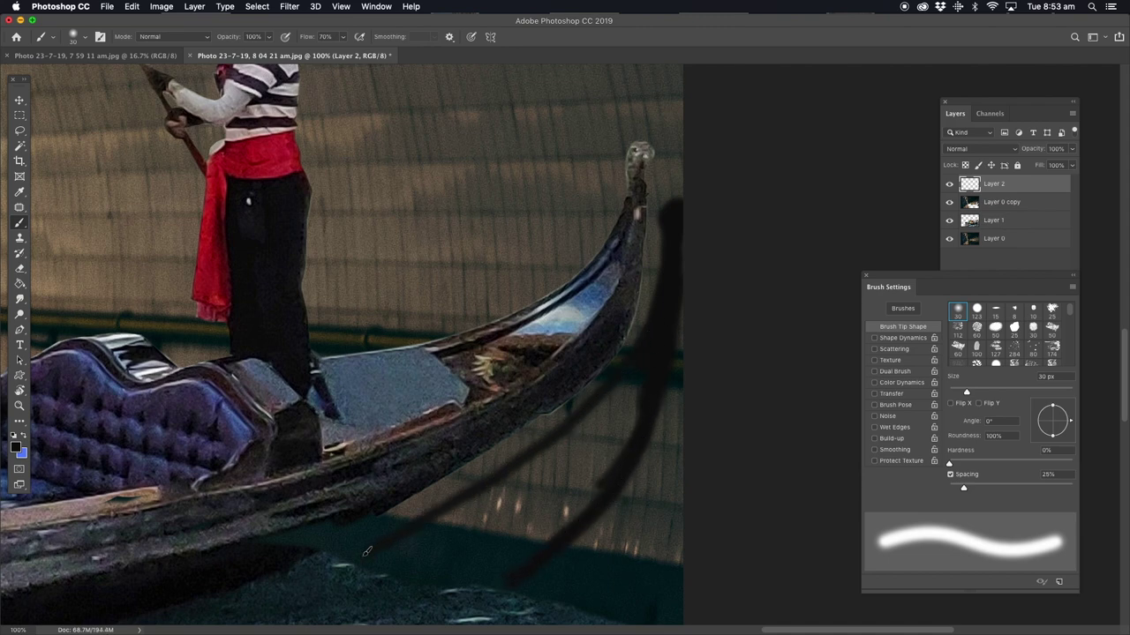
drag(565, 529, 622, 450)
mouse_move(631, 404)
mouse_down()
mouse_move(587, 490)
mouse_move(565, 477)
mouse_up()
drag(641, 360, 512, 486)
drag(564, 455, 490, 502)
mouse_move(609, 428)
mouse_down()
mouse_move(522, 526)
mouse_move(574, 506)
mouse_move(520, 540)
mouse_up()
drag(538, 495, 461, 532)
mouse_move(493, 487)
mouse_down()
mouse_move(411, 538)
mouse_move(491, 519)
mouse_move(518, 535)
mouse_up()
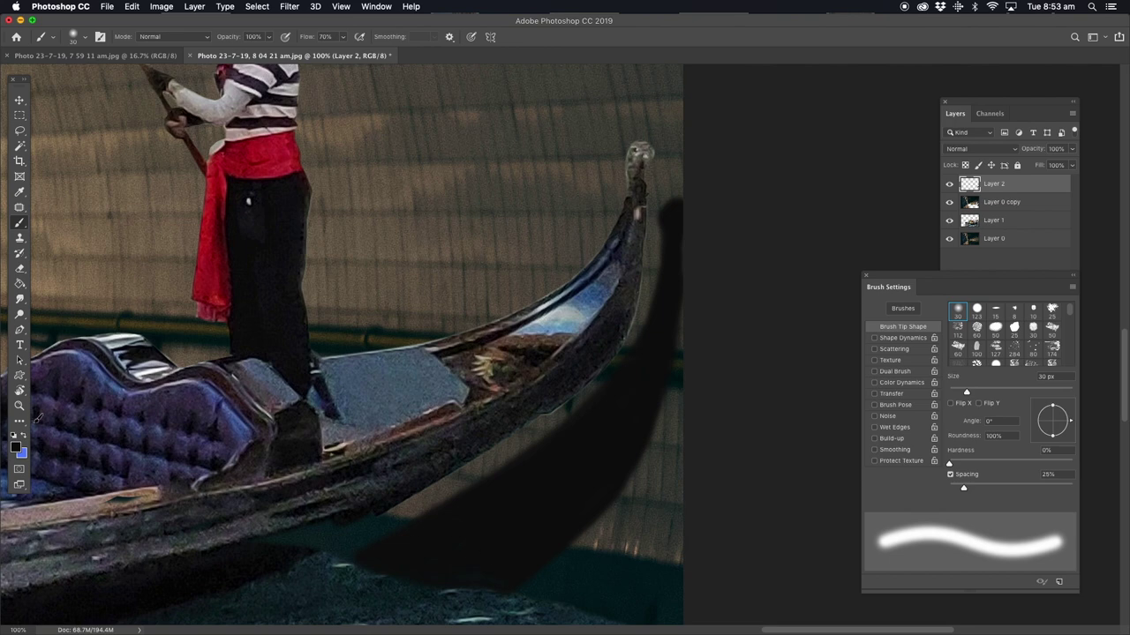
click(21, 406)
alt+click(387, 404)
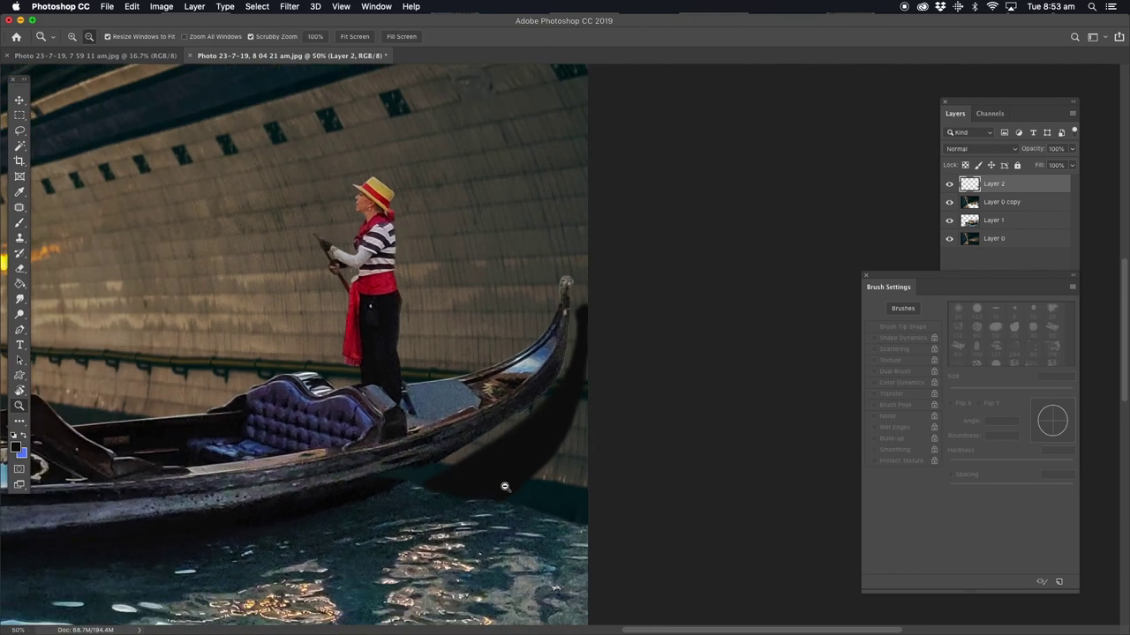
- Darken the water and light streaks just below the gondola hull with the soft black brush
alt+click(459, 549)
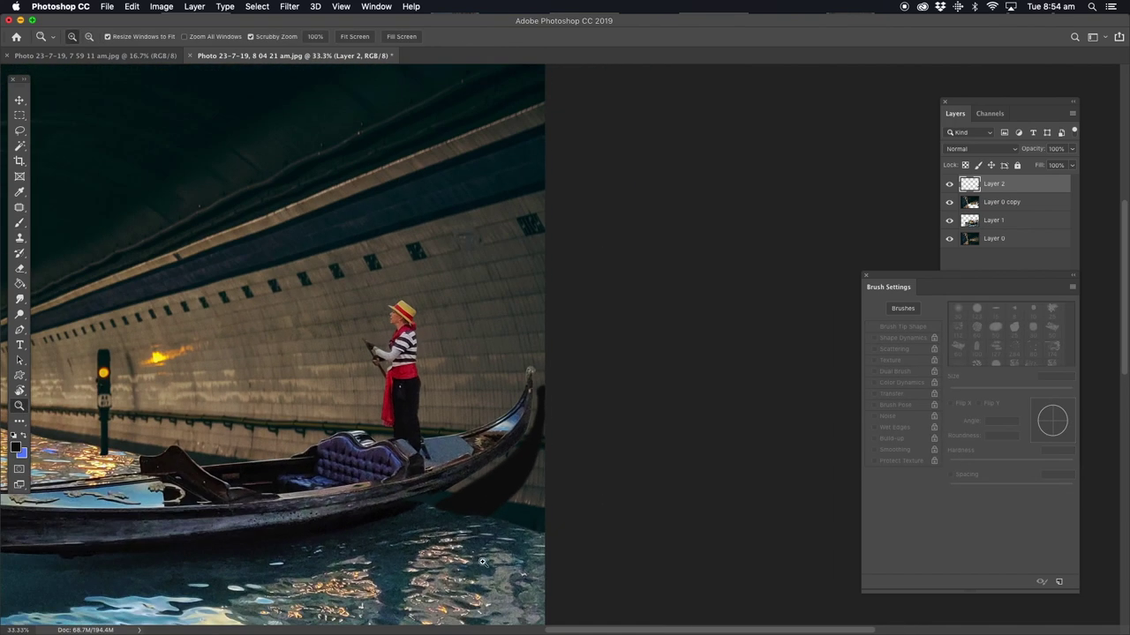
click(500, 543)
click(499, 514)
click(497, 508)
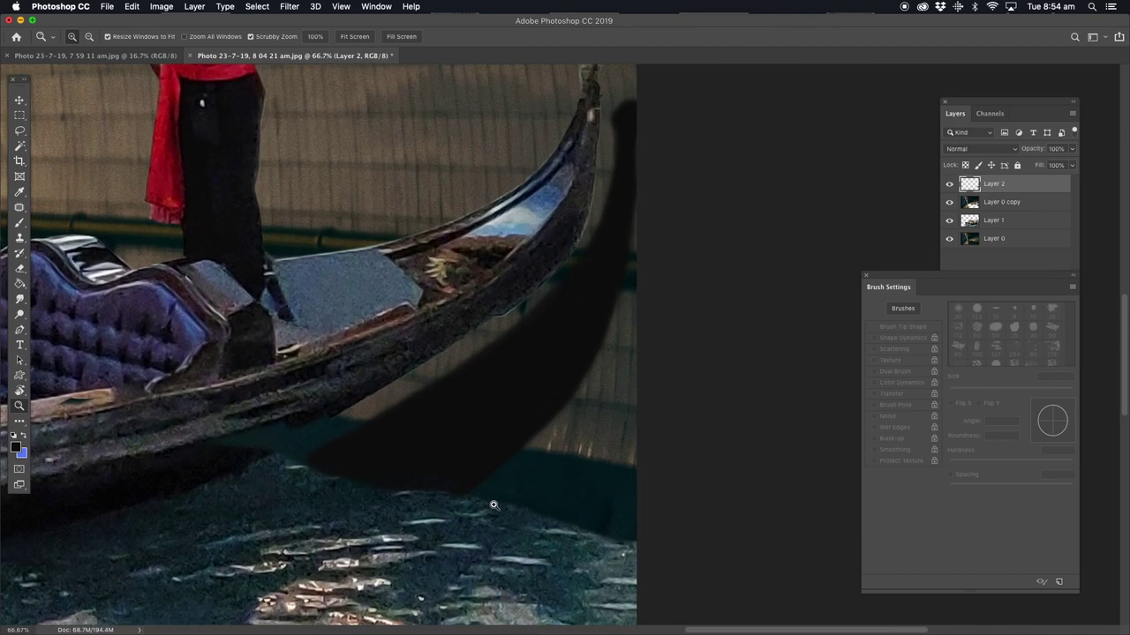
click(487, 501)
alt+click(387, 465)
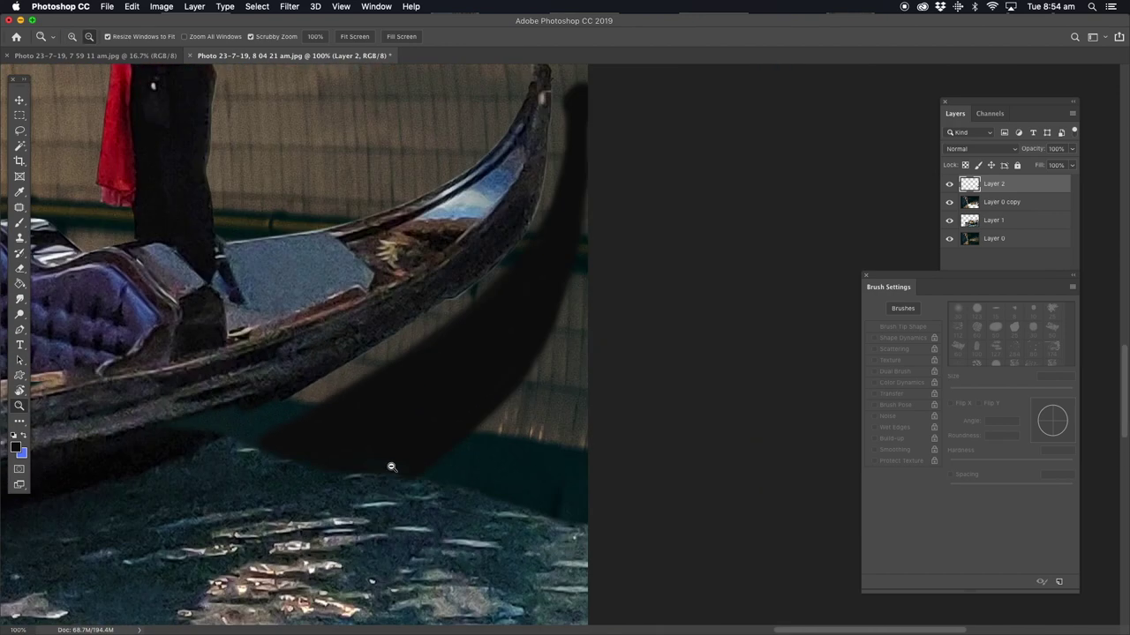
key(b)
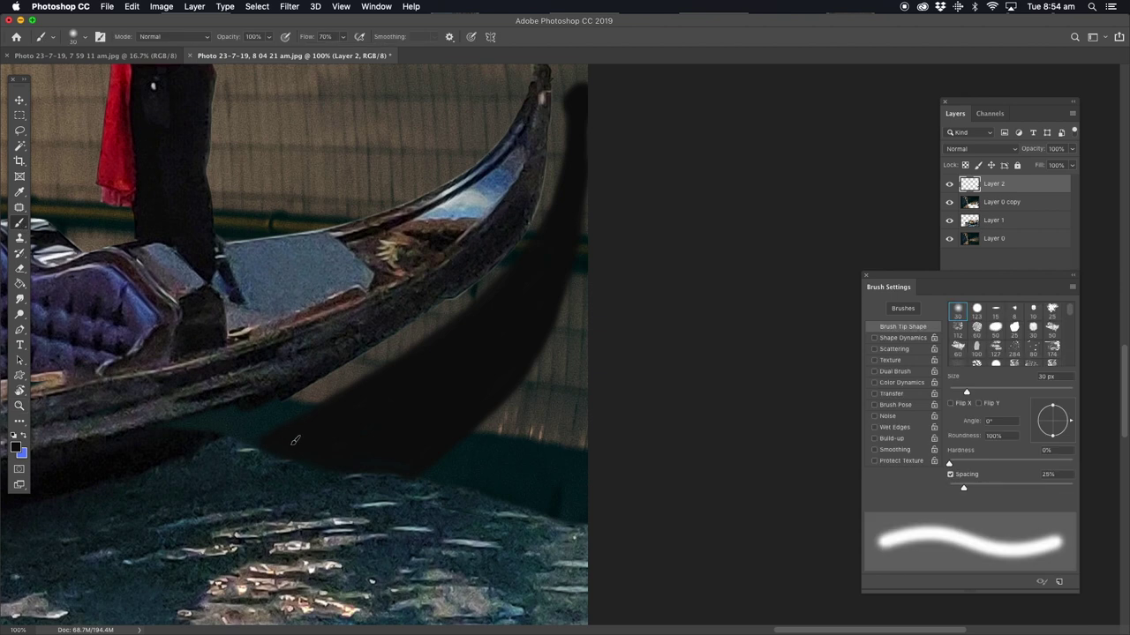
drag(150, 477, 408, 455)
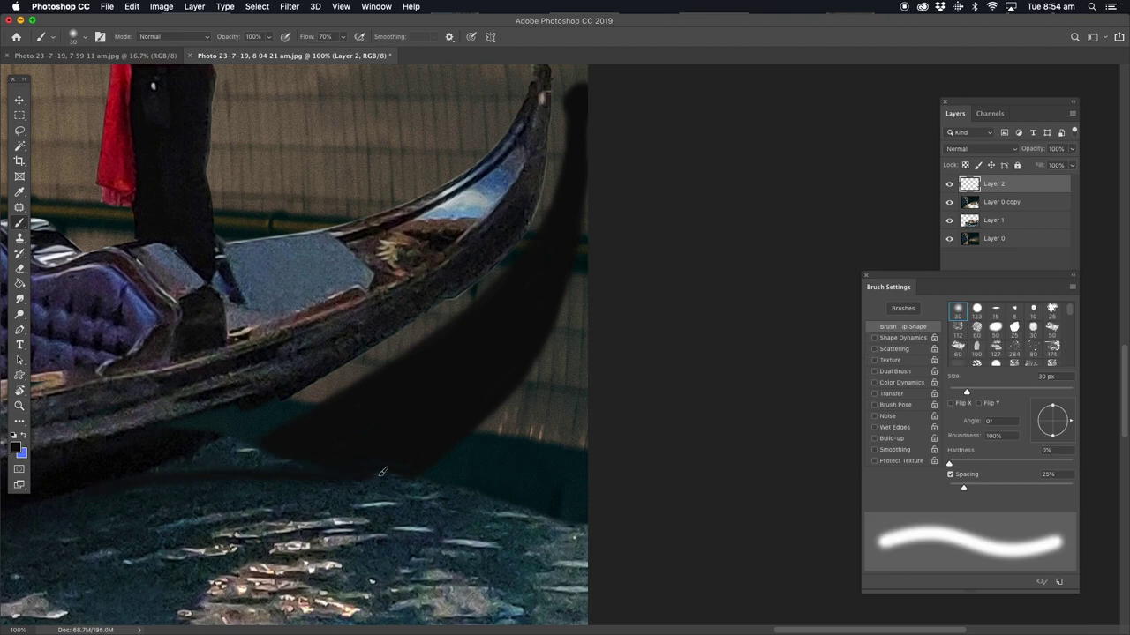
drag(274, 464, 145, 467)
mouse_move(208, 453)
mouse_down()
mouse_move(235, 416)
mouse_move(374, 374)
mouse_up()
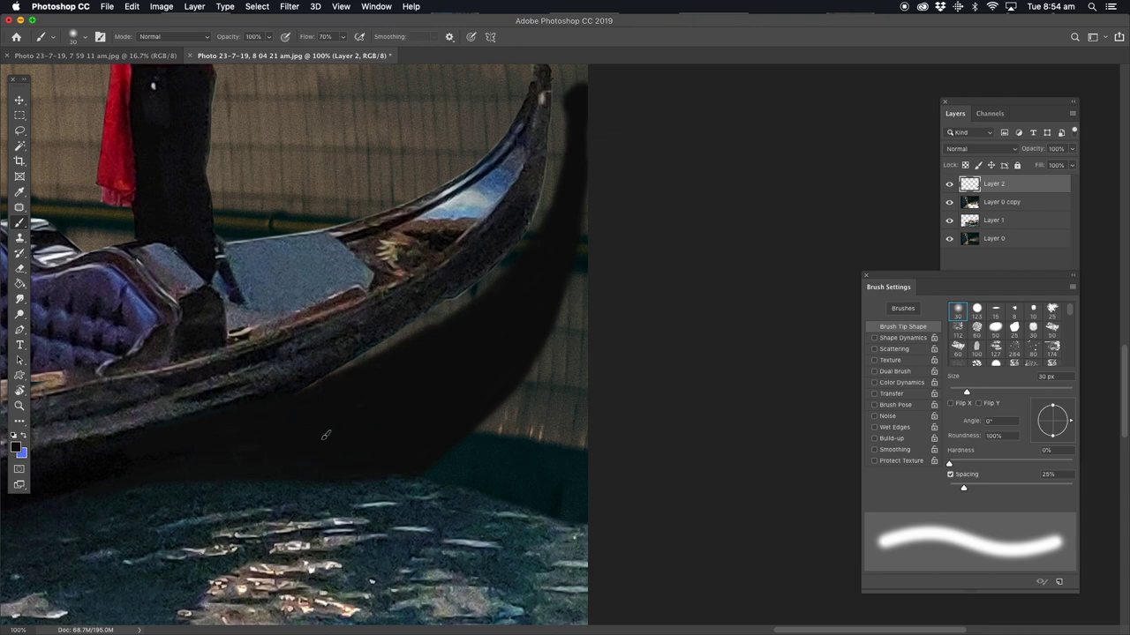
- Lower the shadow layer's opacity to 59% and zoom back in on the gondola
key(z)
alt+click(365, 368)
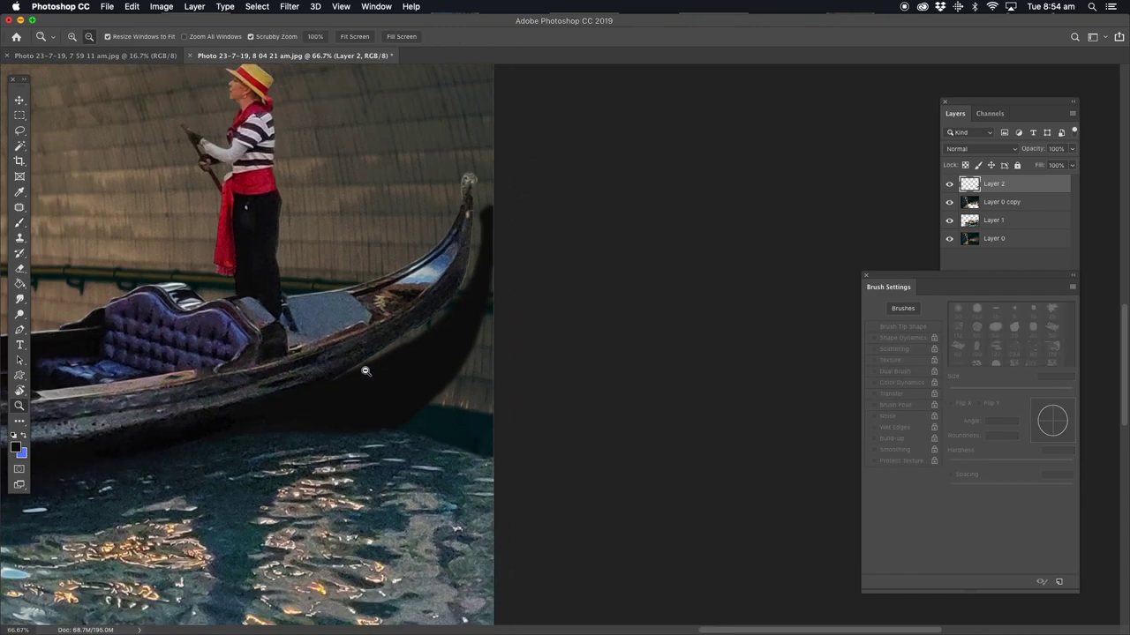
alt+click(227, 404)
alt+click(227, 404)
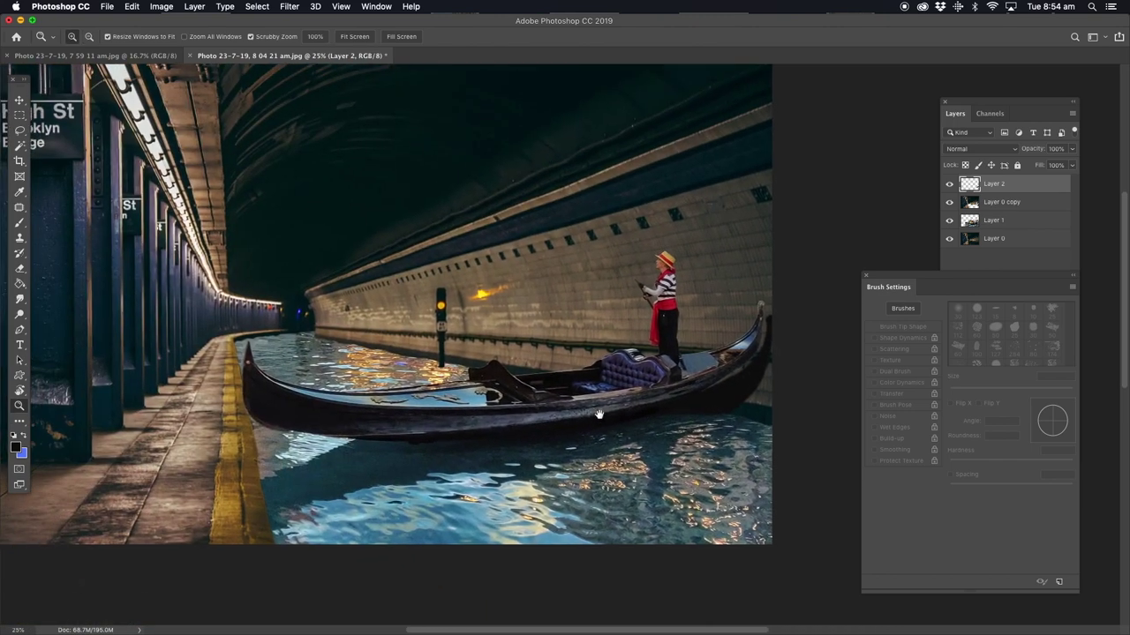
drag(596, 413, 507, 430)
click(1072, 149)
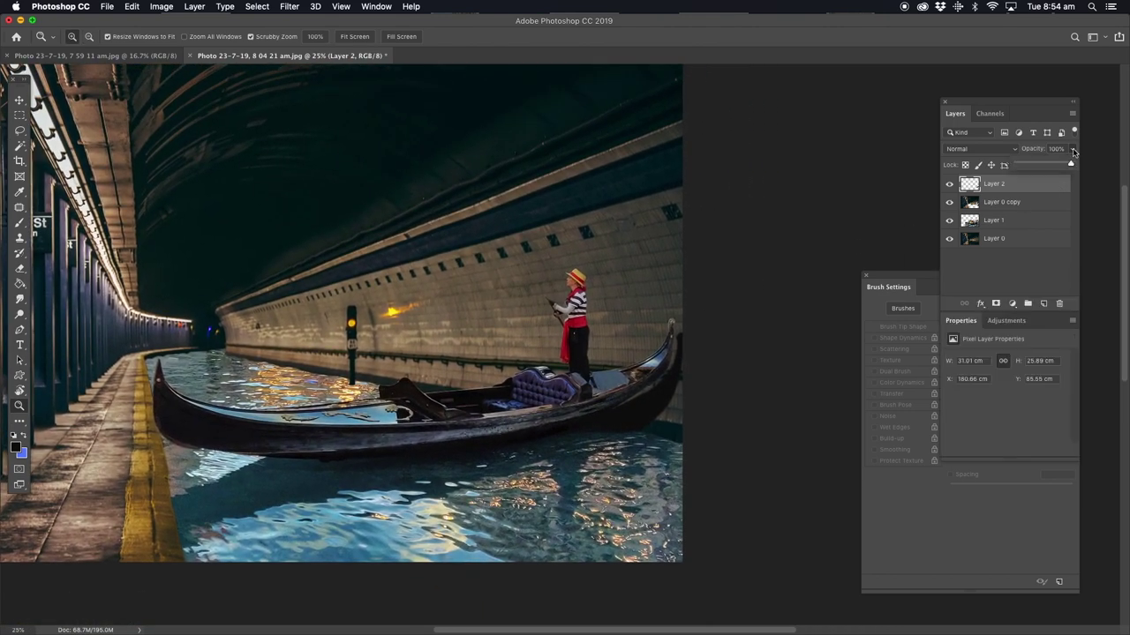
drag(1052, 166, 1049, 166)
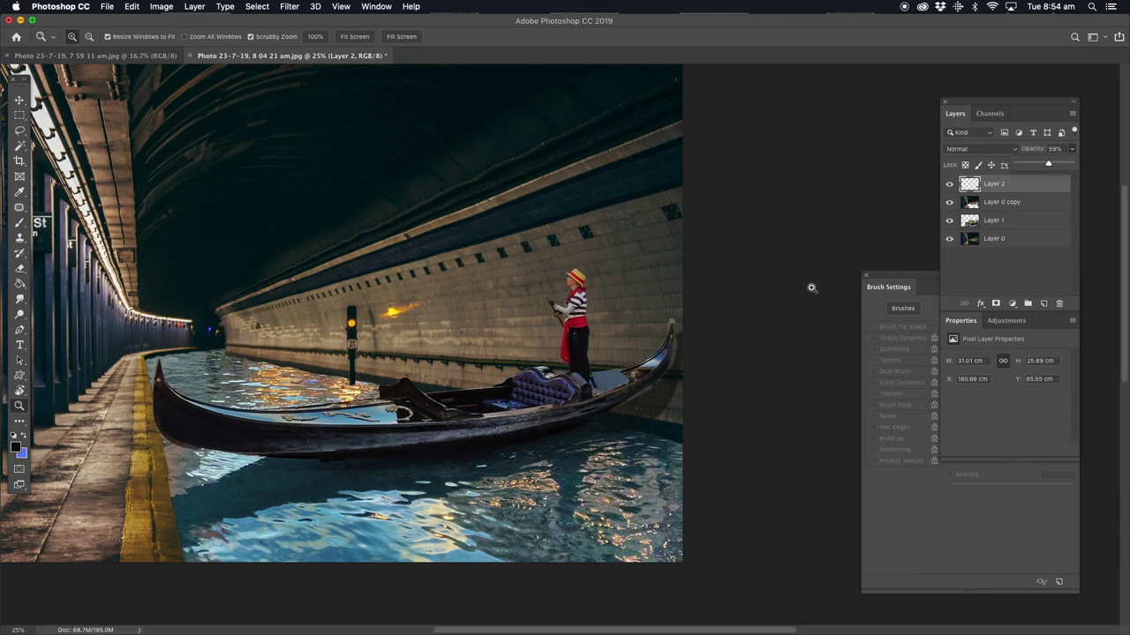
click(637, 447)
click(627, 415)
click(617, 381)
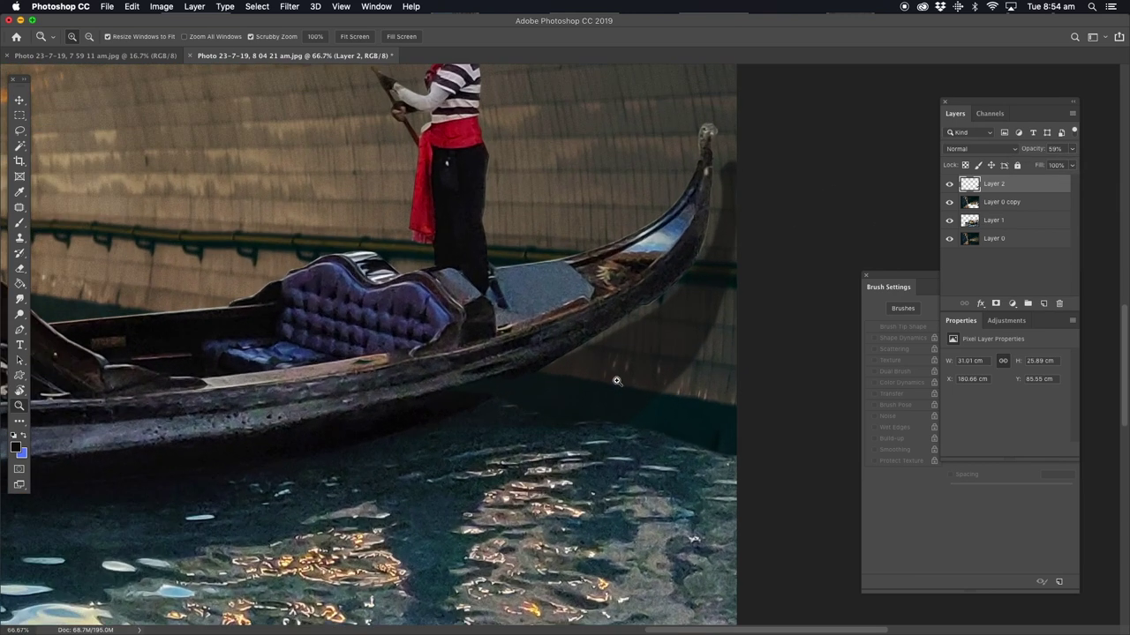
click(19, 222)
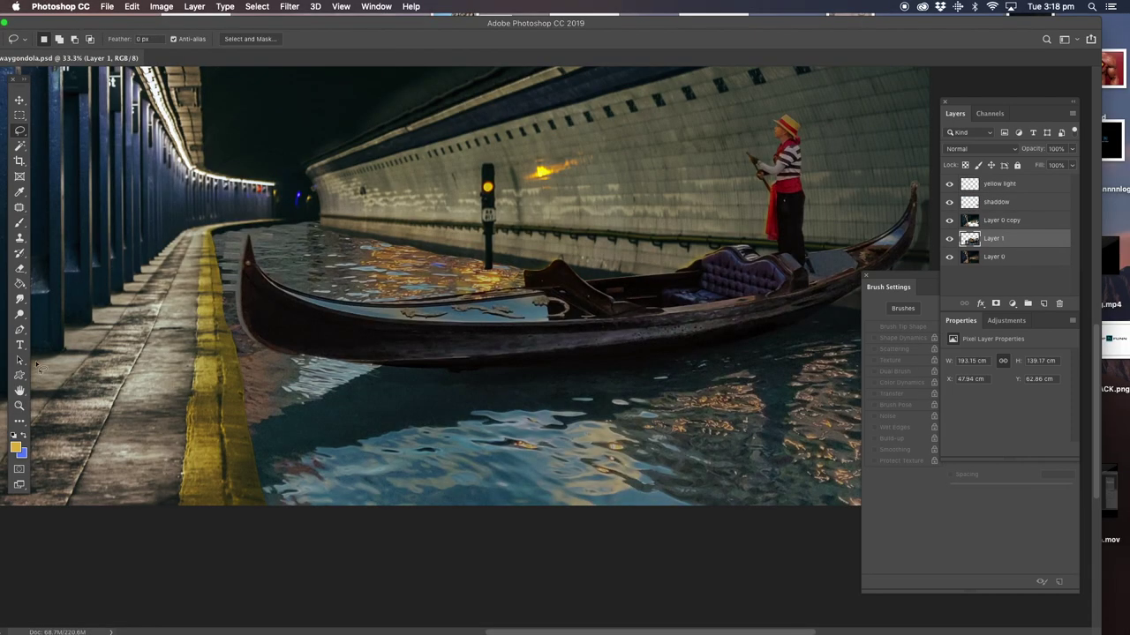
click(264, 315)
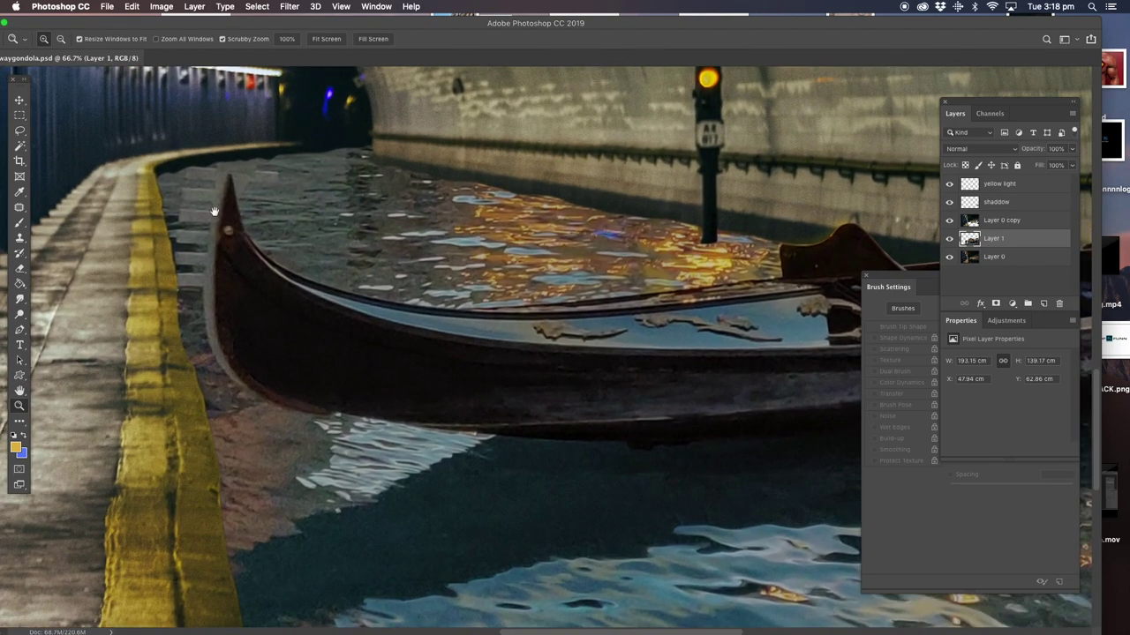
drag(214, 212, 233, 222)
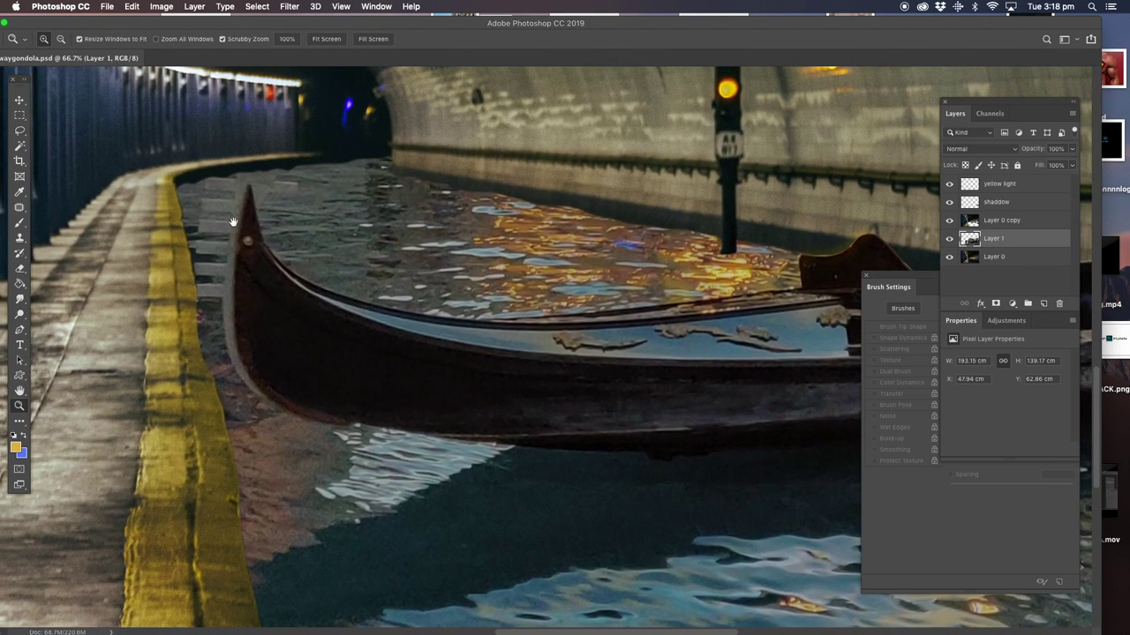
click(227, 209)
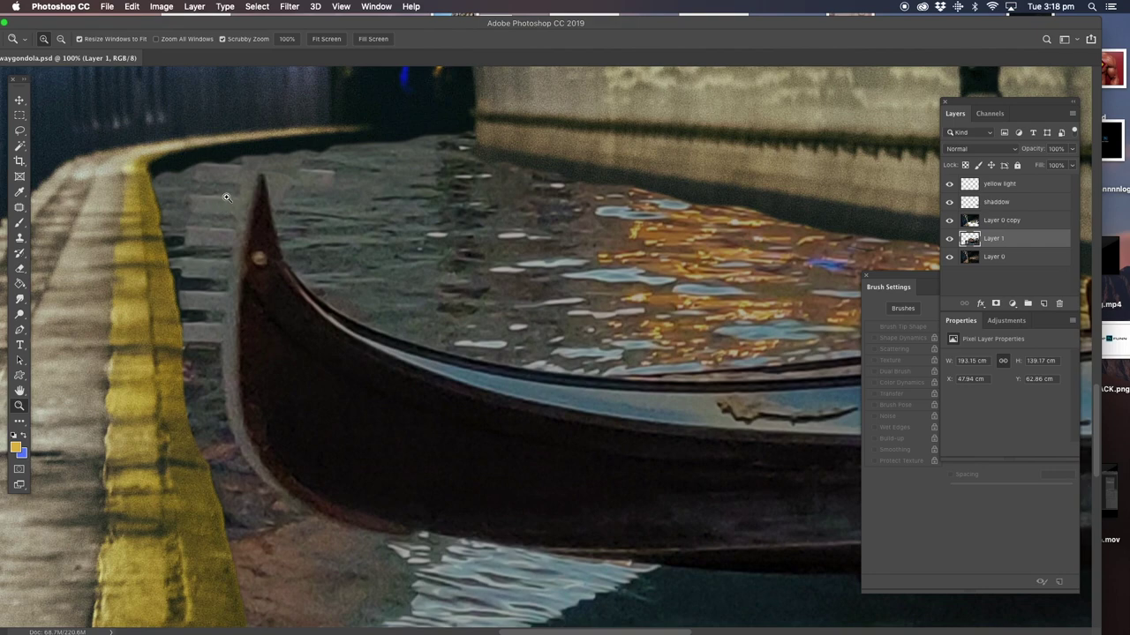
key(r)
mouse_move(232, 189)
mouse_down()
mouse_move(390, 258)
mouse_move(264, 285)
mouse_up()
click(257, 285)
click(19, 269)
drag(274, 199, 168, 312)
drag(278, 221, 150, 353)
drag(235, 253, 144, 391)
drag(203, 294, 132, 475)
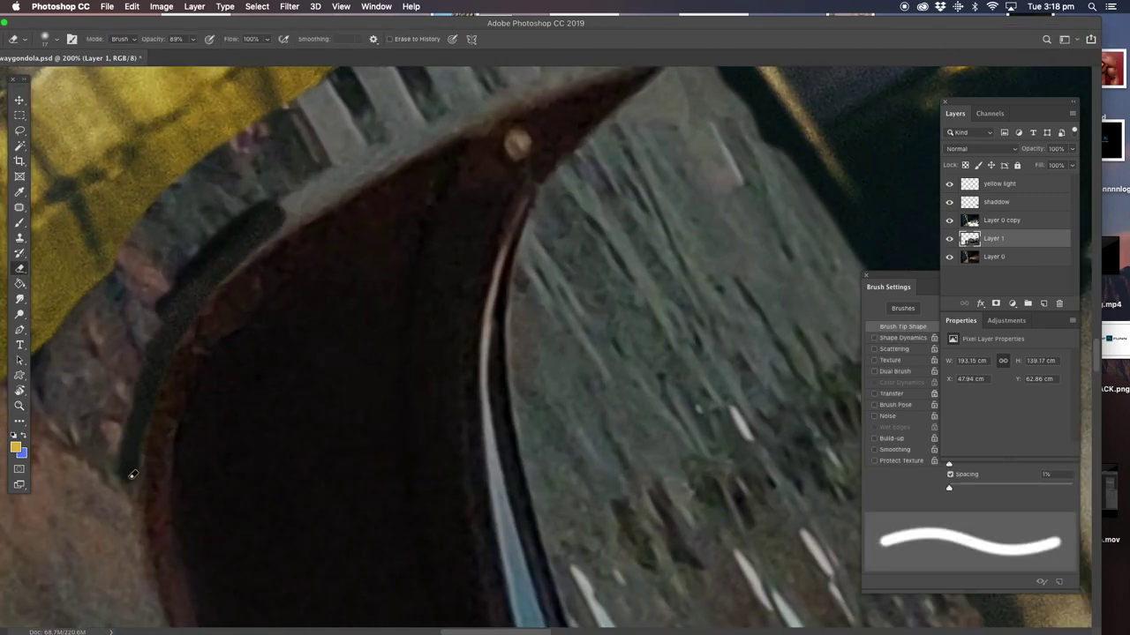
drag(182, 320, 132, 543)
drag(145, 408, 137, 561)
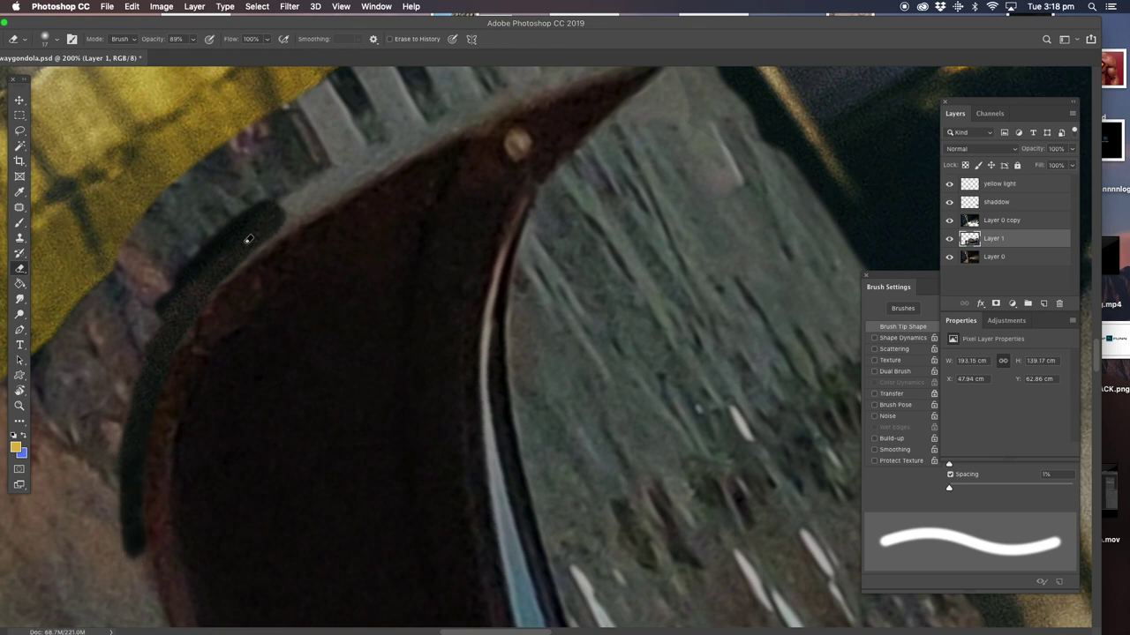
mouse_move(194, 296)
mouse_down()
mouse_move(345, 184)
mouse_move(555, 90)
mouse_up()
mouse_move(281, 210)
mouse_down()
mouse_move(411, 131)
mouse_move(267, 176)
mouse_up()
key(ctrl+z)
key(ctrl+z)
key(ctrl+z)
key(ctrl+z)
key(ctrl+z)
key(ctrl+z)
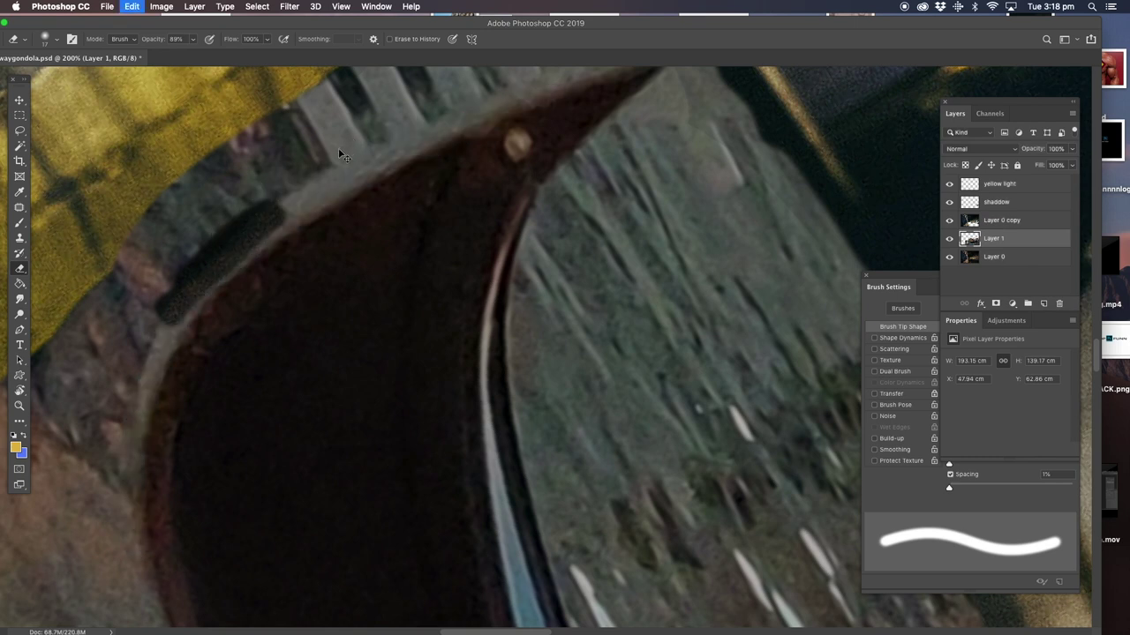
key(ctrl+z)
key(ctrl+z)
key(ctrl+z)
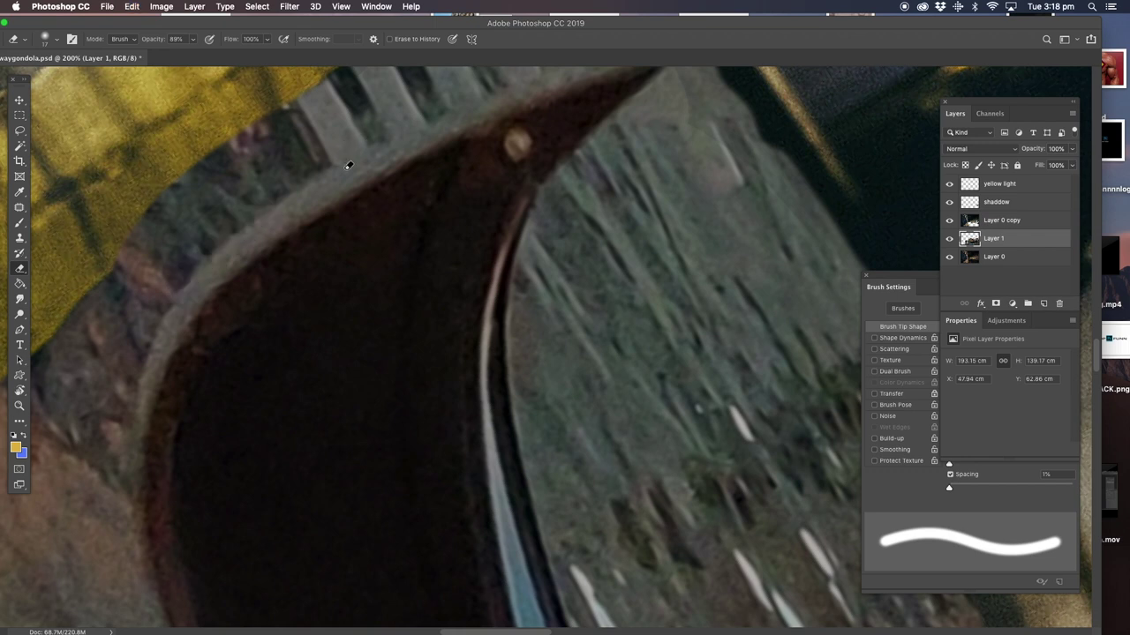
- Choose the Clone Stamp tool with a 36 px brush
click(20, 237)
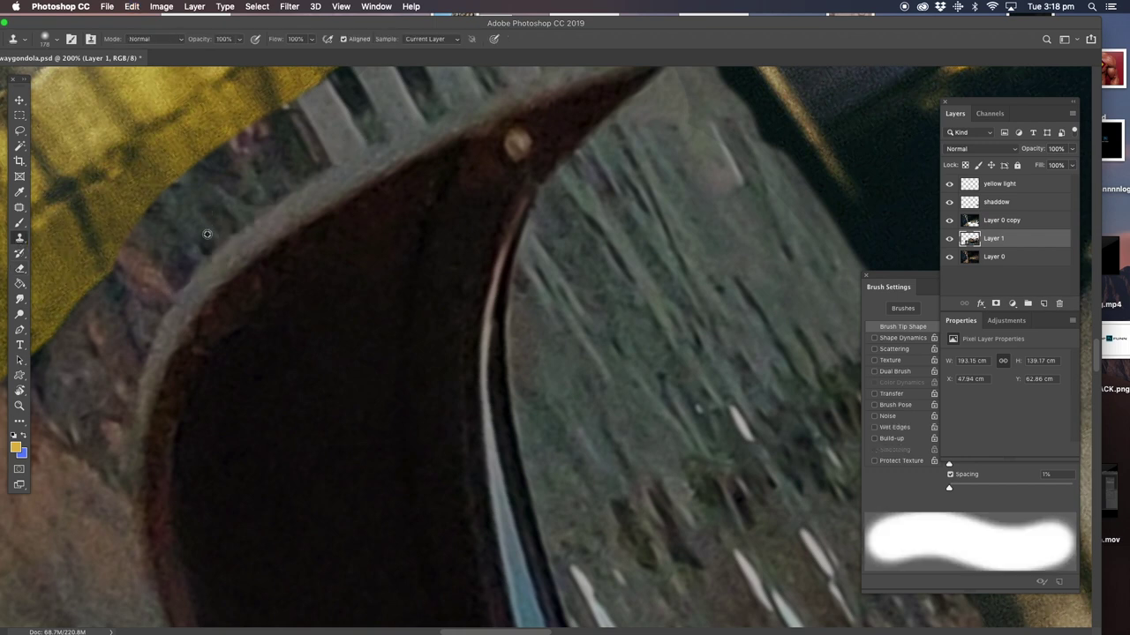
click(888, 287)
drag(980, 391, 956, 391)
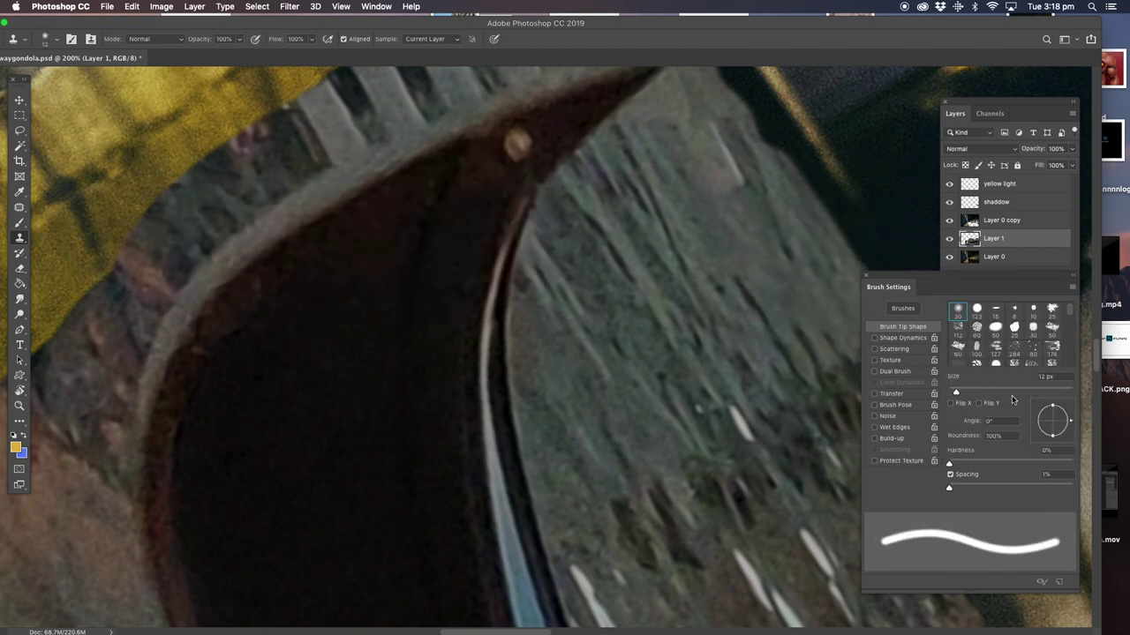
click(971, 392)
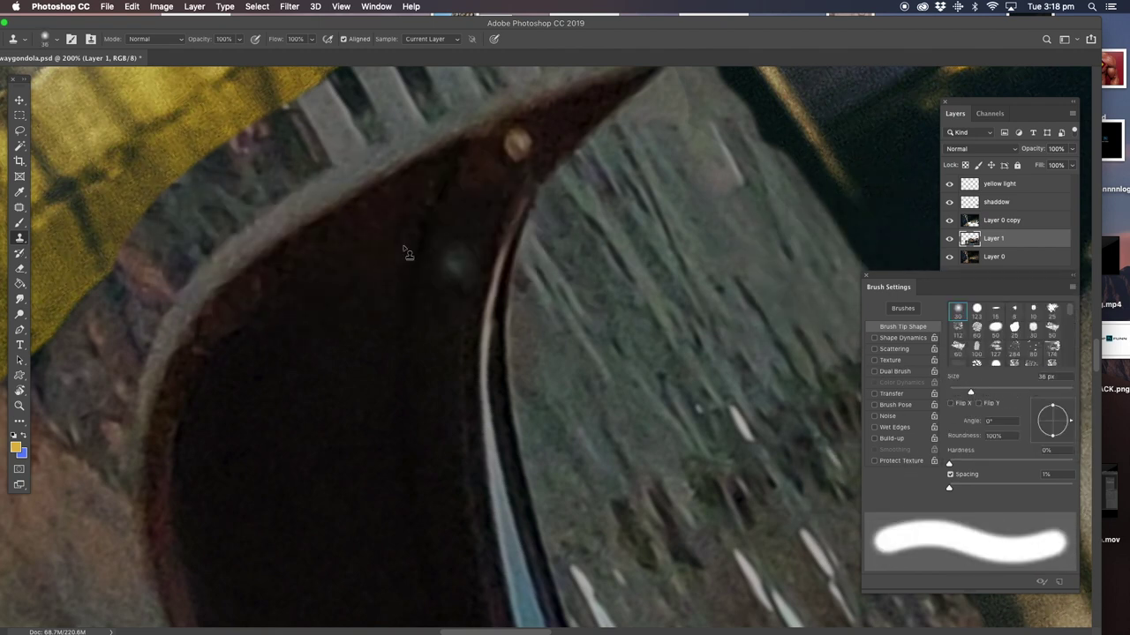
- Sample texture beside the rim and clone over the light fringe along the gondola's left rim
alt+click(219, 225)
drag(235, 234, 253, 232)
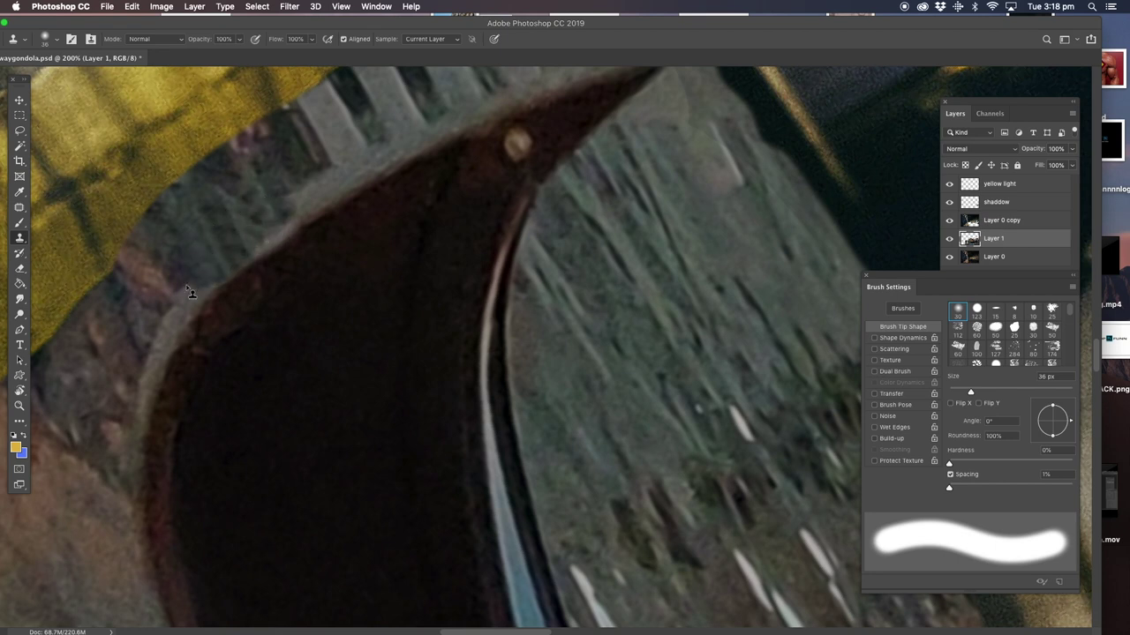
mouse_move(145, 353)
mouse_down()
mouse_move(122, 427)
mouse_move(120, 510)
mouse_up()
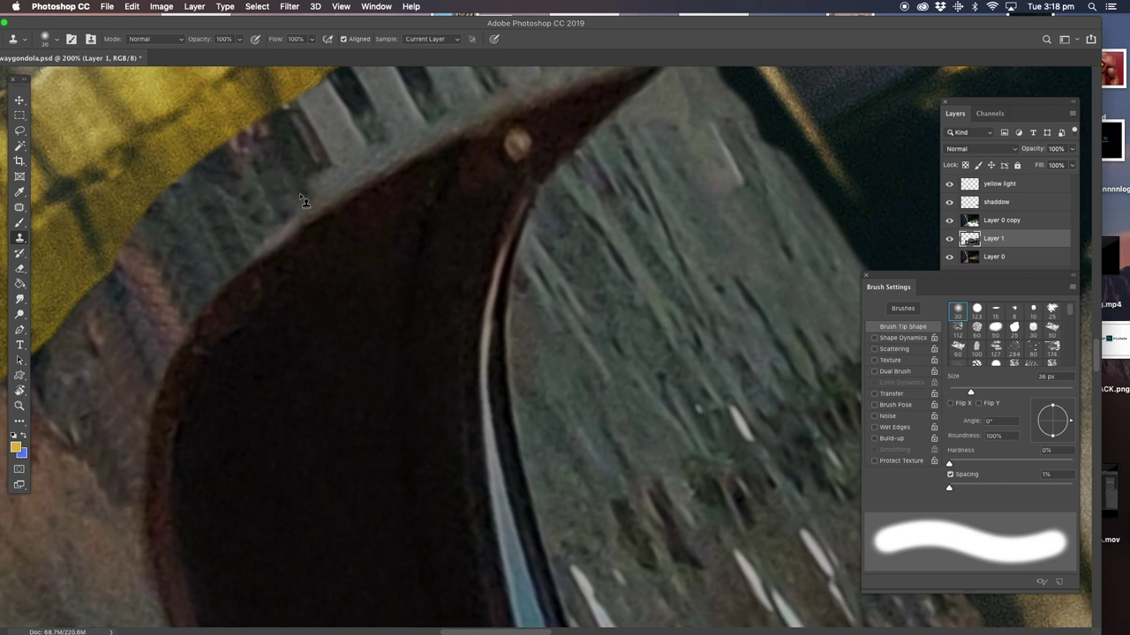
key(r)
mouse_move(378, 188)
mouse_down()
mouse_move(194, 247)
mouse_move(448, 457)
mouse_move(555, 395)
mouse_move(542, 383)
mouse_move(542, 396)
mouse_up()
key(s)
drag(618, 383, 518, 74)
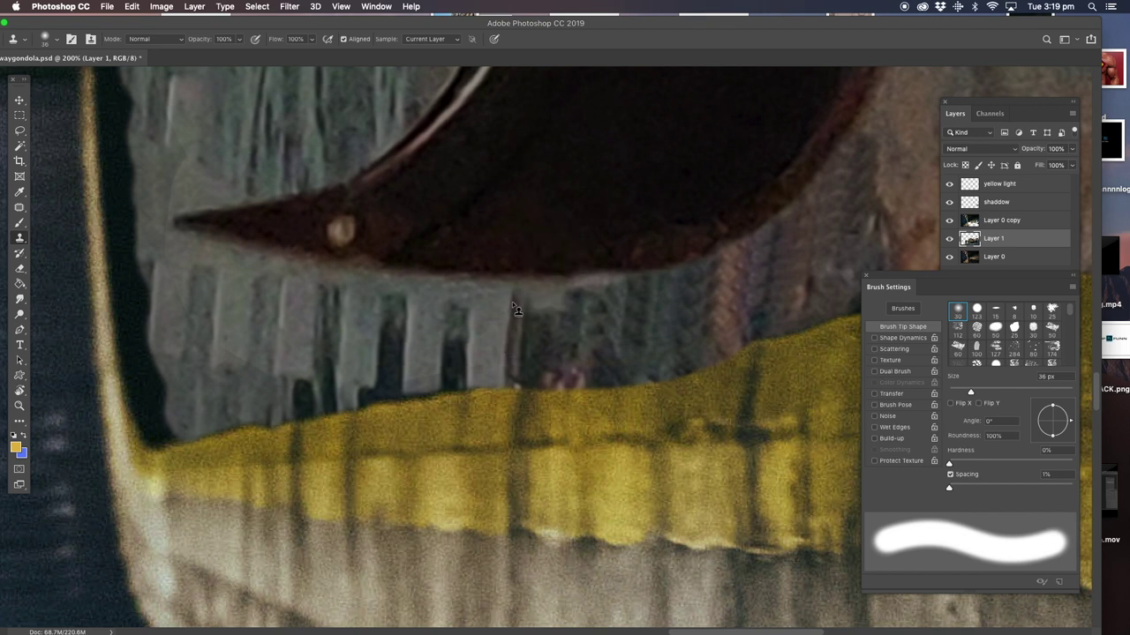
- Clone wall texture beside and below the prow tip, extending leftward along the wall
drag(561, 309, 584, 306)
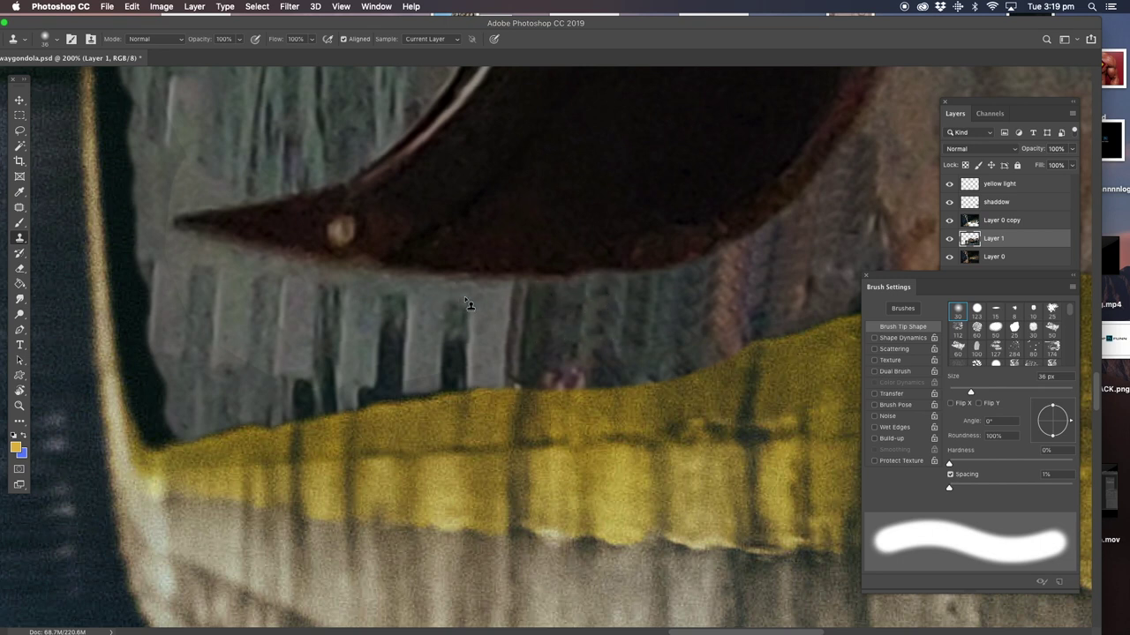
drag(432, 286, 417, 306)
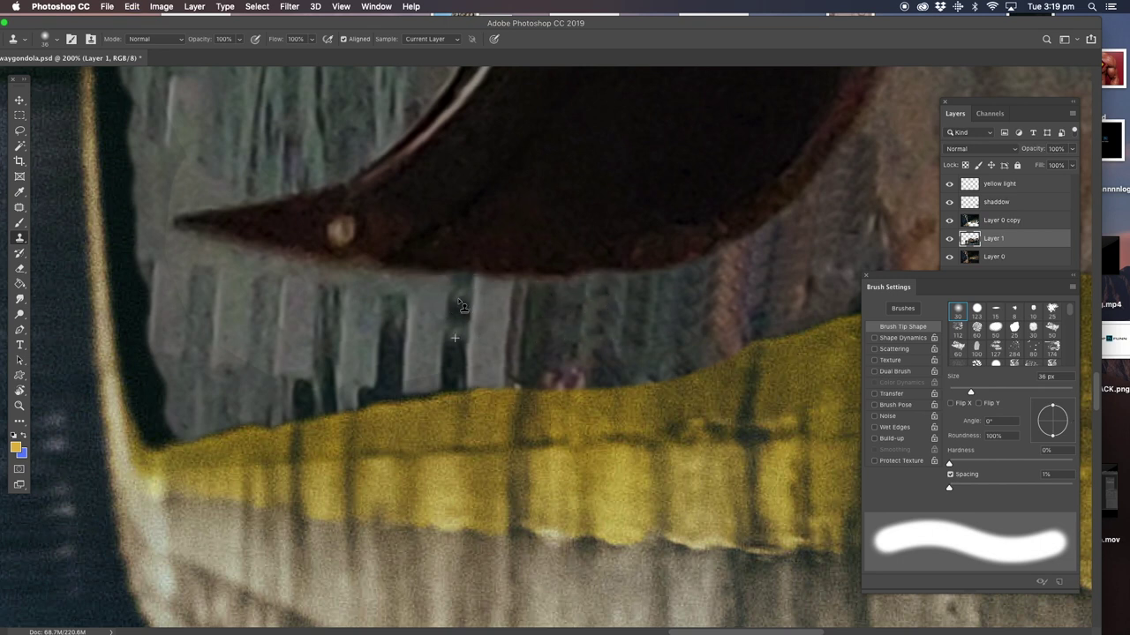
drag(416, 306, 333, 295)
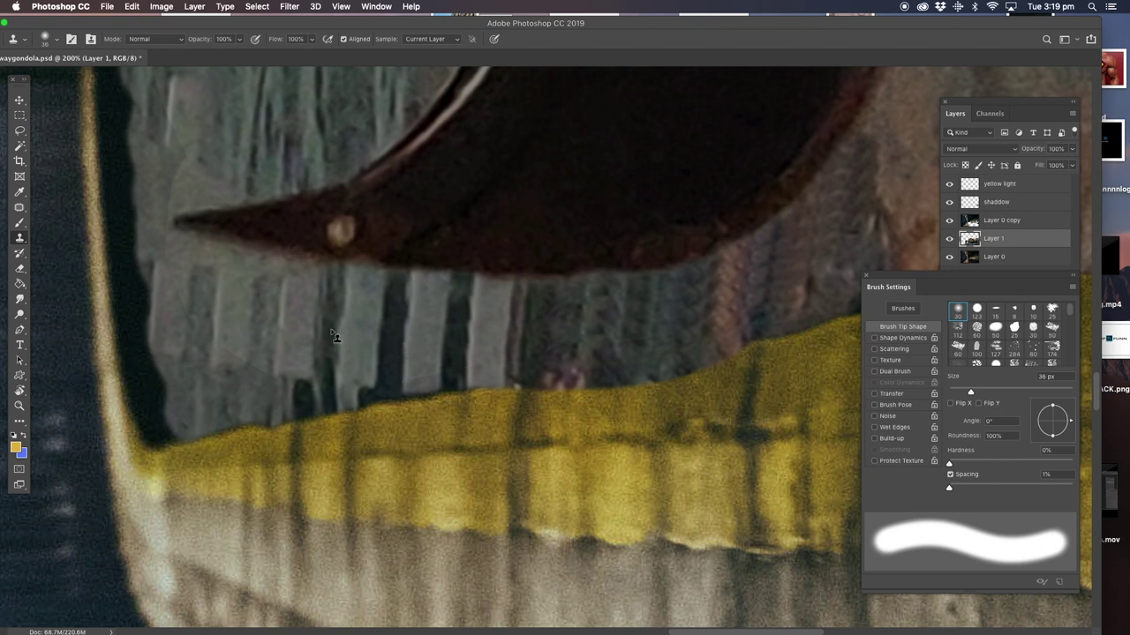
- Set a clone source on the wall and start cloning just below the prow
scroll(316, 279, up, 5)
scroll(360, 361, up, 2)
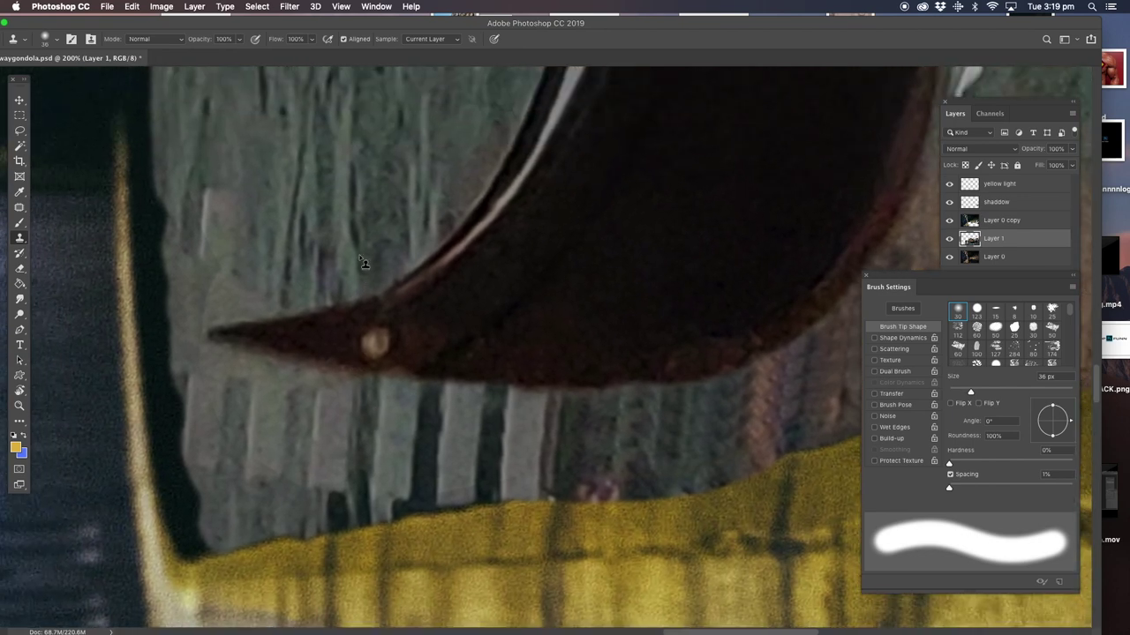
alt+click(352, 181)
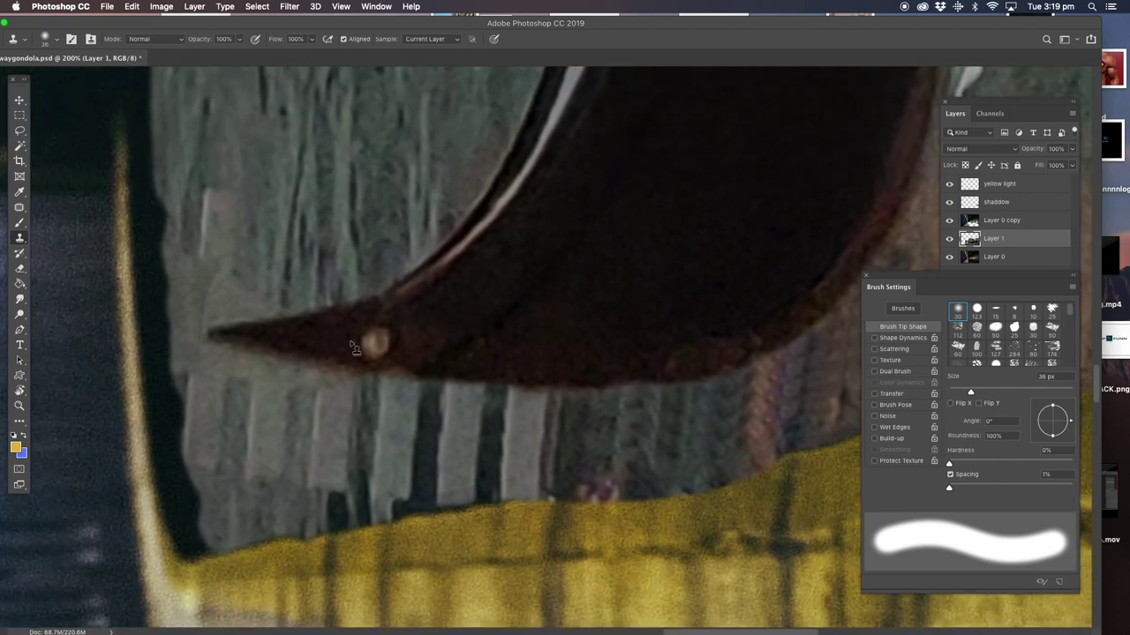
click(349, 393)
drag(349, 392, 344, 389)
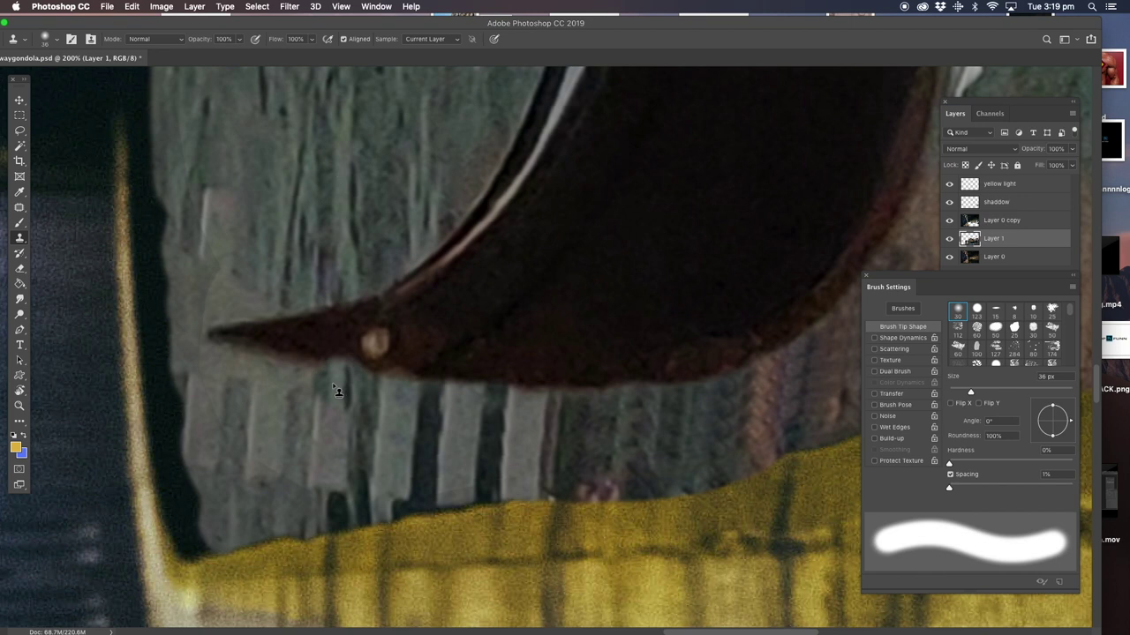
- Shrink the clone brush to 16 px and repaint the wall below the prow, then zoom out
drag(951, 395, 957, 392)
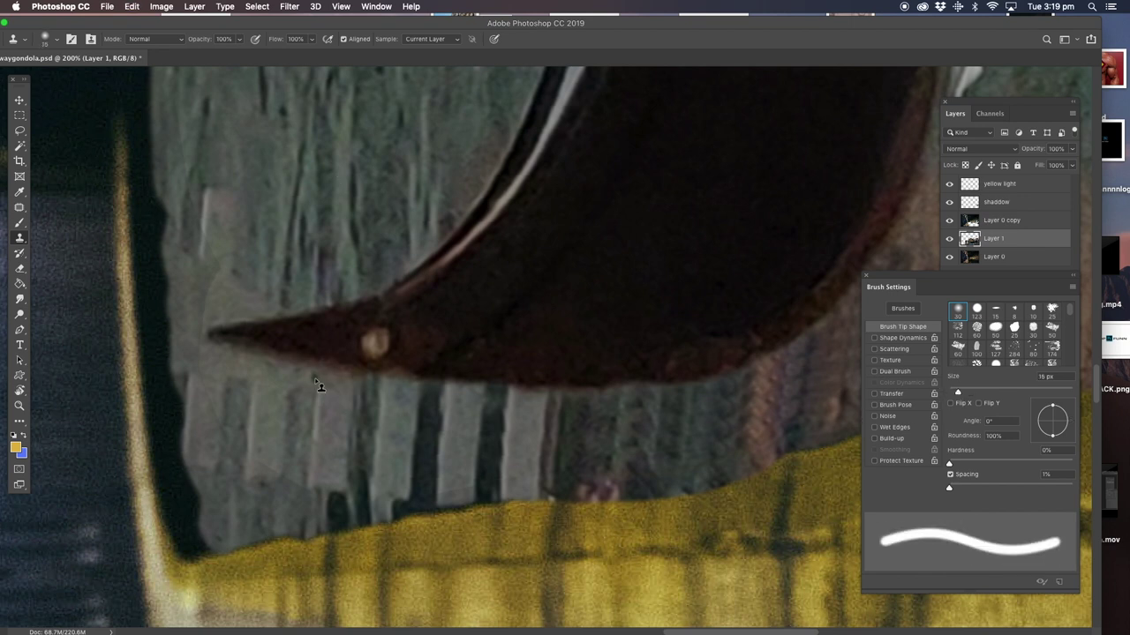
drag(350, 390, 339, 388)
drag(267, 371, 237, 365)
drag(355, 393, 334, 421)
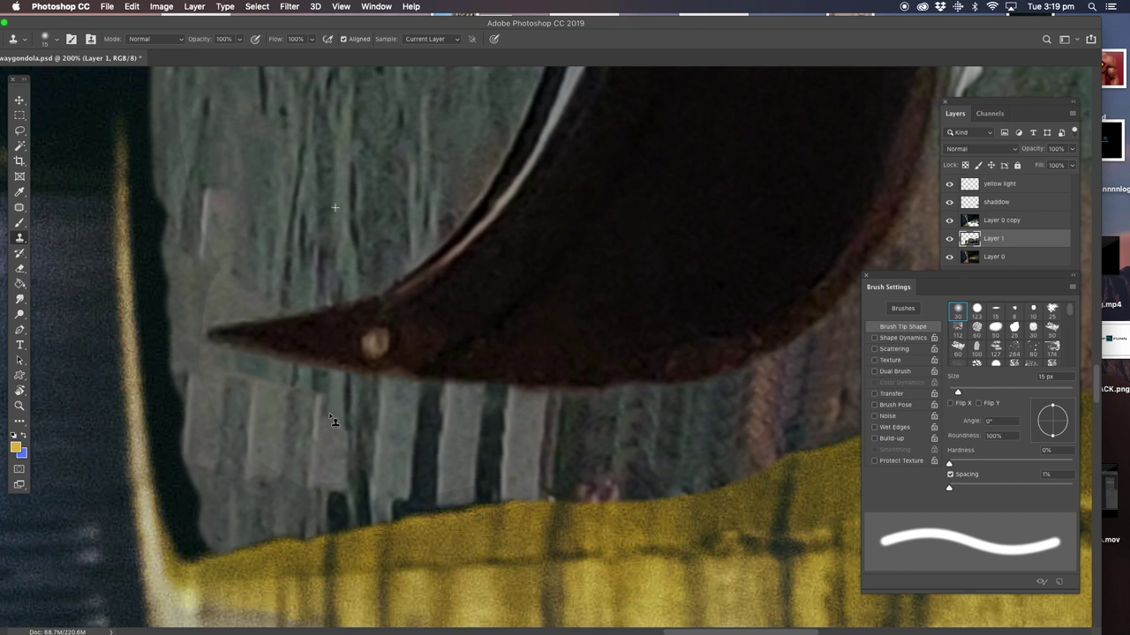
mouse_move(228, 395)
mouse_down()
mouse_move(332, 402)
mouse_move(332, 477)
mouse_up()
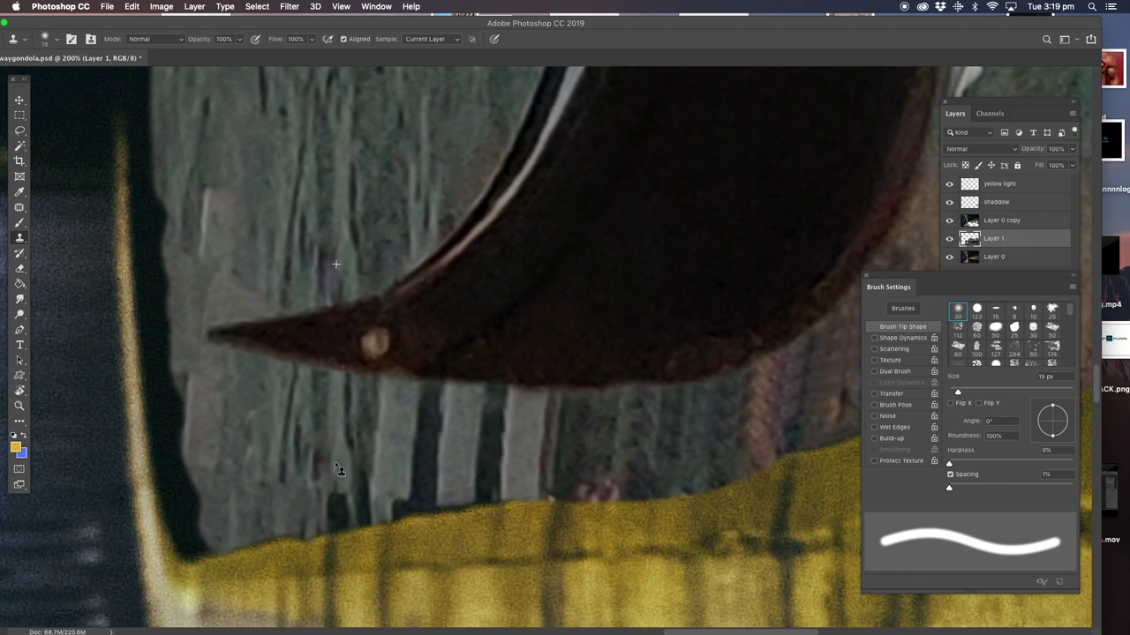
drag(324, 477, 270, 446)
alt+click(245, 305)
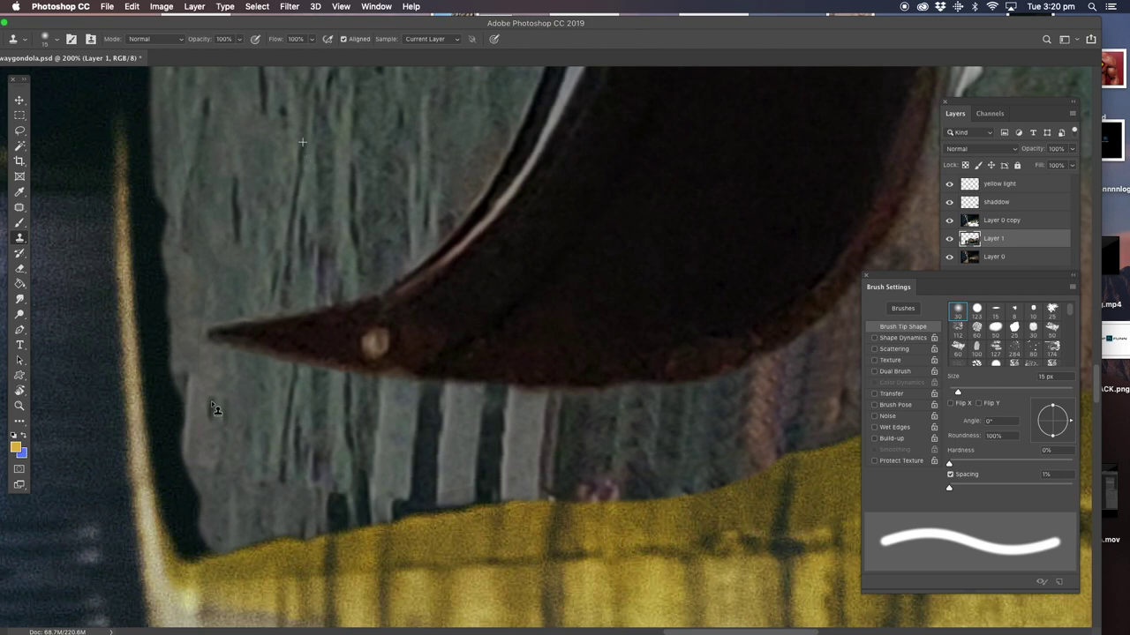
click(20, 405)
alt+click(253, 338)
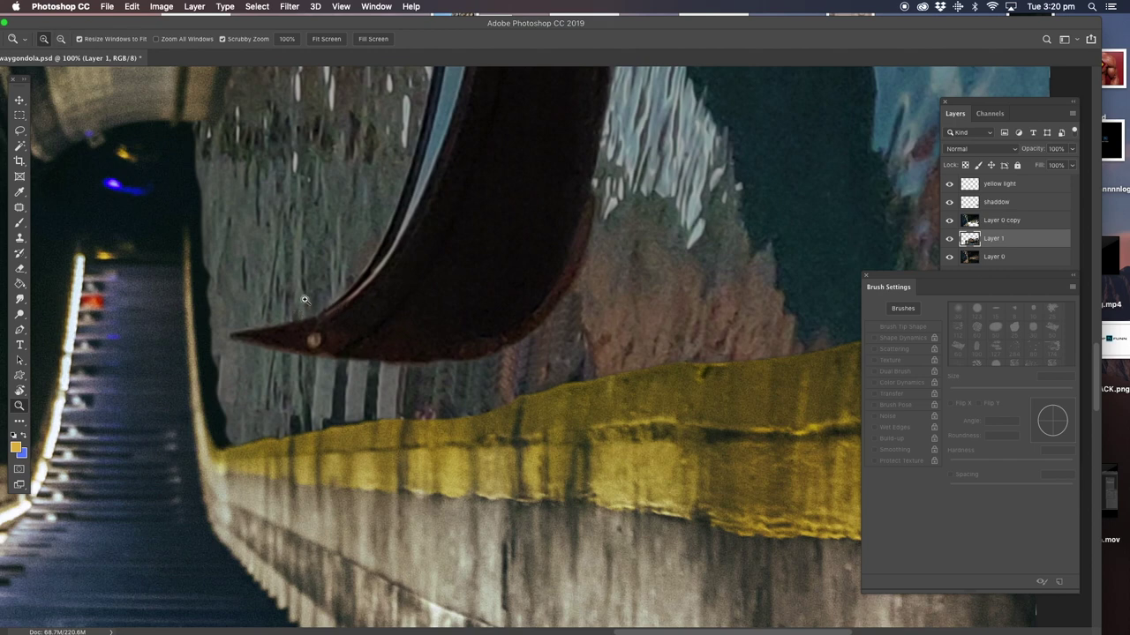
- Zoom in and clone clean slat texture over the dark streaks above the yellow edge
click(277, 415)
click(273, 427)
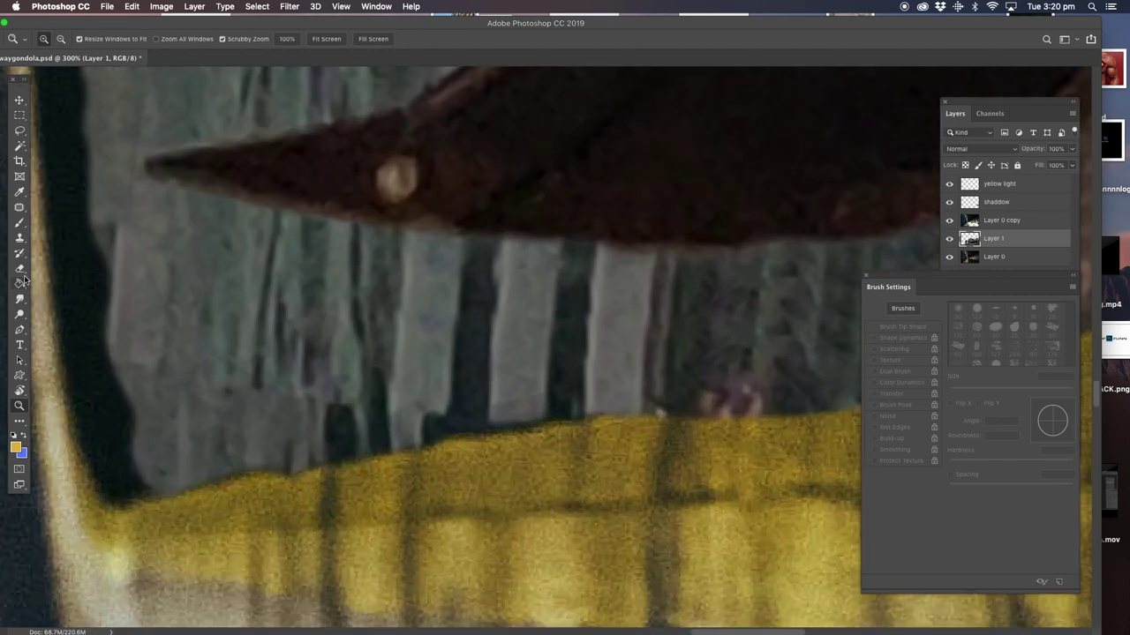
click(20, 240)
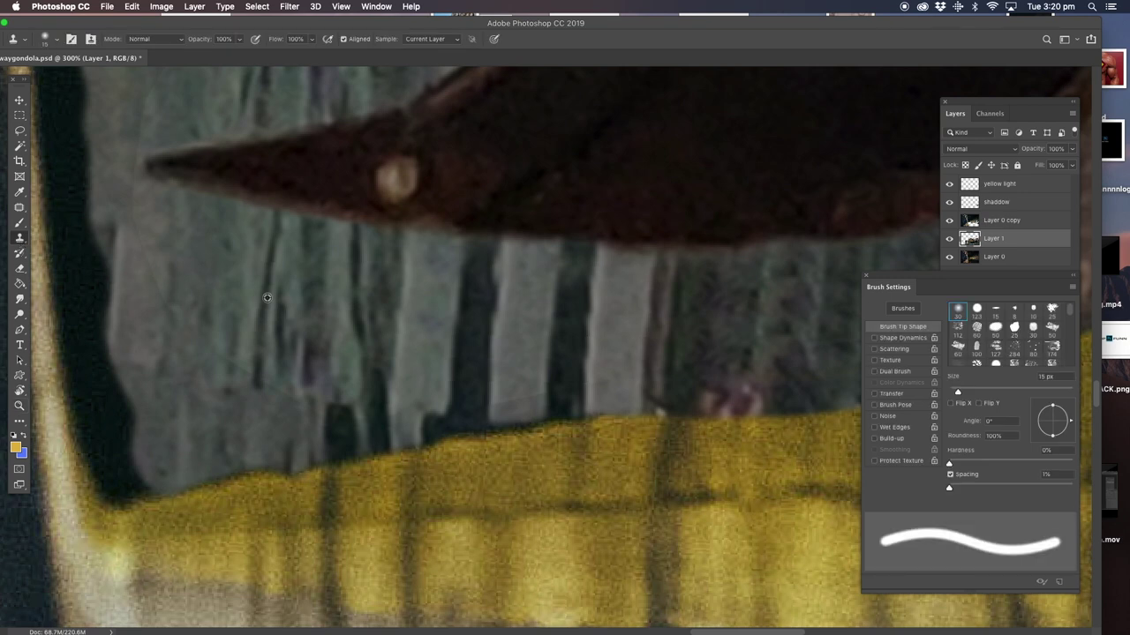
drag(256, 392, 288, 400)
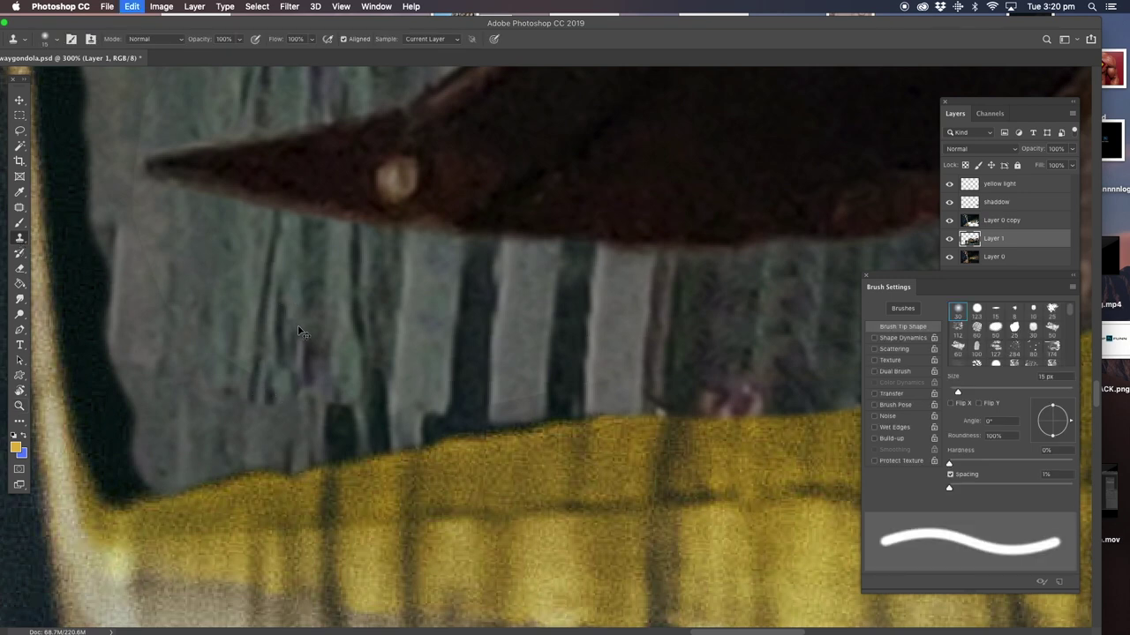
key(z)
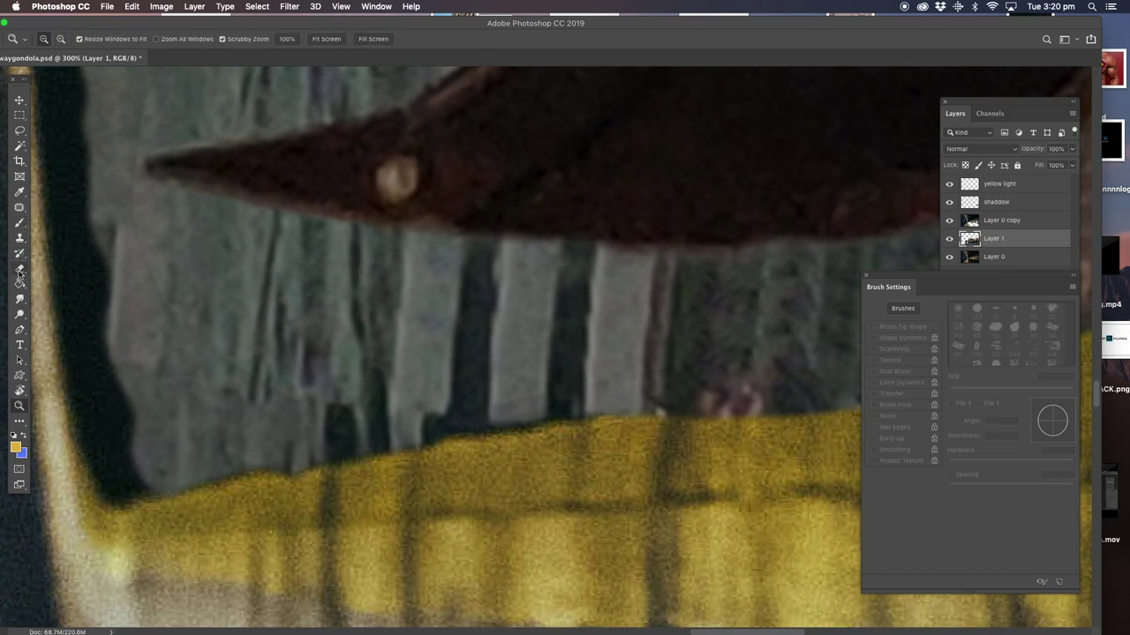
click(20, 239)
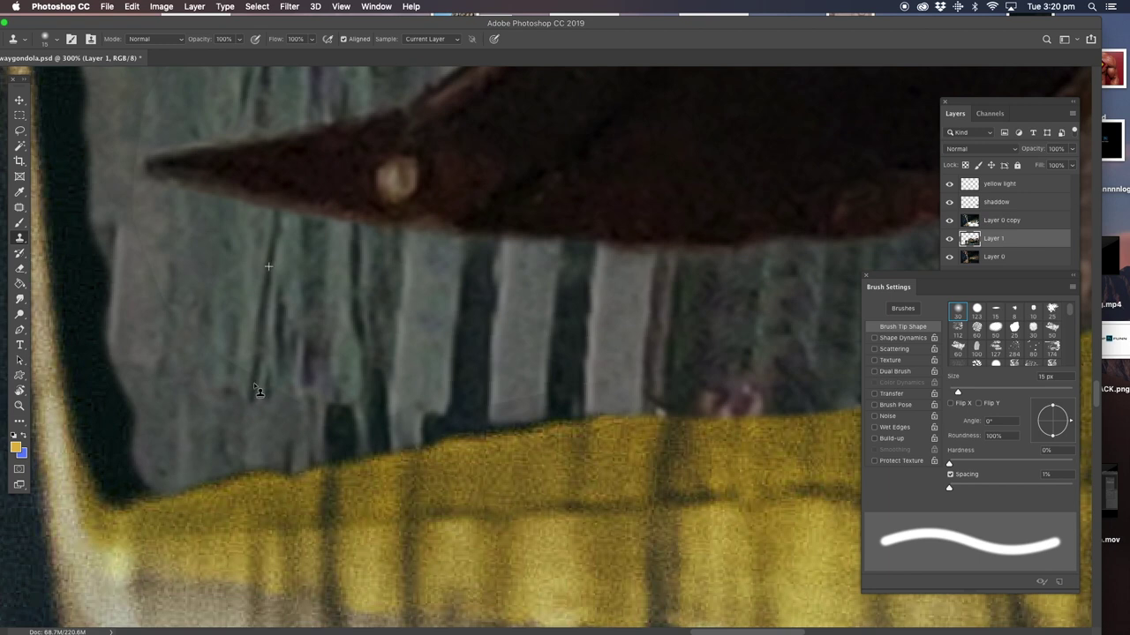
drag(256, 425, 287, 412)
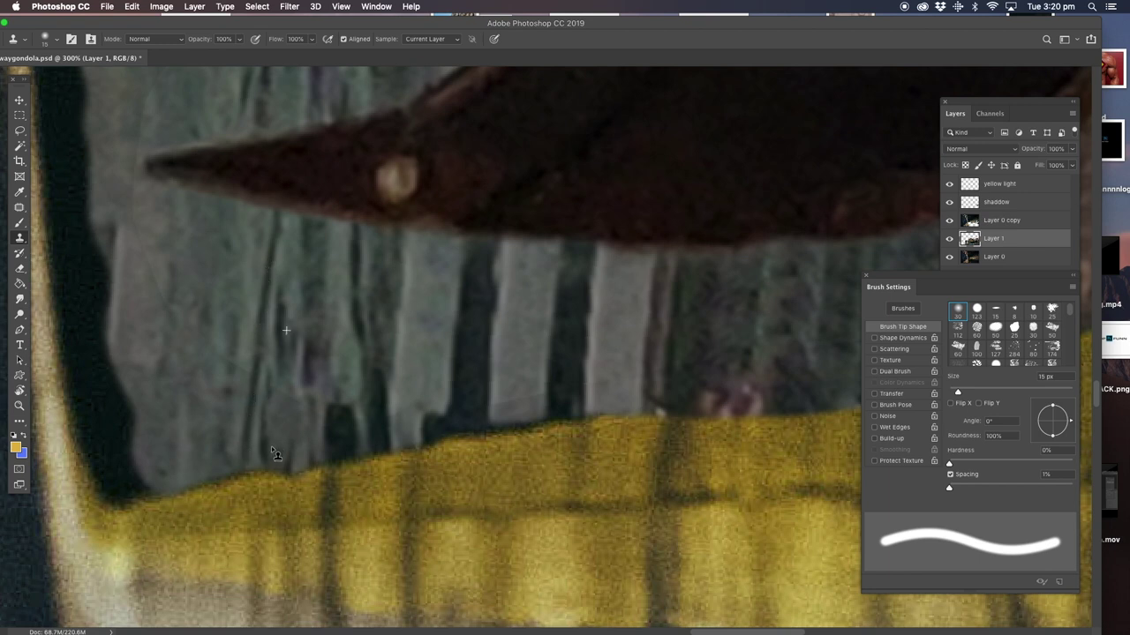
drag(356, 445, 256, 445)
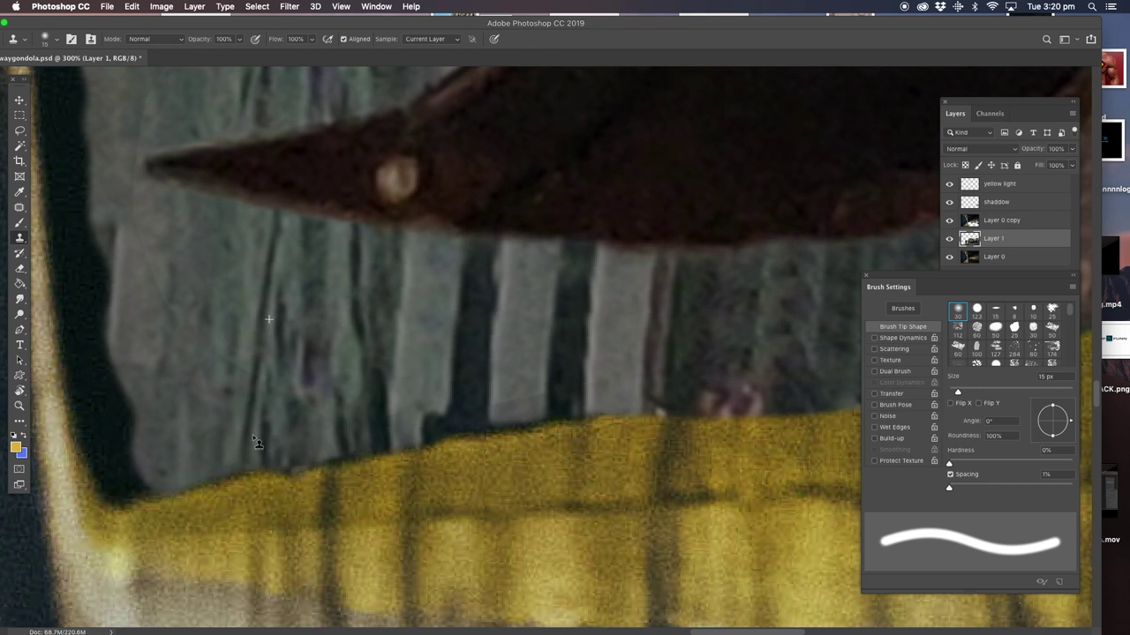
drag(257, 445, 235, 411)
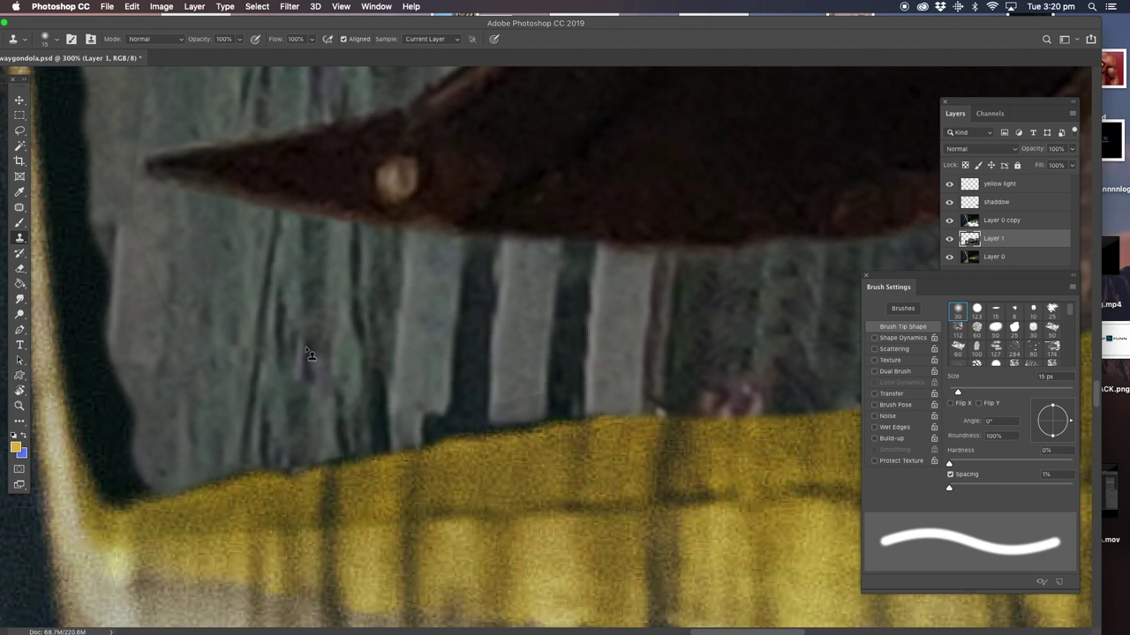
- Toggle Layer 0 copy's visibility to compare, then make Layer 1 the working layer
click(949, 221)
click(949, 221)
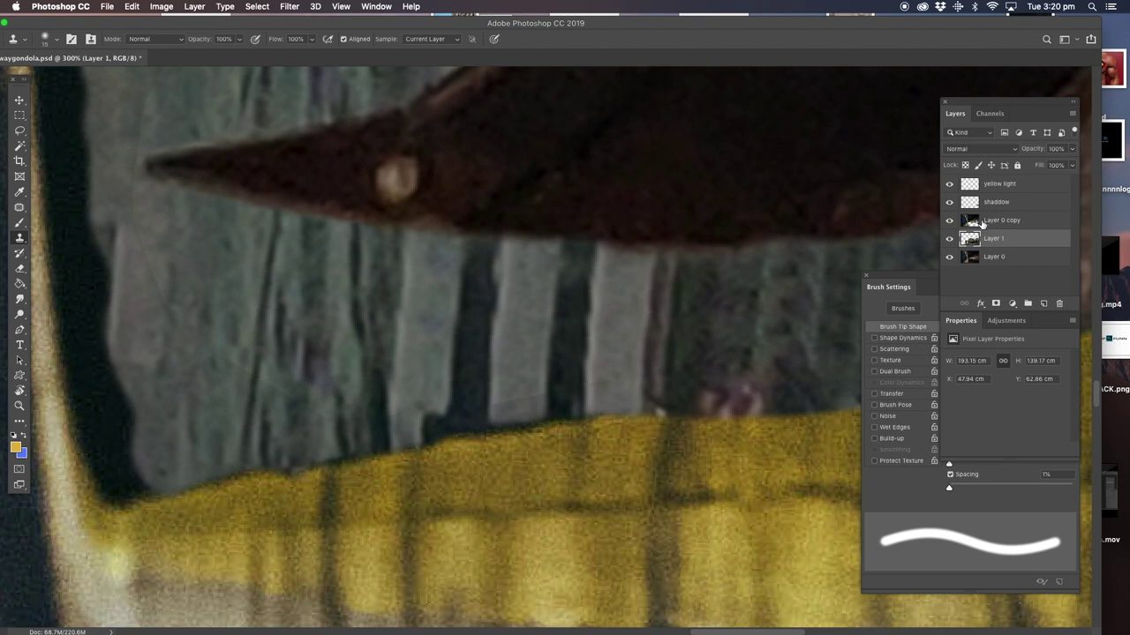
click(982, 224)
key(e)
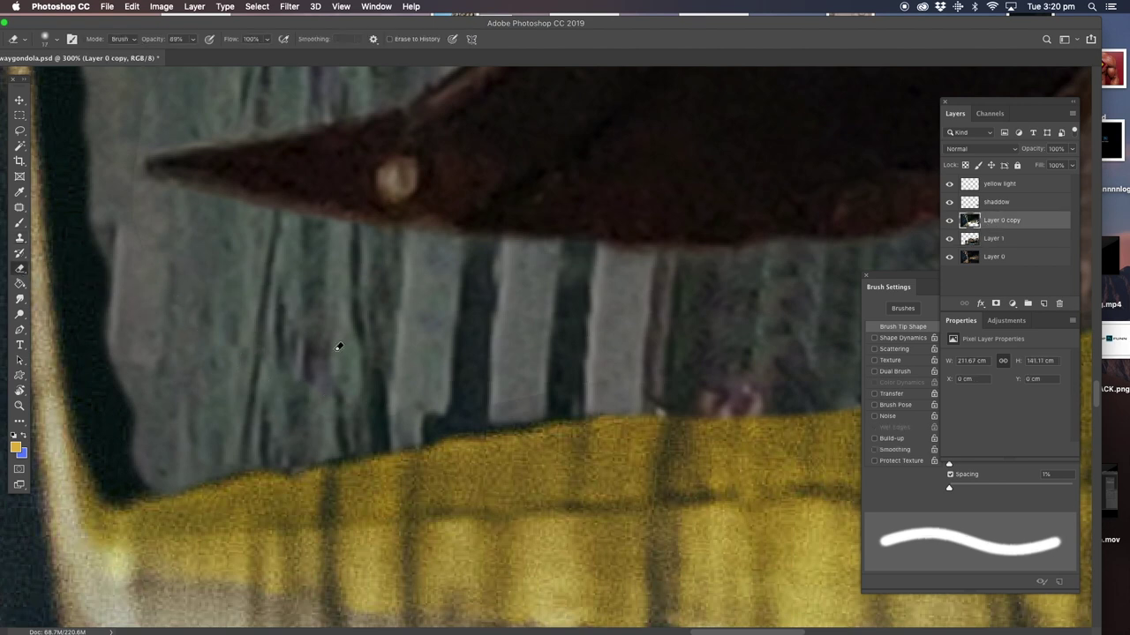
click(992, 239)
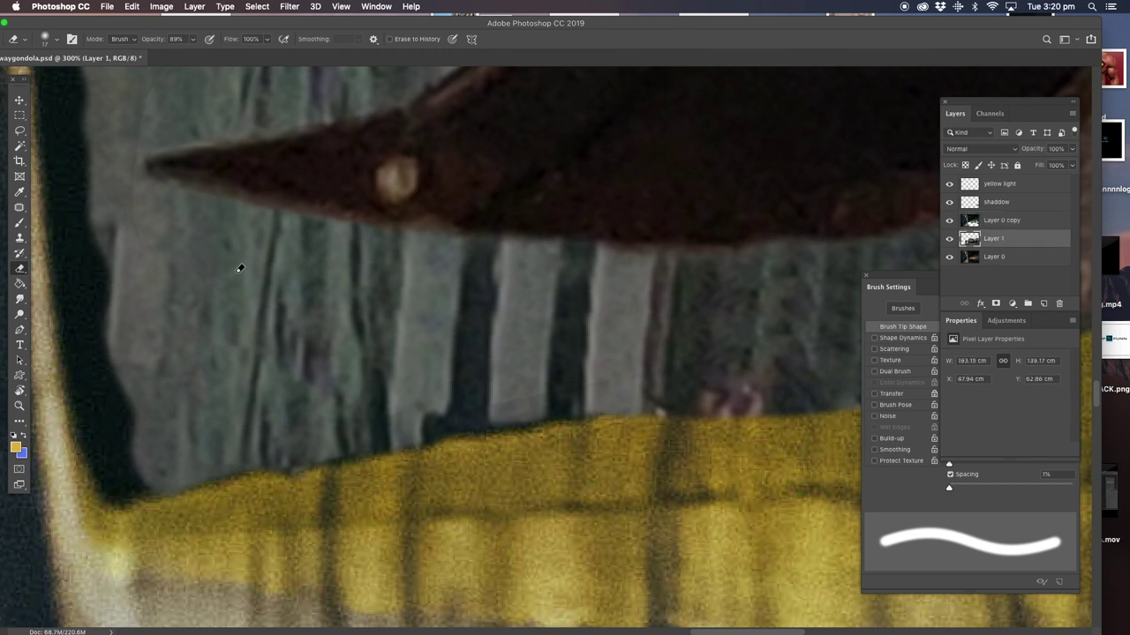
- Patch two dark wall folds with clean texture and clone over the dark edge, then zoom out
click(20, 206)
drag(282, 298, 281, 302)
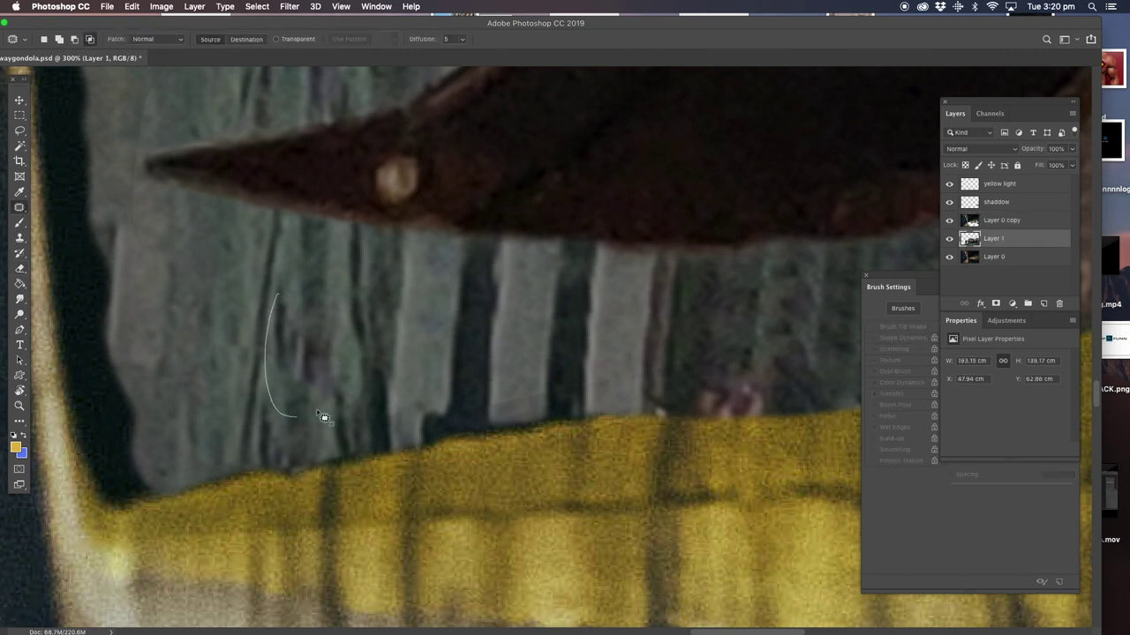
drag(308, 358, 384, 305)
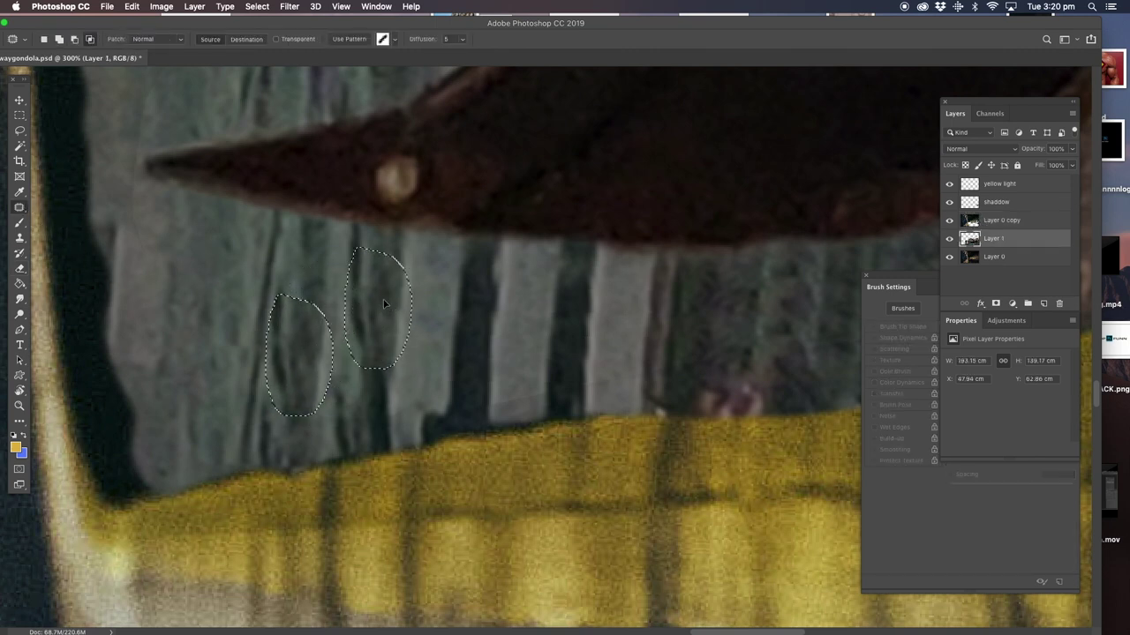
drag(326, 344, 238, 287)
click(303, 259)
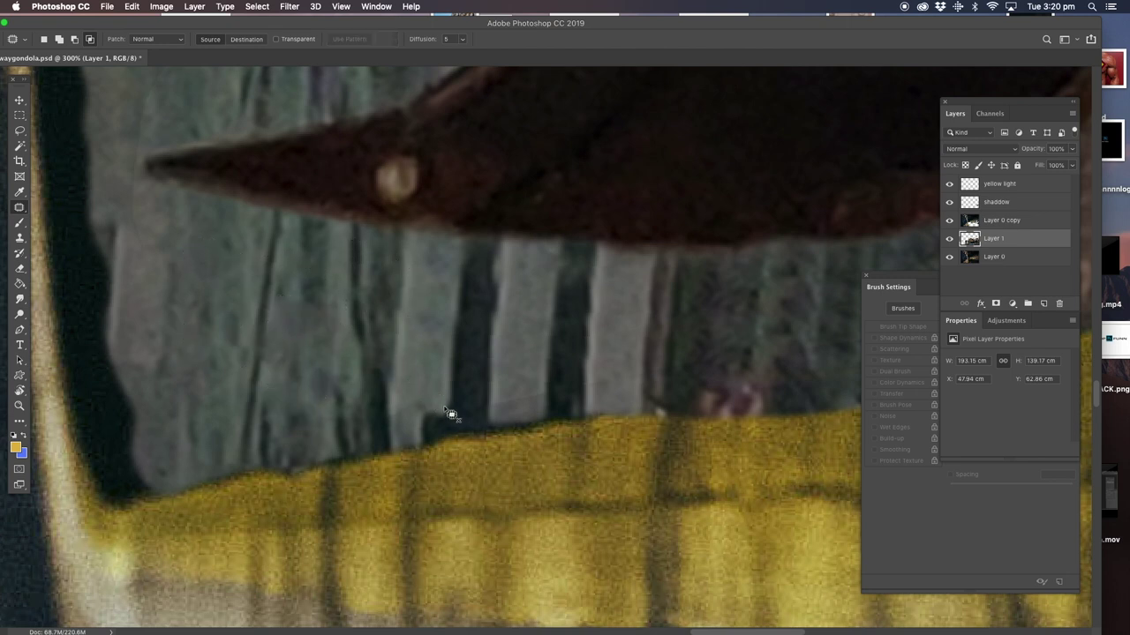
click(21, 240)
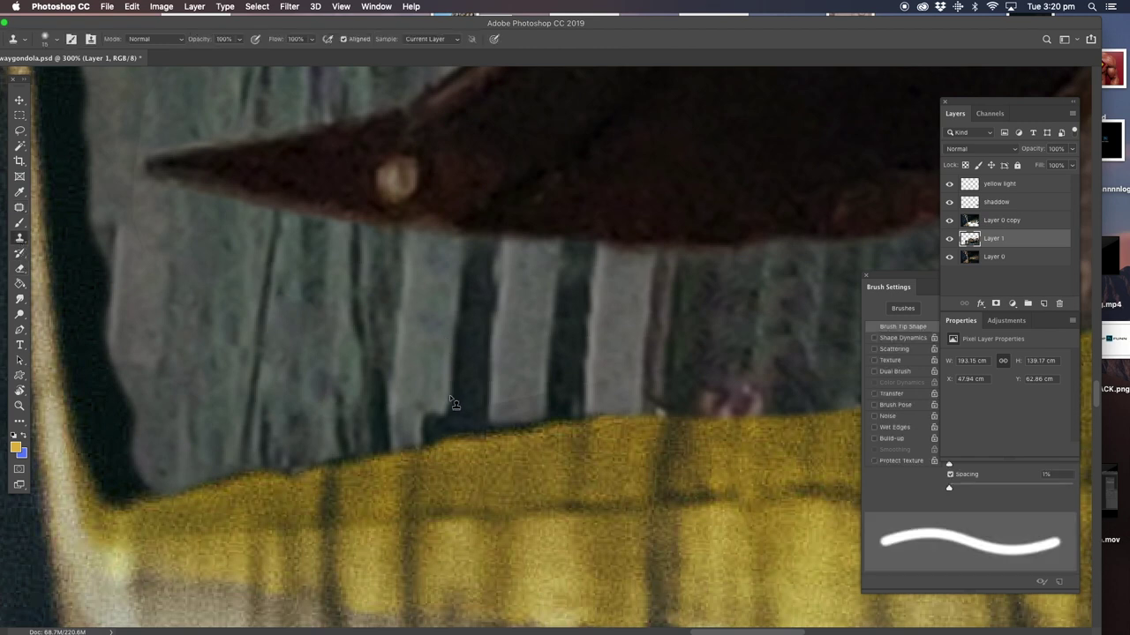
drag(449, 411, 449, 428)
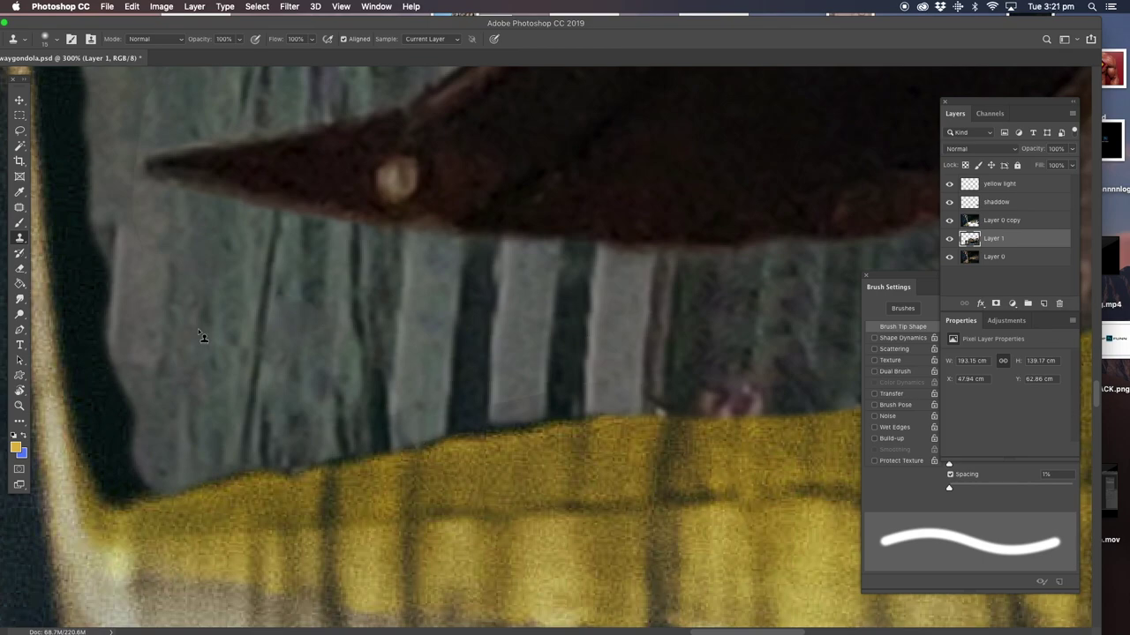
click(19, 406)
alt+click(401, 298)
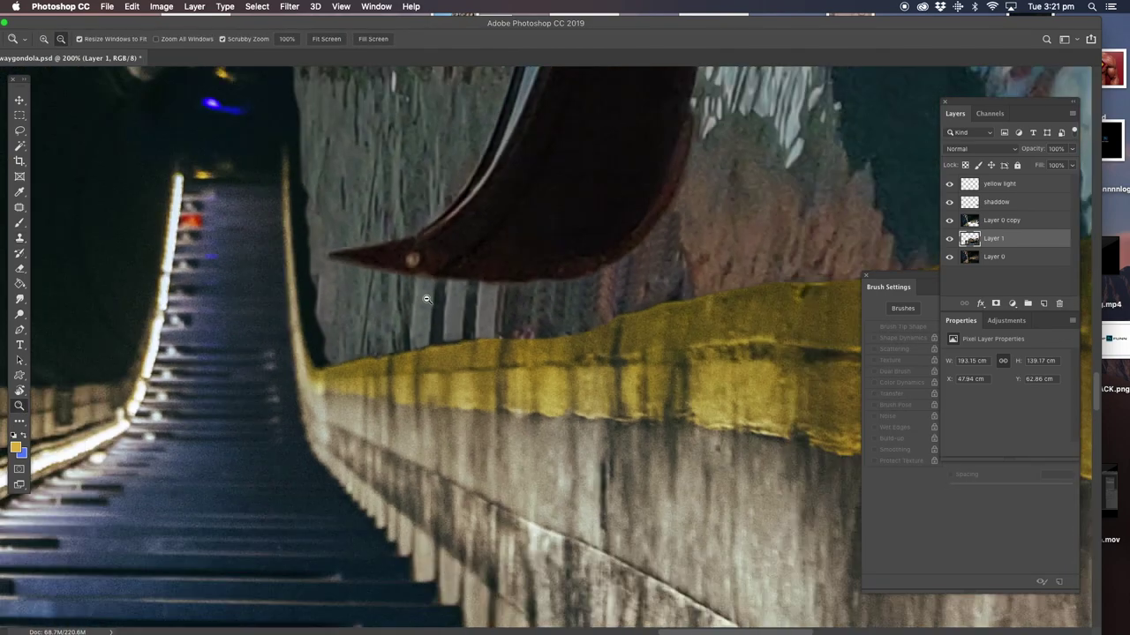
- Rotate the view upright and zoom in on the yellow walkway edge beside the bow
key(r)
mouse_move(392, 233)
mouse_down()
mouse_move(541, 247)
mouse_move(541, 221)
mouse_move(339, 247)
mouse_up()
key(z)
click(327, 279)
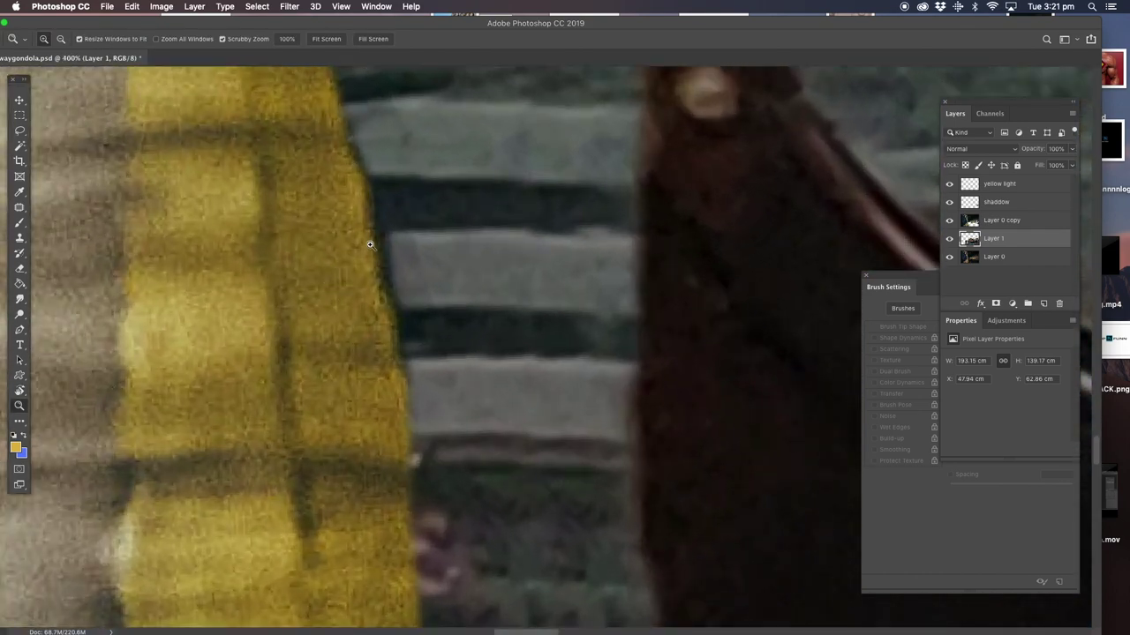
alt+click(371, 246)
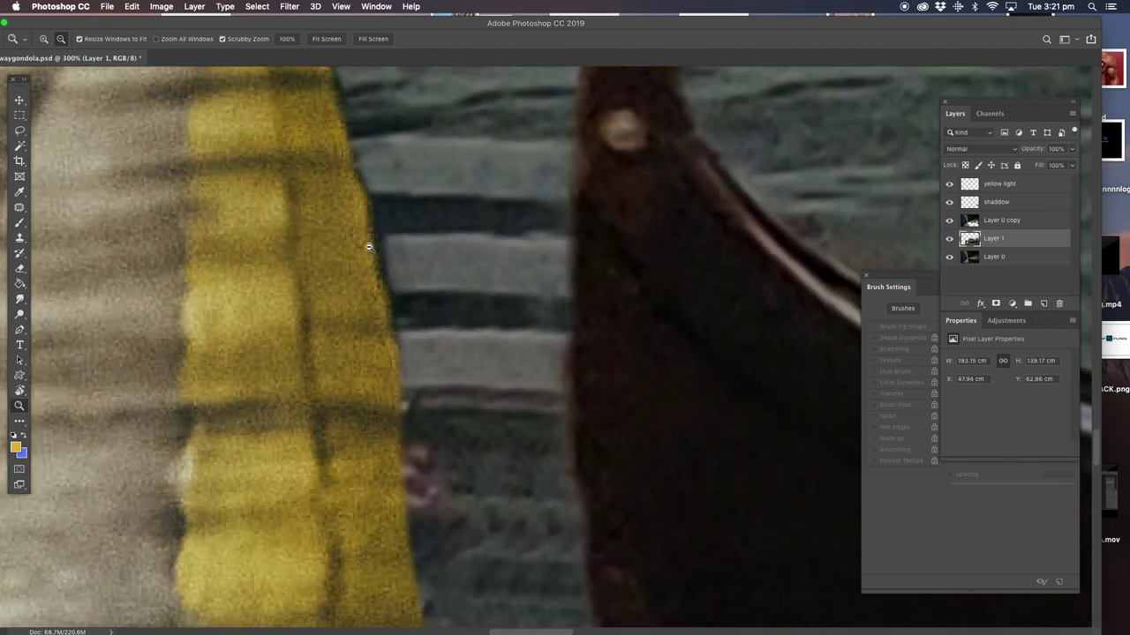
- Toggle Layer 0 copy's visibility to compare the edge, pan toward the bow, and select Layer 1
click(991, 223)
click(948, 221)
click(948, 220)
drag(423, 231, 383, 280)
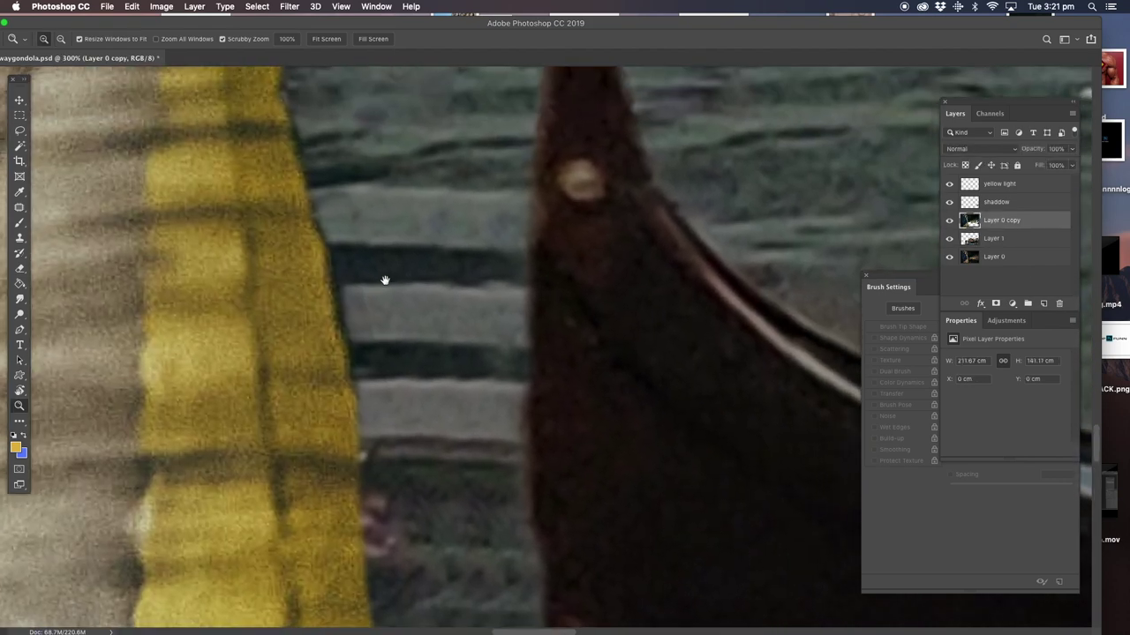
click(20, 271)
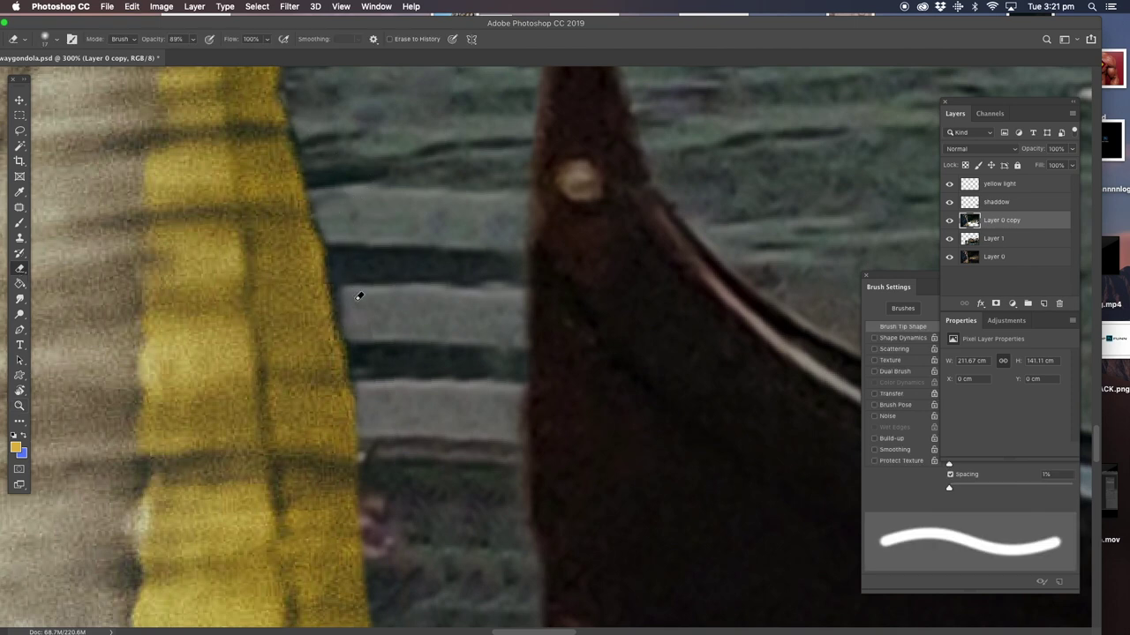
click(988, 239)
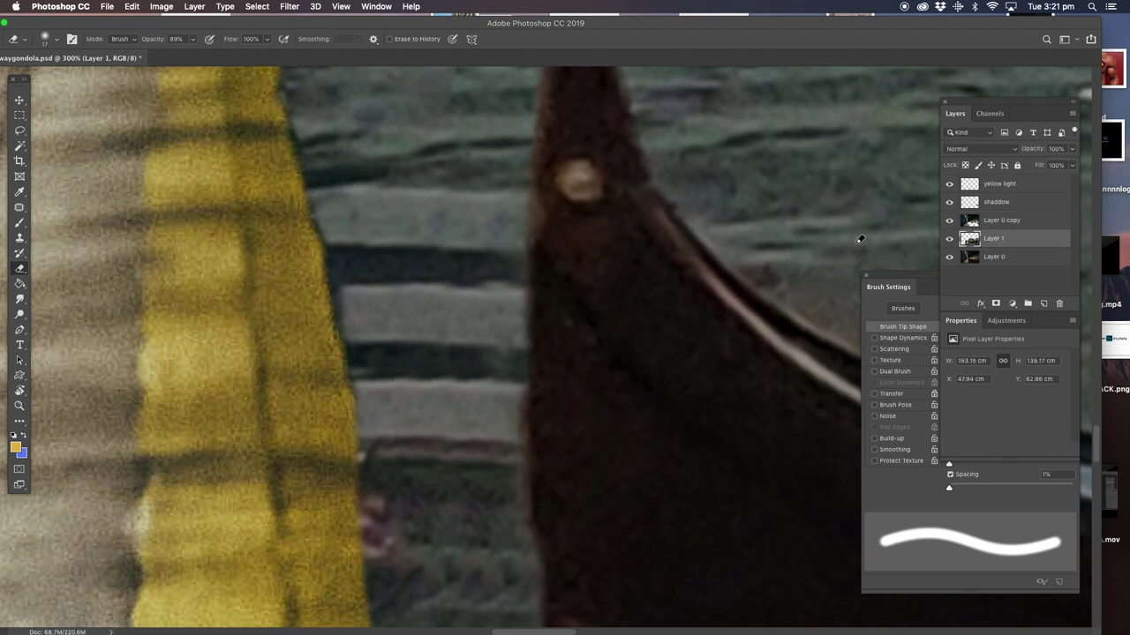
click(20, 298)
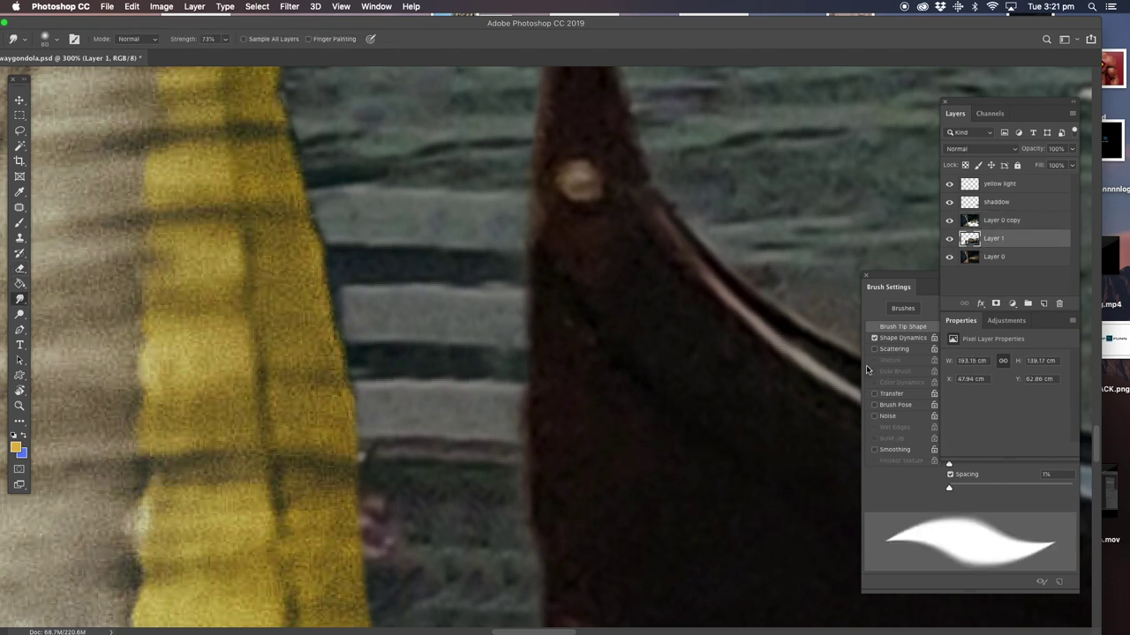
- Shrink the Smudge brush to 18 px for blending the walkway edge
drag(964, 391, 942, 389)
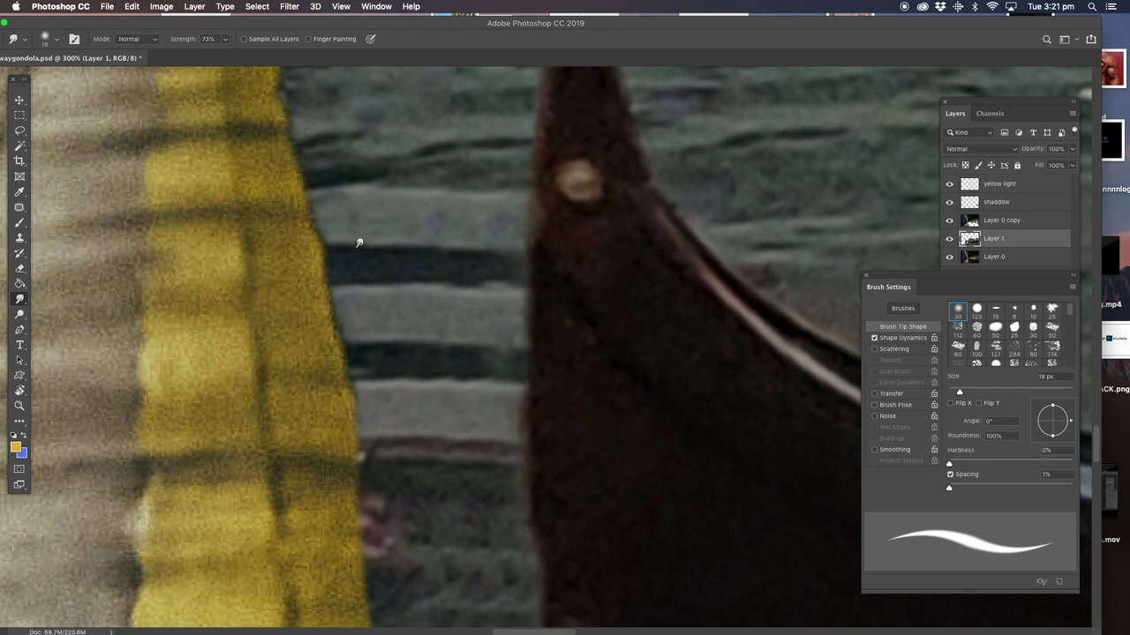
click(19, 405)
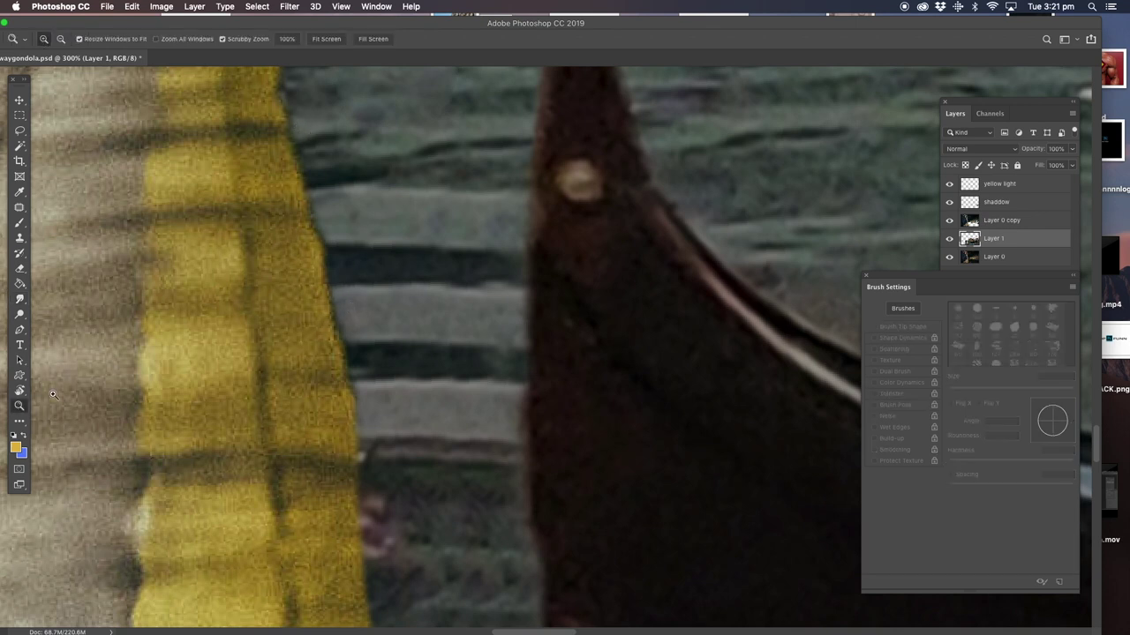
right_click(496, 263)
click(497, 263)
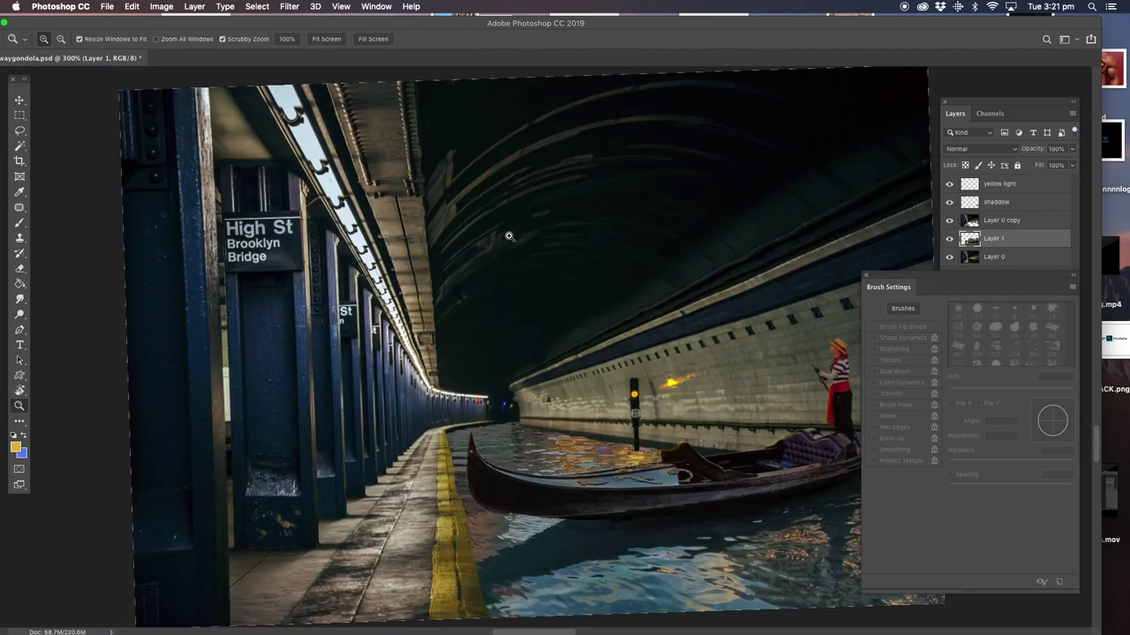
mouse_move(555, 285)
mouse_down()
mouse_move(446, 244)
mouse_move(441, 260)
mouse_up()
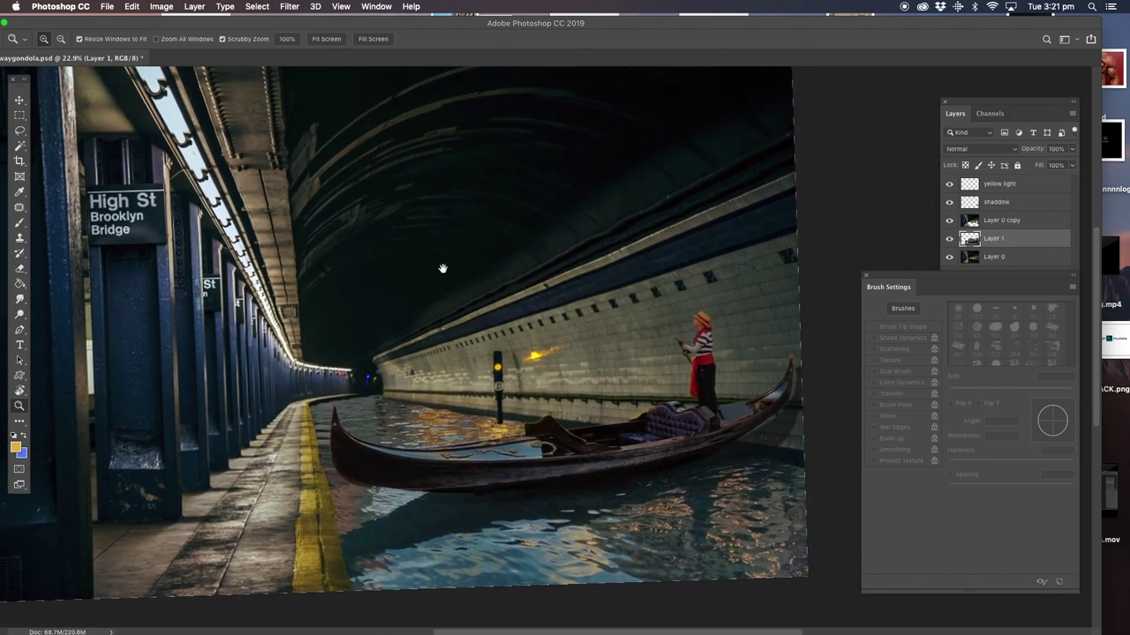
key(r)
key(Escape)
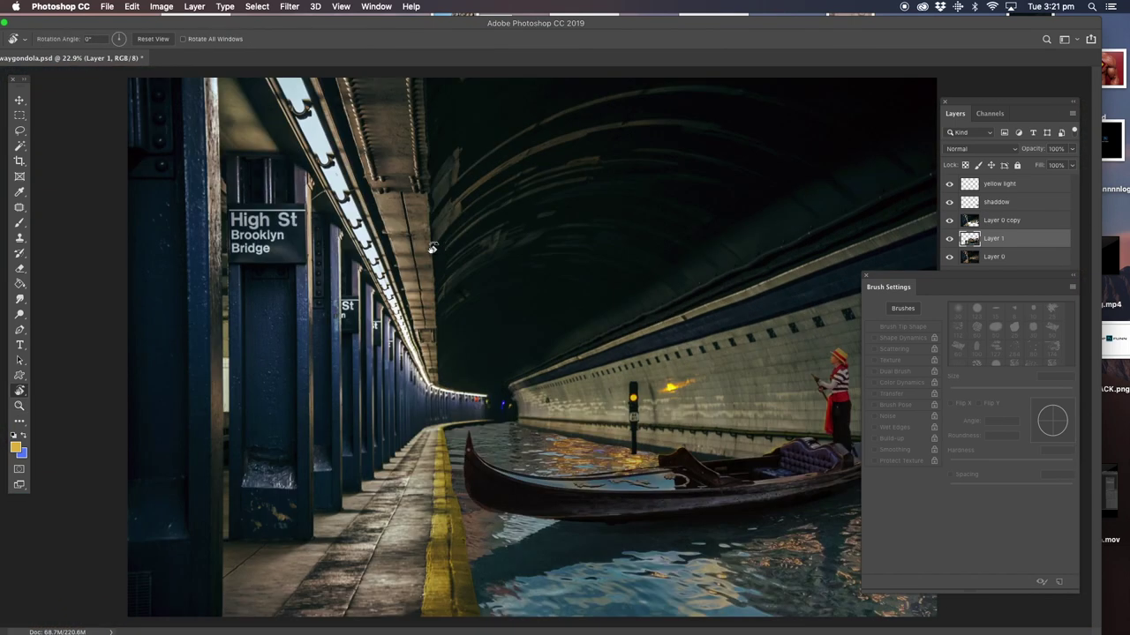
key(z)
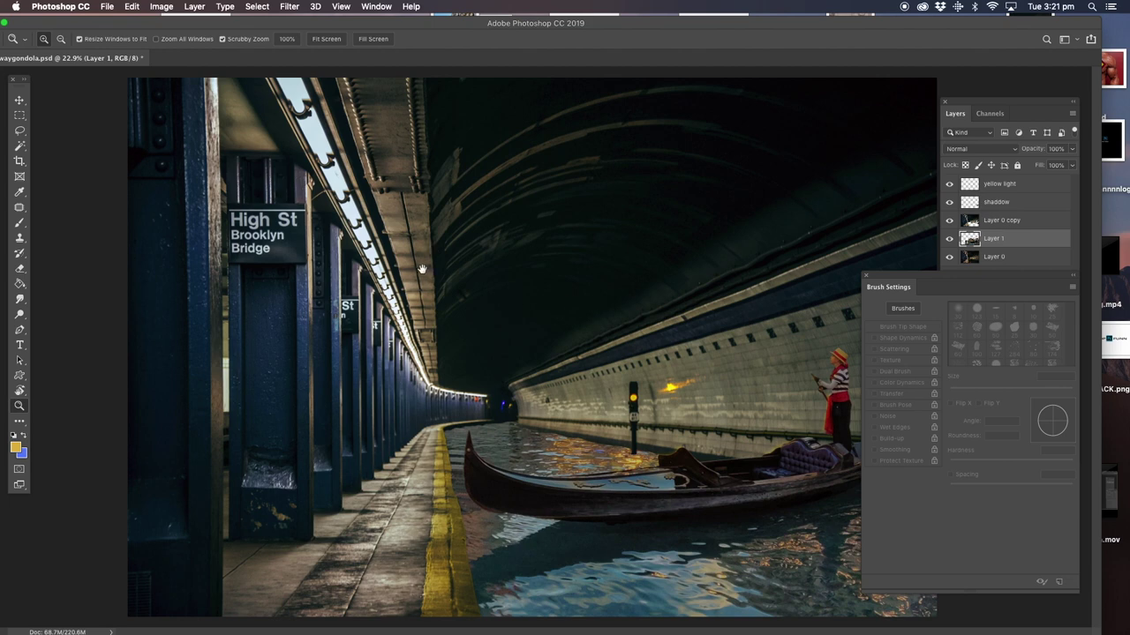
alt+click(614, 310)
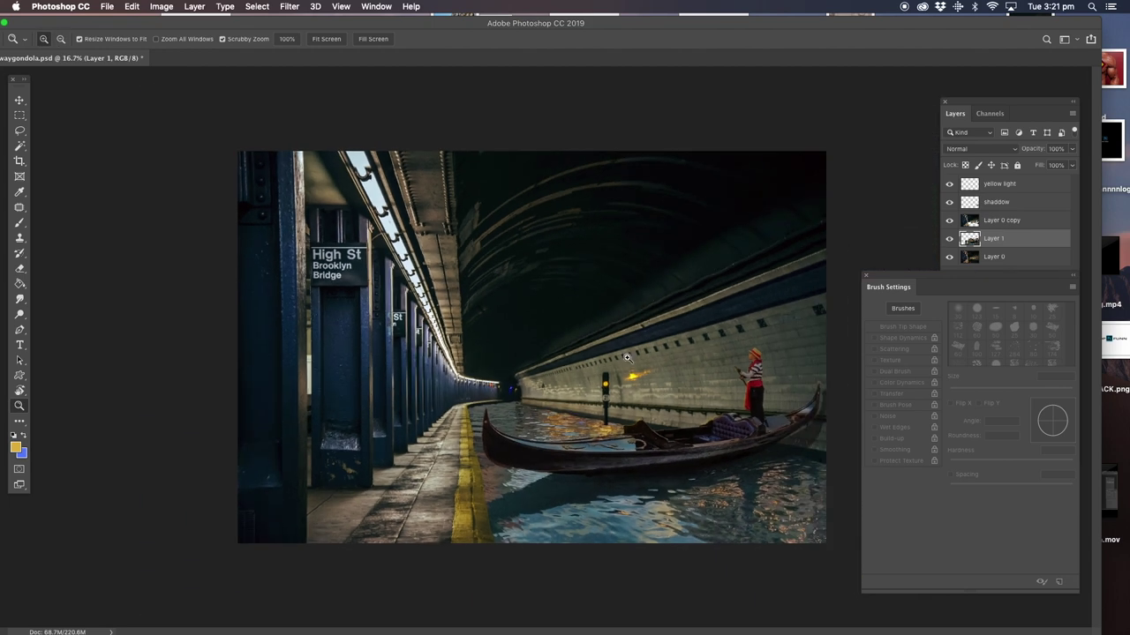
click(986, 240)
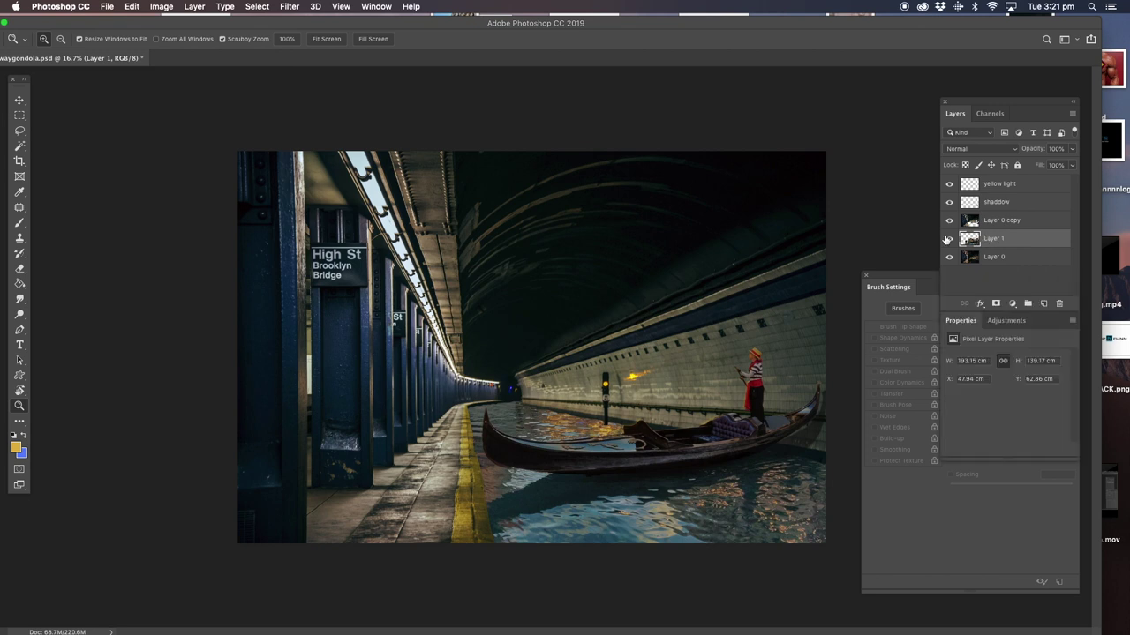
click(163, 8)
click(178, 79)
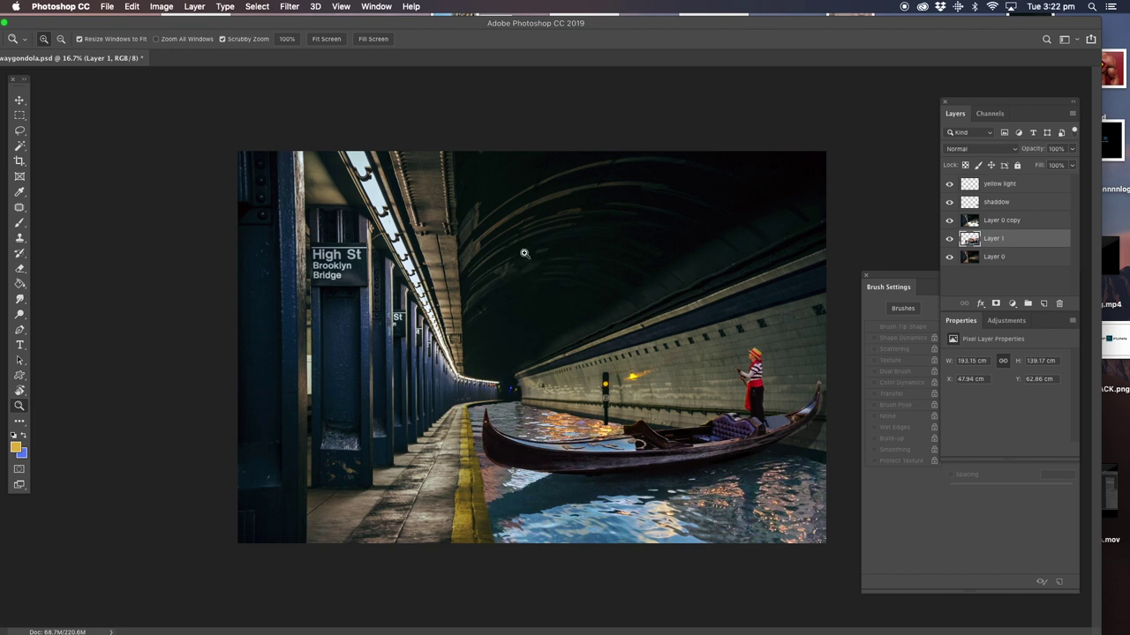
key(ctrl+z)
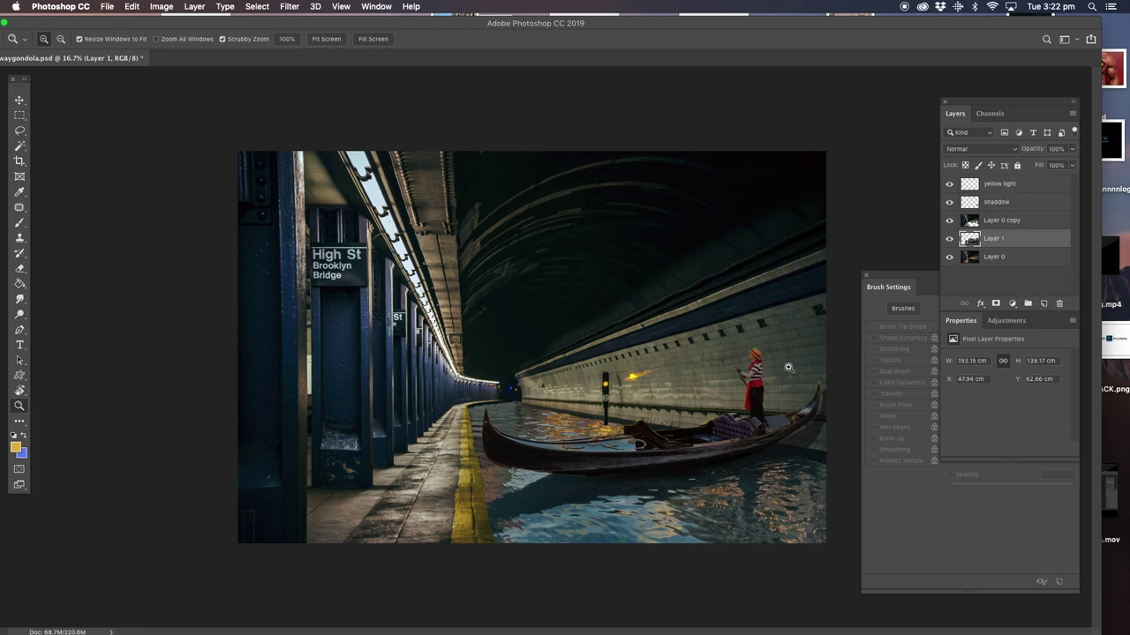
- Duplicate Layer 1 to create Layer 1 copy
right_click(986, 241)
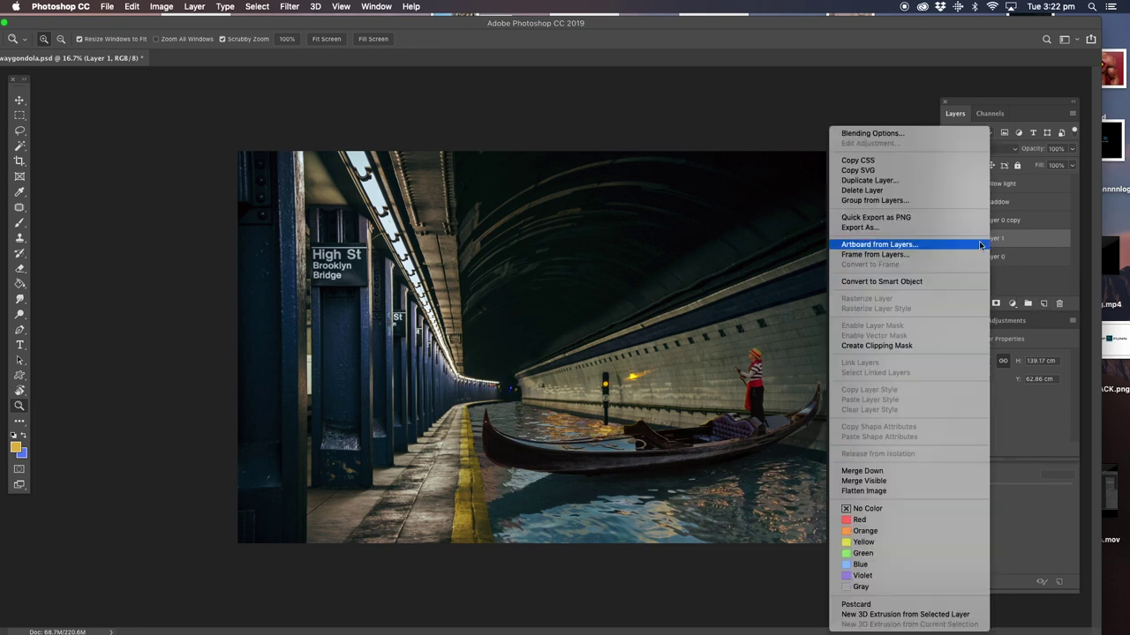
click(871, 180)
click(657, 271)
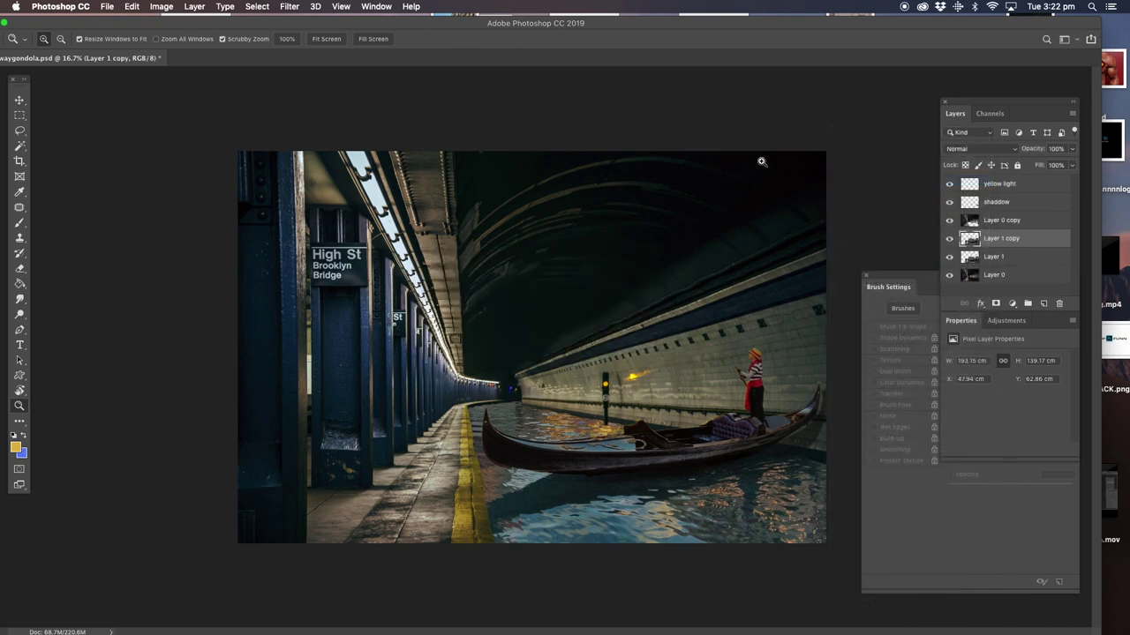
- Add a Hue/Saturation adjustment clipped to Layer 1 copy with Hue +16 and Saturation -58
click(1012, 303)
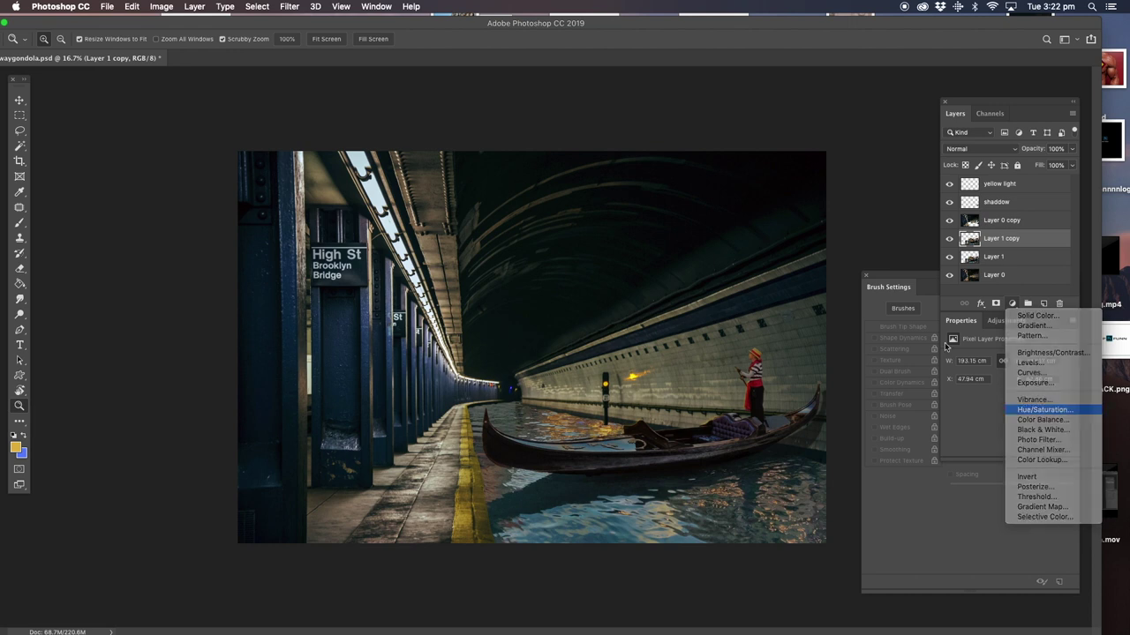
click(991, 450)
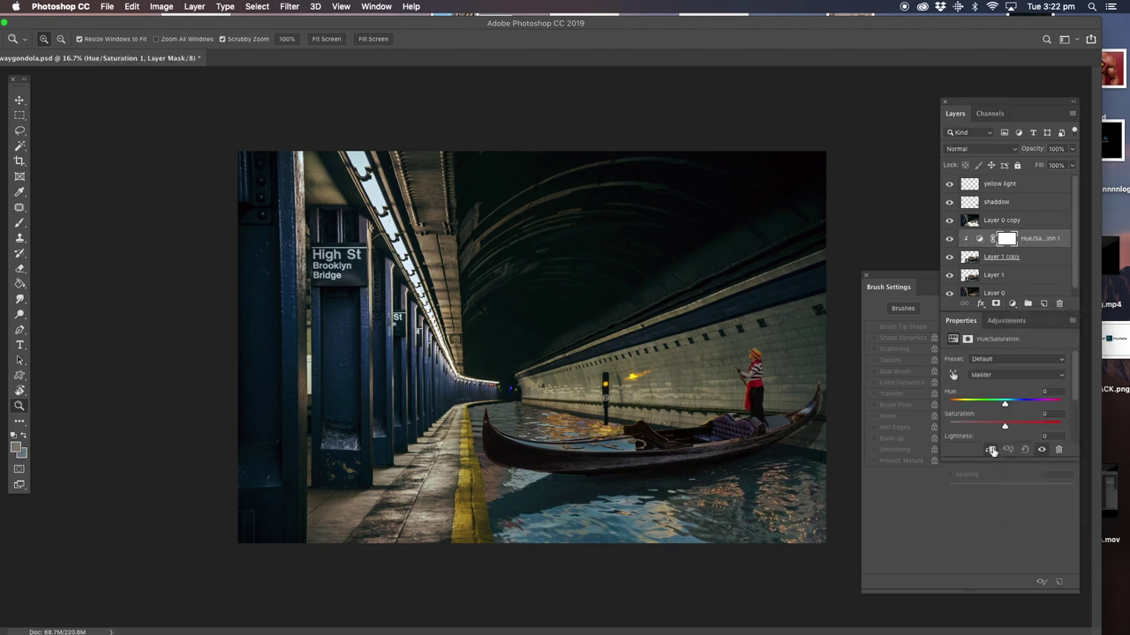
mouse_move(1004, 406)
mouse_down()
mouse_move(977, 404)
mouse_move(1006, 405)
mouse_move(994, 406)
mouse_up()
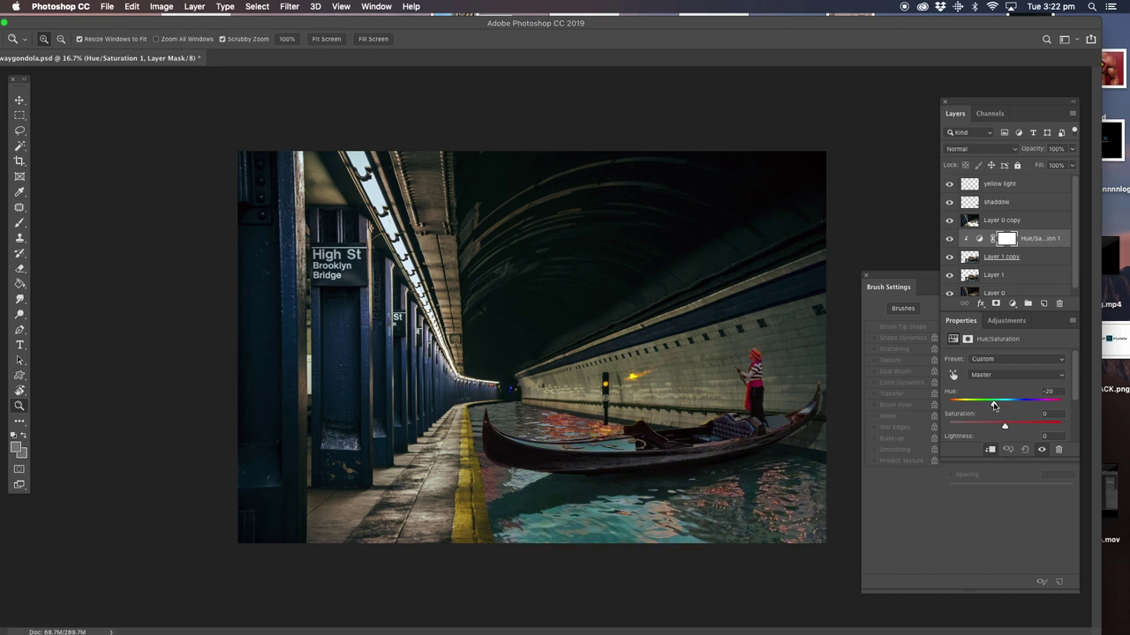
drag(1000, 406, 1013, 407)
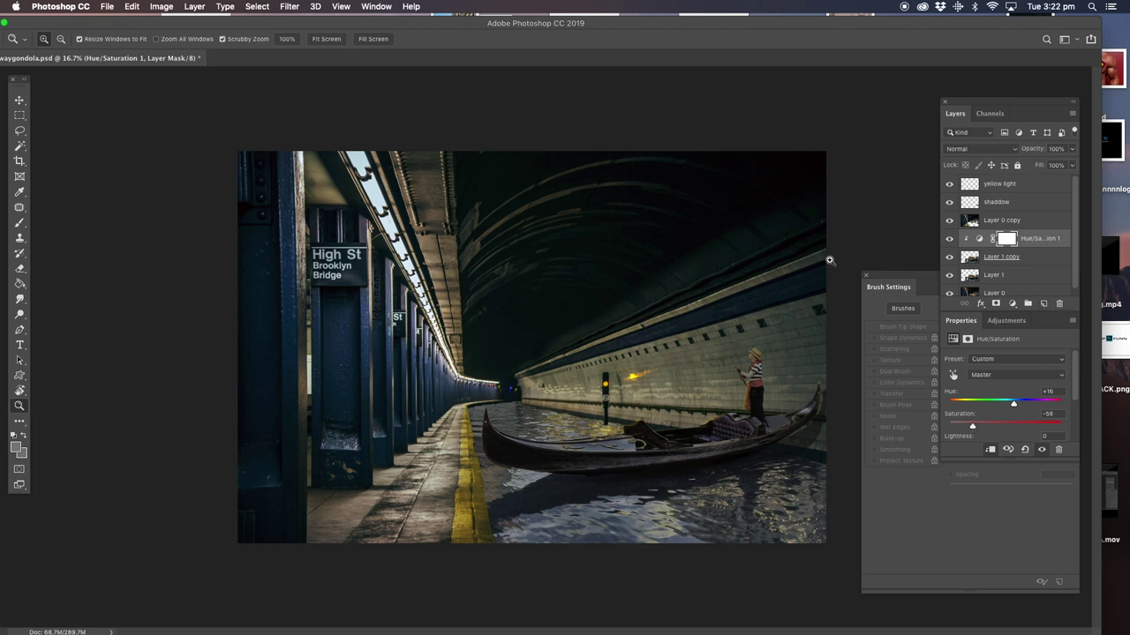
click(929, 507)
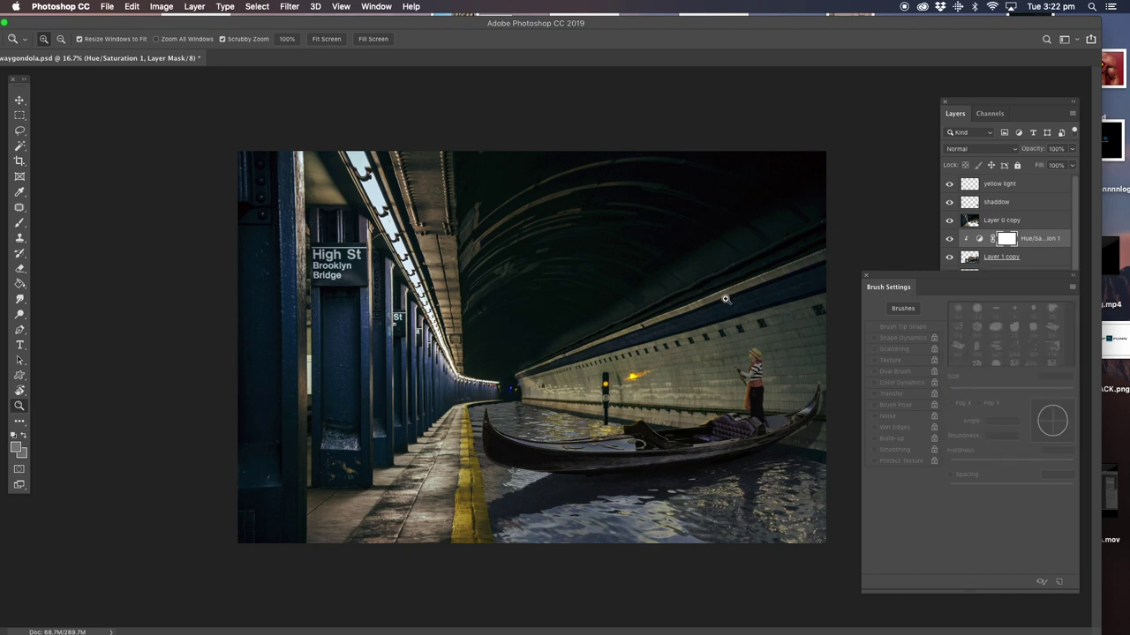
key(super+equal)
drag(784, 346, 556, 274)
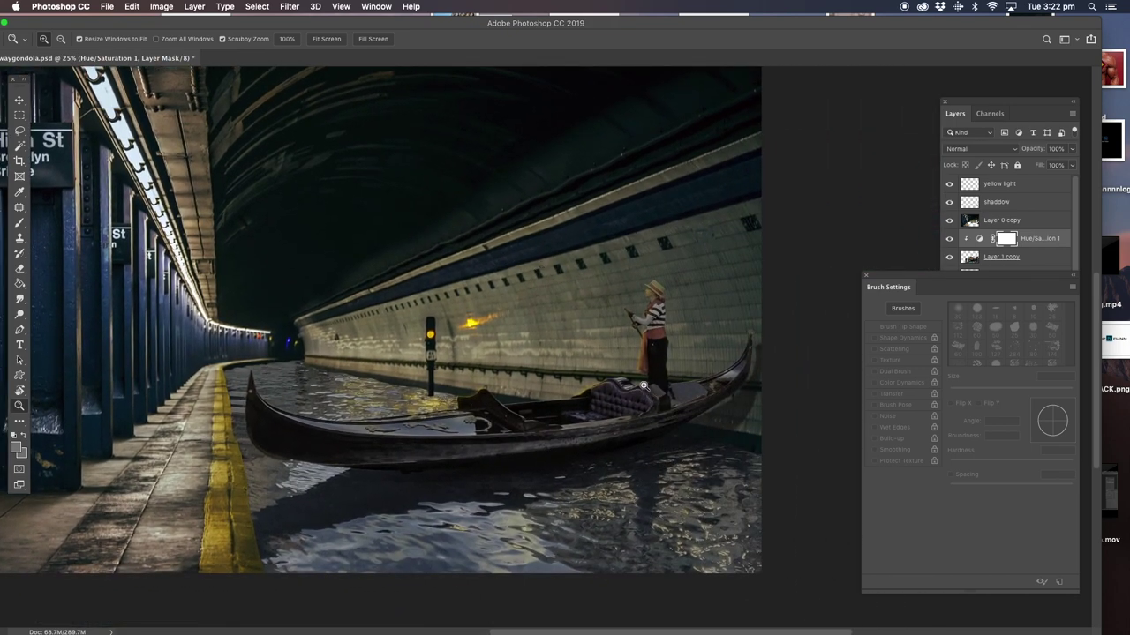
alt+click(614, 346)
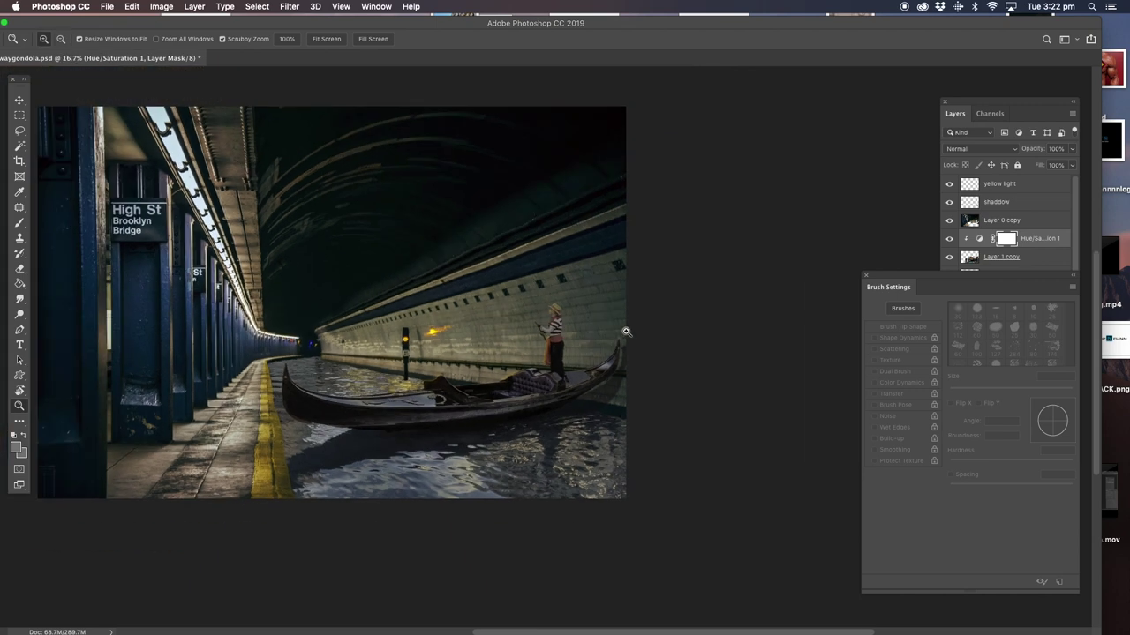
drag(440, 278, 587, 298)
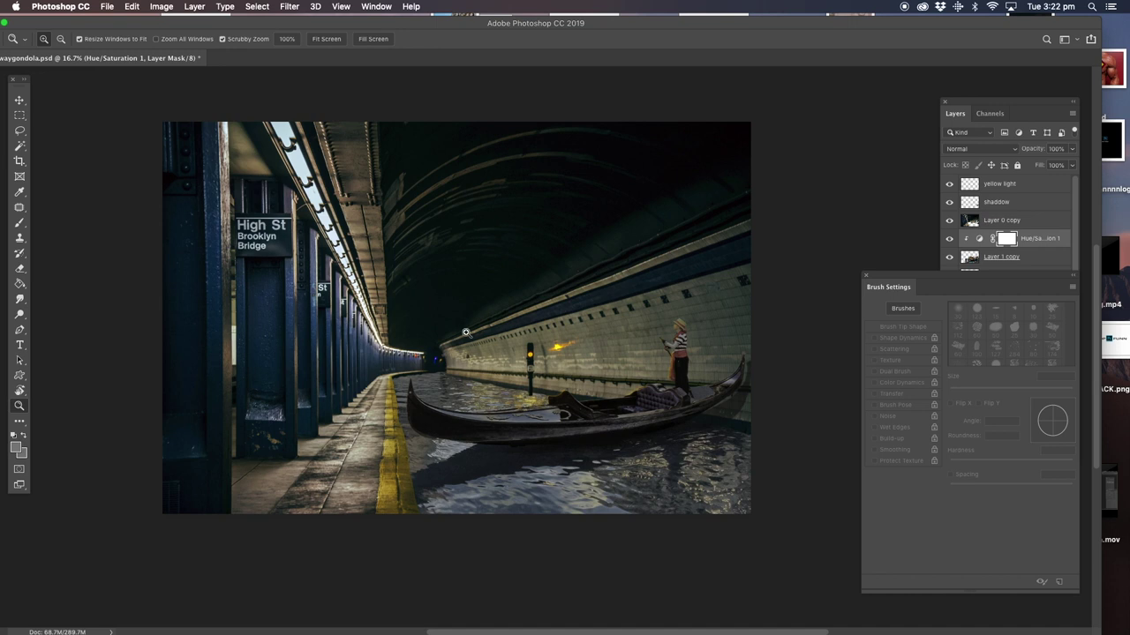
- Select the original Layer 1 and bring up its layer options
click(1017, 225)
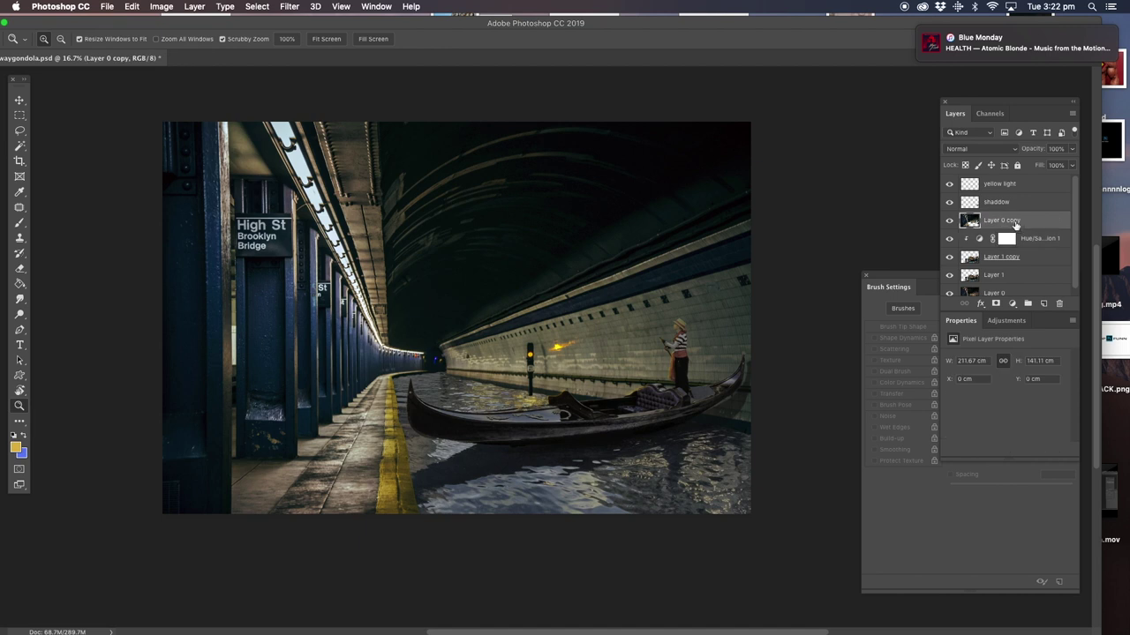
click(1004, 275)
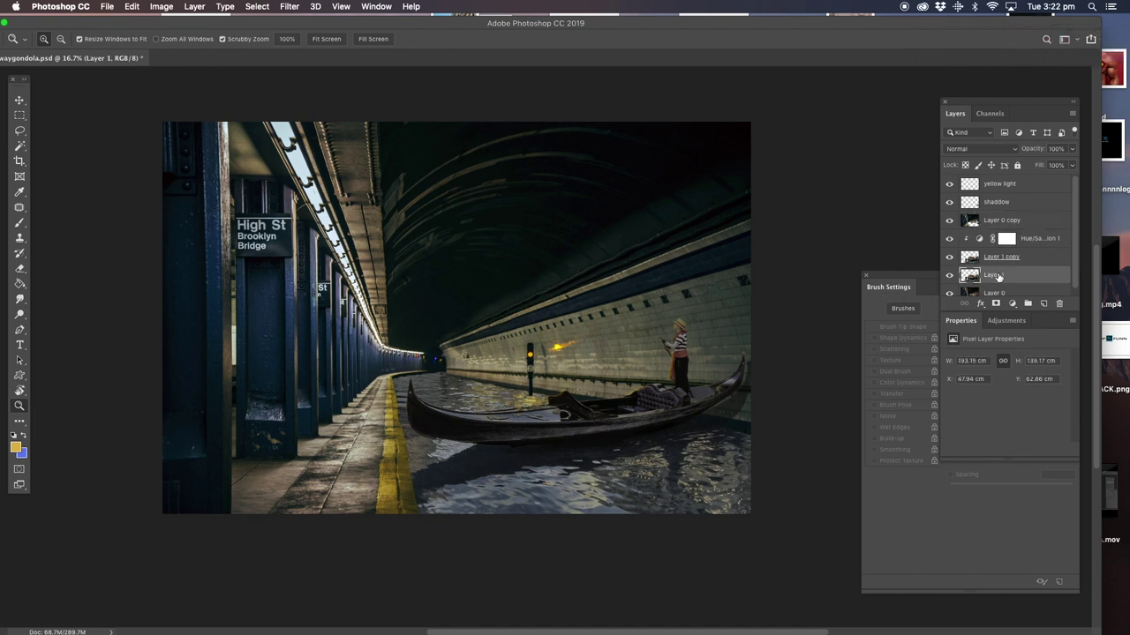
right_click(998, 277)
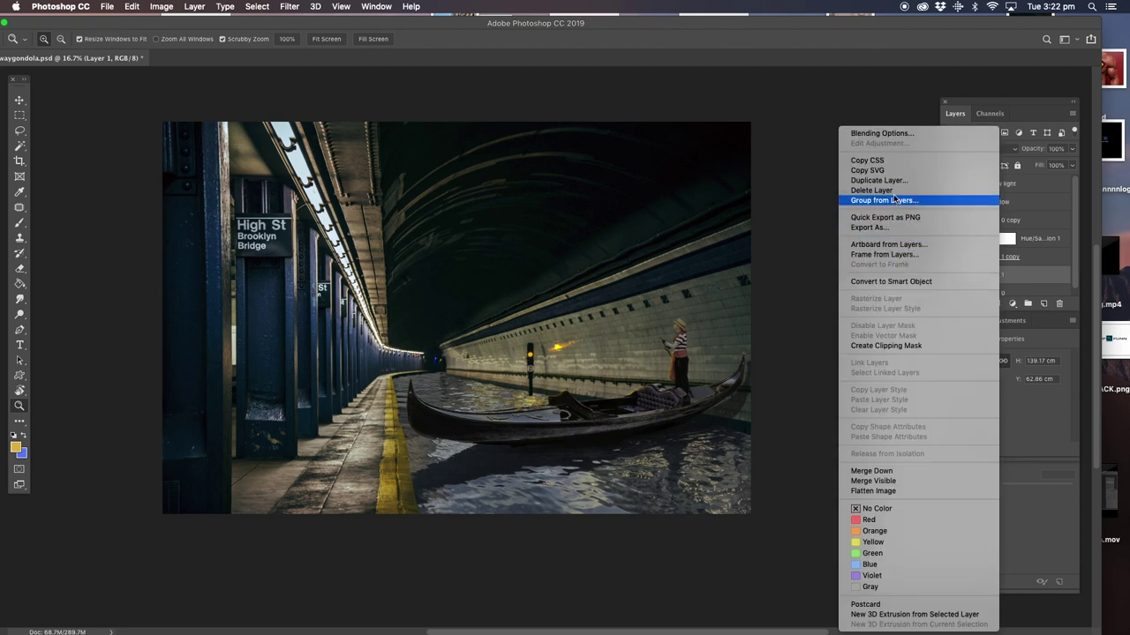
- Create Layer 1 copy 2 above Hue/Saturation 1, blended in Multiply at 35% opacity
click(853, 182)
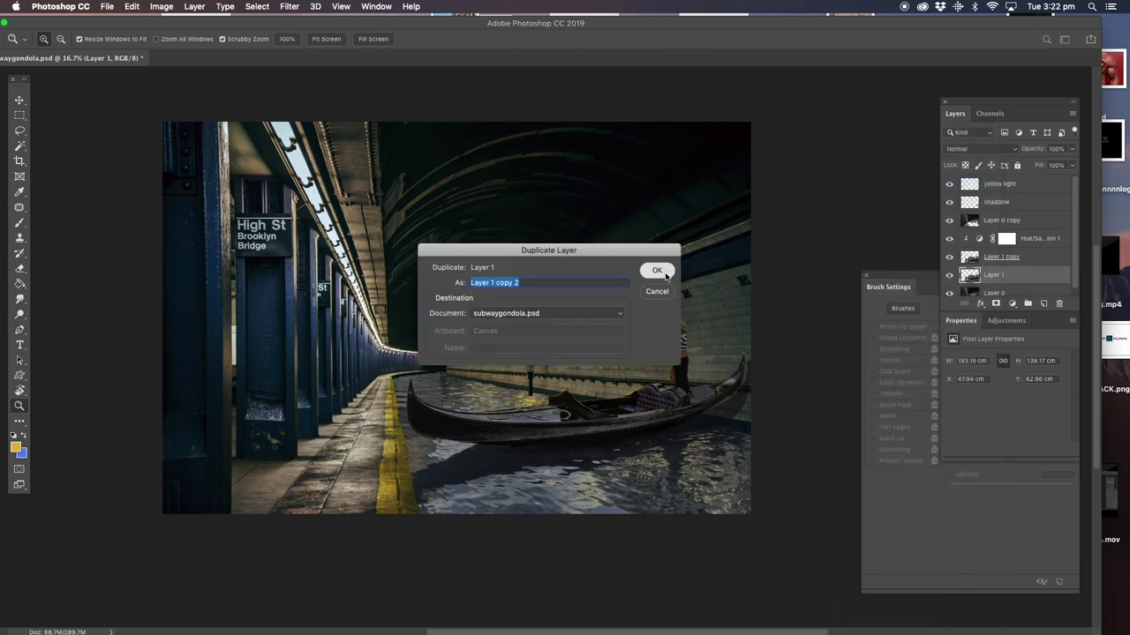
click(658, 270)
drag(1004, 276, 999, 228)
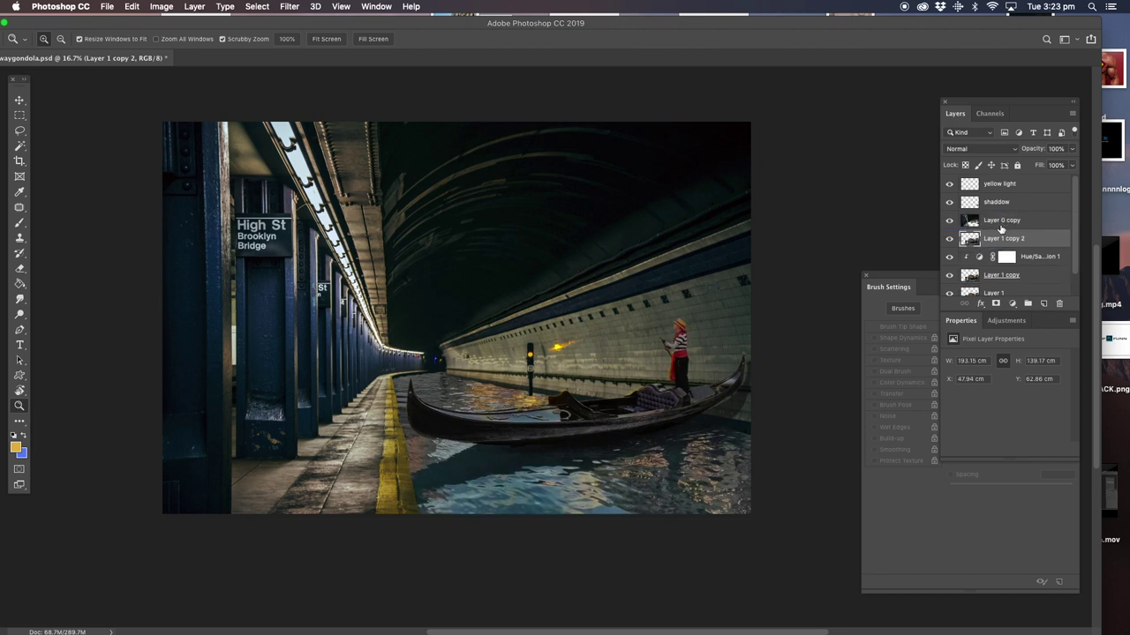
click(997, 148)
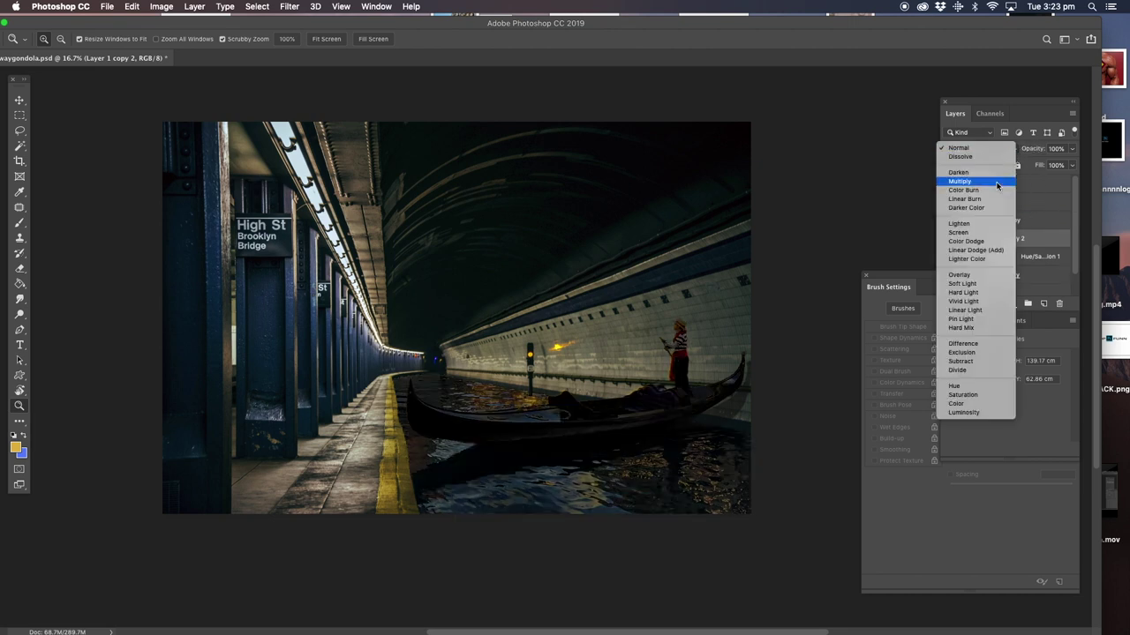
click(997, 181)
click(1073, 150)
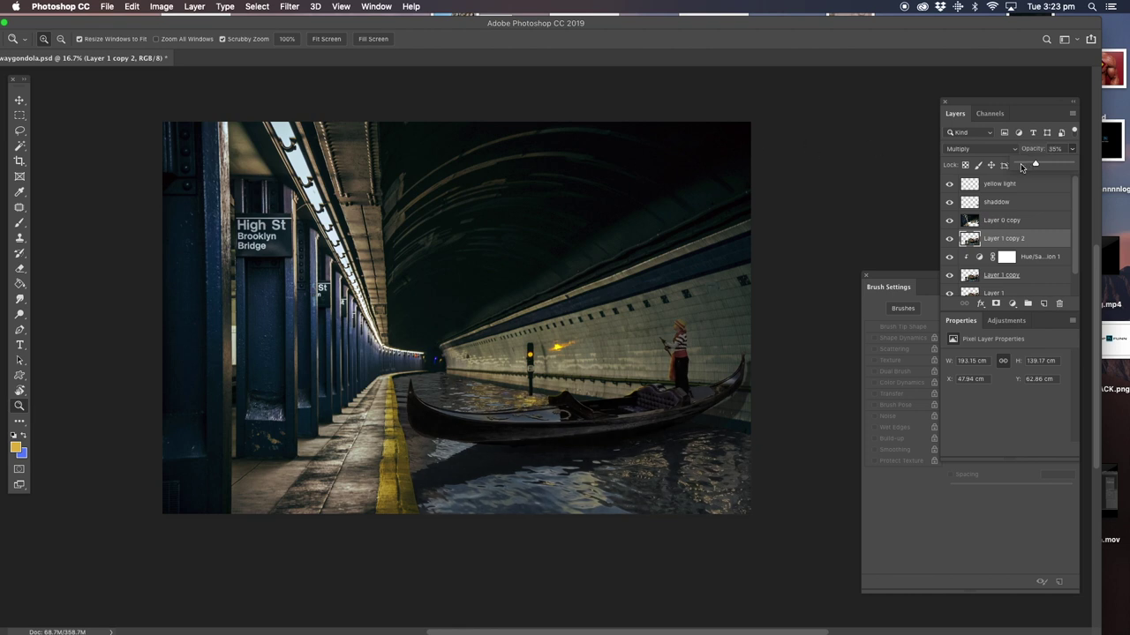
click(163, 9)
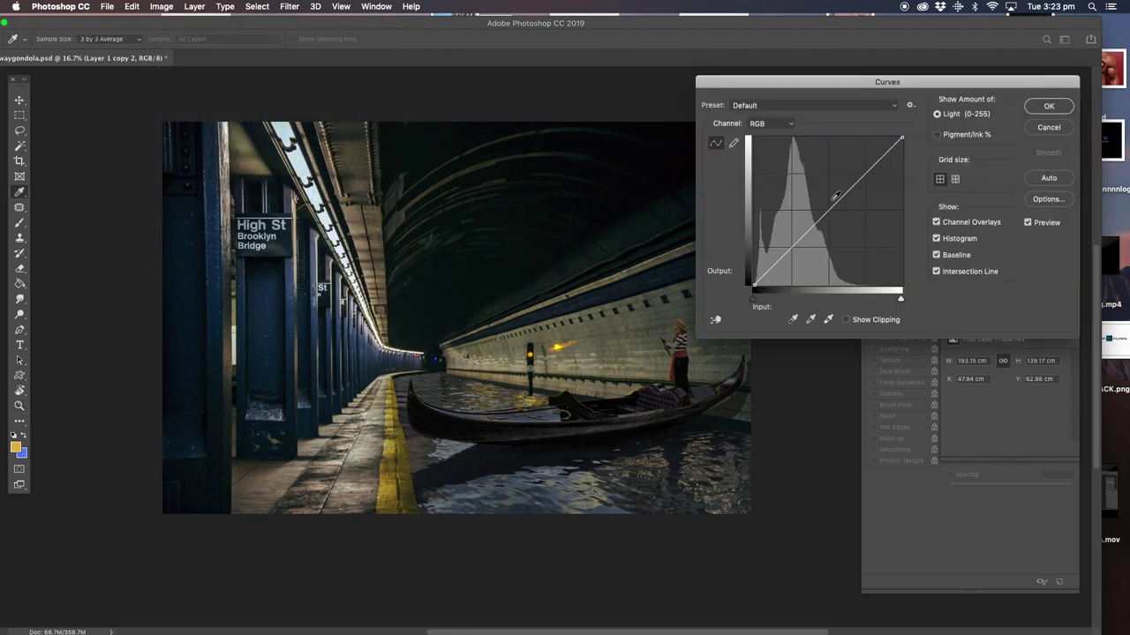
- Apply an S-curve with Curves to Layer 1 copy 2 and compare it by toggling visibility
drag(863, 172, 859, 164)
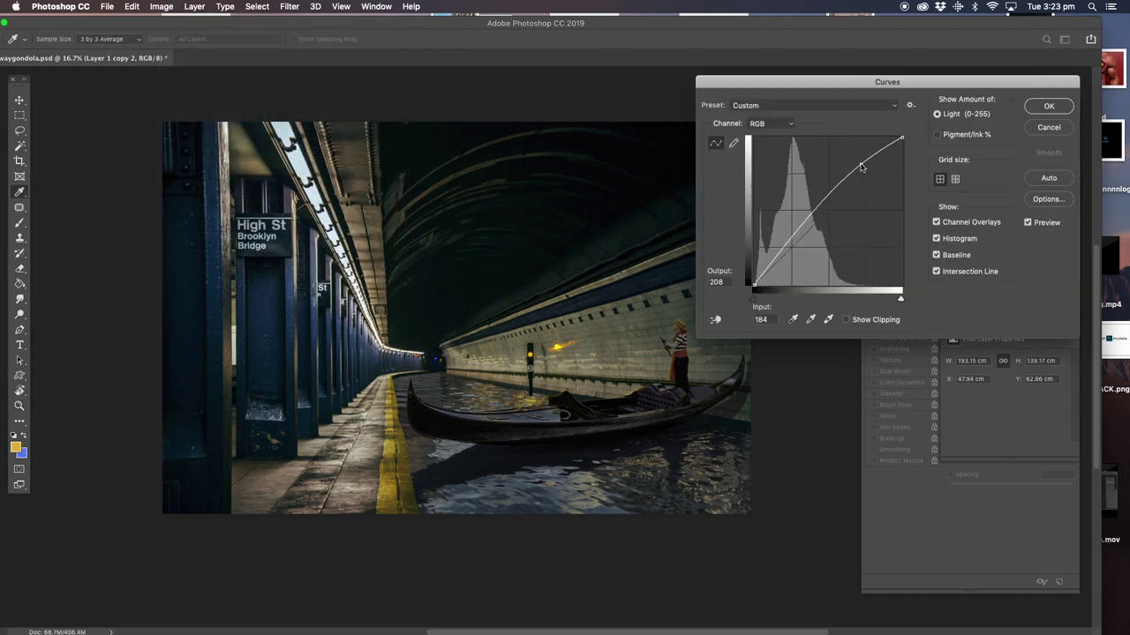
drag(782, 251, 789, 254)
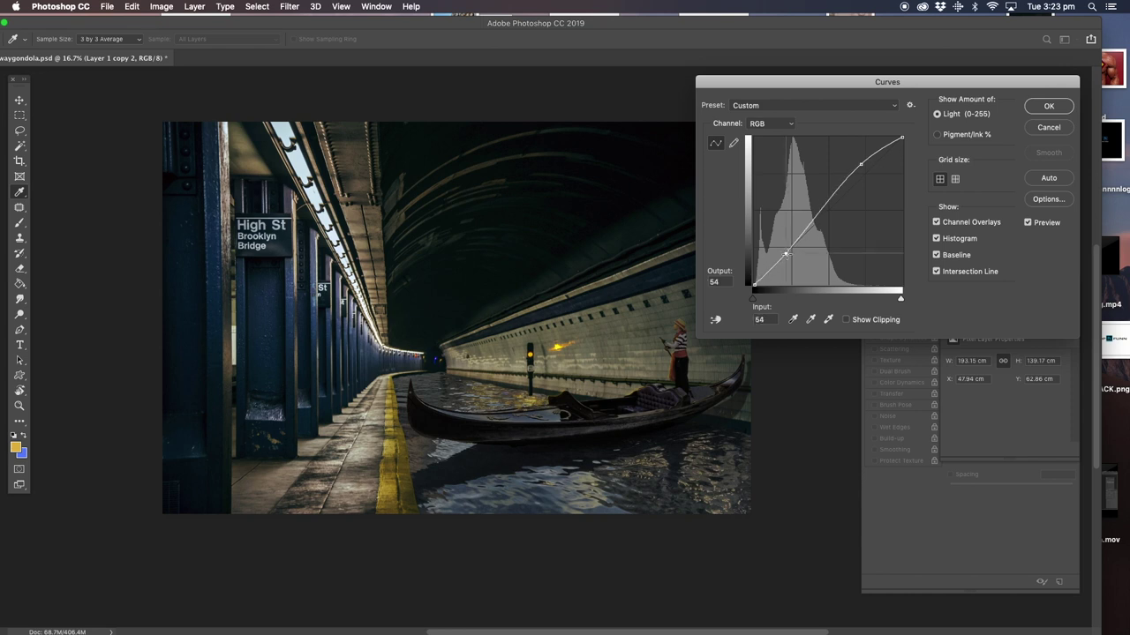
drag(789, 256, 798, 254)
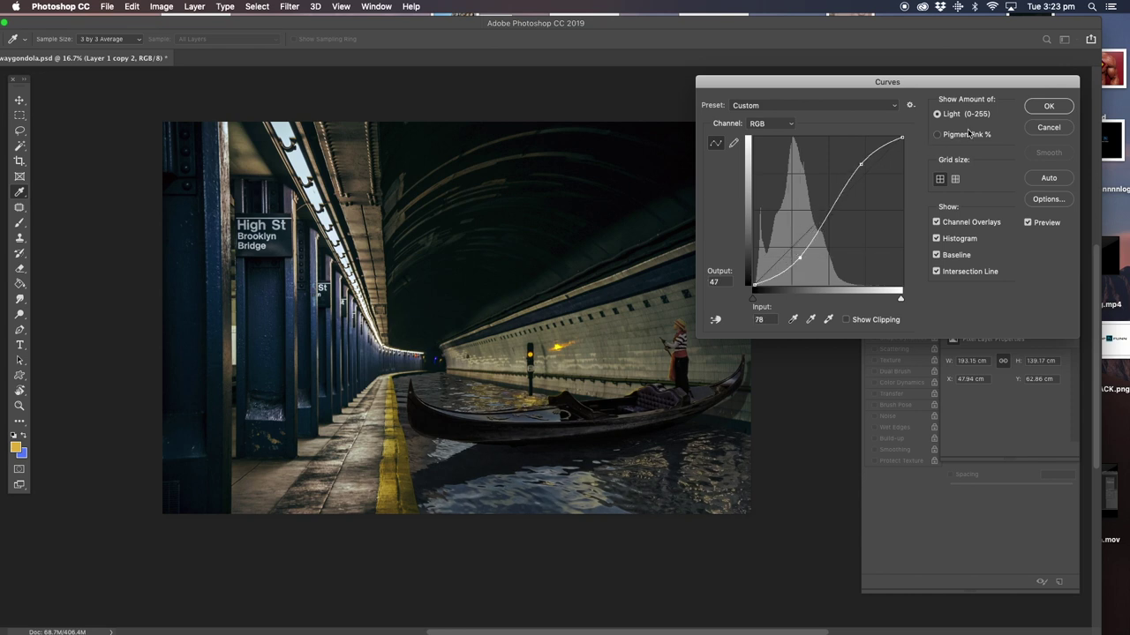
click(1040, 107)
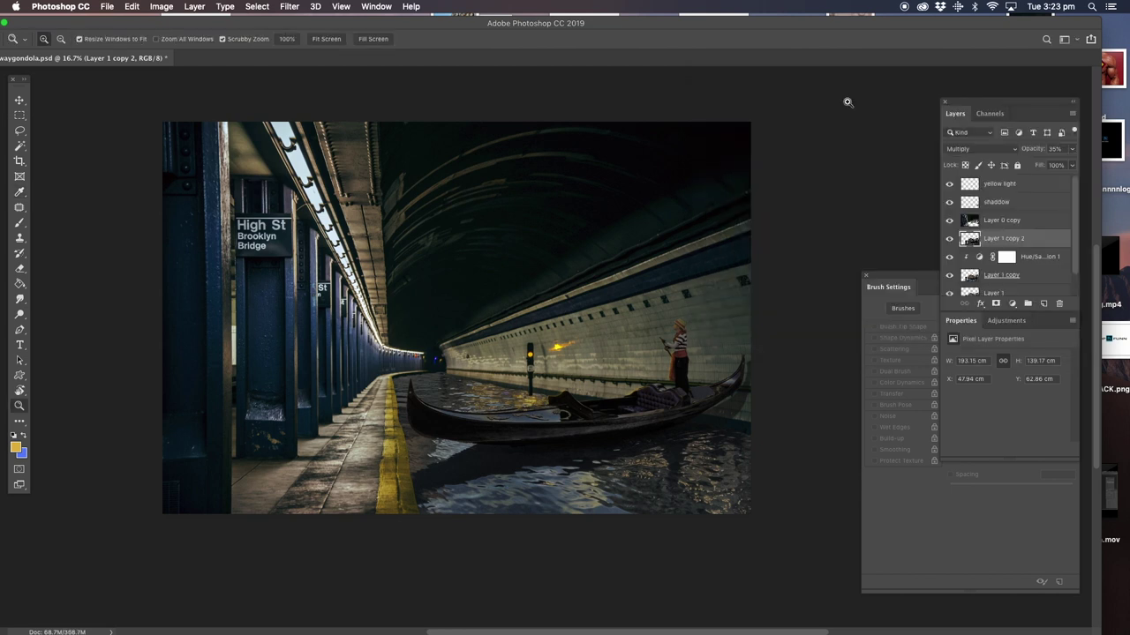
click(950, 240)
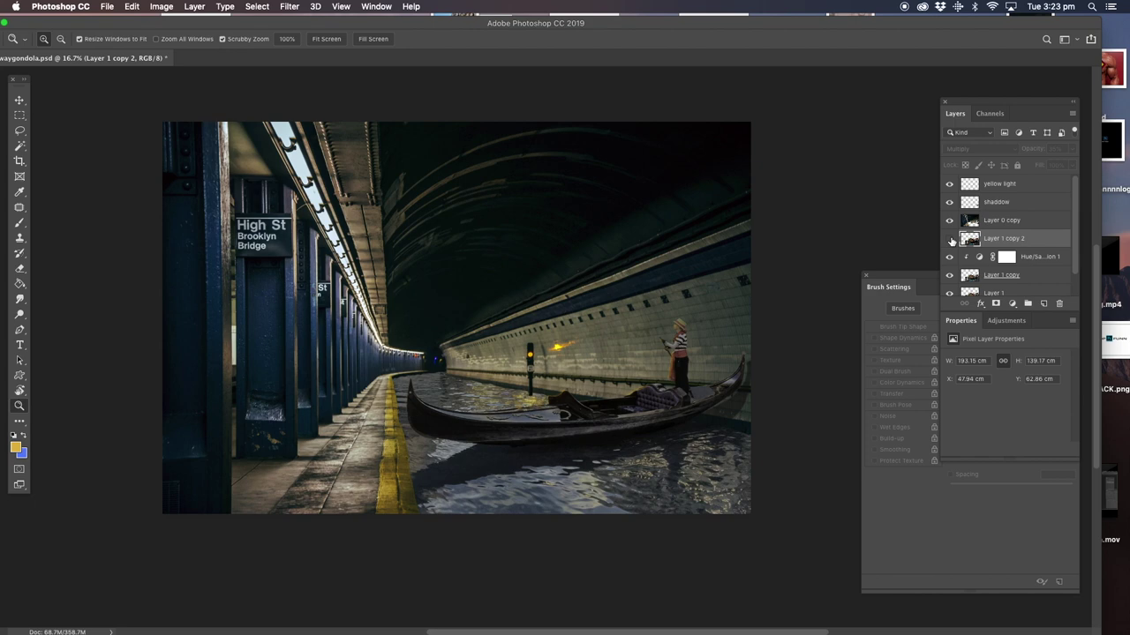
click(950, 239)
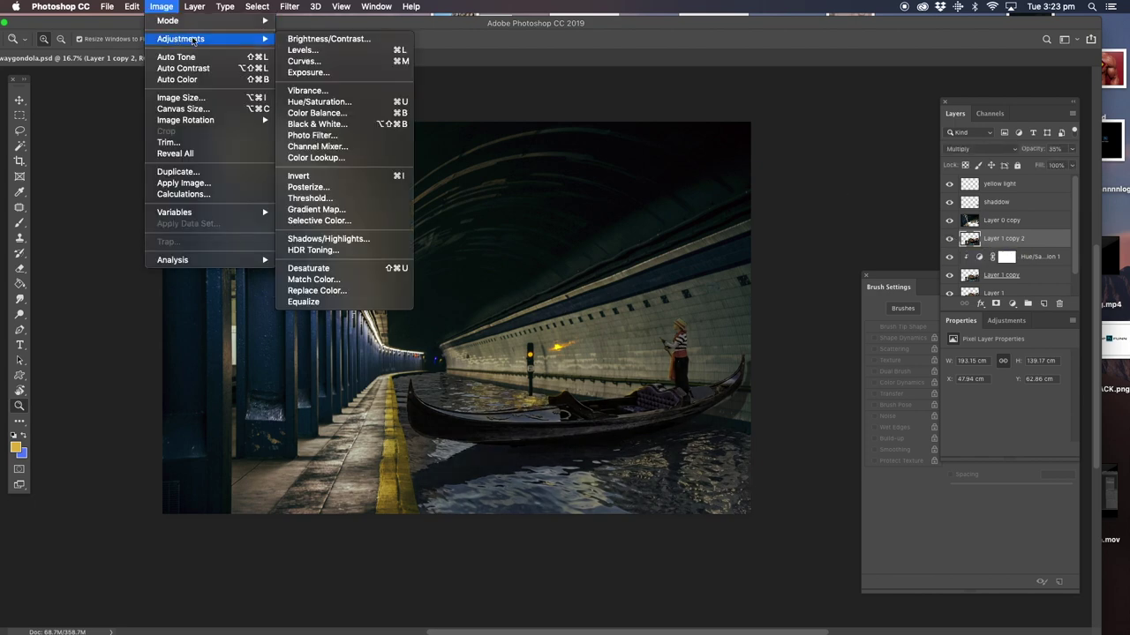
- Apply Brightness/Contrast with Brightness 100 and Contrast 33 to Layer 1 copy 2
click(315, 39)
drag(898, 208, 943, 214)
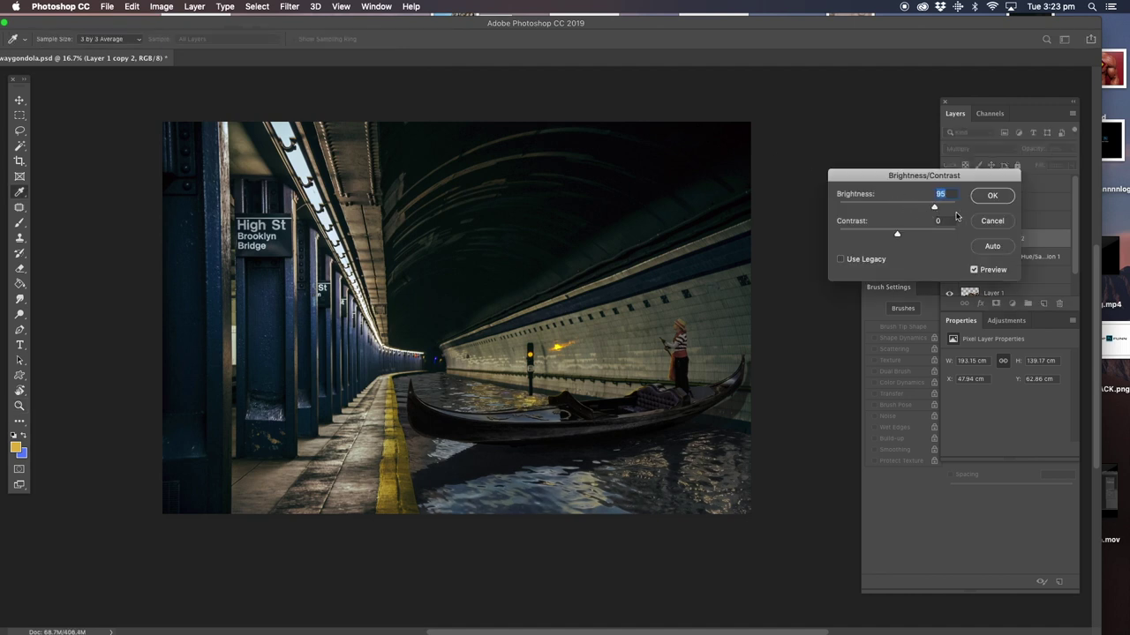
click(992, 220)
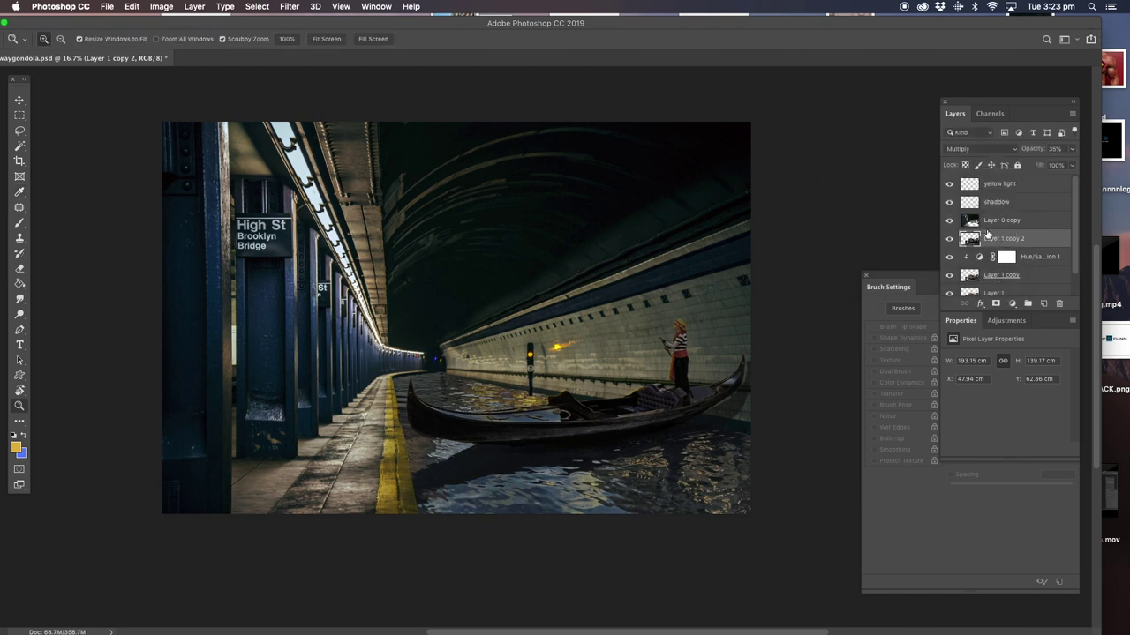
click(161, 7)
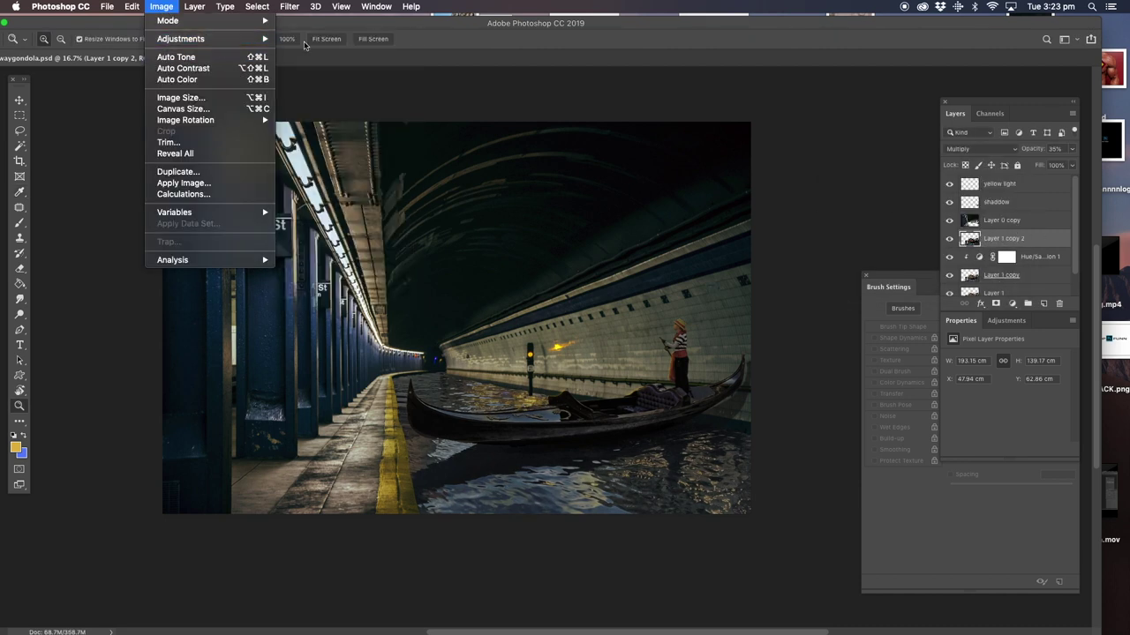
click(20, 130)
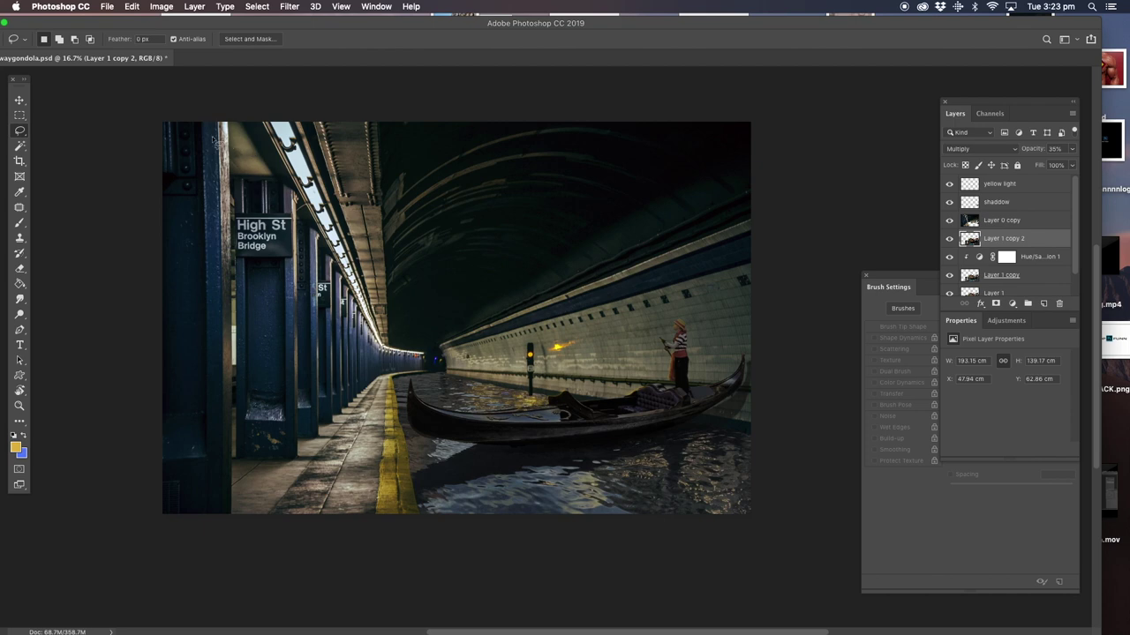
click(154, 12)
click(321, 39)
mouse_move(897, 208)
mouse_down()
mouse_move(919, 212)
mouse_move(917, 235)
mouse_move(977, 210)
mouse_up()
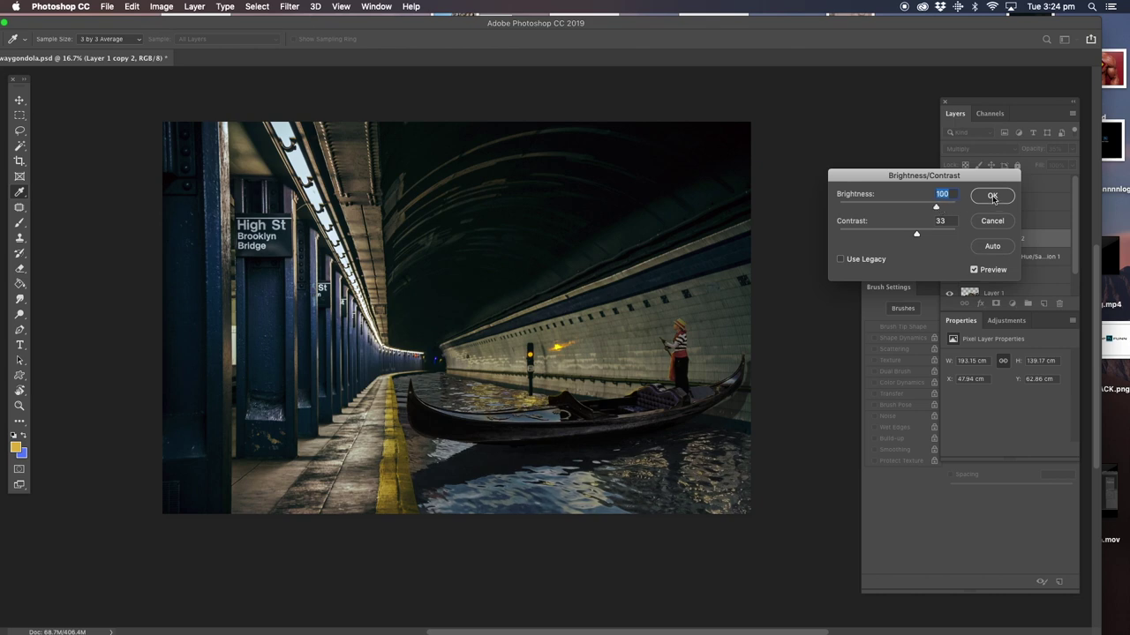
click(992, 197)
click(20, 407)
click(693, 369)
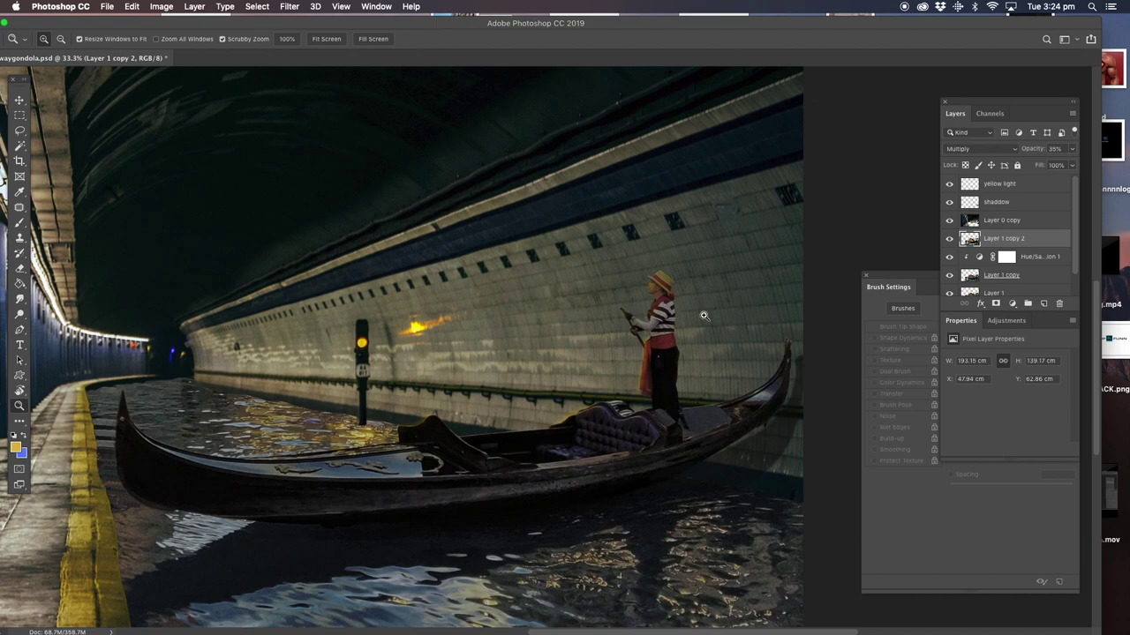
- Erase down the gondolier's orange sash to lighten it, then zoom out to the platform
click(696, 323)
click(698, 300)
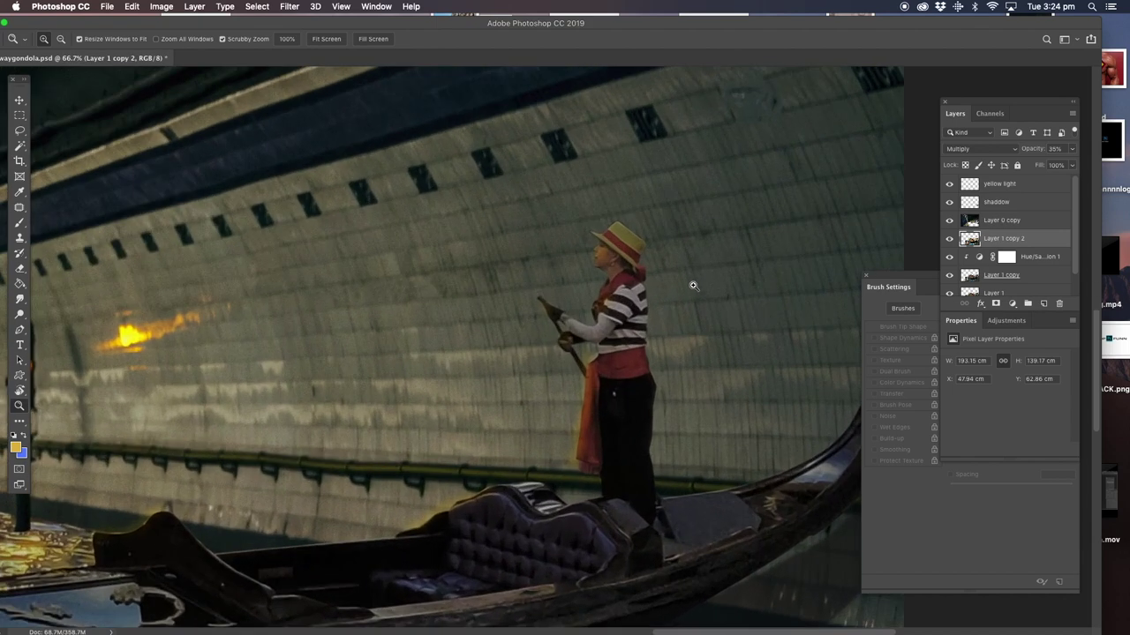
click(19, 269)
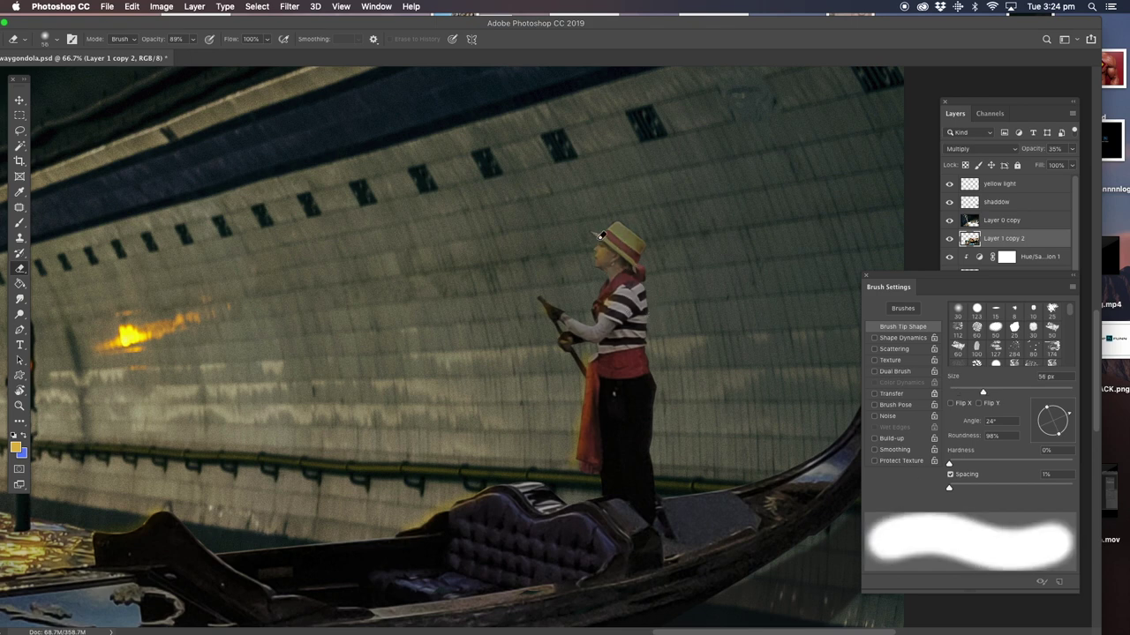
drag(608, 336, 595, 416)
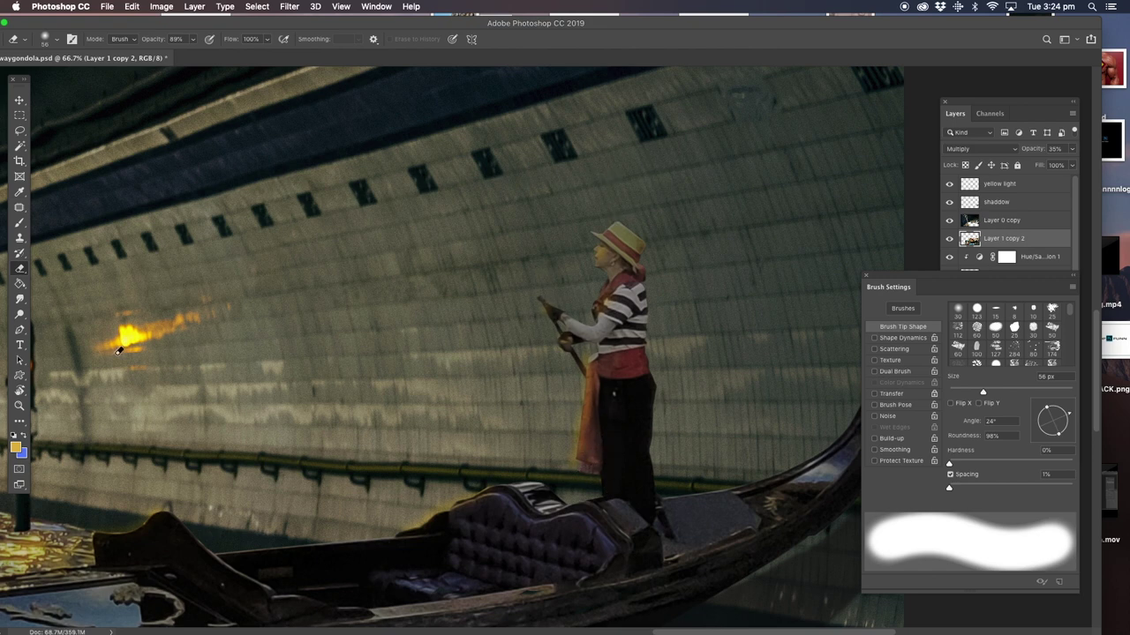
click(19, 405)
alt+click(453, 294)
alt+click(452, 295)
alt+click(452, 295)
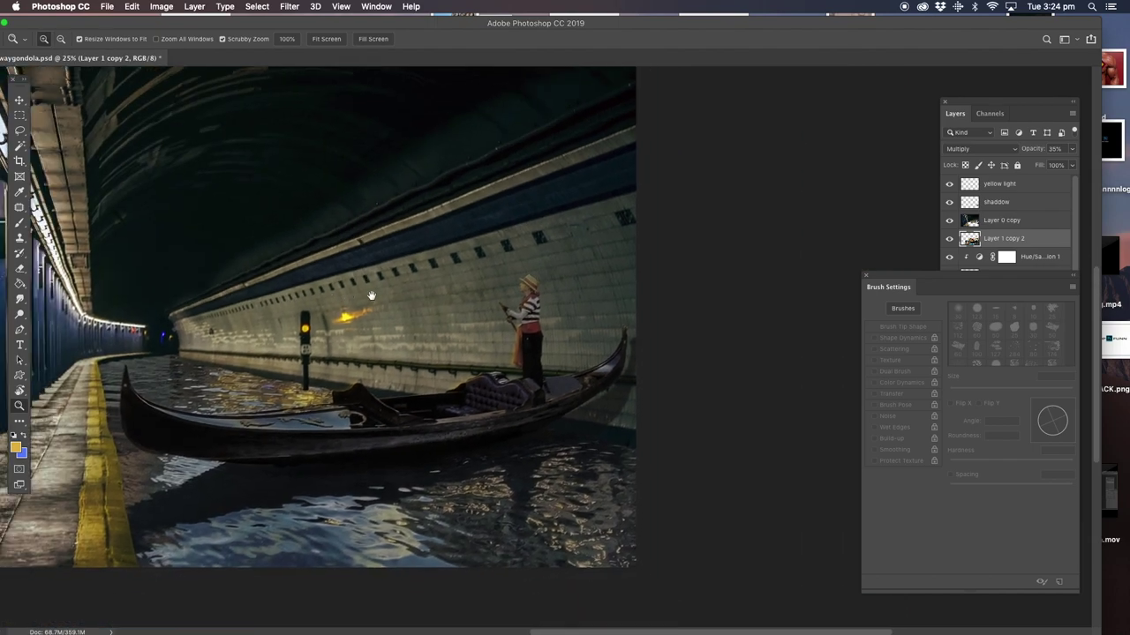
- Load a 16 px brush with bright yellow sampled from the tunnel wall glow
drag(452, 294, 466, 289)
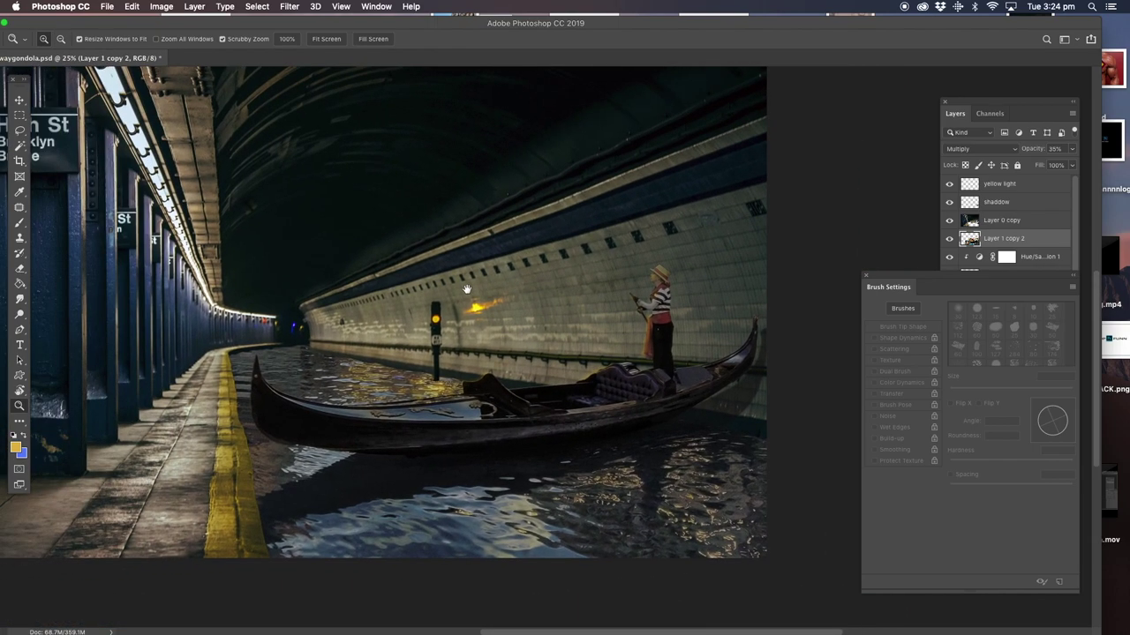
click(998, 183)
drag(679, 319, 760, 237)
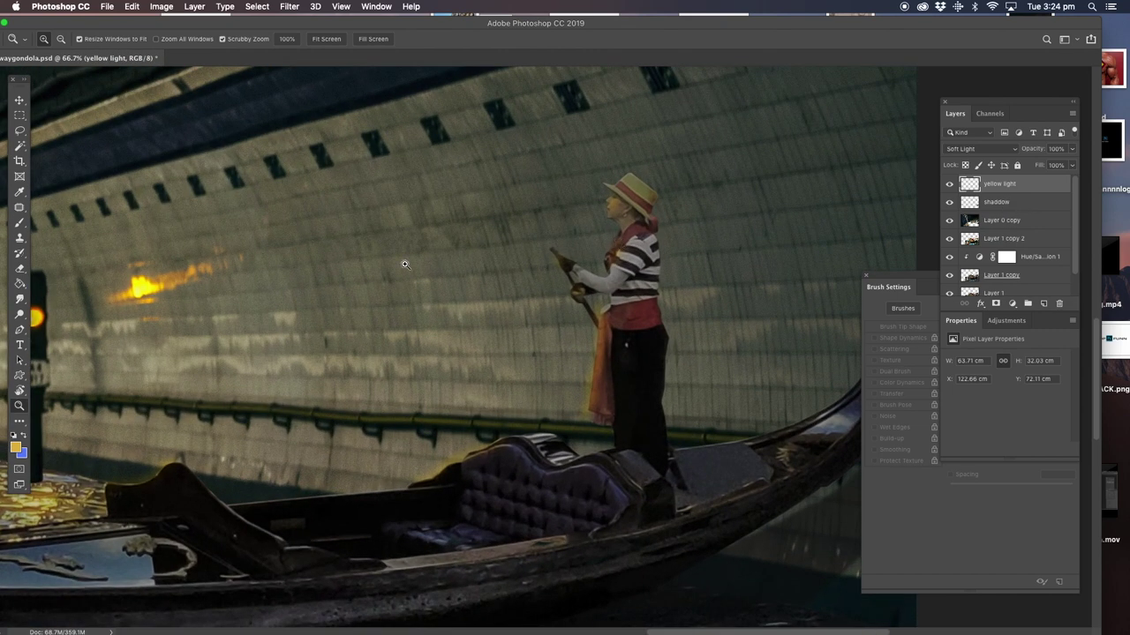
click(20, 223)
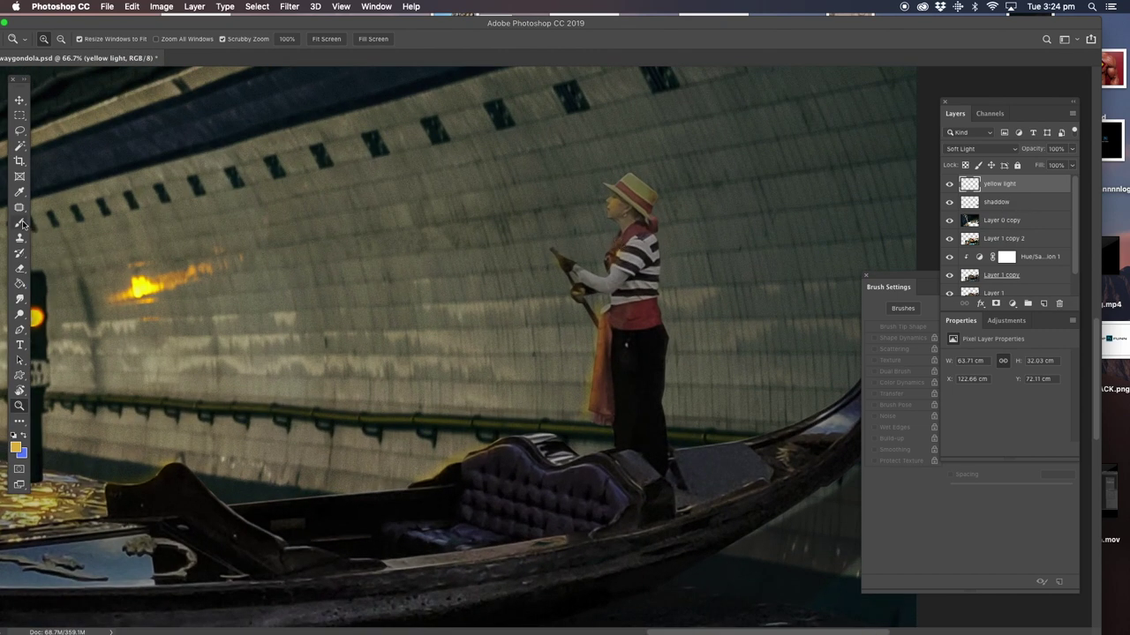
alt+click(145, 287)
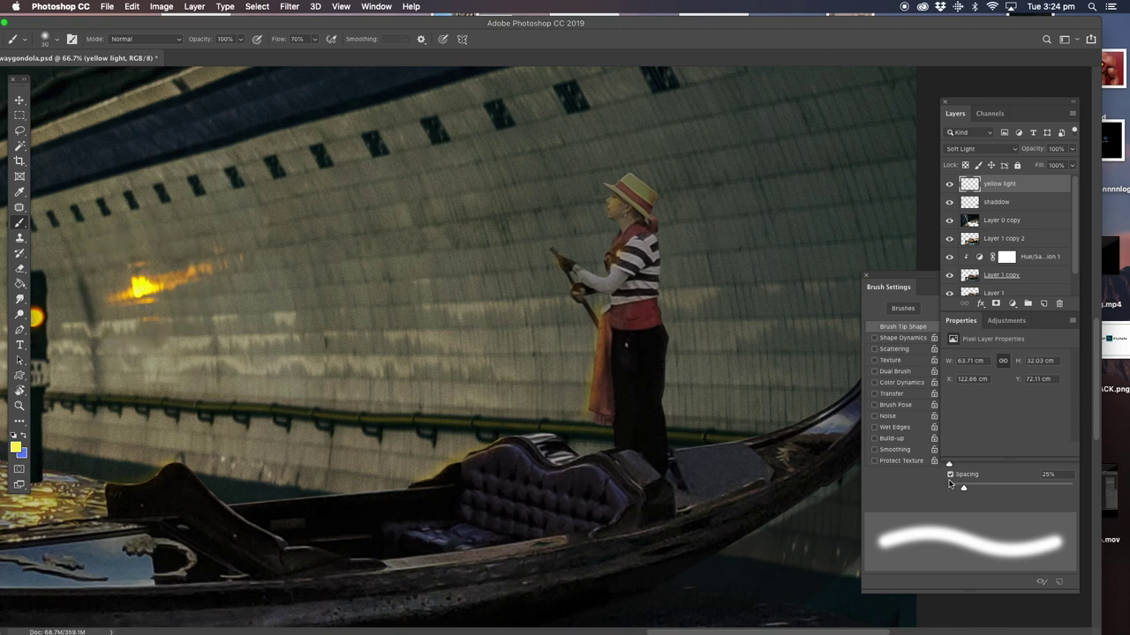
drag(962, 390, 957, 391)
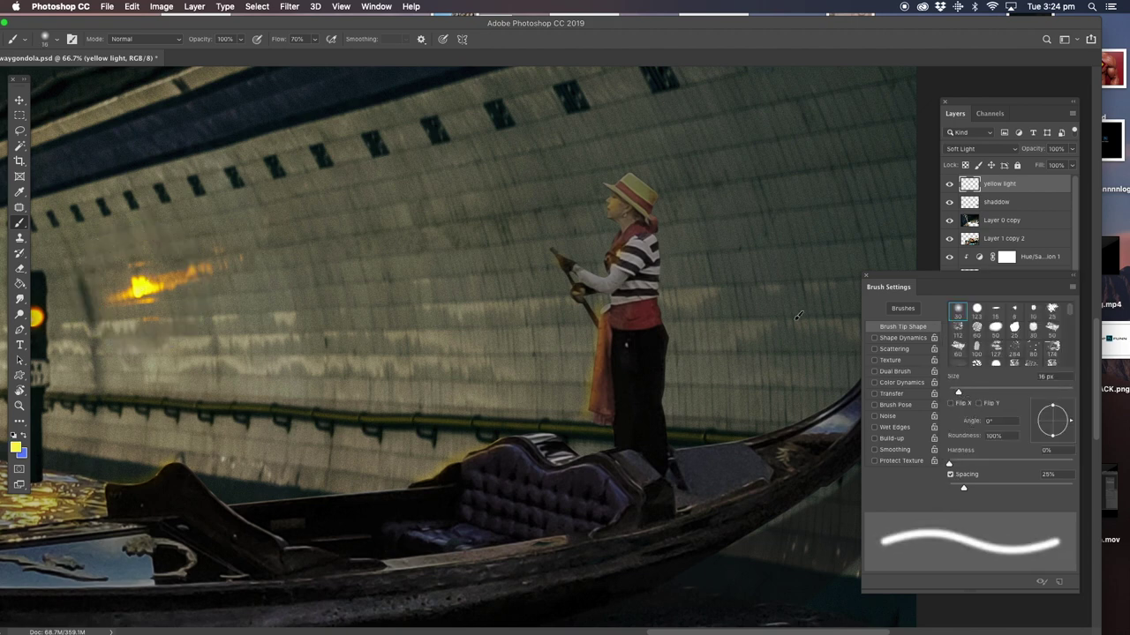
click(988, 239)
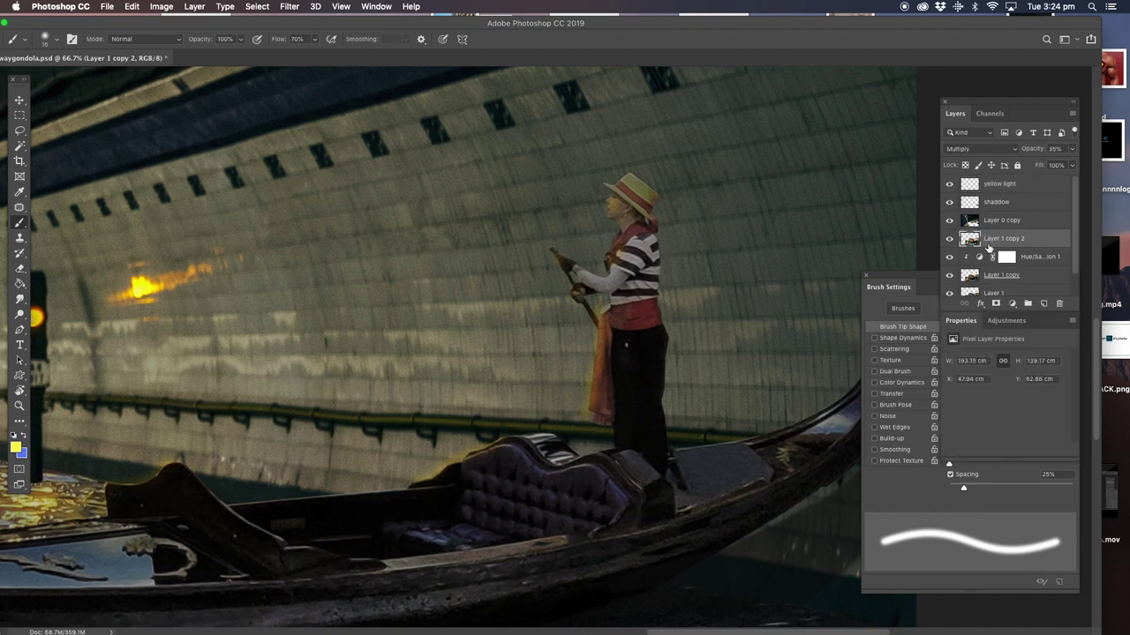
- Load the gondolier's outline as a selection and compare by toggling Layer 1 copy 2
super+click(970, 238)
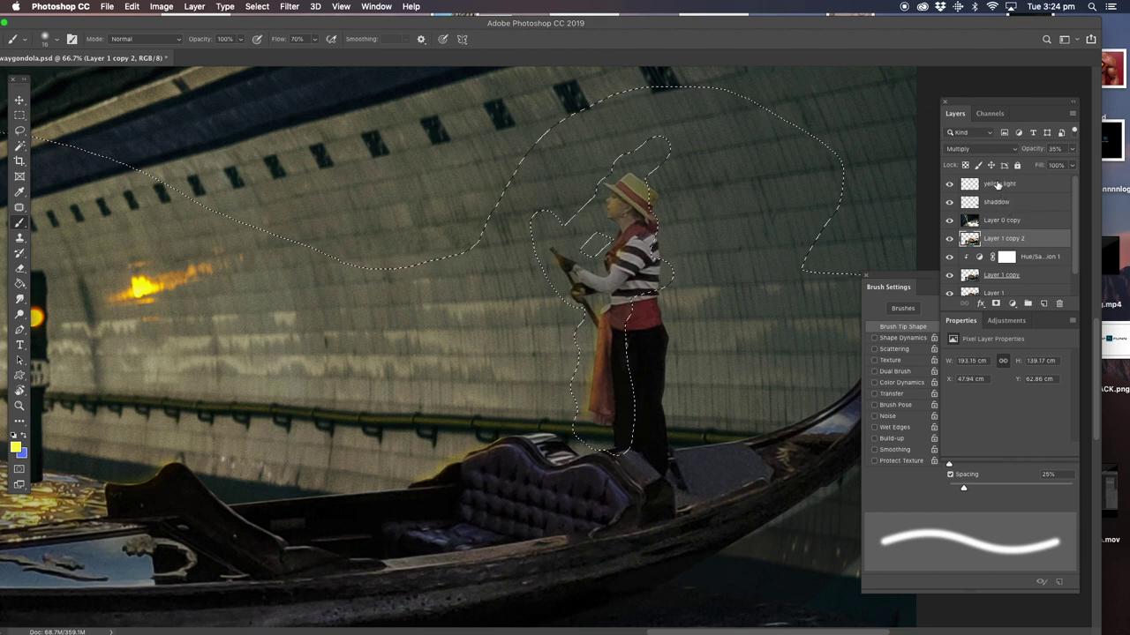
click(950, 239)
click(949, 239)
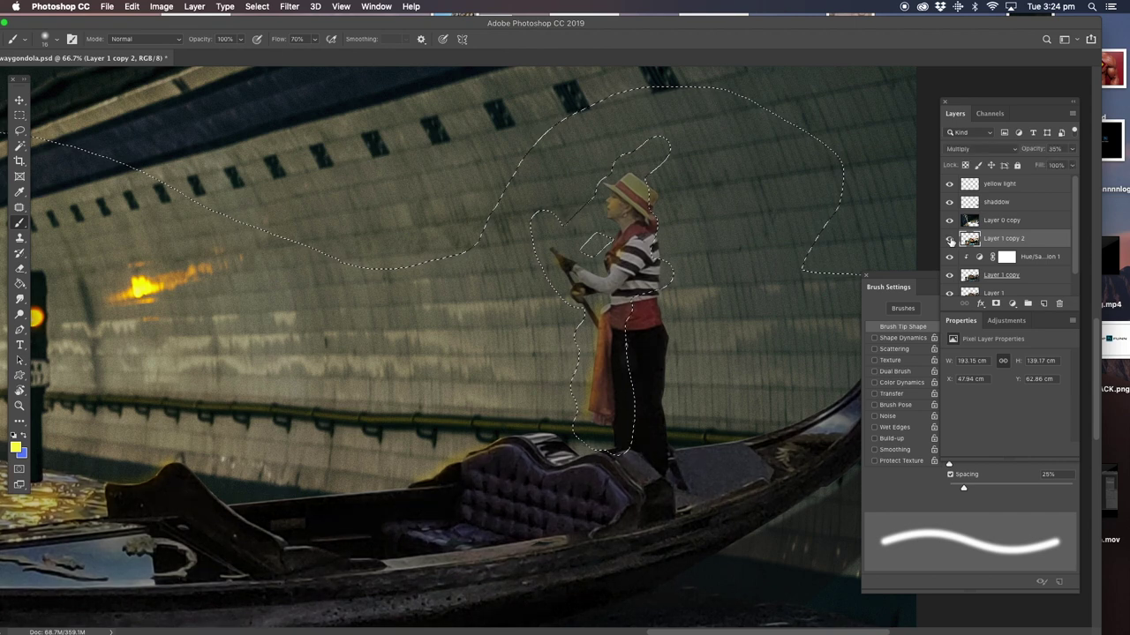
click(999, 221)
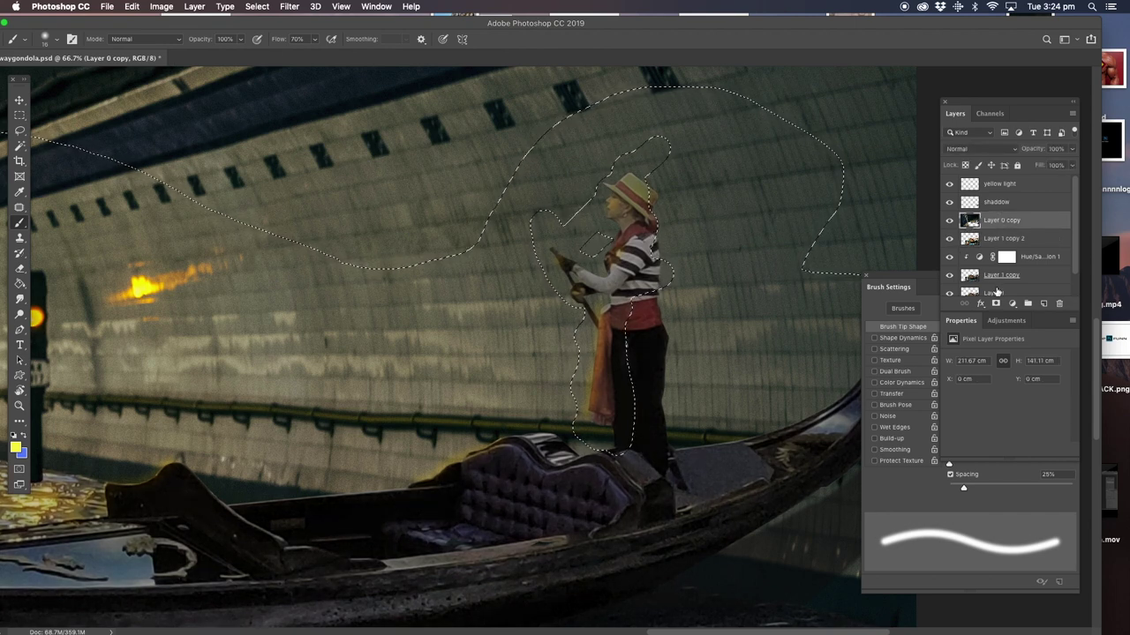
click(995, 292)
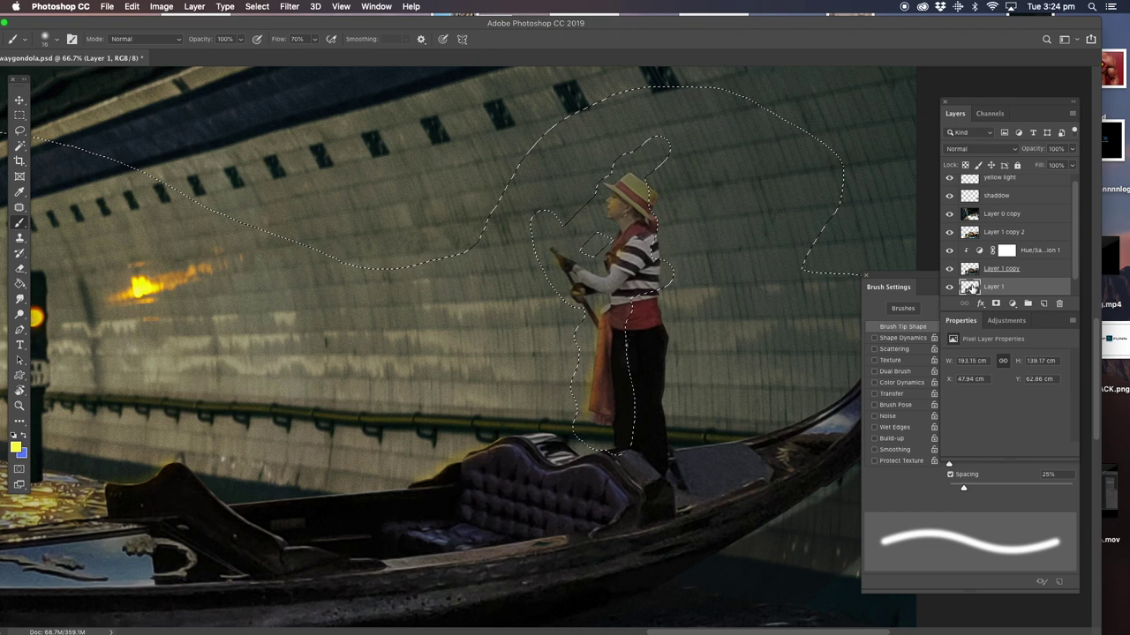
- Clear the selection and return to the Brush on the yellow light layer
shift+super+click(969, 288)
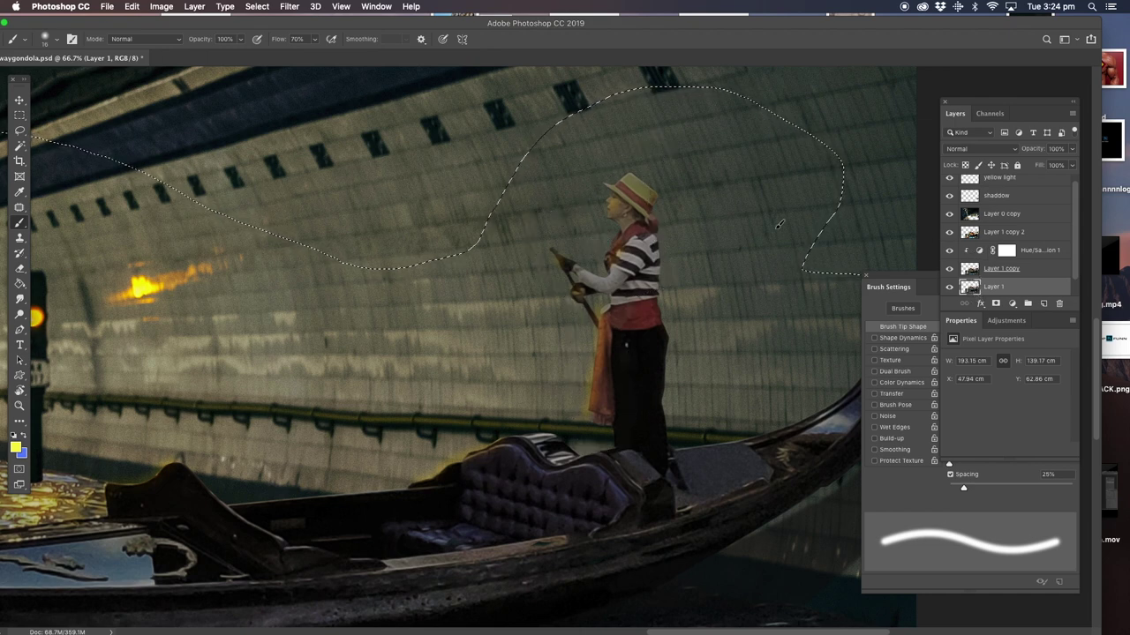
click(20, 131)
click(84, 135)
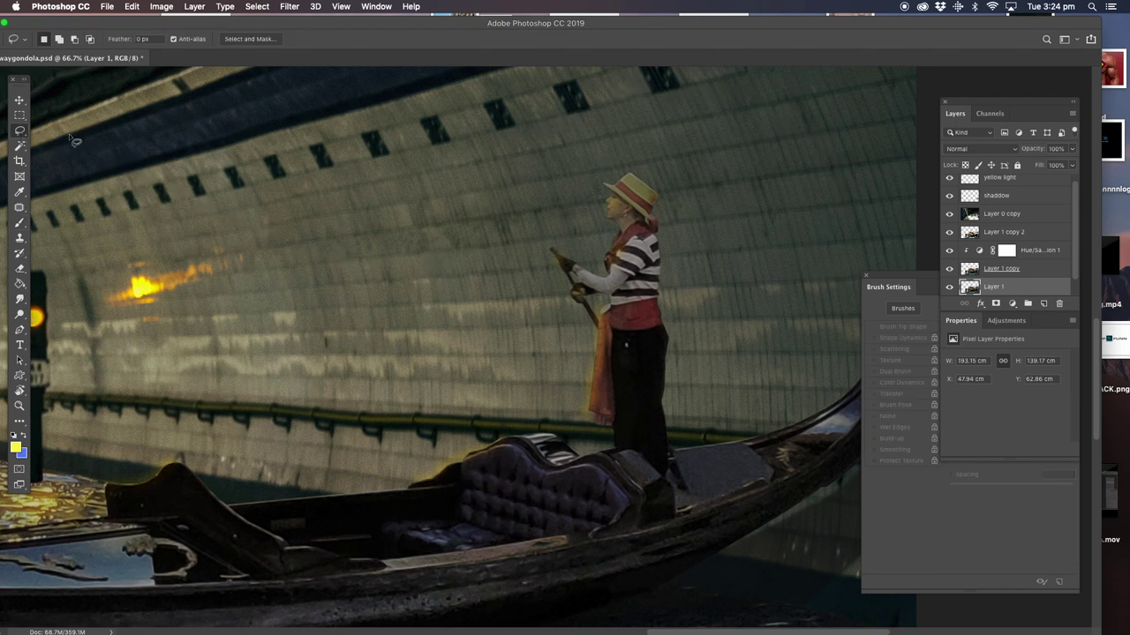
click(20, 225)
click(20, 225)
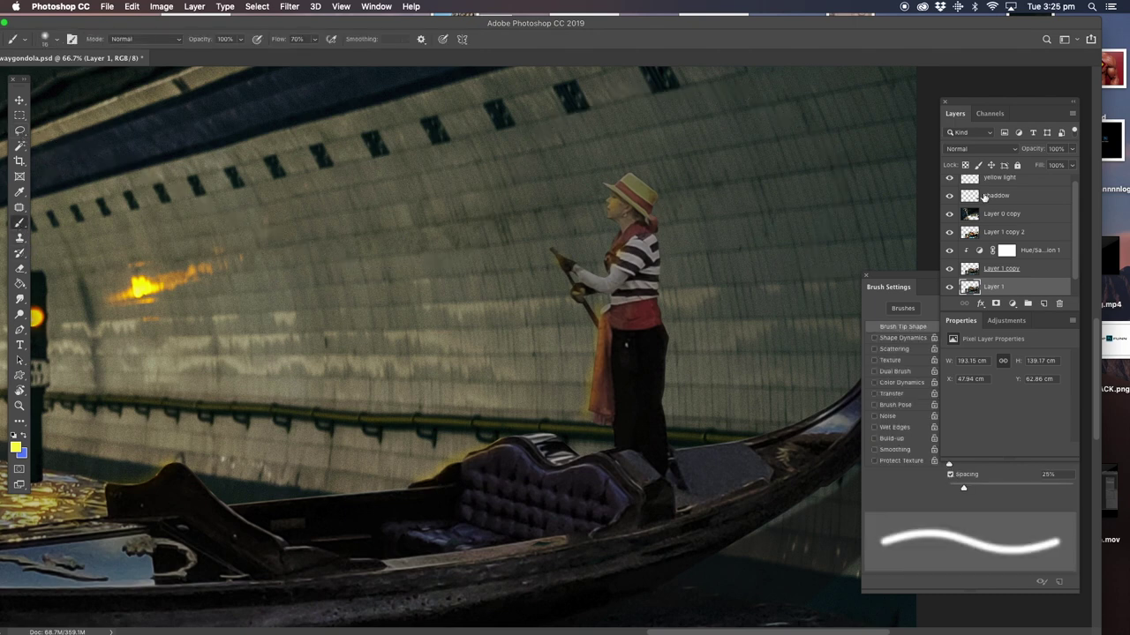
click(994, 180)
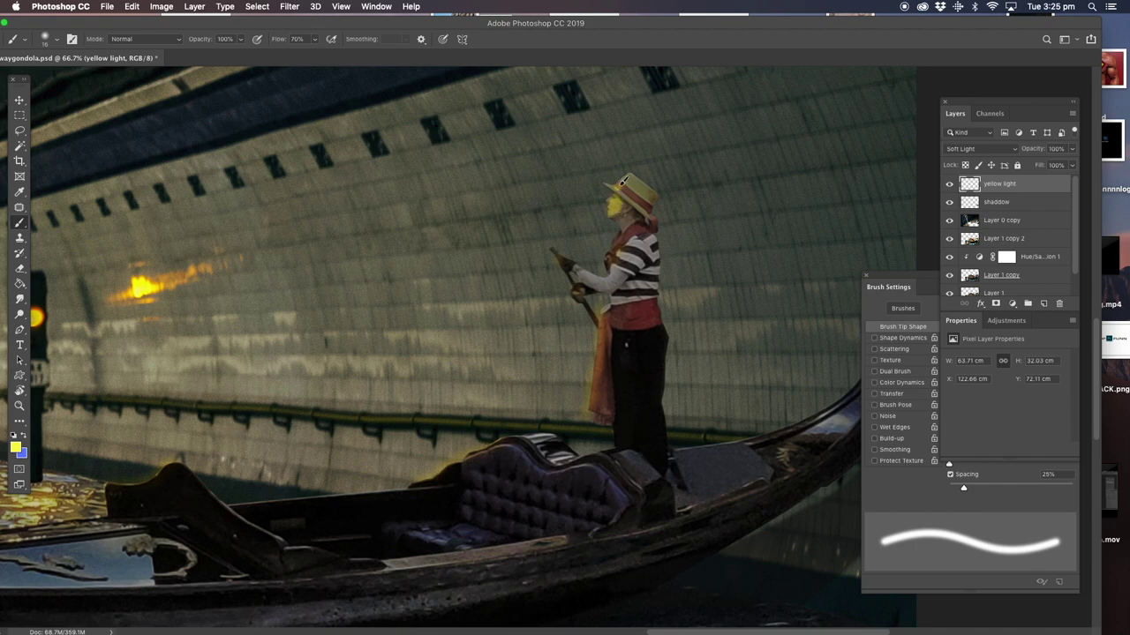
- Paint warm yellow onto the gondolier's hat, collar, scarf and the gondola seat's top edge
drag(623, 183, 629, 203)
mouse_move(616, 250)
mouse_down()
mouse_move(598, 269)
mouse_move(605, 285)
mouse_up()
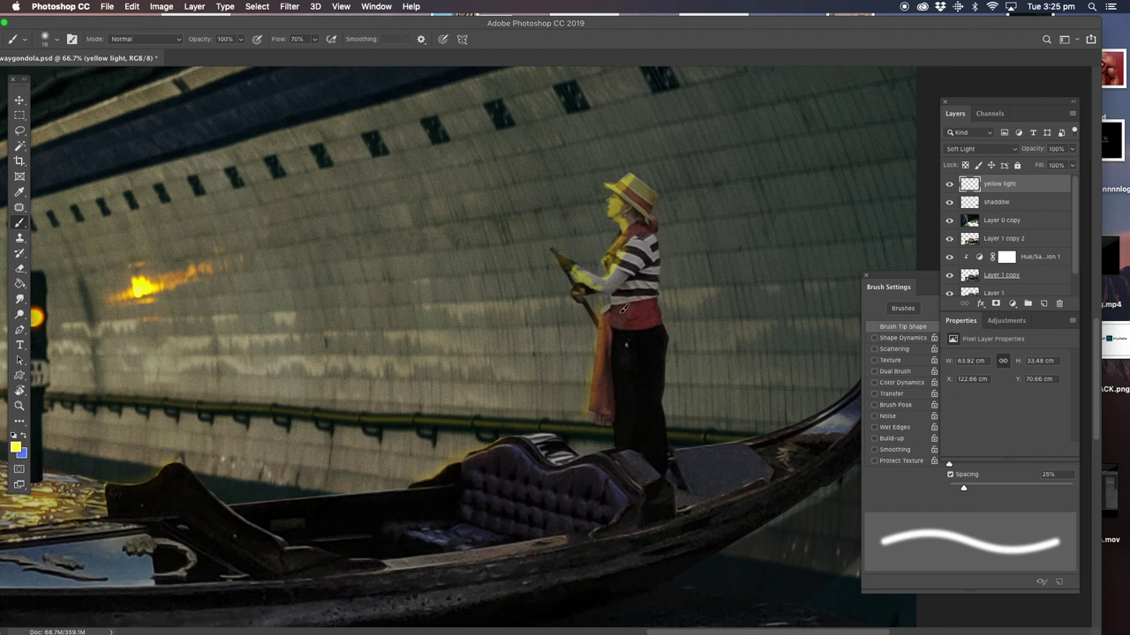
drag(608, 304, 589, 330)
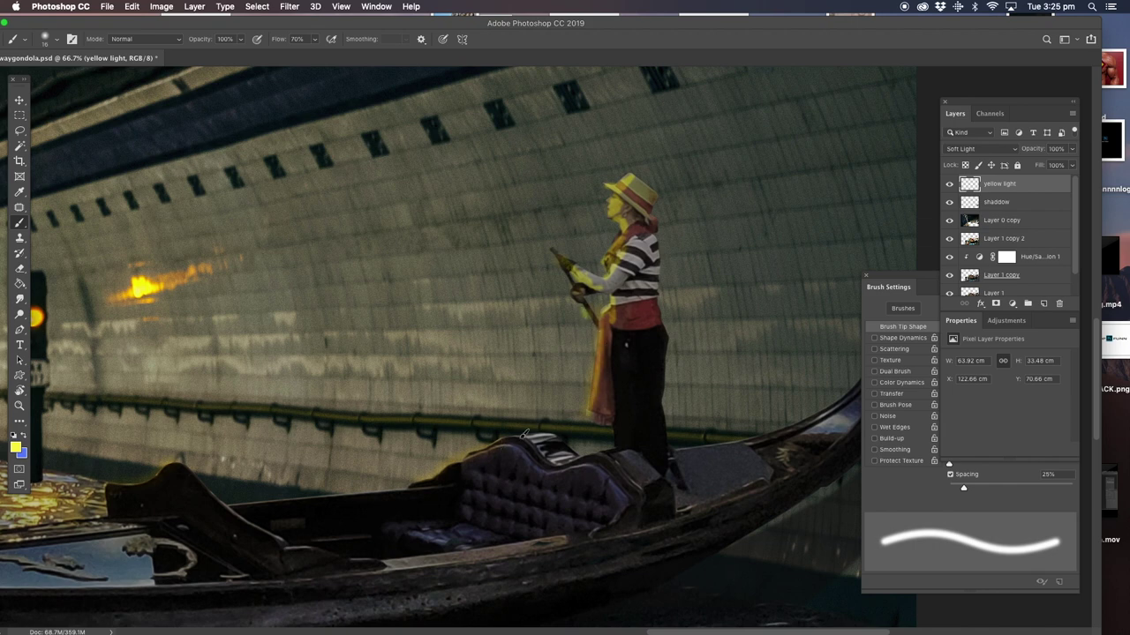
drag(547, 428, 421, 479)
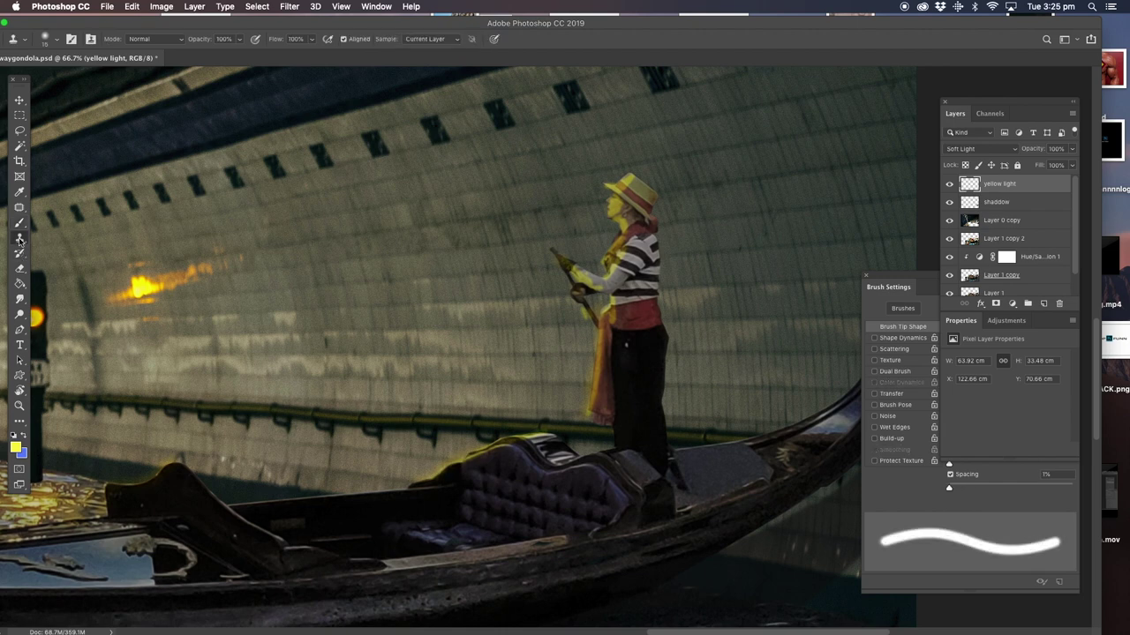
click(20, 407)
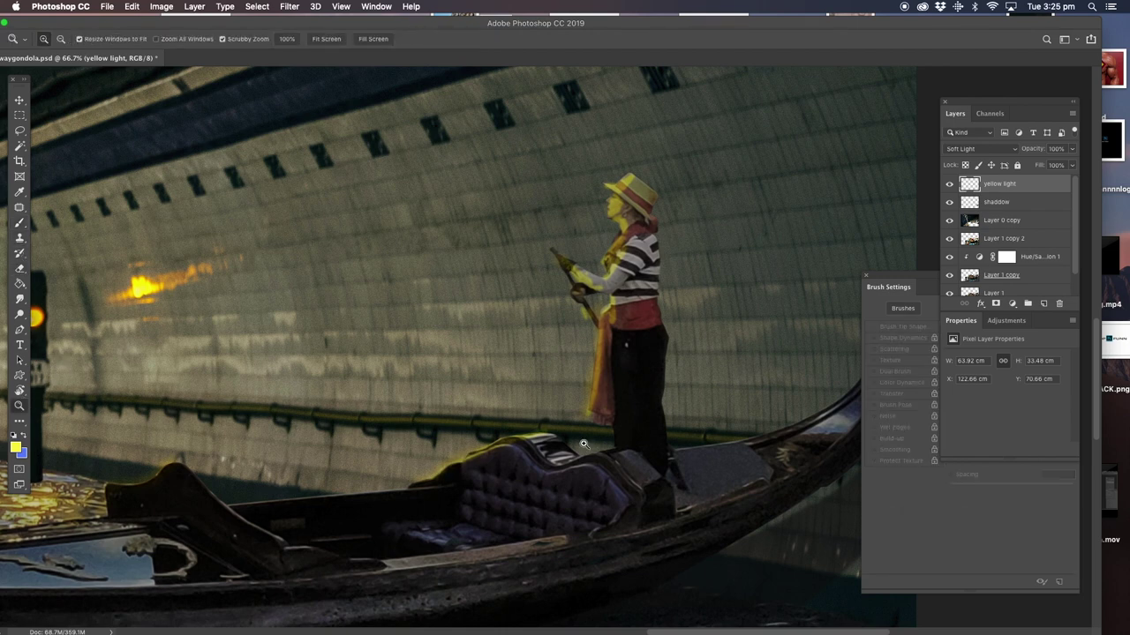
click(583, 438)
click(21, 270)
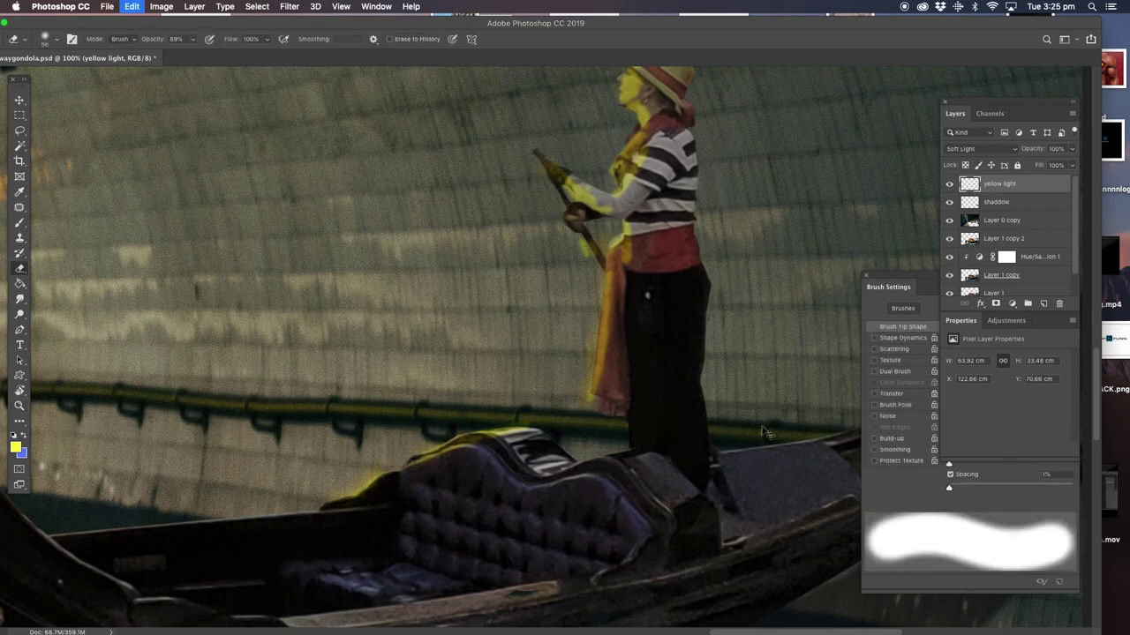
- Erase excess yellow along the gondolier's cape edge with an 11 px eraser
click(941, 434)
click(952, 392)
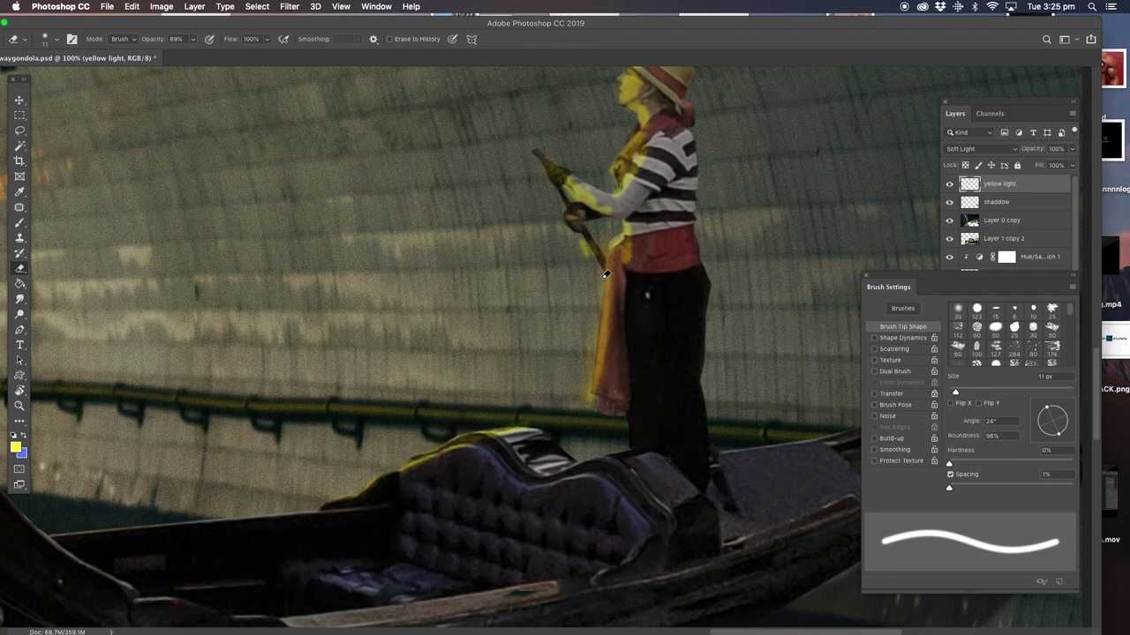
mouse_move(606, 275)
mouse_down()
mouse_move(594, 331)
mouse_move(604, 395)
mouse_up()
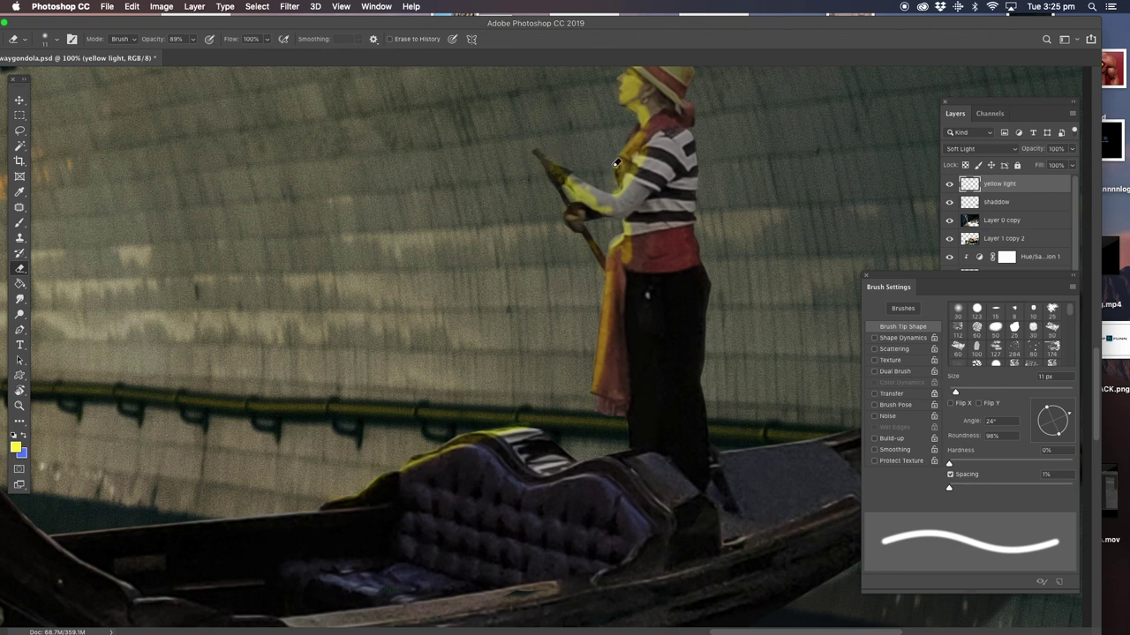
drag(620, 165, 602, 230)
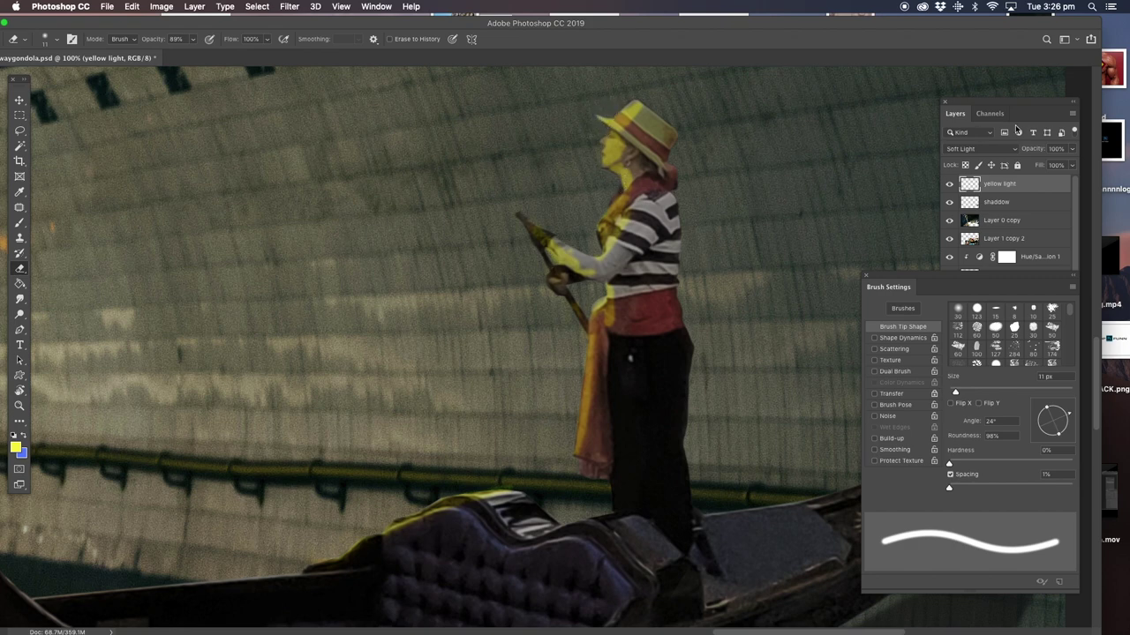
- Lower the yellow light layer's opacity to 60% and refit the view on the gondolier
click(1073, 152)
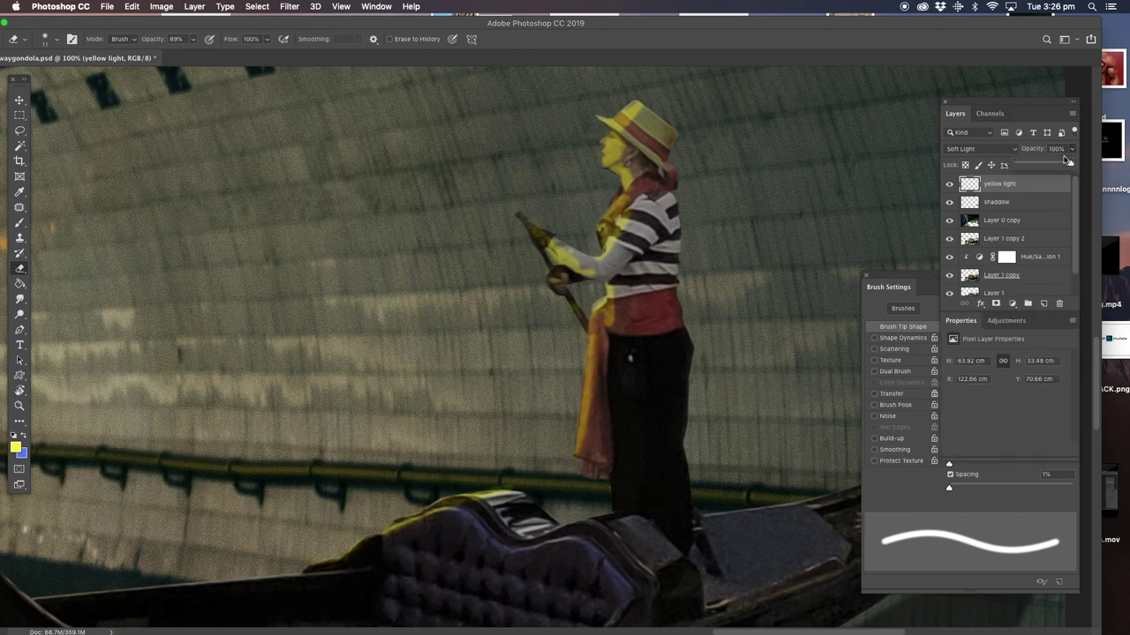
click(1058, 166)
drag(1053, 166, 1048, 166)
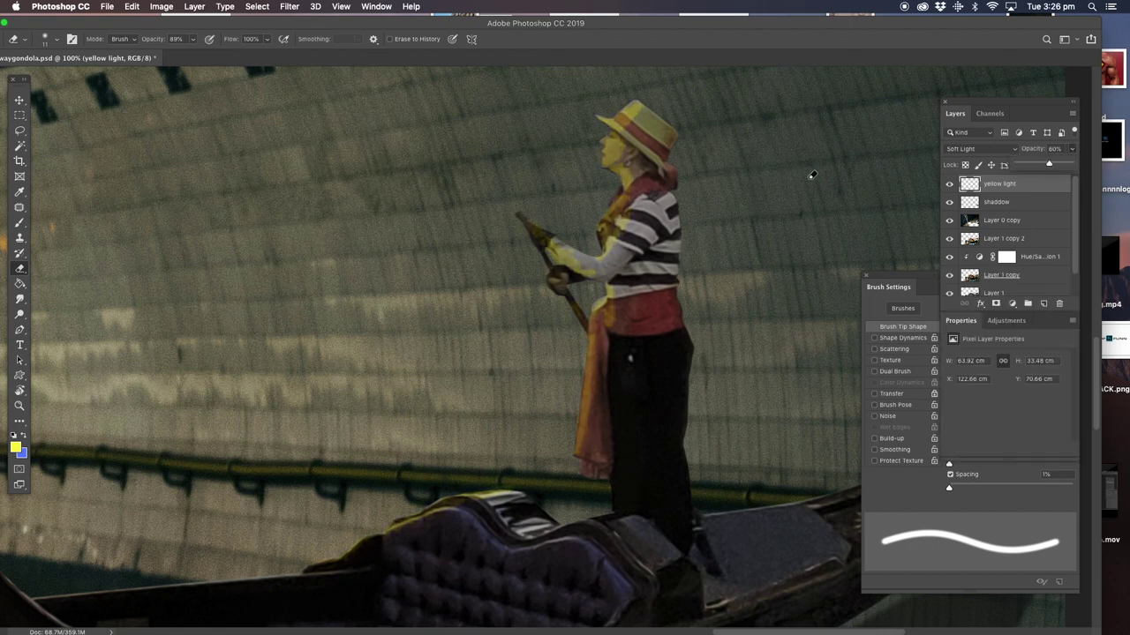
click(18, 406)
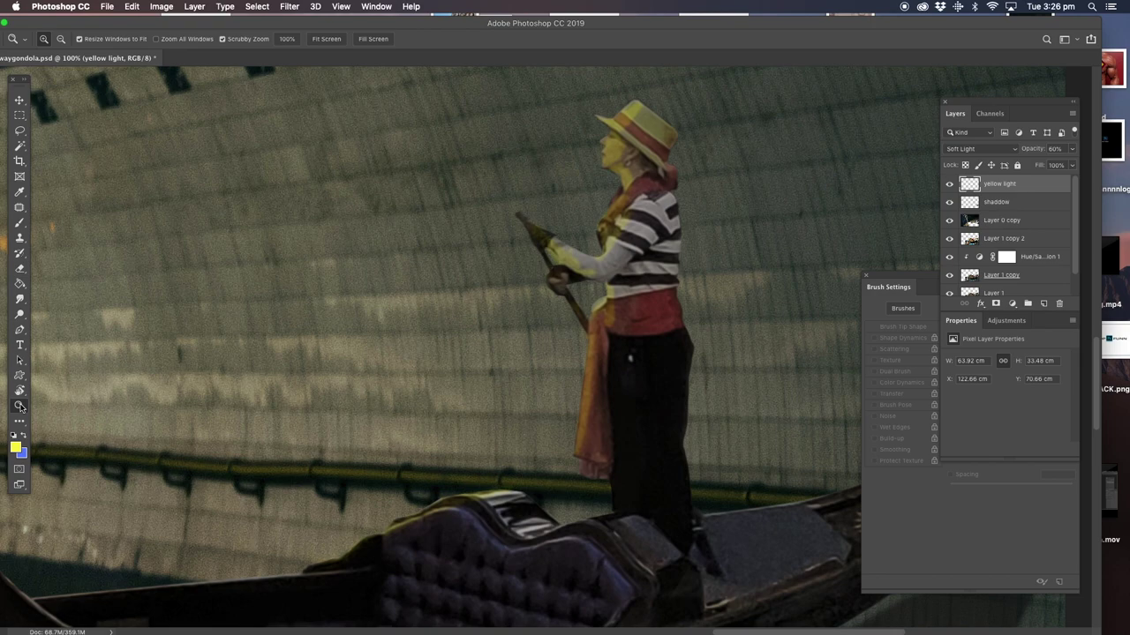
right_click(408, 186)
click(441, 192)
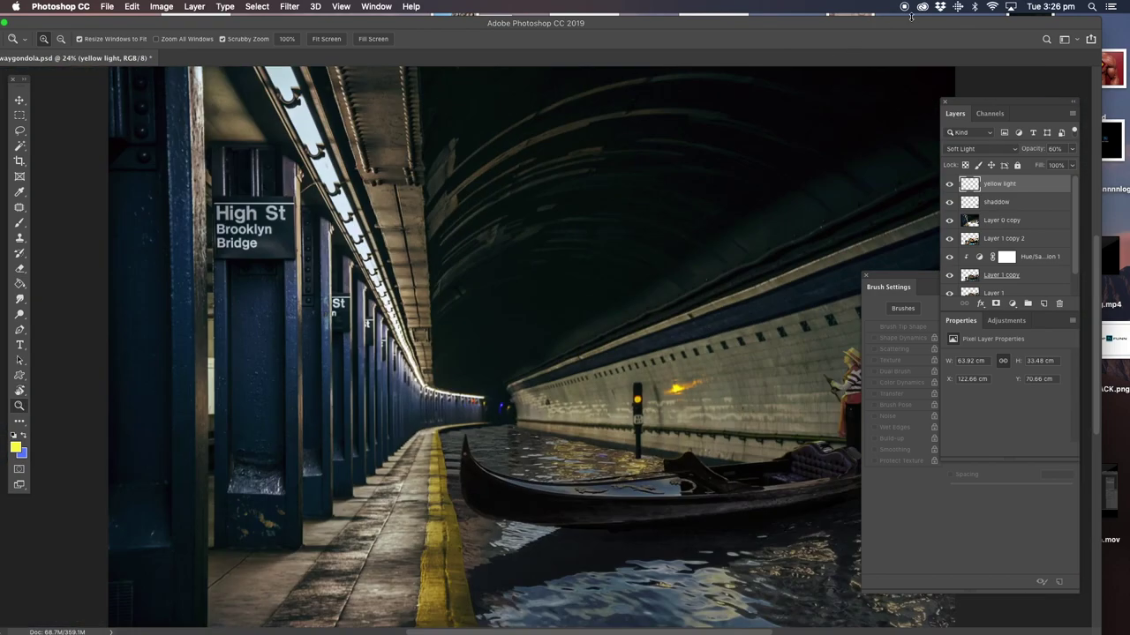
drag(777, 394, 657, 330)
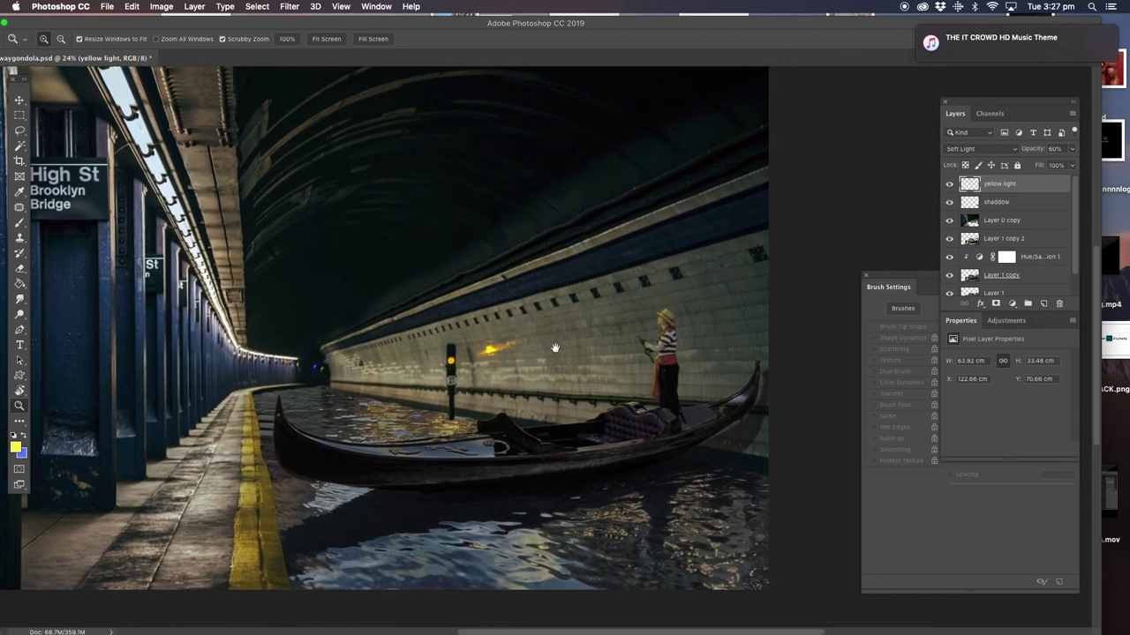
click(657, 330)
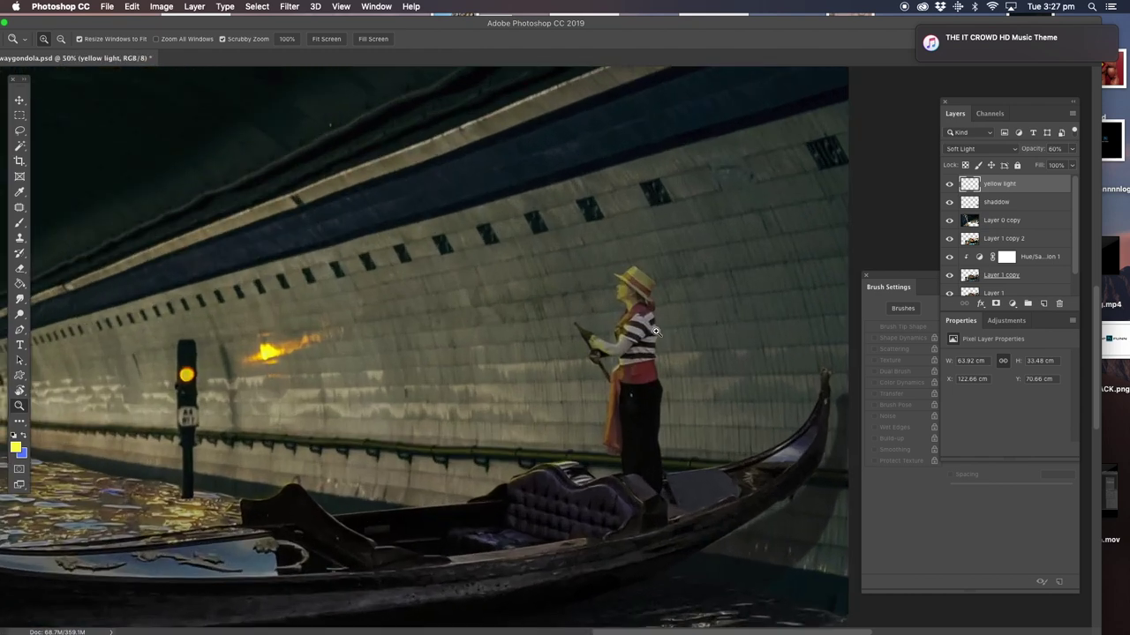
click(997, 226)
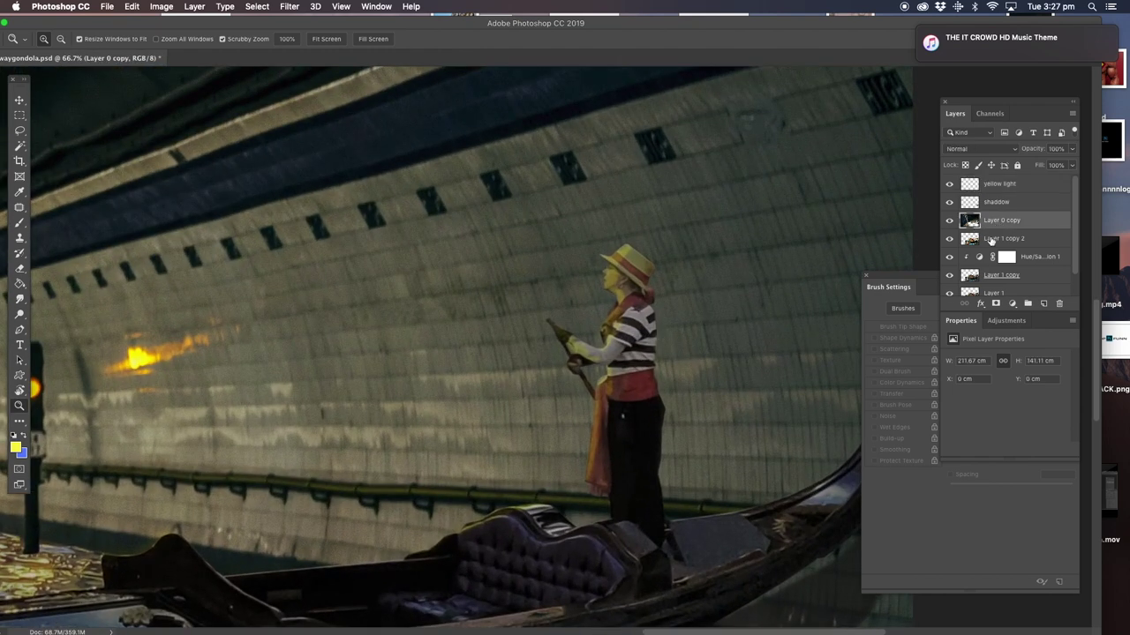
- Toggle Layer 1 copy 2 and Layer 1 copy visibility to compare the gondola
click(995, 238)
click(949, 239)
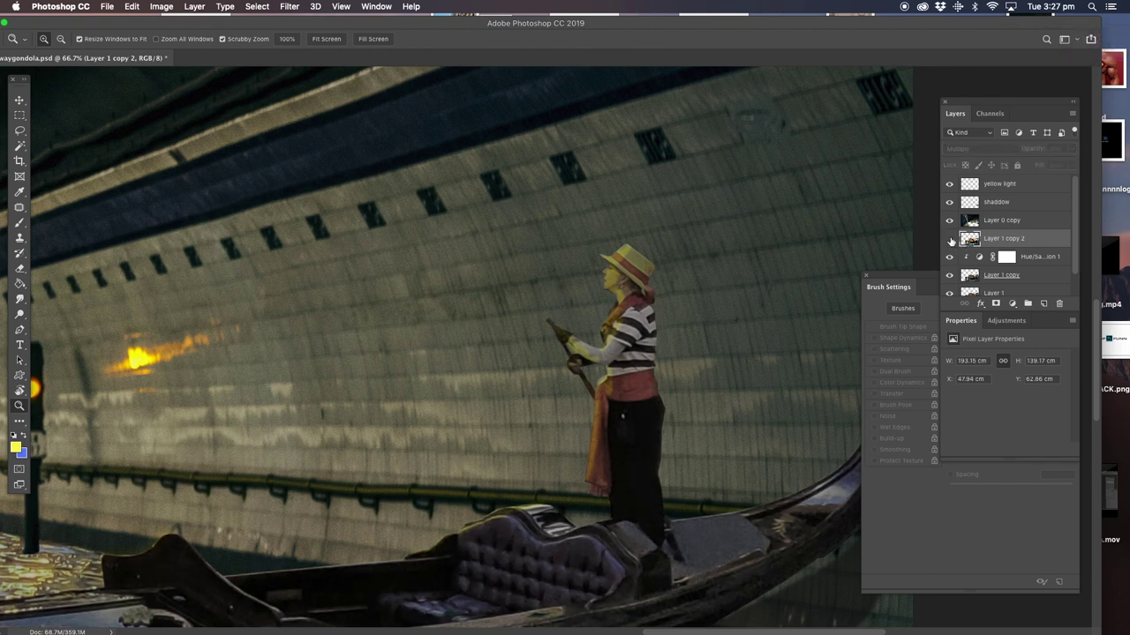
click(950, 239)
click(950, 275)
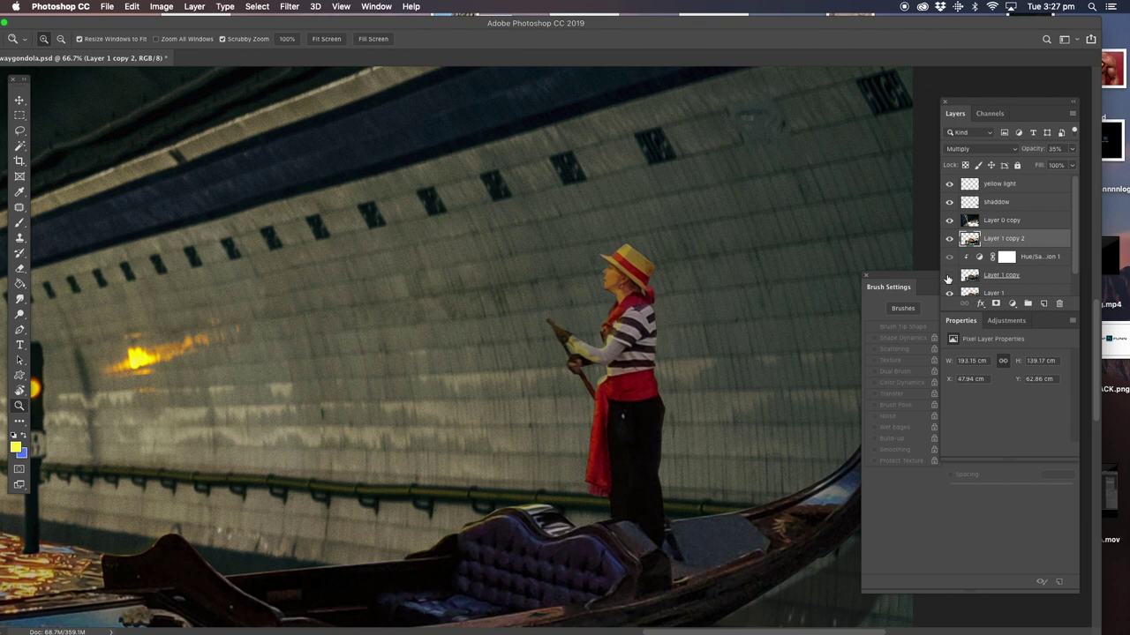
click(949, 276)
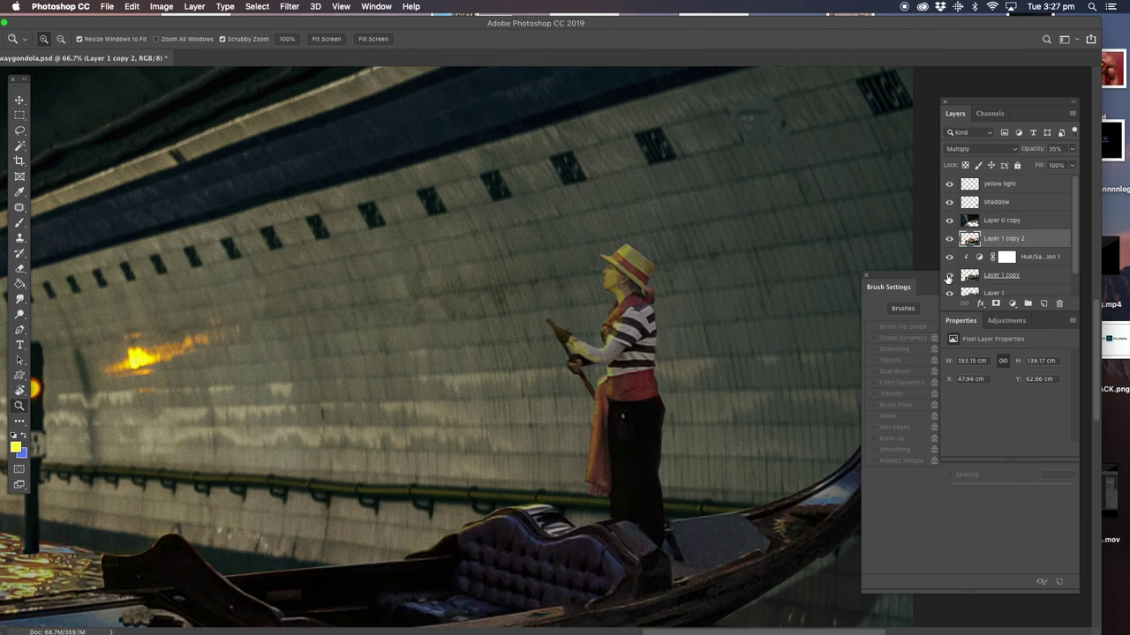
- Erase Layer 1 copy over the scarf and sash to restore their red, then fit the image
click(1029, 278)
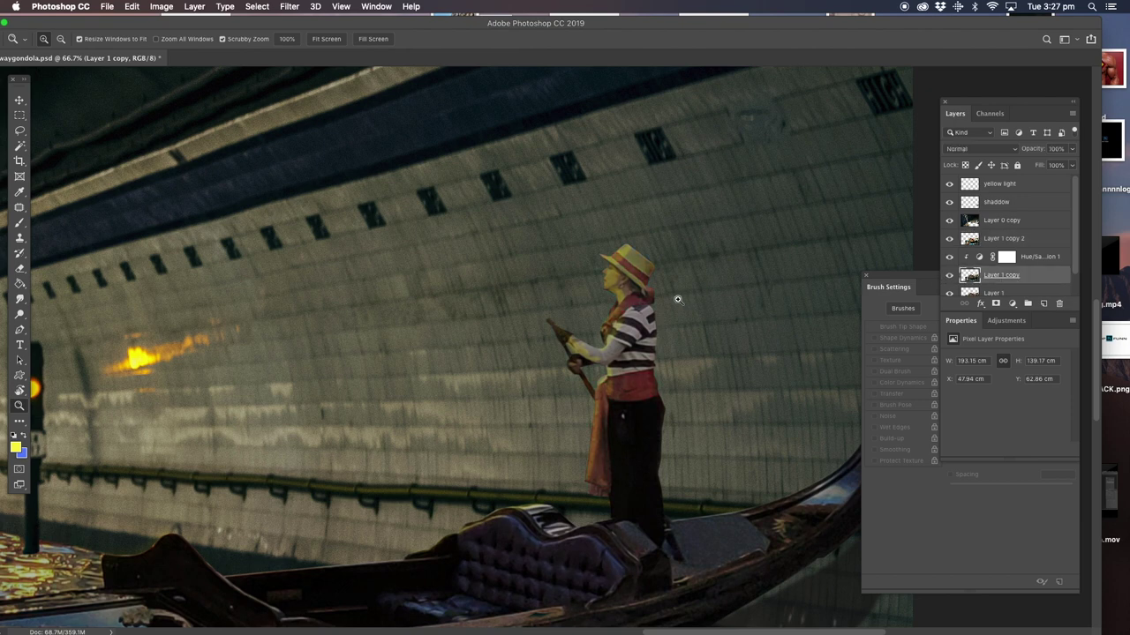
click(19, 268)
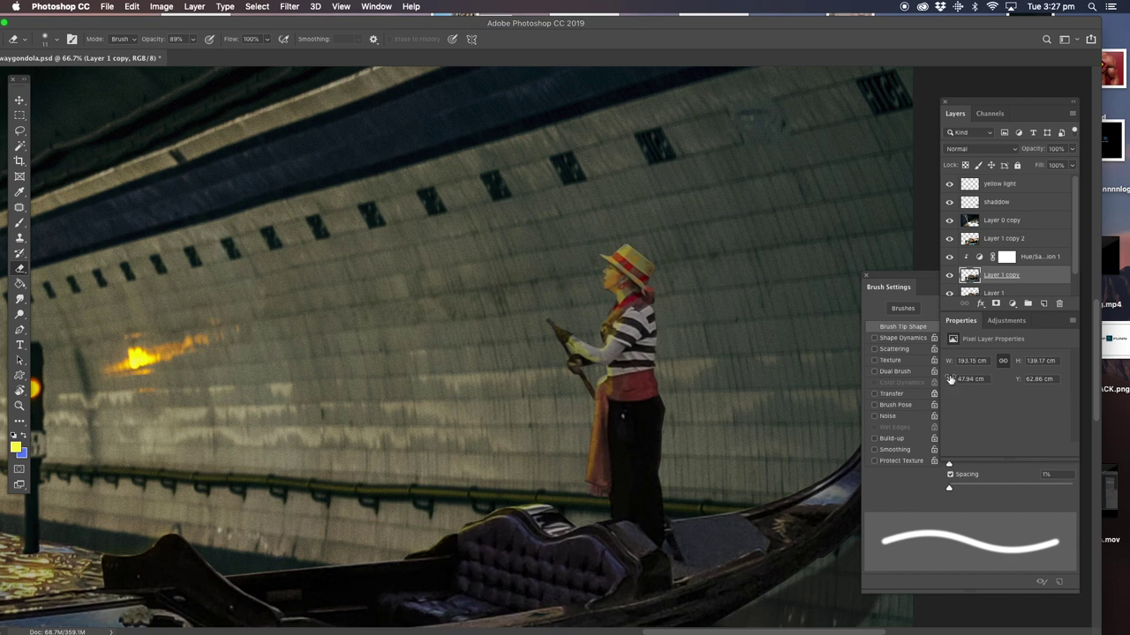
mouse_move(599, 428)
mouse_down()
mouse_move(610, 404)
mouse_move(588, 290)
mouse_move(606, 266)
mouse_up()
drag(590, 438, 597, 485)
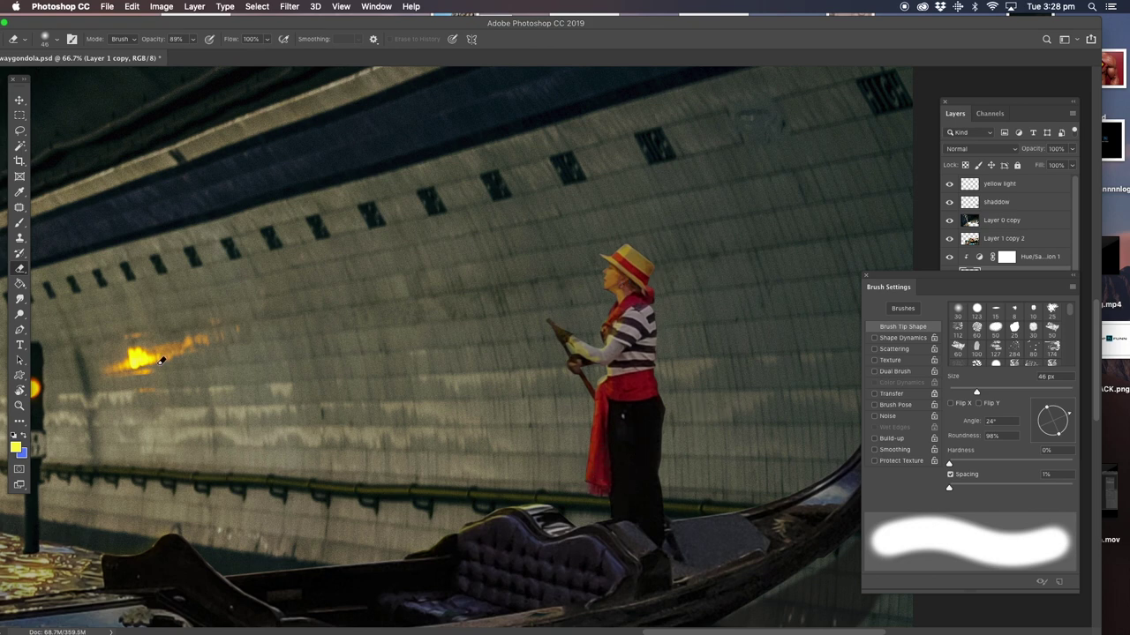
key(z)
right_click(482, 252)
click(508, 255)
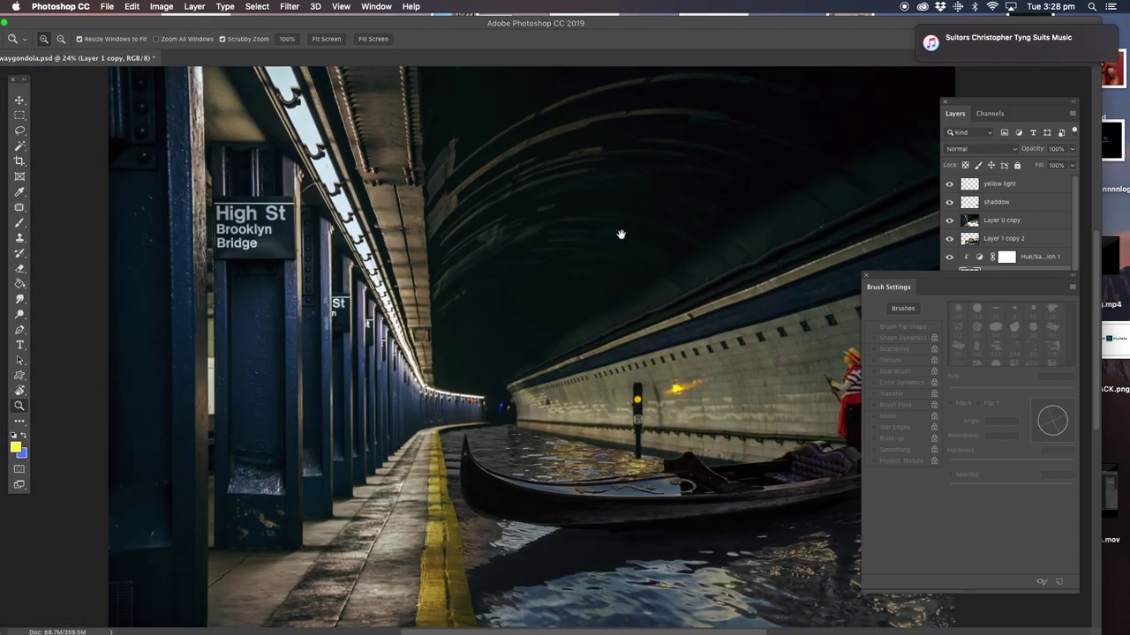
drag(621, 232, 470, 227)
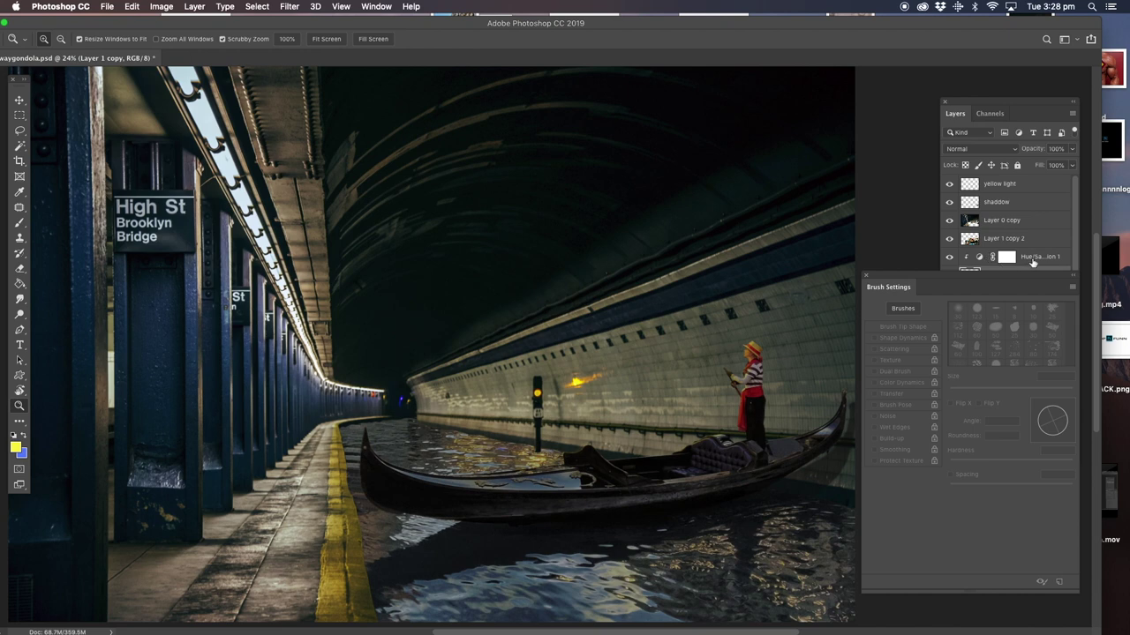
click(980, 279)
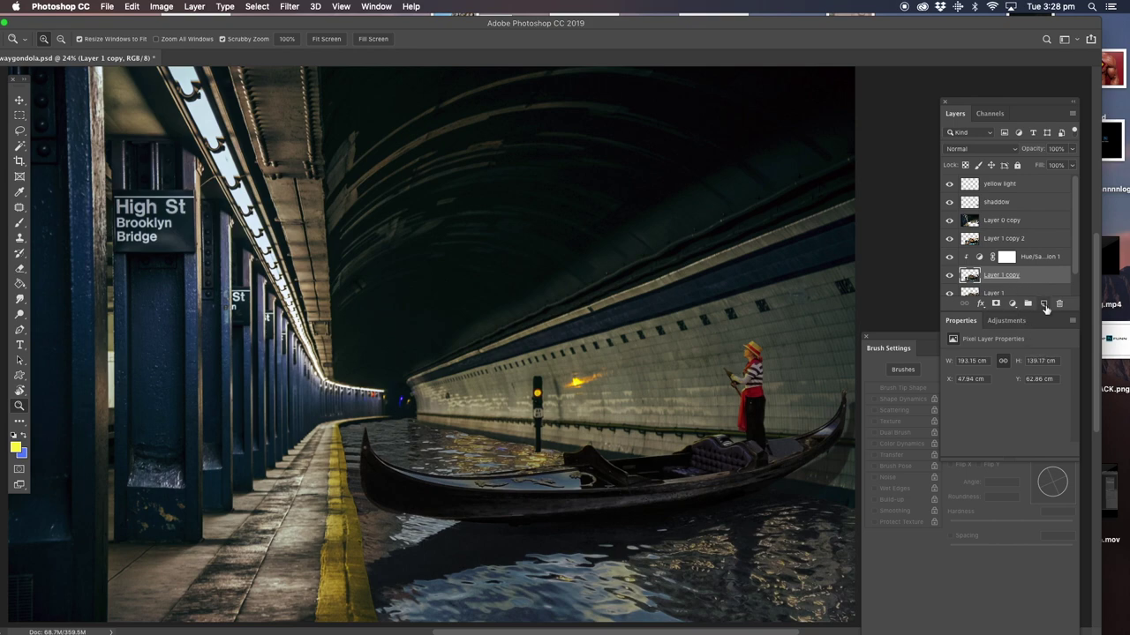
- Add a new layer, zoom in on the gondolier and set the brush colour to blue #0c39cb
click(1044, 304)
click(779, 389)
click(779, 389)
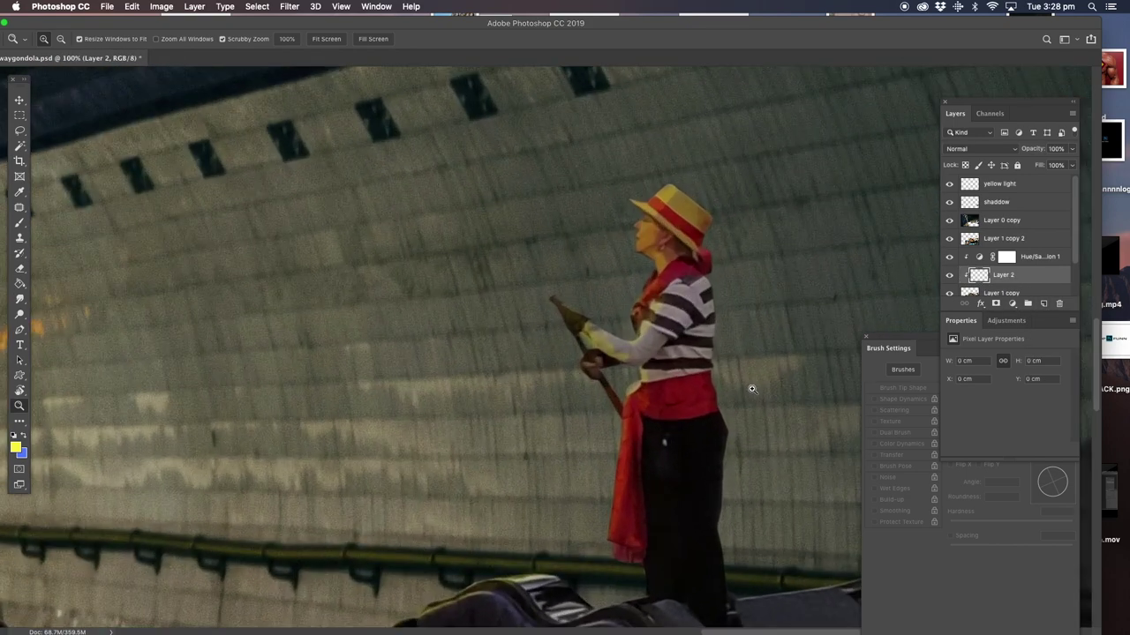
scroll(446, 316, right, 5)
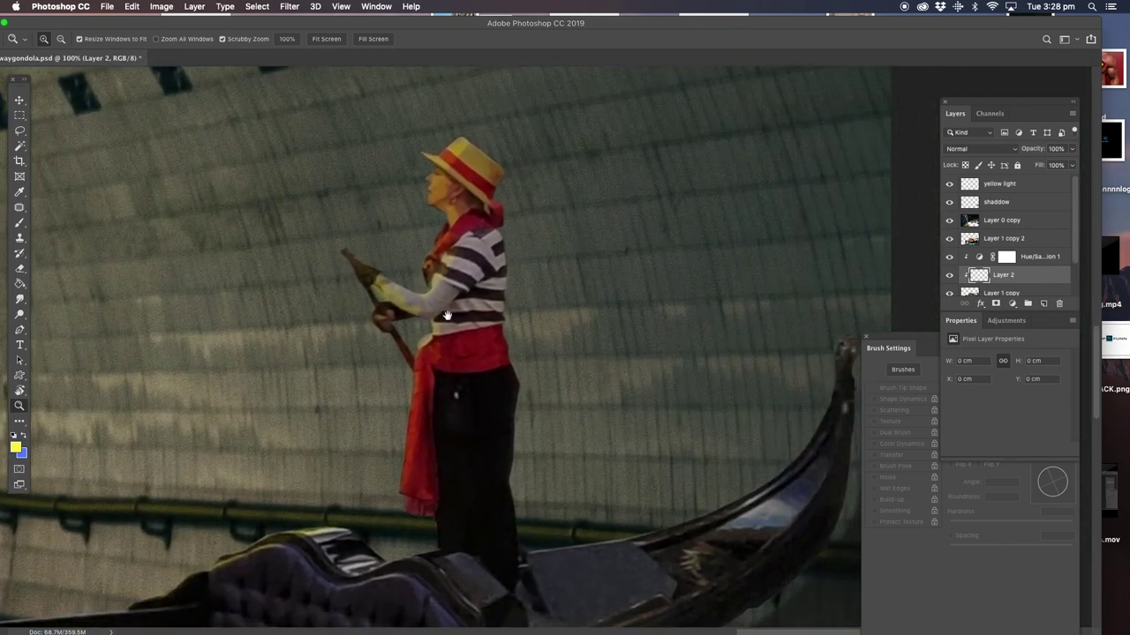
click(20, 224)
click(23, 436)
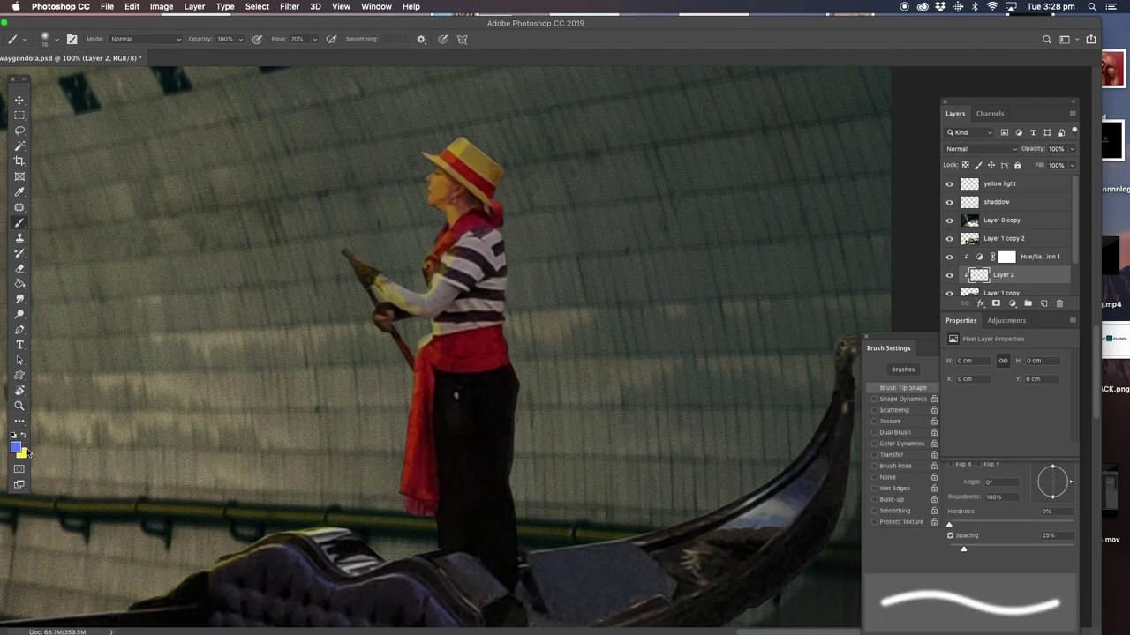
click(16, 449)
click(723, 219)
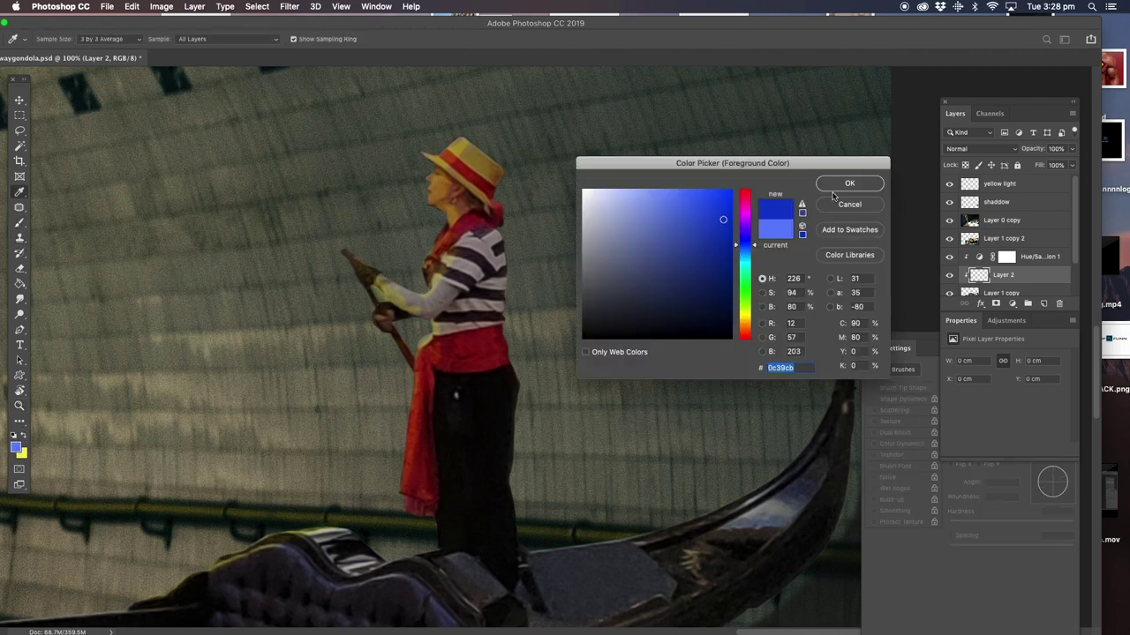
click(838, 185)
- Move Layer 2 to the top and paint blue over the gondolier's hat, face and neck
click(459, 177)
drag(1014, 277, 1006, 181)
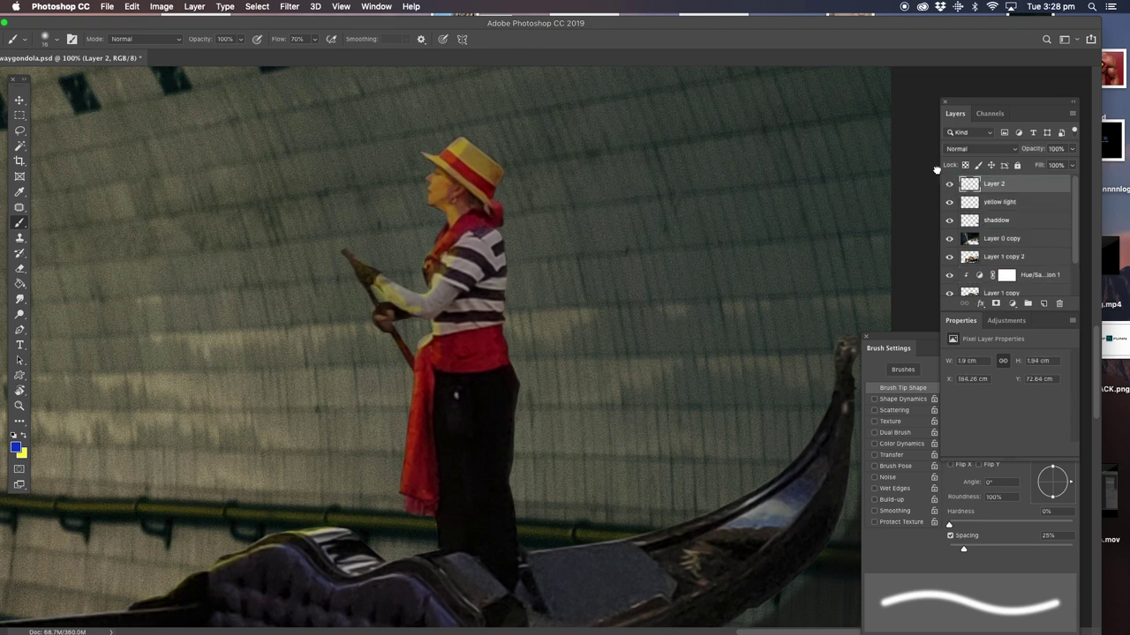
mouse_move(455, 167)
mouse_down()
mouse_move(482, 179)
mouse_move(474, 154)
mouse_up()
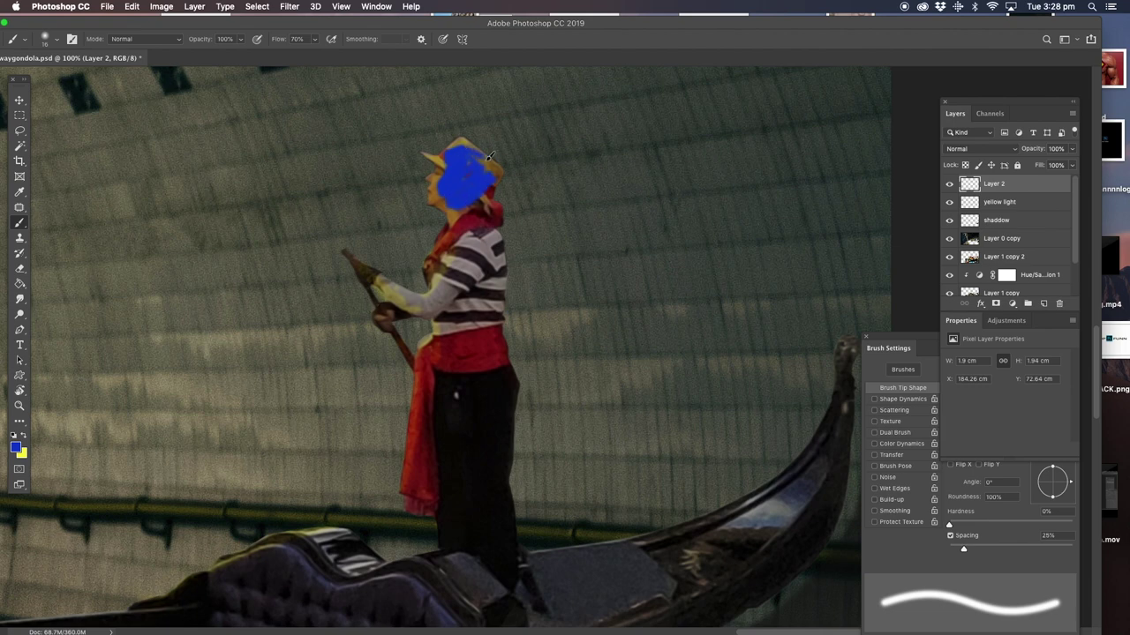
drag(464, 139, 441, 174)
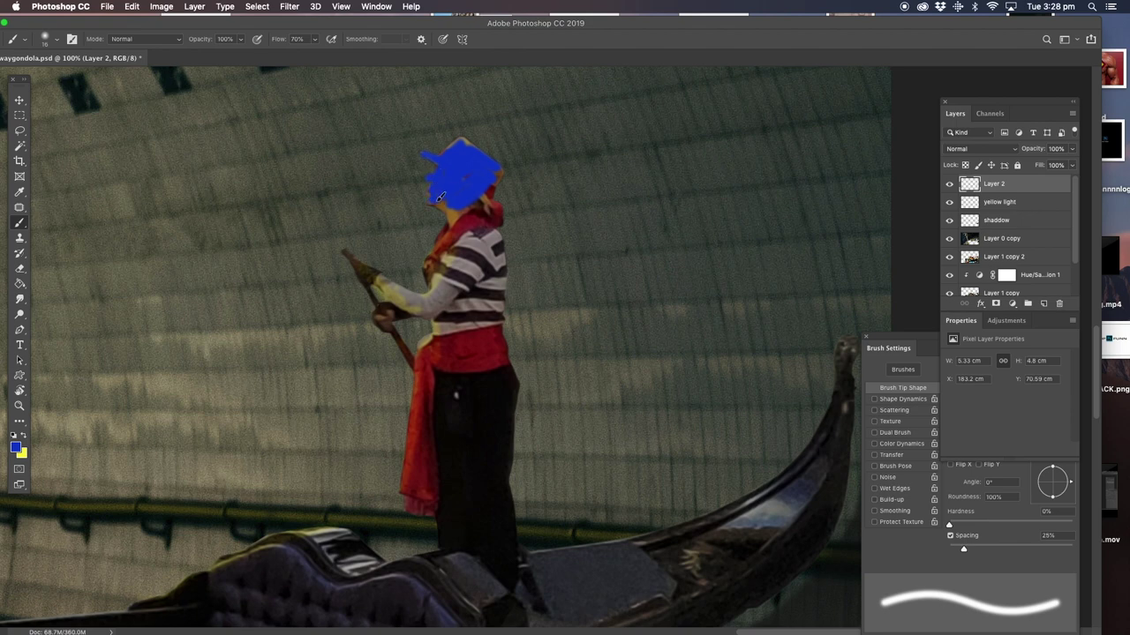
mouse_move(452, 213)
mouse_down()
mouse_move(457, 226)
mouse_move(476, 189)
mouse_move(497, 179)
mouse_up()
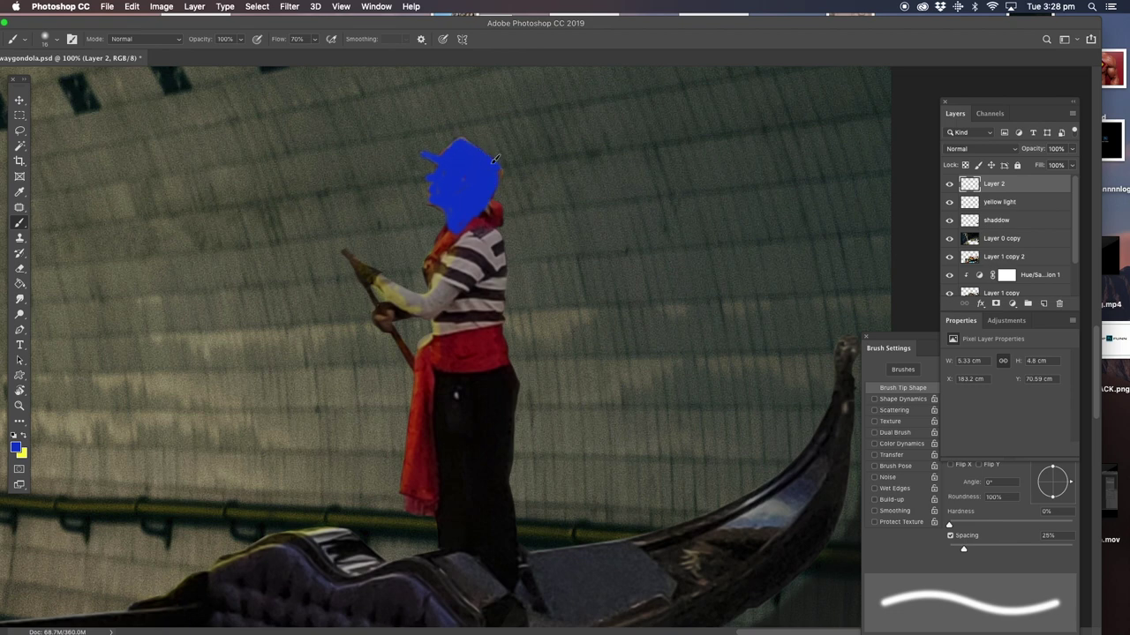
mouse_move(497, 209)
mouse_down()
mouse_move(446, 251)
mouse_move(463, 226)
mouse_move(476, 215)
mouse_move(433, 296)
mouse_move(411, 300)
mouse_move(437, 304)
mouse_move(491, 221)
mouse_move(476, 265)
mouse_move(503, 310)
mouse_move(499, 237)
mouse_move(503, 285)
mouse_move(439, 326)
mouse_move(434, 274)
mouse_move(460, 267)
mouse_move(472, 349)
mouse_move(494, 388)
mouse_up()
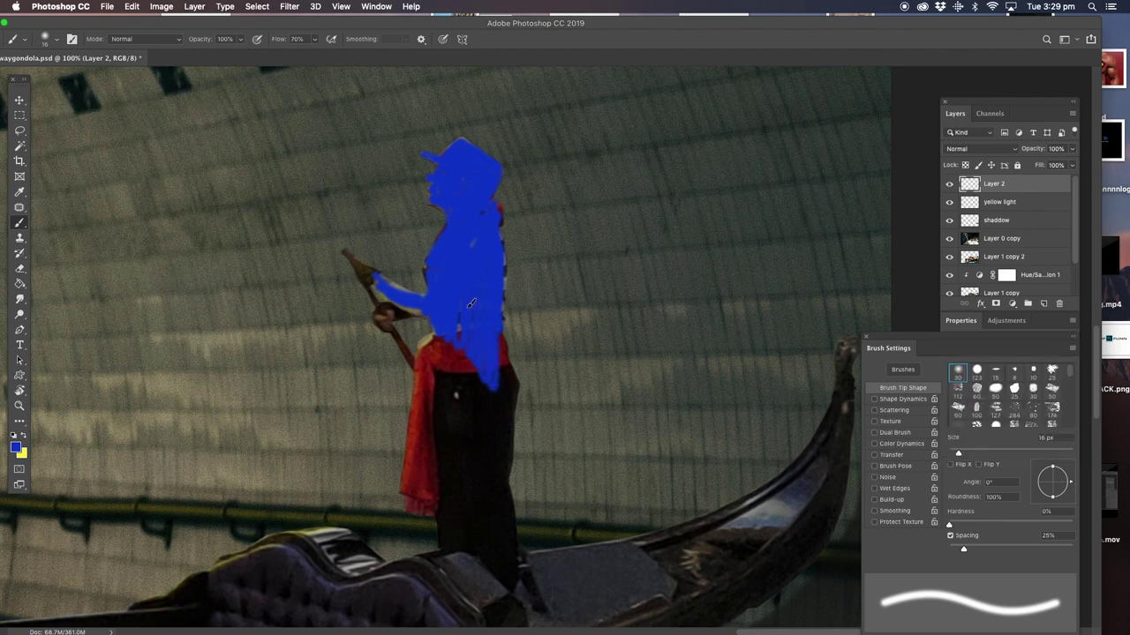
- Paint blue along the hand, chest and red cloth edge, then soften it with Filter > Blur
drag(437, 308, 434, 342)
key(ctrl+z)
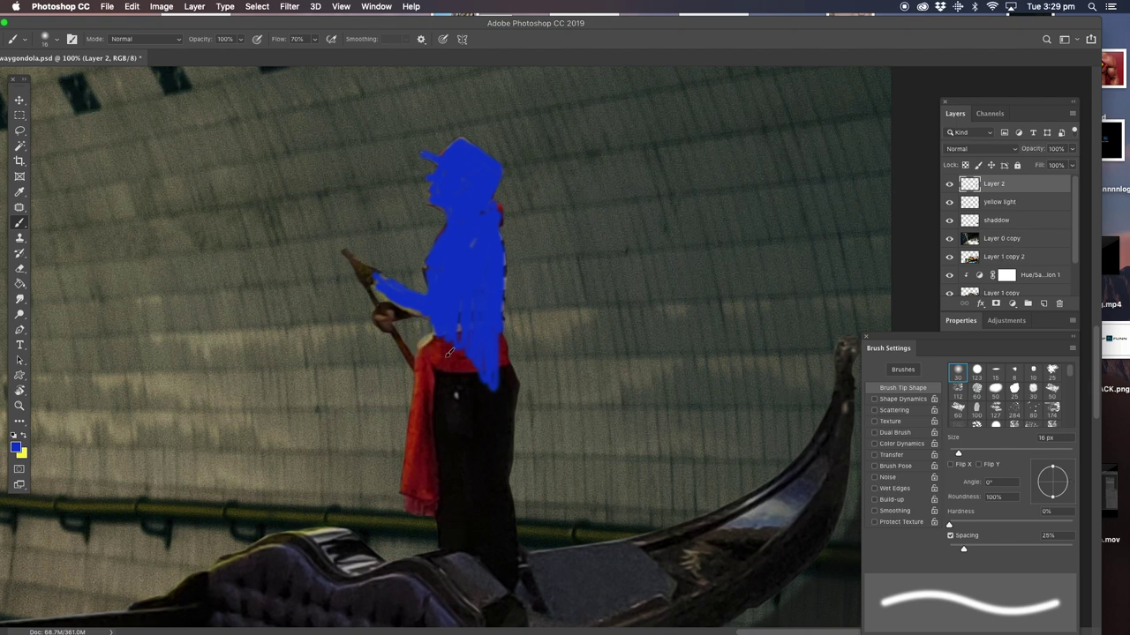
mouse_move(427, 341)
mouse_down()
mouse_move(413, 467)
mouse_move(452, 332)
mouse_move(472, 377)
mouse_move(503, 329)
mouse_move(459, 362)
mouse_up()
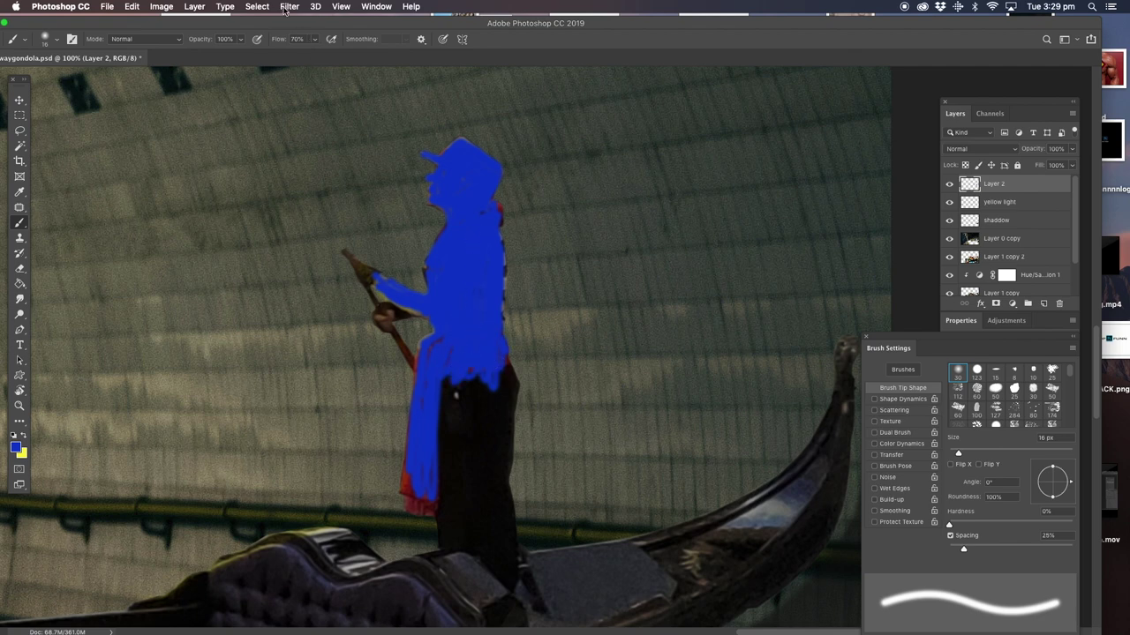
click(286, 10)
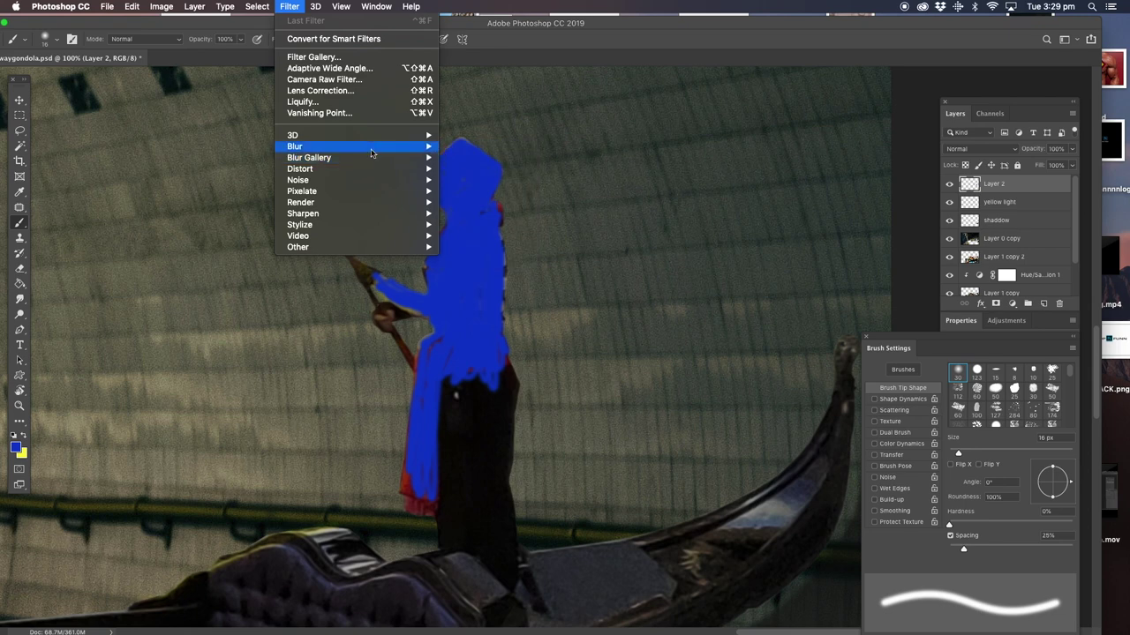
mouse_move(295, 146)
click(476, 157)
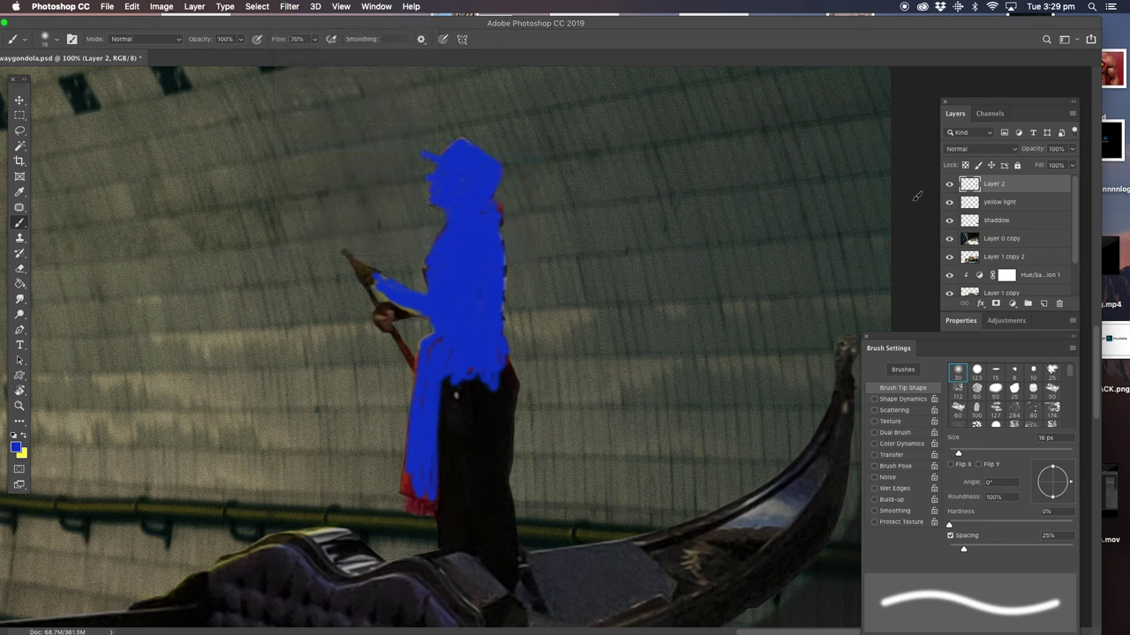
click(1004, 149)
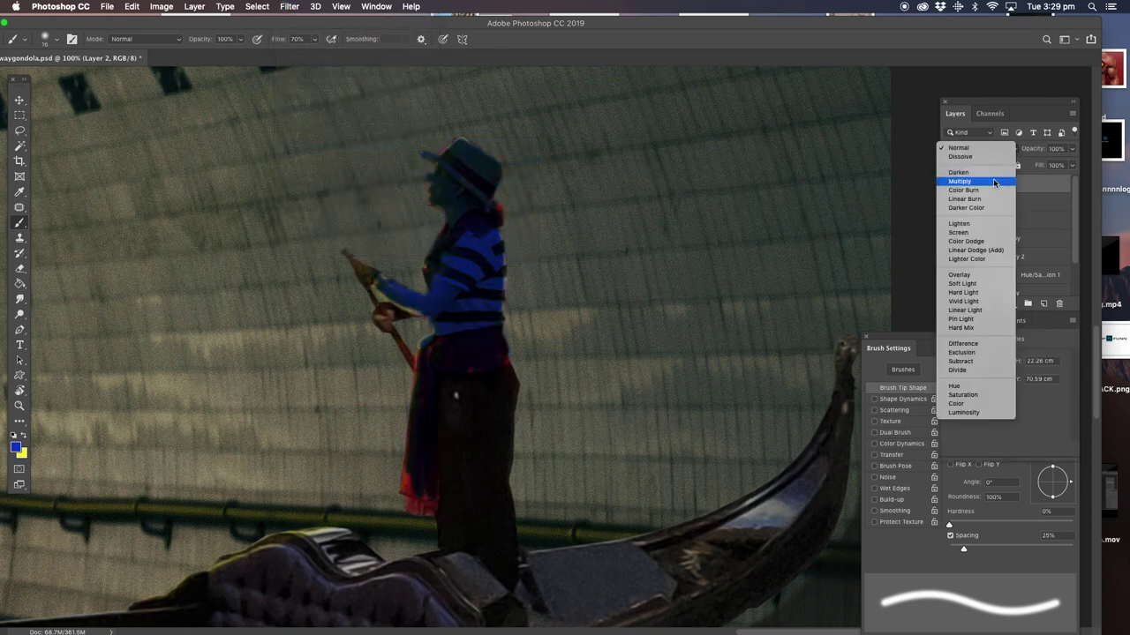
- Set Layer 2 to Multiply at 48% opacity after adding blue over the shirt and oar pole
click(993, 181)
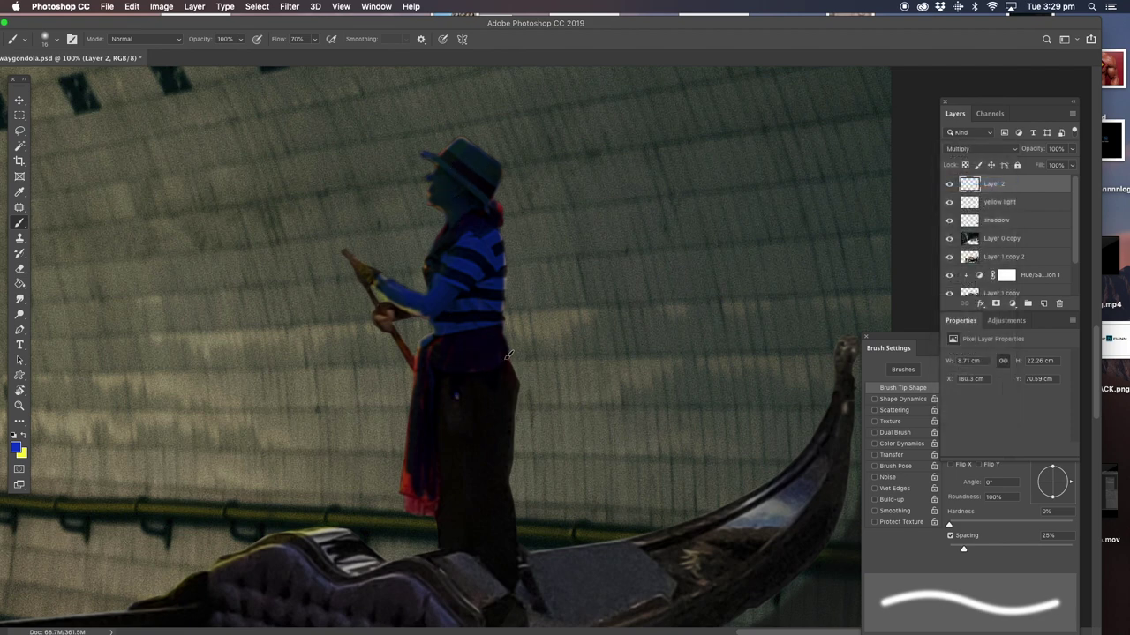
mouse_move(476, 373)
mouse_down()
mouse_move(446, 357)
mouse_move(419, 371)
mouse_move(415, 484)
mouse_move(406, 481)
mouse_move(410, 470)
mouse_move(415, 508)
mouse_move(445, 485)
mouse_up()
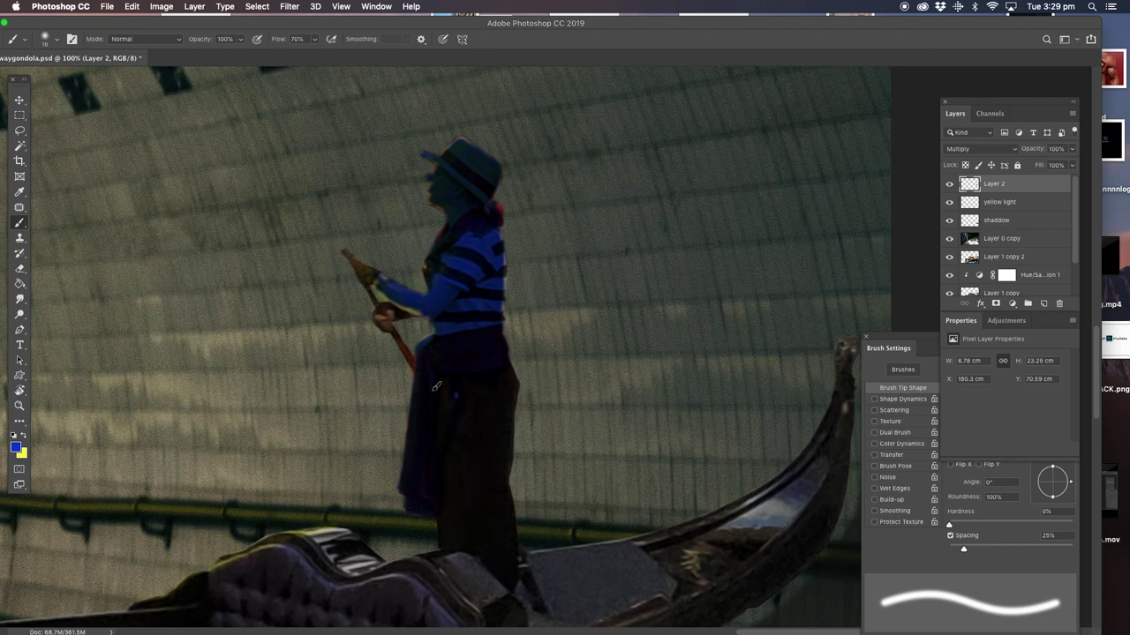
mouse_move(399, 332)
mouse_down()
mouse_move(417, 367)
mouse_move(390, 300)
mouse_move(424, 307)
mouse_up()
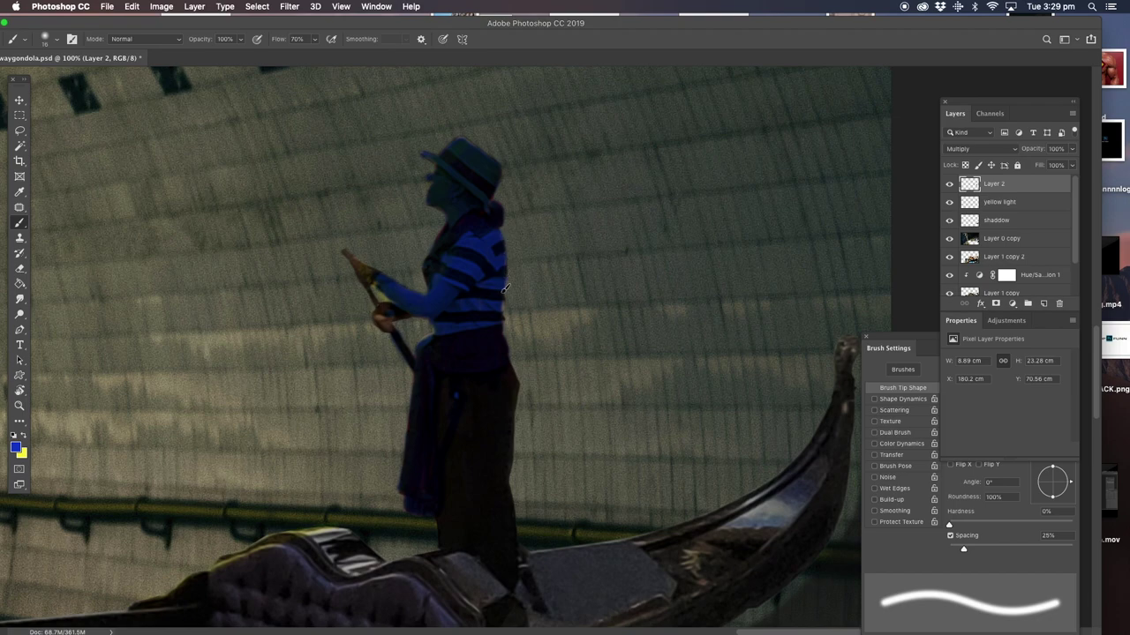
click(18, 405)
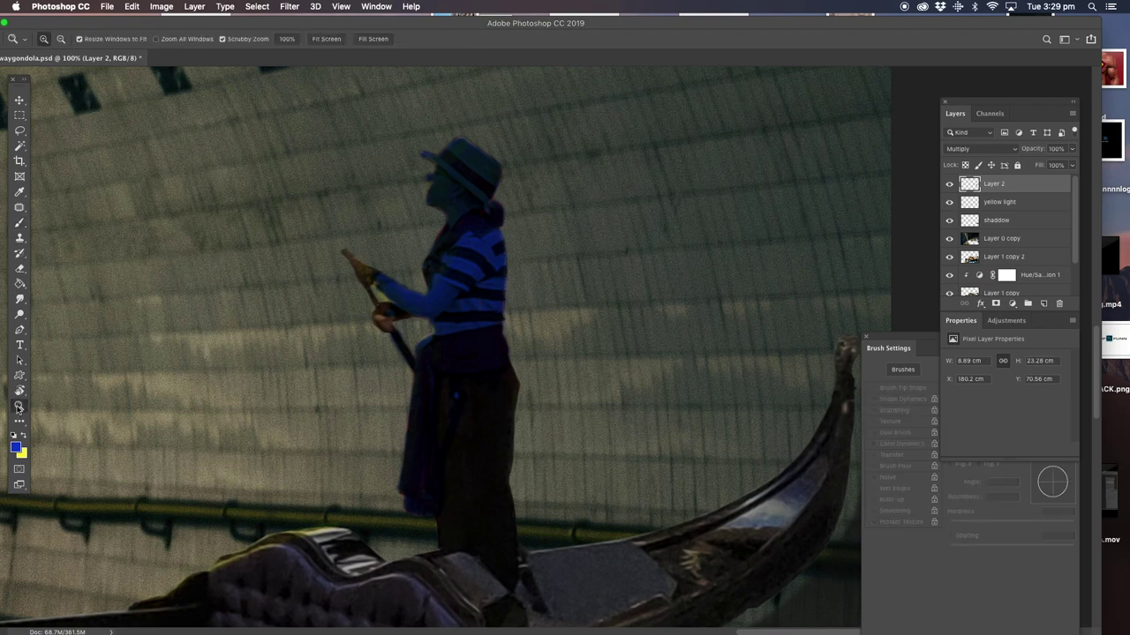
alt+click(540, 309)
alt+click(523, 319)
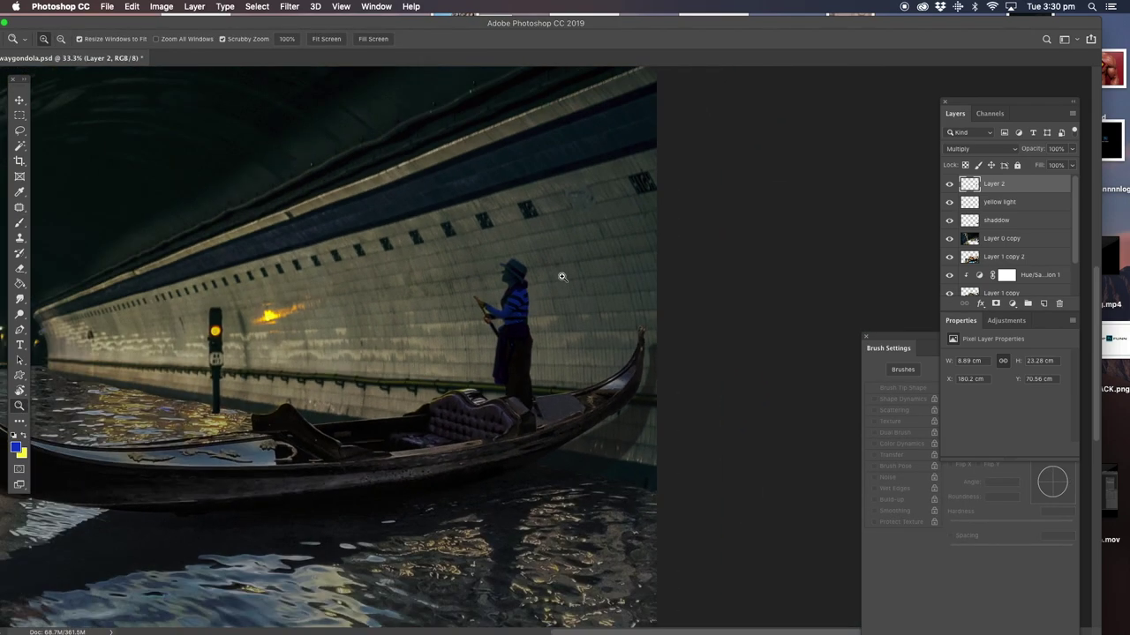
drag(1073, 150, 1040, 165)
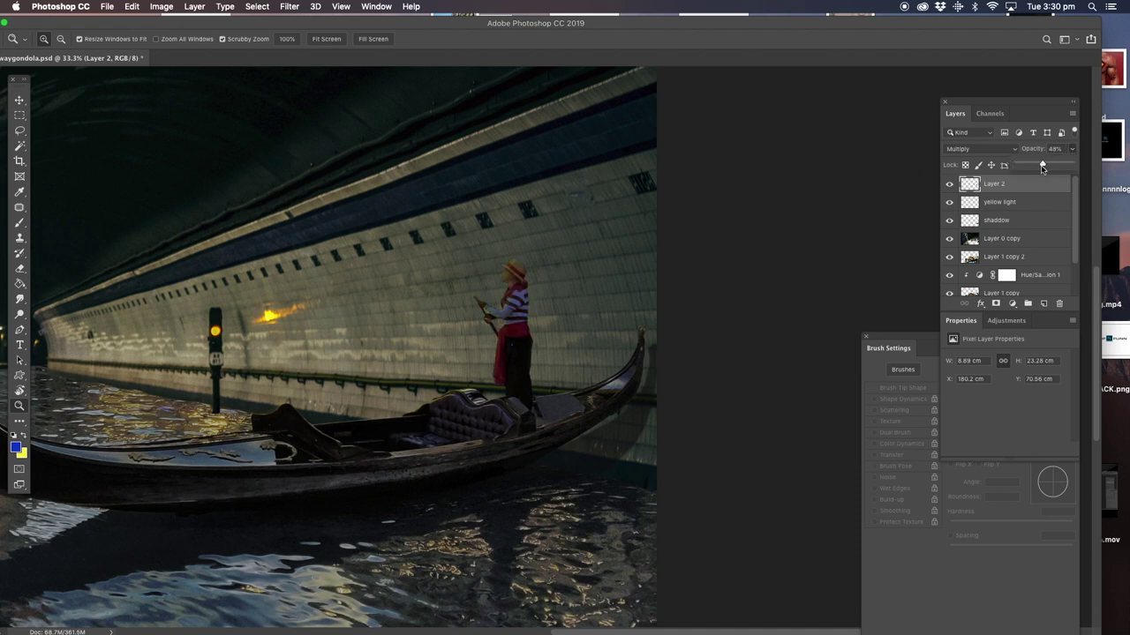
- Fit the image on screen, then zoom in close on the gondolier
right_click(270, 232)
click(287, 231)
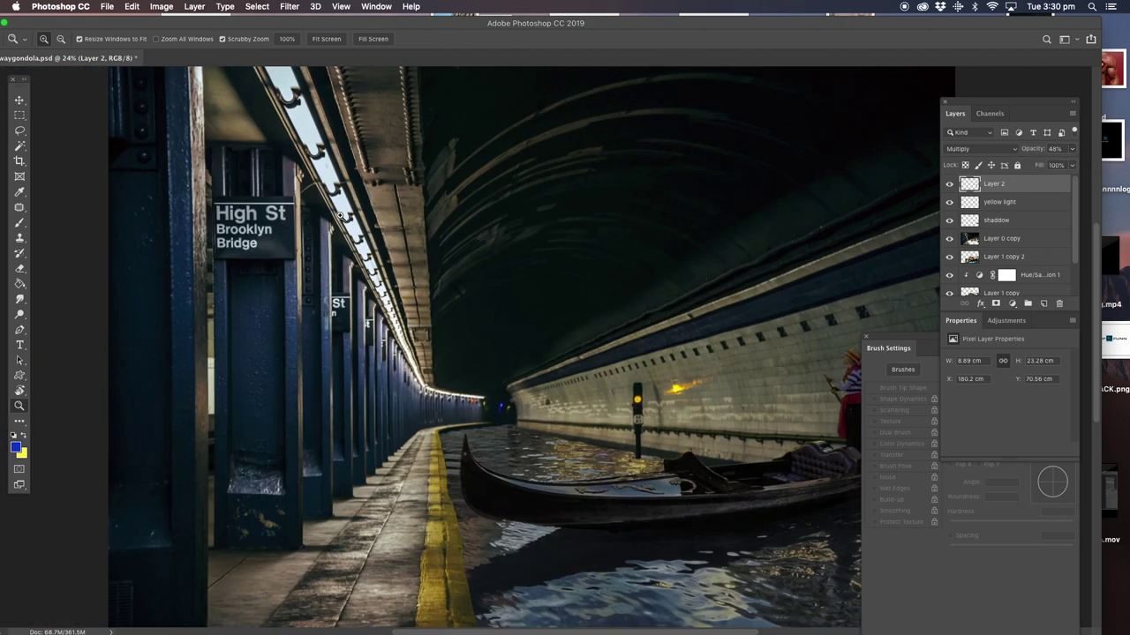
scroll(662, 380, right, 3)
scroll(680, 353, right, 4)
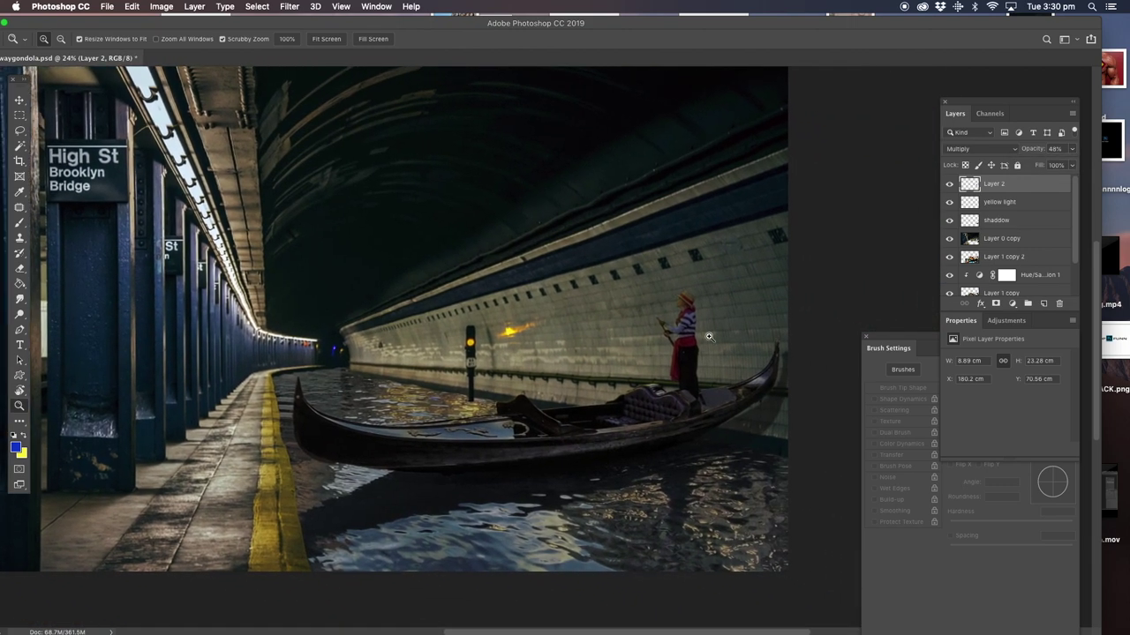
click(695, 324)
click(696, 324)
click(621, 197)
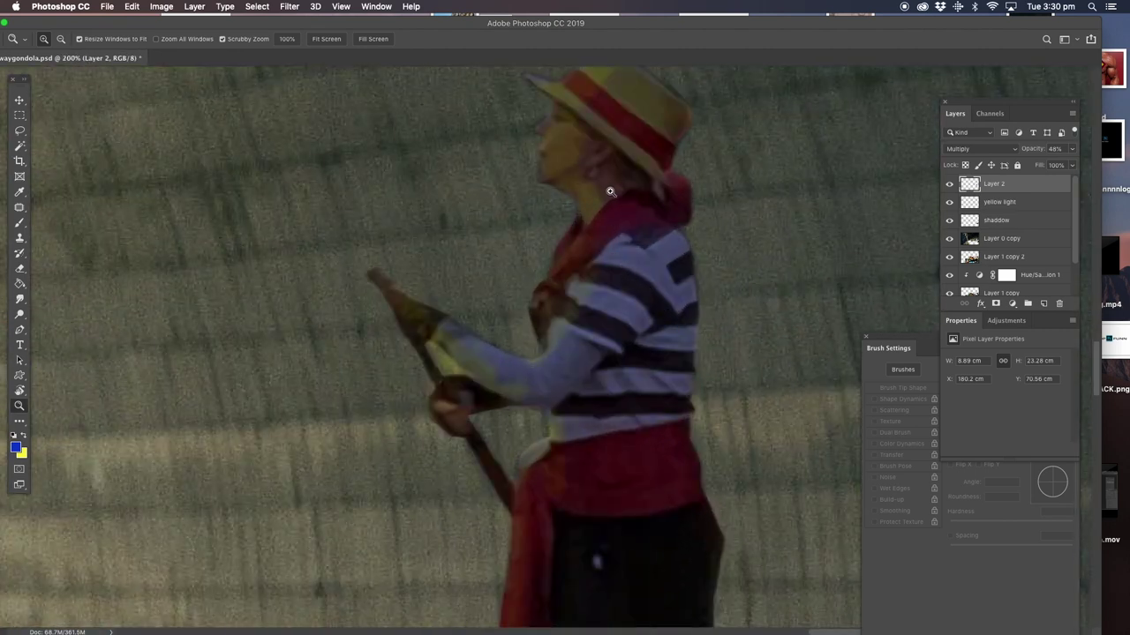
click(580, 183)
- Erase Layer 2's overlay along the hat brim with a 10 px Eraser
click(20, 269)
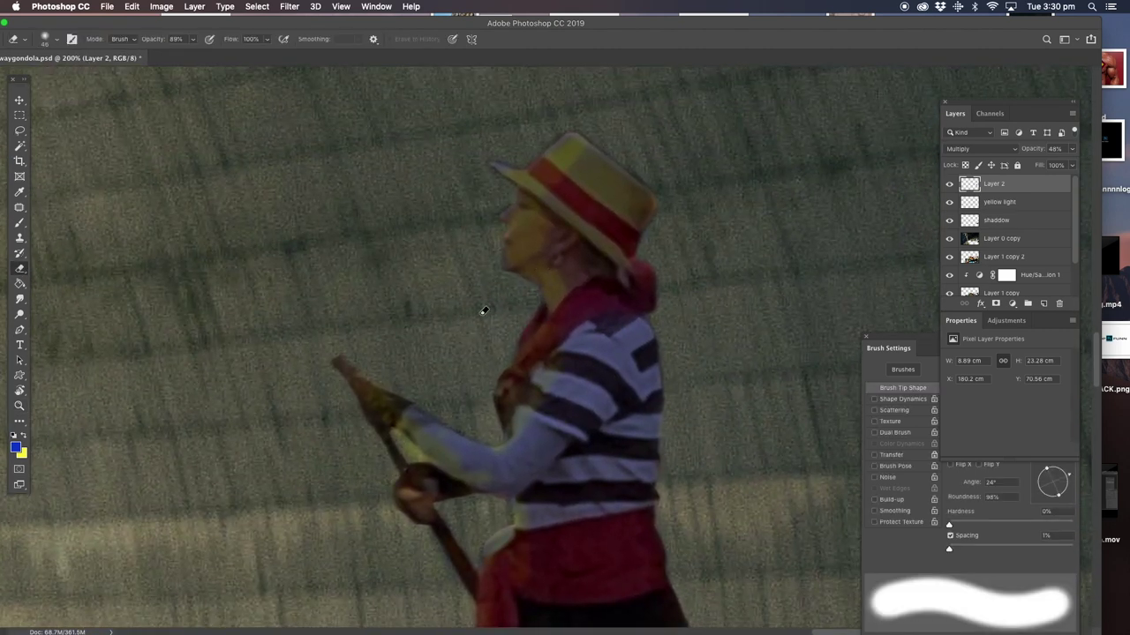
click(954, 453)
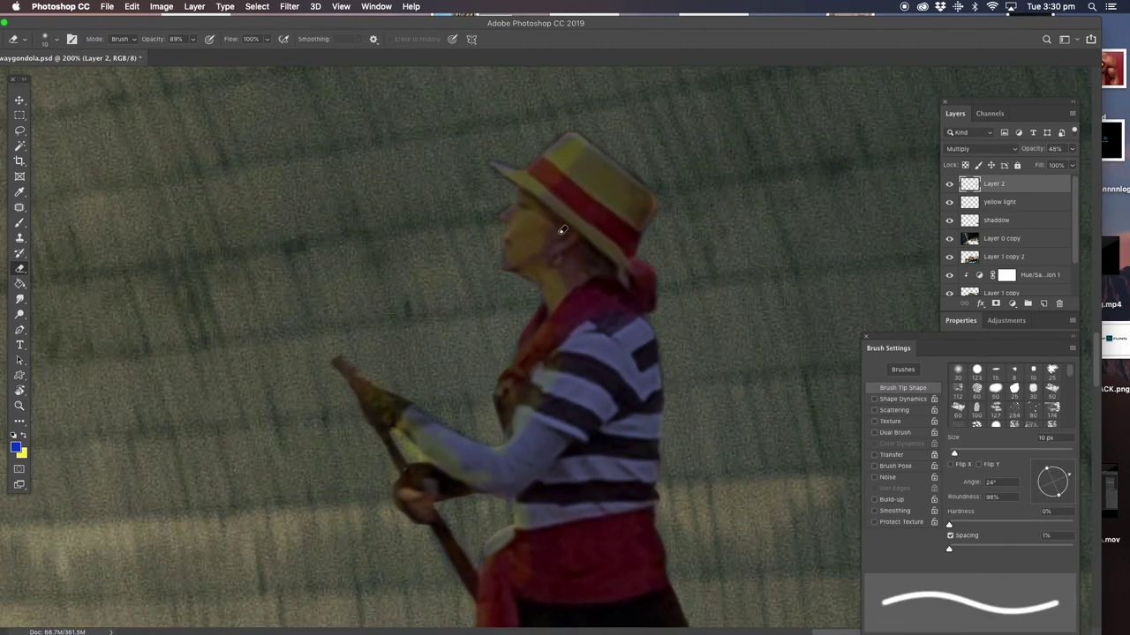
drag(542, 159, 509, 163)
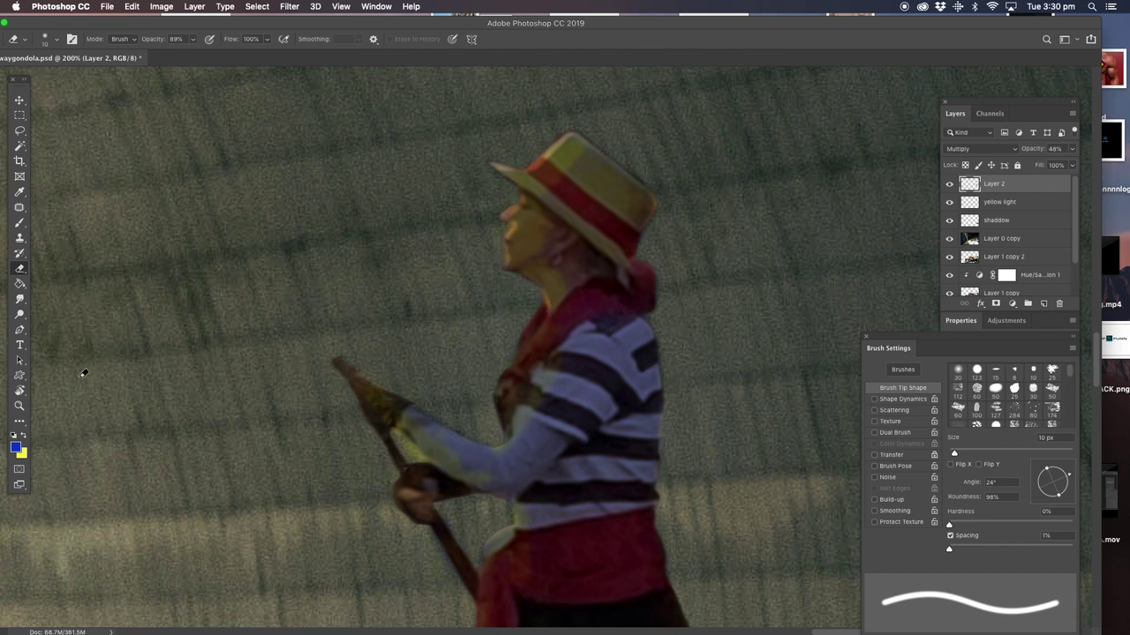
click(20, 405)
right_click(436, 267)
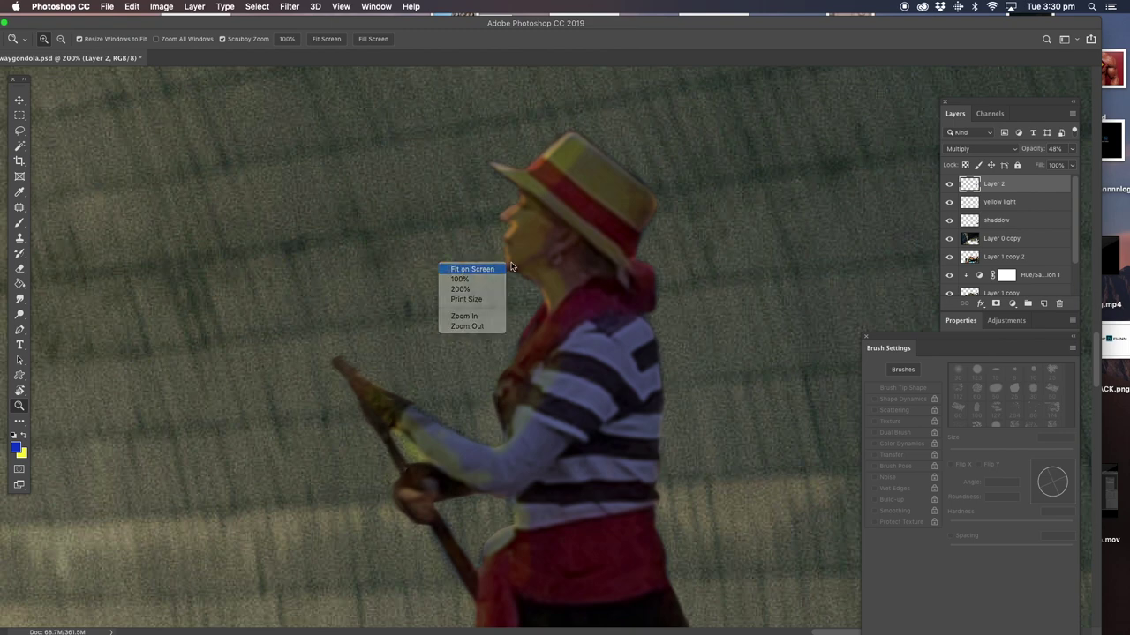
- Fit the image on screen, then zoom in close on the gondolier
click(454, 263)
drag(609, 213, 586, 421)
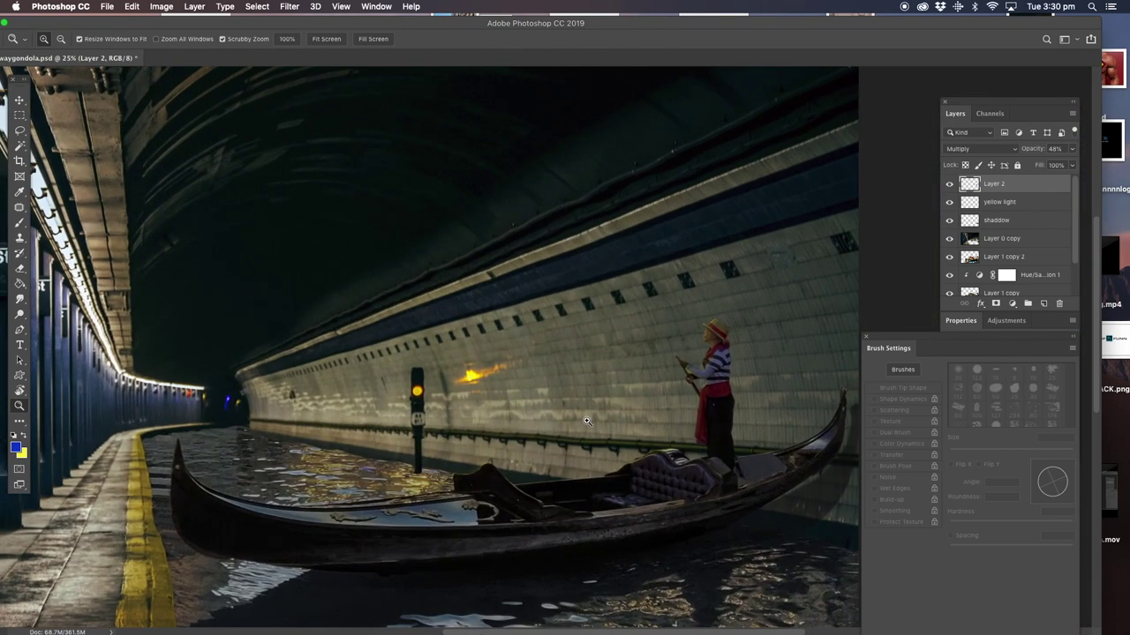
click(586, 421)
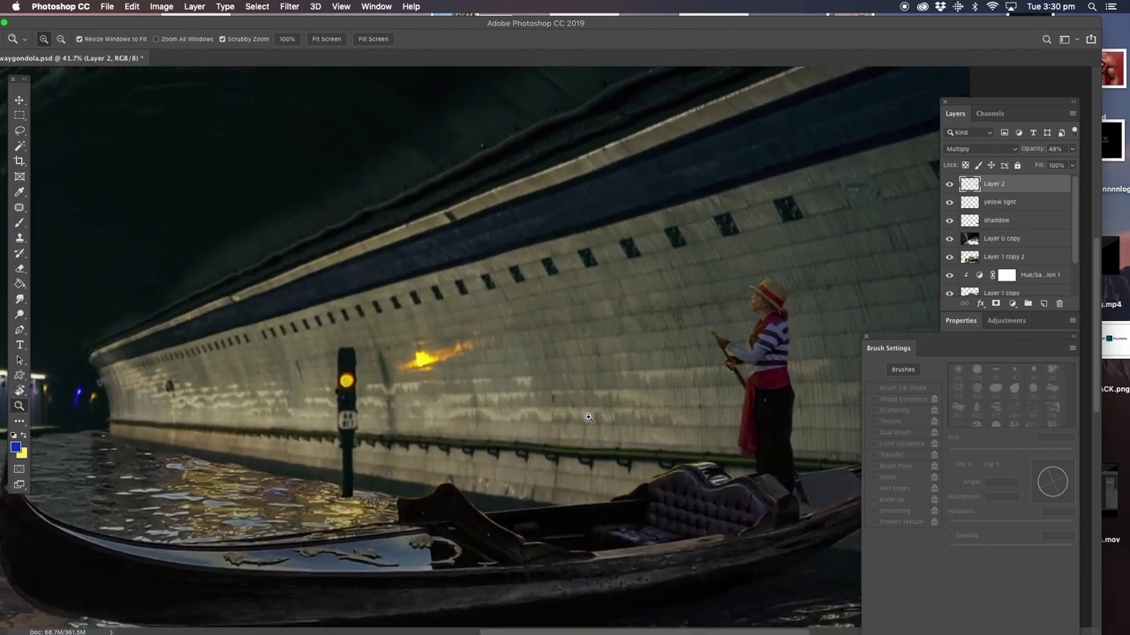
drag(589, 416, 587, 415)
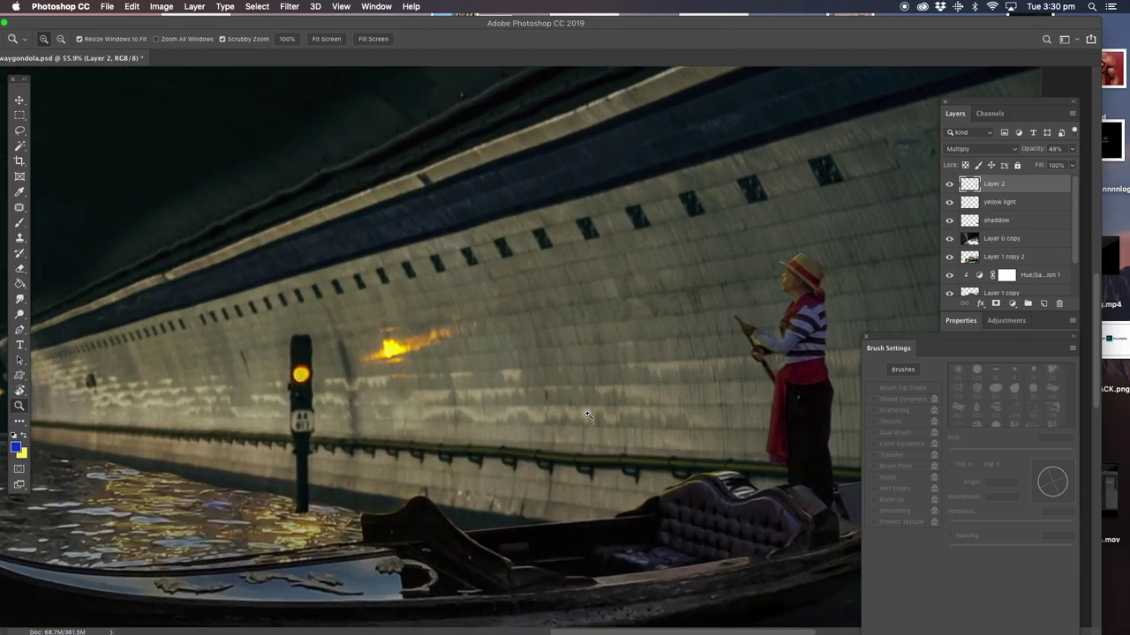
drag(826, 395, 826, 395)
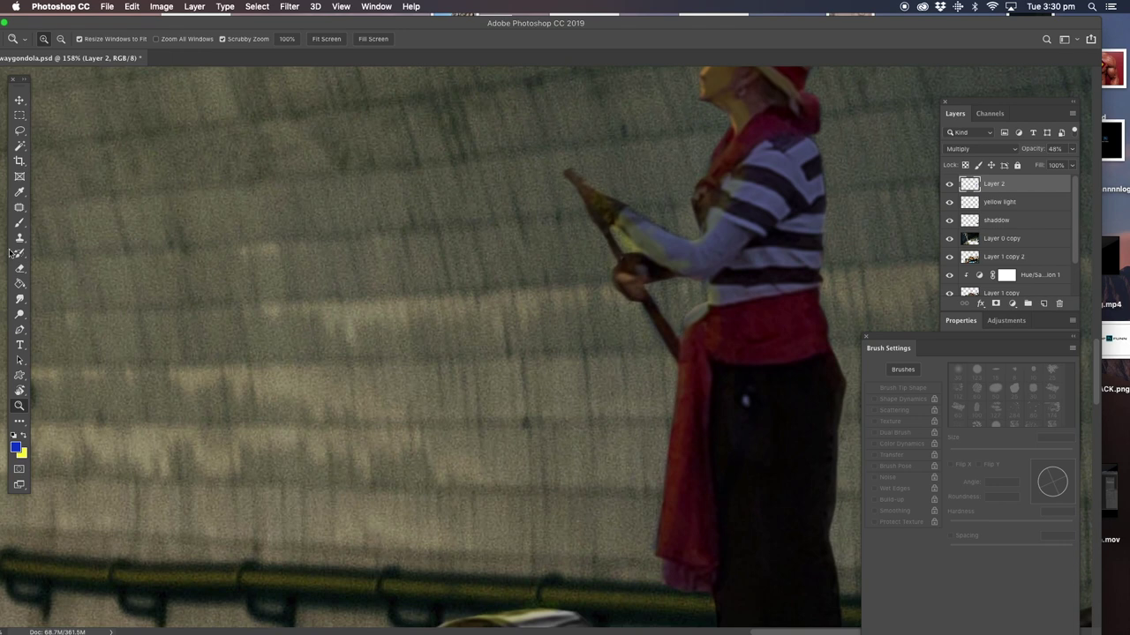
- Erase the overlay from the gondolier's upper arm and the red sash's left edge
click(19, 267)
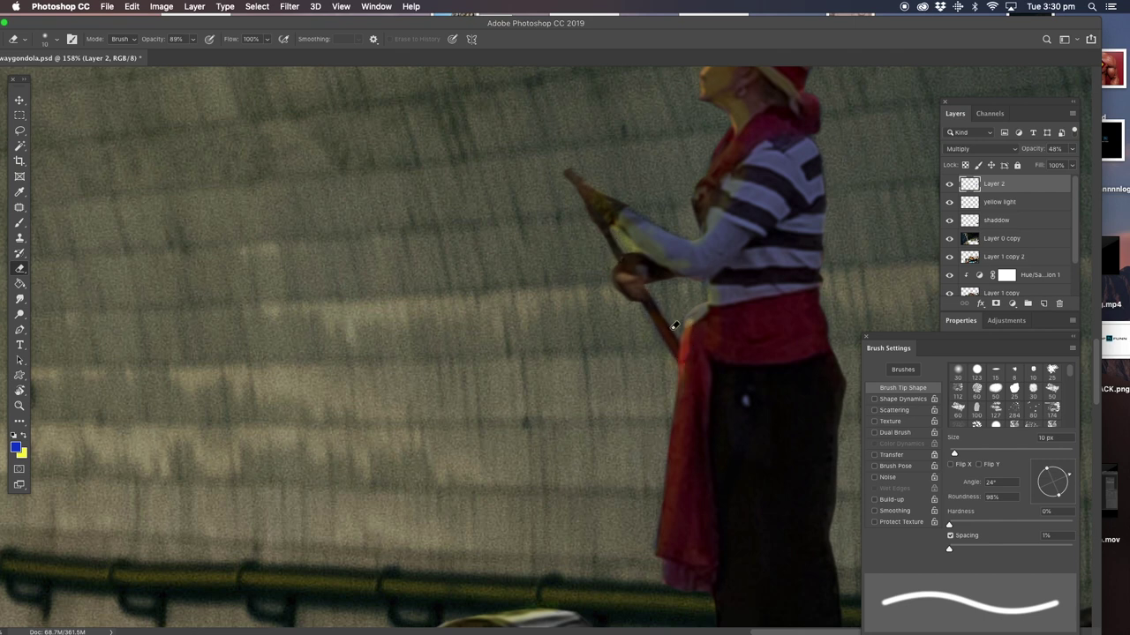
key(super+z)
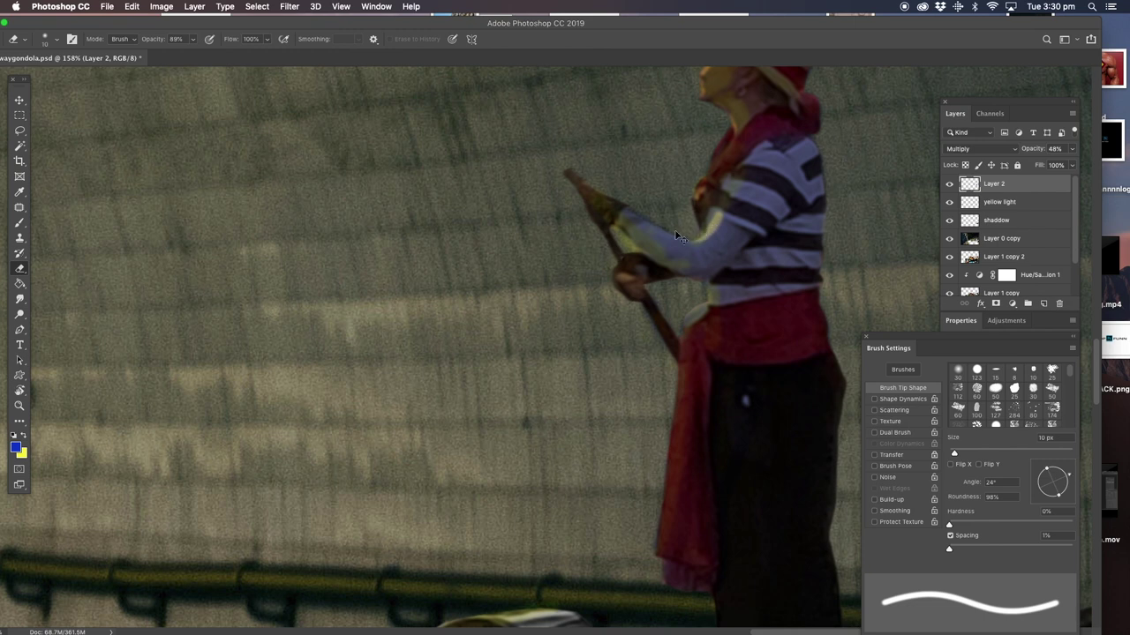
mouse_move(736, 203)
mouse_down()
mouse_move(699, 238)
mouse_move(719, 191)
mouse_up()
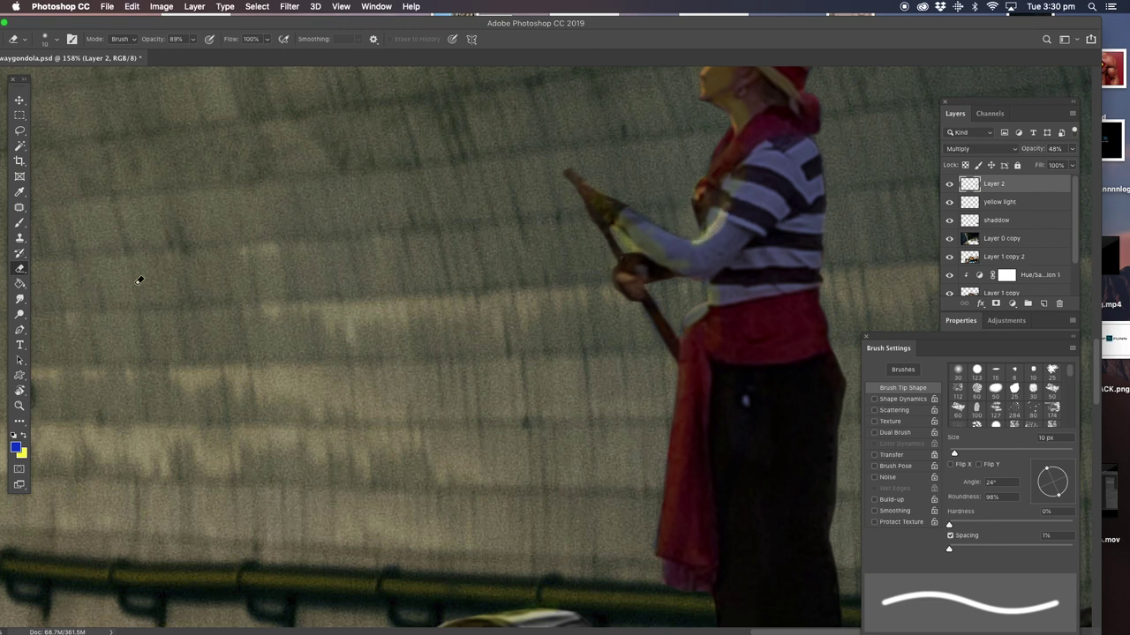
click(19, 299)
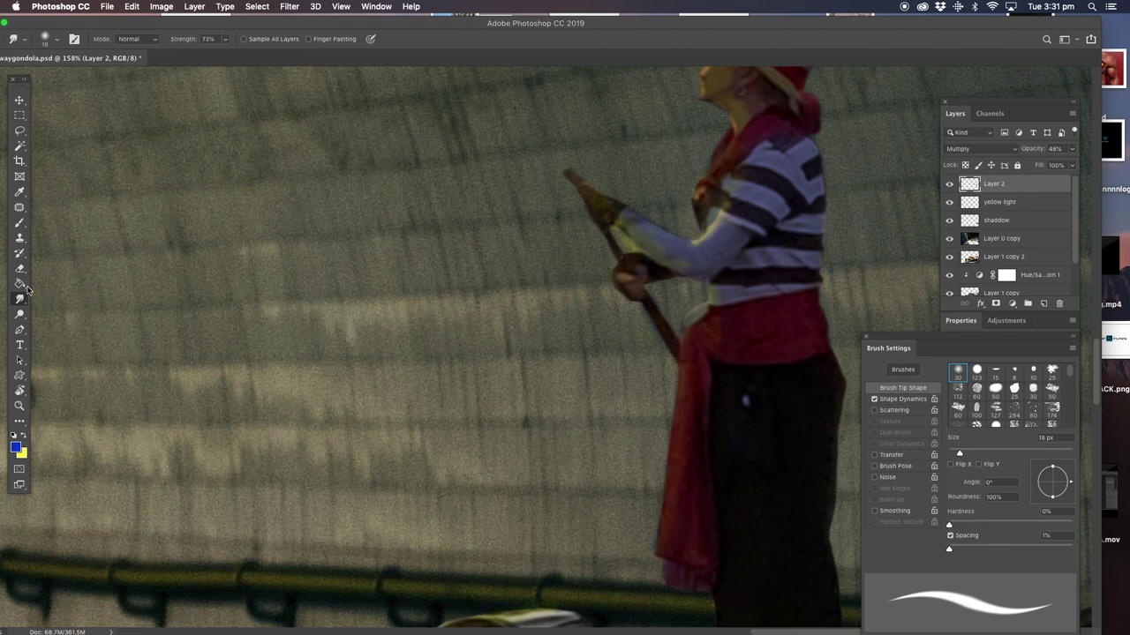
key(e)
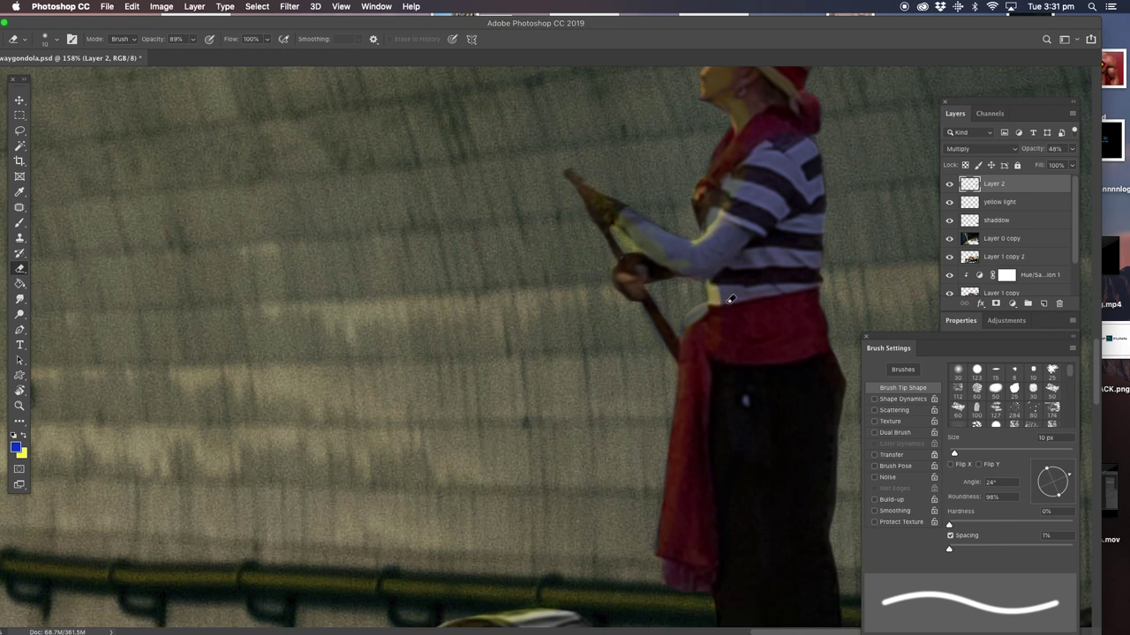
drag(697, 321, 644, 519)
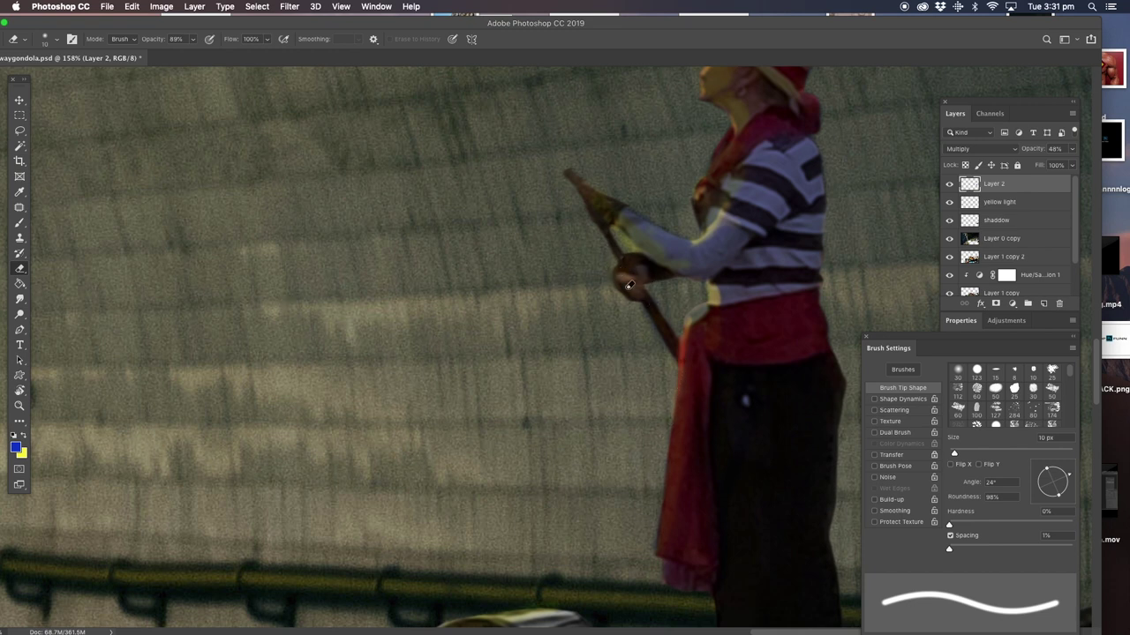
- Zoom in on the shoulder, shrink the eraser to 1 px, then fit the image on screen
click(20, 406)
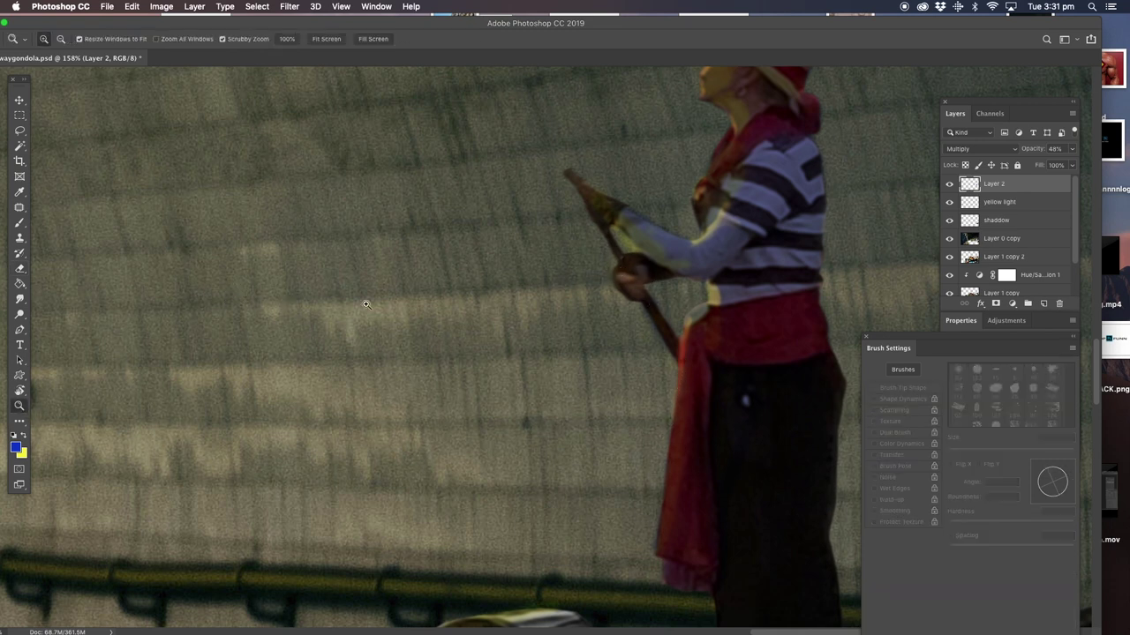
click(740, 168)
click(19, 268)
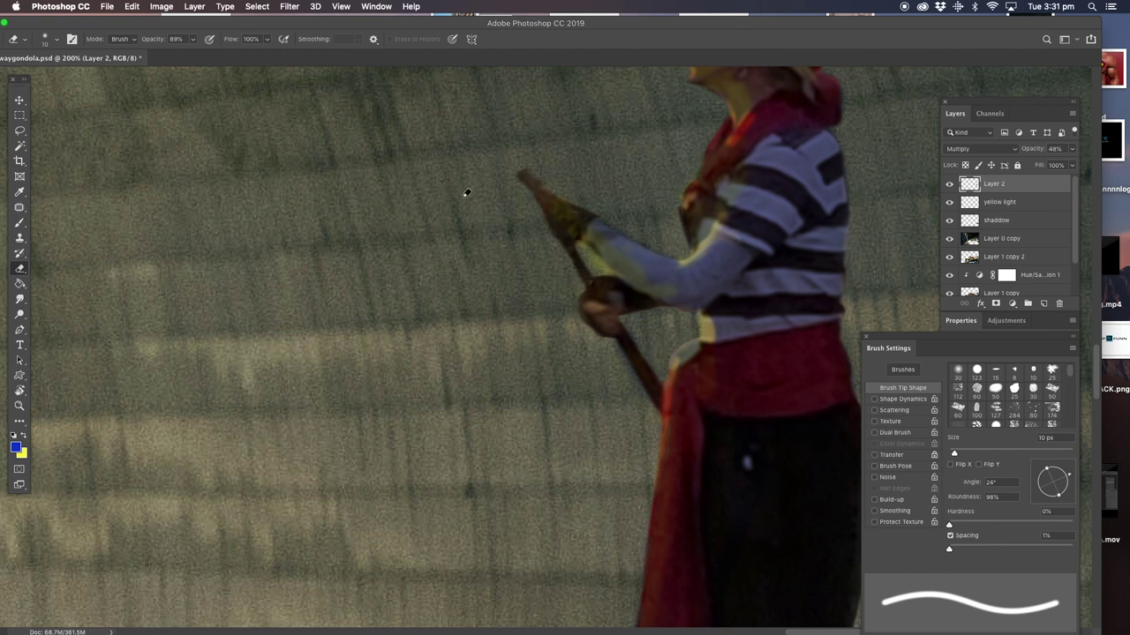
drag(952, 454, 946, 454)
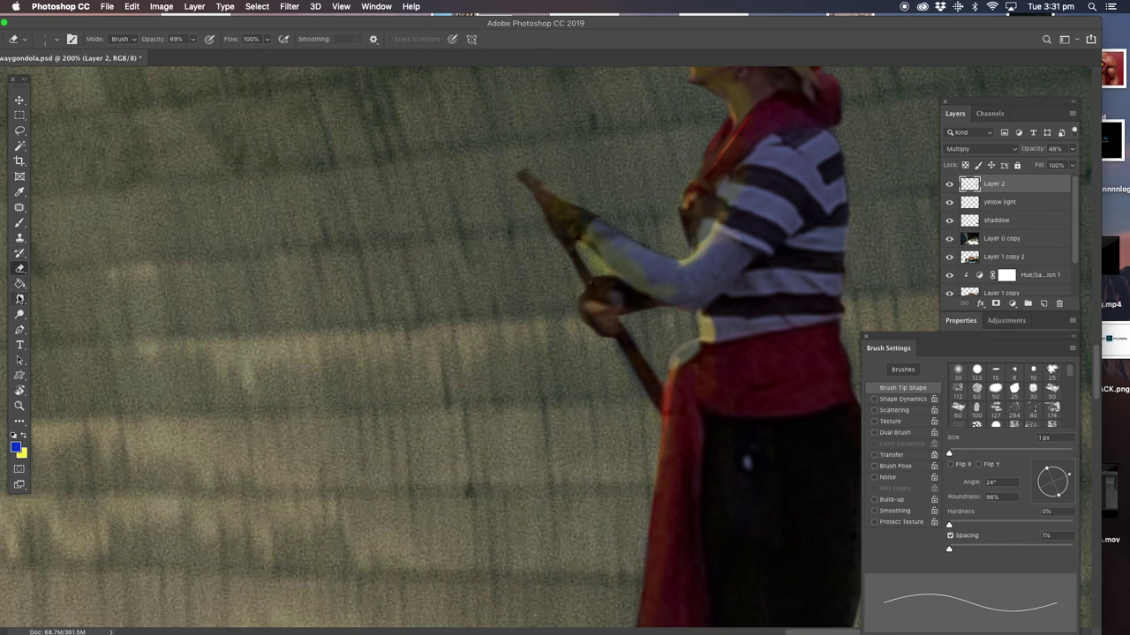
click(19, 298)
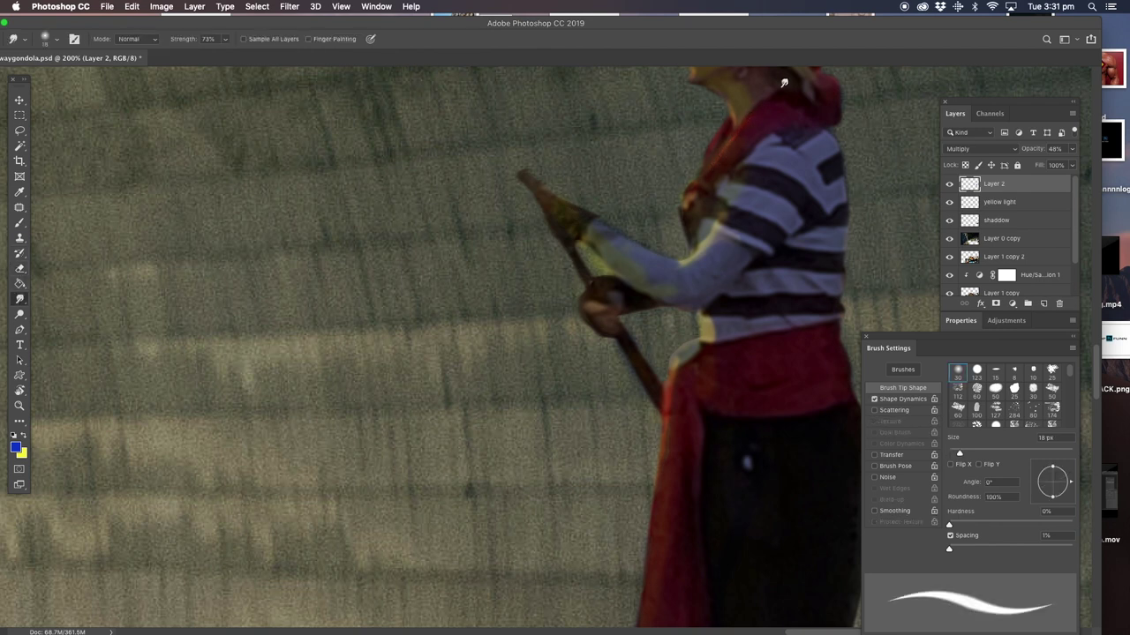
click(19, 406)
right_click(498, 177)
click(511, 183)
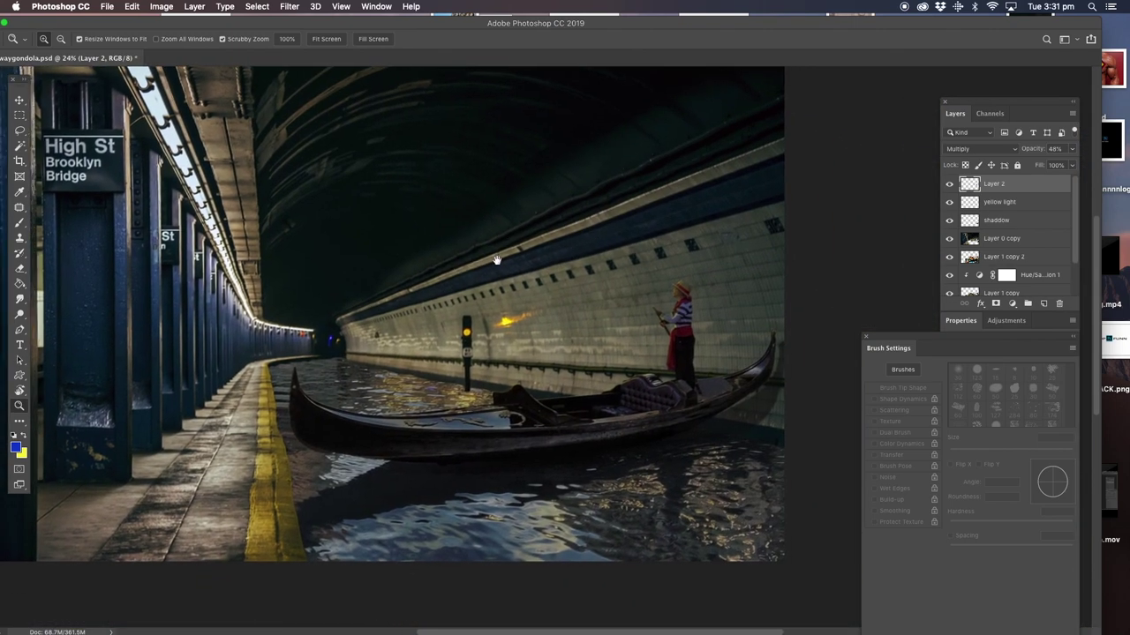
- Hide Layer 1 copy 2, Layer 0 copy and the Hue/Saturation 1 adjustment
drag(497, 261, 529, 234)
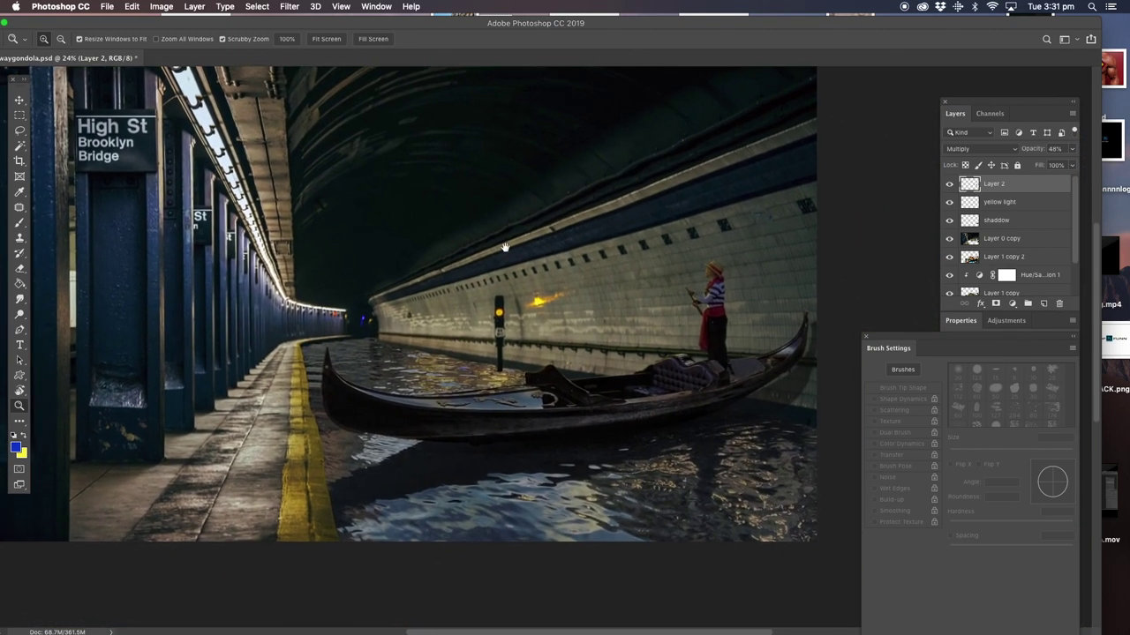
click(351, 521)
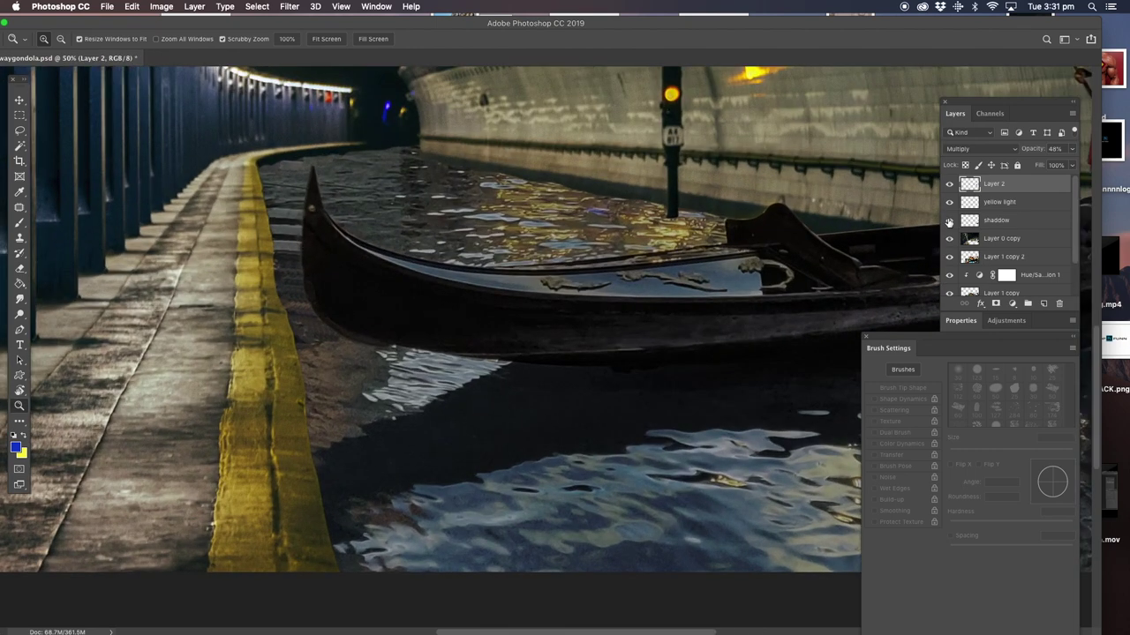
scroll(1068, 265, down, 2)
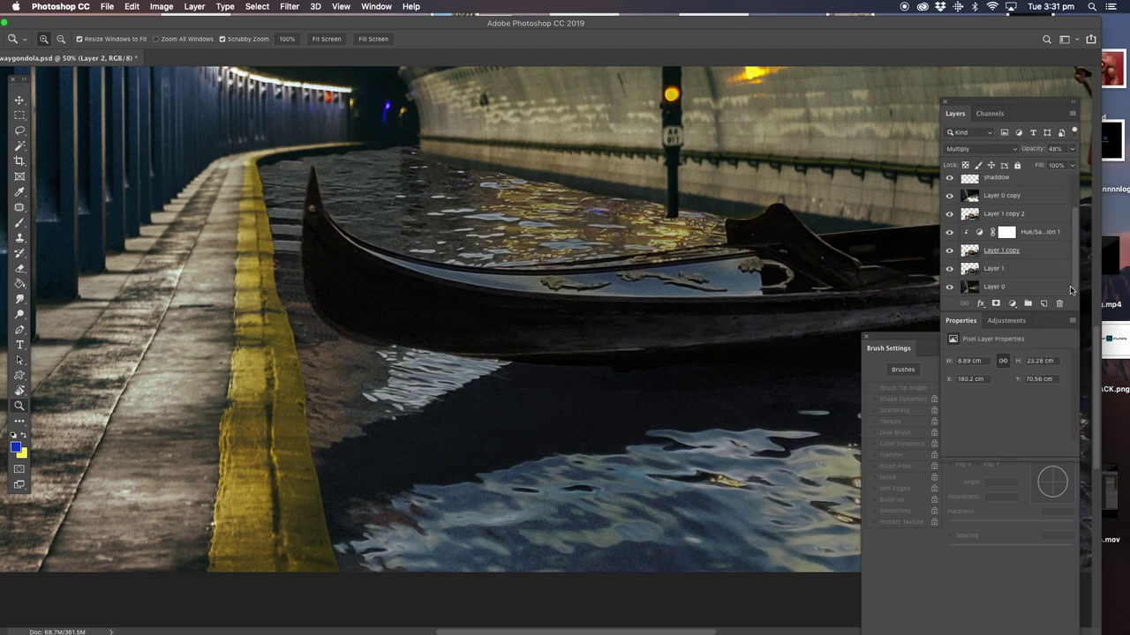
click(949, 215)
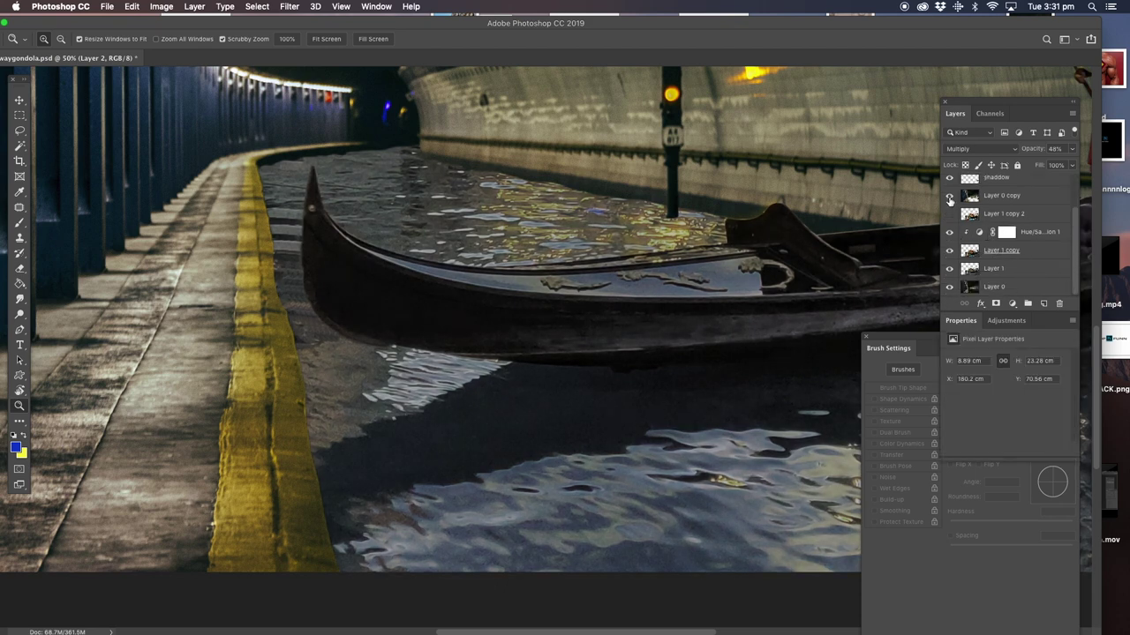
click(949, 196)
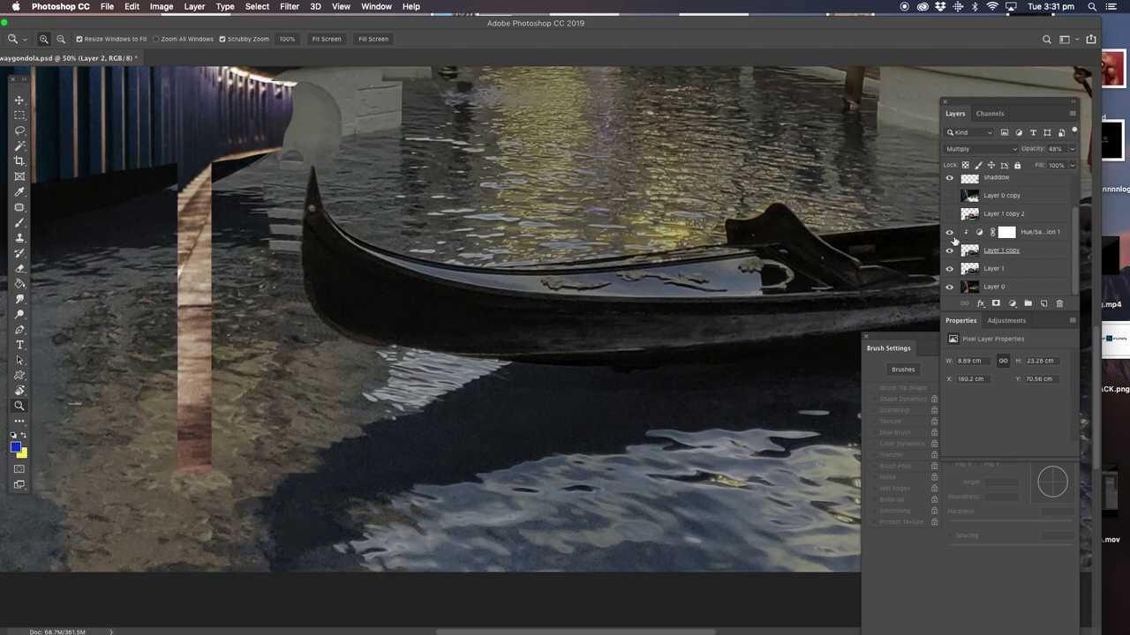
click(950, 232)
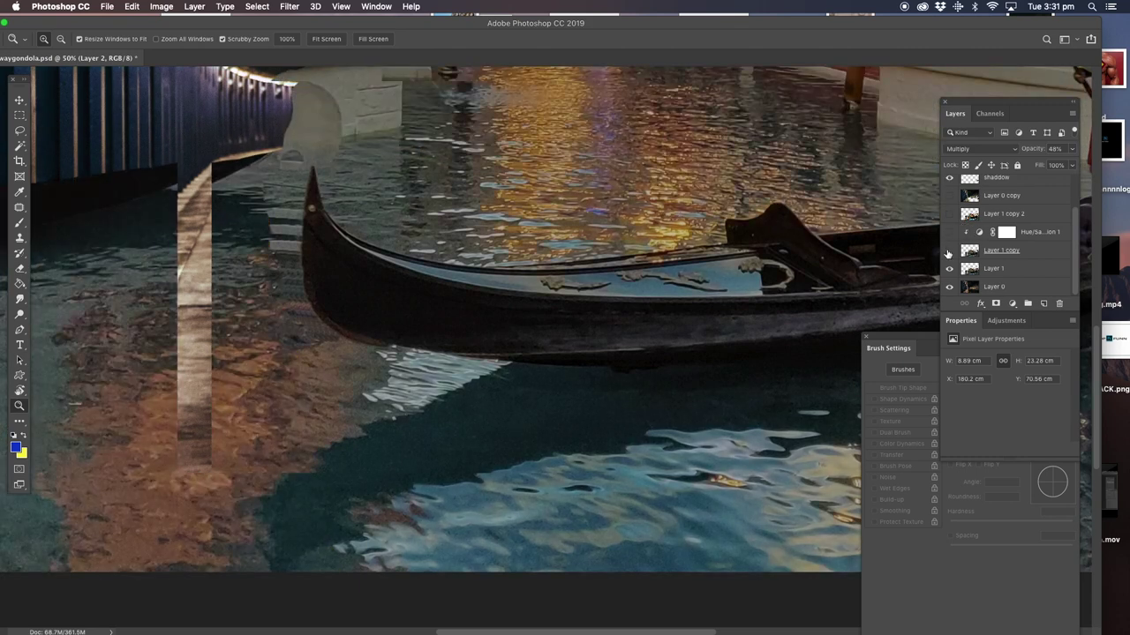
- Toggle Layer 1 off and on, make it active, and zoom in on the gondola's bow
click(949, 269)
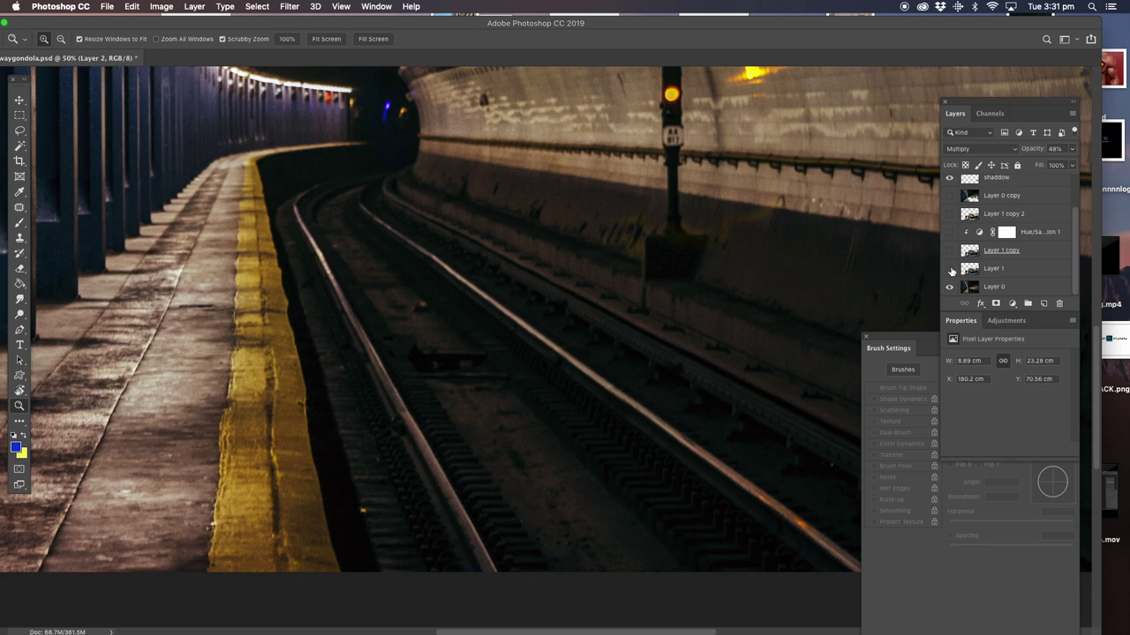
click(949, 269)
click(960, 268)
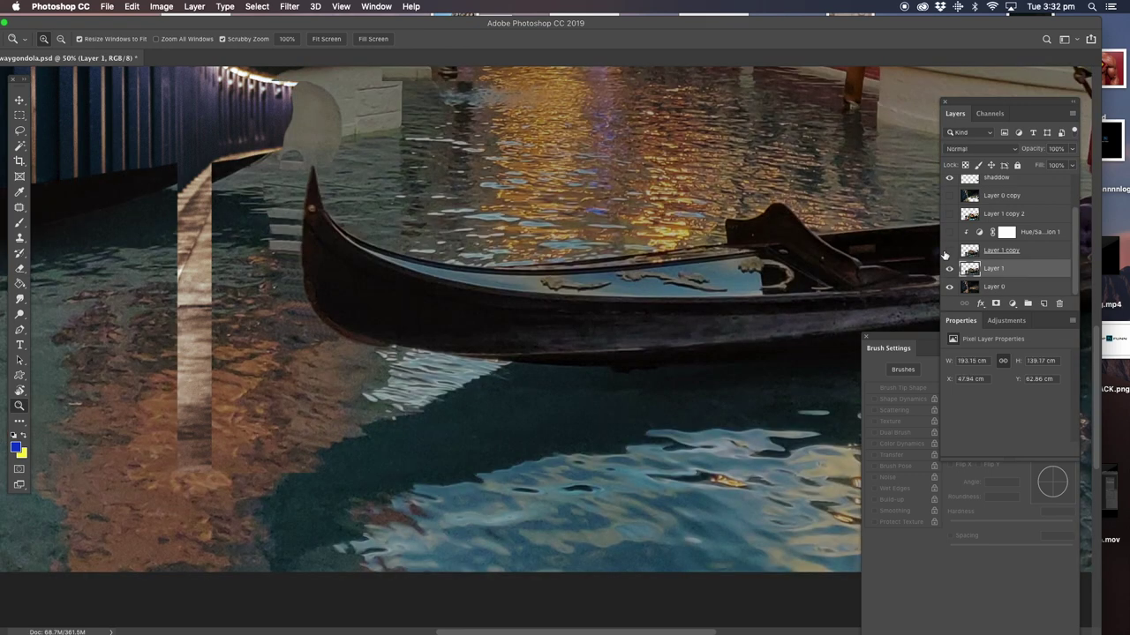
click(313, 199)
drag(322, 146, 298, 235)
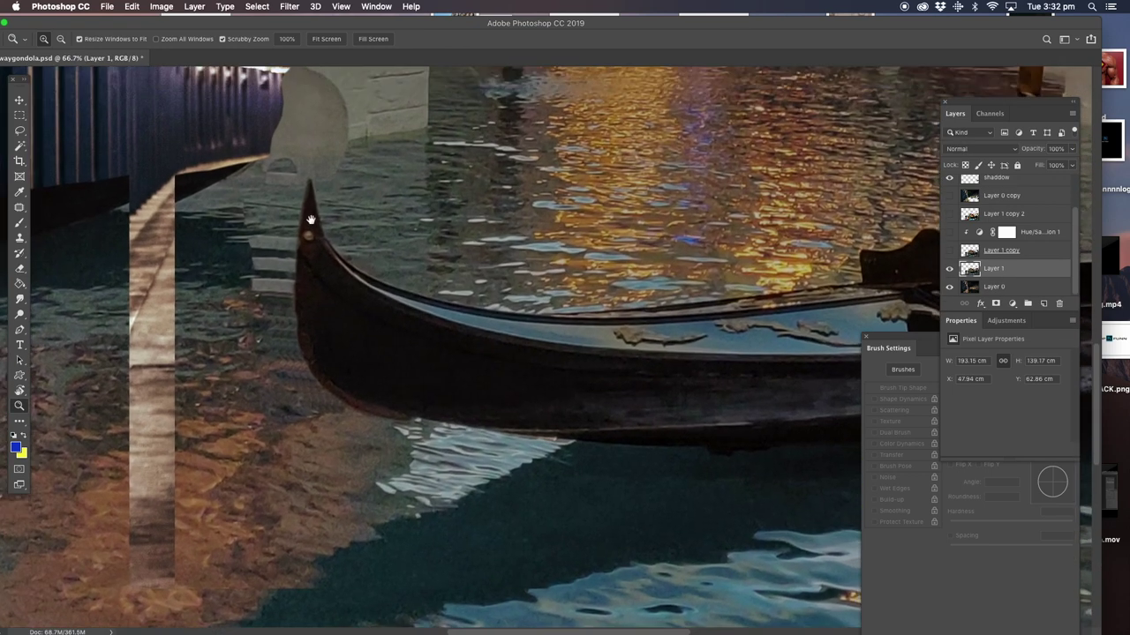
- Lasso a selection around the gondola's bow and make Layer 1 copy the working layer
click(19, 130)
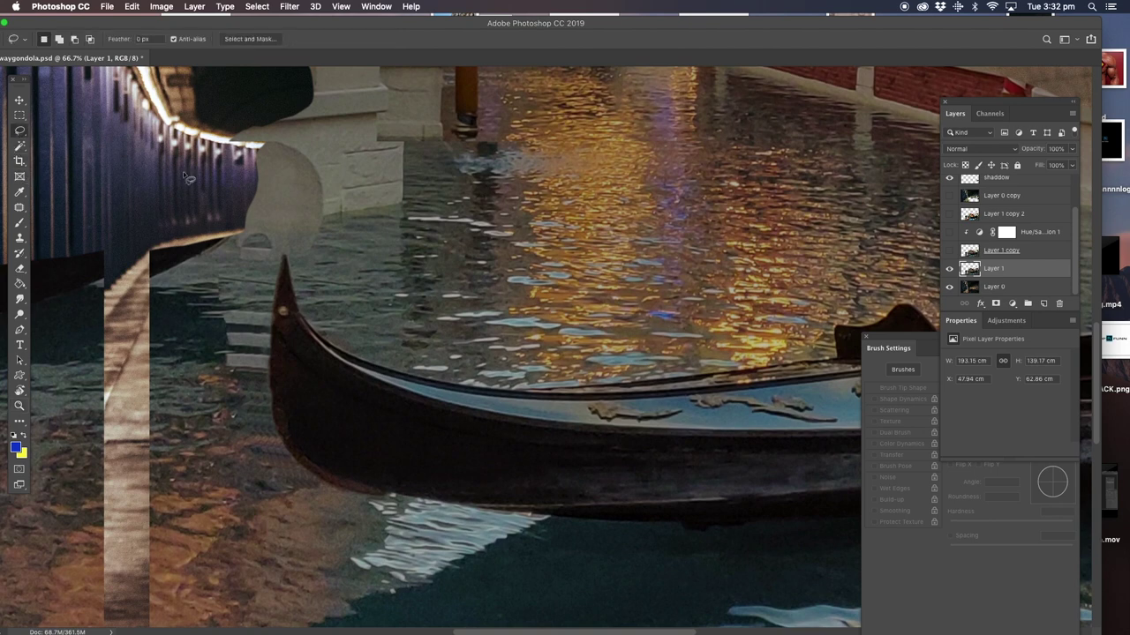
mouse_move(291, 257)
mouse_down()
mouse_move(278, 421)
mouse_move(323, 486)
mouse_move(293, 508)
mouse_move(194, 261)
mouse_move(219, 248)
mouse_move(221, 215)
mouse_move(342, 173)
mouse_move(319, 261)
mouse_move(291, 261)
mouse_up()
key(BackSpace)
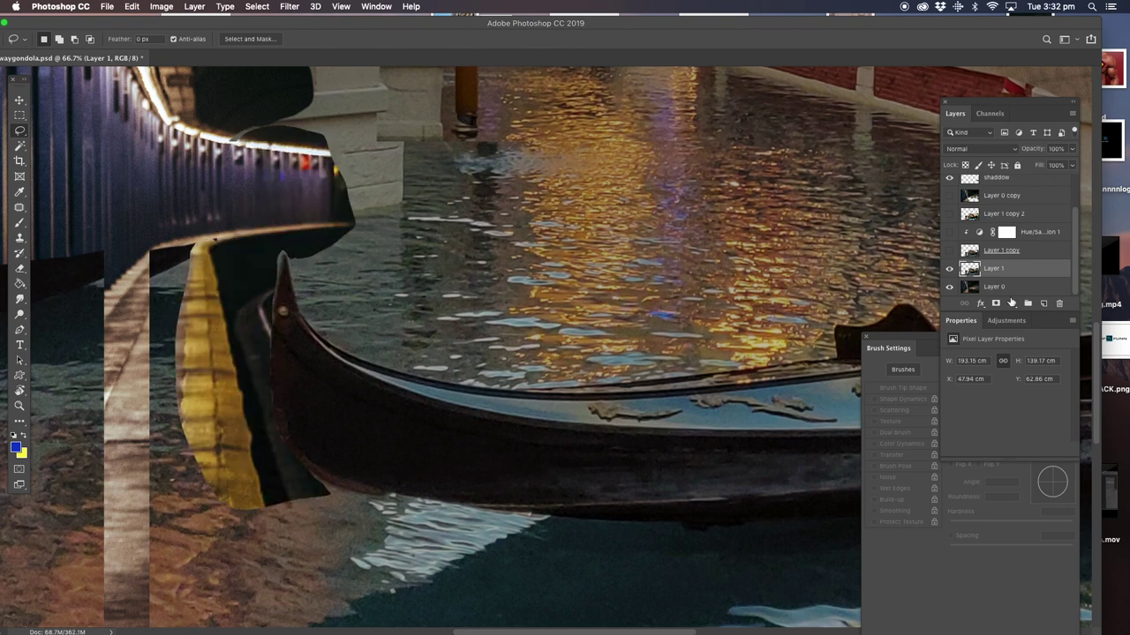
click(949, 250)
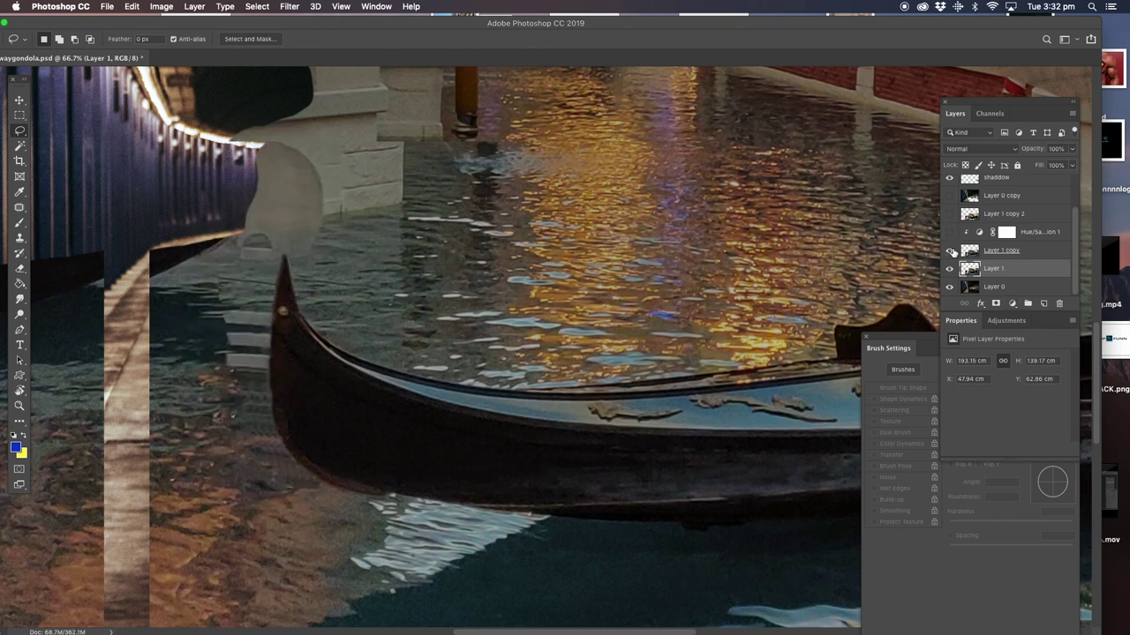
click(1036, 252)
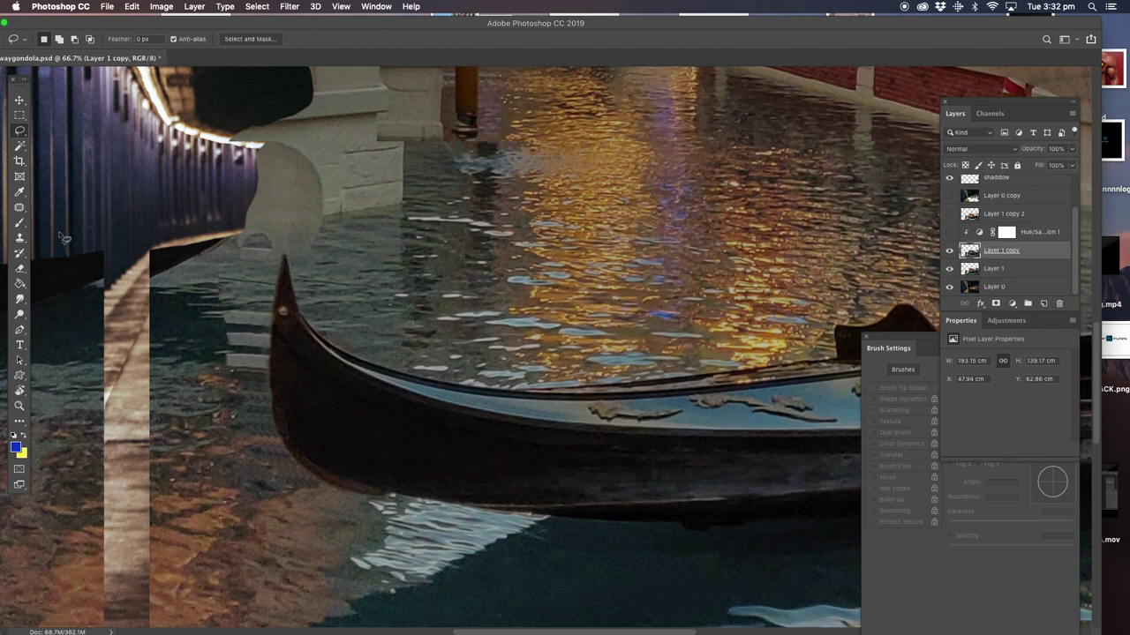
- Clone dark water over the light step stripes with a 25 px Clone Stamp, then reshow the tunnel layers
click(20, 239)
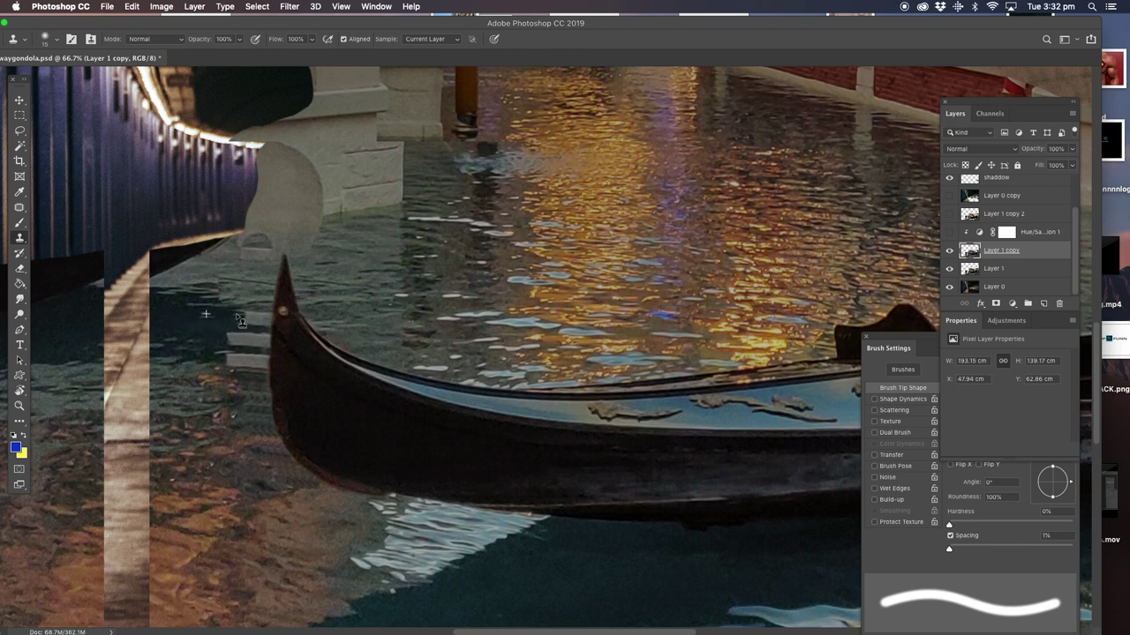
mouse_move(231, 340)
mouse_down()
mouse_move(237, 394)
mouse_move(256, 421)
mouse_up()
key(bracketright)
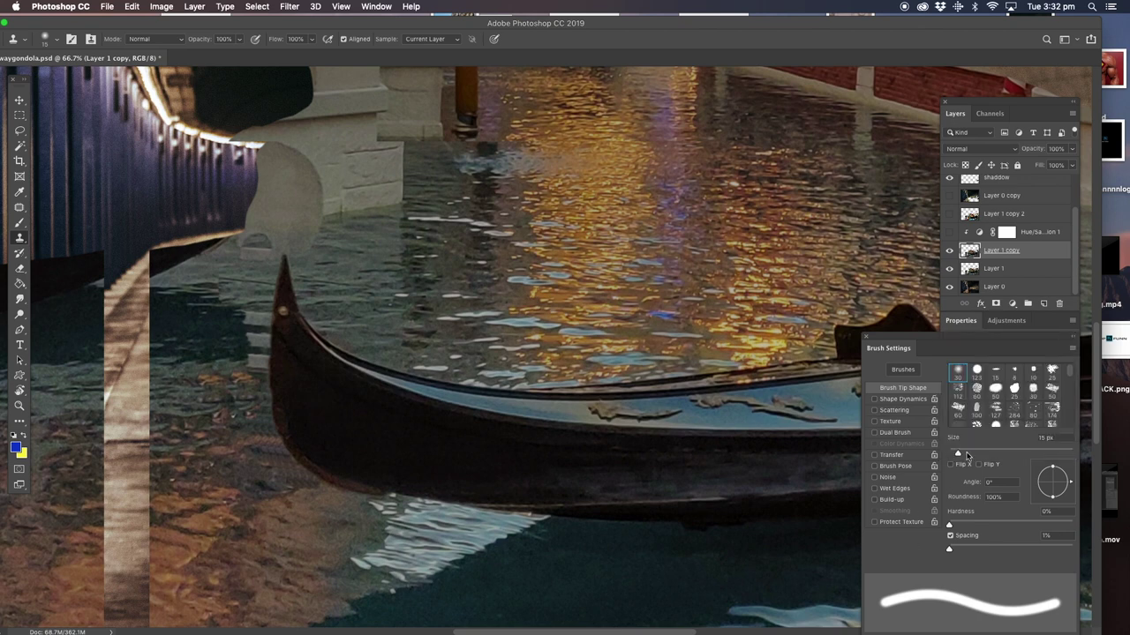
key(bracketright)
mouse_move(251, 323)
mouse_down()
mouse_move(255, 364)
mouse_move(253, 323)
mouse_move(262, 340)
mouse_move(269, 322)
mouse_move(268, 362)
mouse_move(260, 309)
mouse_move(227, 309)
mouse_up()
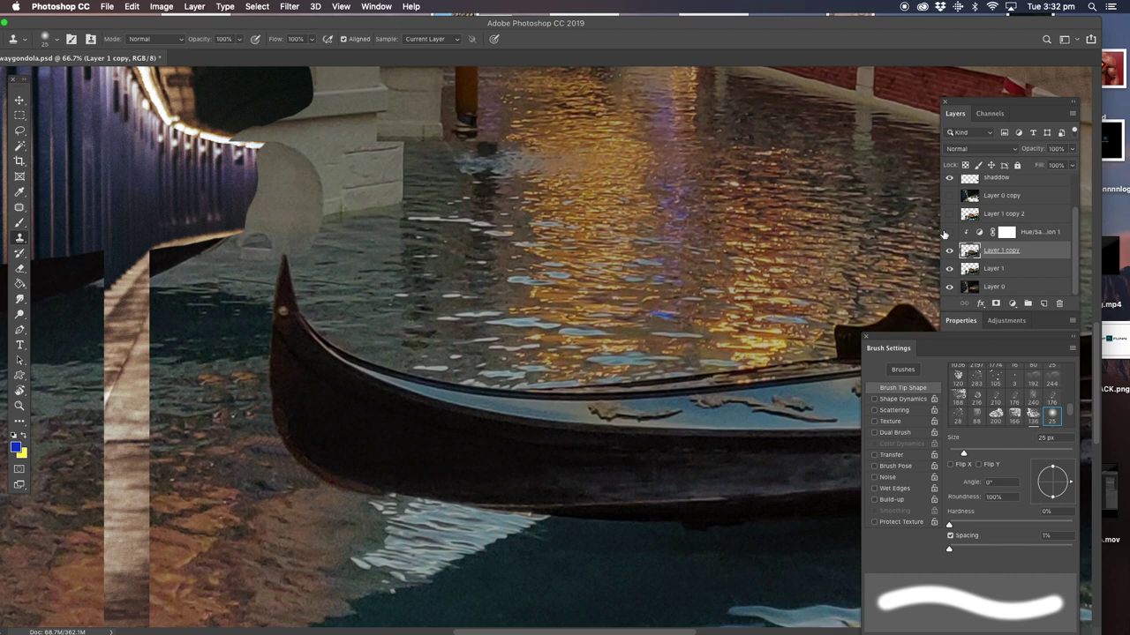
drag(949, 231, 949, 195)
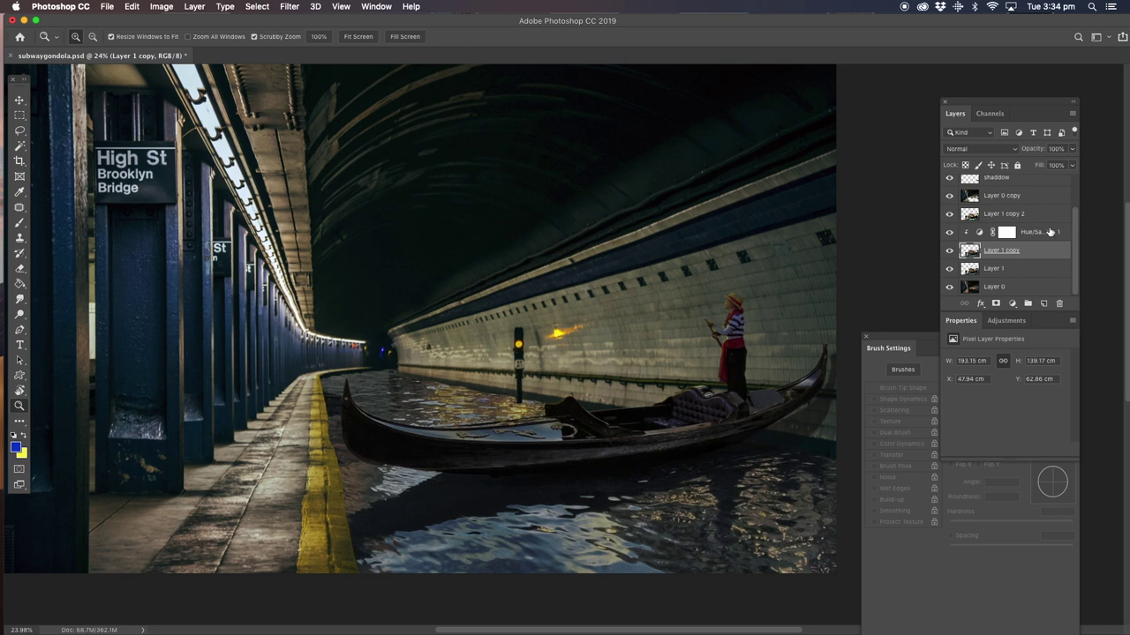
- Select Layer 2, add Layer 3 above it, and zoom to 50% on the platform edge
drag(1072, 242, 1083, 173)
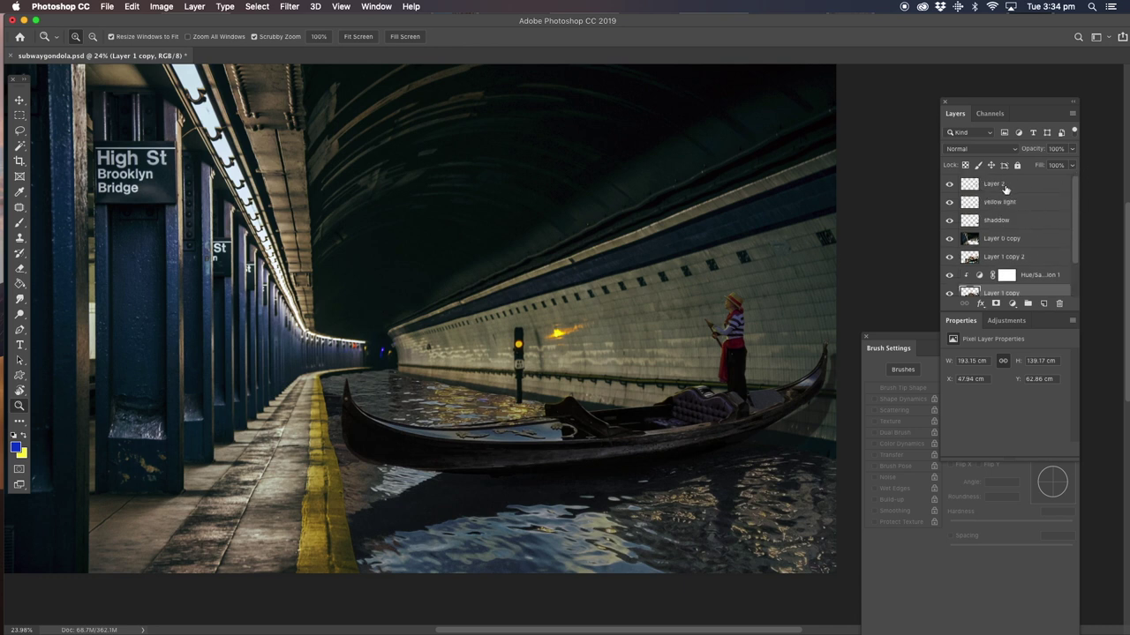
click(1007, 184)
click(1043, 303)
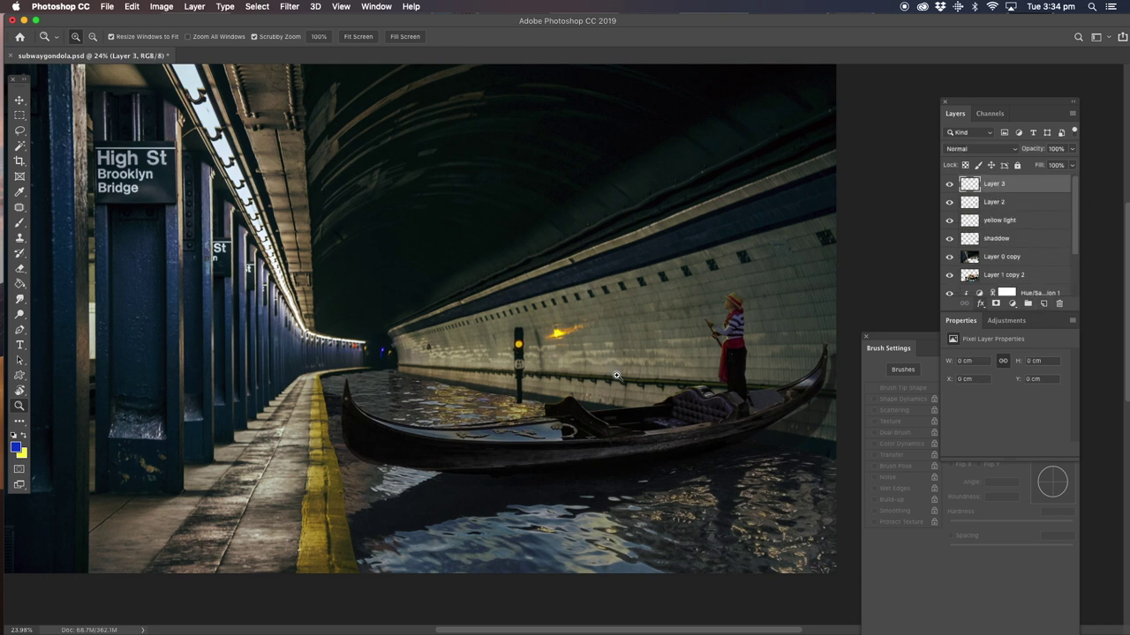
drag(366, 503, 351, 488)
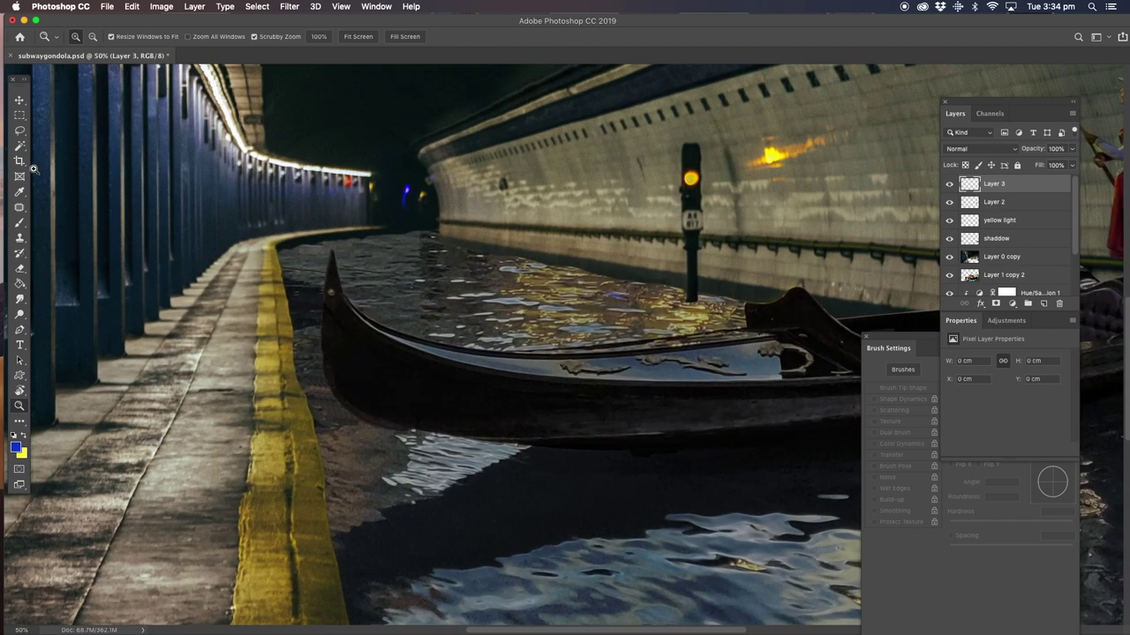
- Try a Pen path along the platform edge, discard it, and zoom to 100% on the bow
click(19, 132)
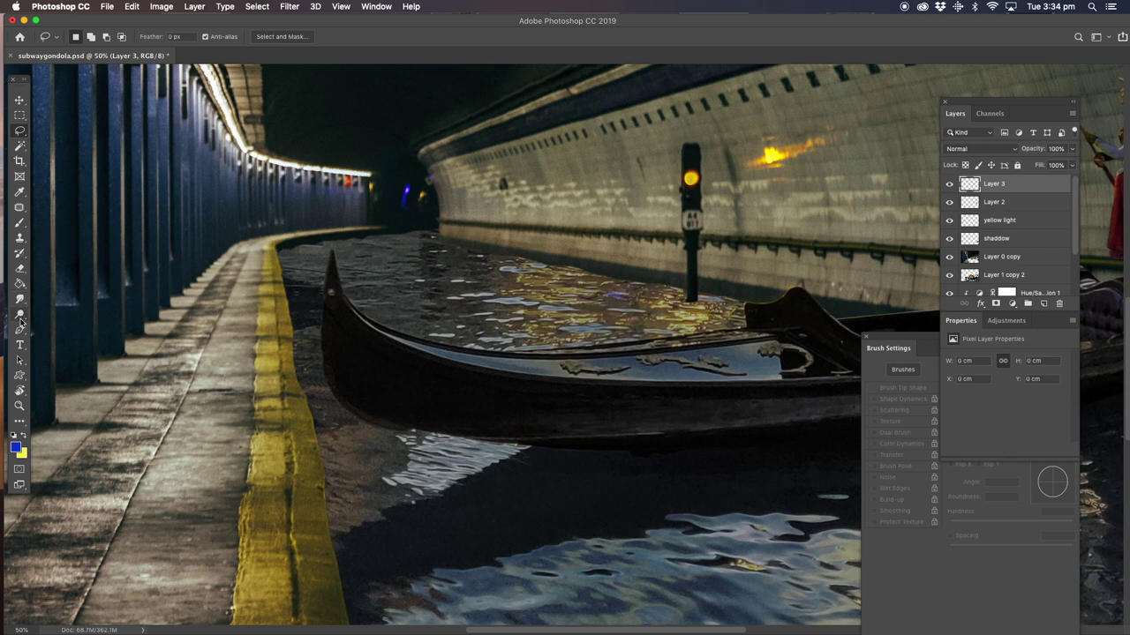
click(19, 331)
click(281, 250)
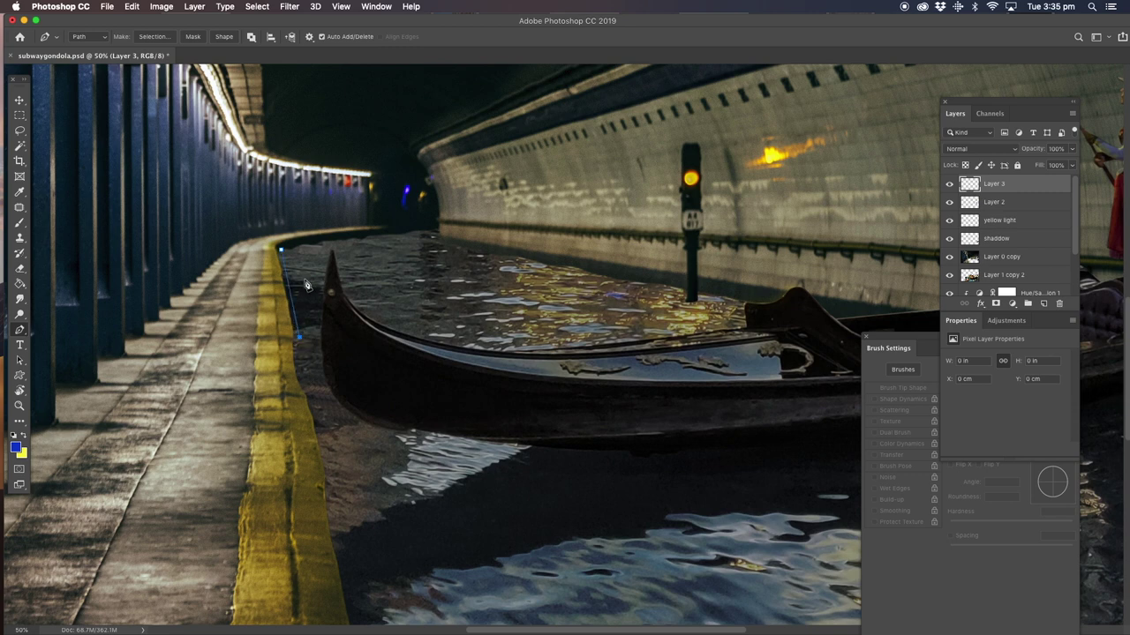
click(287, 277)
click(296, 300)
click(293, 300)
key(ctrl+z)
key(ctrl+z)
key(ctrl+z)
key(ctrl+z)
click(19, 406)
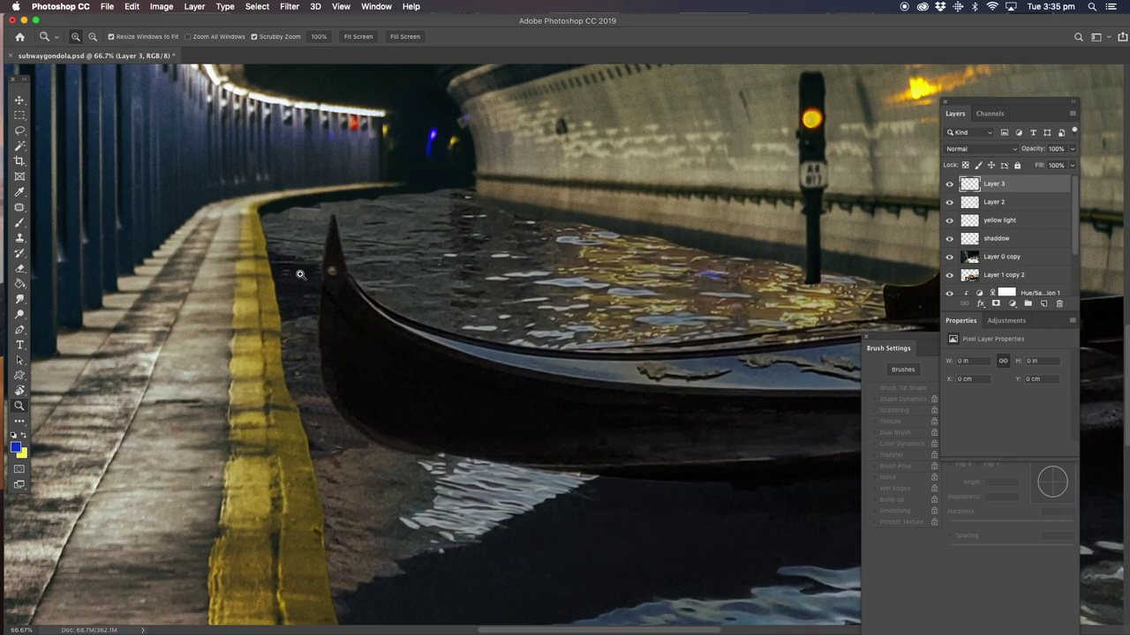
drag(326, 359, 363, 185)
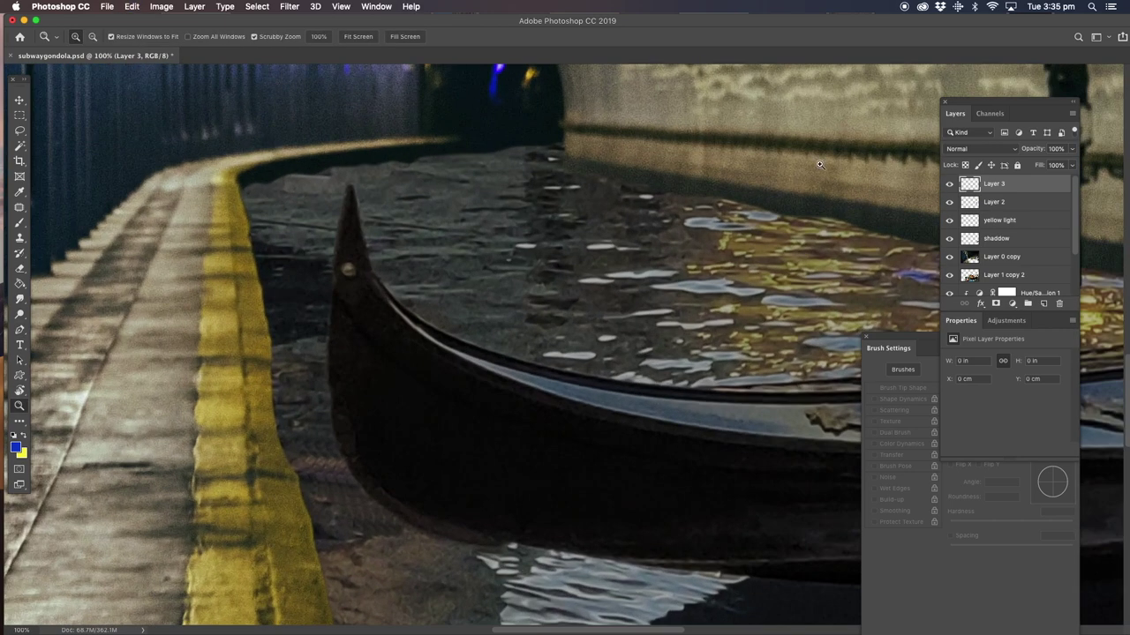
- Zoom to 200% beside the bow and load the Brush with the sampled dark water colour
click(277, 221)
key(i)
click(487, 95)
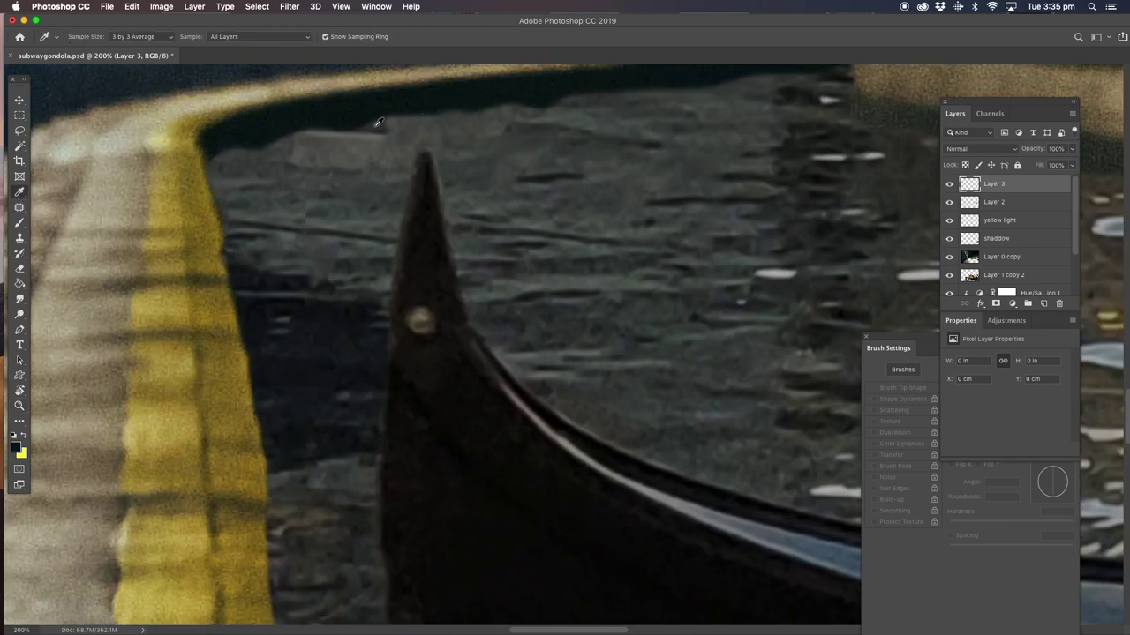
click(21, 224)
click(953, 496)
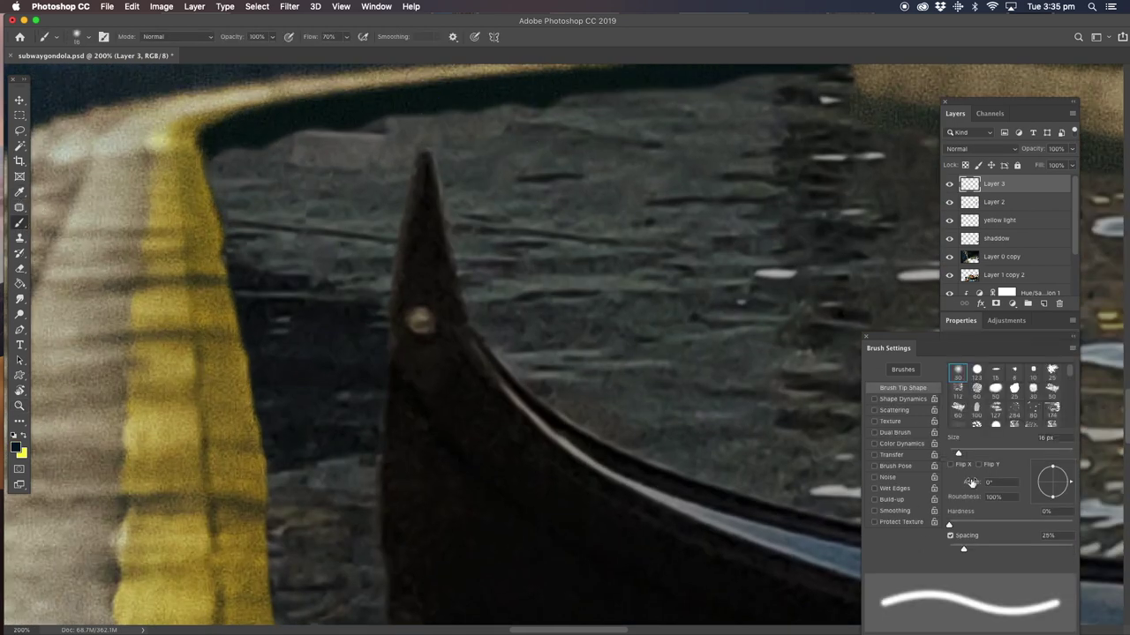
- Paint the dark water colour over the upper stretch of the yellow platform edge
drag(222, 145, 253, 292)
mouse_move(261, 354)
mouse_down()
mouse_move(278, 570)
mouse_move(287, 360)
mouse_up()
mouse_move(288, 360)
mouse_down()
mouse_move(280, 295)
mouse_move(225, 141)
mouse_up()
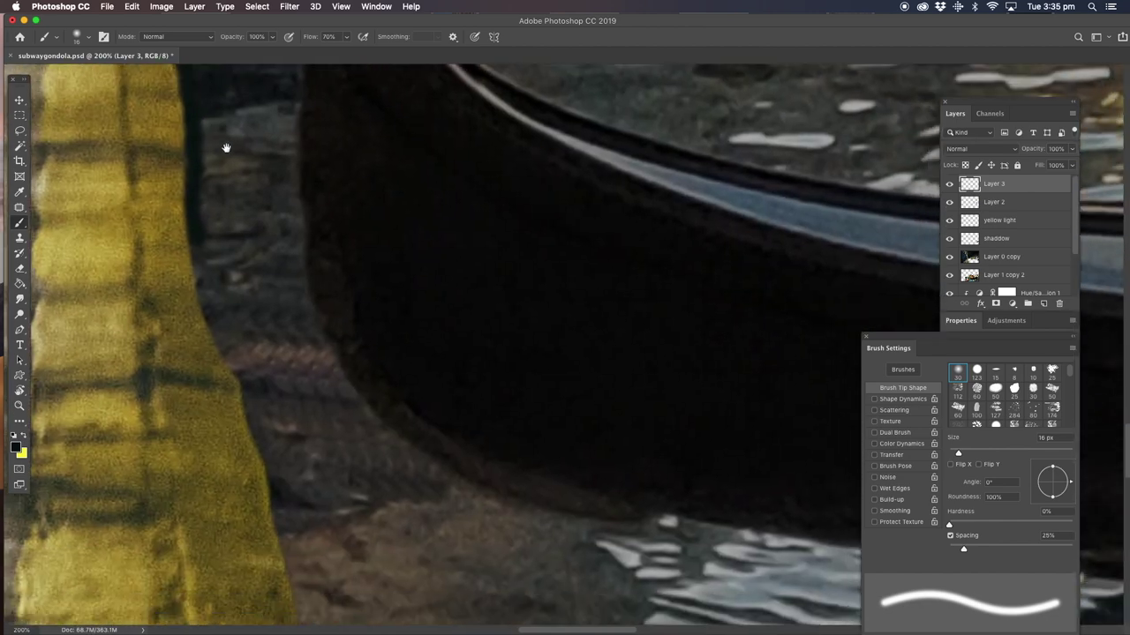
drag(196, 213, 231, 363)
mouse_move(300, 437)
mouse_down()
mouse_move(227, 240)
mouse_move(190, 203)
mouse_up()
mouse_move(169, 149)
mouse_down()
mouse_move(221, 295)
mouse_move(281, 609)
mouse_up()
drag(297, 492, 286, 151)
drag(258, 276, 324, 575)
mouse_move(246, 215)
mouse_down()
mouse_move(252, 355)
mouse_move(270, 434)
mouse_move(271, 360)
mouse_move(296, 509)
mouse_up()
- Darken the lowest part of the yellow edge, then fit the whole image on screen
scroll(312, 574, down, 8)
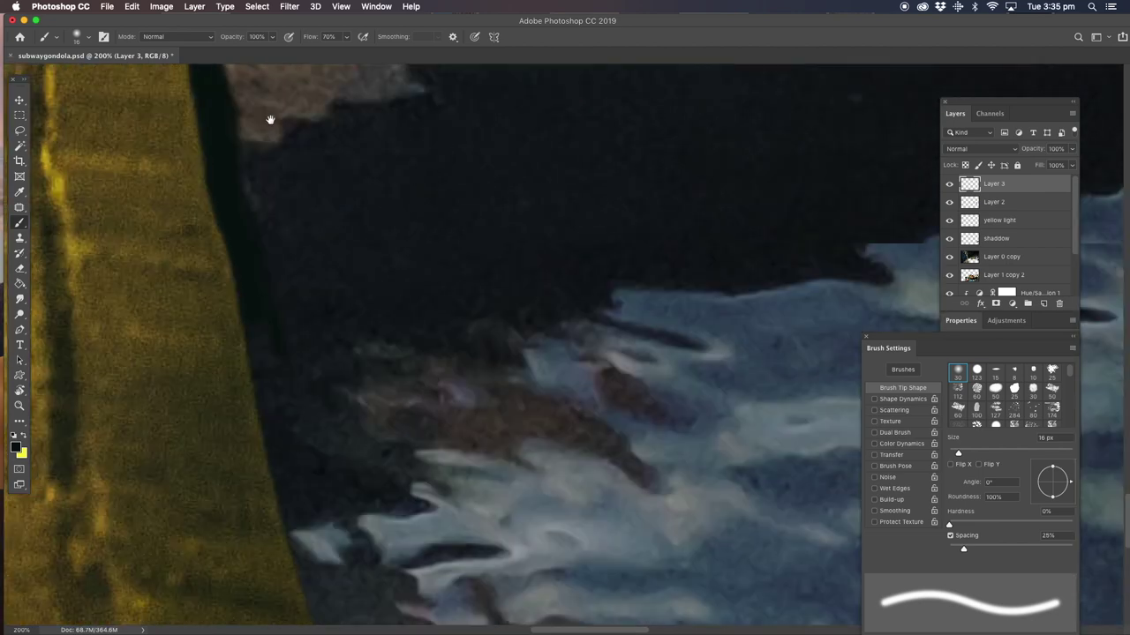
scroll(270, 115, down, 2)
mouse_move(279, 412)
mouse_down()
mouse_move(304, 527)
mouse_move(325, 526)
mouse_up()
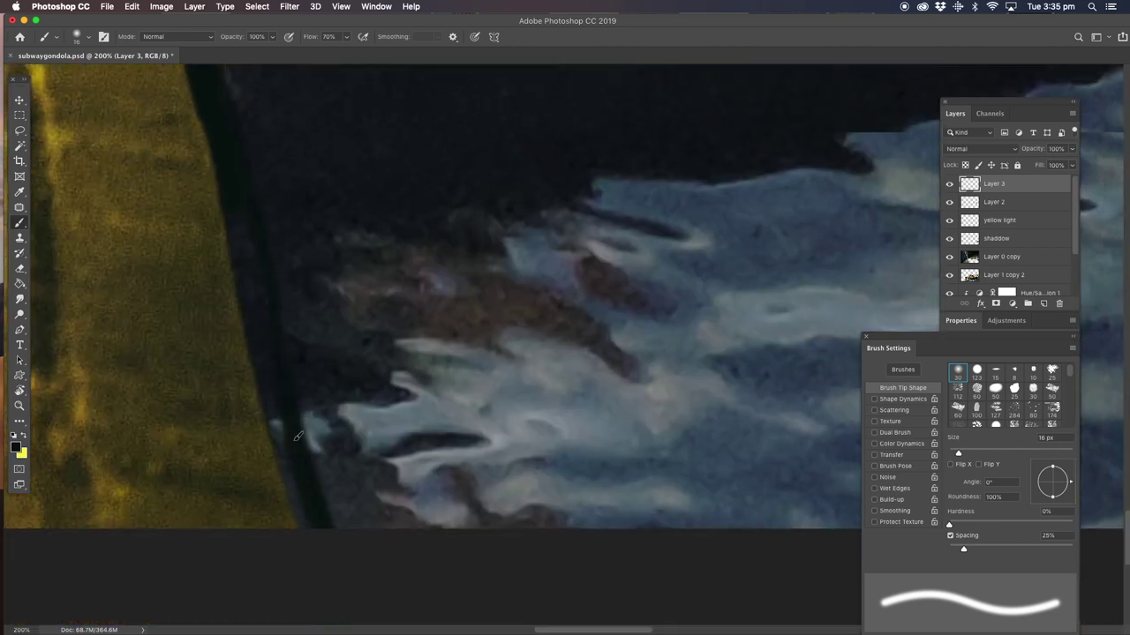
drag(284, 459, 310, 527)
mouse_move(279, 439)
mouse_down()
mouse_move(290, 455)
mouse_move(280, 406)
mouse_move(285, 456)
mouse_up()
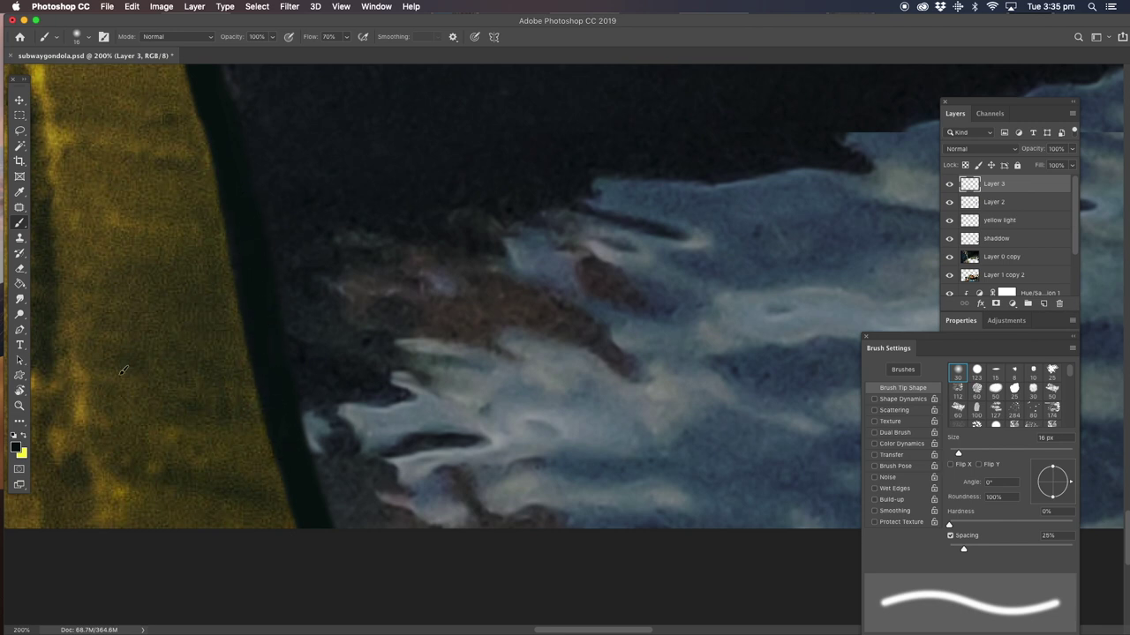
click(22, 406)
right_click(357, 170)
click(418, 161)
key(super+0)
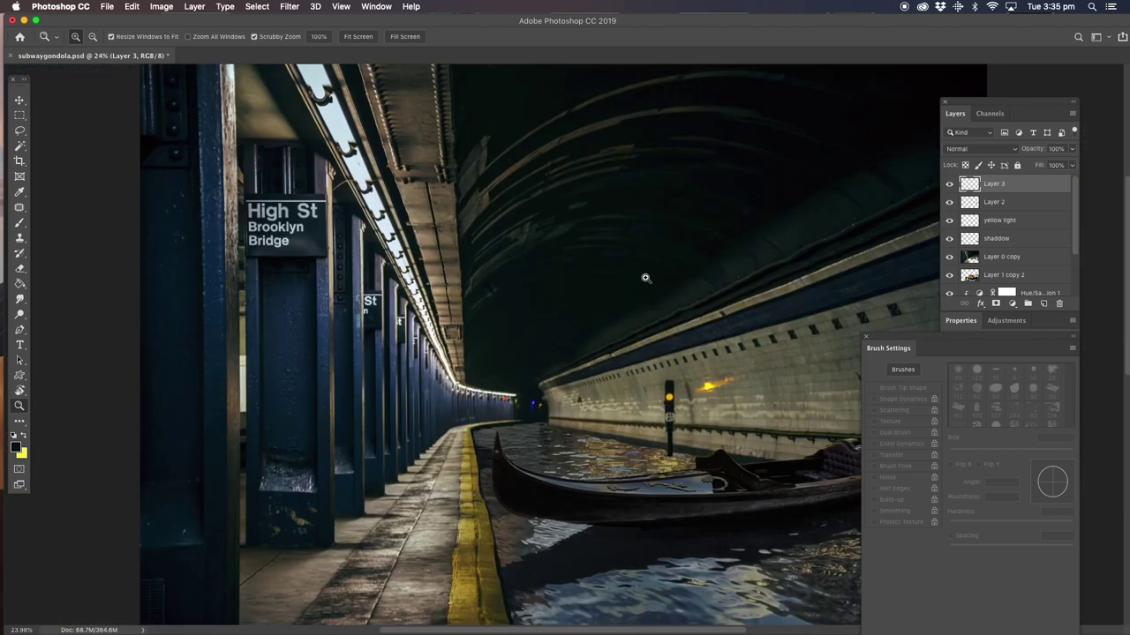
- Set Layer 3 opacity to 50% and maximize the Photoshop window
click(1072, 149)
click(1042, 165)
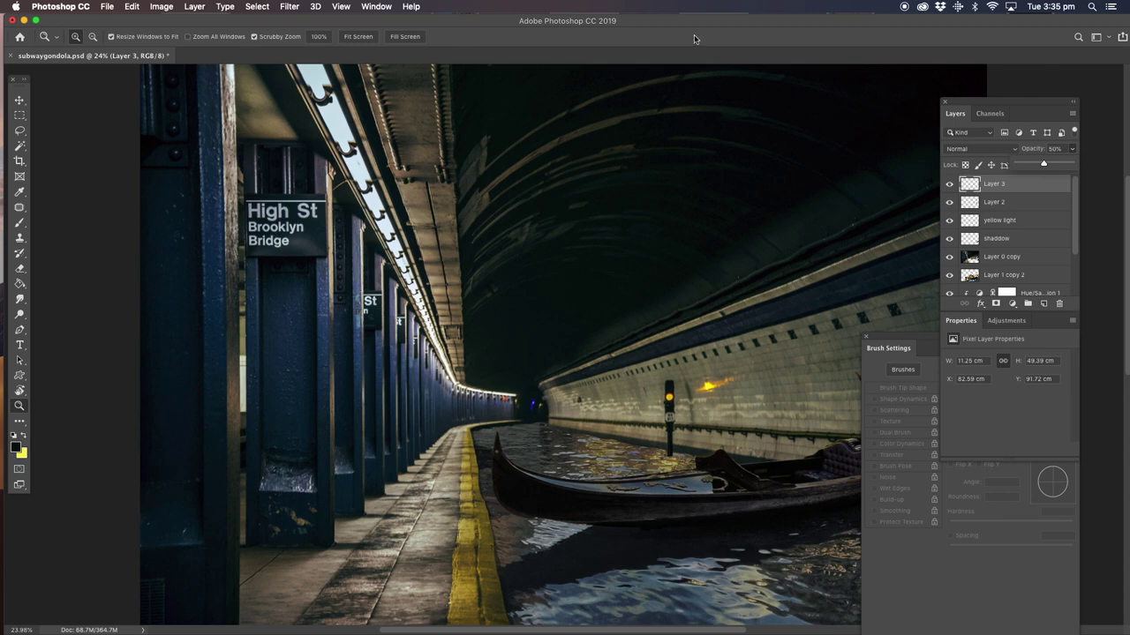
drag(704, 29, 600, 19)
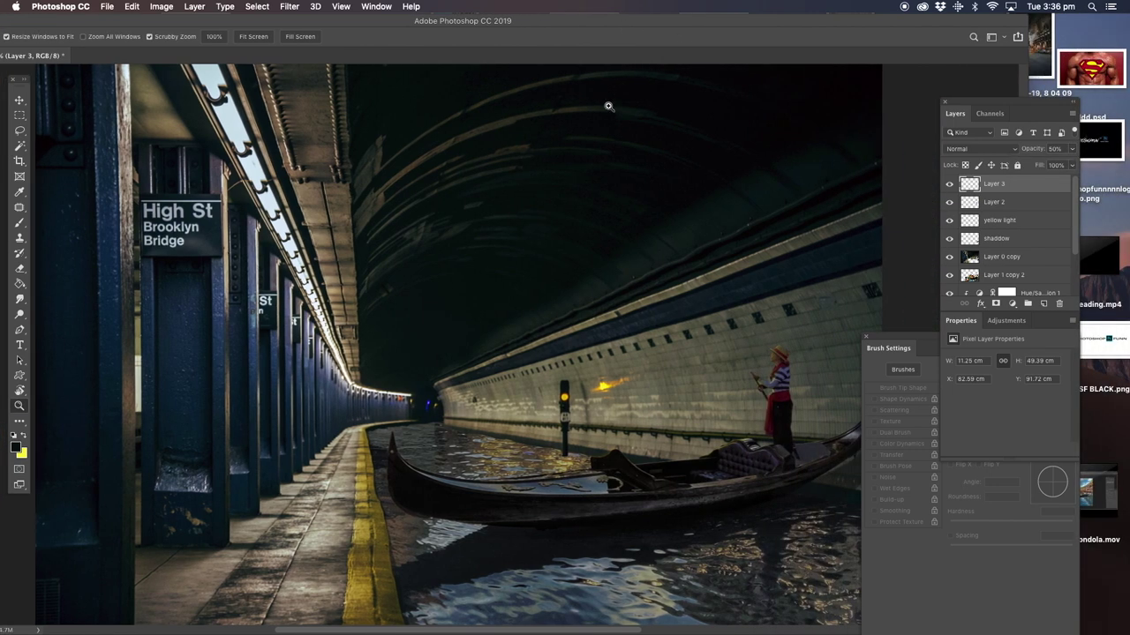
double_click(259, 23)
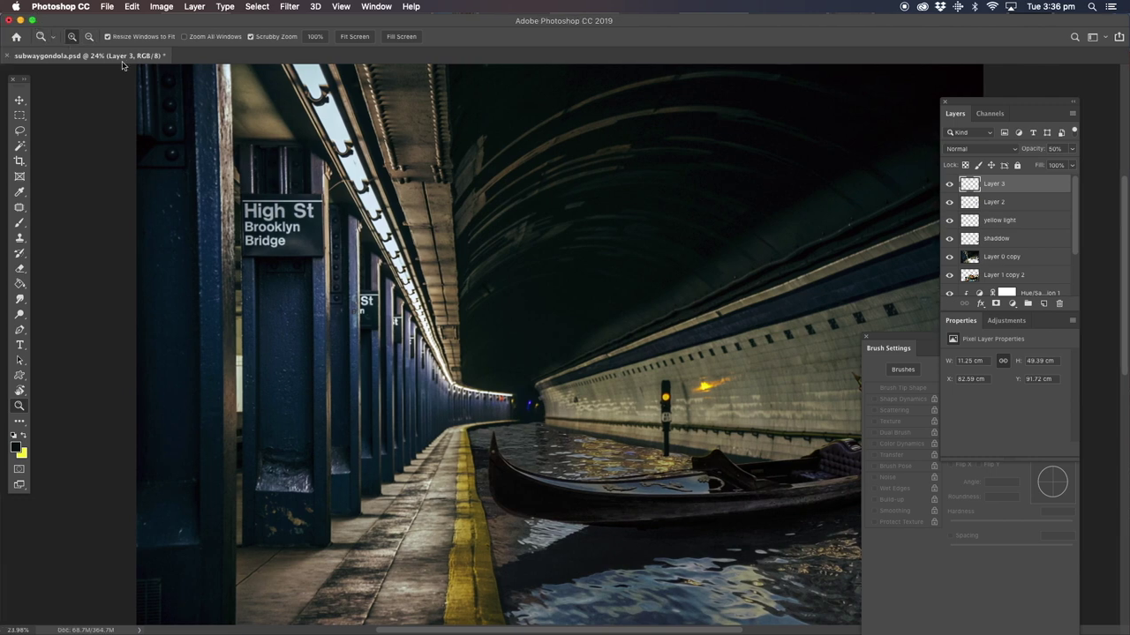
- Select the yellow light layer and zoom to 50% framing the gondolier
drag(597, 271, 421, 242)
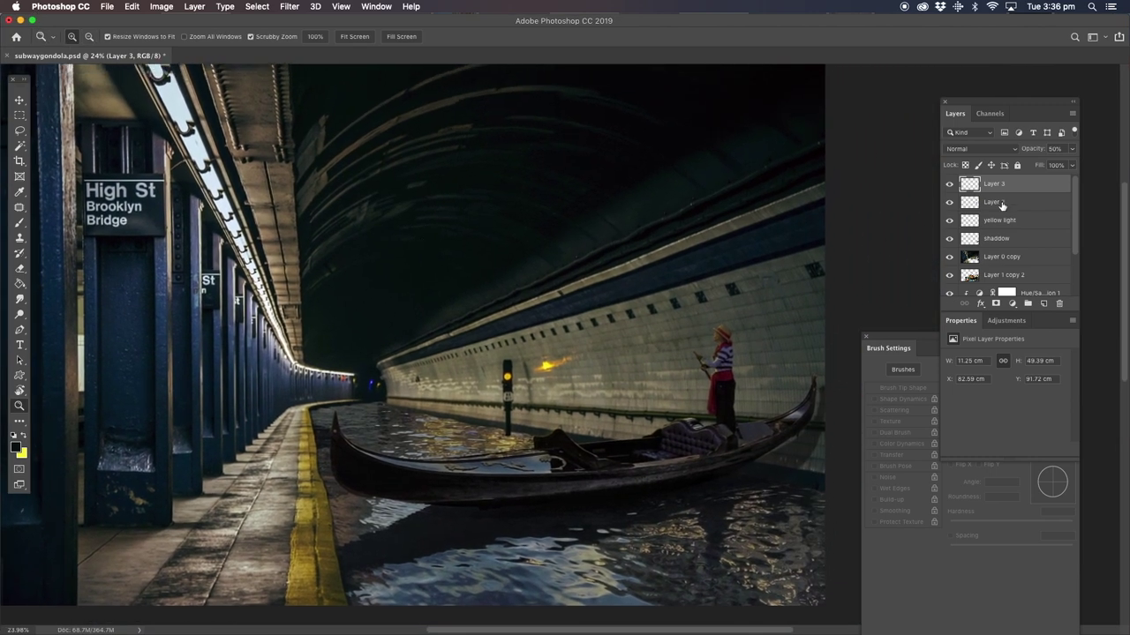
click(1003, 221)
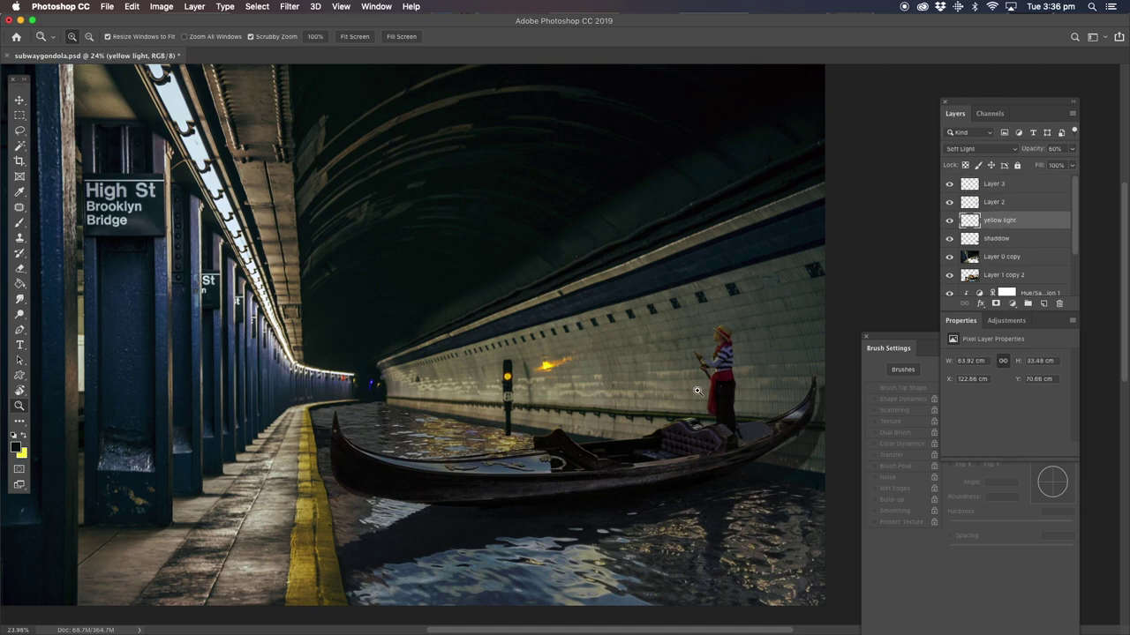
click(717, 395)
click(731, 390)
drag(709, 383, 636, 286)
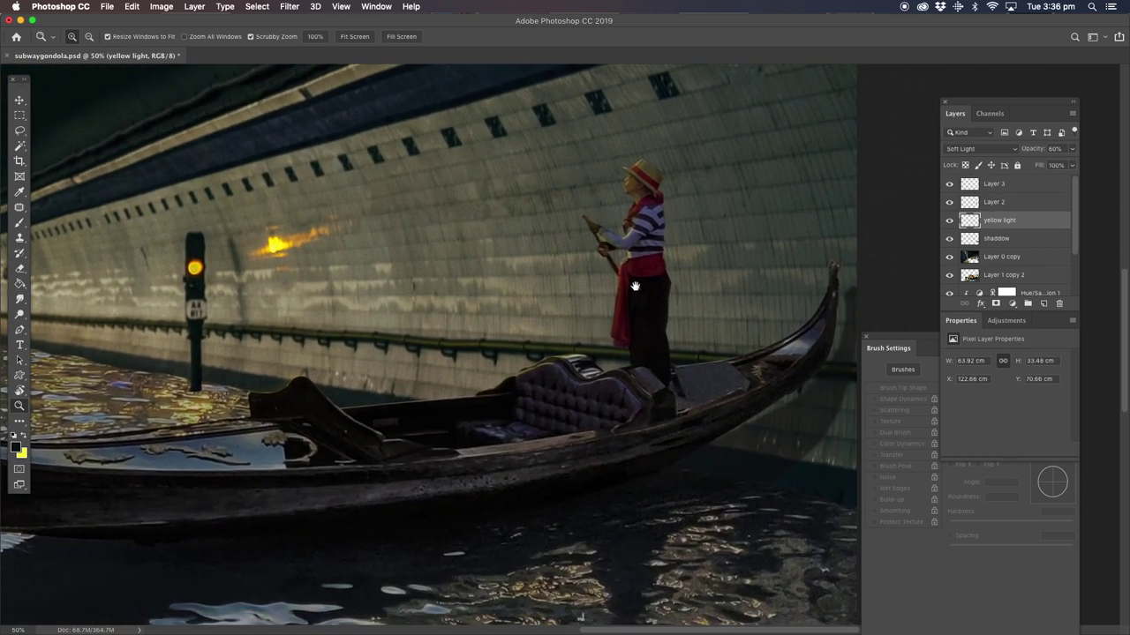
- Set up the Brush with a golden yellow colour, undoing a stray stroke on Layer 0 copy
click(21, 225)
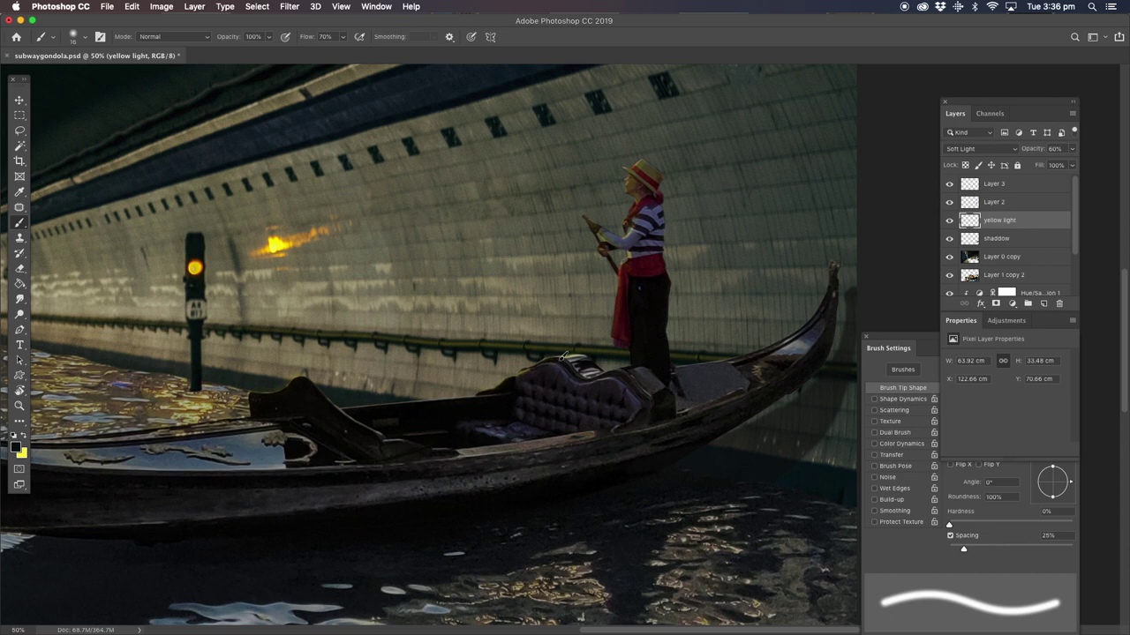
click(26, 436)
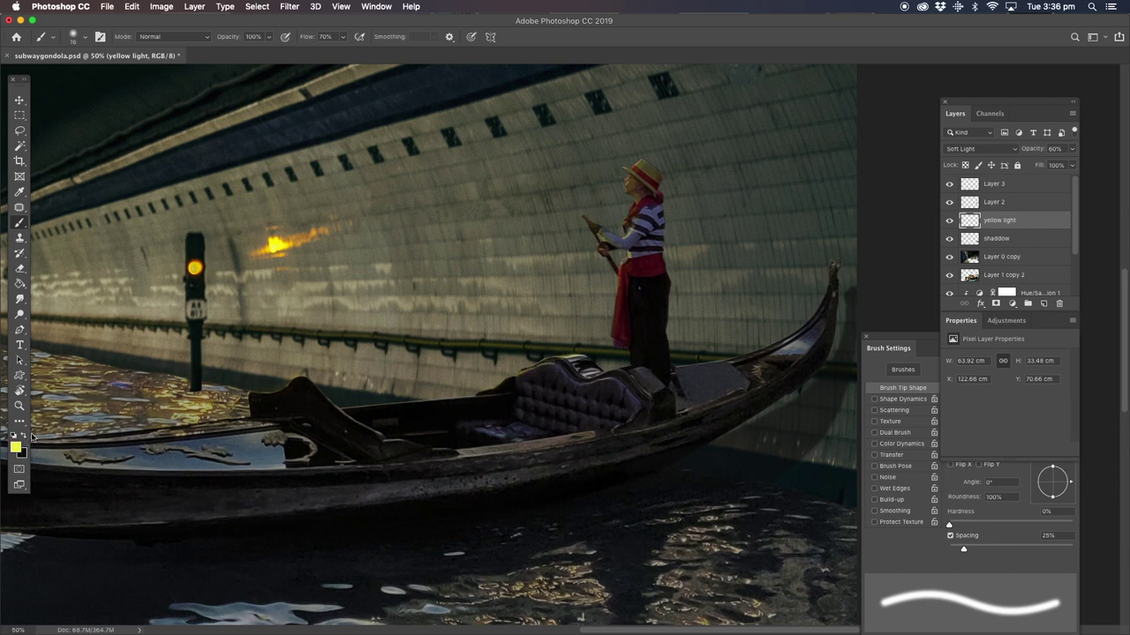
ctrl+click(196, 269)
alt+click(196, 268)
mouse_move(537, 364)
mouse_down()
mouse_move(551, 362)
mouse_move(522, 371)
mouse_up()
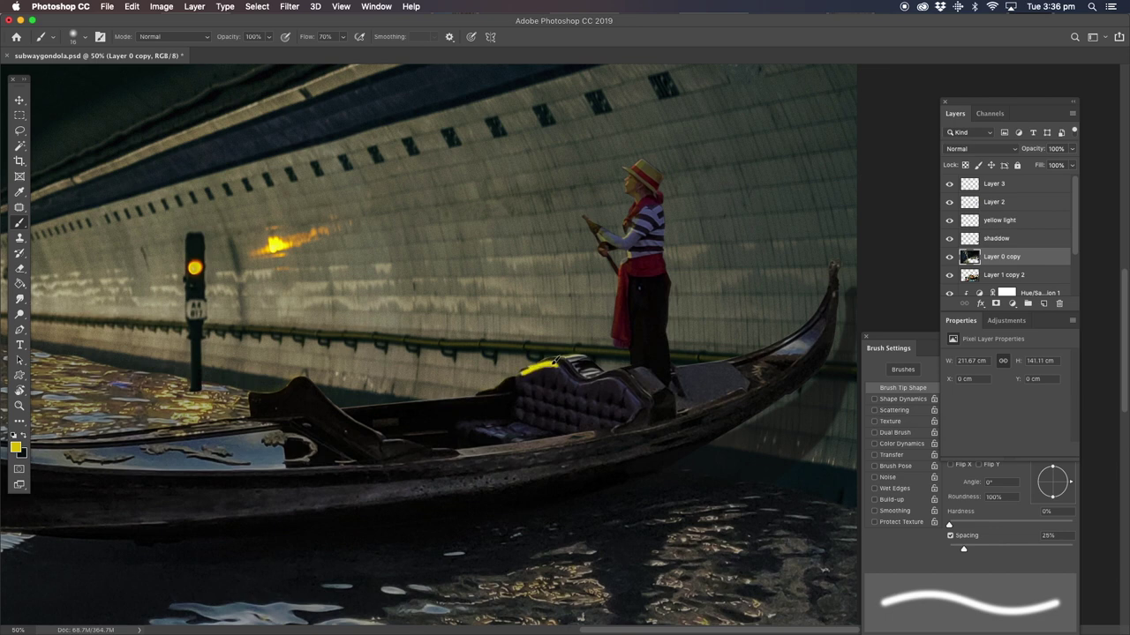
key(ctrl+z)
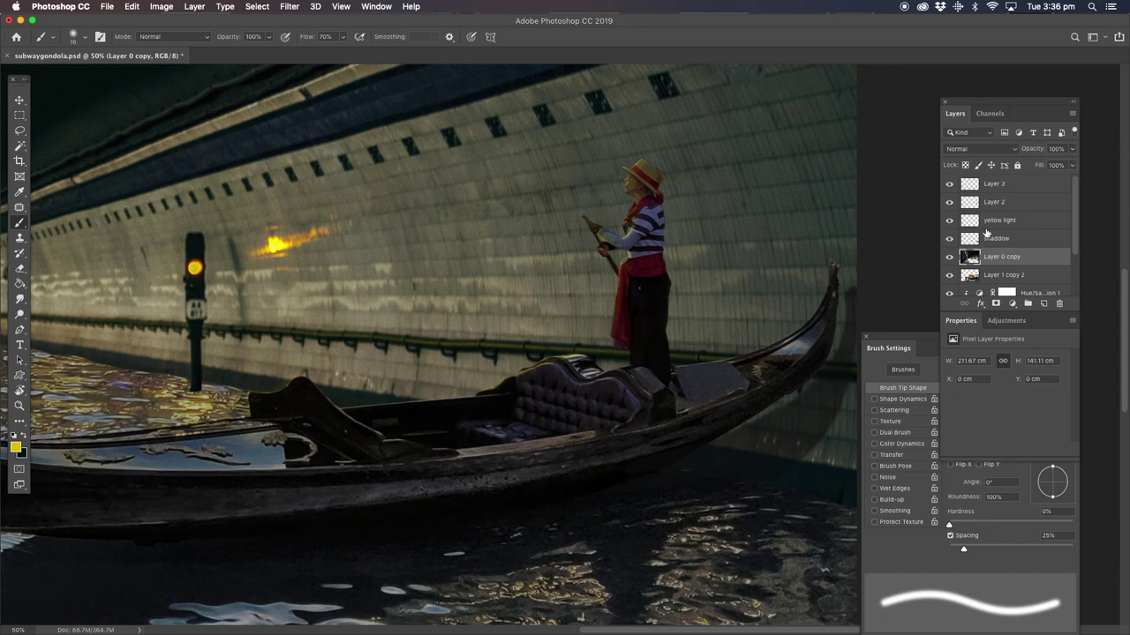
- On the 'yellow light' layer, paint glow along the gondola's bow and upper edge, then zoom out
click(999, 220)
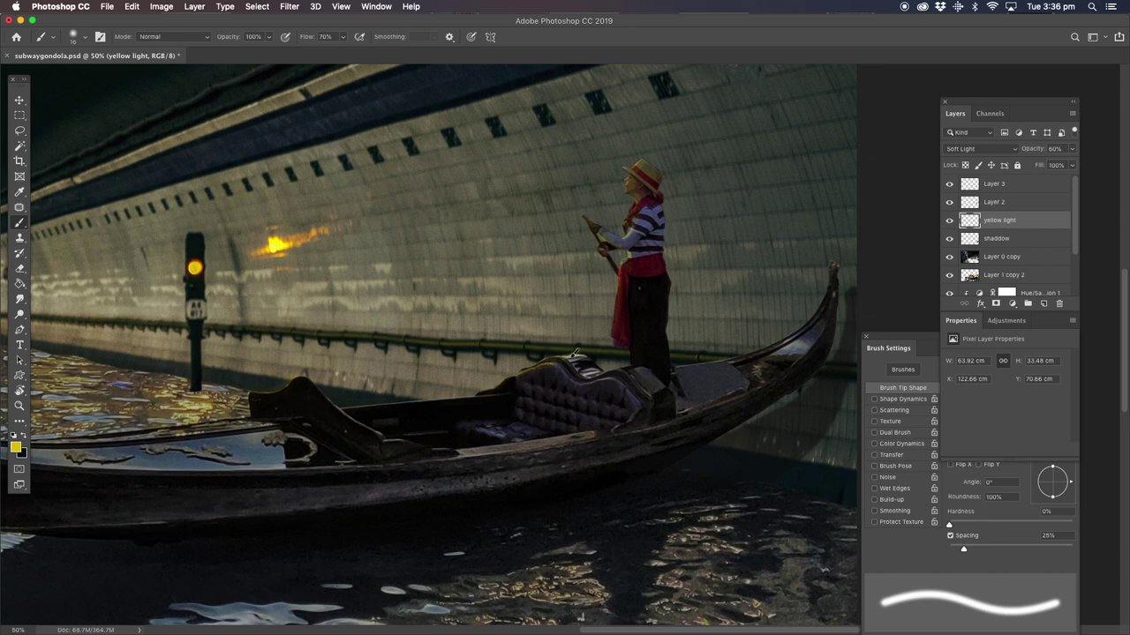
click(685, 371)
drag(682, 364, 788, 337)
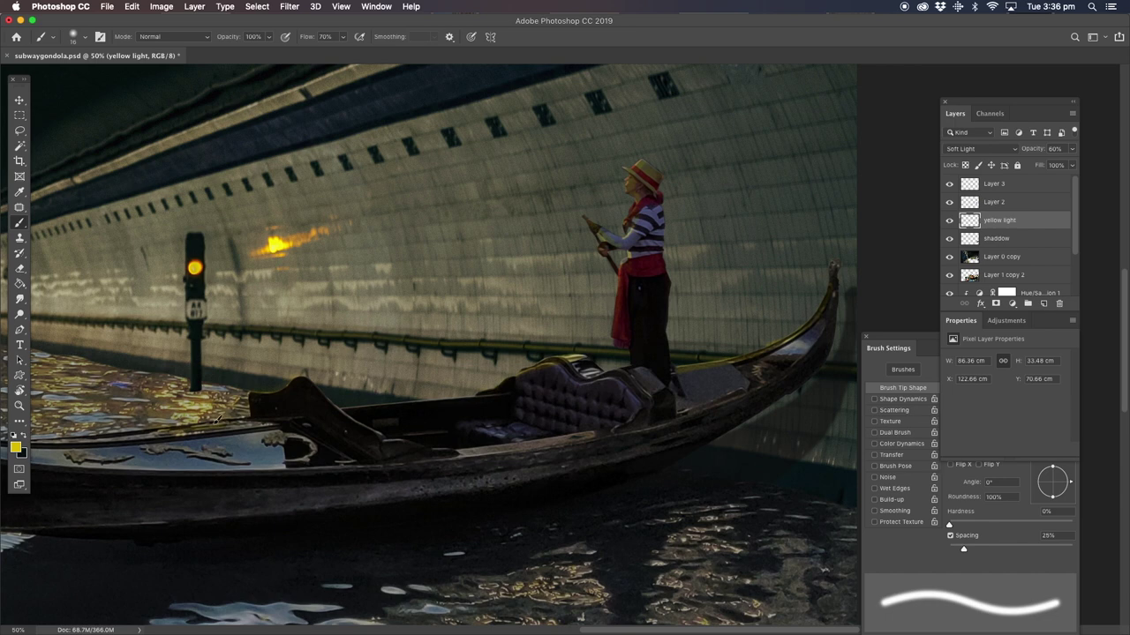
drag(163, 424, 144, 432)
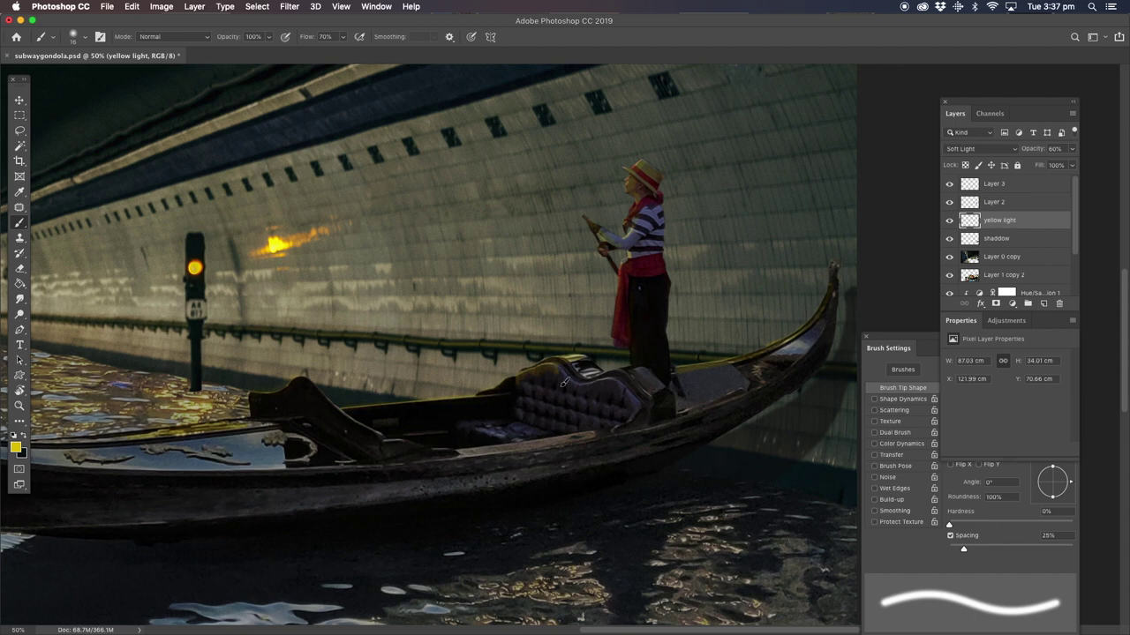
drag(381, 386, 595, 386)
drag(91, 404, 184, 453)
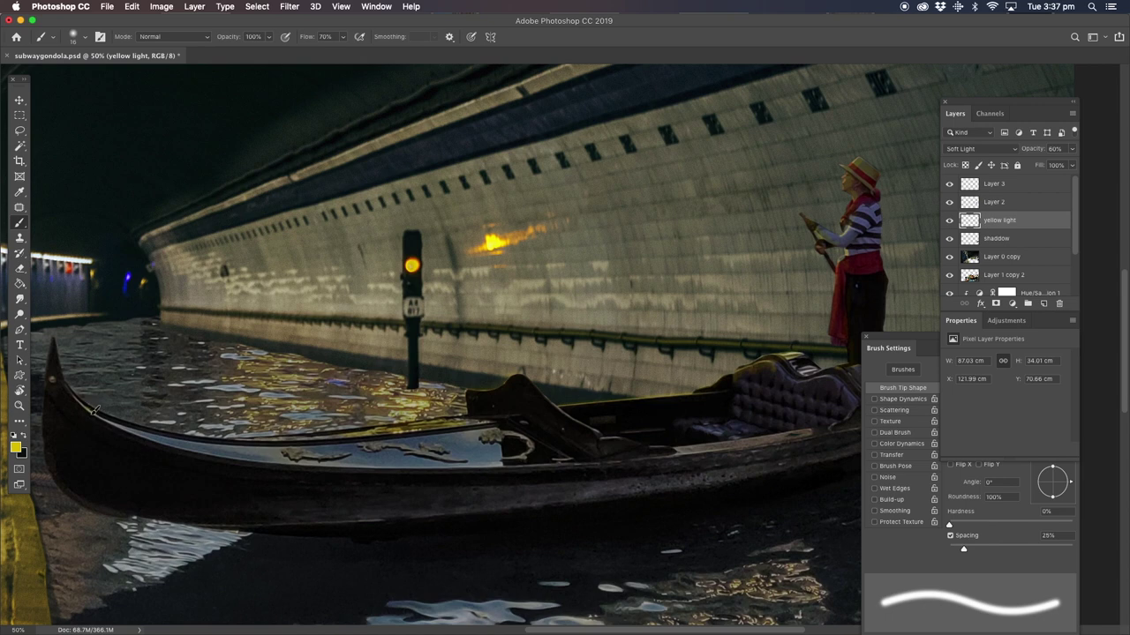
click(20, 406)
alt+click(643, 328)
drag(653, 305, 572, 394)
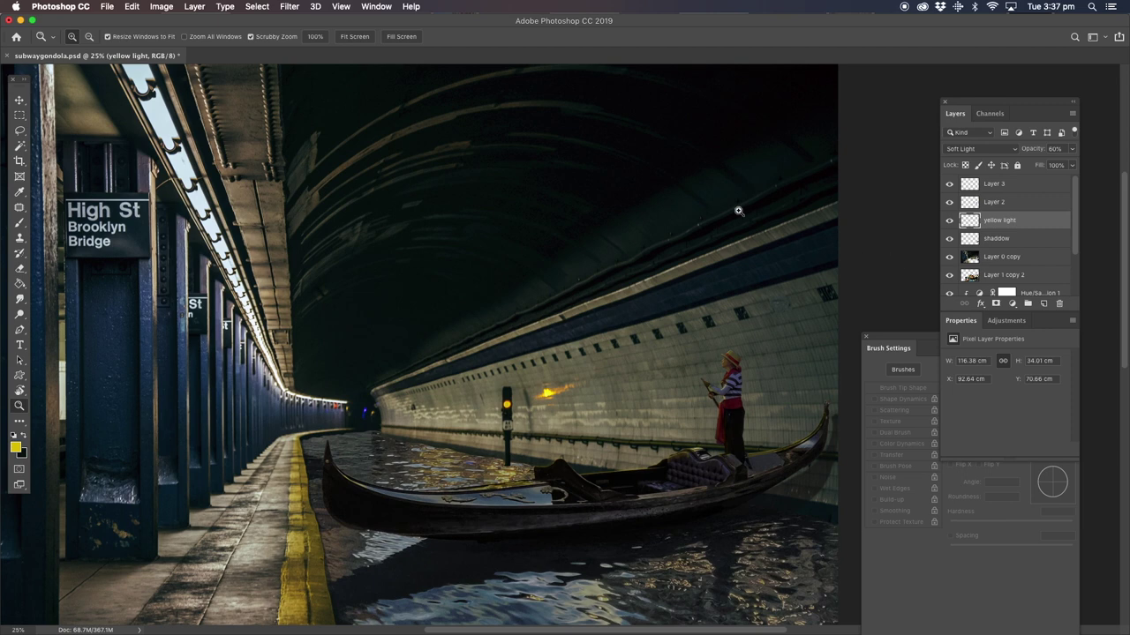
- Flatten all layers into one background and fit the whole image in view
click(194, 7)
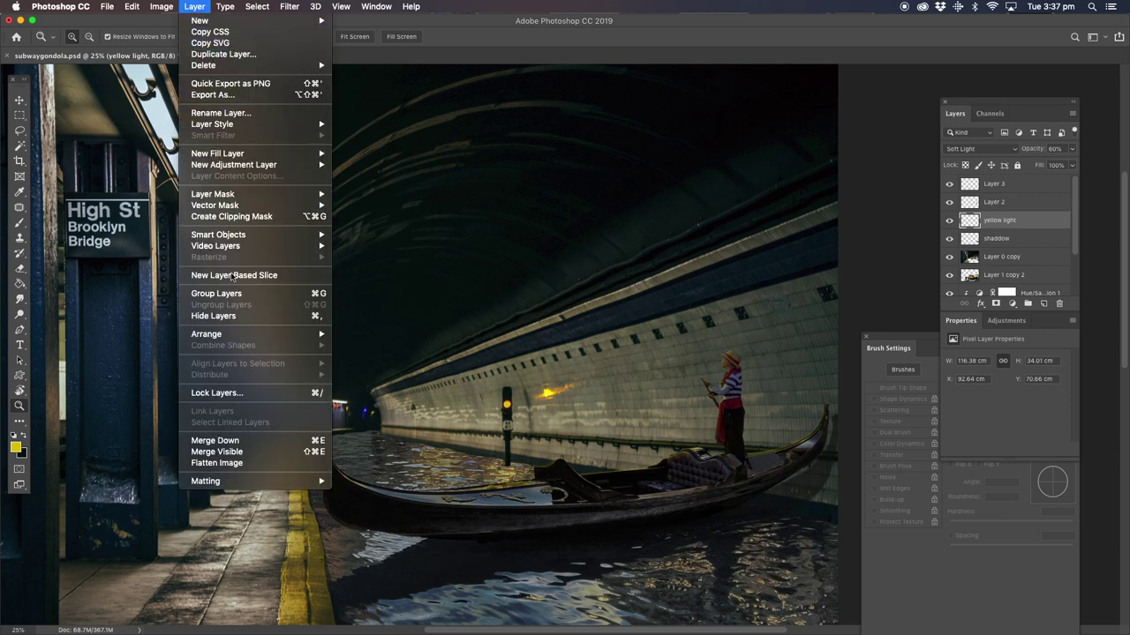
click(212, 464)
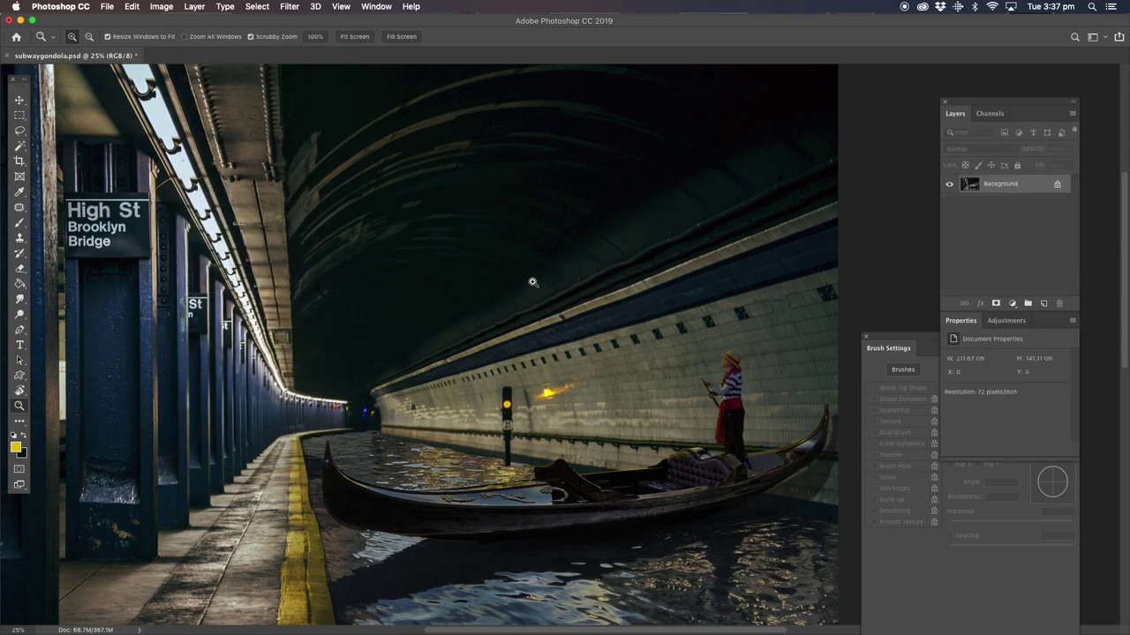
alt+click(571, 297)
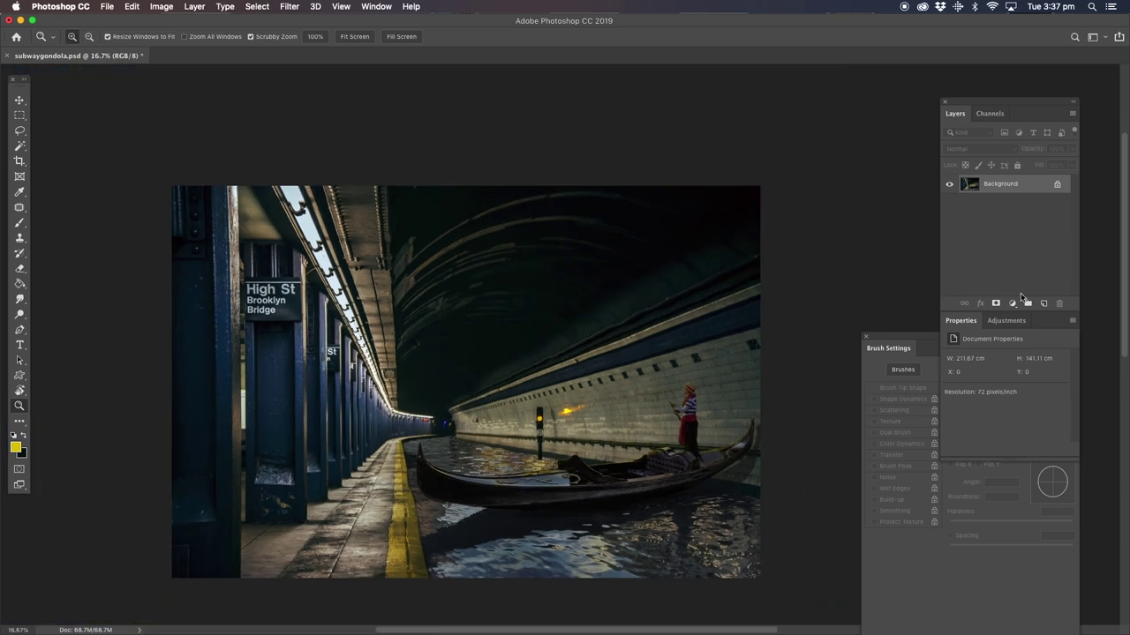
- Add a new layer filled with yellow, set to Color blend mode at 41% opacity
click(1043, 303)
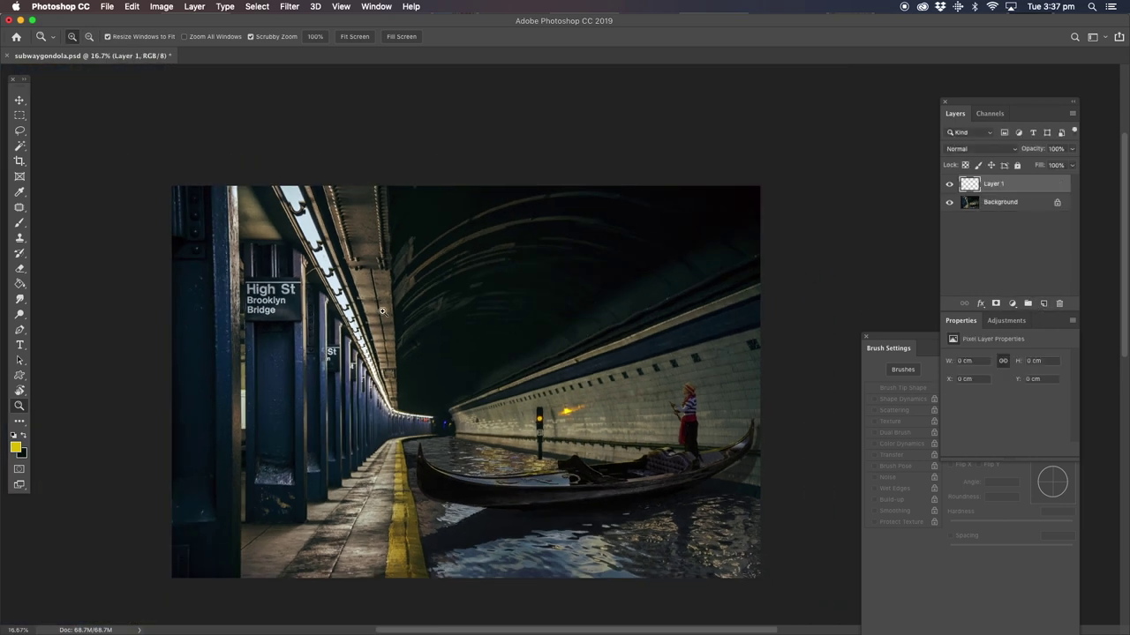
click(20, 284)
click(661, 304)
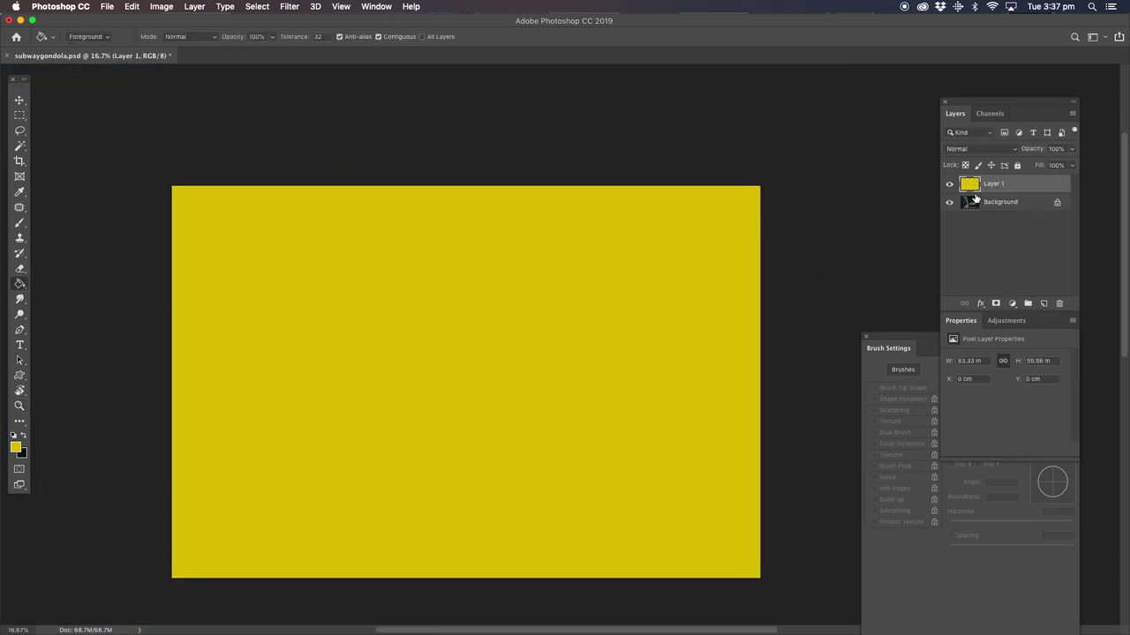
click(987, 148)
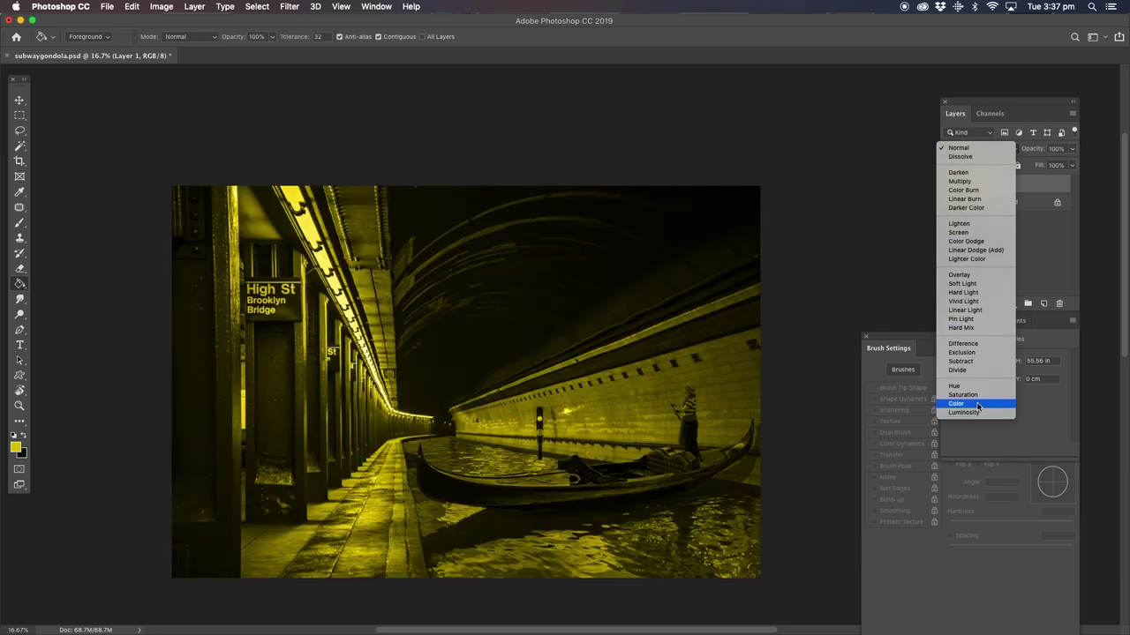
click(978, 406)
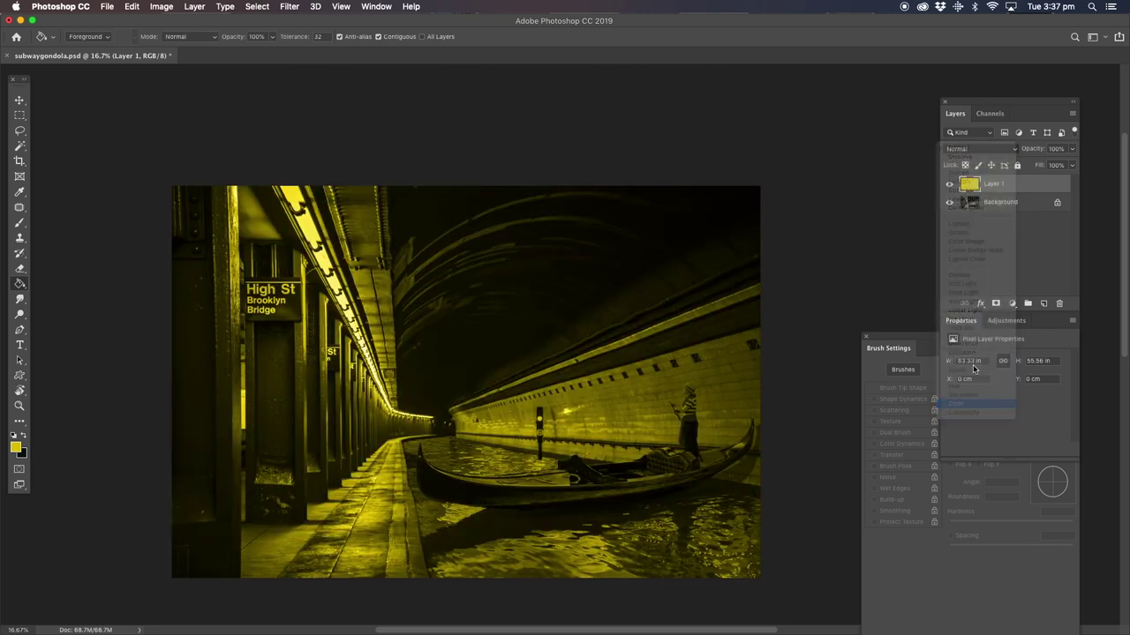
click(1072, 151)
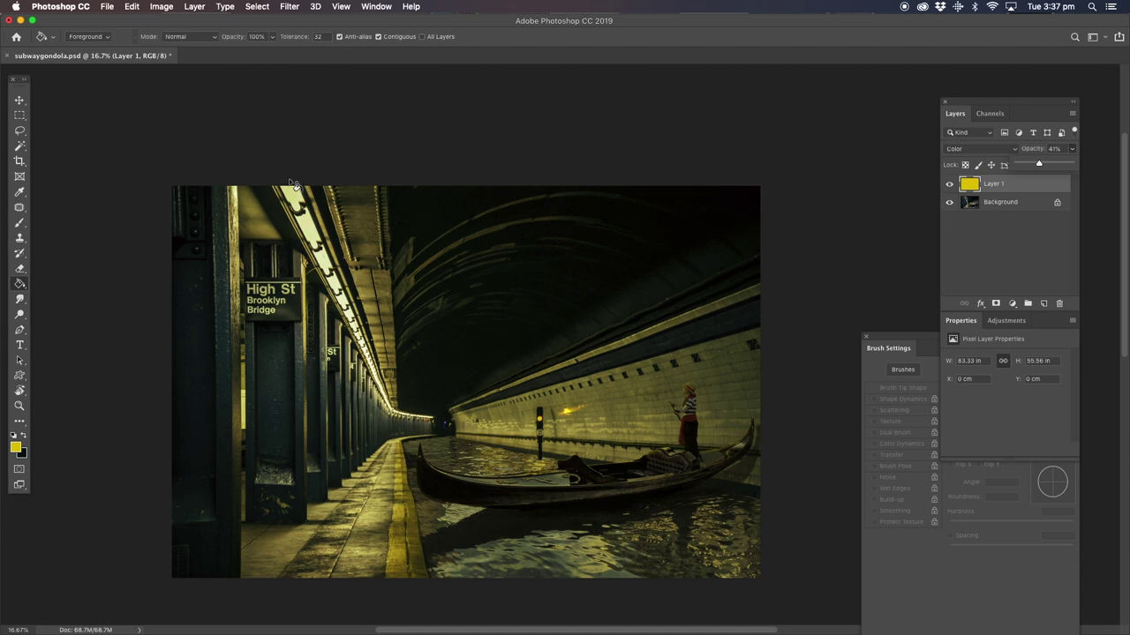
click(194, 6)
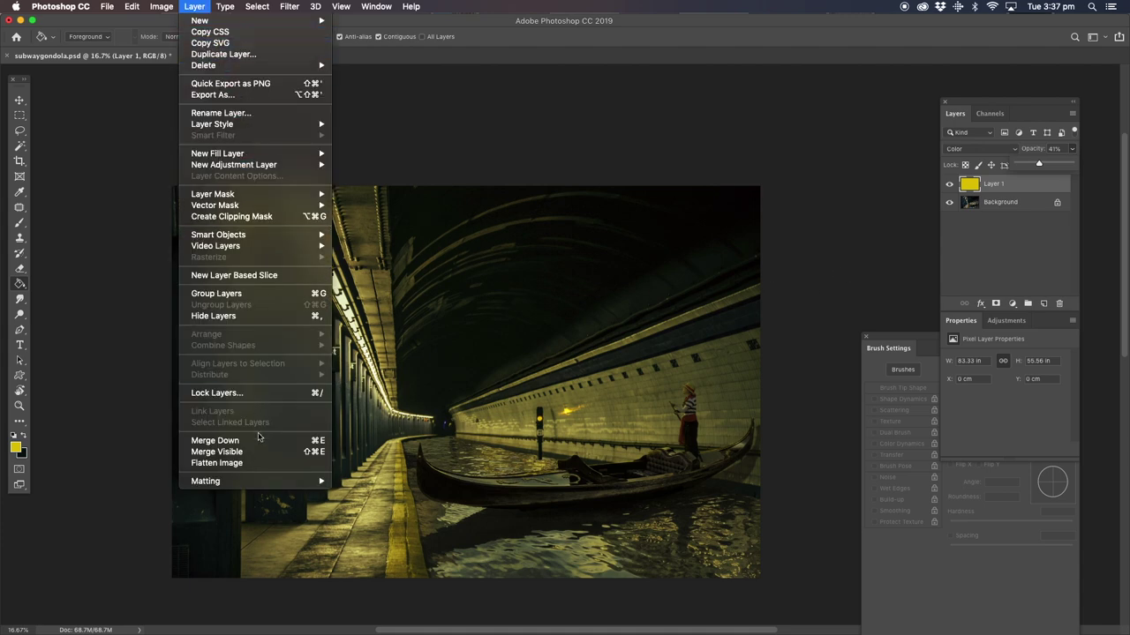
- Flatten the tint and set midtone Color Balance to Cyan–Red +7, Yellow–Blue +18
click(260, 464)
click(161, 7)
mouse_move(181, 39)
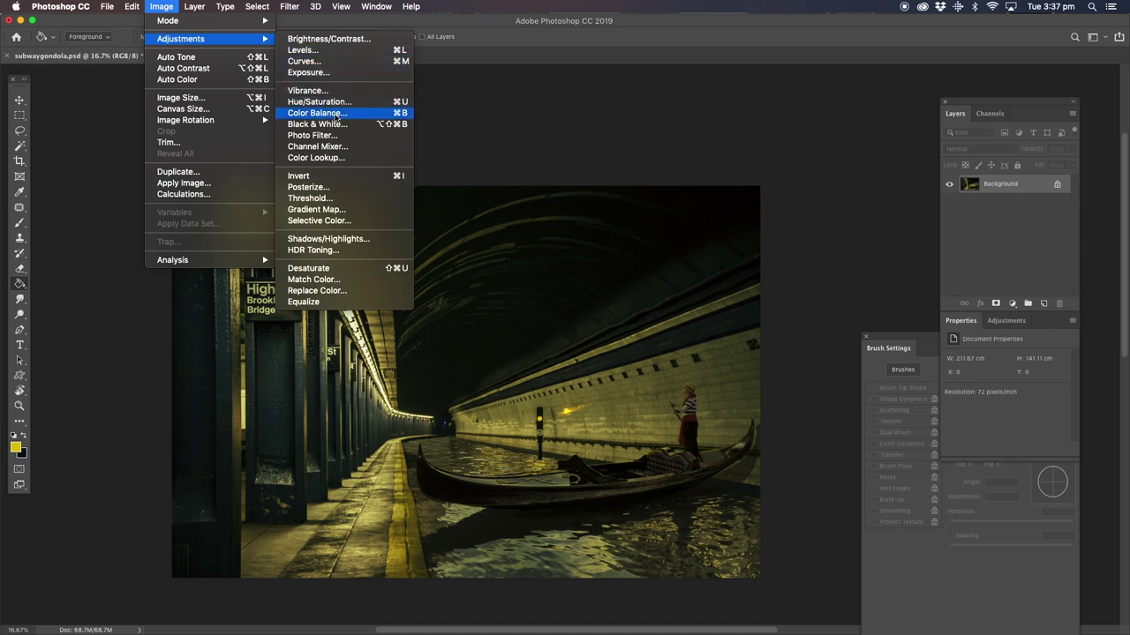
click(335, 115)
drag(915, 209, 924, 207)
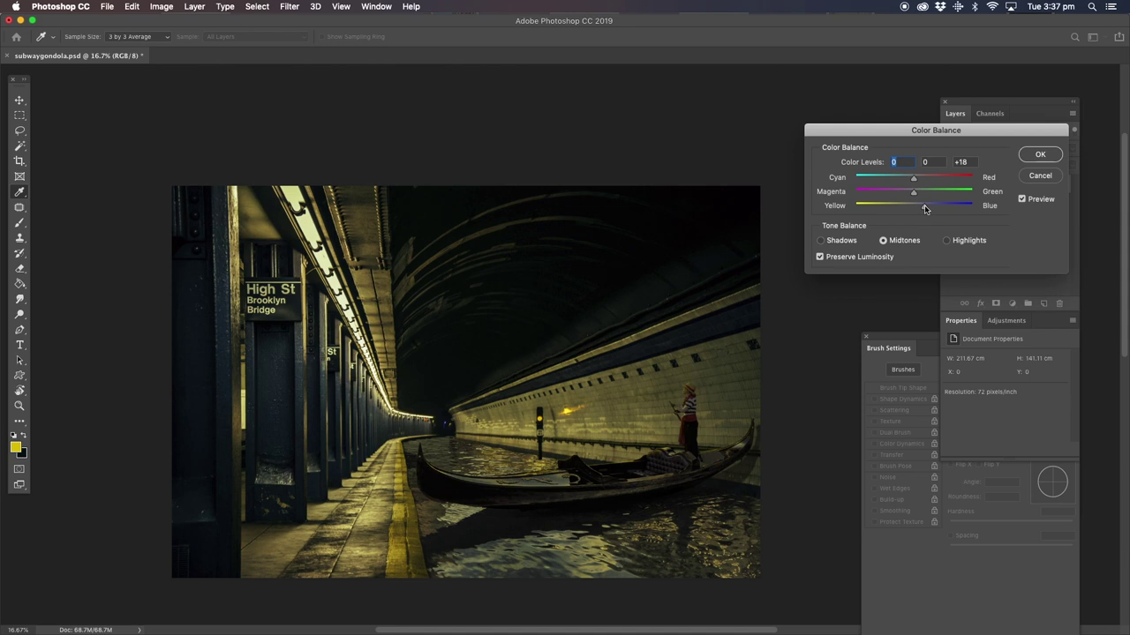
click(924, 205)
drag(918, 181, 926, 182)
drag(923, 181, 919, 182)
click(917, 182)
click(1040, 154)
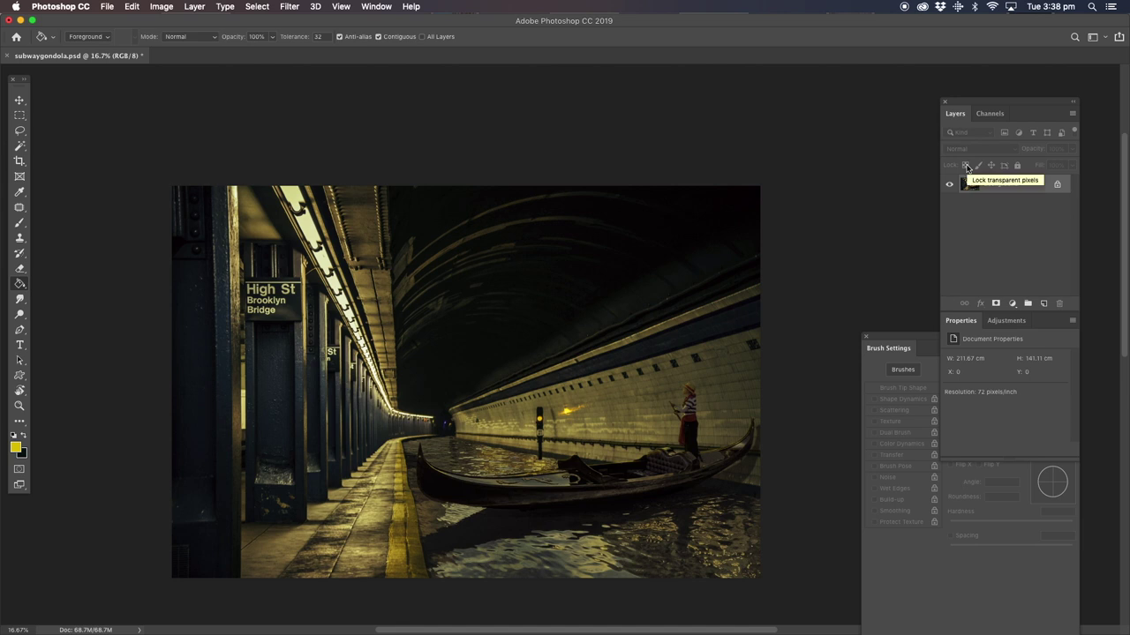
- Boost the image's Vibrance to the maximum +100
click(160, 8)
mouse_move(181, 38)
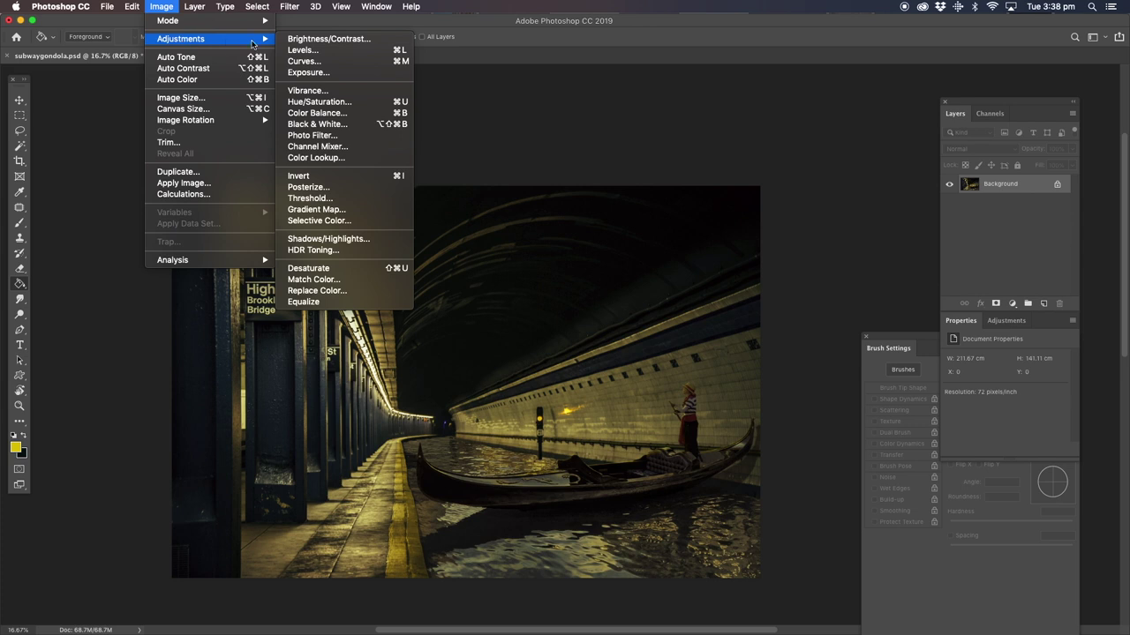
click(307, 90)
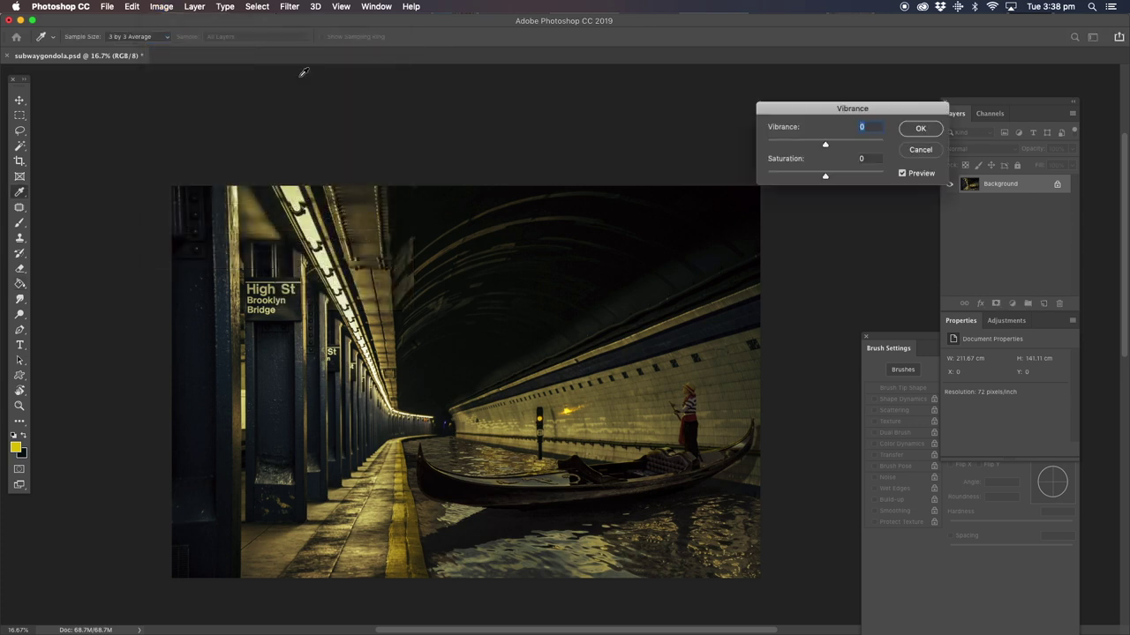
click(854, 144)
click(883, 146)
click(919, 129)
click(160, 7)
mouse_move(180, 39)
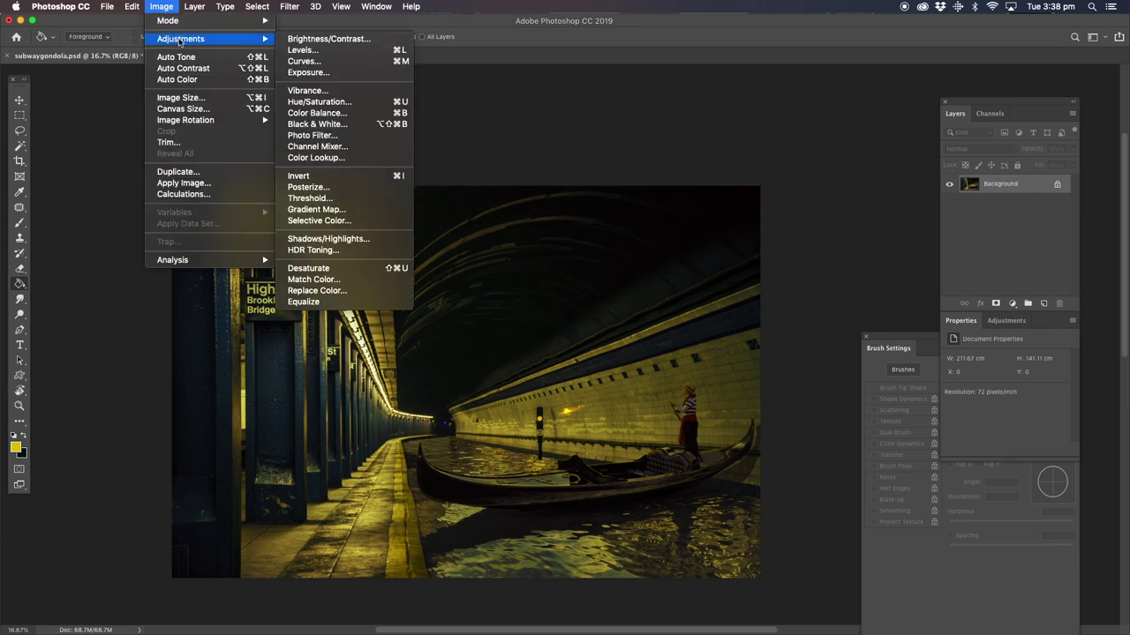
click(305, 72)
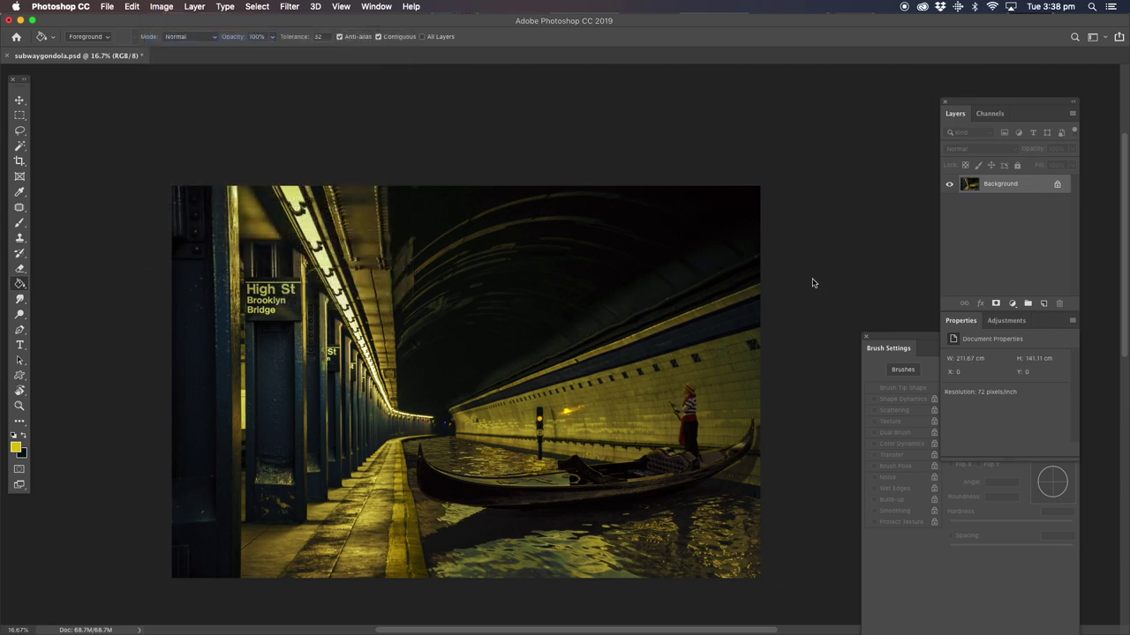
- Apply an Exposure adjustment of +0.65 with Offset -0.0081 and Gamma 0.93
drag(850, 210, 853, 210)
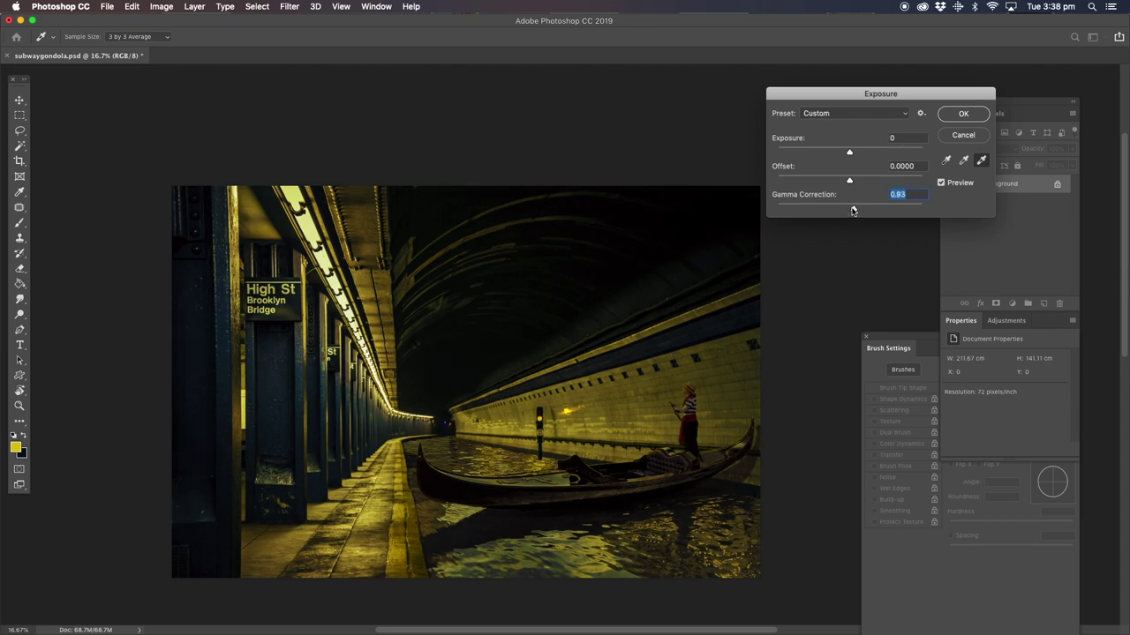
drag(849, 156, 856, 155)
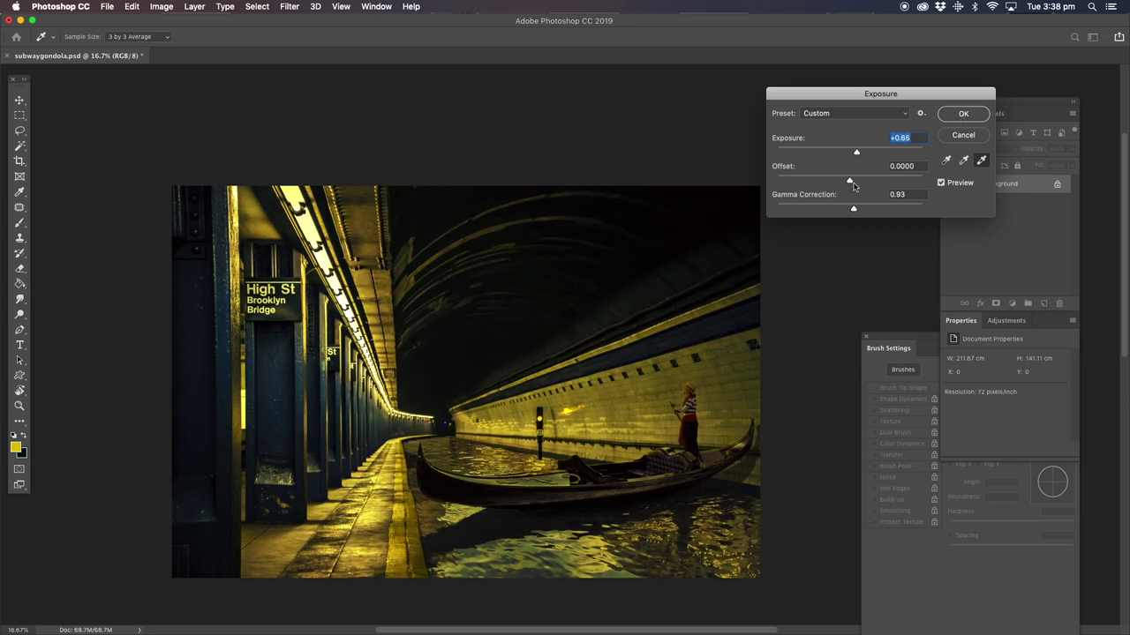
drag(849, 183, 850, 184)
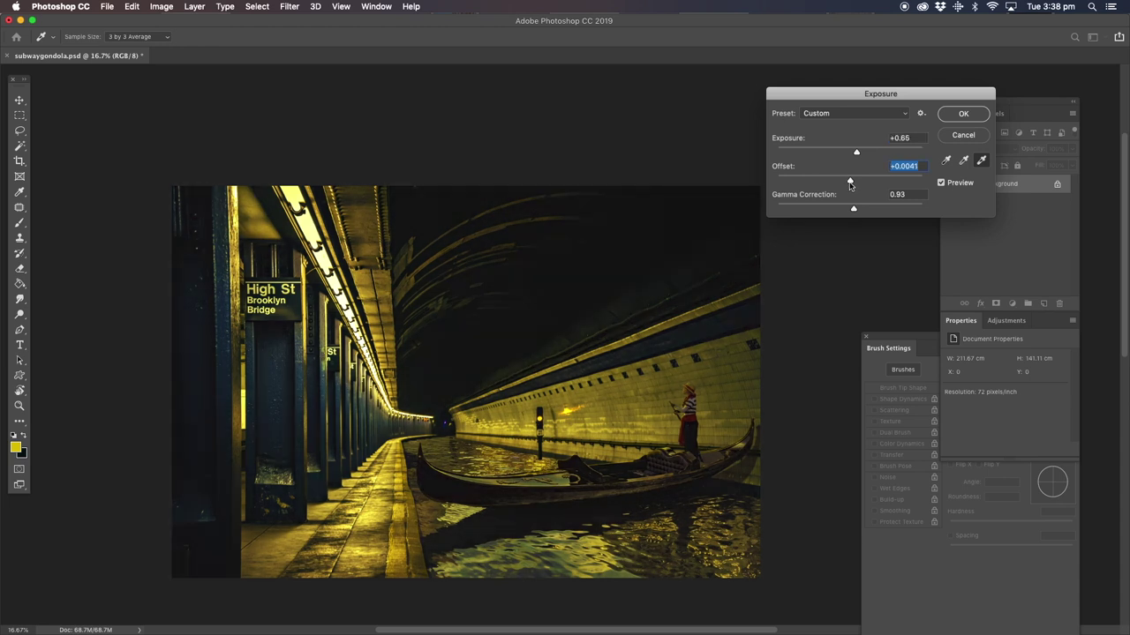
drag(849, 184, 848, 185)
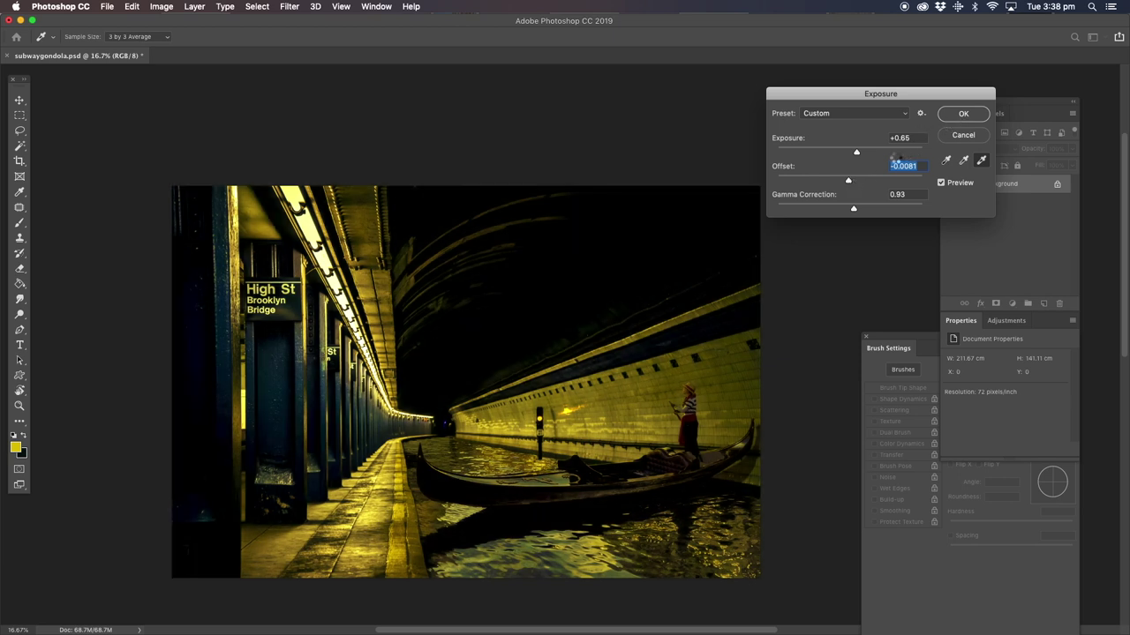
key(Return)
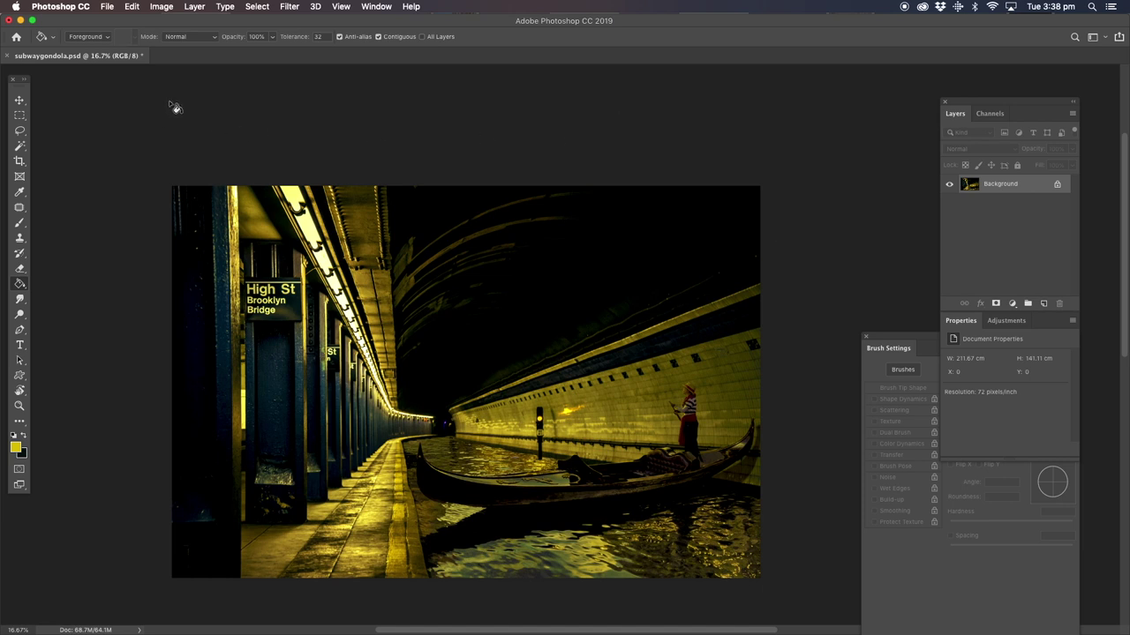
- Zoom to about 67% on the gondola and gondolier, then bring up the zoom presets
click(18, 405)
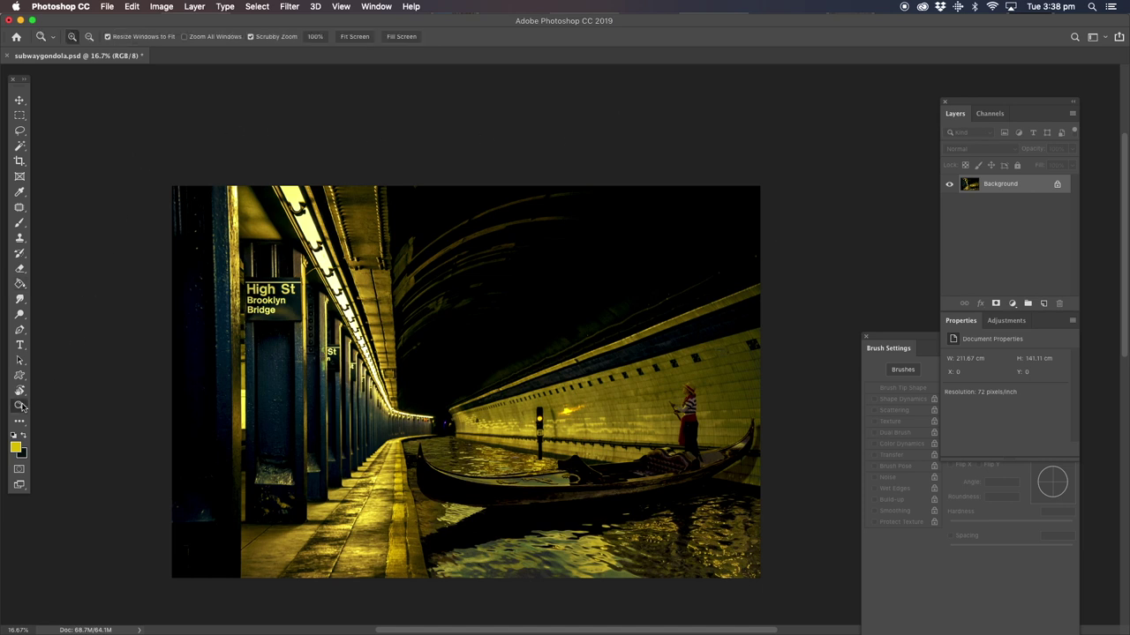
drag(737, 462, 731, 462)
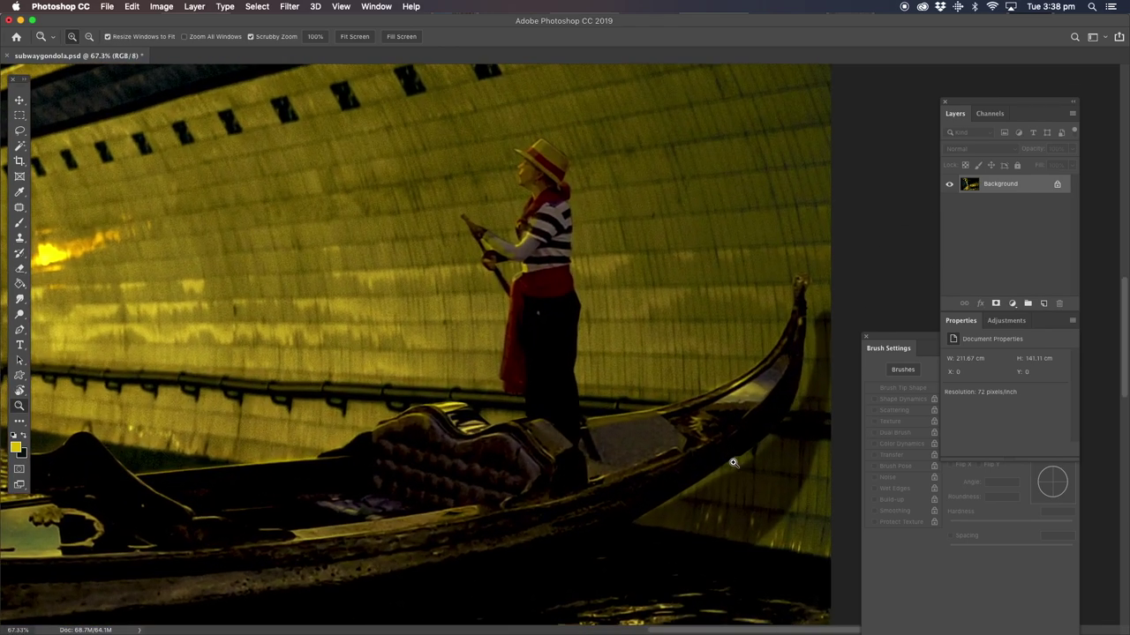
right_click(388, 231)
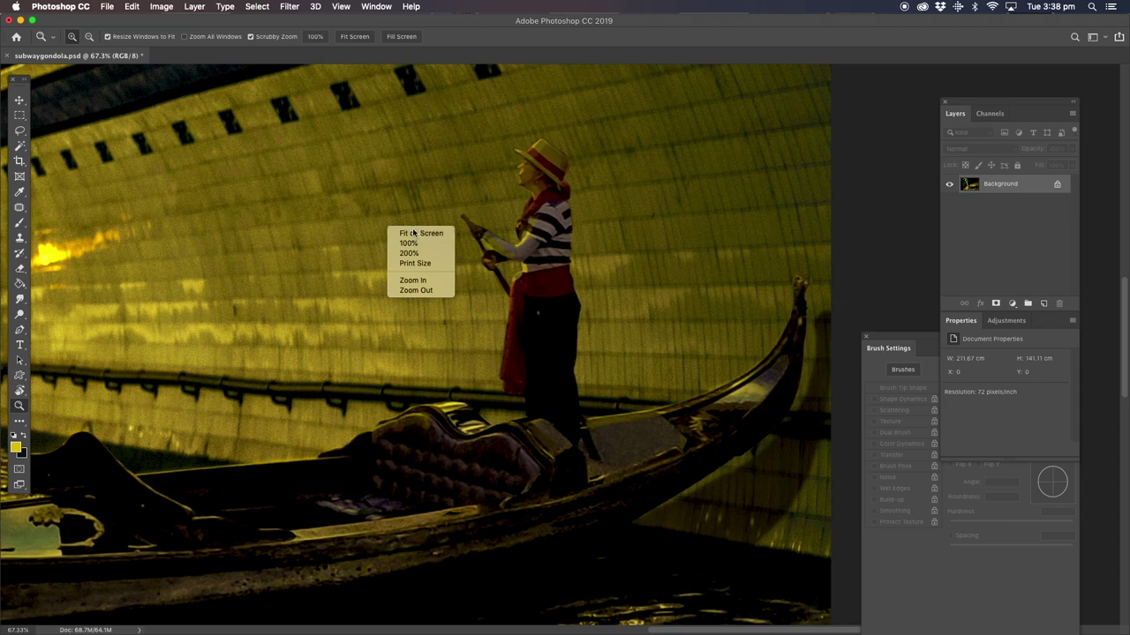